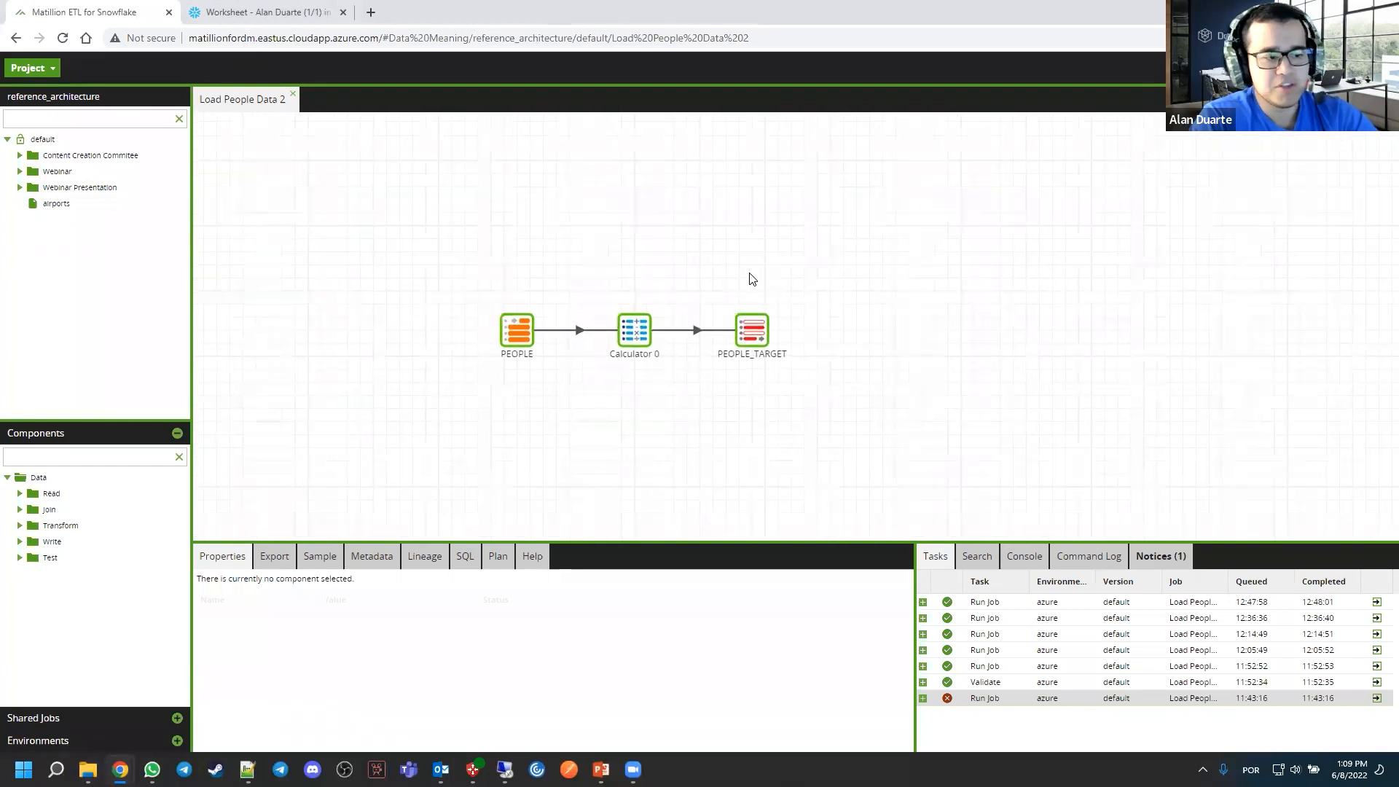
Close the Load People Data 2 job and switch to the Snowflake worksheet
{"action": "left_click", "coordinate": [292, 98]}
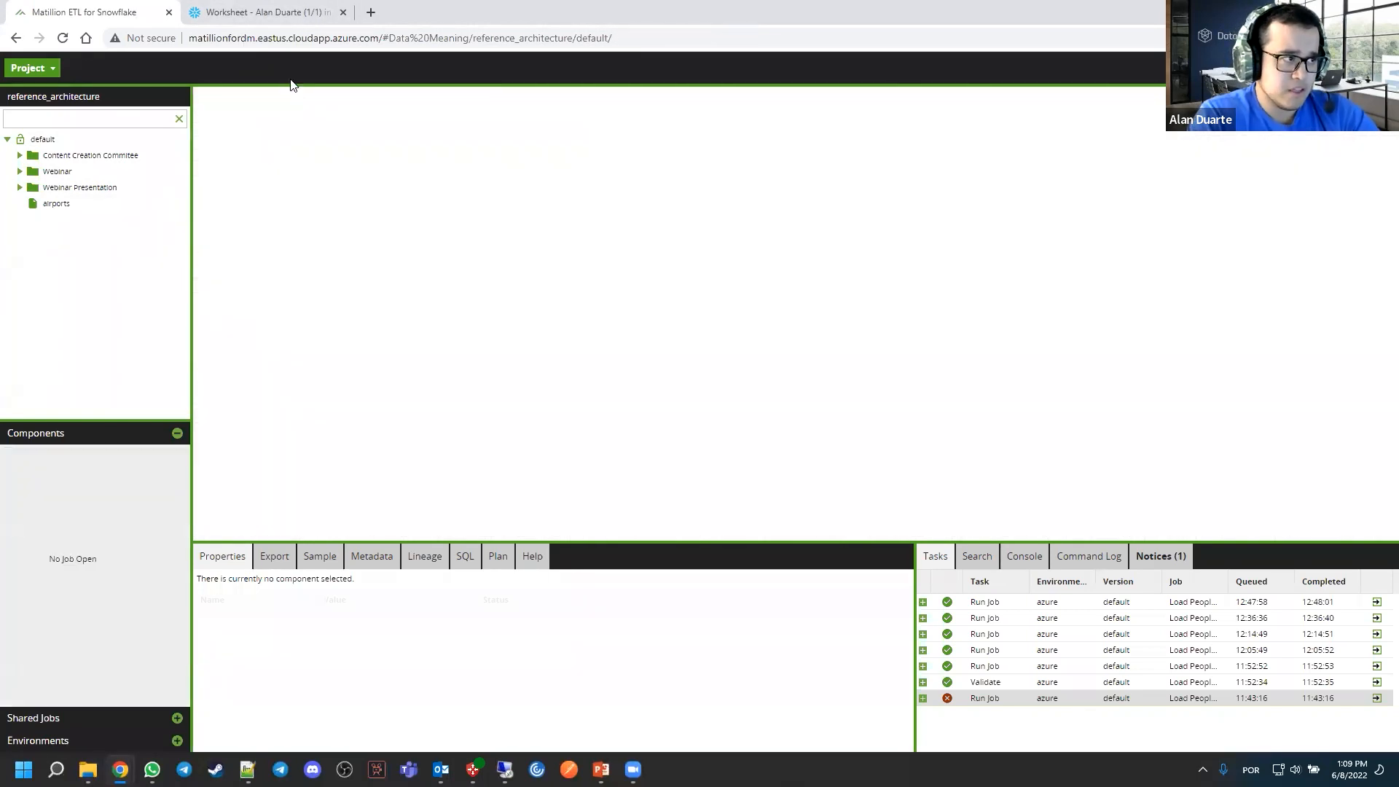
{"action": "left_click", "coordinate": [289, 21]}
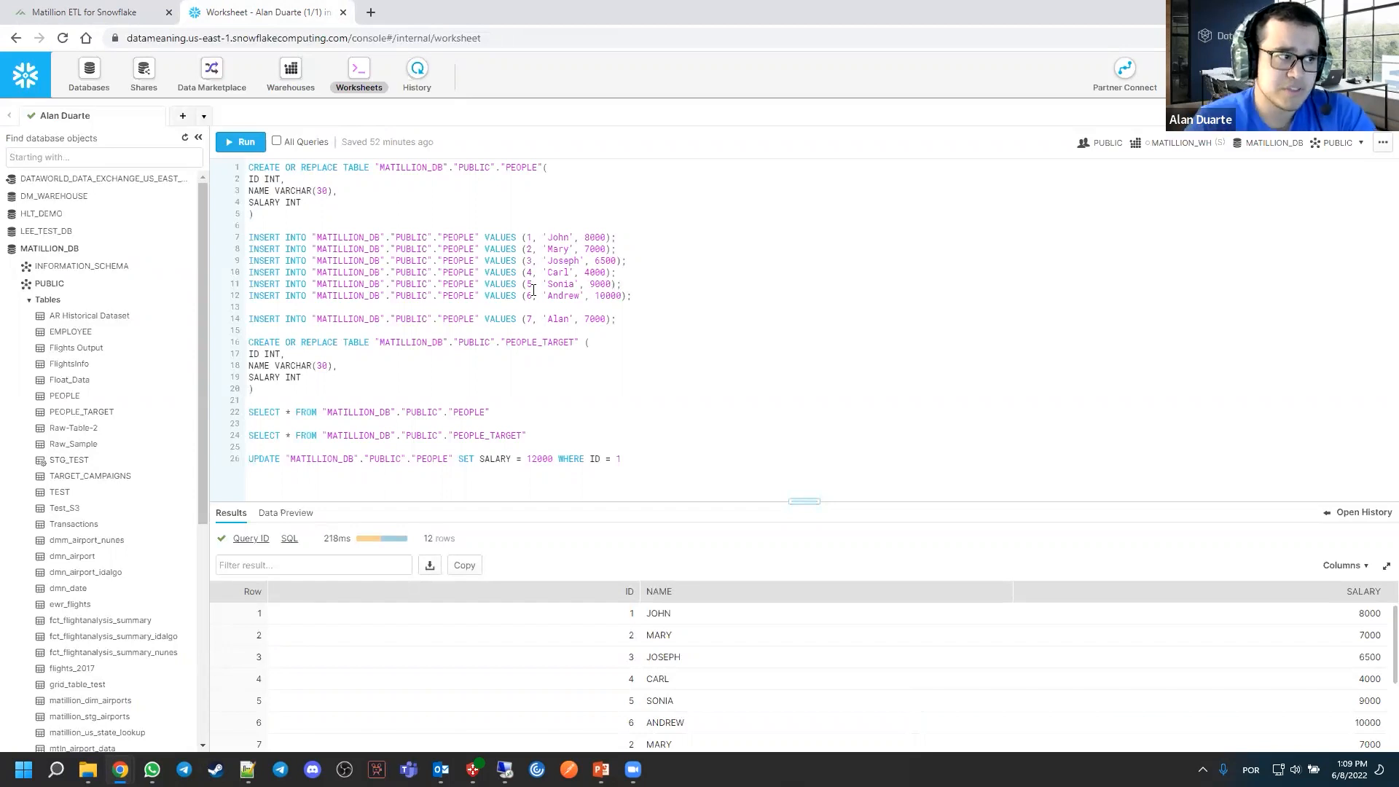
Examine the worksheet statements that create the PEOPLE and PEOPLE_TARGET tables and insert rows into PEOPLE
{"action": "double_click", "coordinate": [521, 167]}
{"action": "left_click", "coordinate": [526, 194]}
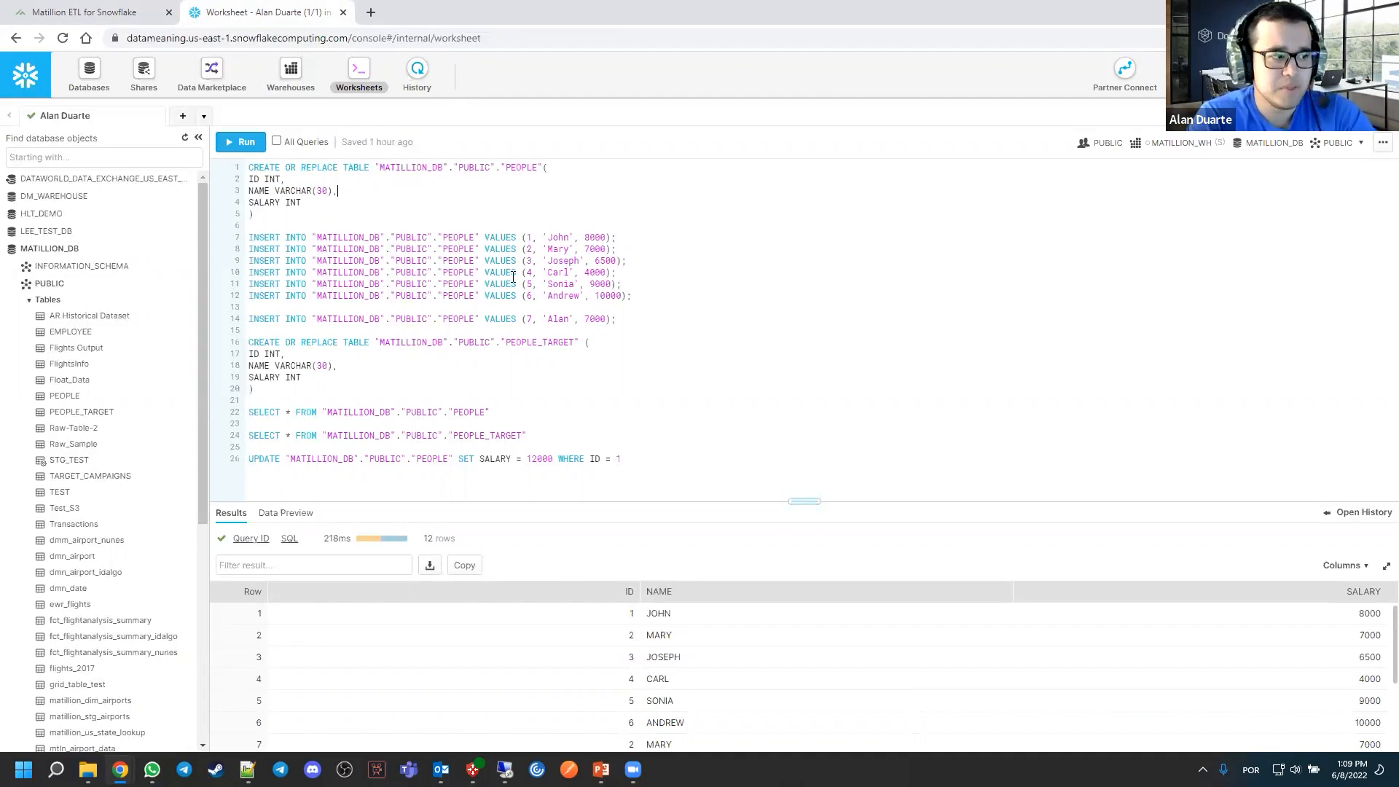
{"action": "left_click_drag", "start_coordinate": [254, 388], "coordinate": [249, 346]}
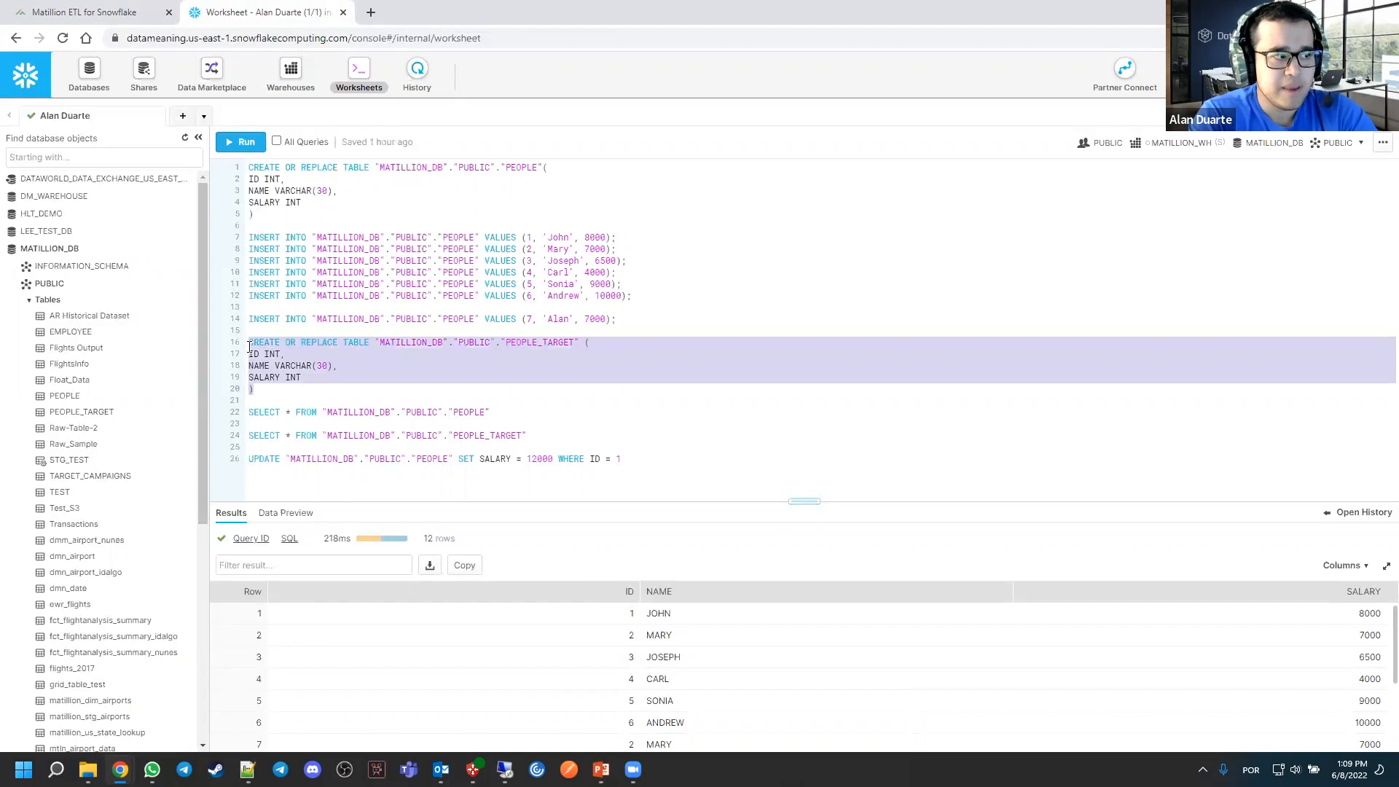
{"action": "left_click", "coordinate": [403, 327]}
{"action": "left_click_drag", "start_coordinate": [616, 319], "coordinate": [249, 237]}
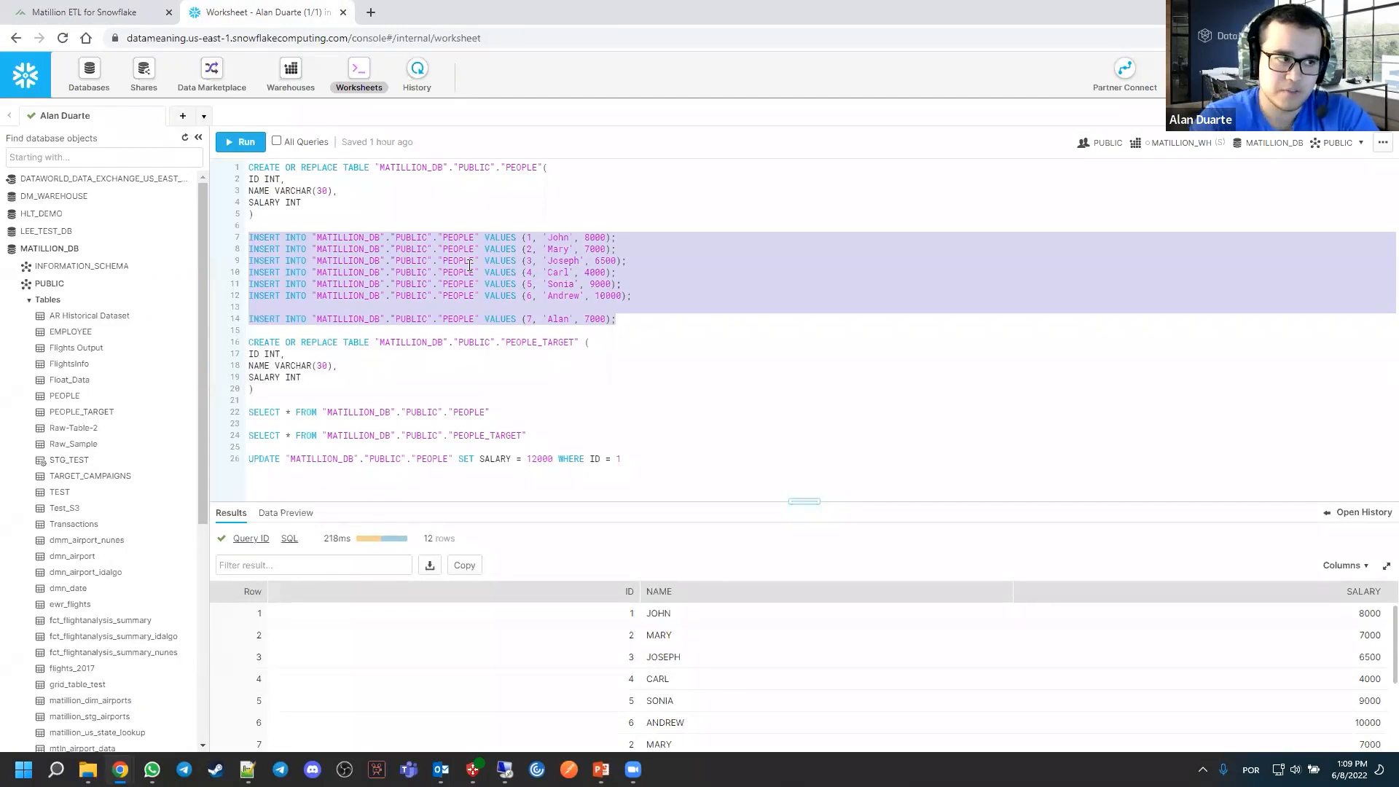
{"action": "left_click", "coordinate": [823, 283]}
Run the two CREATE OR REPLACE TABLE statements for PEOPLE and PEOPLE_TARGET in MATILLION_DB.PUBLIC
{"action": "left_click_drag", "start_coordinate": [297, 216], "coordinate": [218, 167]}
{"action": "left_click", "coordinate": [240, 141]}
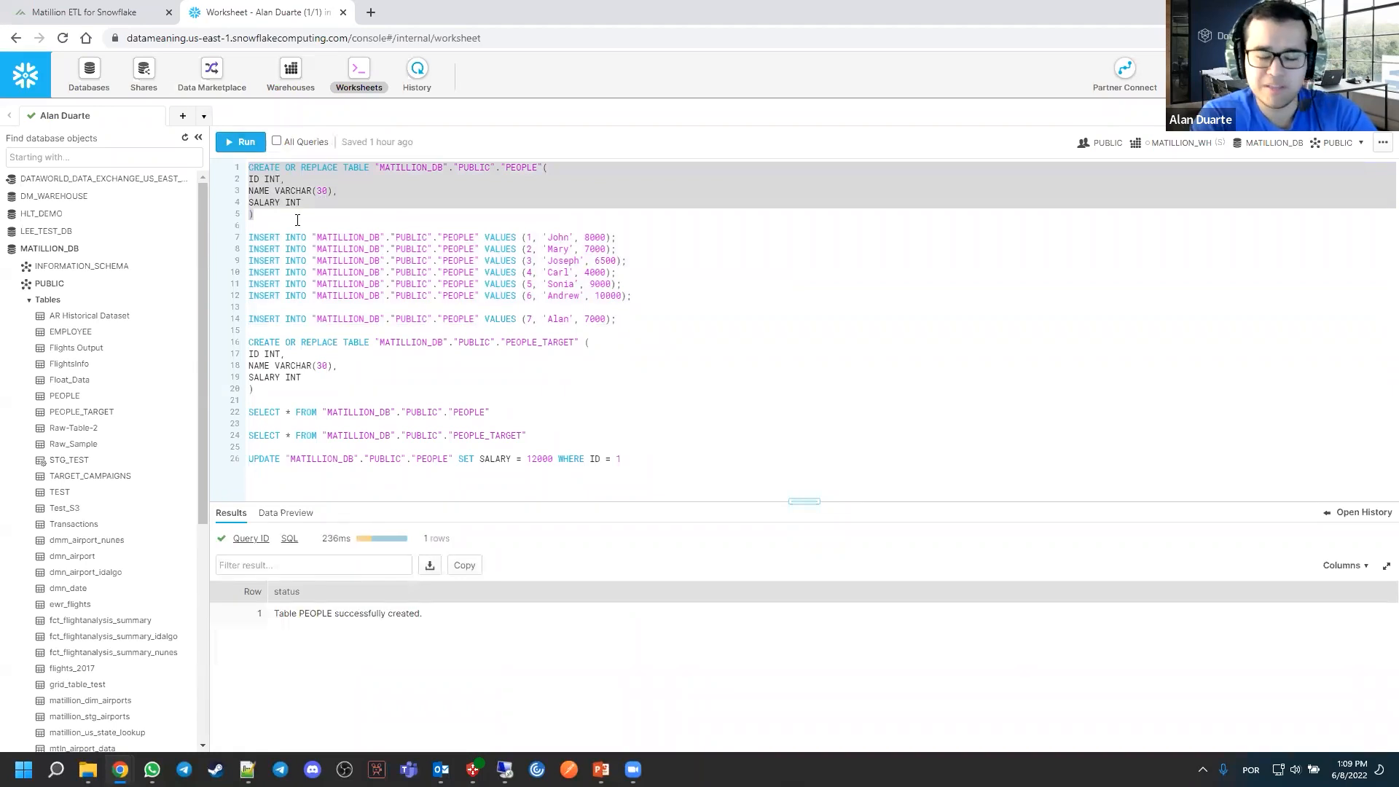
{"action": "left_click", "coordinate": [323, 272]}
{"action": "left_click_drag", "start_coordinate": [271, 387], "coordinate": [228, 345]}
{"action": "left_click", "coordinate": [241, 141]}
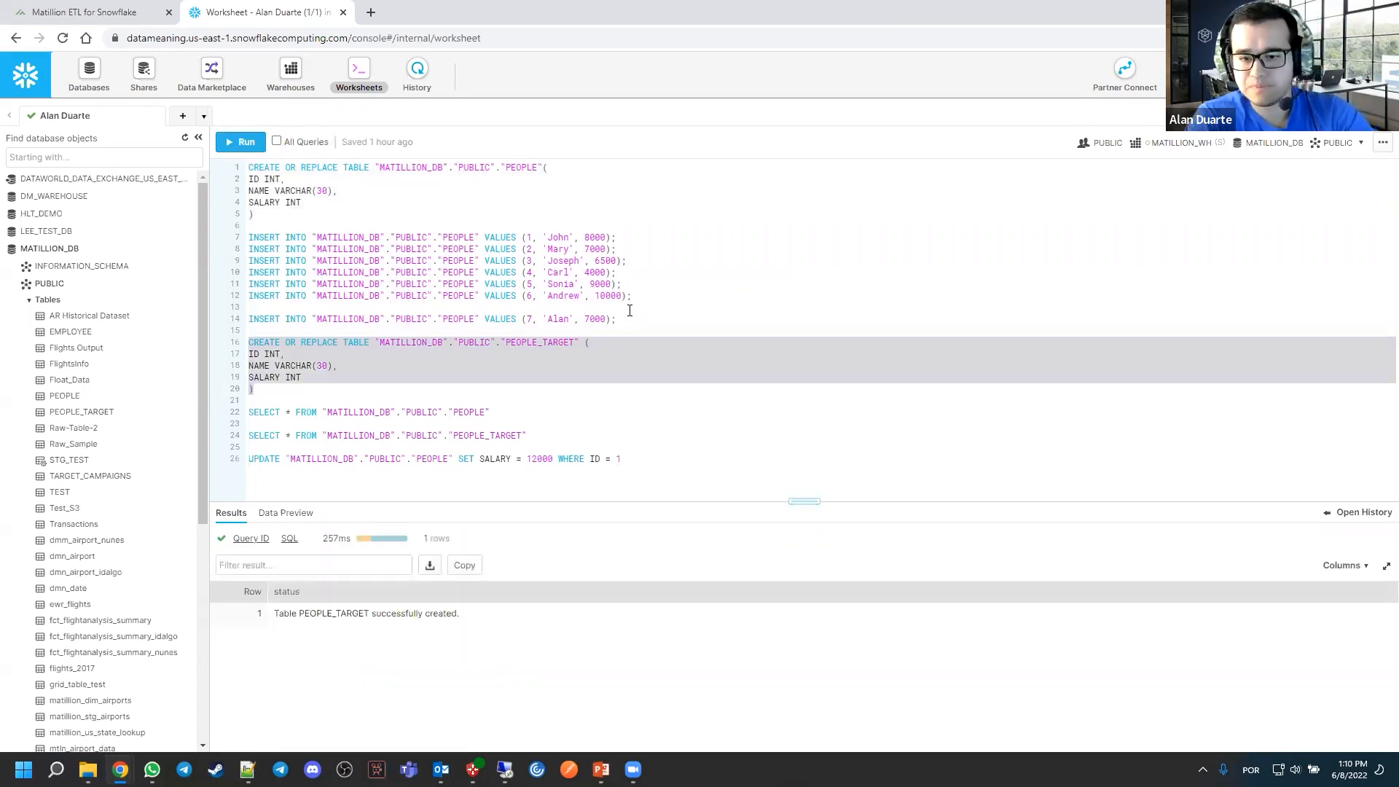
Run the six consecutive INSERT statements that load the rows with IDs 1 to 6 into PEOPLE
{"action": "left_click", "coordinate": [478, 313]}
{"action": "left_click_drag", "start_coordinate": [644, 295], "coordinate": [249, 237]}
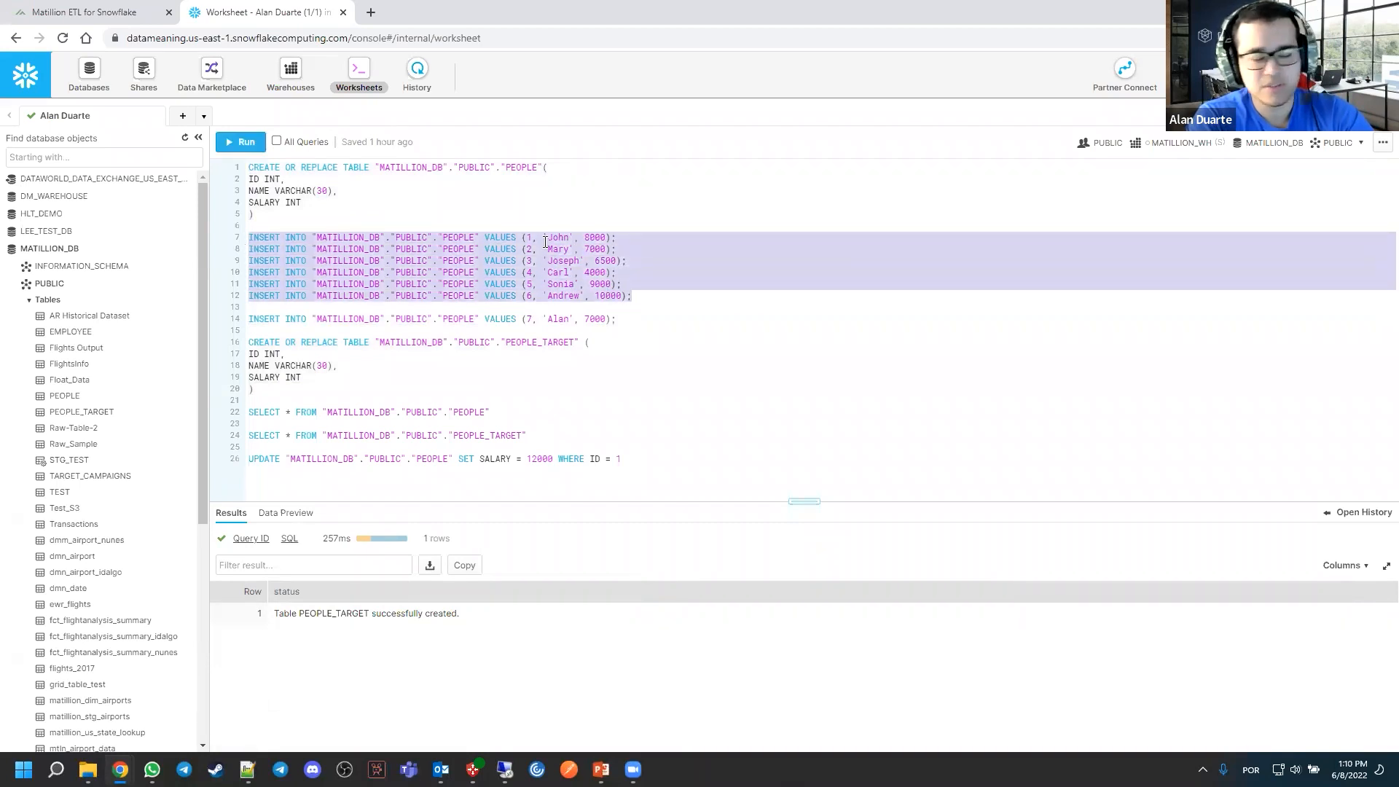
{"action": "left_click", "coordinate": [256, 142]}
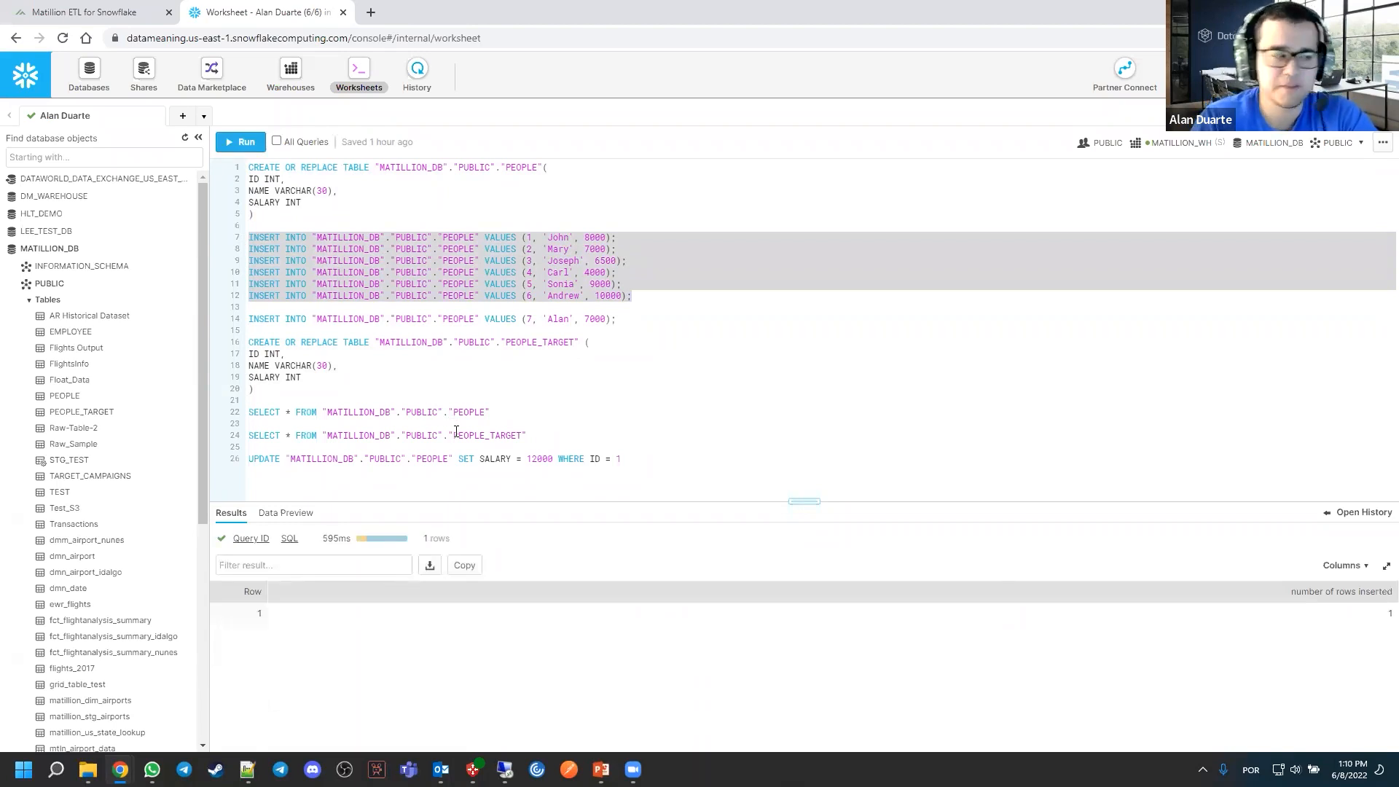
Query all rows of the PEOPLE table and of the PEOPLE_TARGET table to check their contents
{"action": "triple_click", "coordinate": [432, 413]}
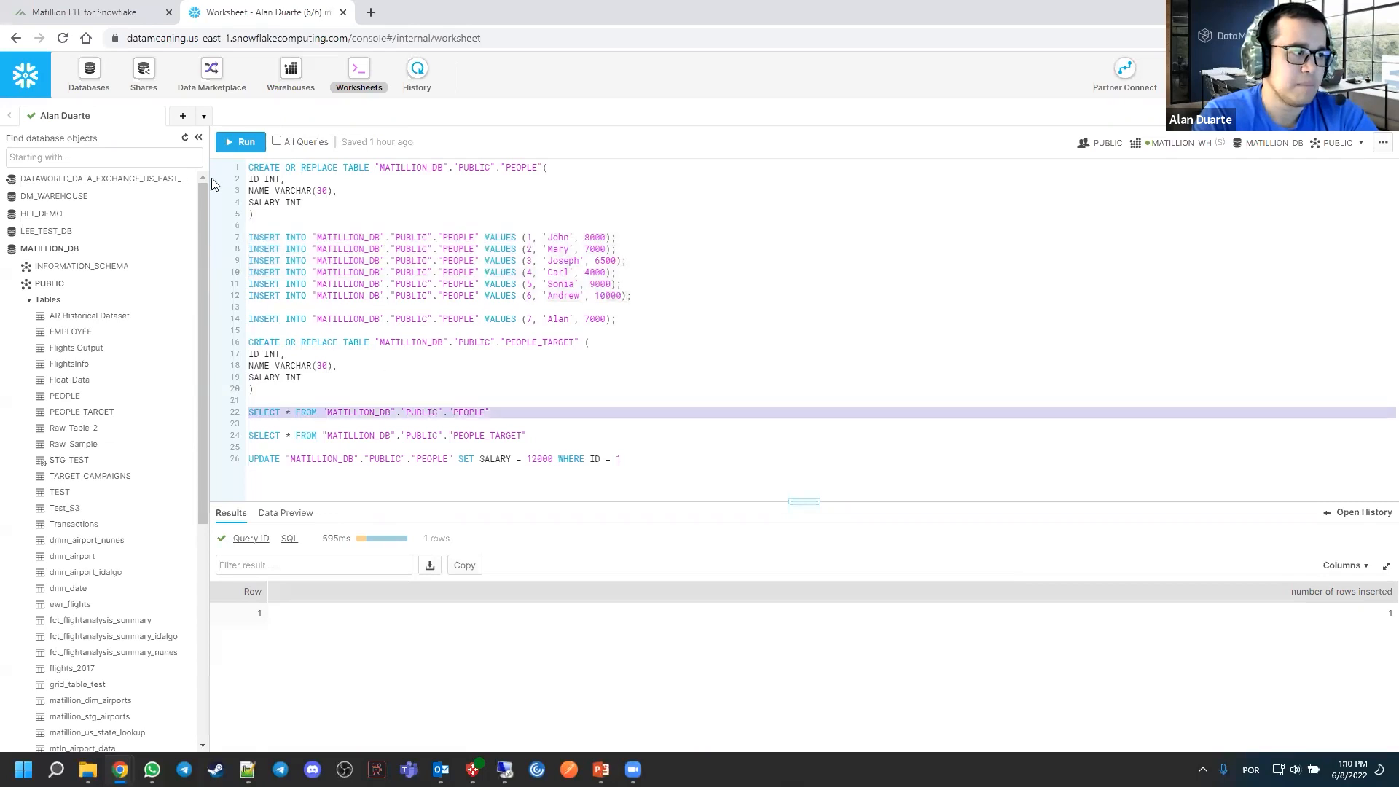
{"action": "left_click", "coordinate": [240, 141]}
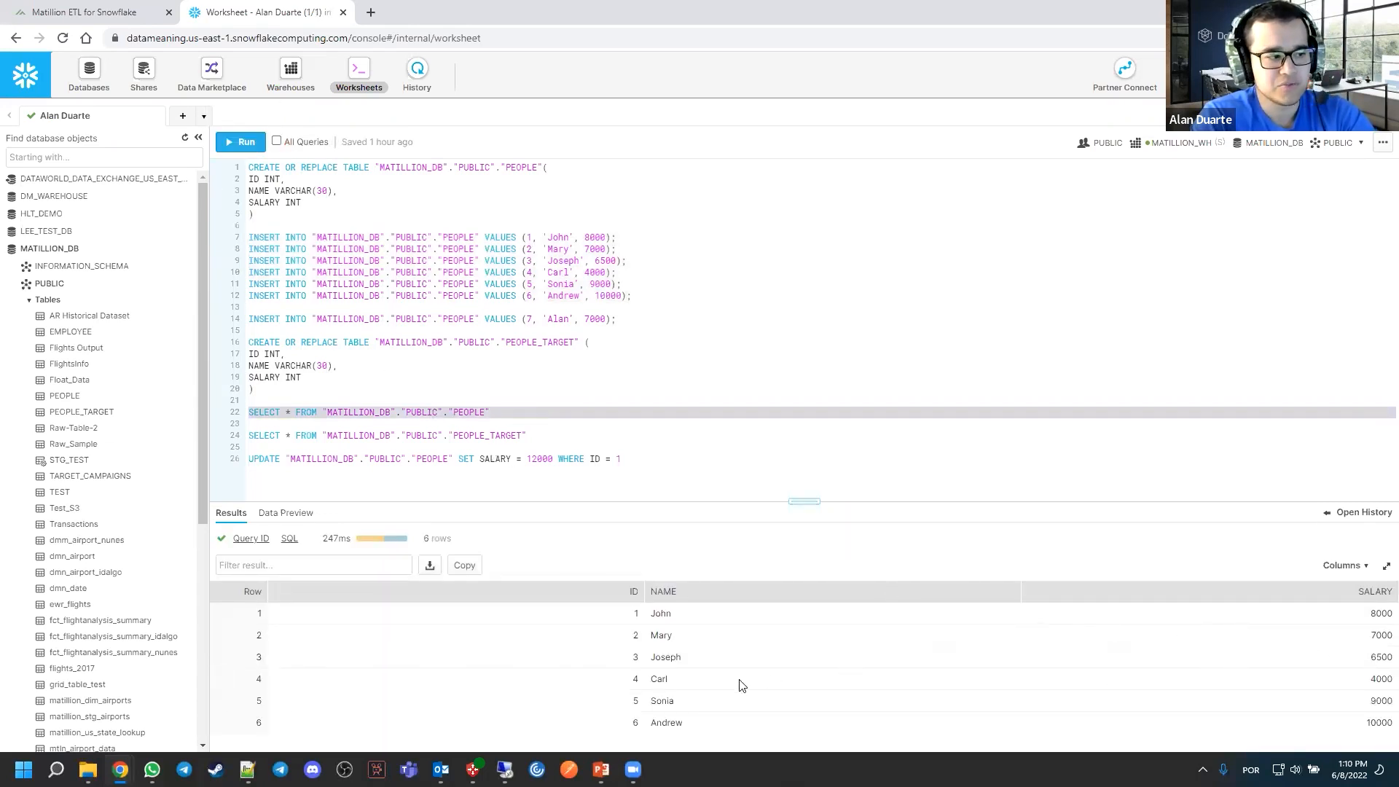
{"action": "left_click", "coordinate": [500, 437]}
{"action": "key", "text": "ctrl+Return"}
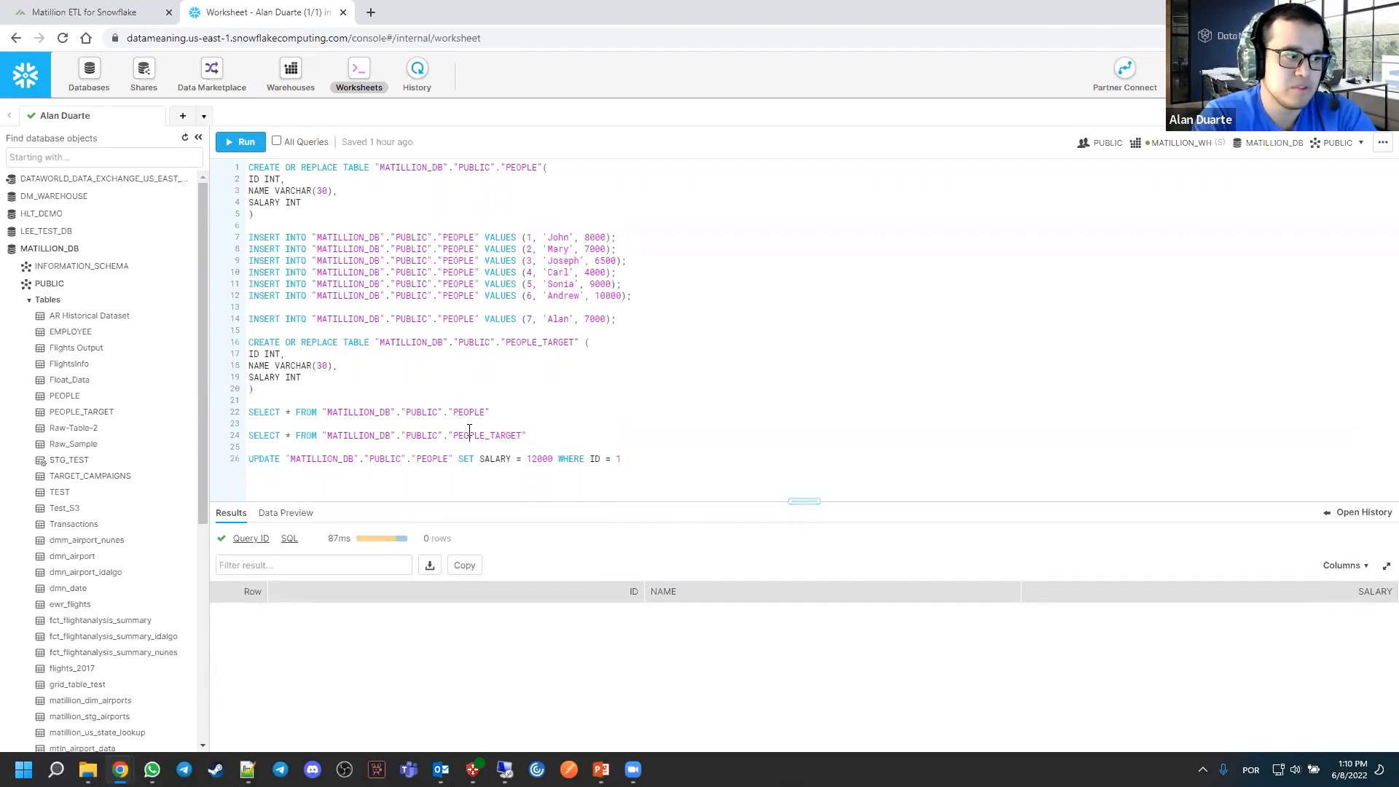
{"action": "left_click", "coordinate": [550, 409]}
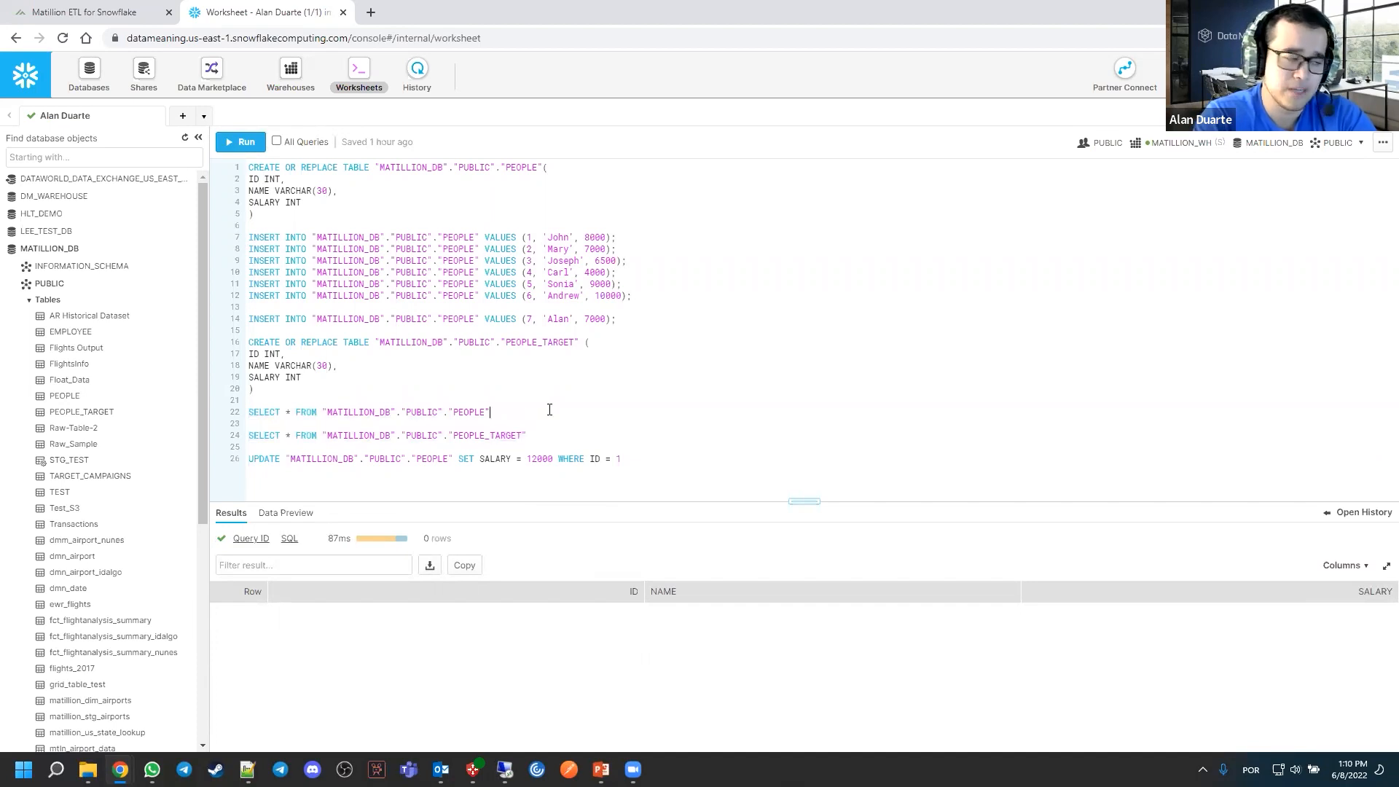
Switch to Matillion ETL and add an orchestration job named "Orchestration Job" under the default version
{"action": "left_click", "coordinate": [107, 14]}
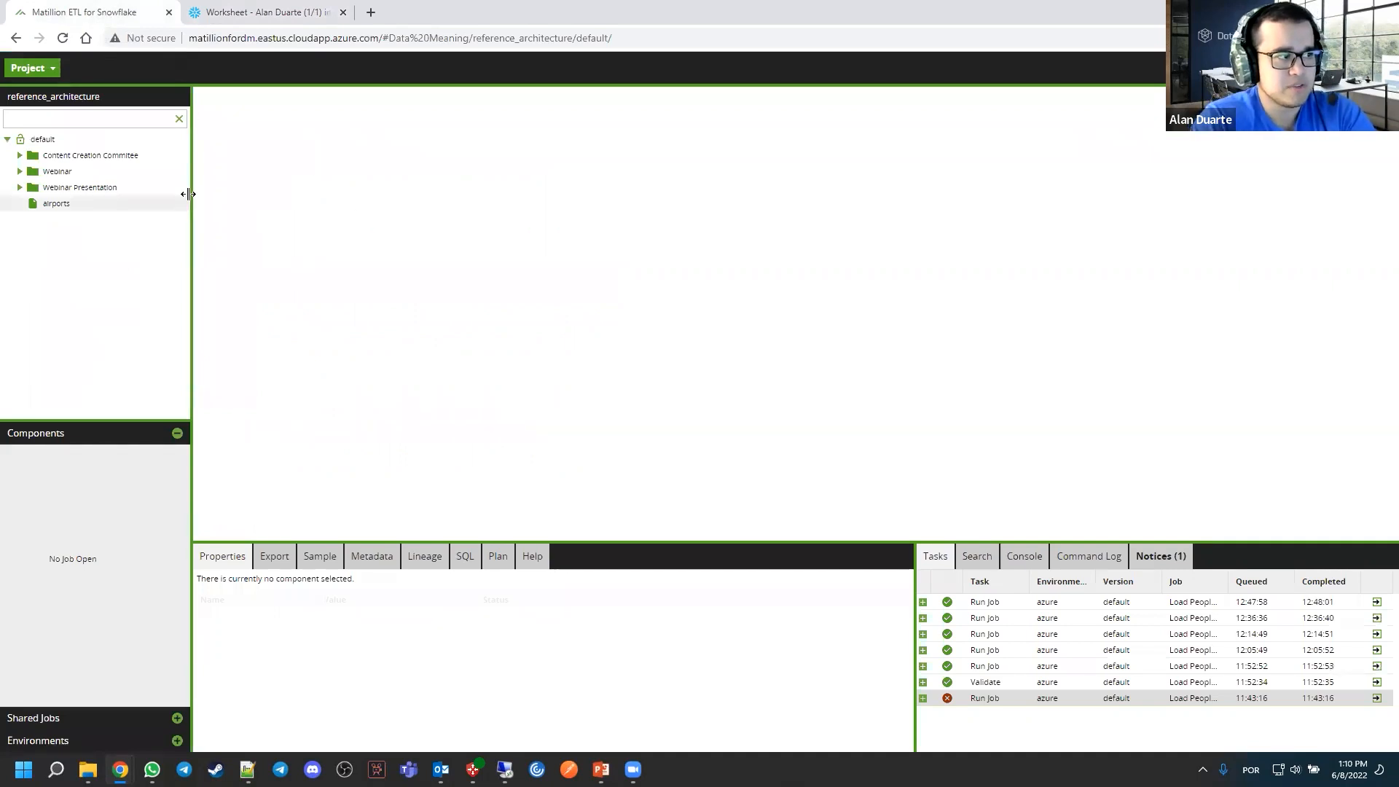
{"action": "left_click_drag", "start_coordinate": [192, 193], "coordinate": [192, 193]}
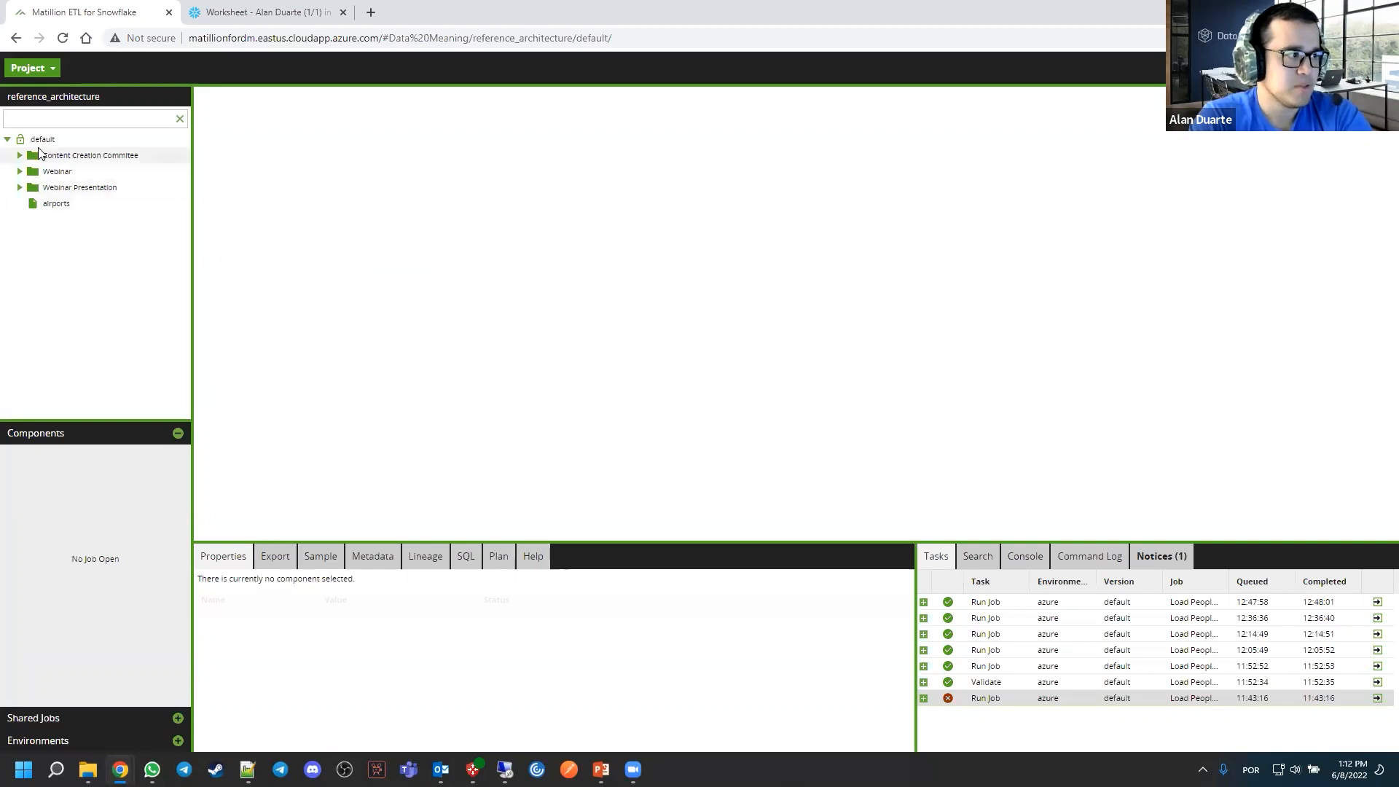
{"action": "right_click", "coordinate": [56, 139]}
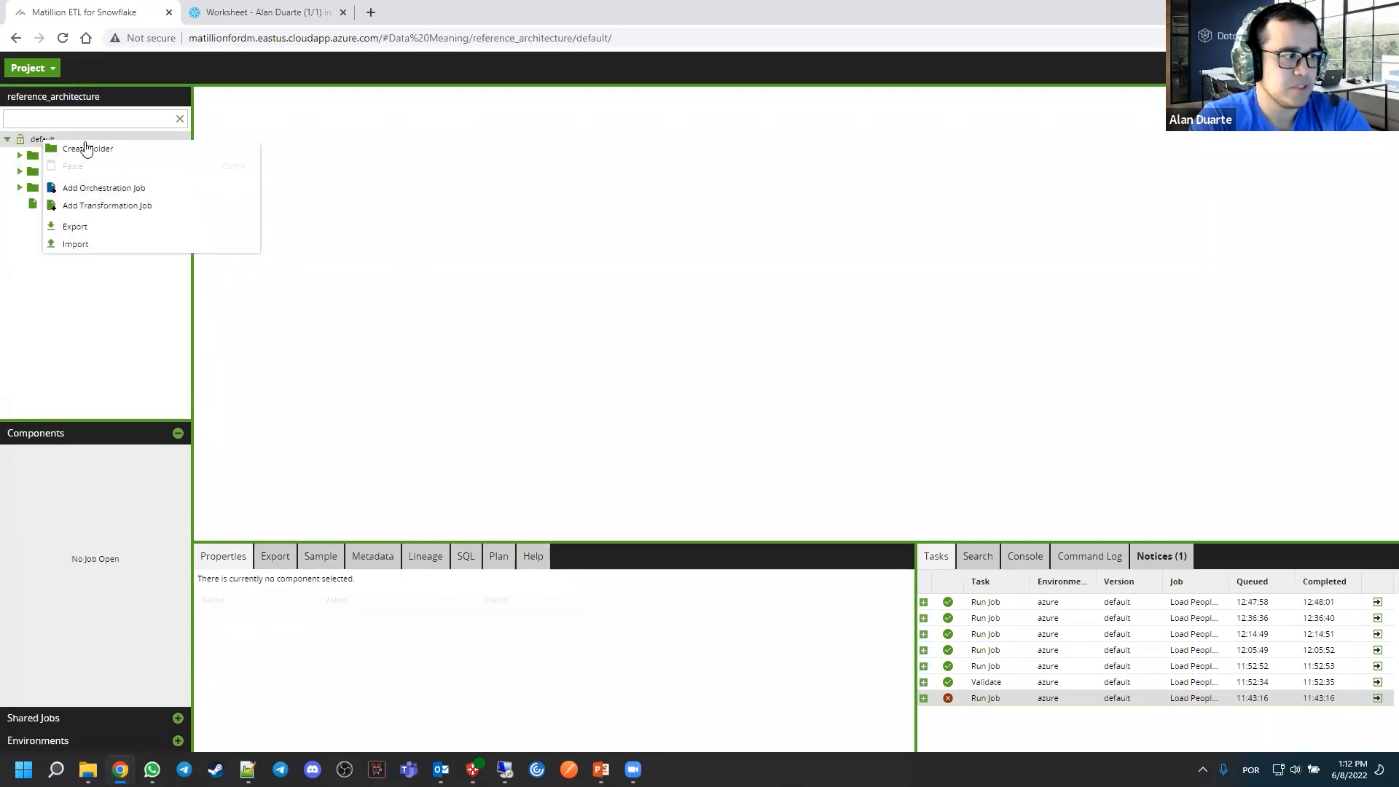
{"action": "left_click", "coordinate": [109, 189]}
{"action": "type", "text": "Crchestration Job"}
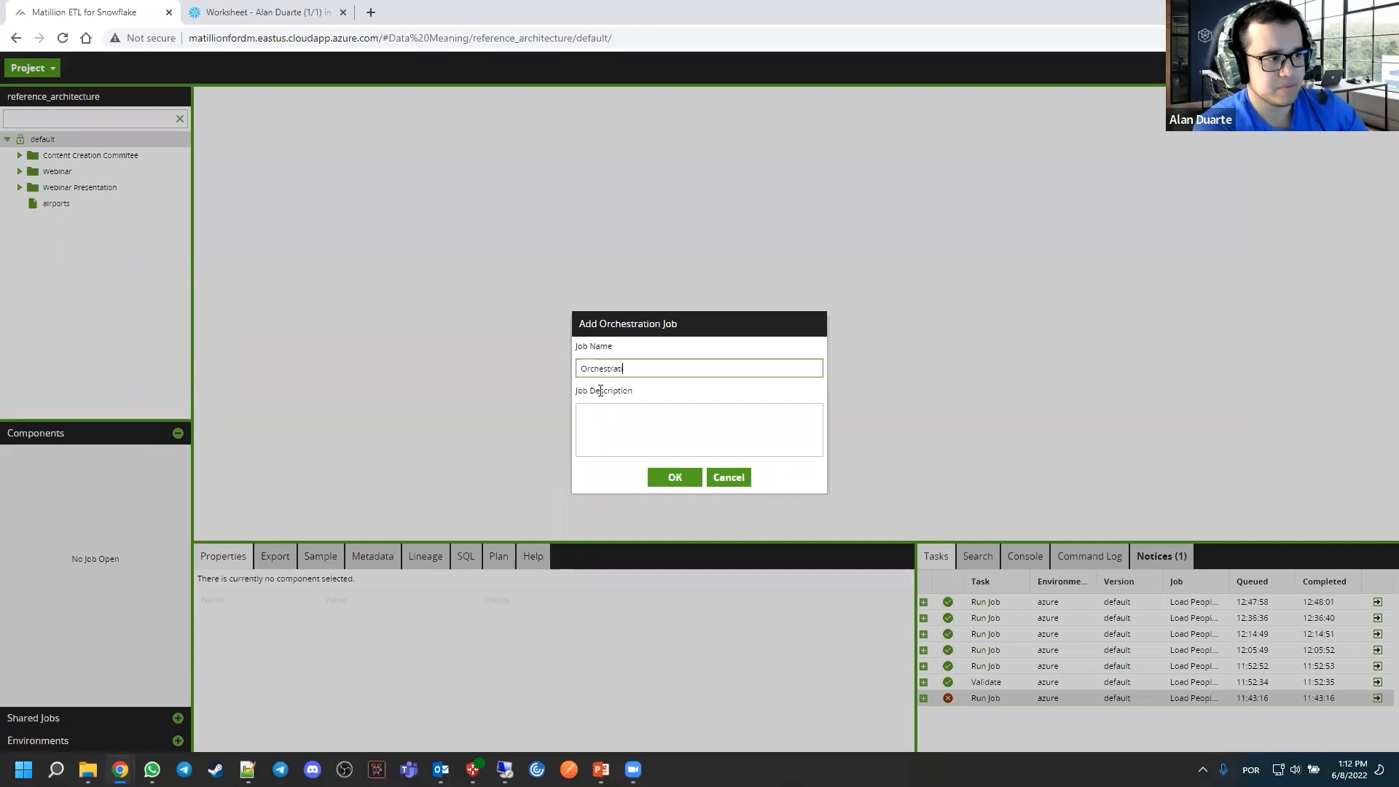
{"action": "left_click", "coordinate": [653, 475]}
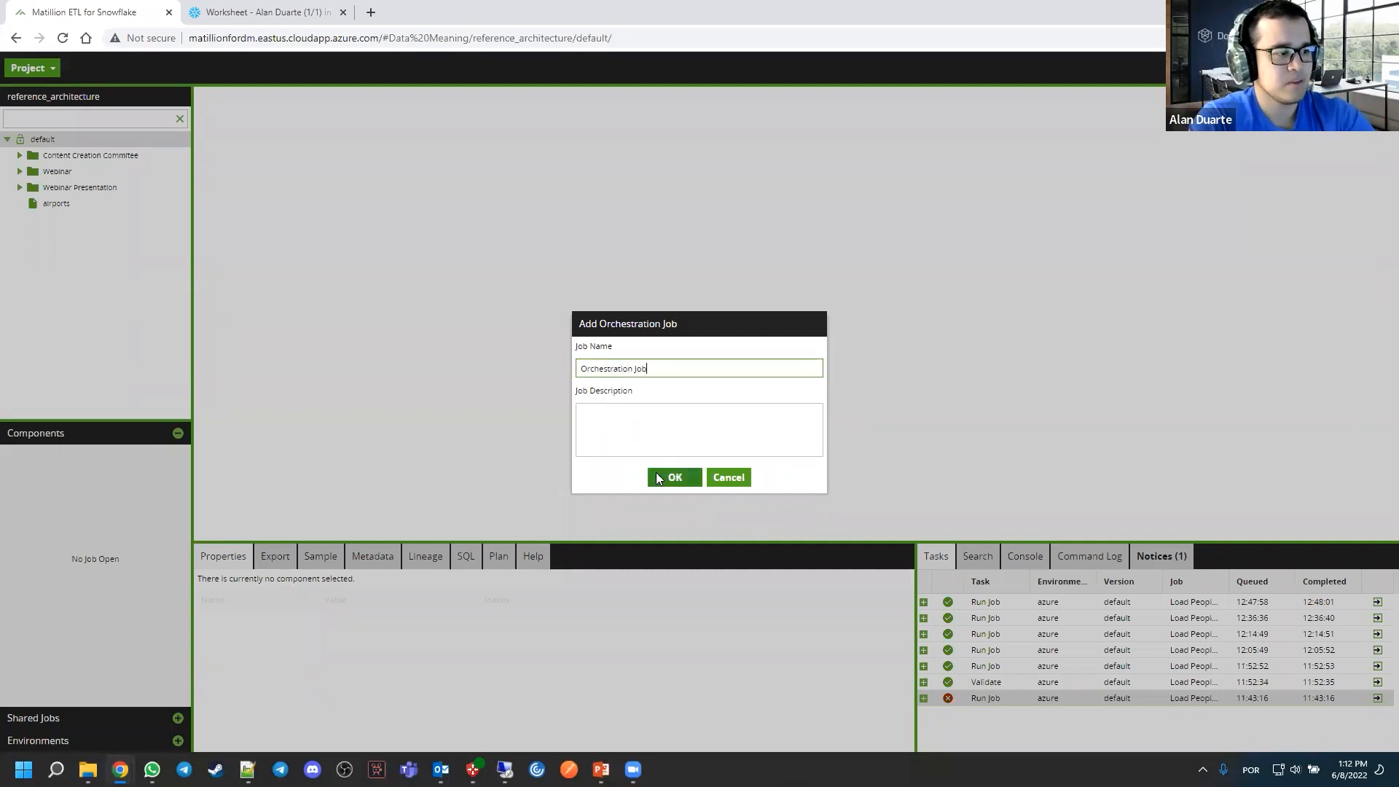
{"action": "key", "text": "Return"}
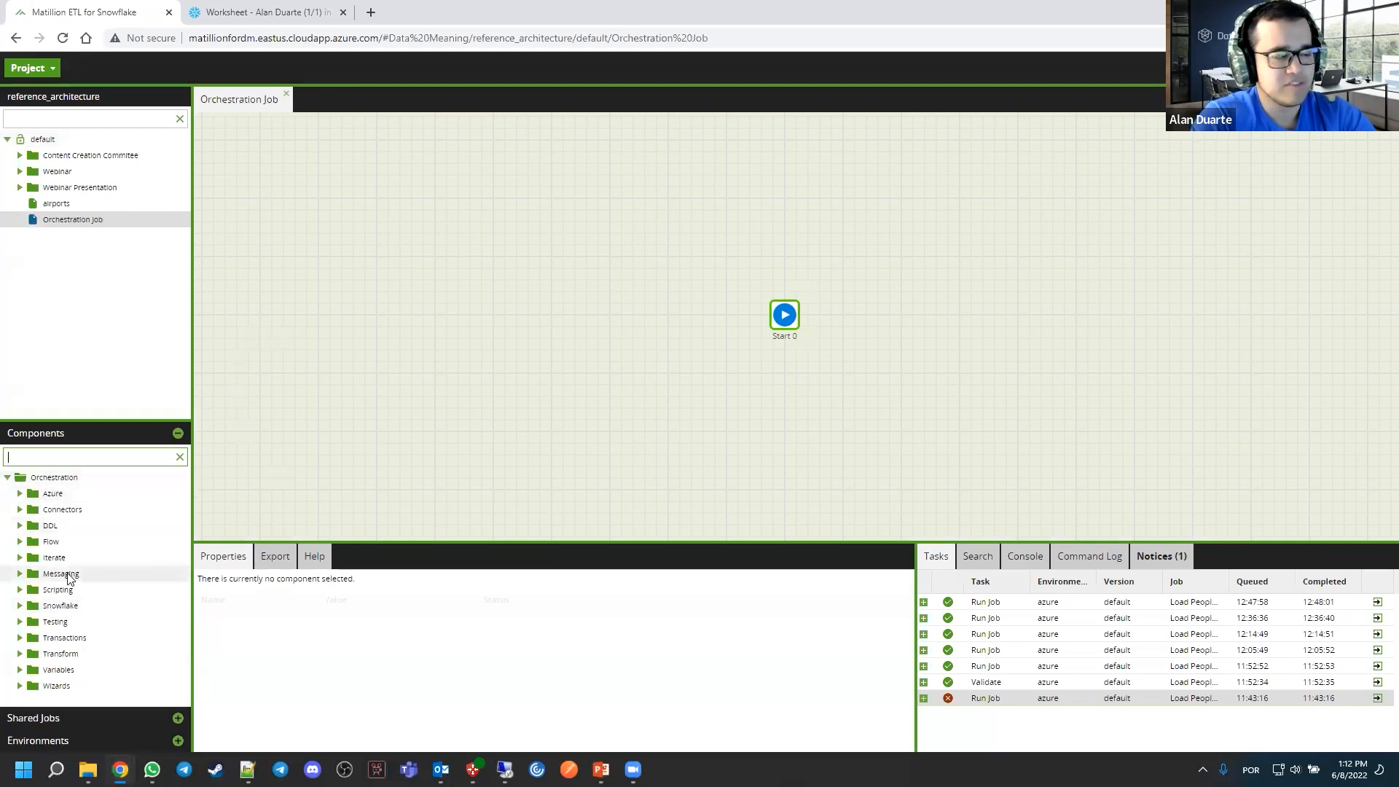
Examine the orchestration components in the Azure folder and the available Load connectors
{"action": "left_click", "coordinate": [20, 494]}
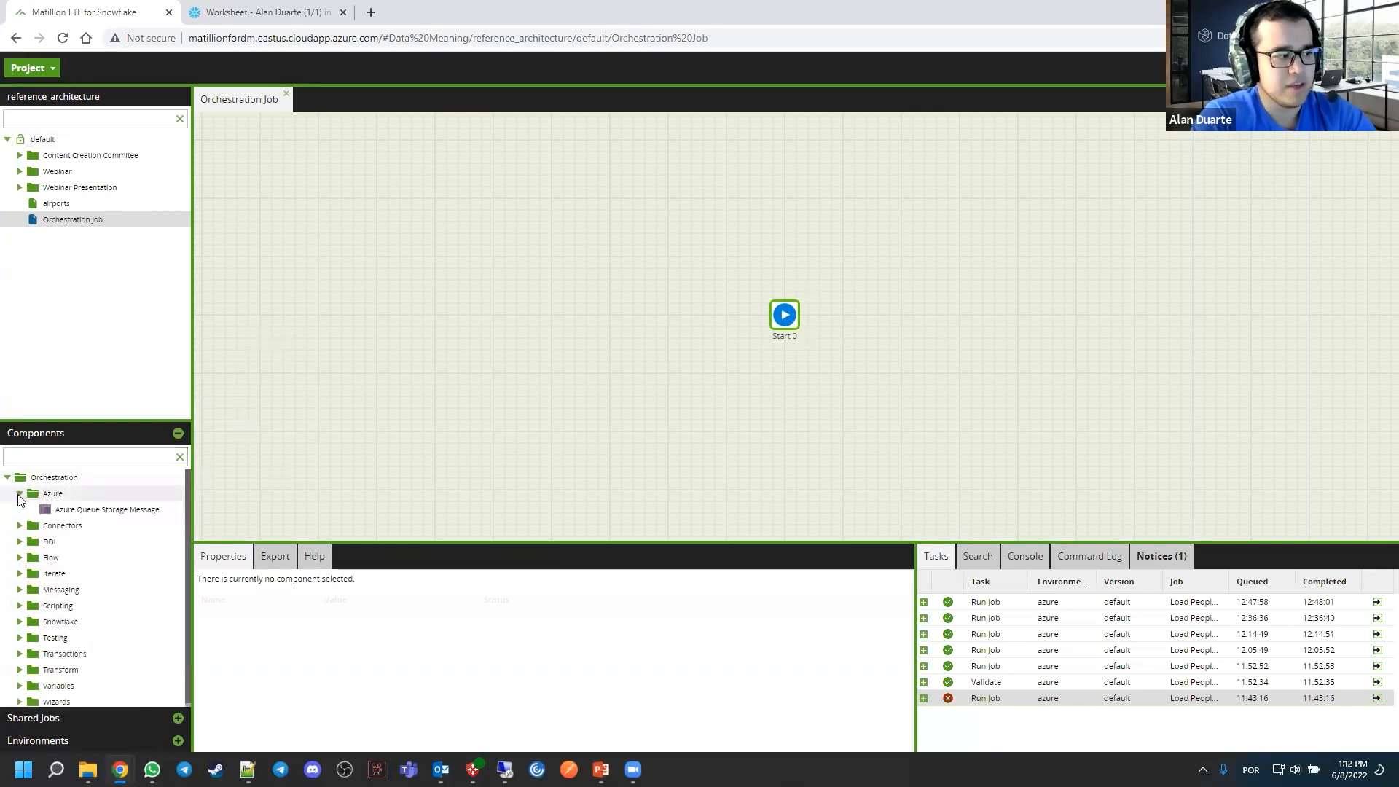
{"action": "left_click", "coordinate": [19, 494]}
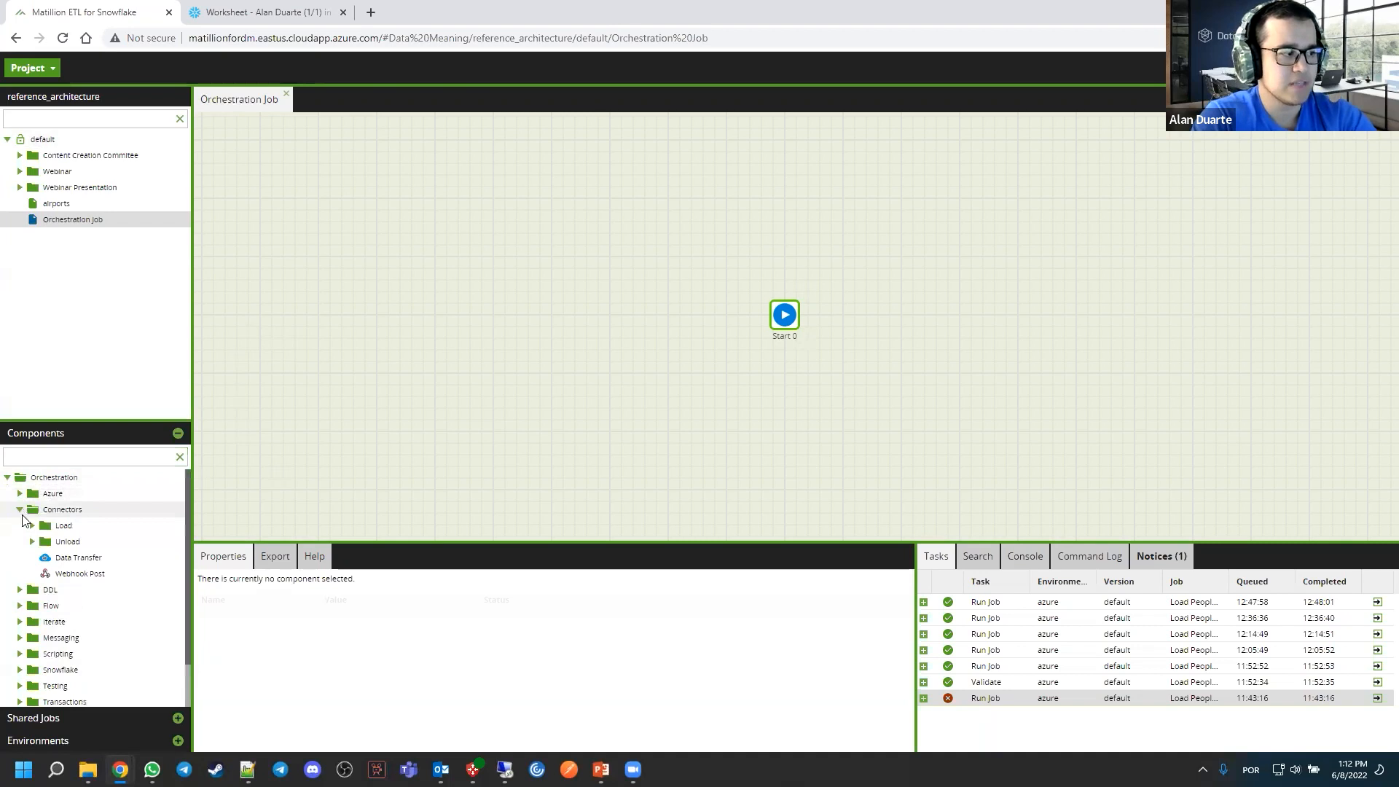
{"action": "left_click", "coordinate": [32, 525]}
{"action": "scroll", "coordinate": [81, 519], "scroll_direction": "down", "scroll_amount": 1}
{"action": "scroll", "coordinate": [80, 518], "scroll_direction": "down", "scroll_amount": 8}
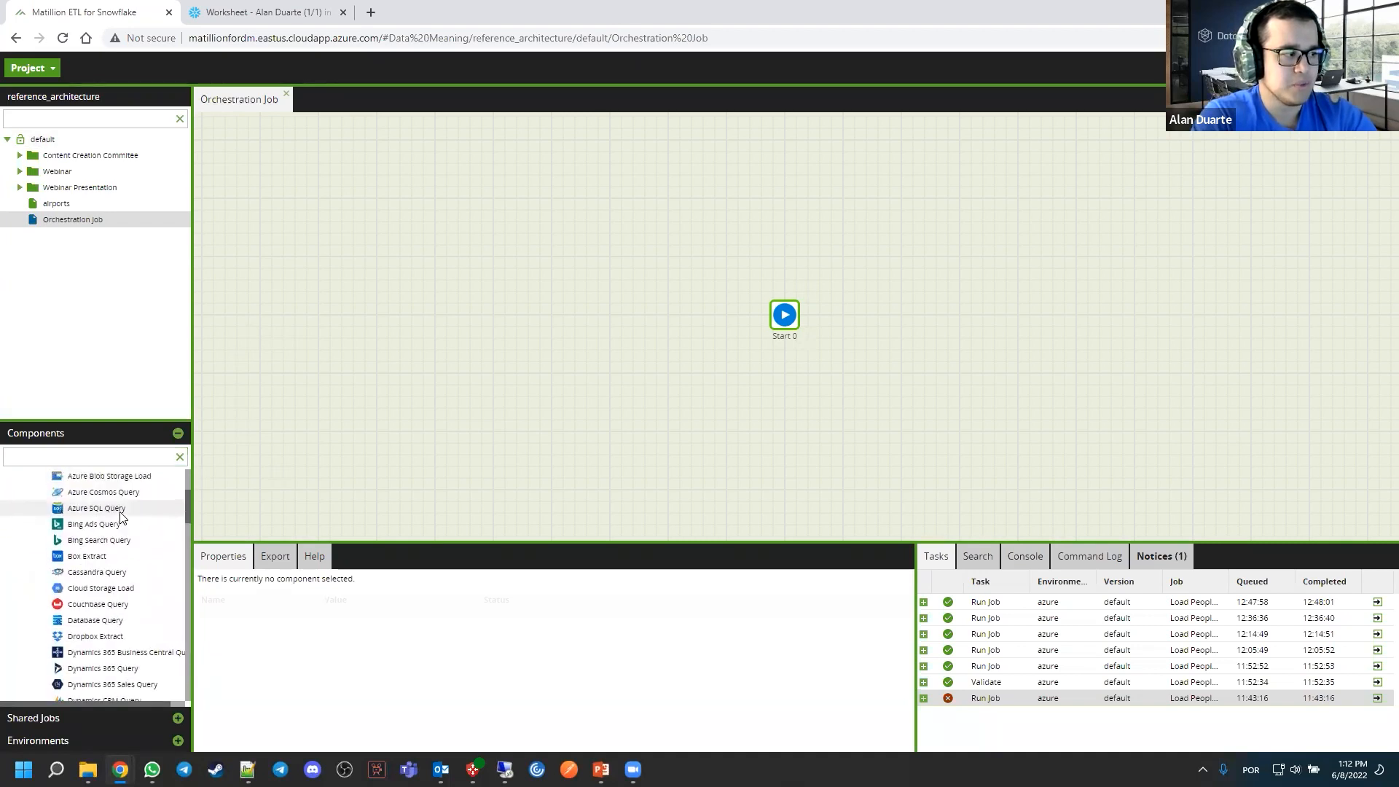
{"action": "scroll", "coordinate": [106, 534], "scroll_direction": "down", "scroll_amount": 5}
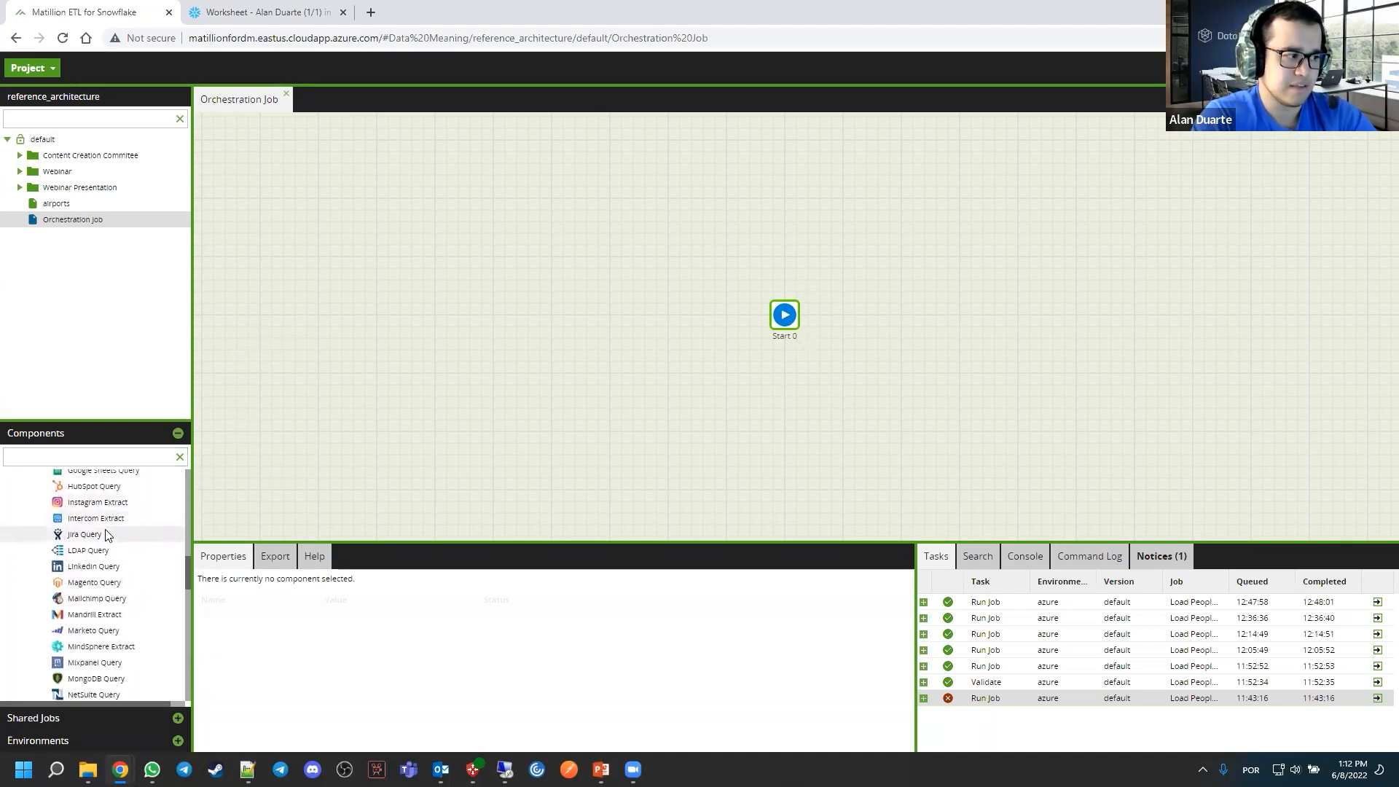
{"action": "scroll", "coordinate": [106, 530], "scroll_direction": "down", "scroll_amount": 7}
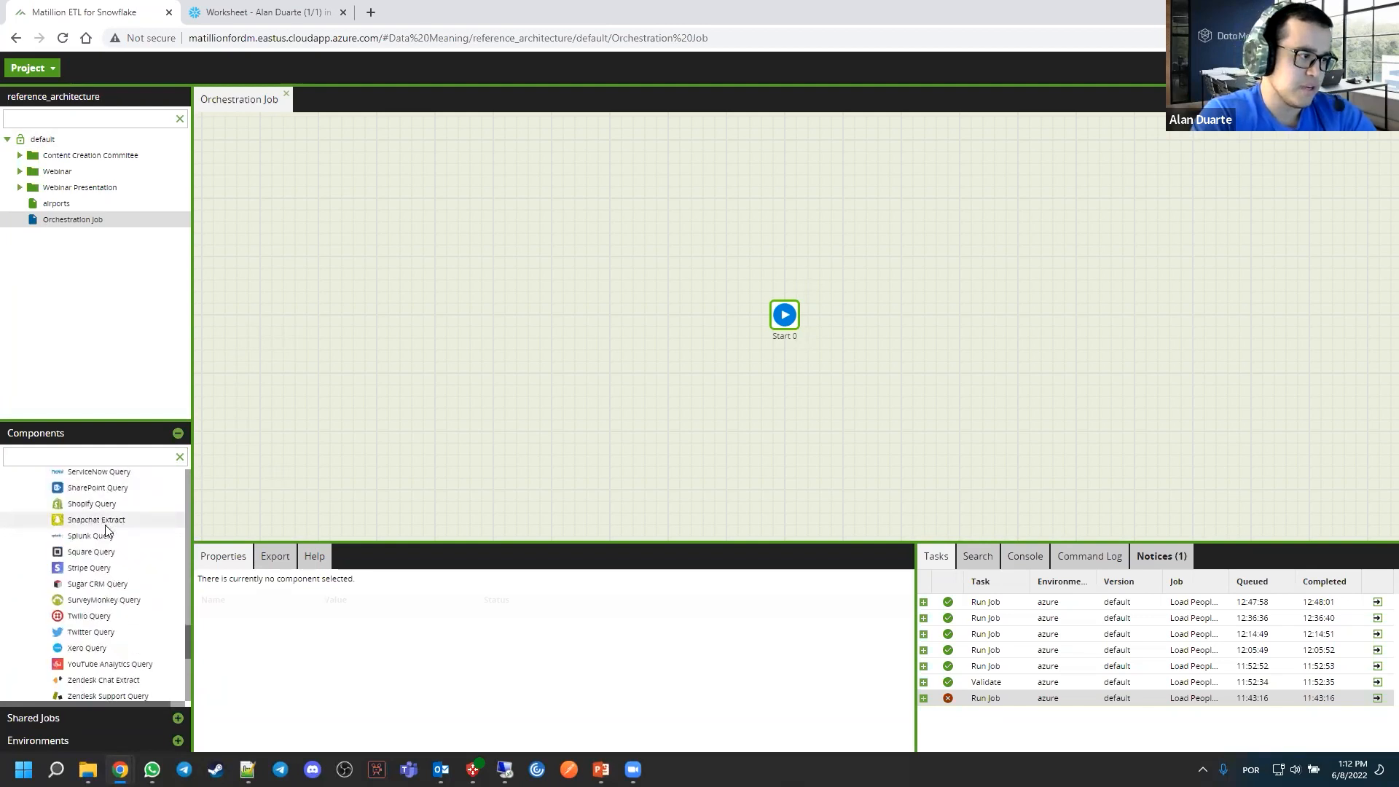
{"action": "scroll", "coordinate": [107, 545], "scroll_direction": "down", "scroll_amount": 3}
{"action": "scroll", "coordinate": [107, 545], "scroll_direction": "up", "scroll_amount": 3}
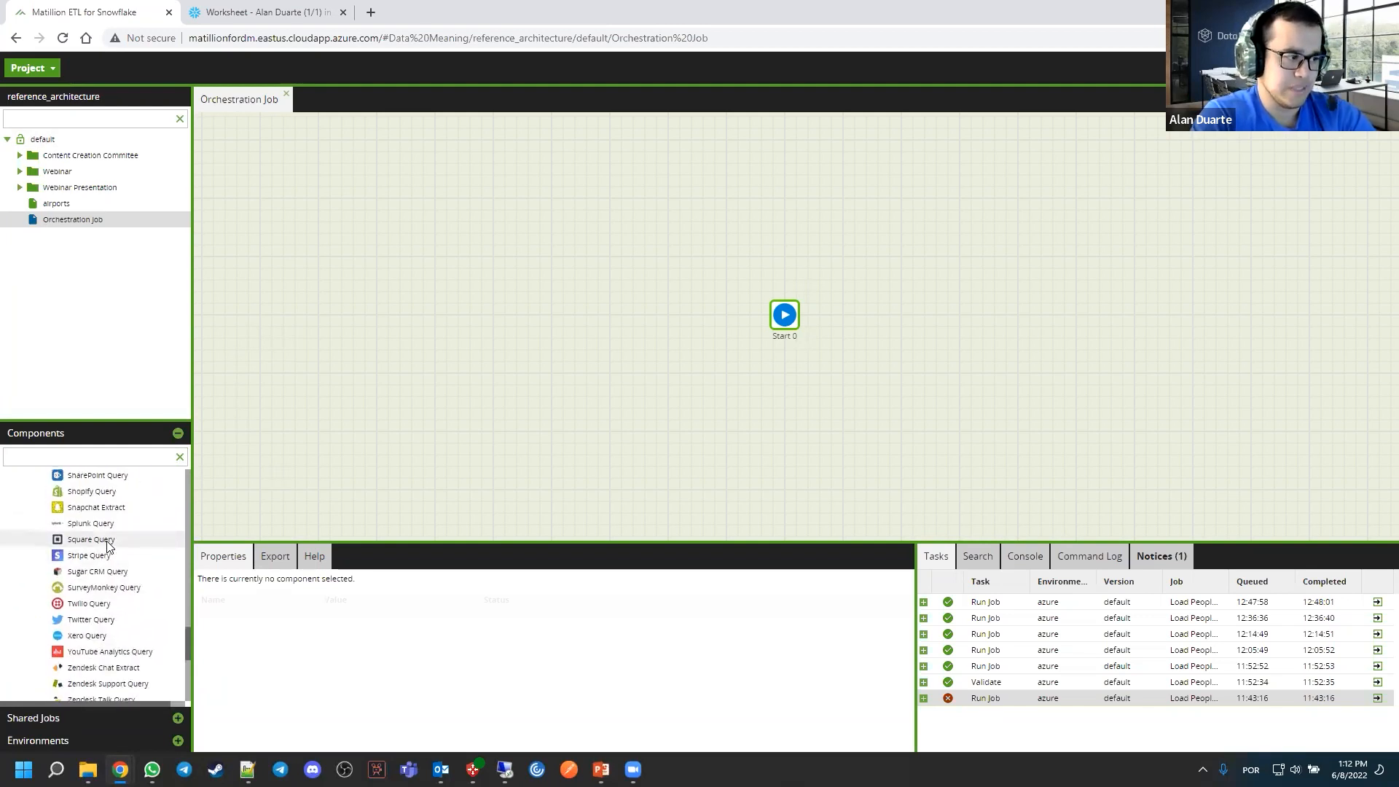
{"action": "scroll", "coordinate": [107, 545], "scroll_direction": "up", "scroll_amount": 15}
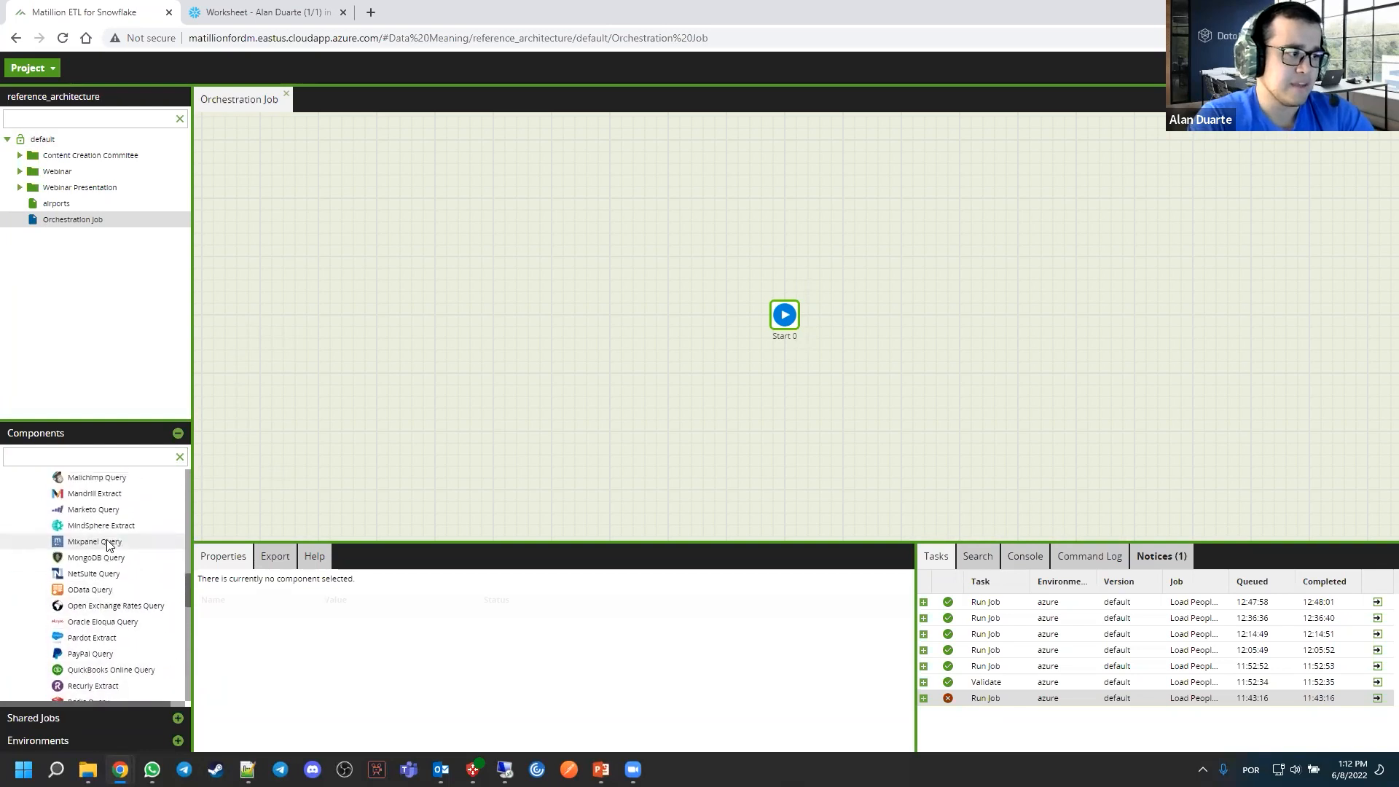
{"action": "scroll", "coordinate": [107, 545], "scroll_direction": "up", "scroll_amount": 5}
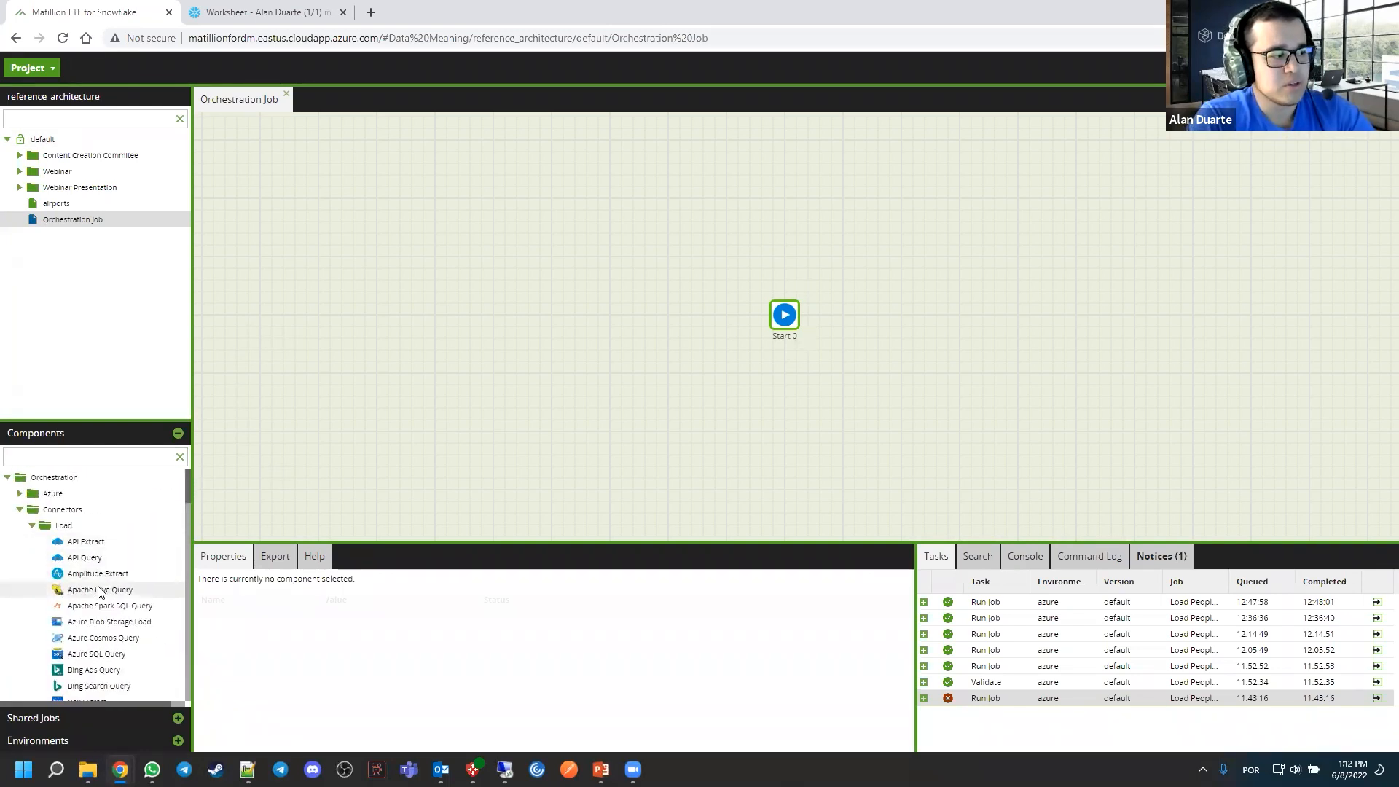
Place an API Extract component on the job canvas and enlarge the properties area to show all its settings
{"action": "left_click_drag", "start_coordinate": [86, 541], "coordinate": [530, 363]}
{"action": "scroll", "coordinate": [555, 392], "scroll_direction": "up", "scroll_amount": 4}
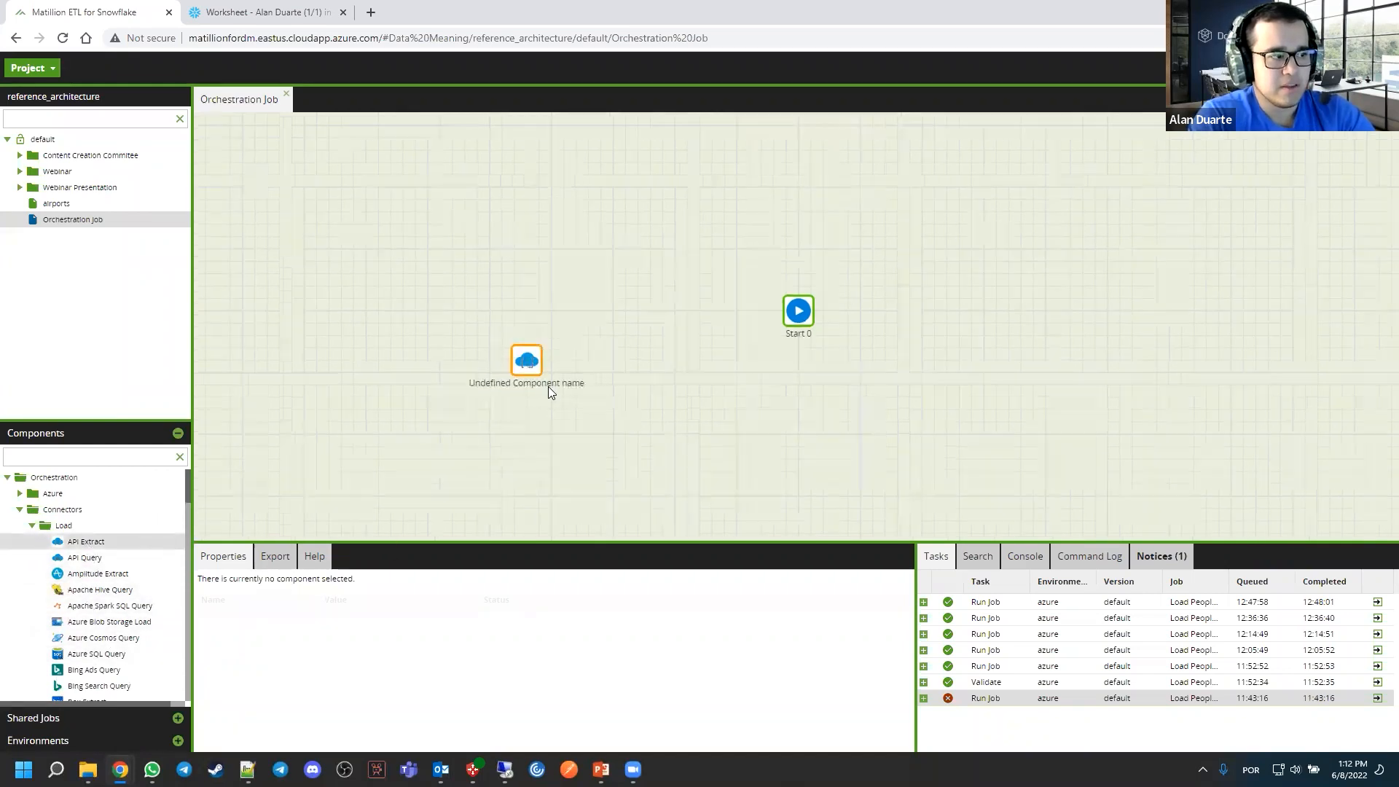
{"action": "left_click_drag", "start_coordinate": [552, 542], "coordinate": [552, 397]}
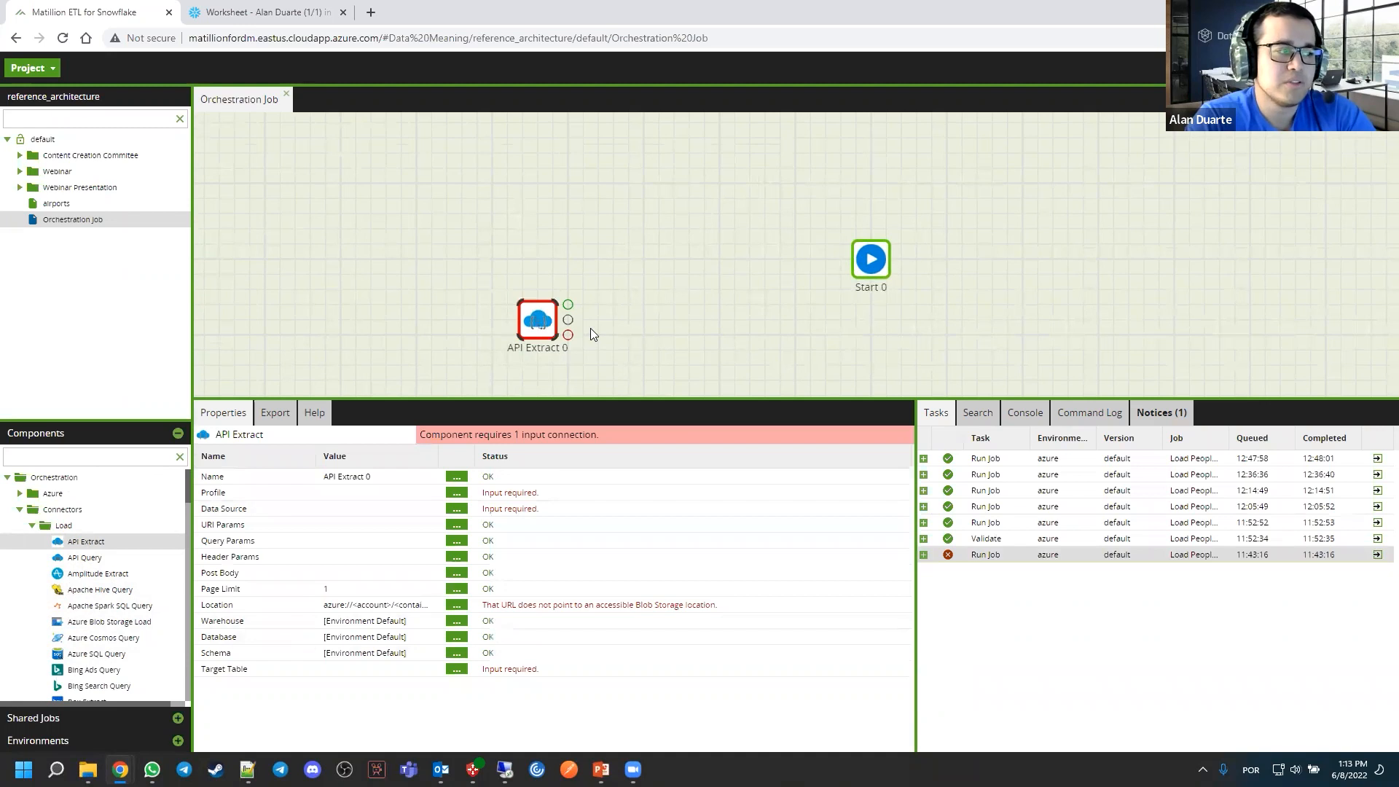
{"action": "left_click_drag", "start_coordinate": [744, 323], "coordinate": [660, 316]}
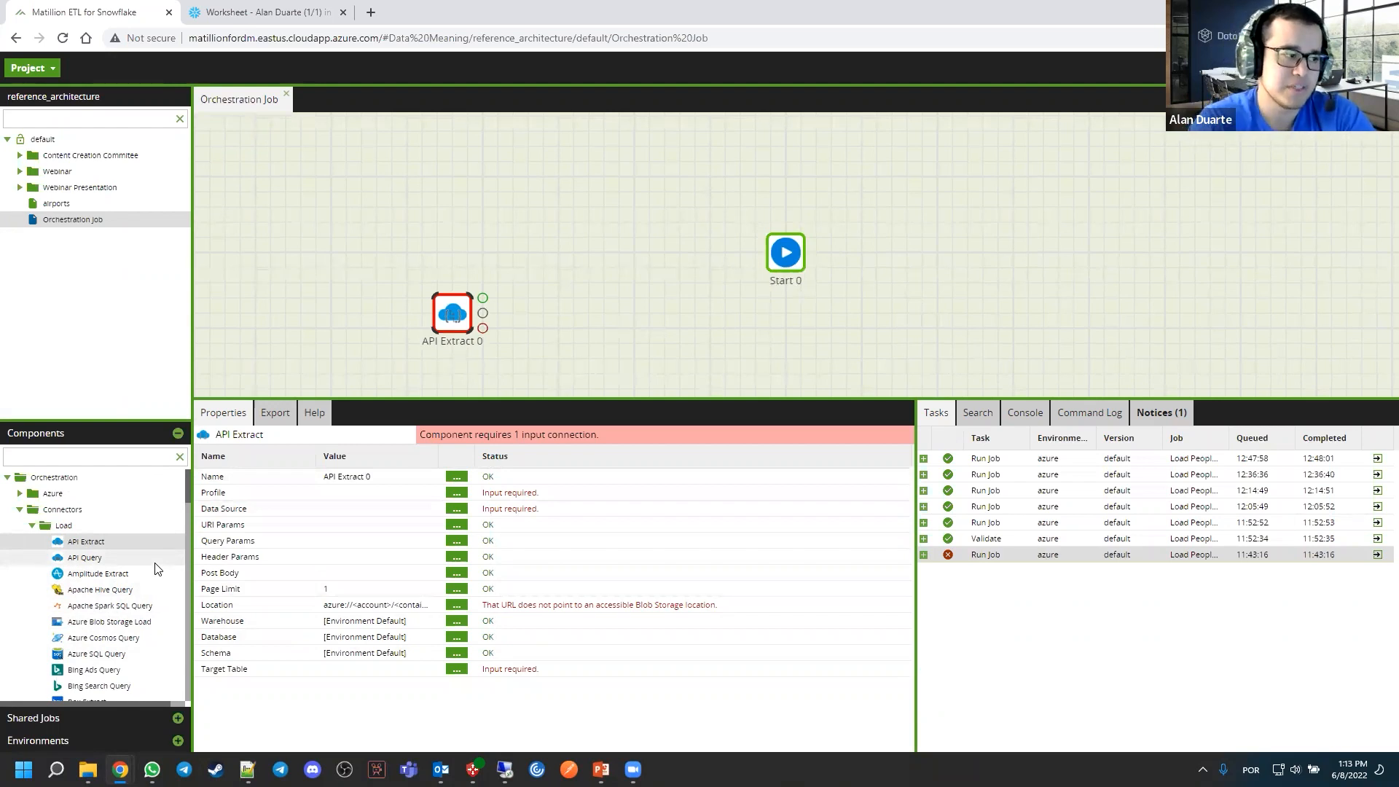
Delete the API Extract component from the job canvas
{"action": "left_click", "coordinate": [507, 335]}
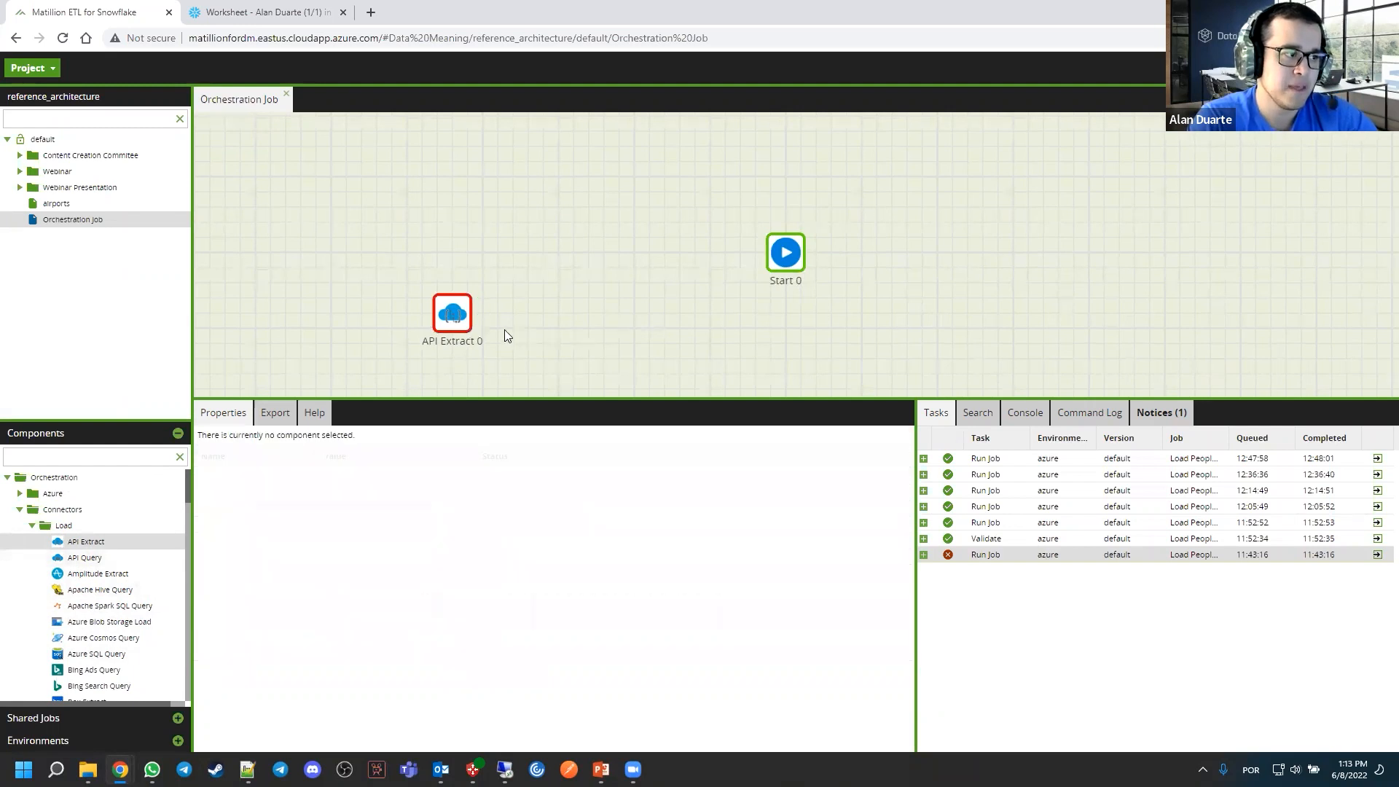
{"action": "left_click", "coordinate": [457, 319]}
{"action": "key", "text": "Delete"}
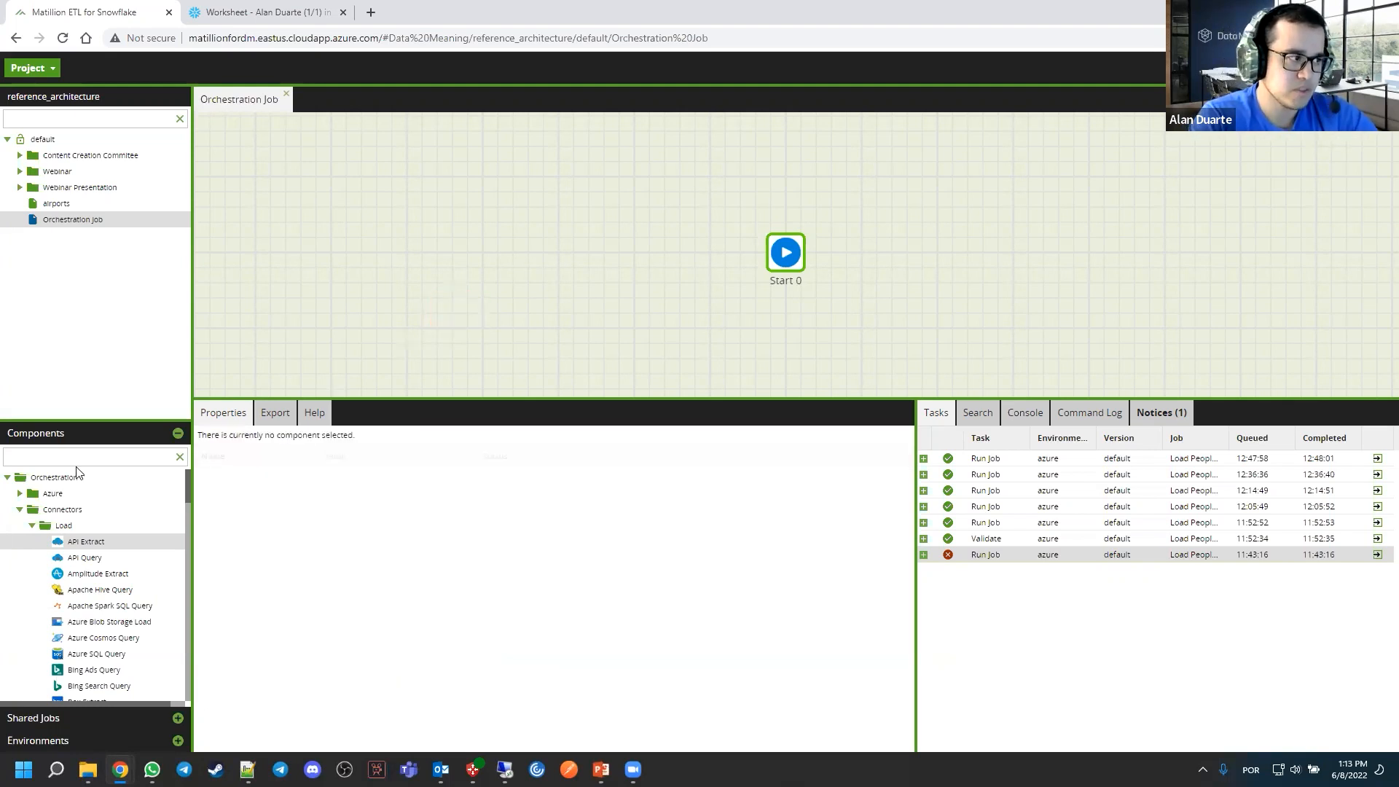
Collapse the connectors, enlarge the component list, and examine the DDL and Flow components
{"action": "left_click", "coordinate": [24, 509]}
{"action": "left_click", "coordinate": [19, 525]}
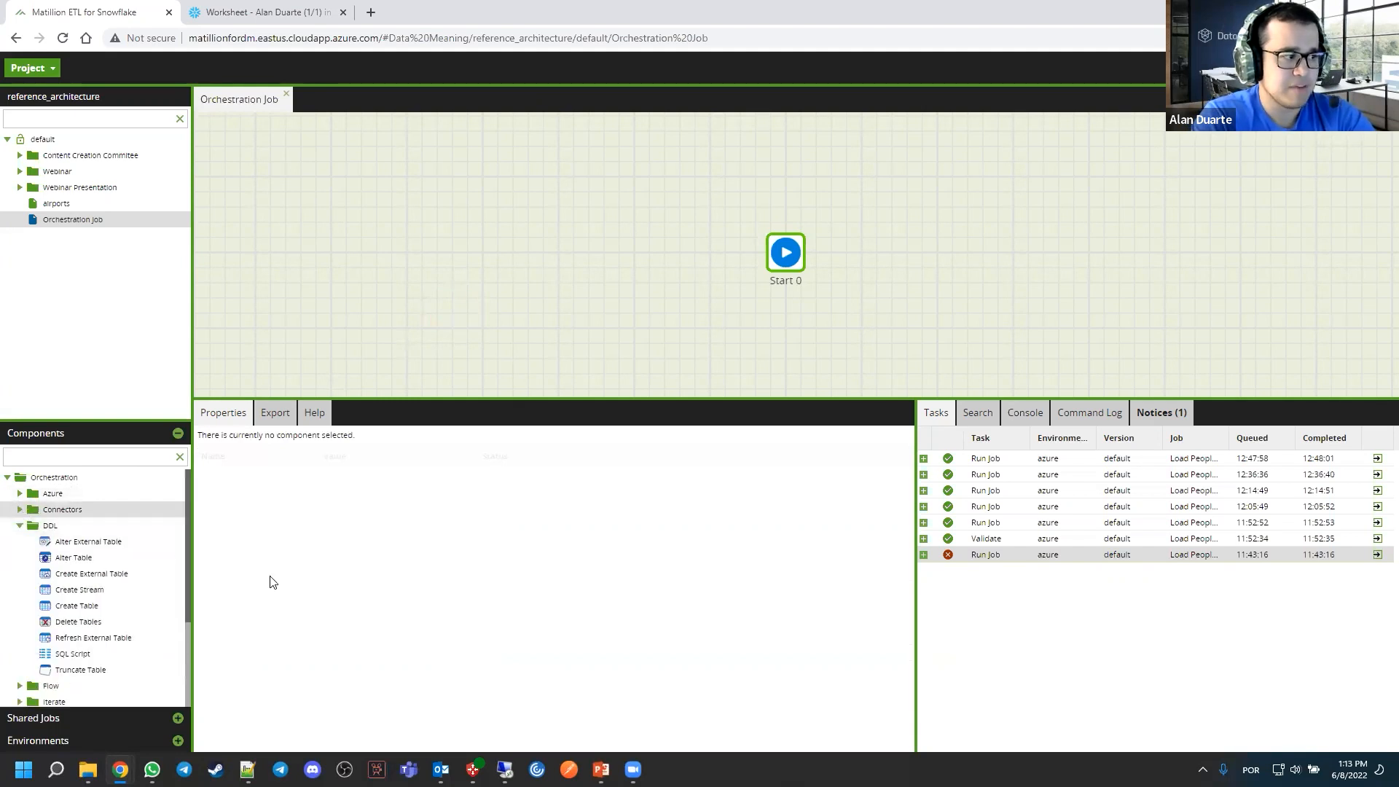
{"action": "left_click_drag", "start_coordinate": [159, 419], "coordinate": [159, 342]}
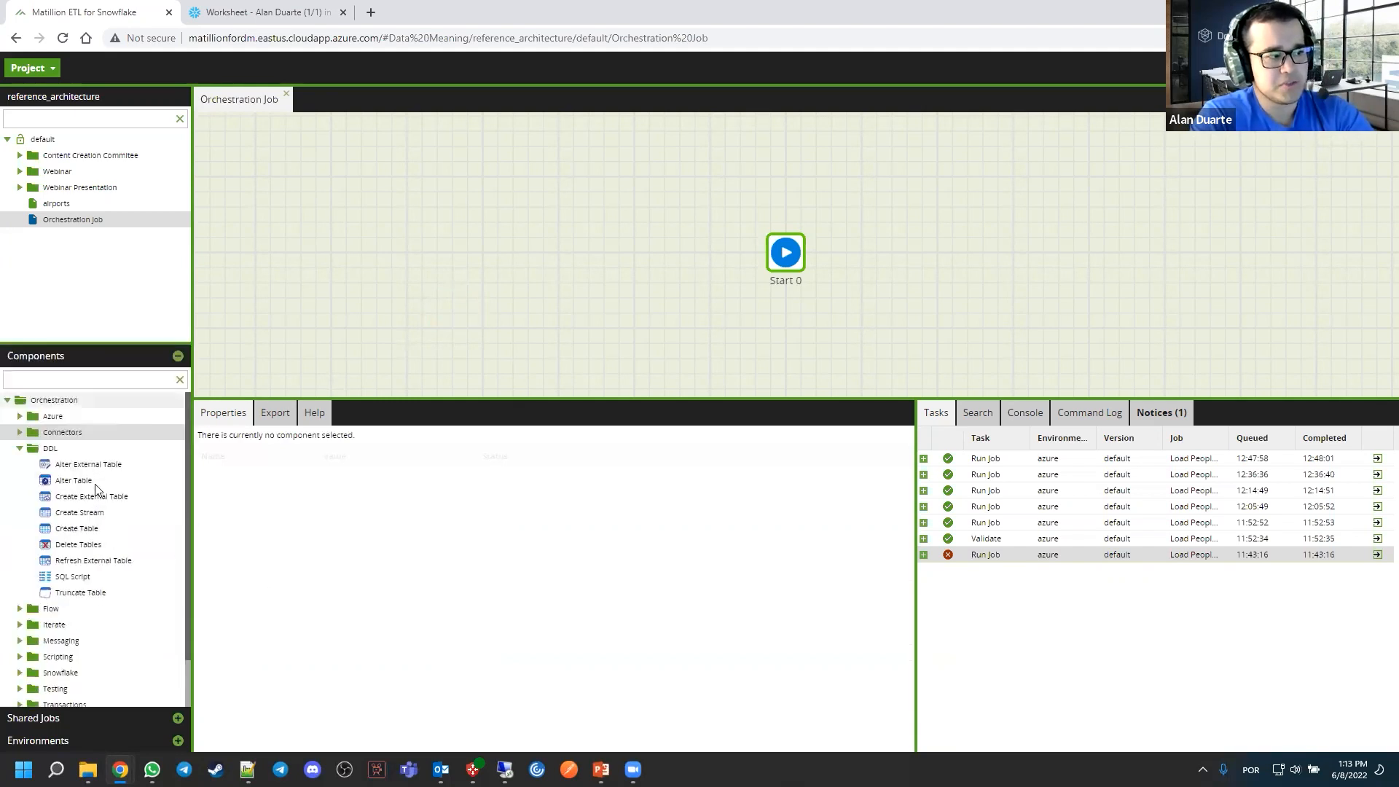
{"action": "left_click", "coordinate": [21, 449]}
{"action": "left_click", "coordinate": [20, 464]}
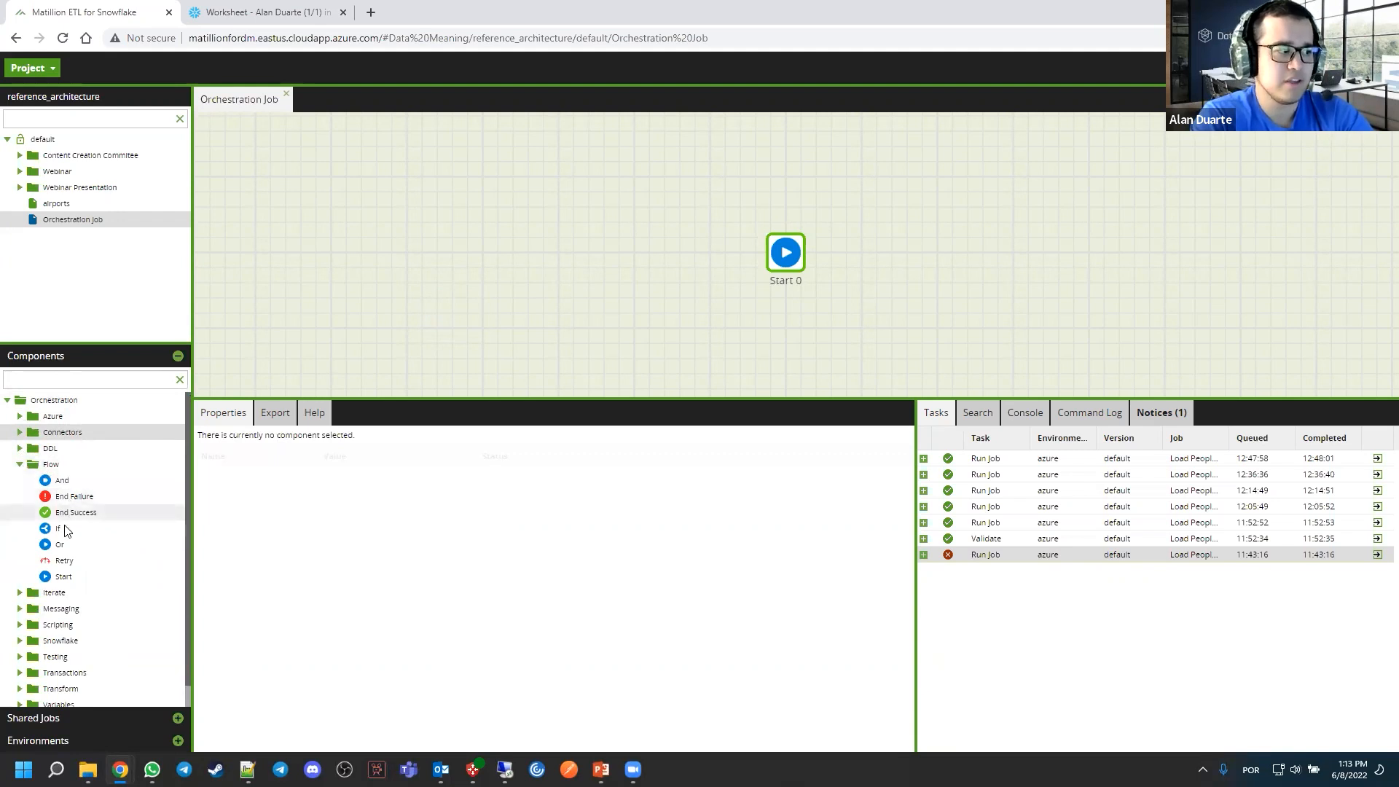
Collapse the Flow components and examine the orchestration components in the Iterate and Messaging folders
{"action": "left_click", "coordinate": [21, 464]}
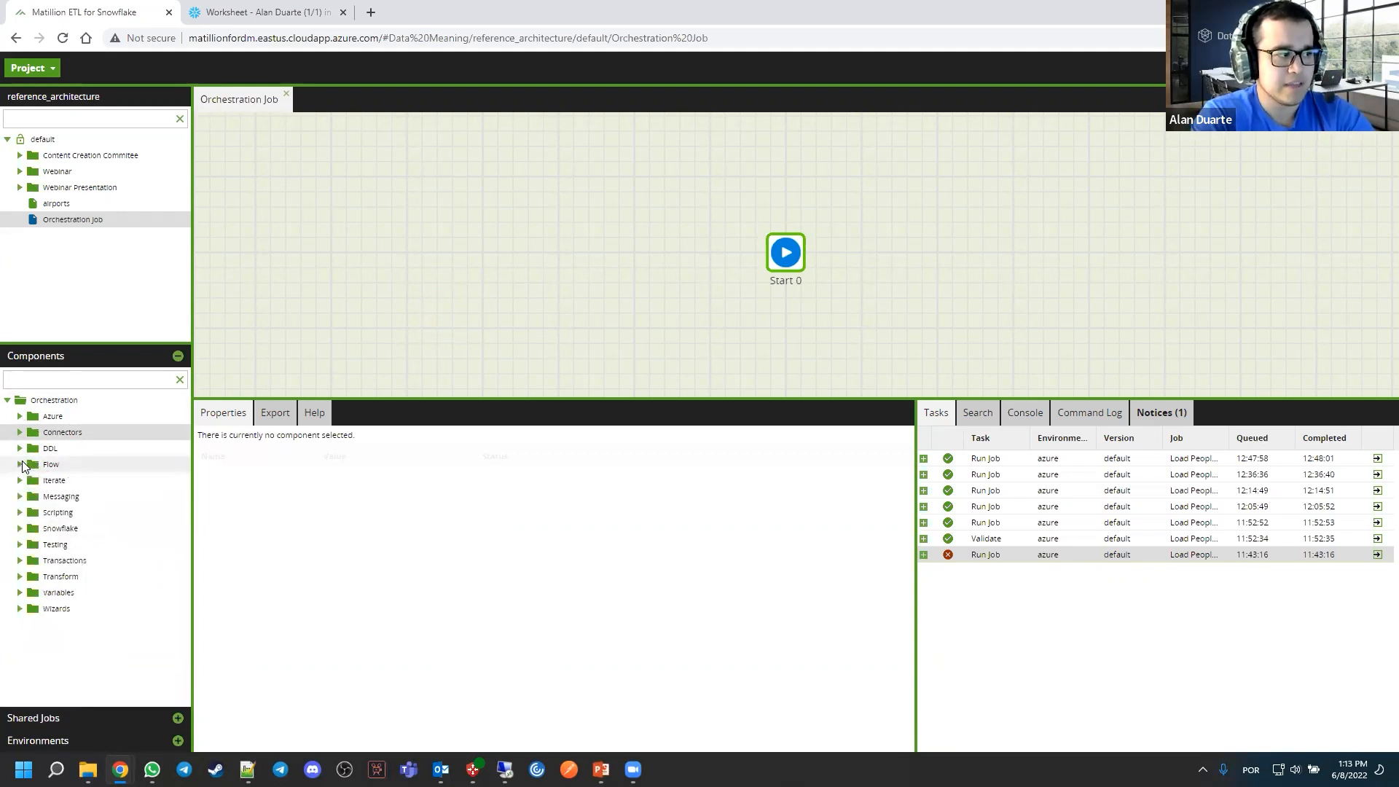
{"action": "left_click", "coordinate": [21, 480]}
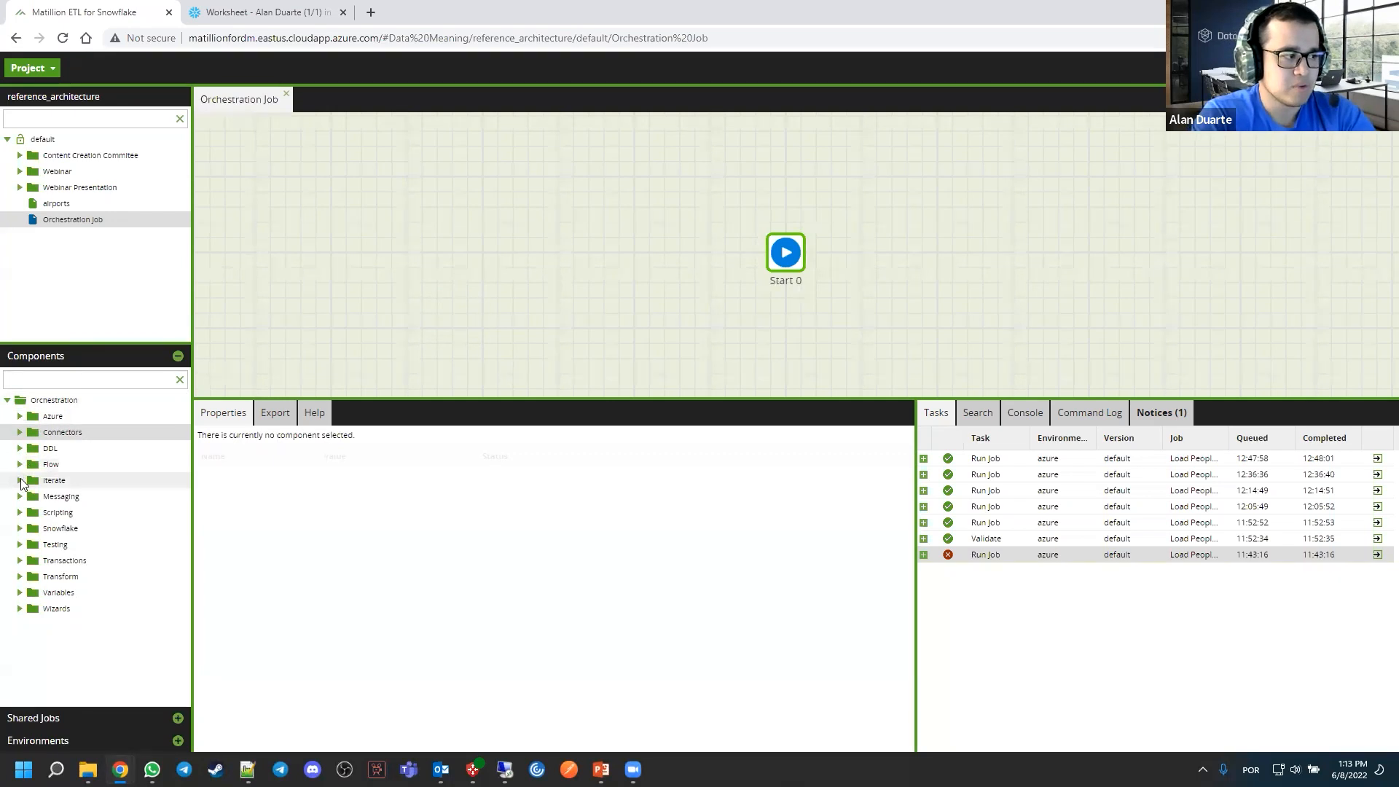
{"action": "left_click", "coordinate": [20, 480]}
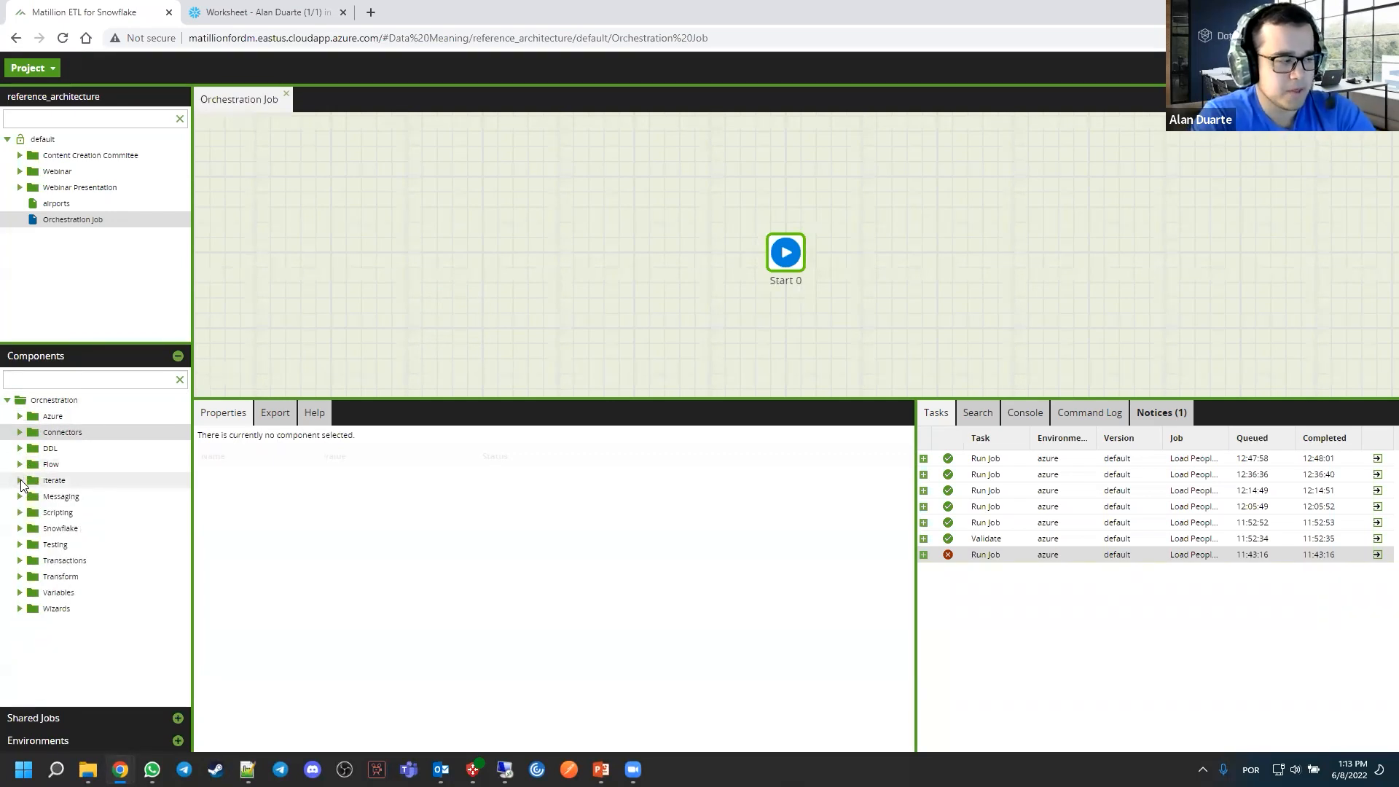
{"action": "left_click", "coordinate": [18, 496]}
{"action": "left_click", "coordinate": [17, 496]}
{"action": "left_click", "coordinate": [20, 498]}
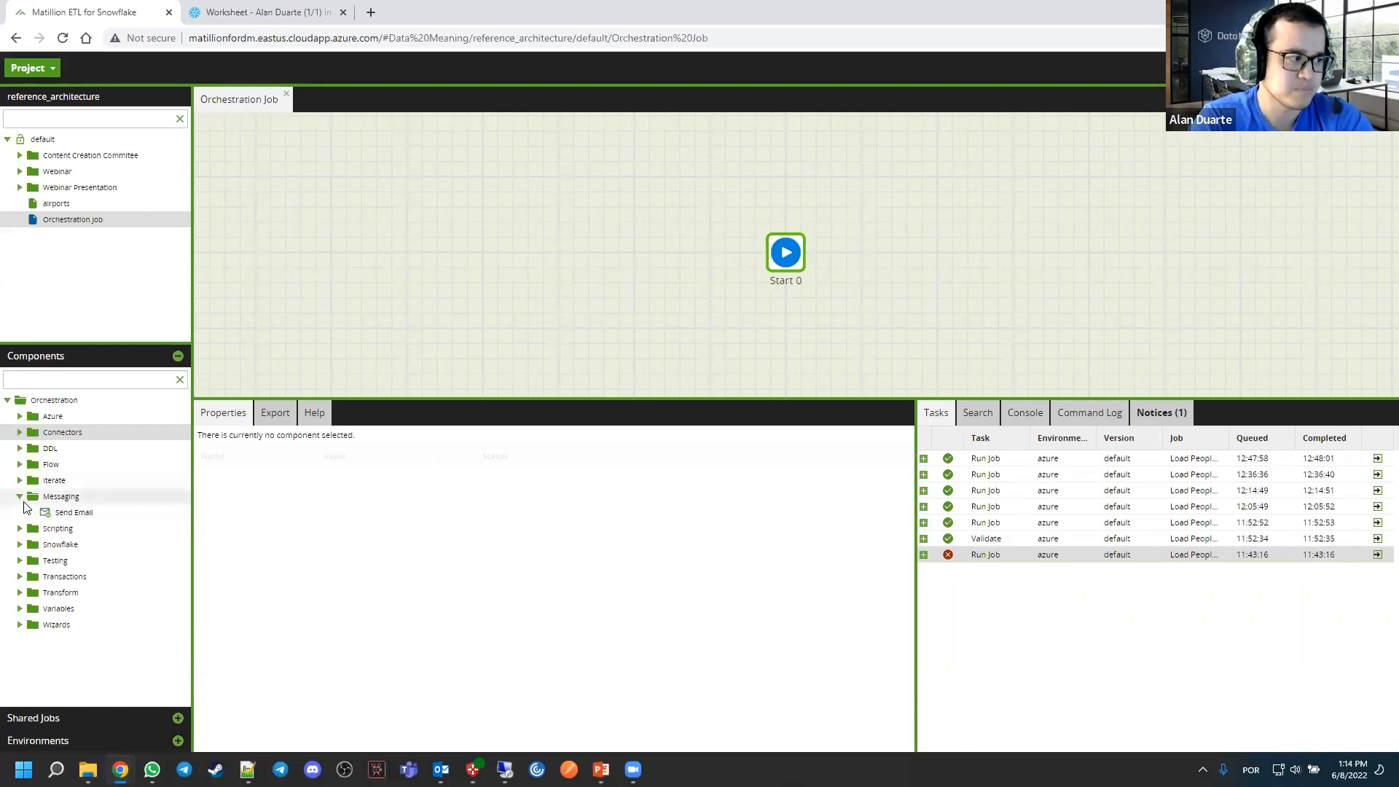
{"action": "left_click", "coordinate": [20, 497]}
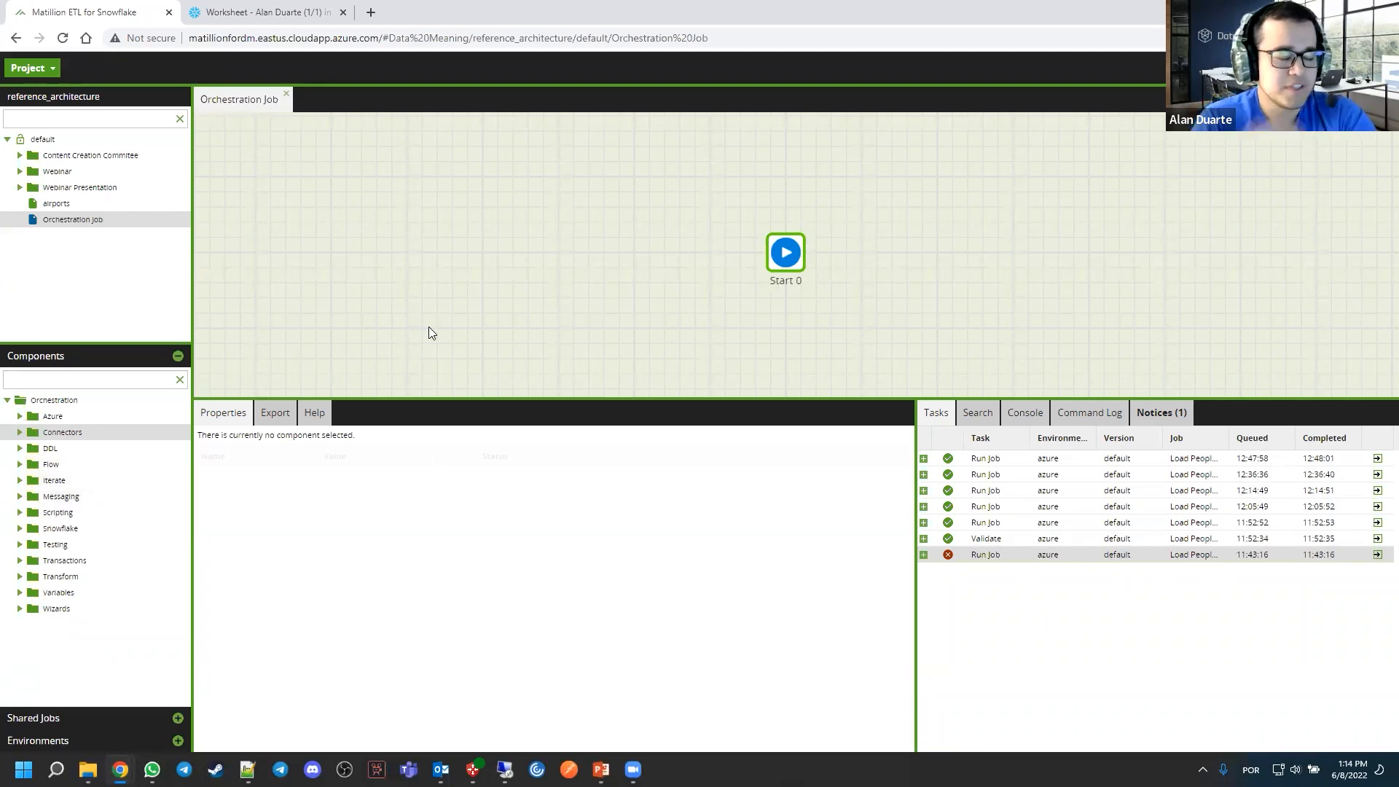
Enlarge the project tree and add a transformation job named "Transformation - Load People Data" under the default version
{"action": "left_click_drag", "start_coordinate": [181, 339], "coordinate": [111, 364]}
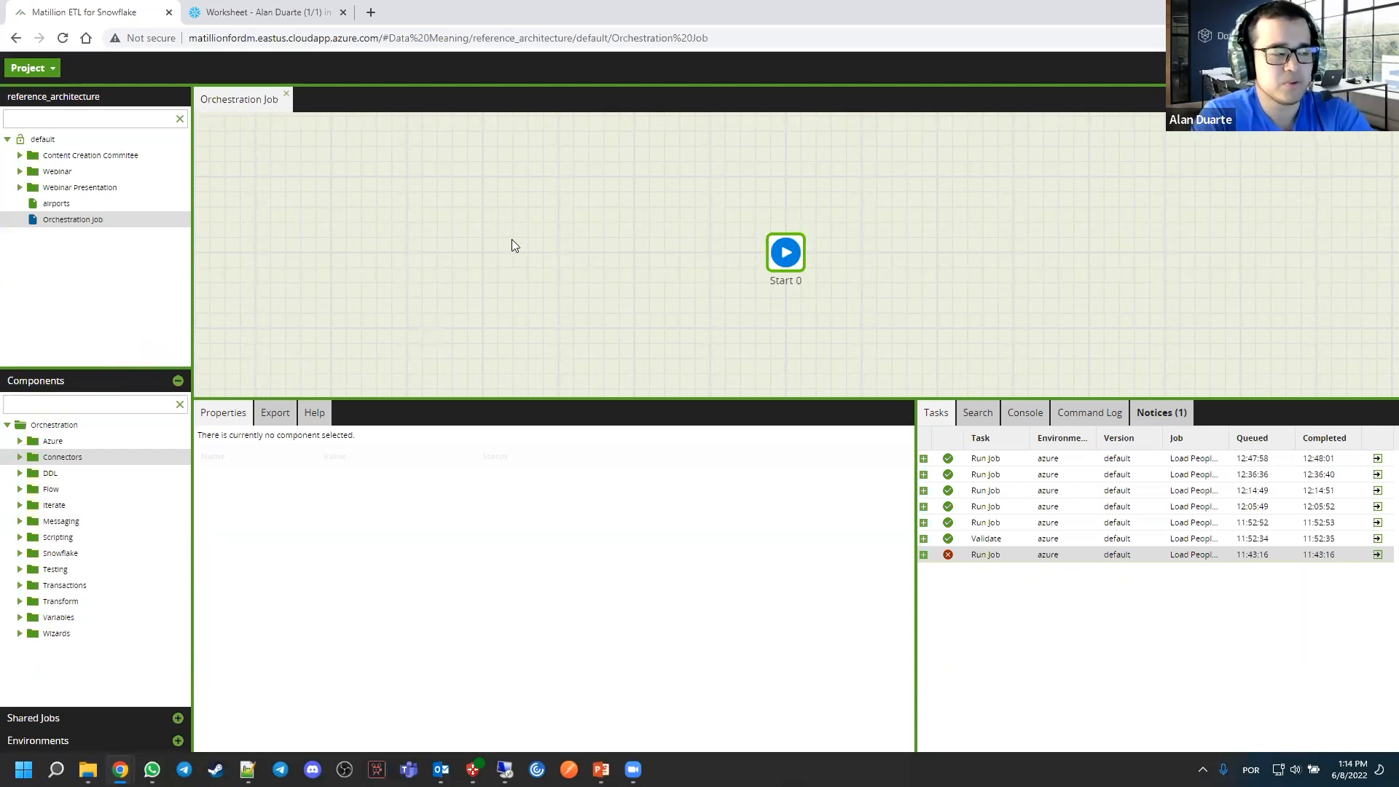
{"action": "right_click", "coordinate": [38, 139]}
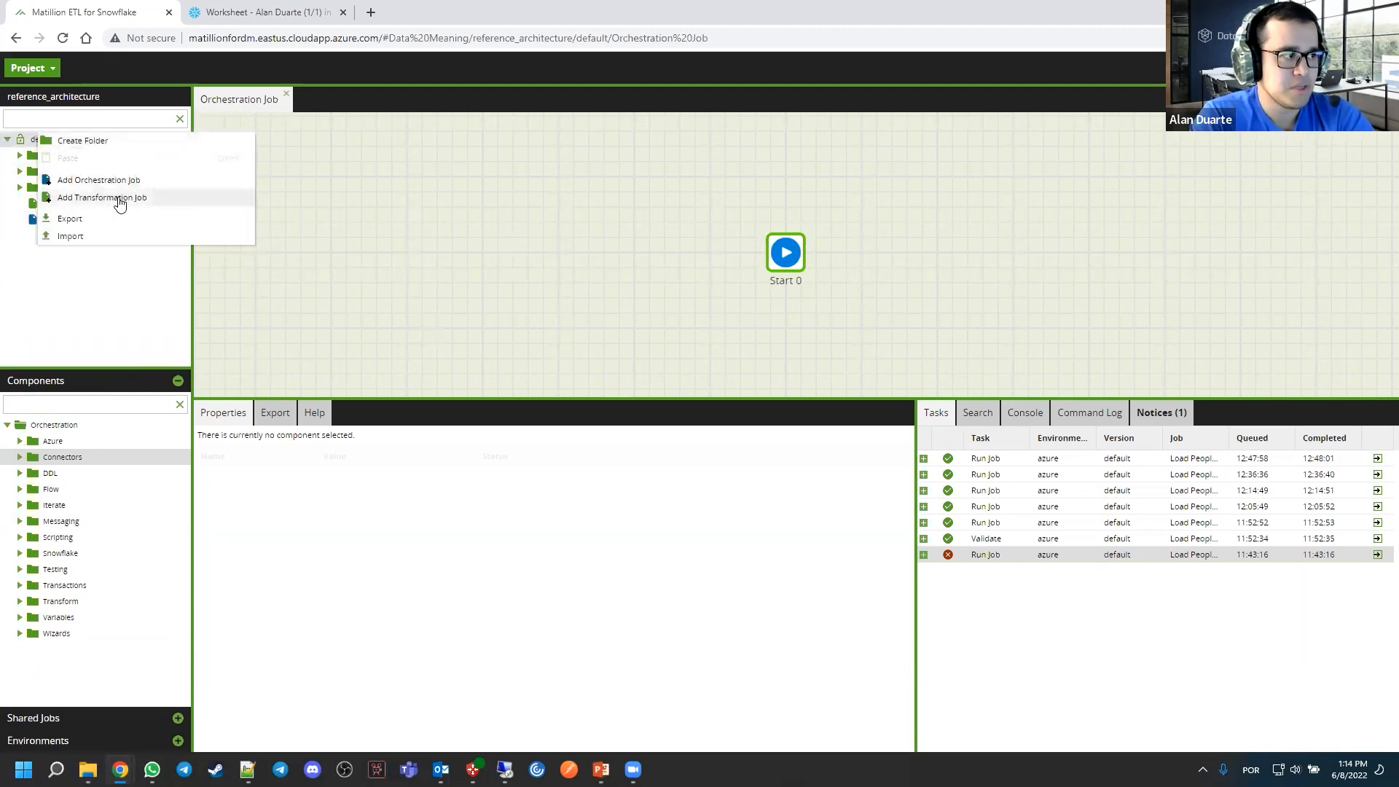
{"action": "left_click", "coordinate": [118, 199]}
{"action": "type", "text": "T"}
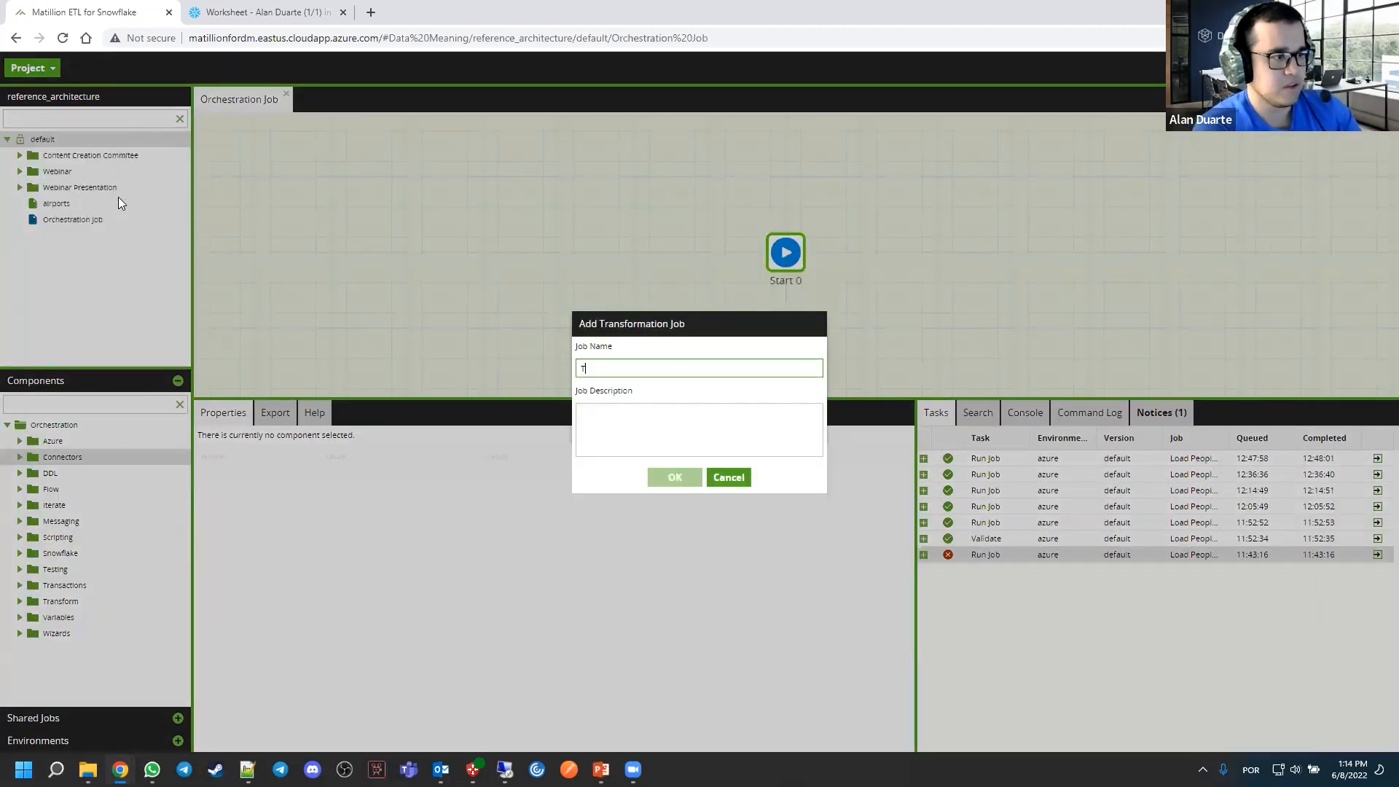
{"action": "type", "text": "ransformation - Load"}
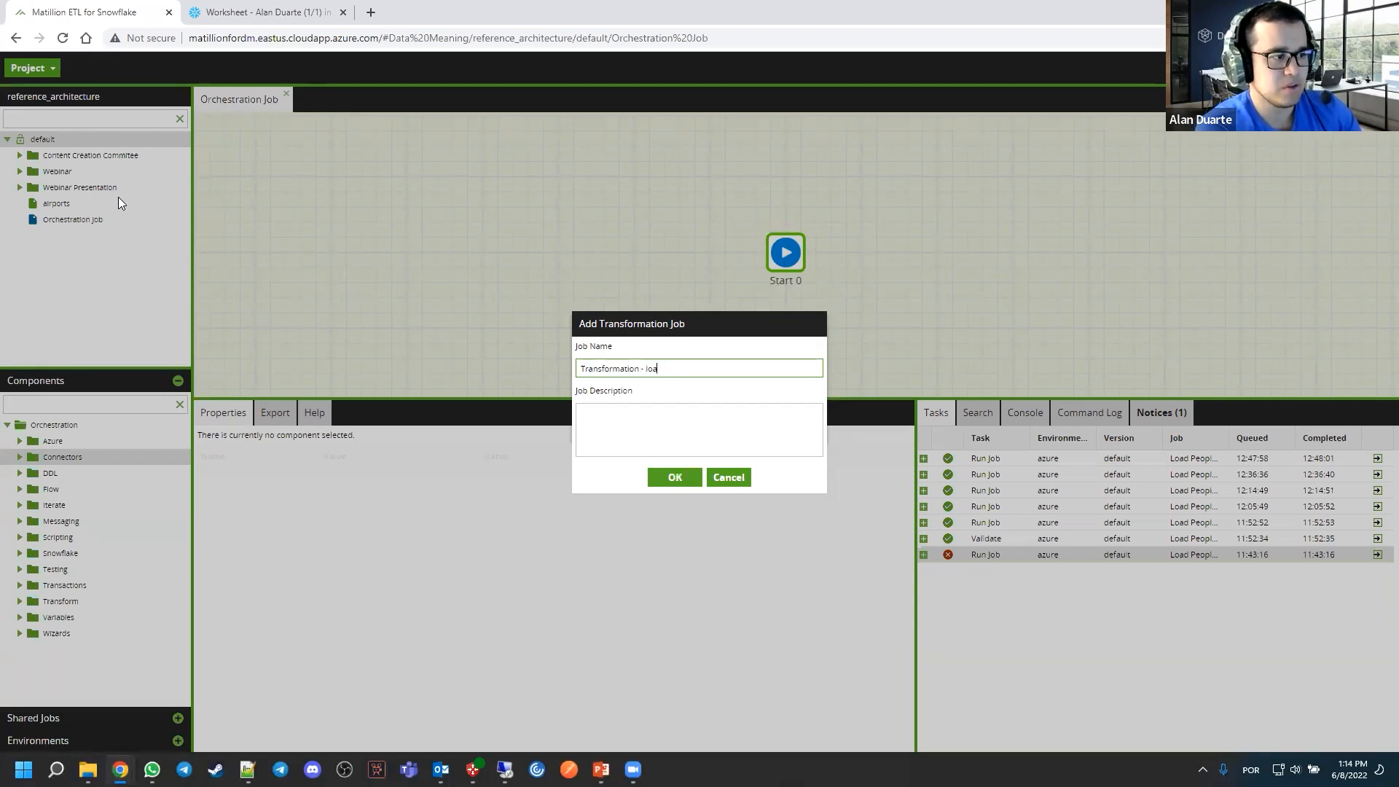
{"action": "type", "text": " People Data"}
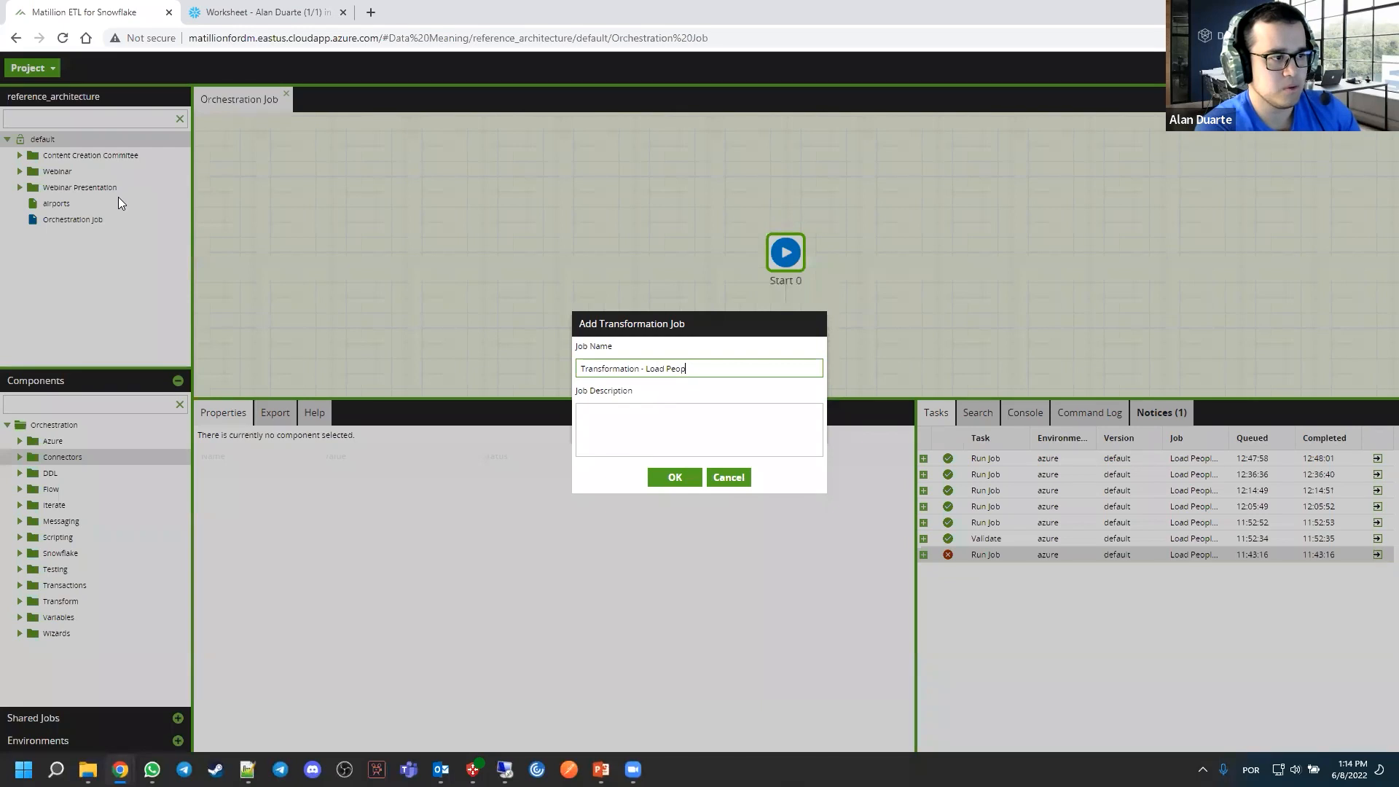
{"action": "left_click", "coordinate": [672, 481]}
{"action": "left_click", "coordinate": [668, 456]}
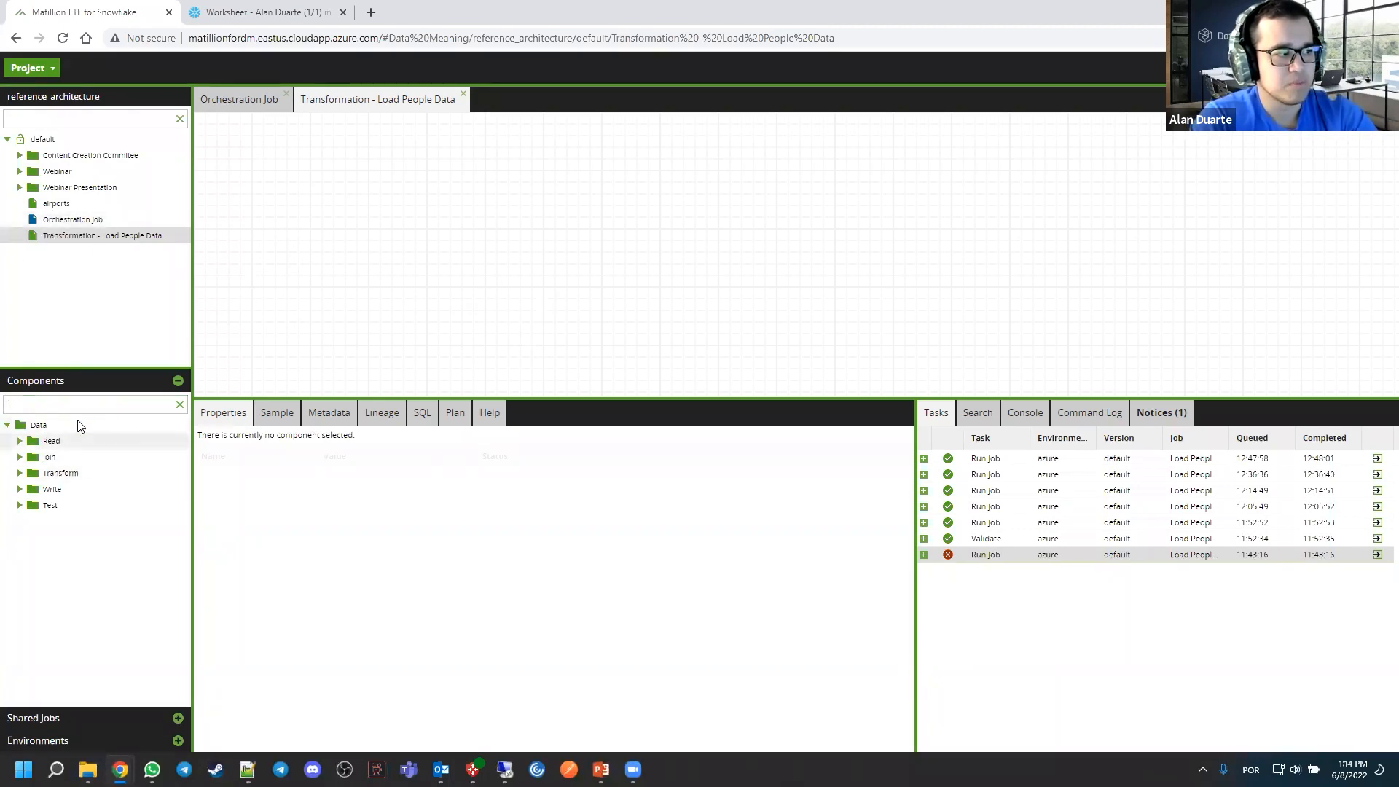
Compare the component lists of the orchestration and transformation jobs, and examine the Read, Join, Transform, Write and Test components
{"action": "left_click", "coordinate": [258, 93]}
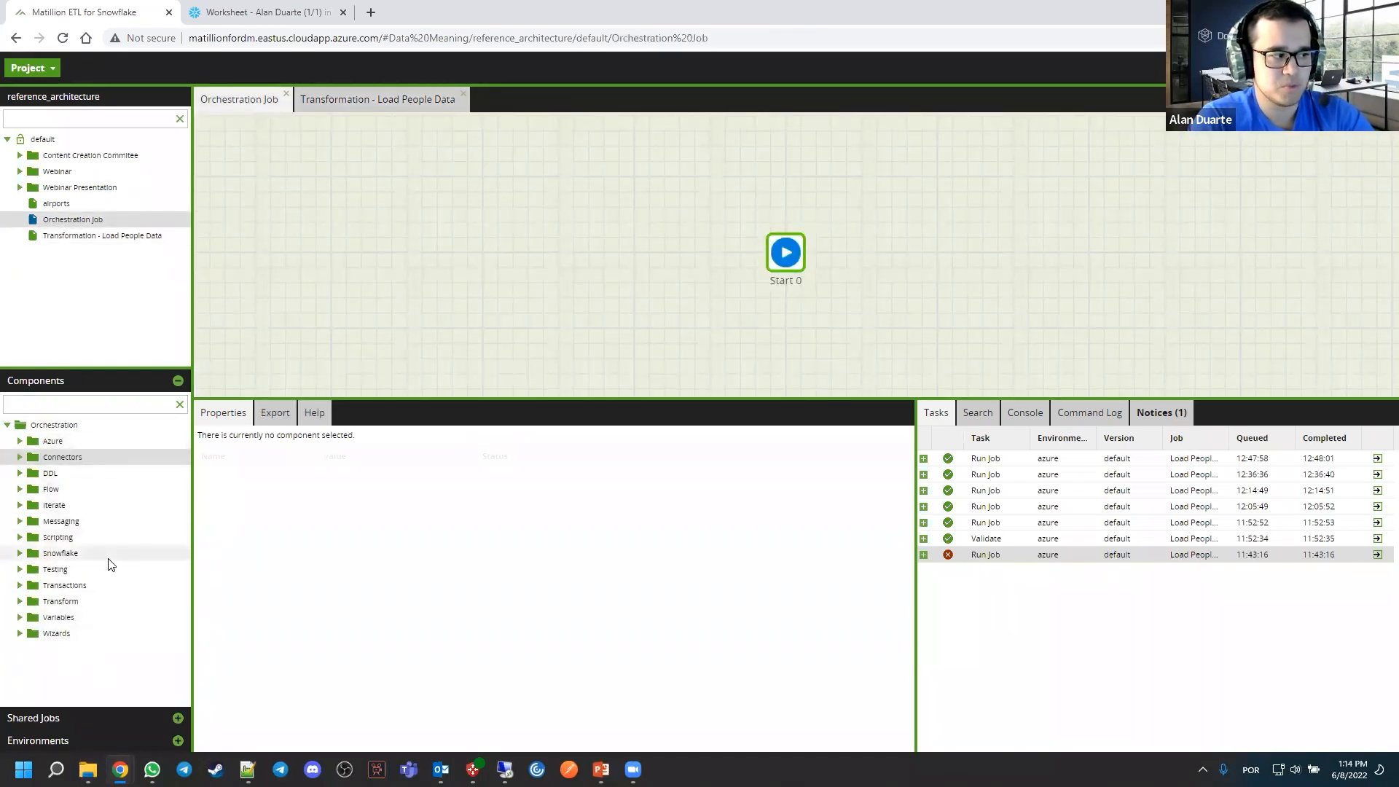
{"action": "double_click", "coordinate": [117, 236]}
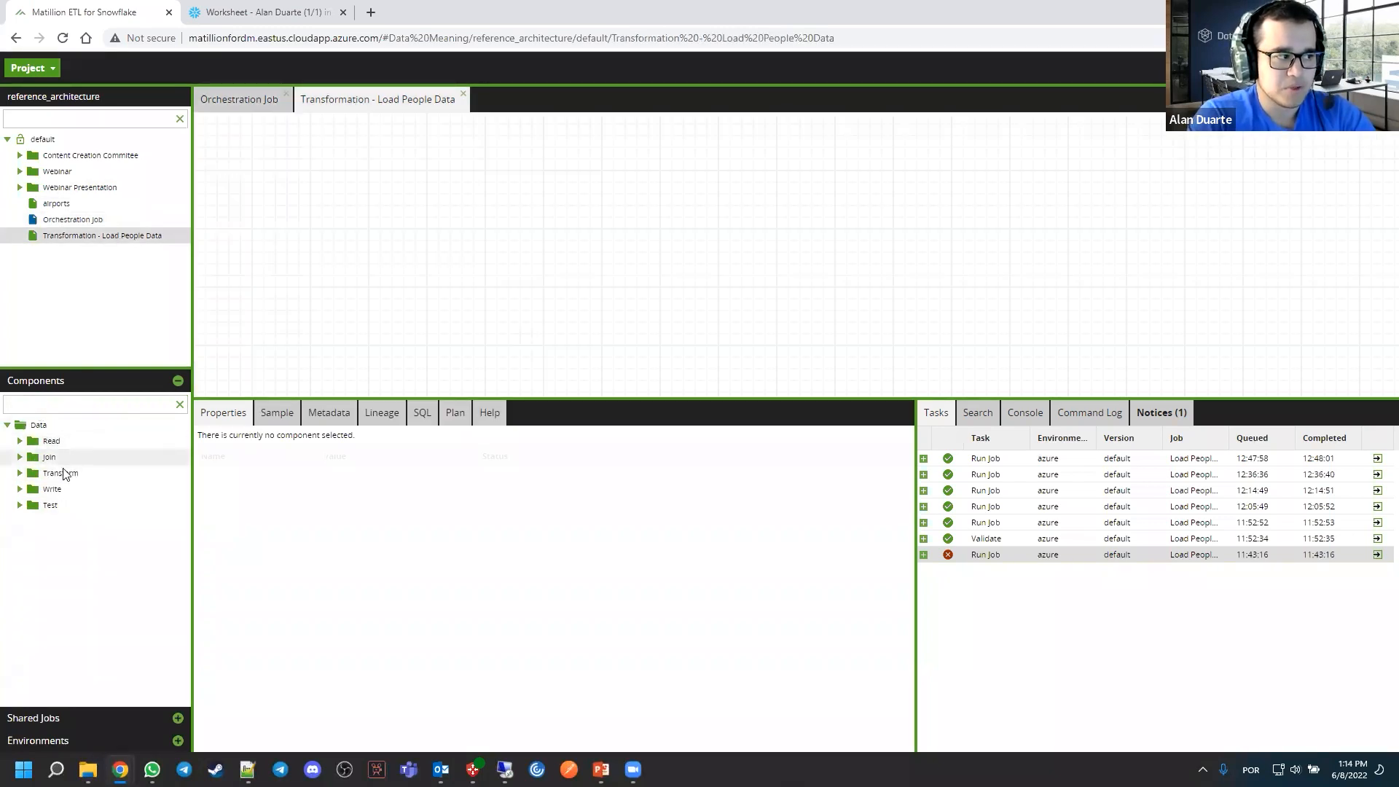
{"action": "left_click", "coordinate": [32, 439]}
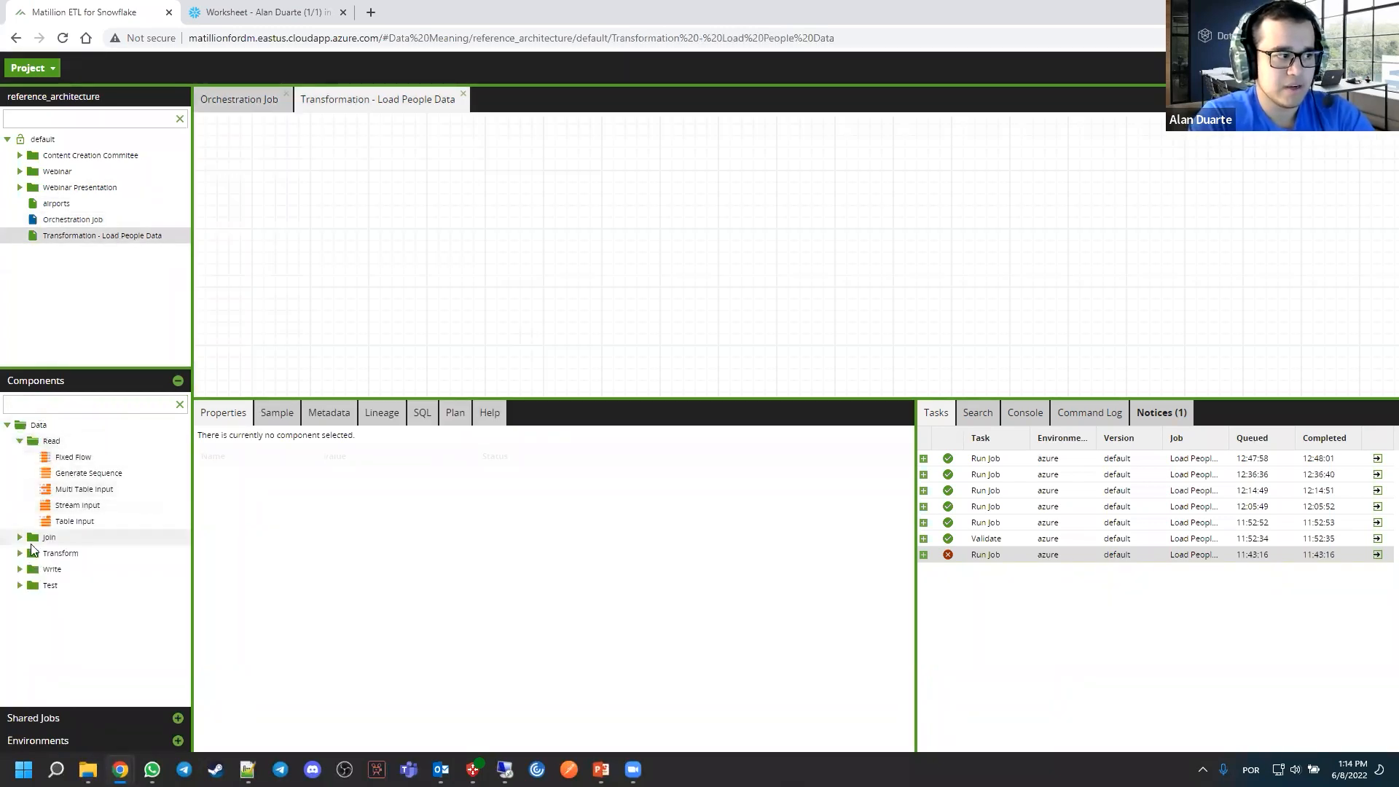
{"action": "left_click", "coordinate": [31, 541]}
{"action": "left_click", "coordinate": [33, 605]}
{"action": "scroll", "coordinate": [33, 610], "scroll_direction": "down", "scroll_amount": 3}
{"action": "scroll", "coordinate": [34, 627], "scroll_direction": "down", "scroll_amount": 1}
{"action": "left_click", "coordinate": [32, 682]}
{"action": "scroll", "coordinate": [44, 666], "scroll_direction": "down", "scroll_amount": 1}
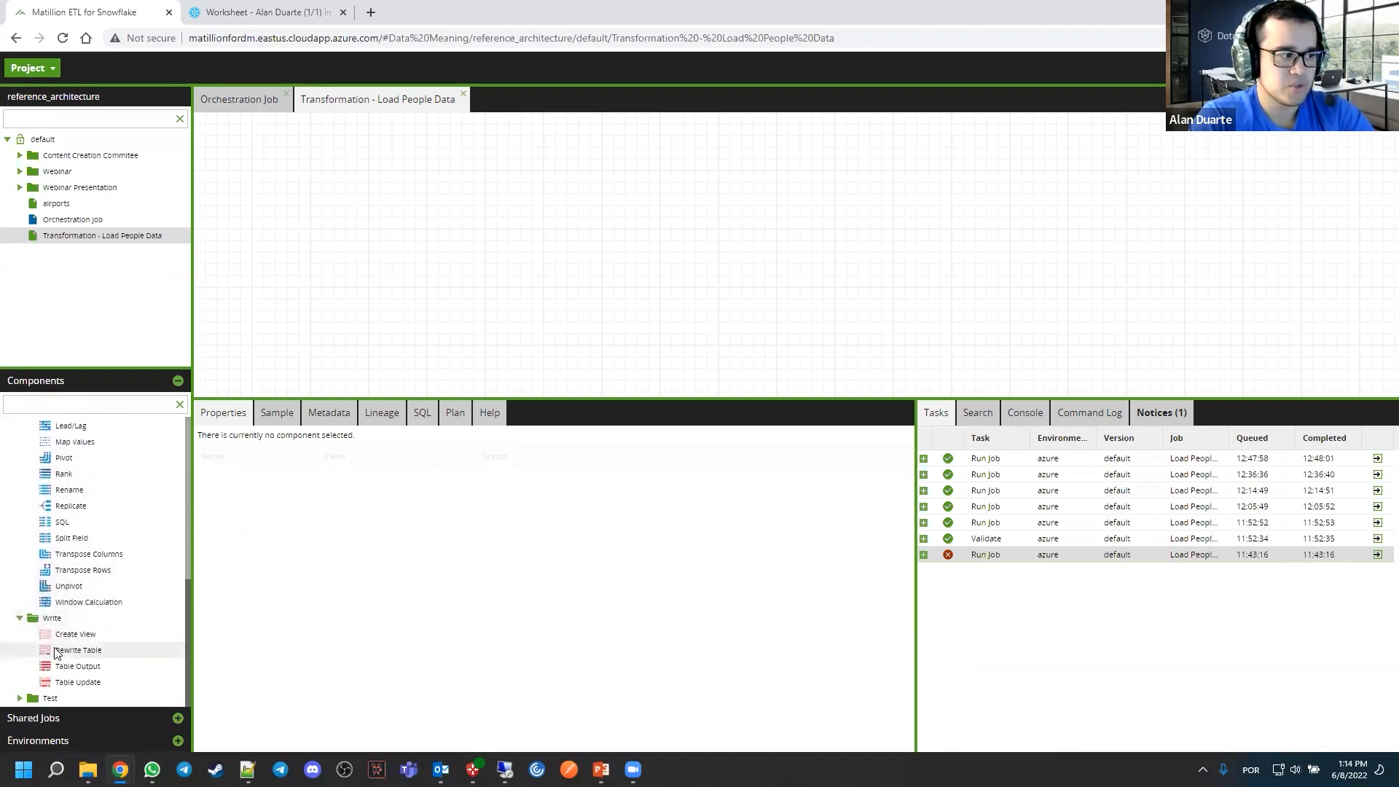
{"action": "left_click", "coordinate": [32, 698]}
{"action": "scroll", "coordinate": [122, 641], "scroll_direction": "down", "scroll_amount": 1}
{"action": "scroll", "coordinate": [117, 626], "scroll_direction": "up", "scroll_amount": 5}
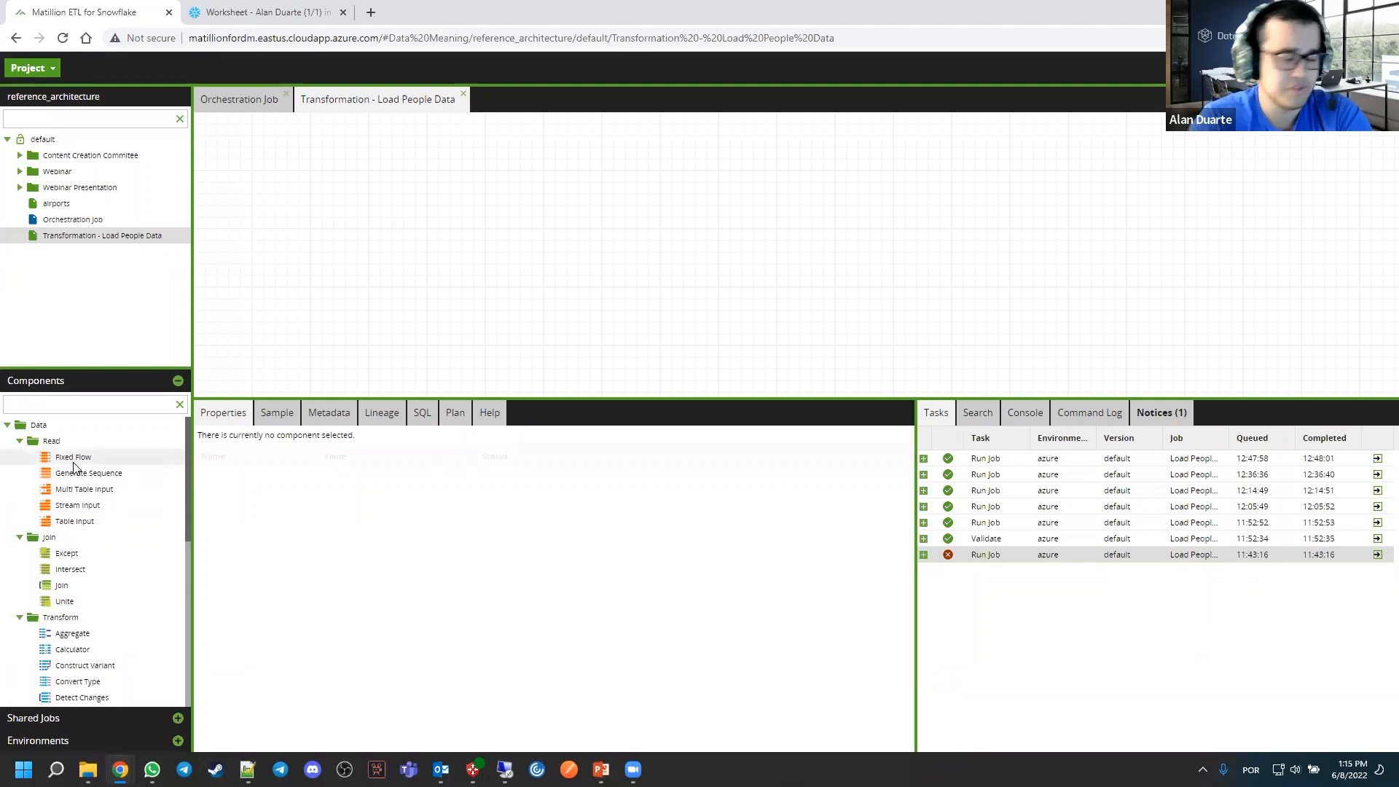
{"action": "scroll", "coordinate": [80, 510], "scroll_direction": "down", "scroll_amount": 3}
{"action": "scroll", "coordinate": [80, 510], "scroll_direction": "up", "scroll_amount": 3}
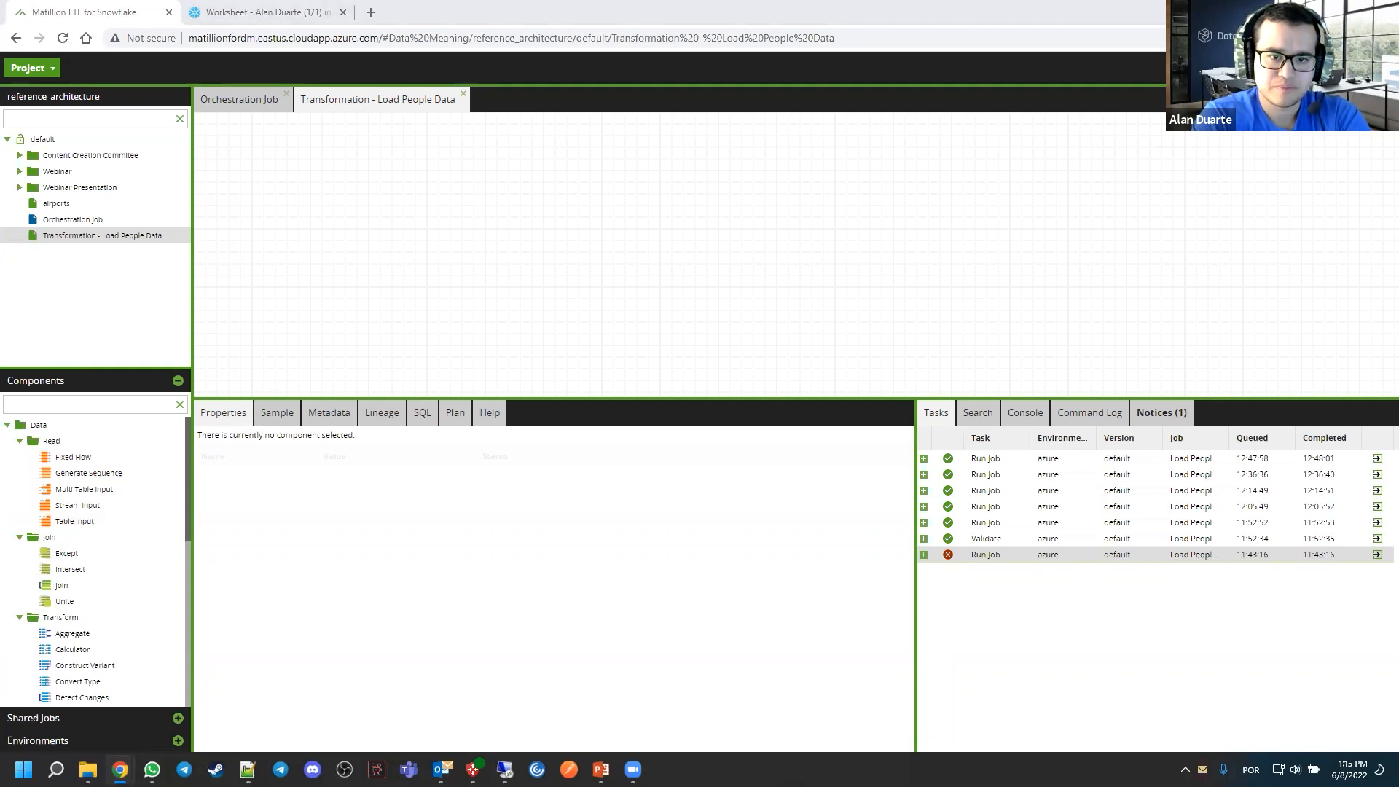
{"action": "scroll", "coordinate": [122, 587], "scroll_direction": "down", "scroll_amount": 5}
{"action": "scroll", "coordinate": [122, 587], "scroll_direction": "up", "scroll_amount": 5}
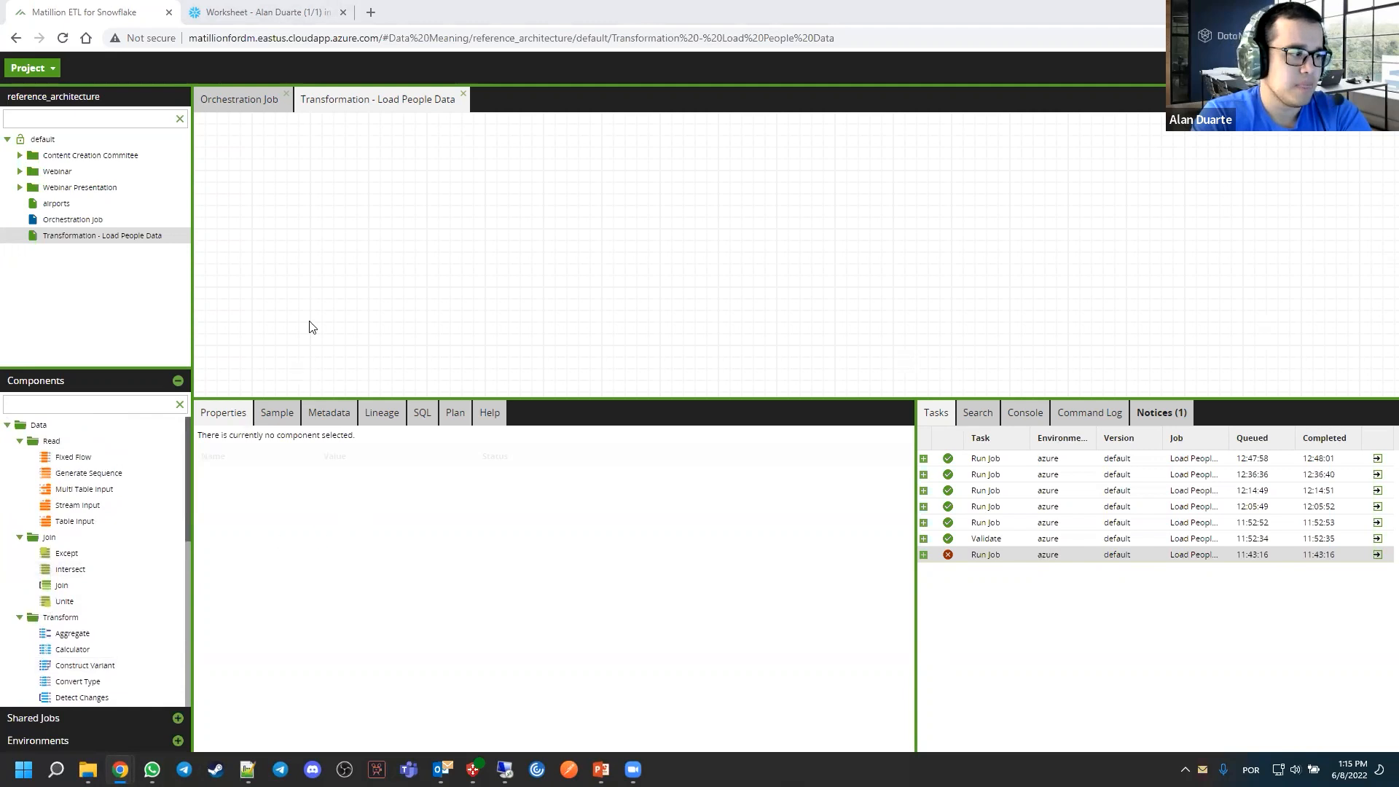
Switch to the Snowflake worksheet and review the queries on the PEOPLE and PEOPLE_TARGET tables
{"action": "left_click", "coordinate": [303, 12]}
{"action": "triple_click", "coordinate": [449, 411]}
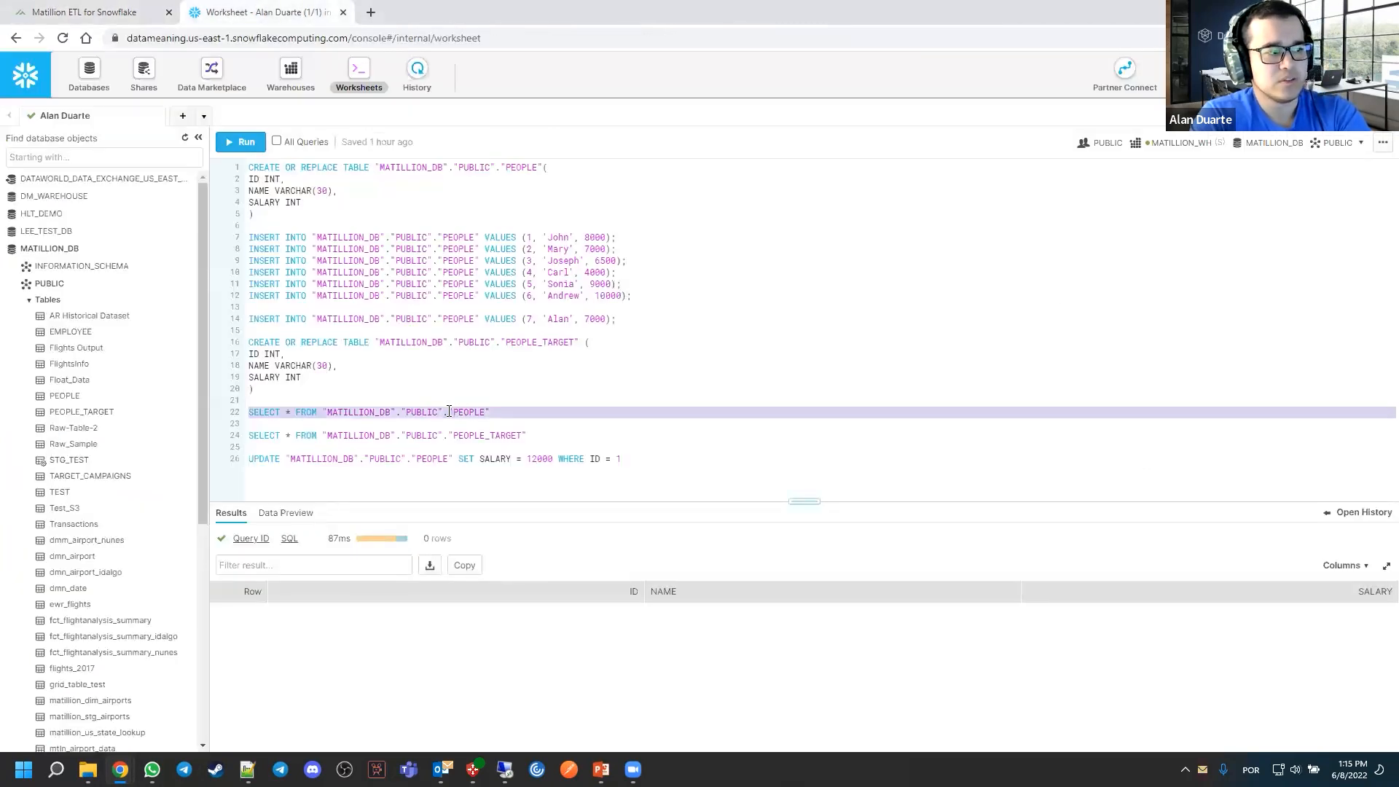
{"action": "left_click_drag", "start_coordinate": [526, 435], "coordinate": [239, 416]}
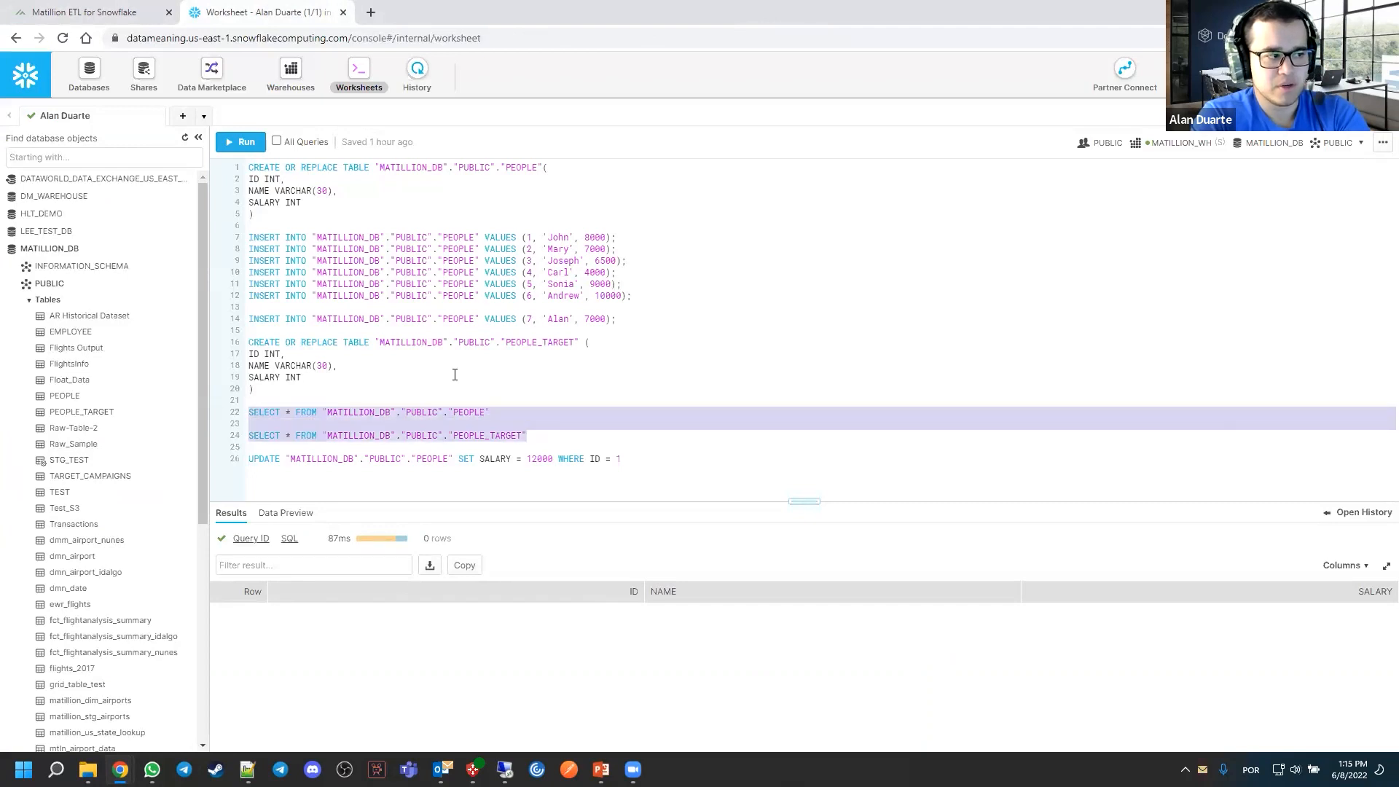
{"action": "left_click", "coordinate": [453, 374]}
Return to Matillion, place a Table Input component on the transformation canvas and set its database to MATILLION_DB
{"action": "left_click", "coordinate": [111, 20]}
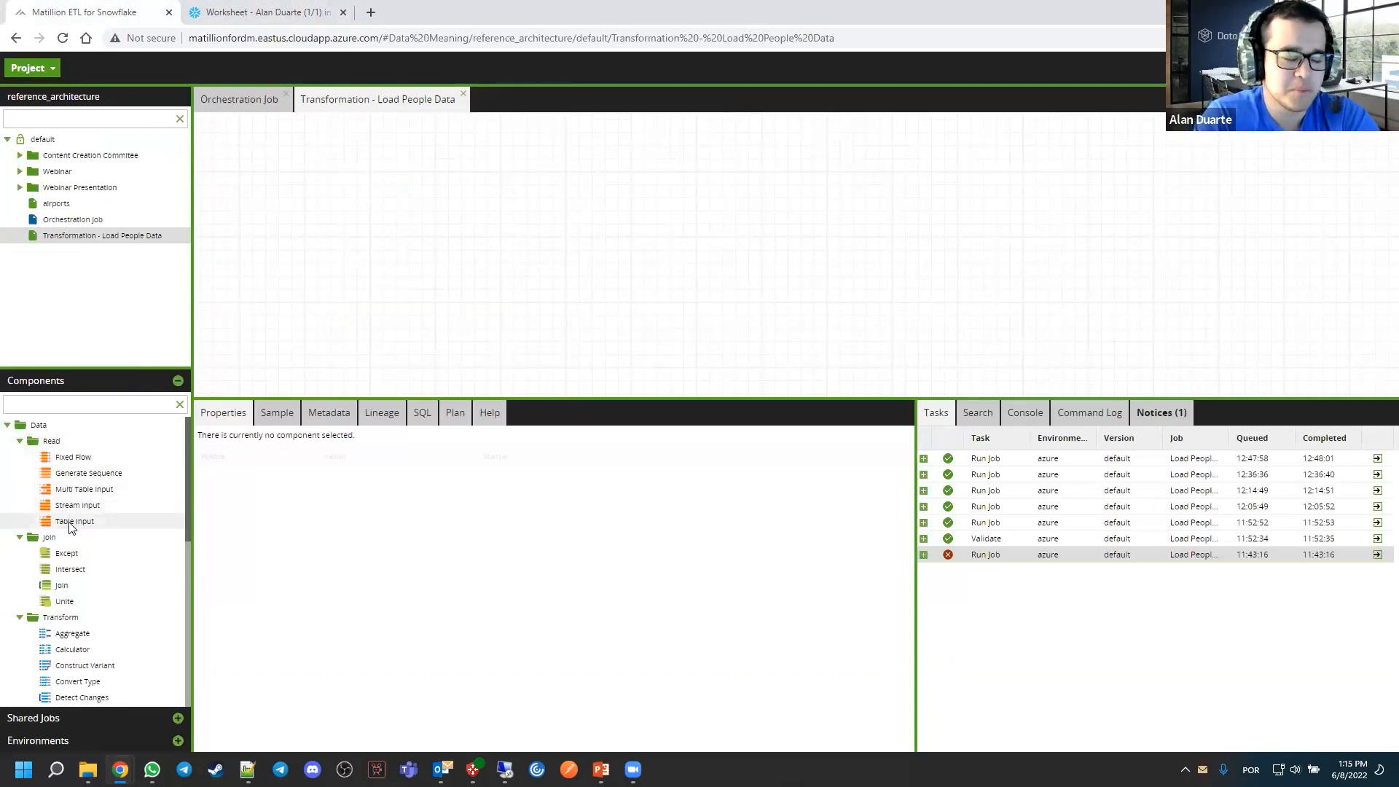
{"action": "left_click_drag", "start_coordinate": [70, 526], "coordinate": [406, 248]}
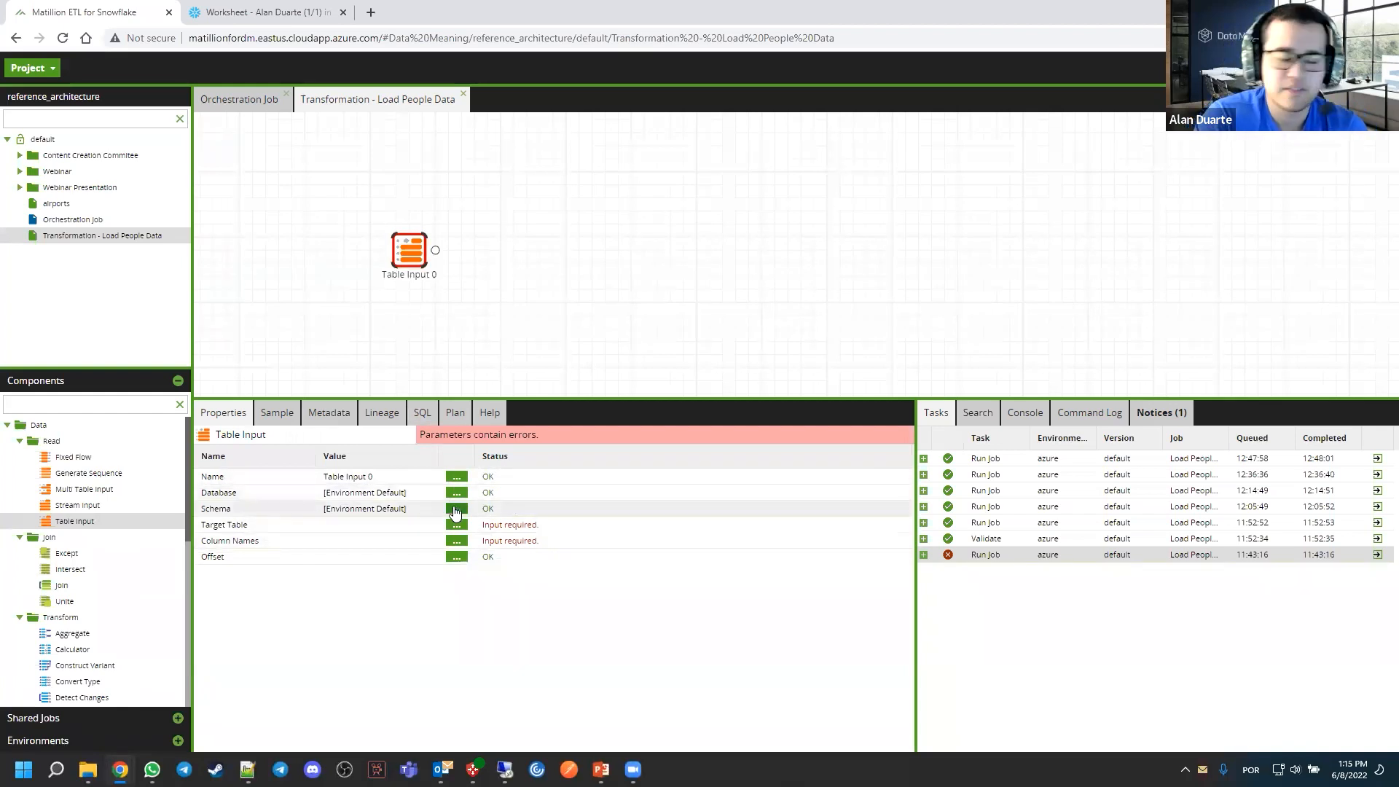
{"action": "left_click", "coordinate": [457, 493]}
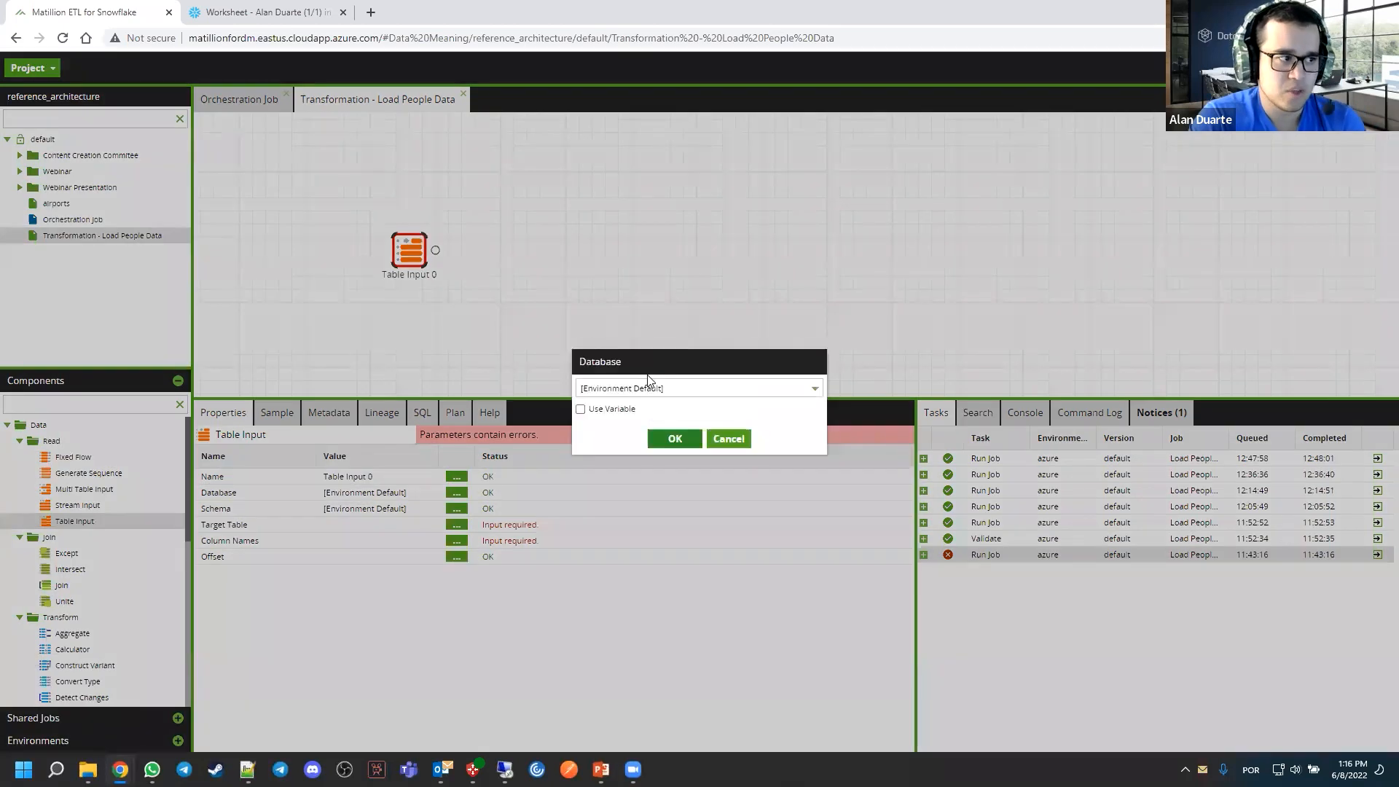
{"action": "left_click", "coordinate": [650, 387]}
{"action": "left_click", "coordinate": [629, 502]}
{"action": "left_click", "coordinate": [666, 441]}
Set the Table Input component's schema to PUBLIC and its target table to PEOPLE
{"action": "left_click", "coordinate": [456, 509]}
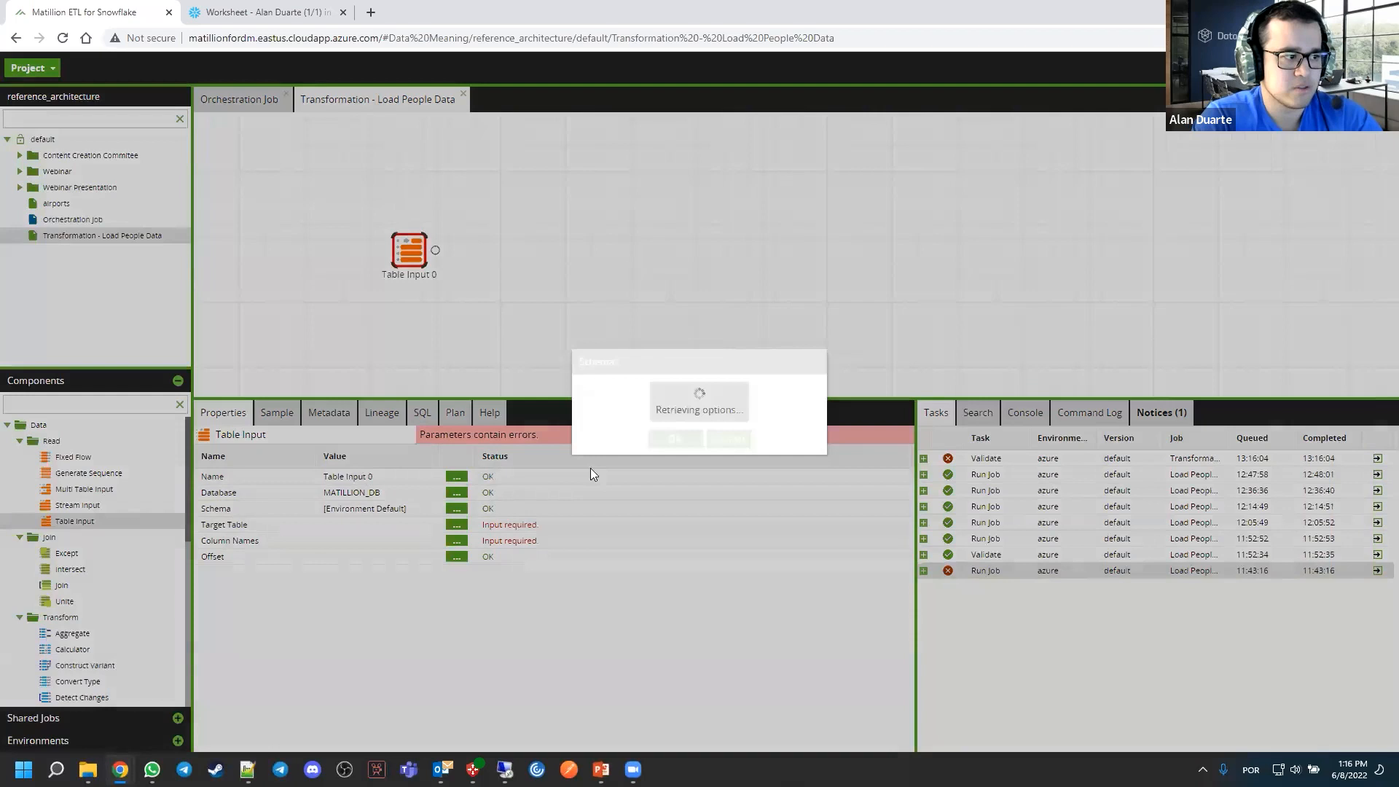
{"action": "left_click", "coordinate": [656, 388]}
{"action": "left_click", "coordinate": [634, 426]}
{"action": "left_click", "coordinate": [673, 438]}
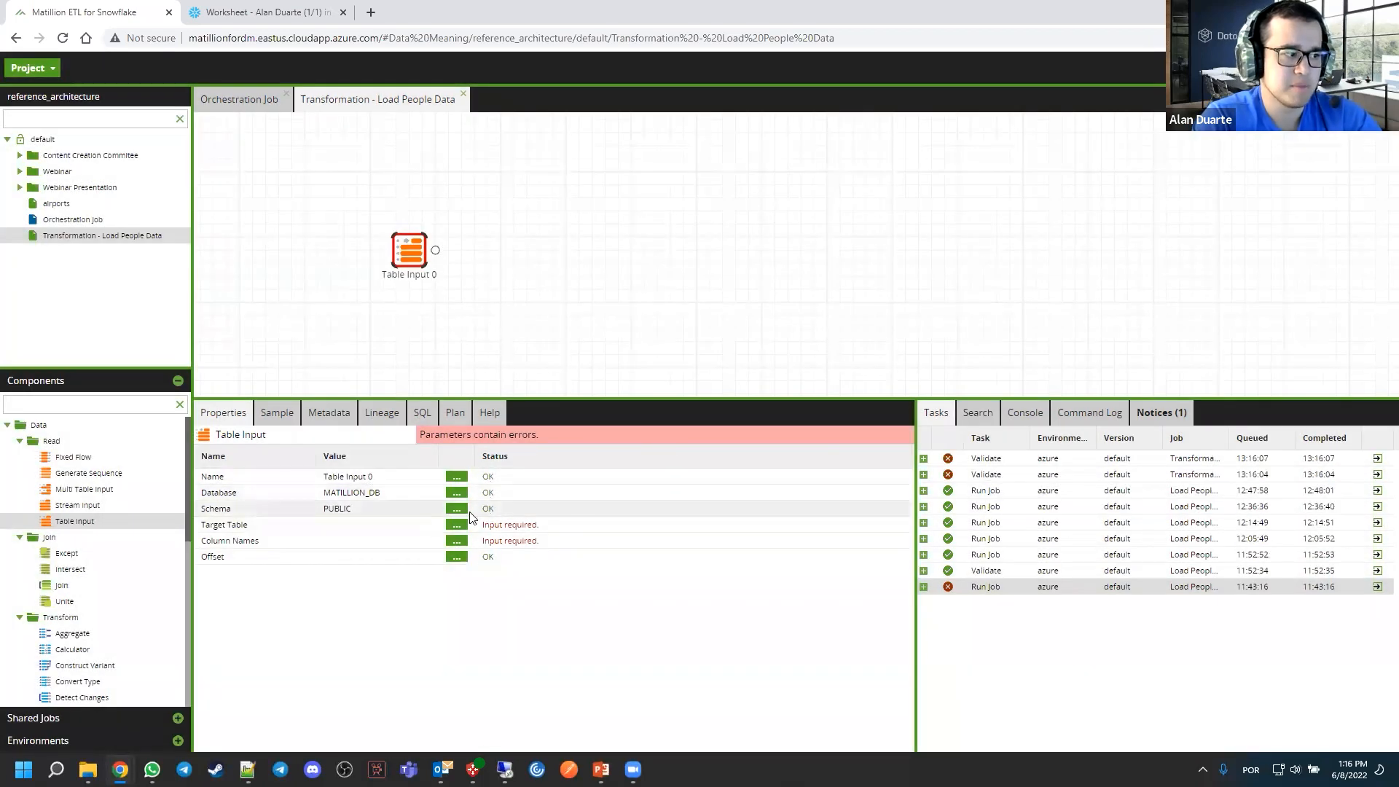
{"action": "left_click", "coordinate": [456, 524]}
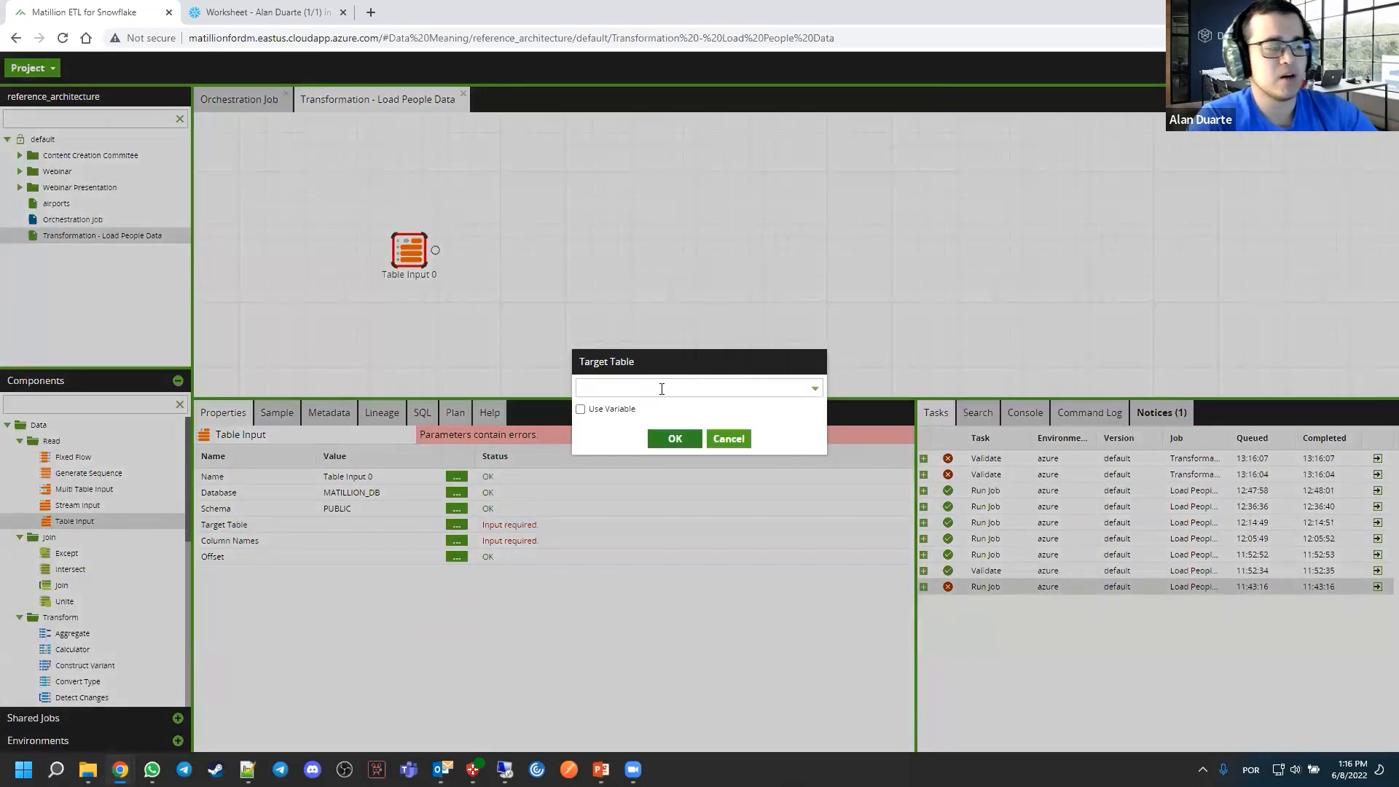
{"action": "left_click", "coordinate": [663, 388]}
{"action": "type", "text": "PEOPL"}
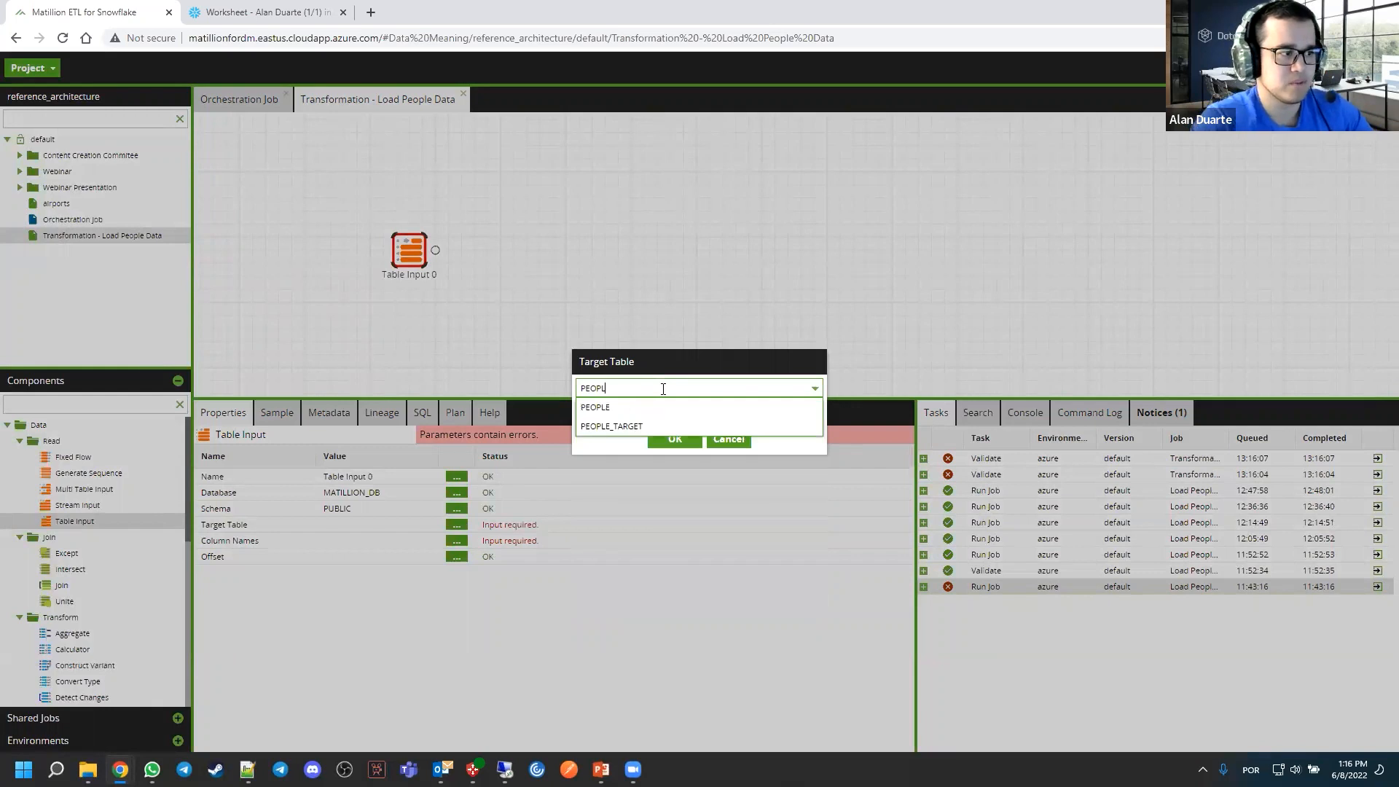
{"action": "left_click", "coordinate": [667, 408]}
{"action": "left_click", "coordinate": [673, 439]}
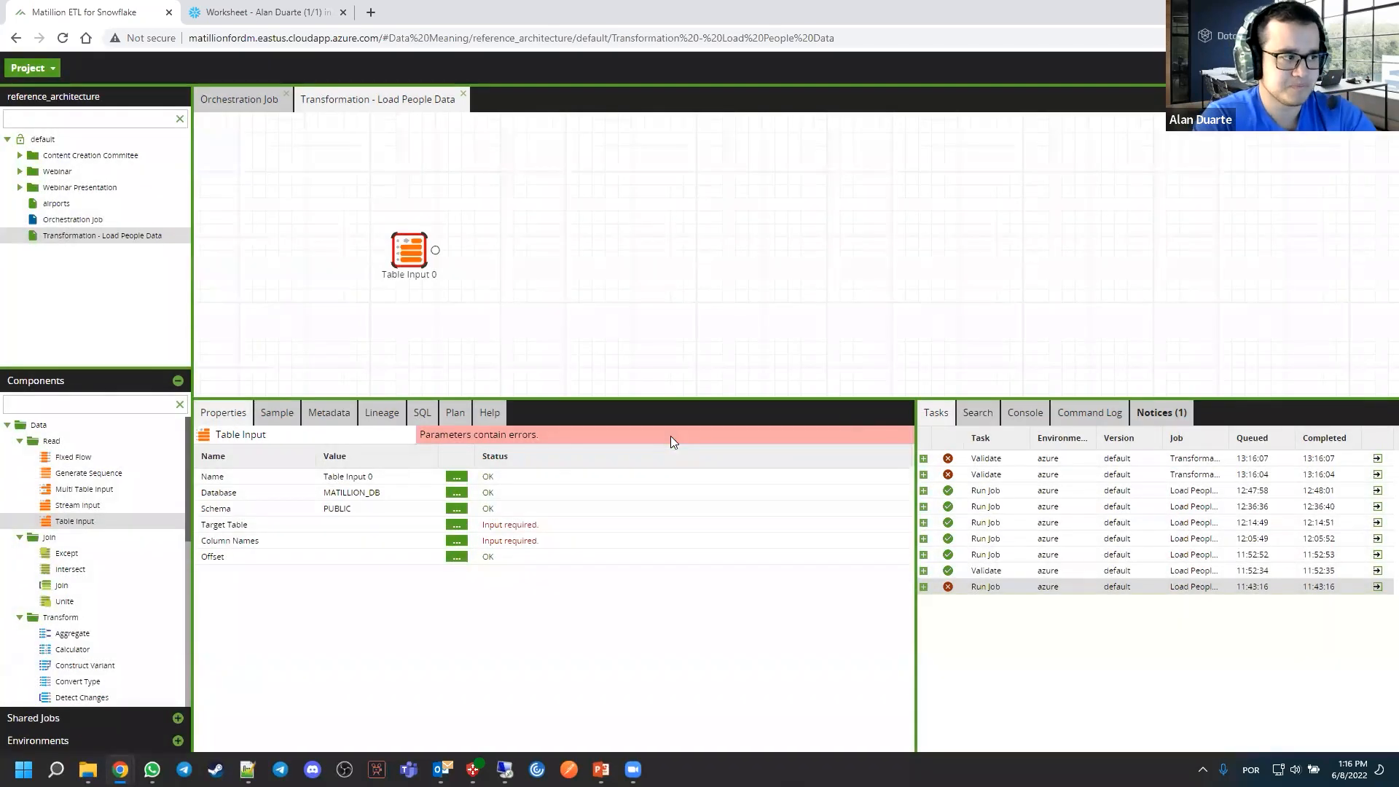
Open the Table Input's column selection and check the ID, name and salary values in the Snowflake worksheet's PEOPLE insert statements
{"action": "left_click", "coordinate": [456, 541]}
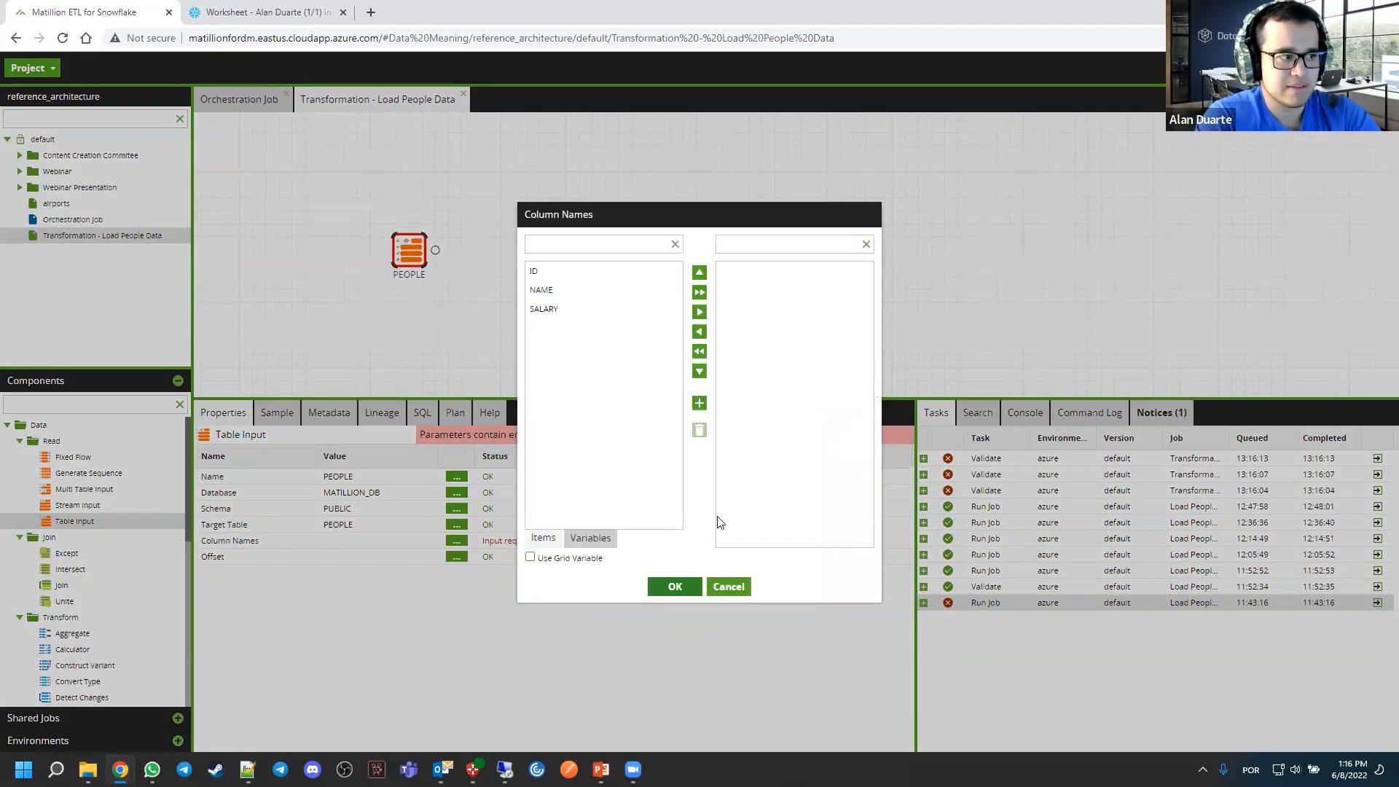
{"action": "left_click", "coordinate": [284, 17]}
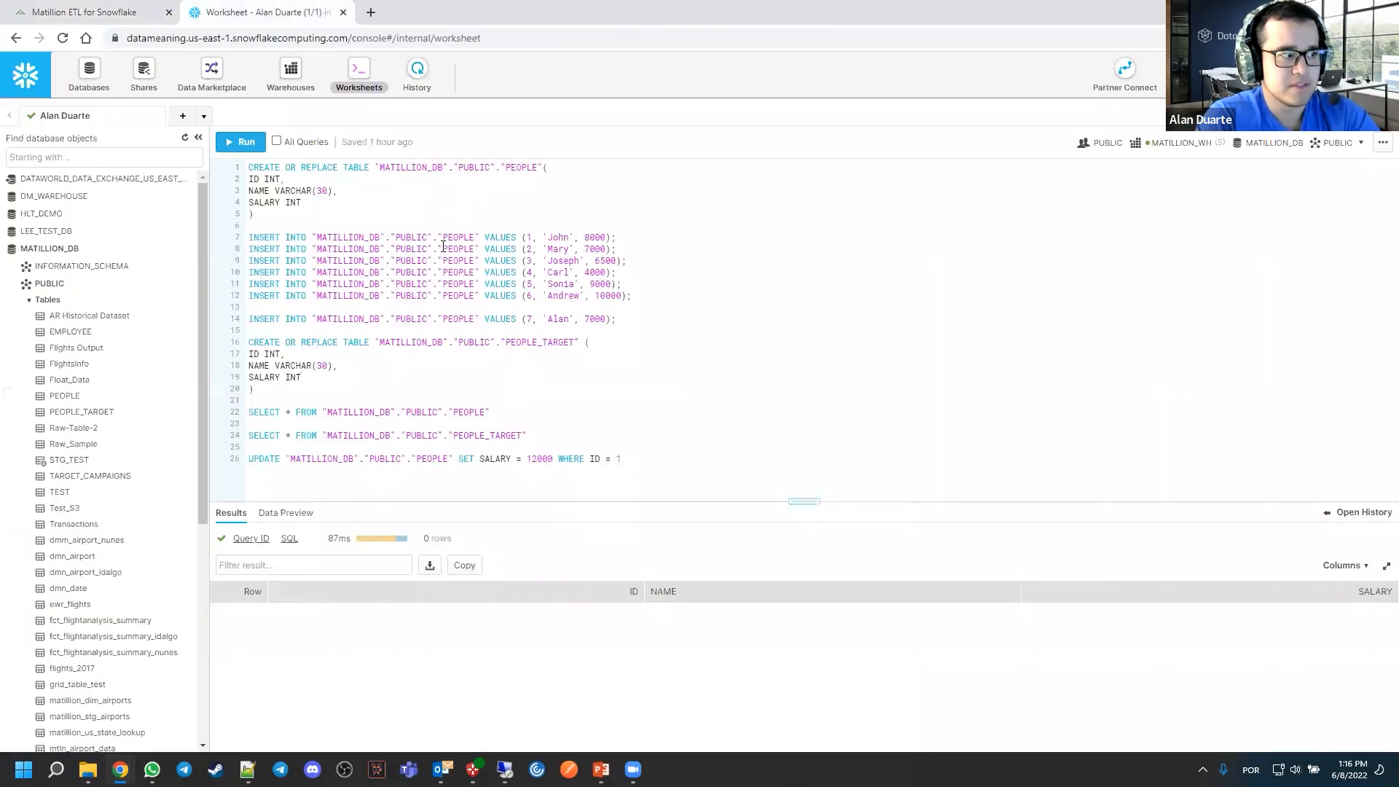
{"action": "left_click_drag", "start_coordinate": [526, 234], "coordinate": [617, 237]}
{"action": "left_click", "coordinate": [532, 249]}
{"action": "double_click", "coordinate": [561, 238]}
{"action": "left_click", "coordinate": [588, 236]}
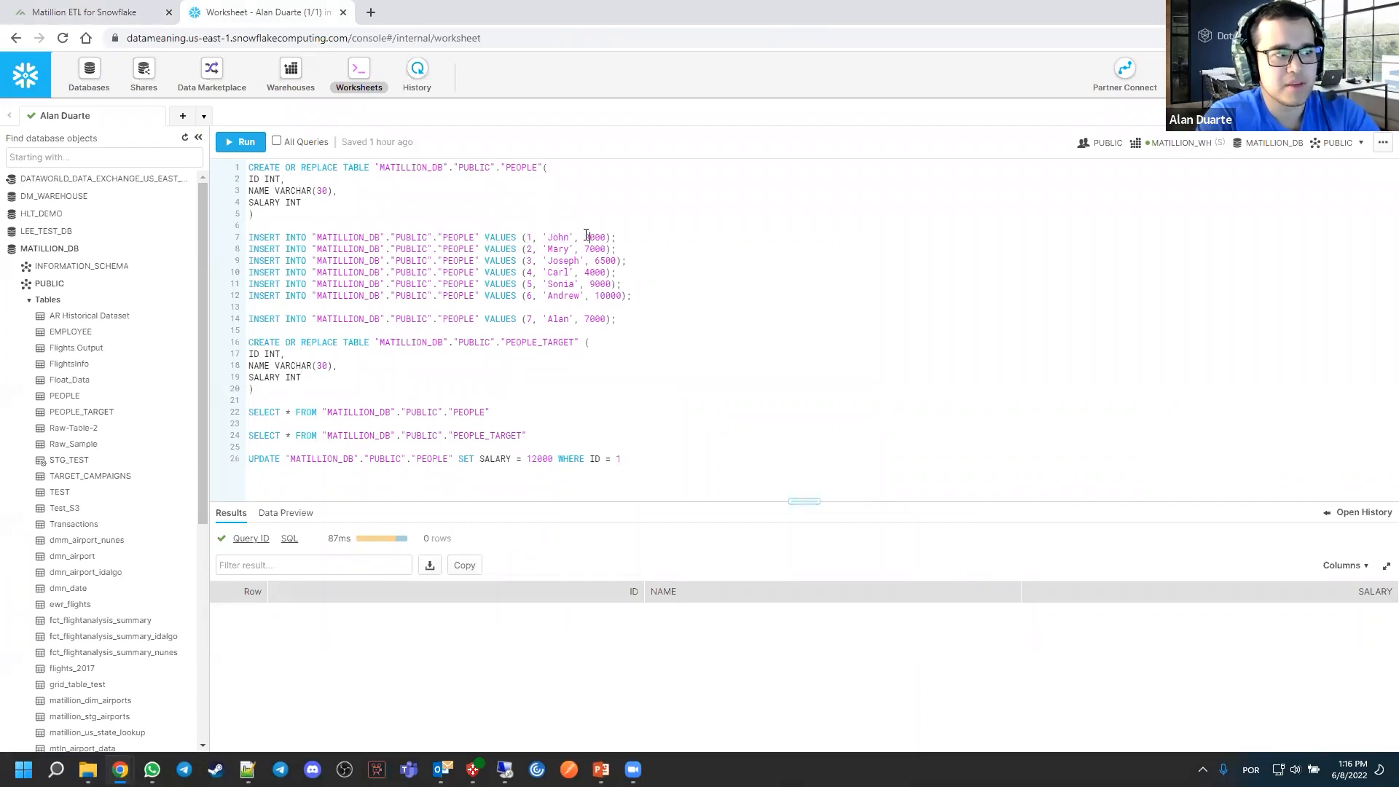
{"action": "double_click", "coordinate": [586, 237]}
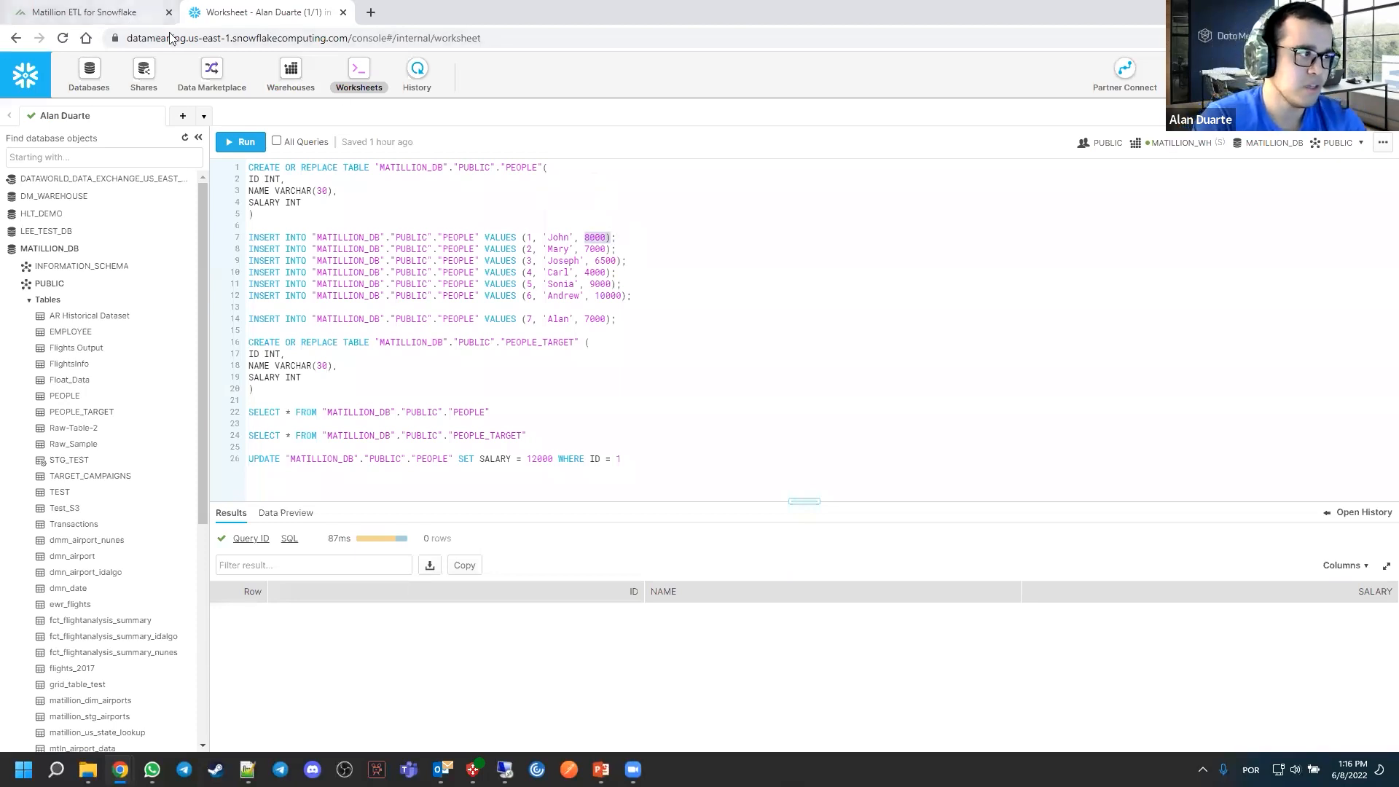
Return to Matillion, include the ID, NAME and SALARY columns in the Table Input, and shift the PEOPLE component slightly on the canvas
{"action": "left_click", "coordinate": [123, 16]}
{"action": "left_click", "coordinate": [699, 292]}
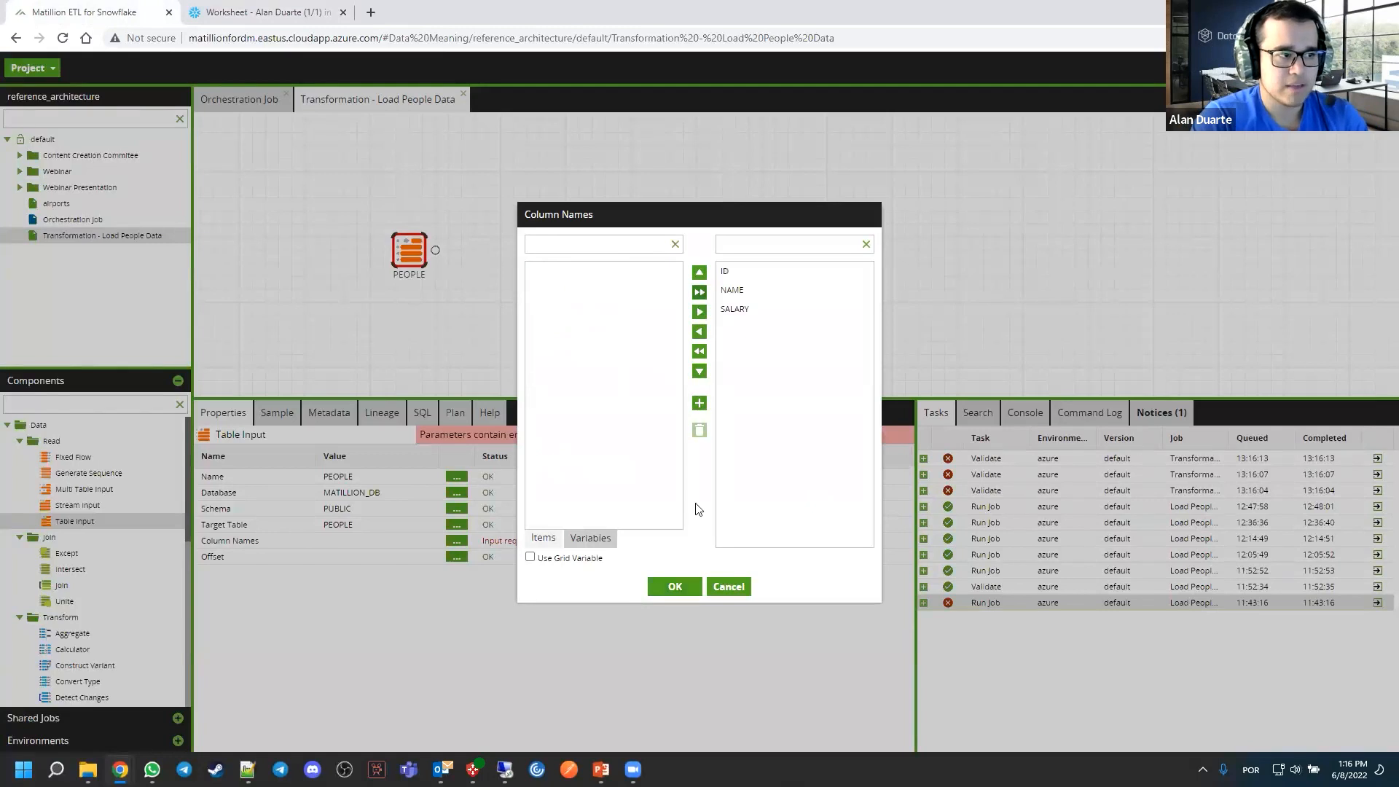
{"action": "left_click", "coordinate": [663, 586]}
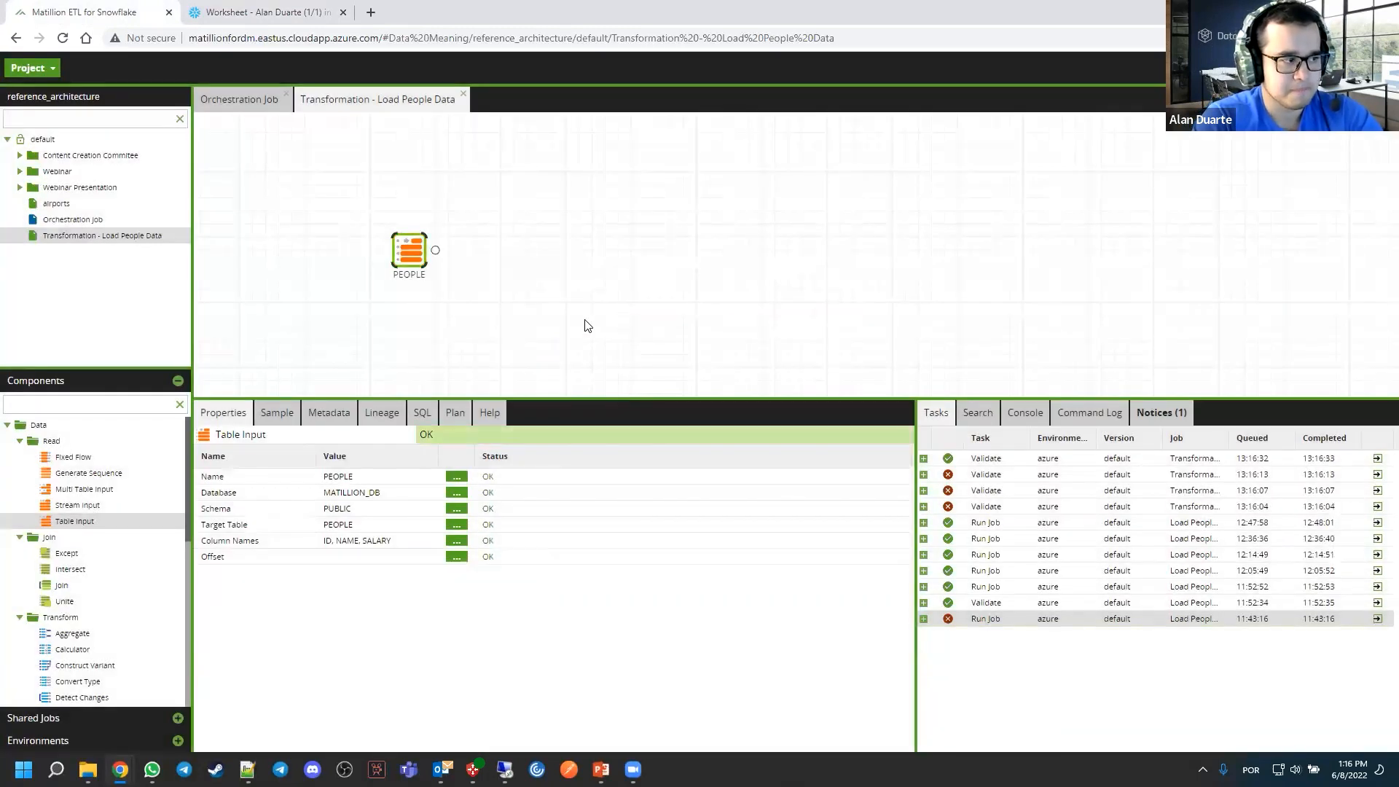
{"action": "left_click", "coordinate": [551, 291]}
{"action": "left_click_drag", "start_coordinate": [424, 258], "coordinate": [430, 258]}
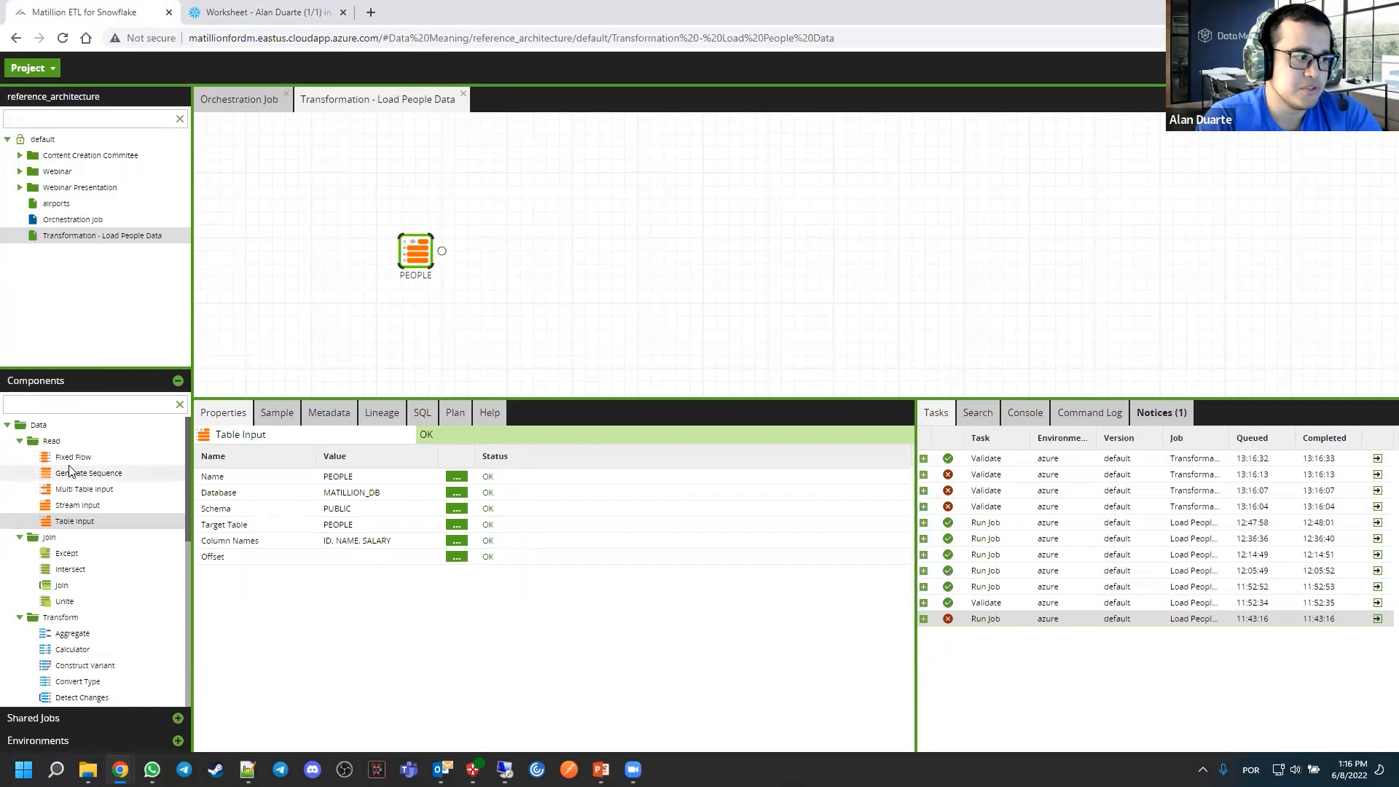
Add a Table Output component connected after PEOPLE on the canvas and set its warehouse to MATILLION_WH
{"action": "scroll", "coordinate": [71, 471], "scroll_direction": "down", "scroll_amount": 6}
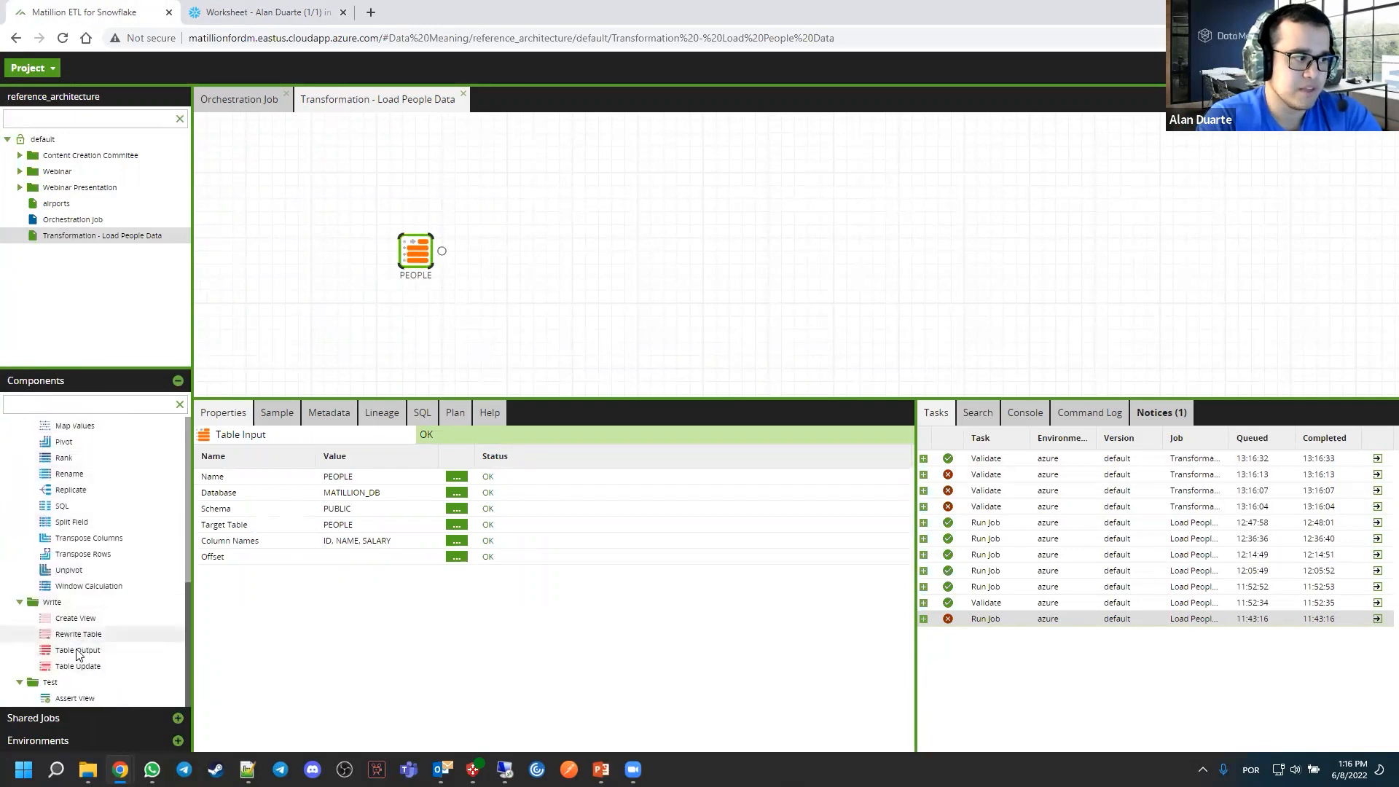
{"action": "left_click_drag", "start_coordinate": [81, 650], "coordinate": [511, 250]}
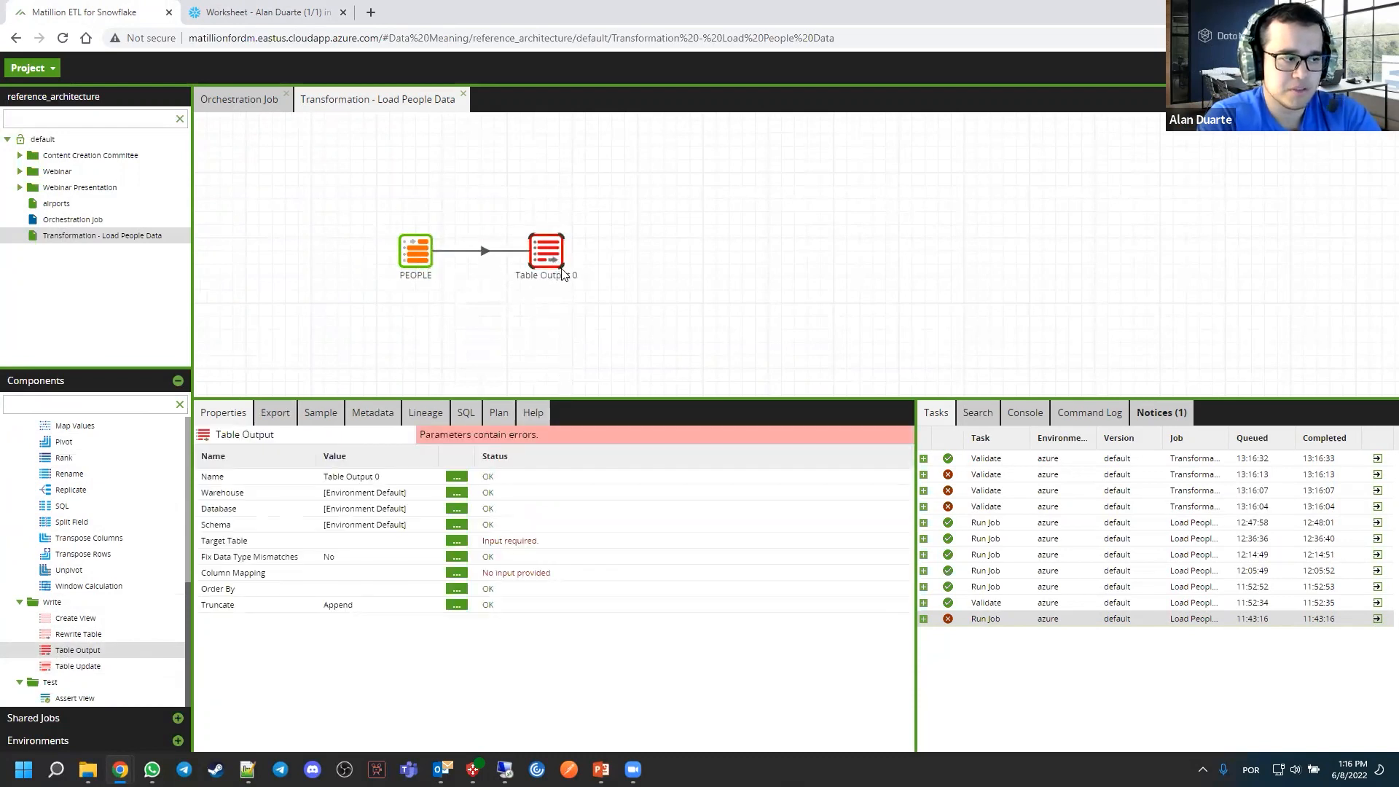
{"action": "left_click", "coordinate": [581, 360]}
{"action": "left_click", "coordinate": [551, 252]}
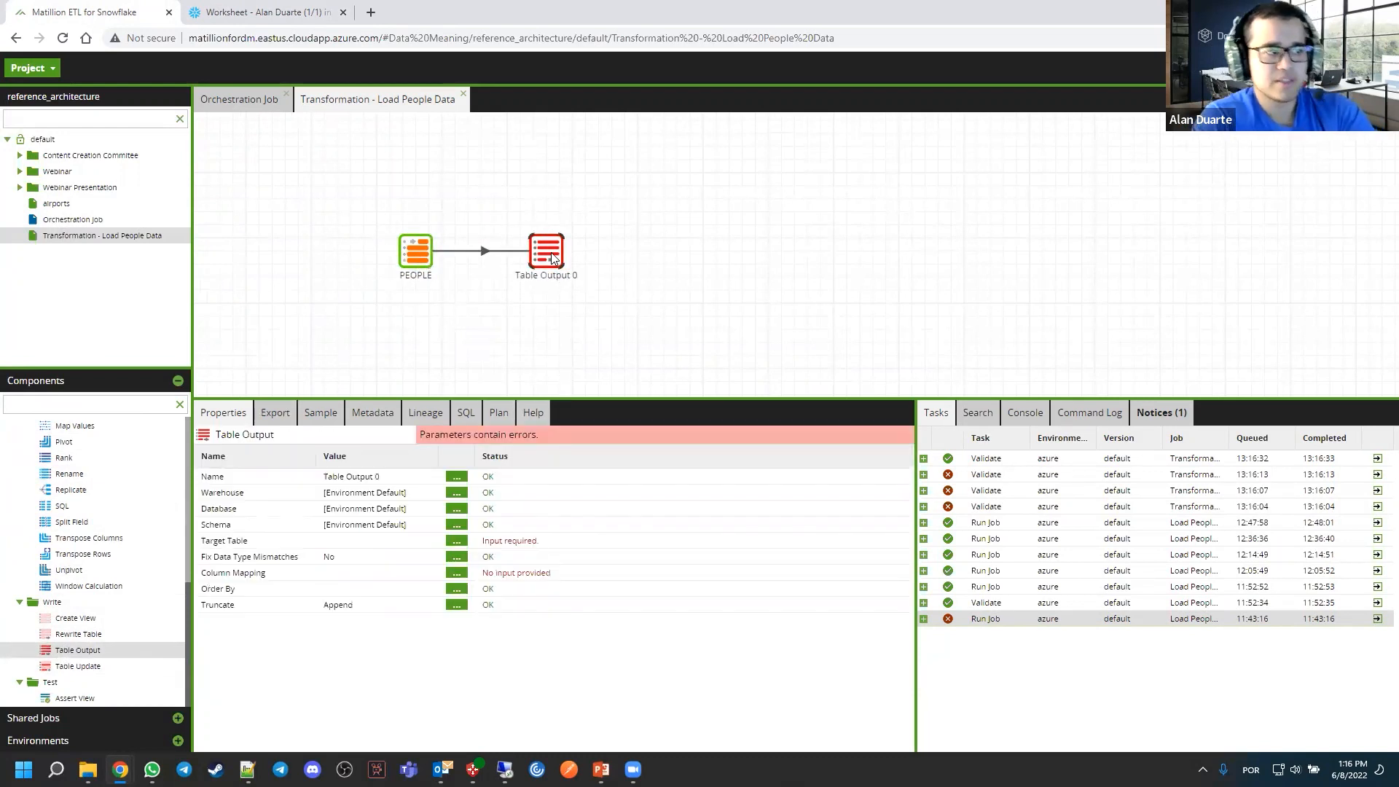
{"action": "left_click", "coordinate": [454, 494]}
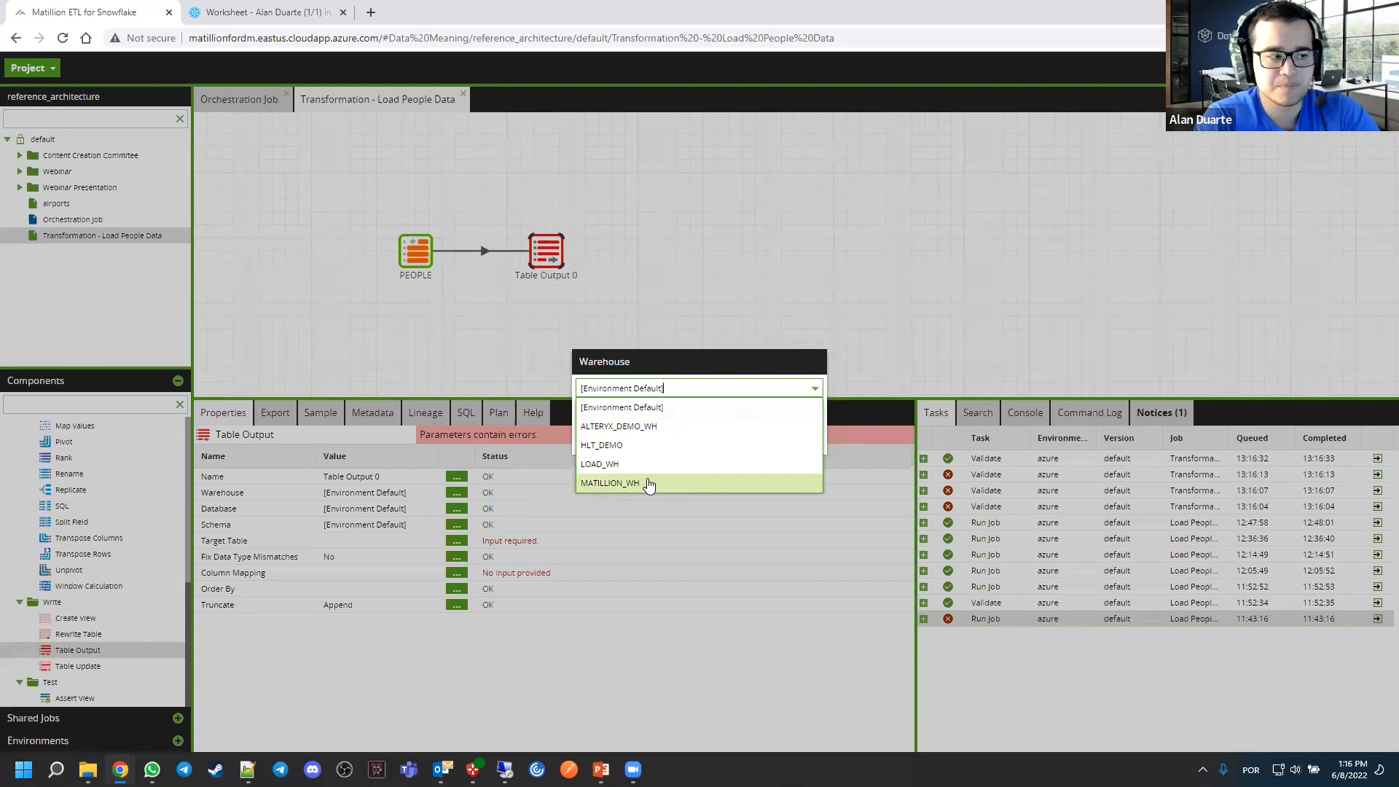
{"action": "left_click", "coordinate": [649, 484]}
{"action": "left_click", "coordinate": [670, 438]}
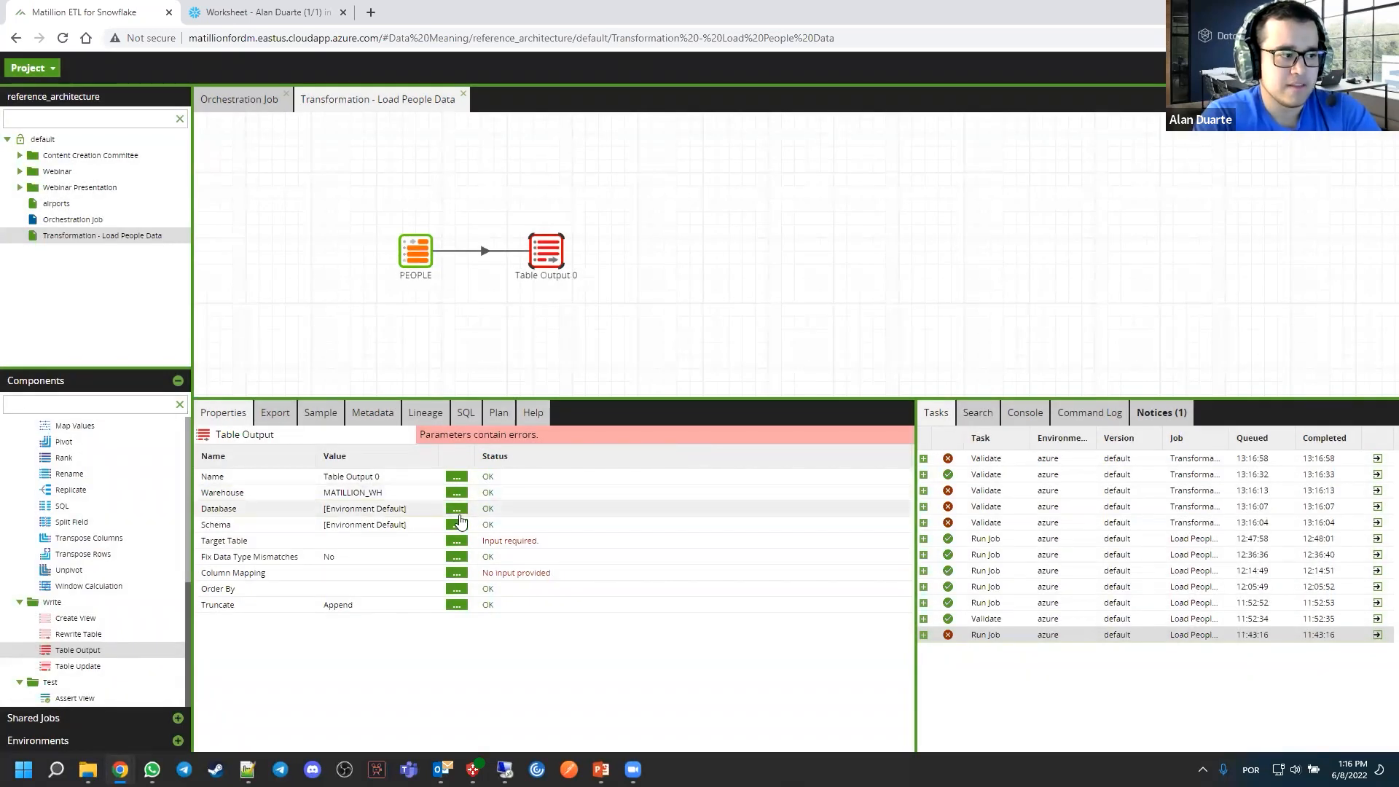
Set the Table Output component's database to MATILLION_DB and its schema to PUBLIC
{"action": "left_click", "coordinate": [457, 510]}
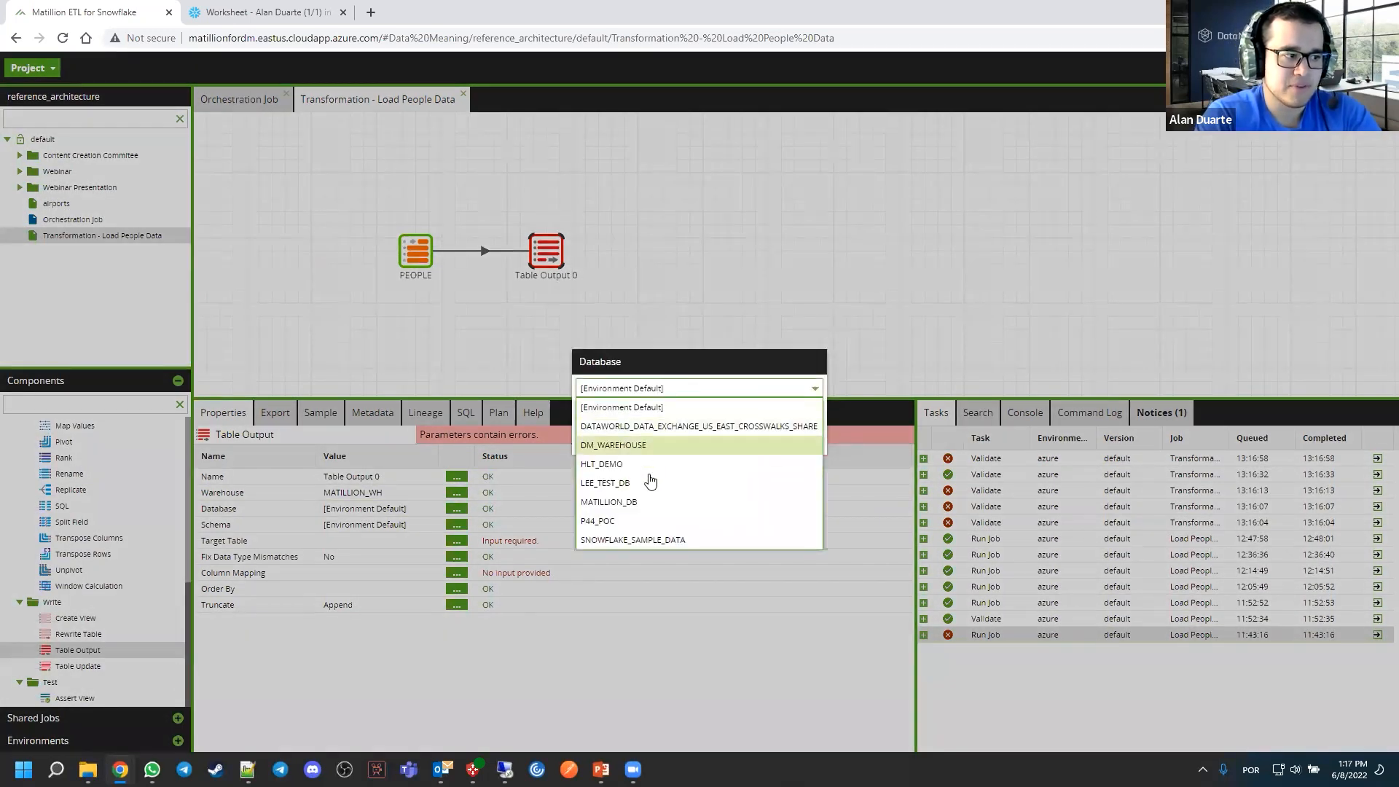
{"action": "left_click", "coordinate": [641, 502]}
{"action": "left_click", "coordinate": [669, 438]}
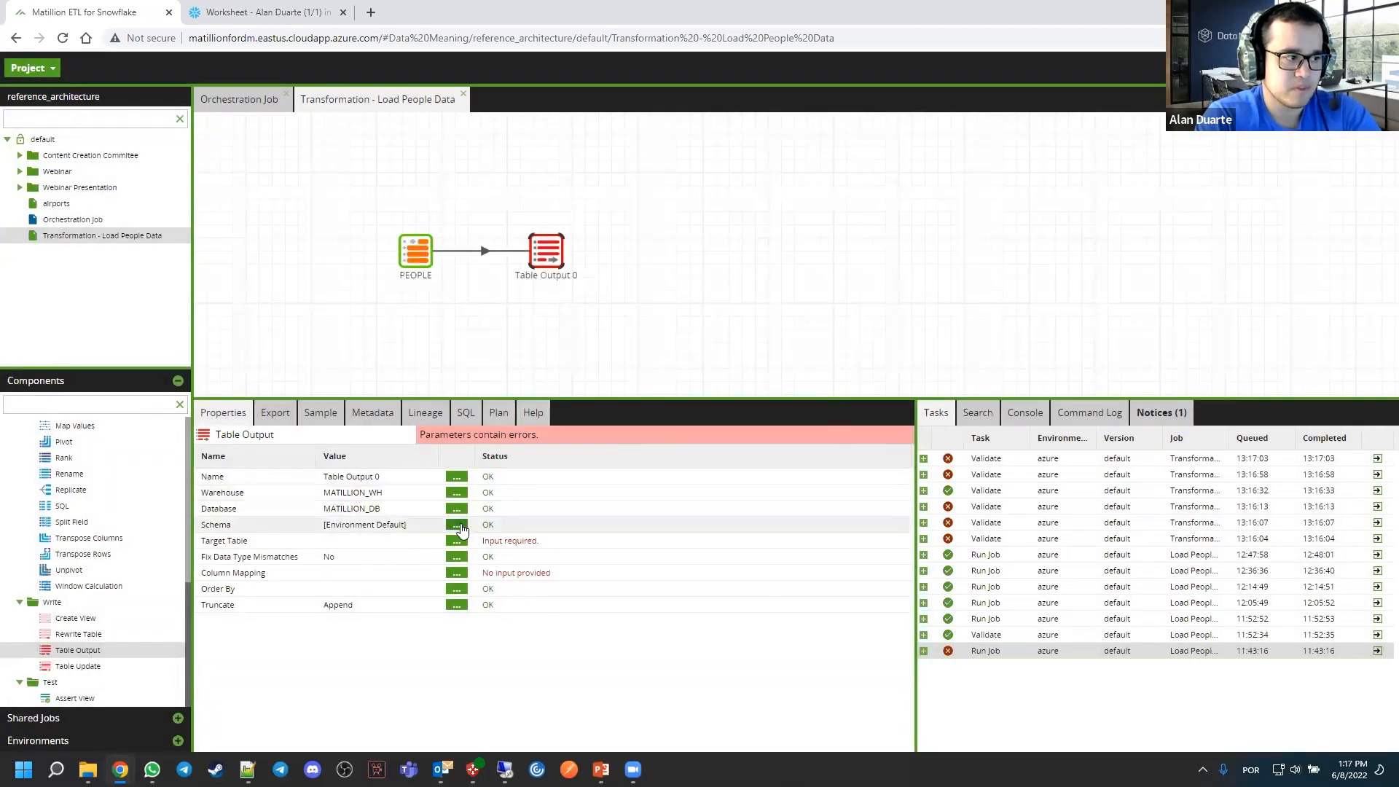
{"action": "left_click", "coordinate": [456, 524]}
{"action": "left_click", "coordinate": [678, 387]}
{"action": "left_click", "coordinate": [626, 428]}
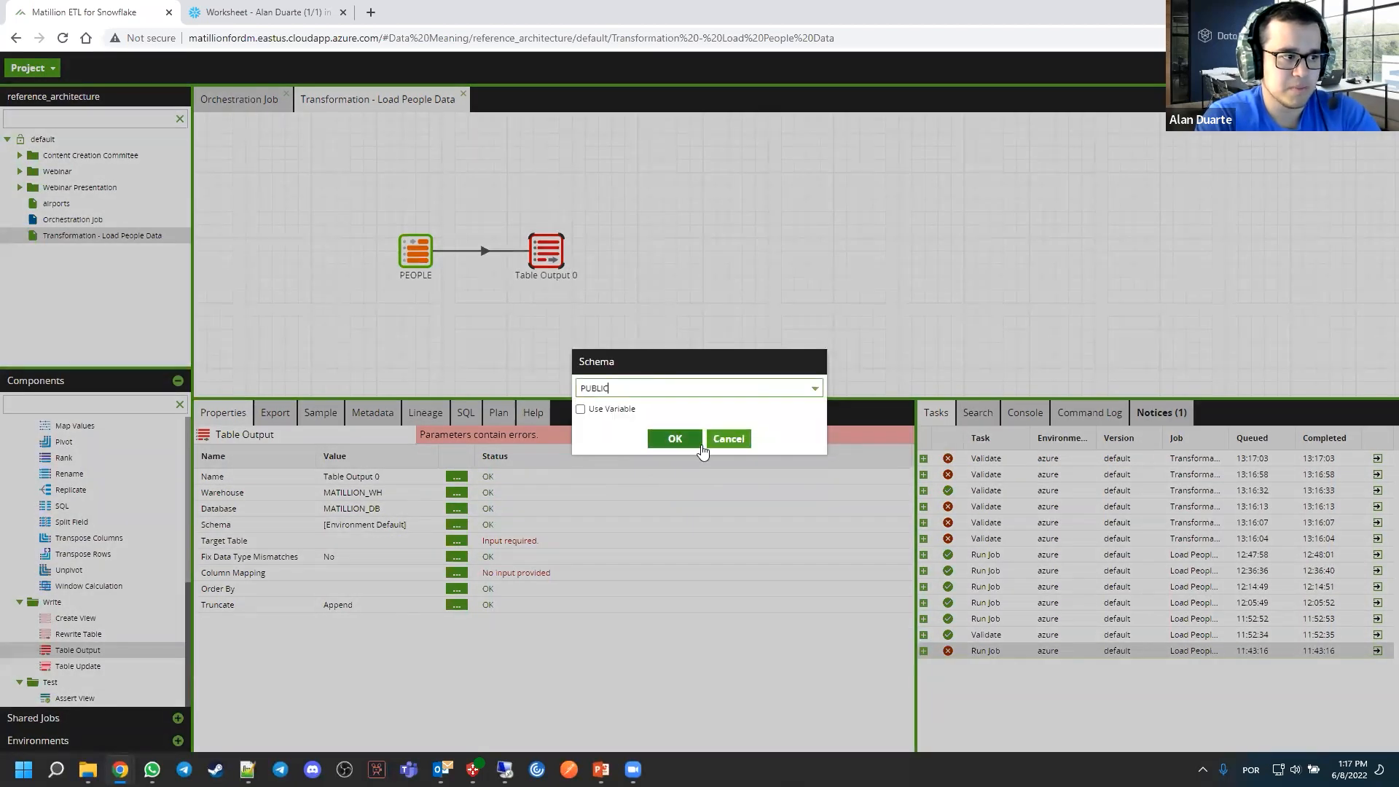
{"action": "left_click", "coordinate": [698, 441]}
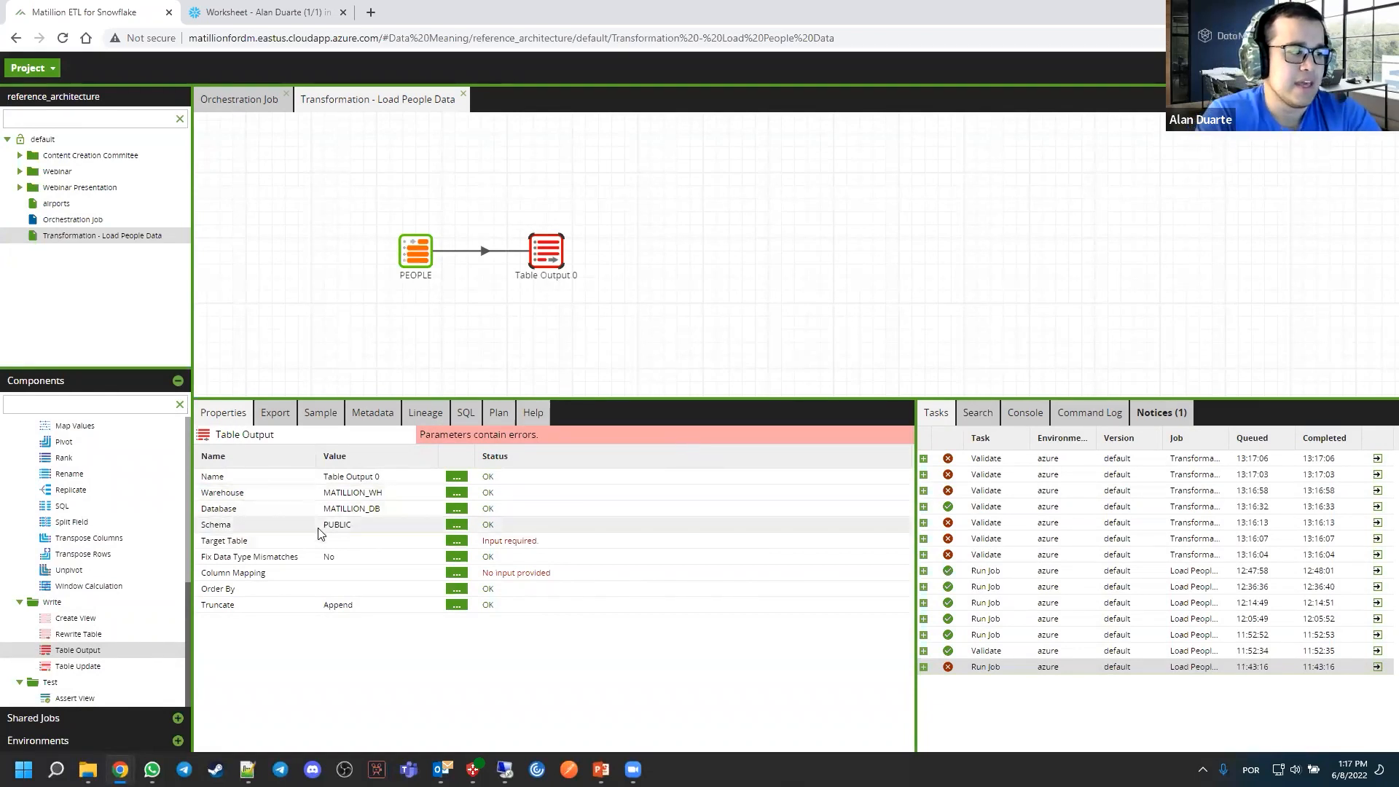
Set the Table Output component's target table to PEOPLE_TARGET
{"action": "left_click", "coordinate": [456, 542]}
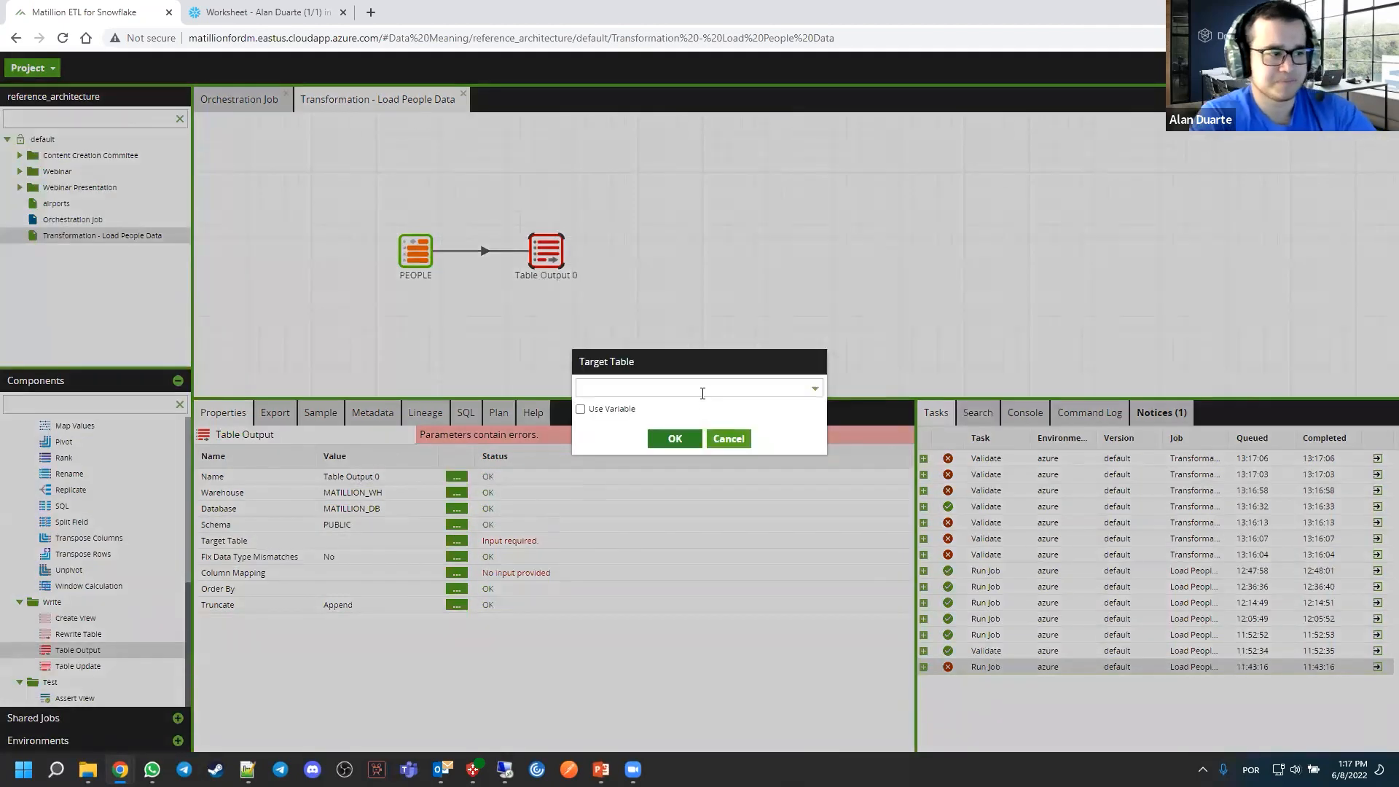
{"action": "left_click", "coordinate": [702, 393]}
{"action": "type", "text": "PEOPLE"}
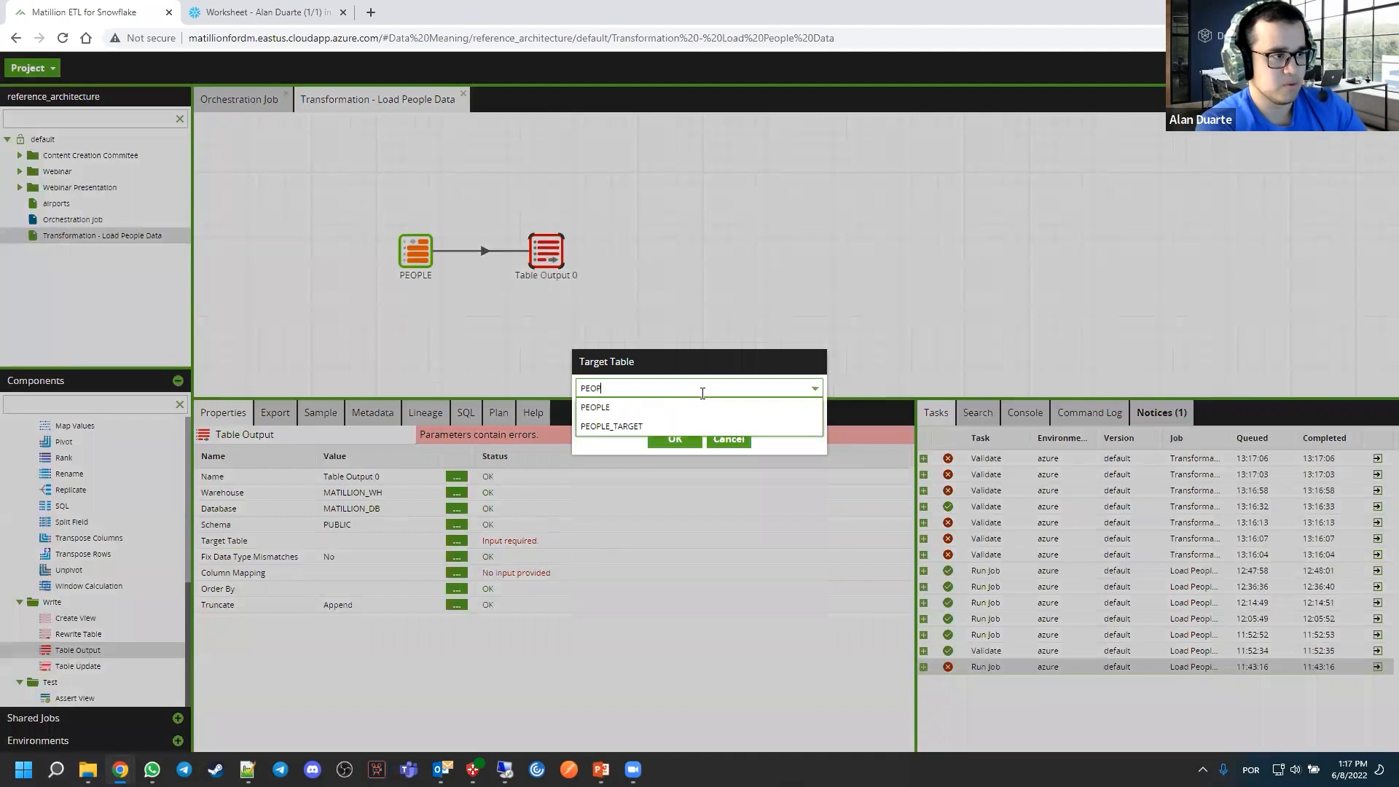
{"action": "left_click", "coordinate": [666, 423]}
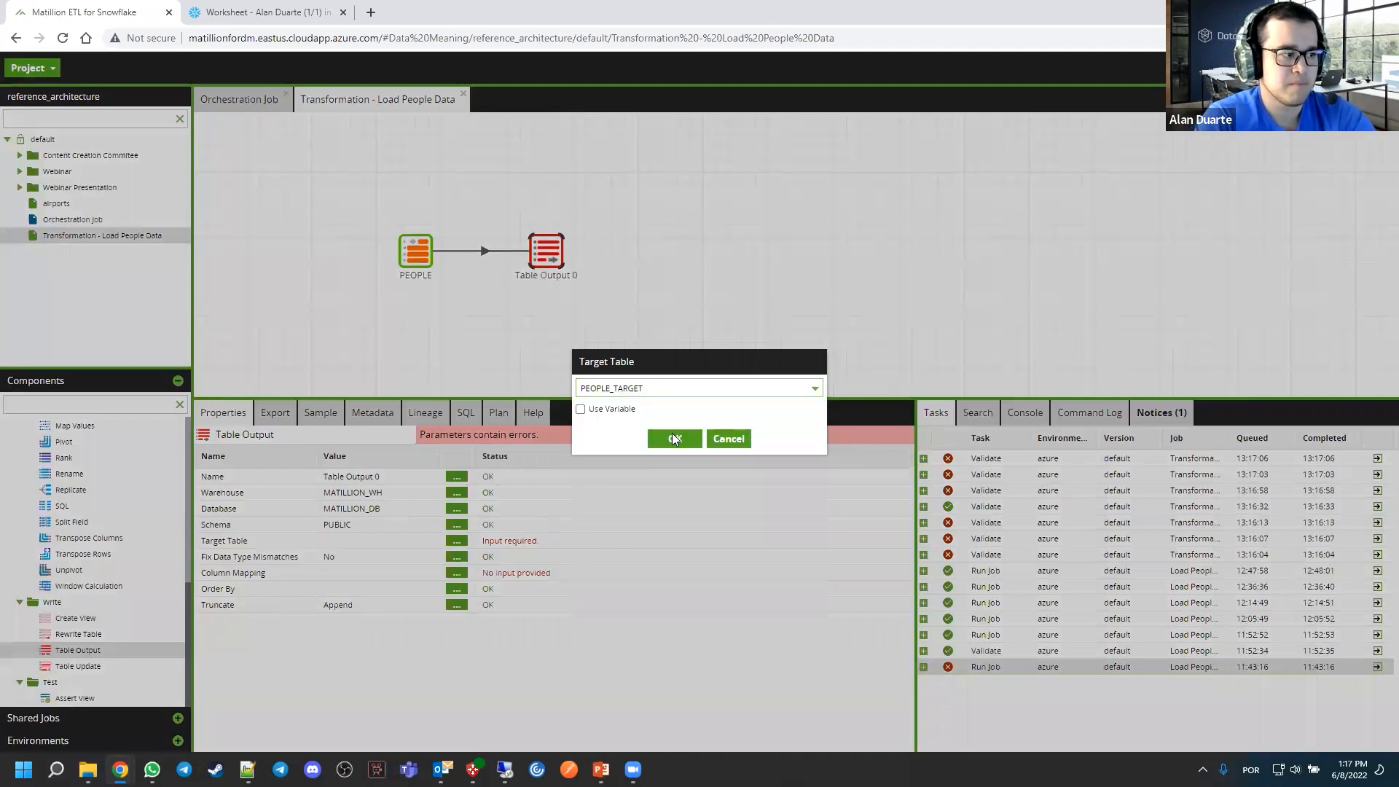
{"action": "left_click", "coordinate": [672, 435]}
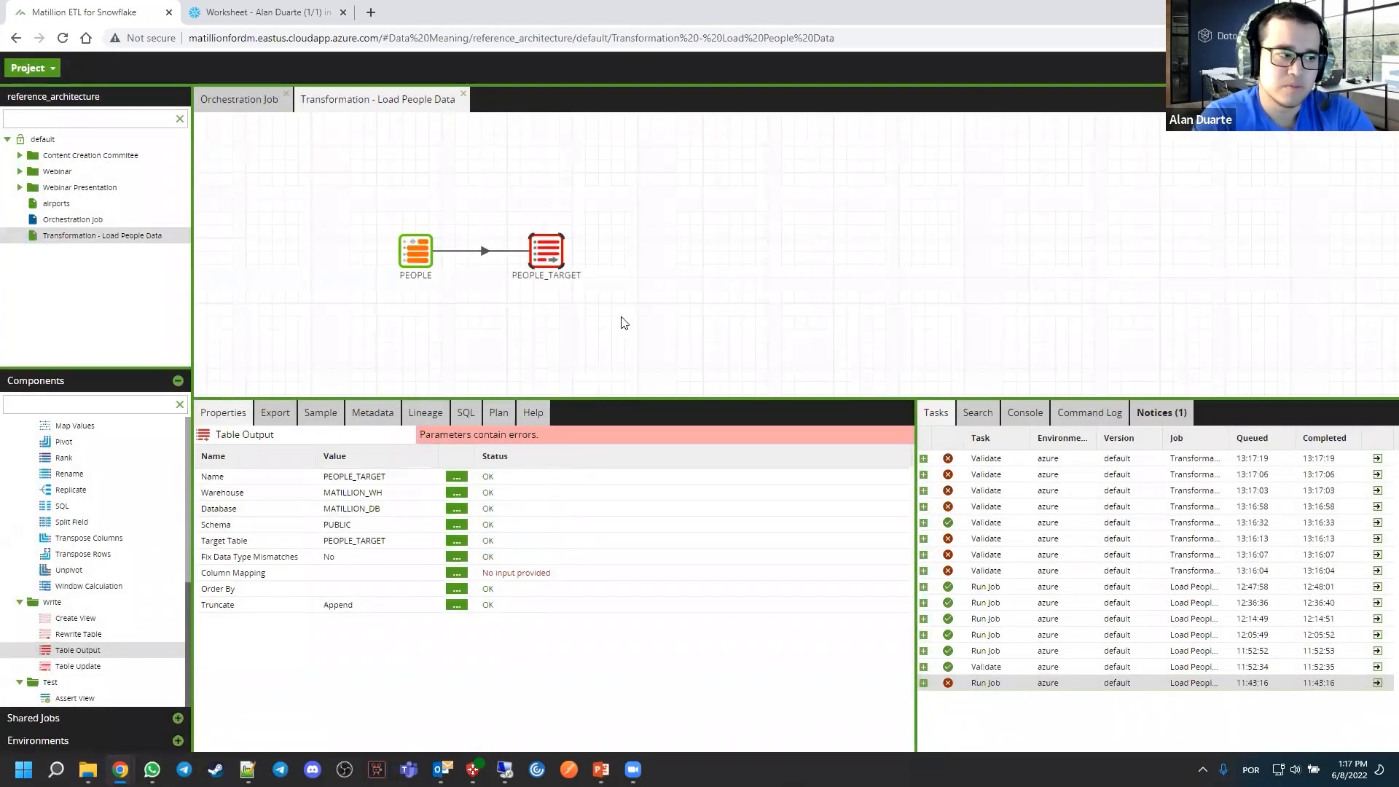
Map all input columns (ID, NAME, SALARY) to the same-named output columns in the PEOPLE_TARGET component's column mapping
{"action": "left_click_drag", "start_coordinate": [630, 322], "coordinate": [649, 328]}
{"action": "left_click", "coordinate": [571, 249]}
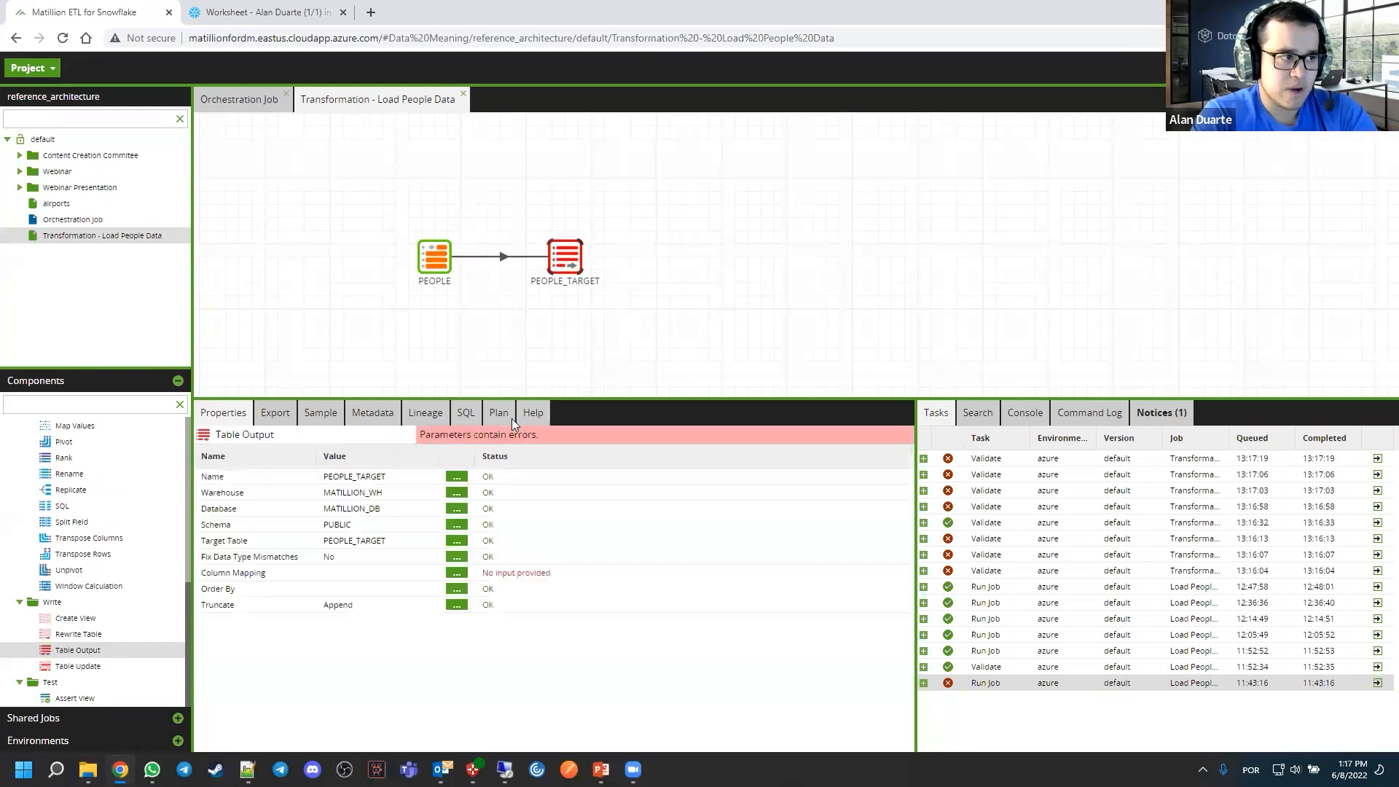
{"action": "left_click", "coordinate": [457, 572]}
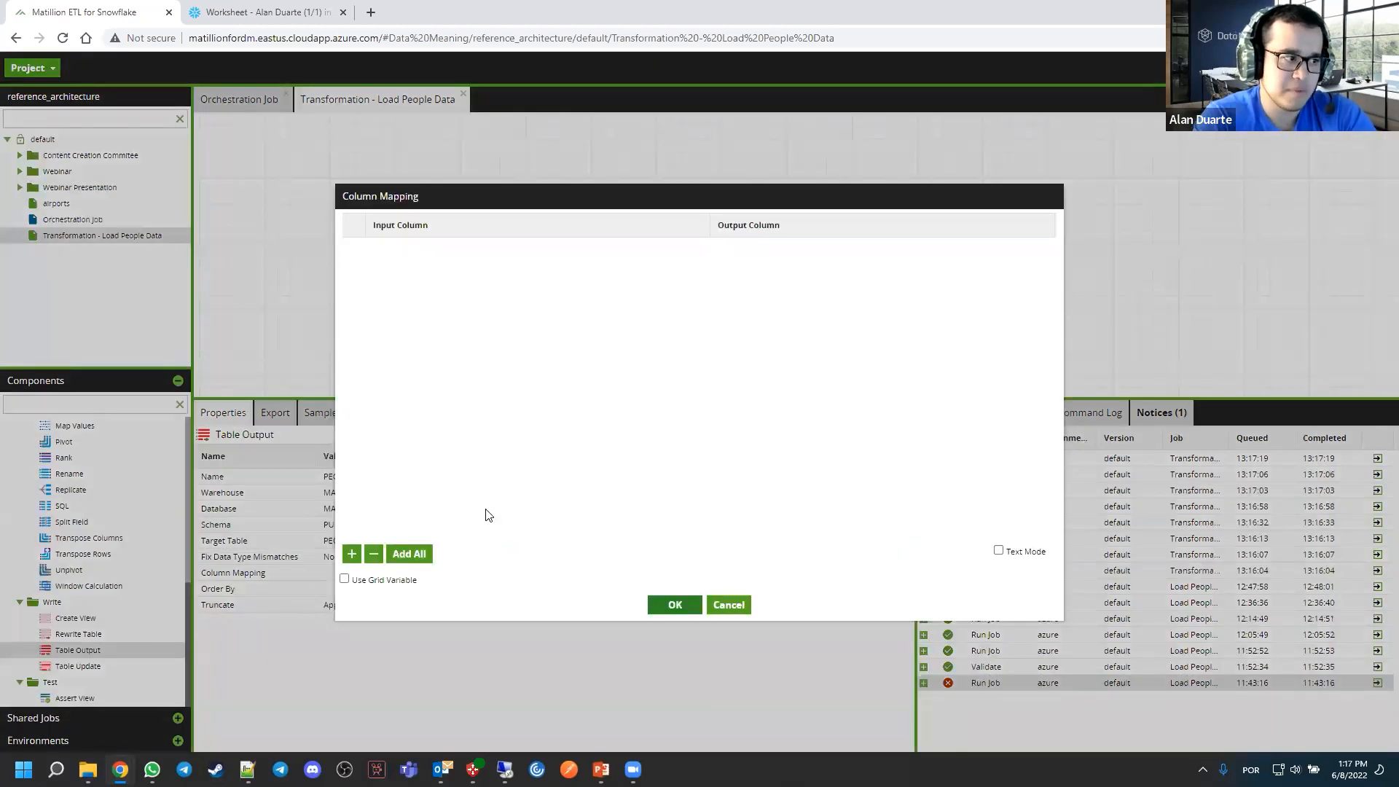
{"action": "left_click", "coordinate": [420, 554]}
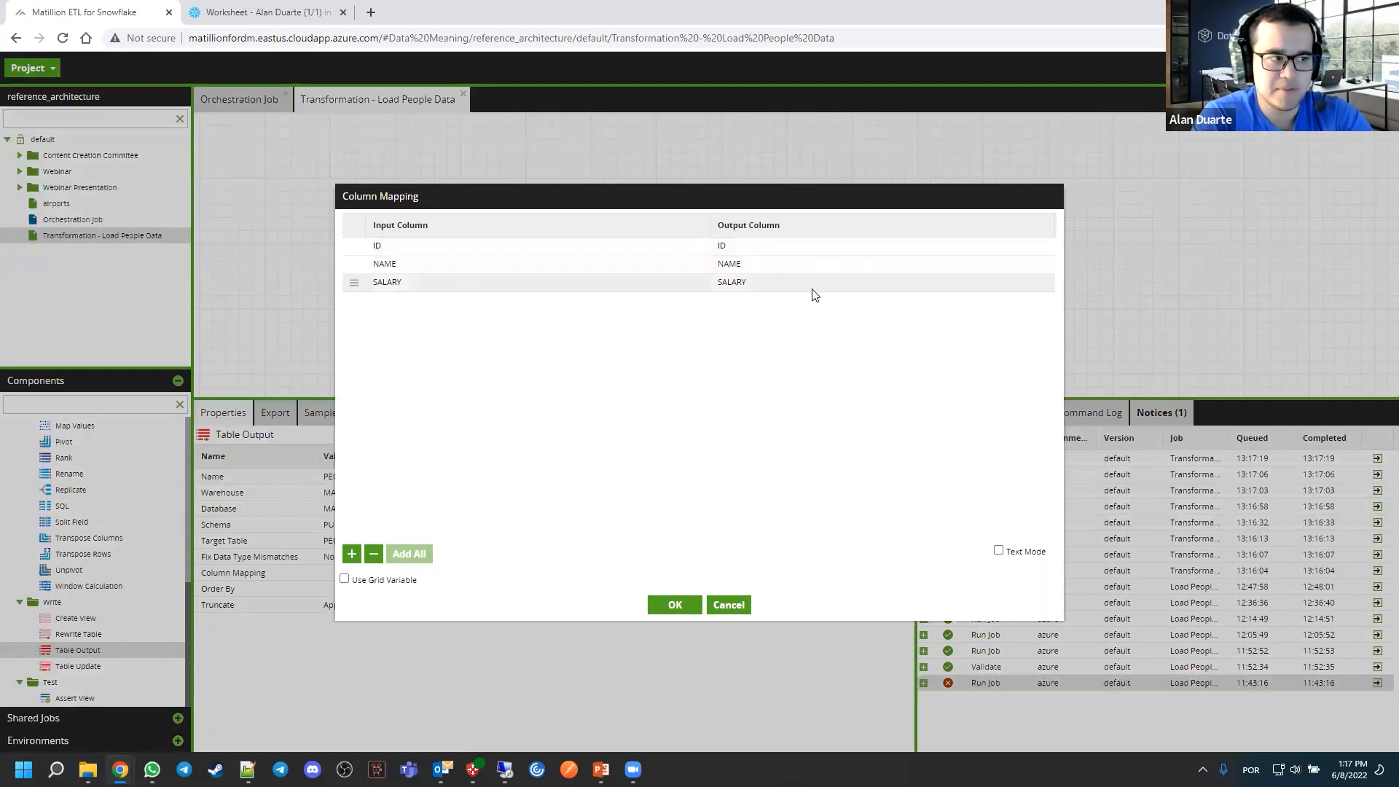
{"action": "left_click", "coordinate": [662, 606]}
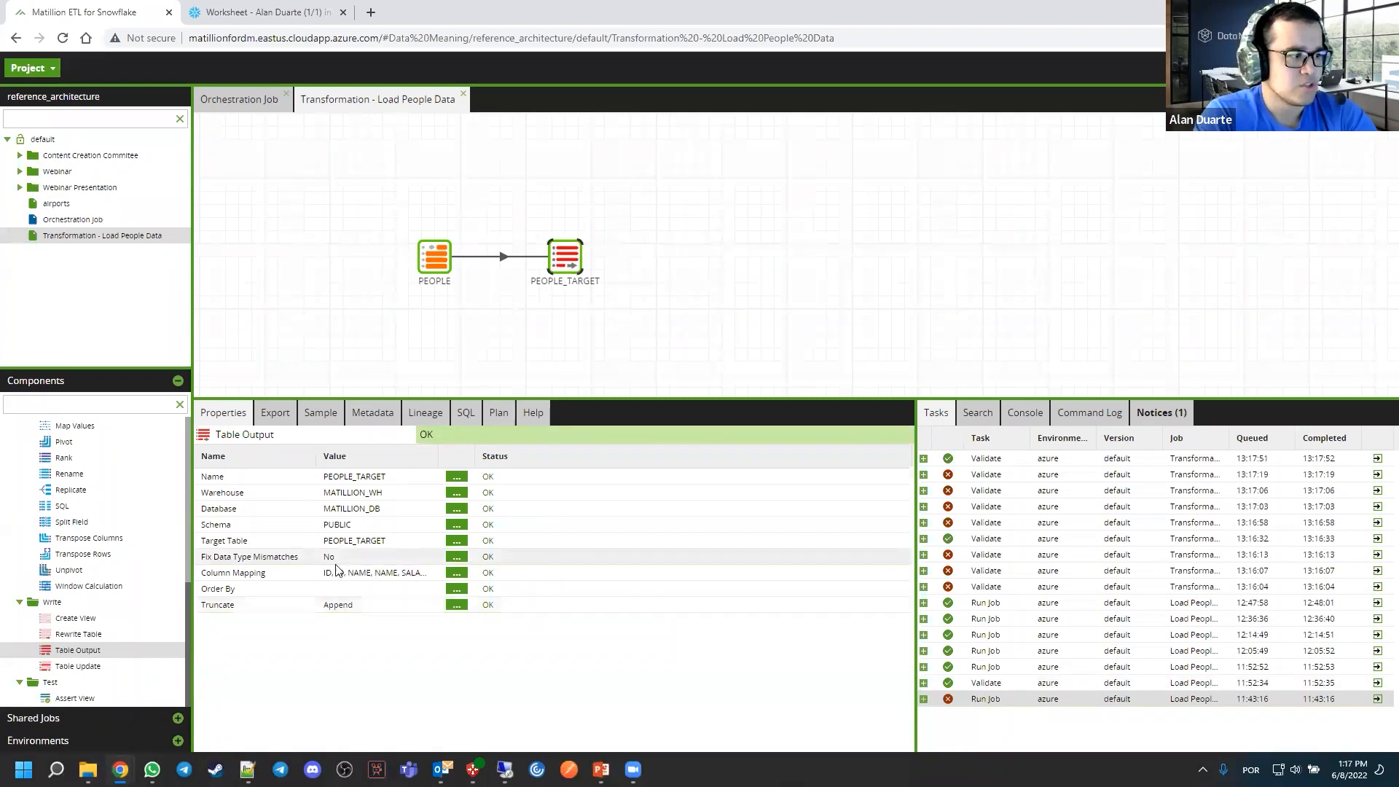
Set the PEOPLE_TARGET component's Truncate property to Truncate
{"action": "left_click_drag", "start_coordinate": [540, 334], "coordinate": [596, 335]}
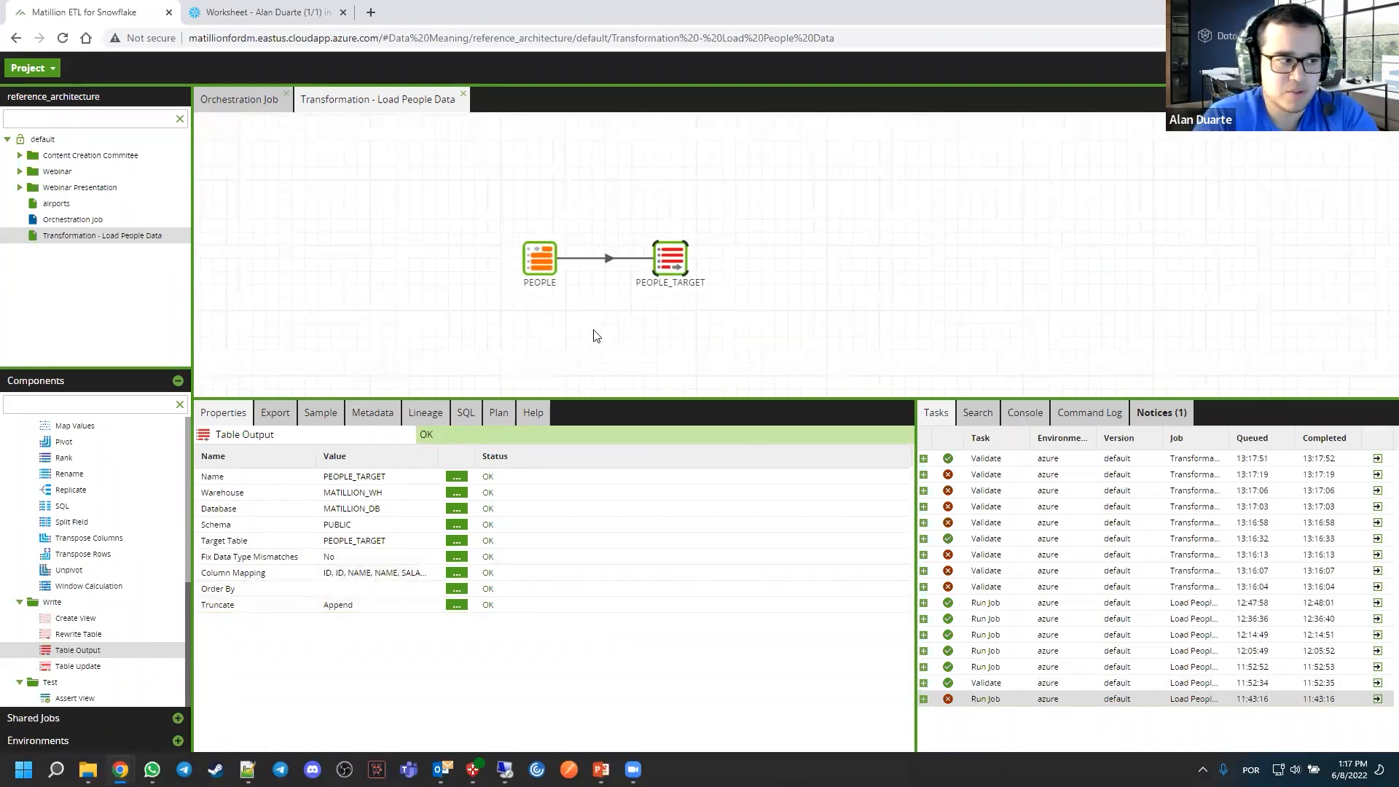
{"action": "left_click", "coordinate": [557, 297]}
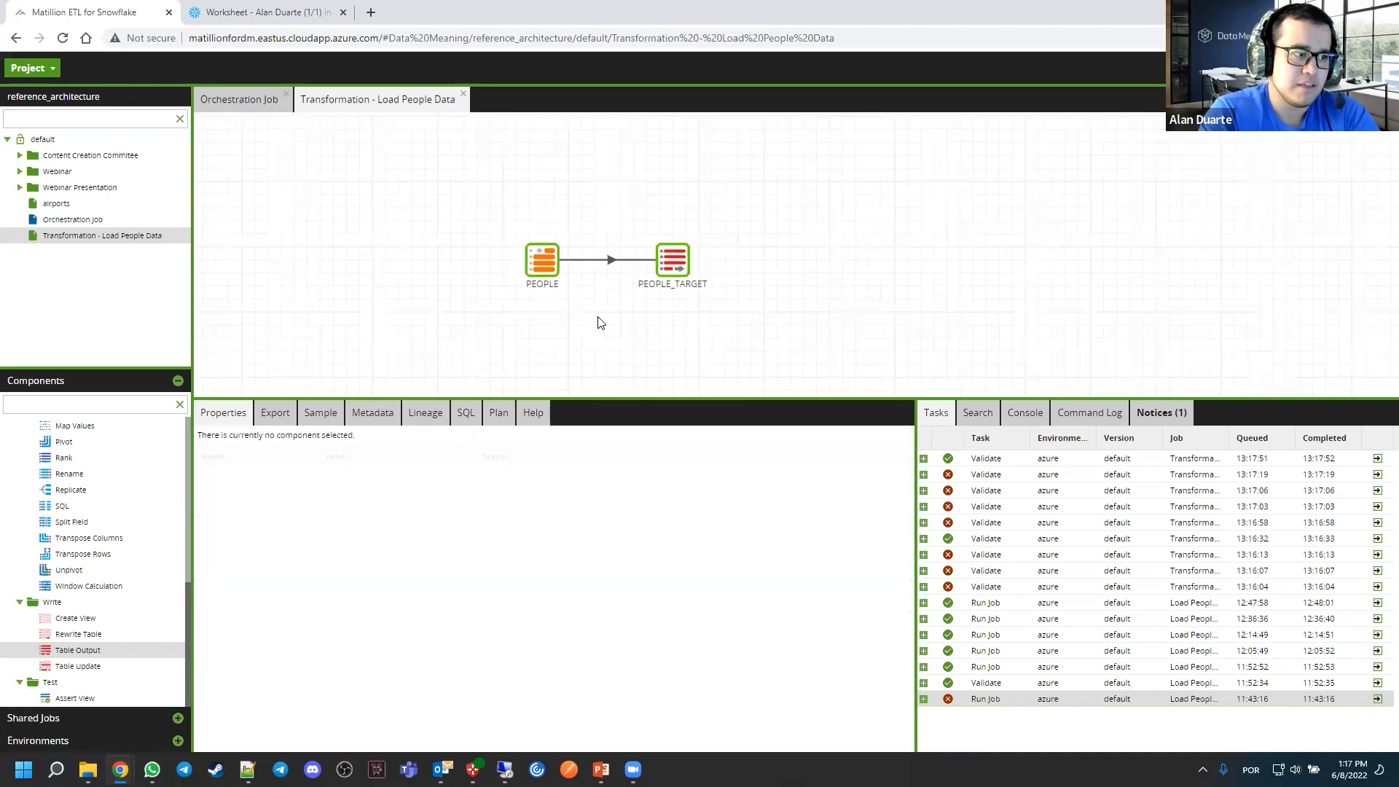
{"action": "left_click", "coordinate": [552, 263]}
{"action": "left_click", "coordinate": [665, 261]}
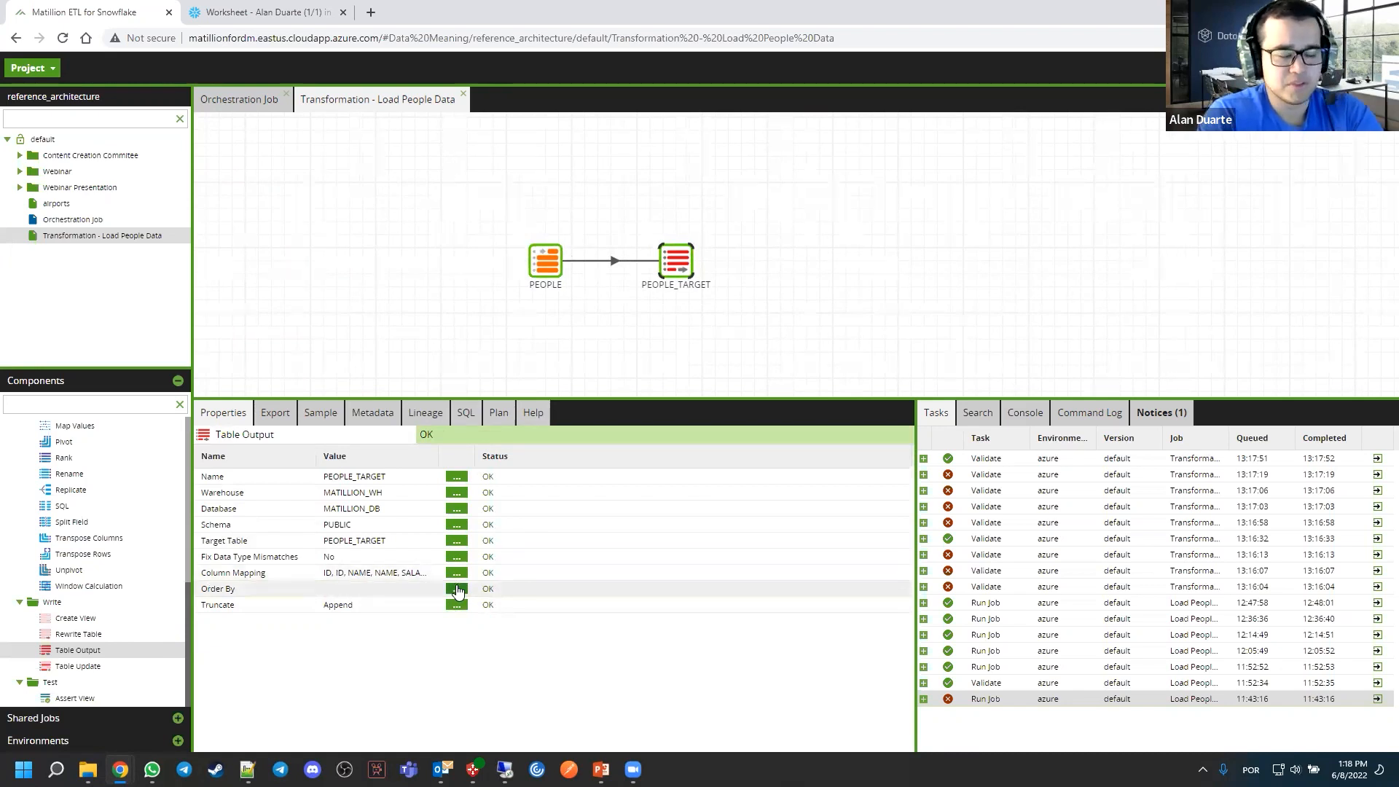
{"action": "left_click", "coordinate": [453, 607]}
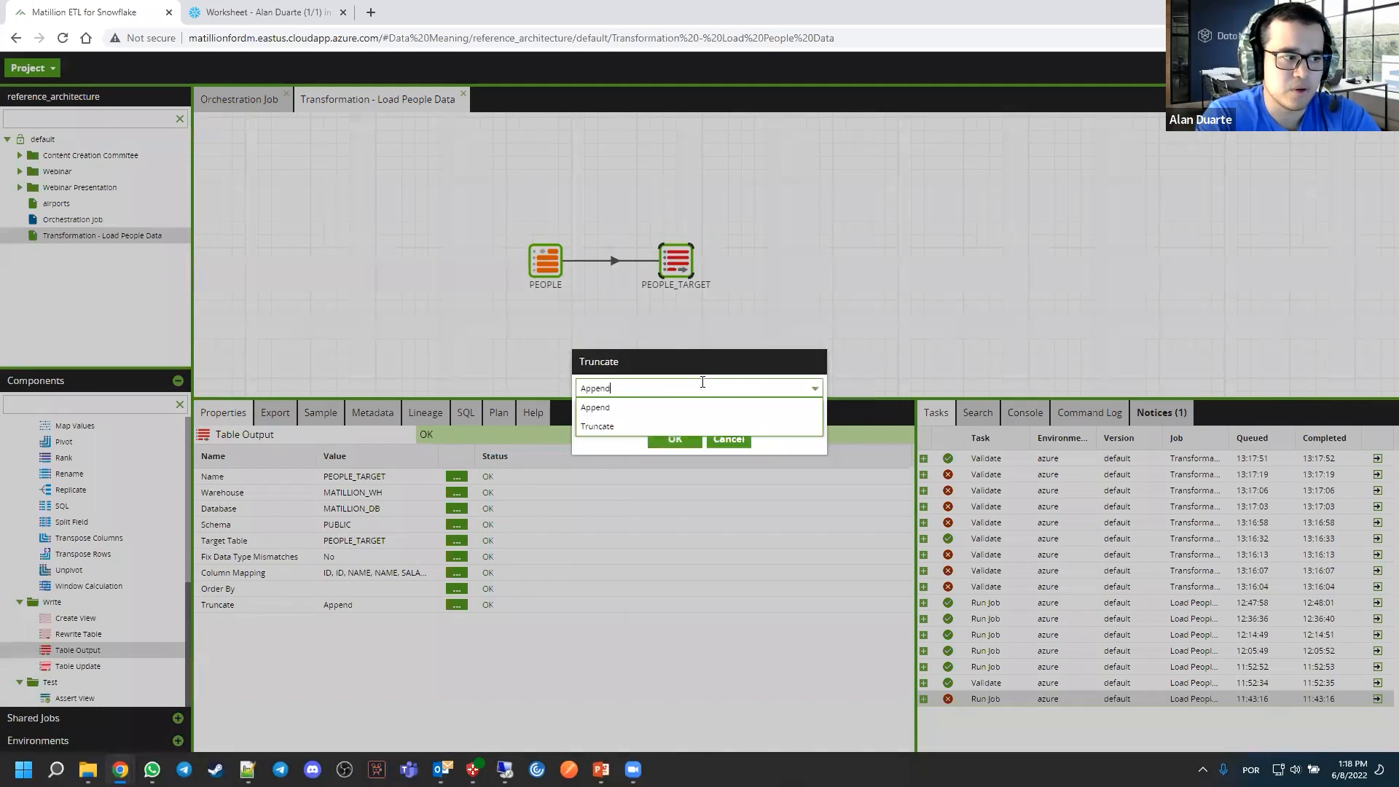
{"action": "left_click", "coordinate": [701, 409]}
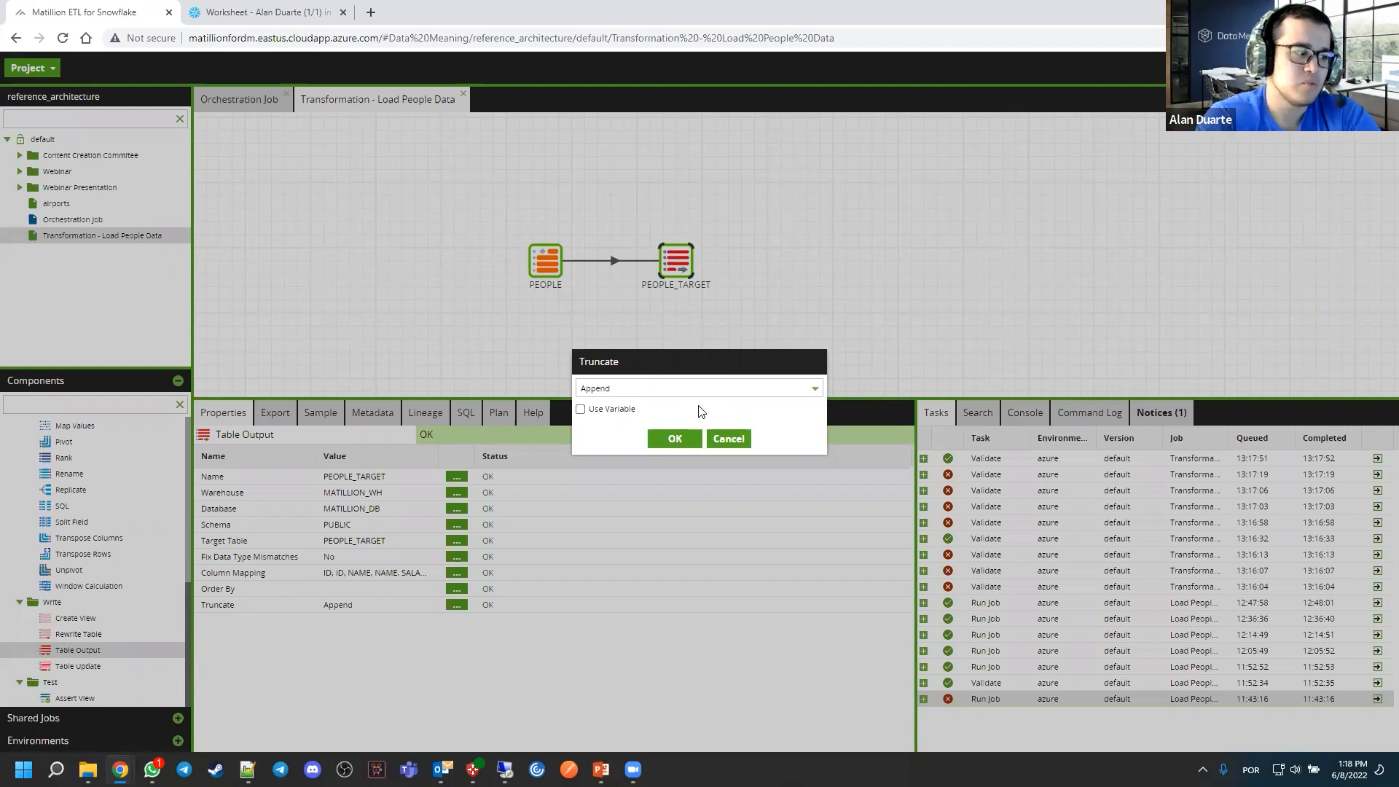
{"action": "left_click", "coordinate": [701, 387]}
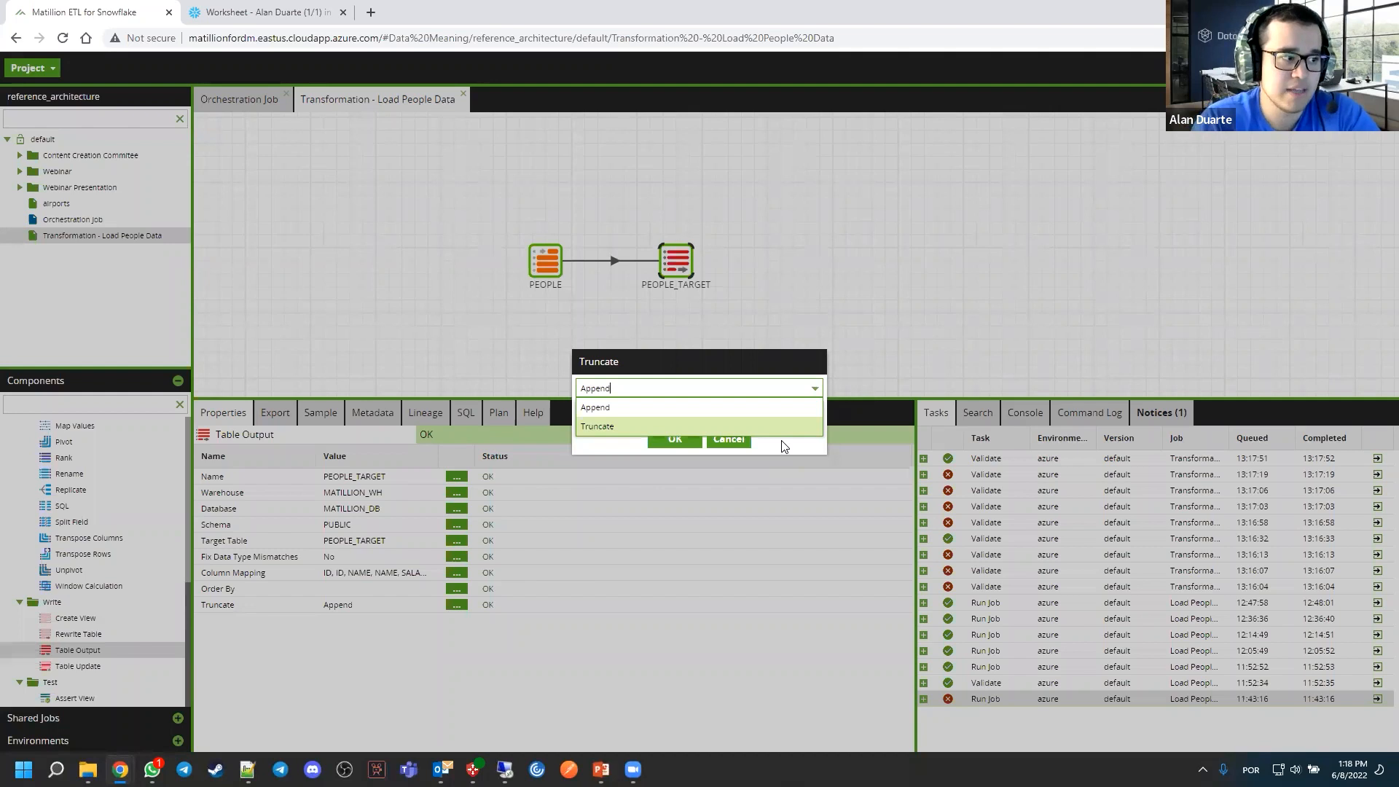
{"action": "left_click", "coordinate": [594, 413]}
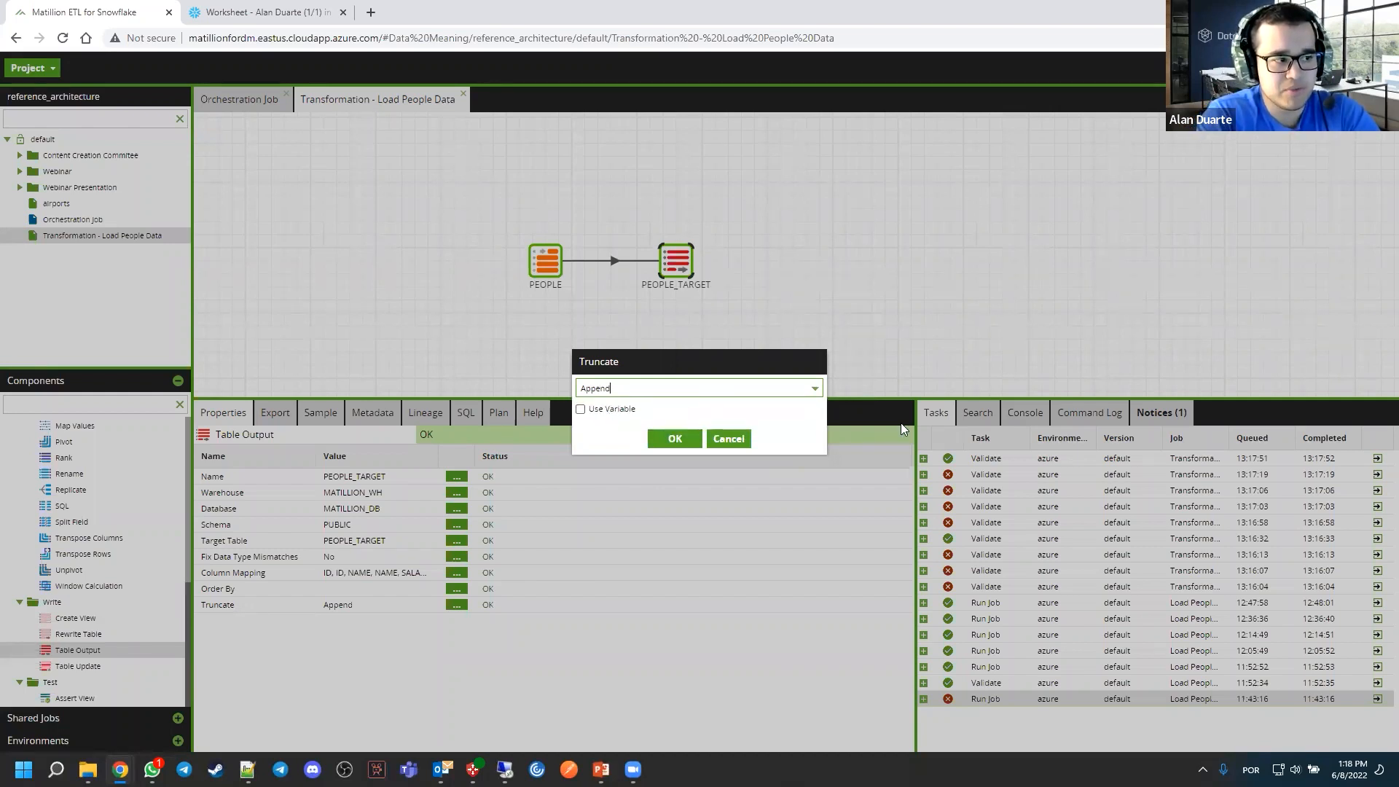
{"action": "left_click", "coordinate": [819, 397]}
{"action": "left_click", "coordinate": [601, 427]}
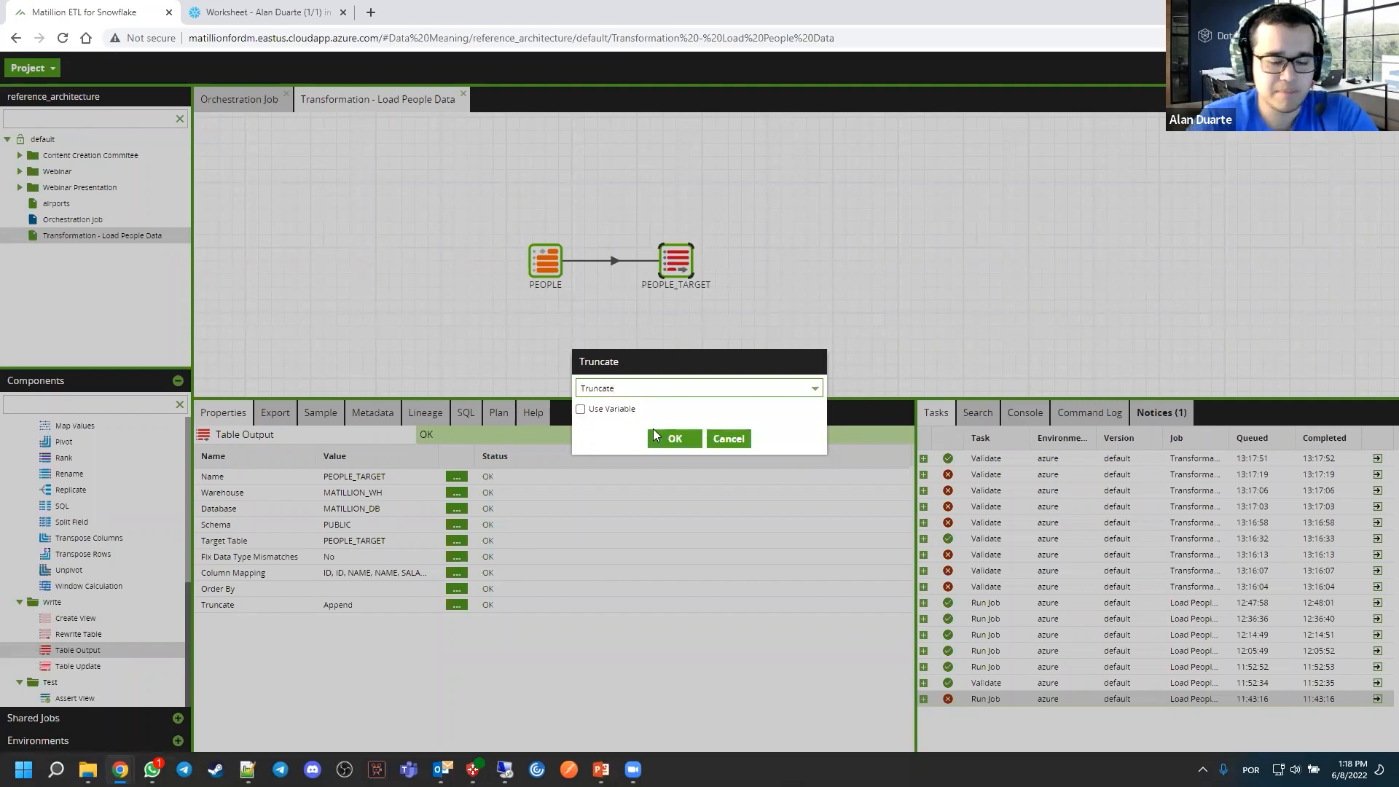
{"action": "left_click", "coordinate": [666, 438]}
{"action": "left_click_drag", "start_coordinate": [798, 267], "coordinate": [813, 284]}
{"action": "left_click_drag", "start_coordinate": [742, 239], "coordinate": [774, 235]}
{"action": "left_click", "coordinate": [756, 229]}
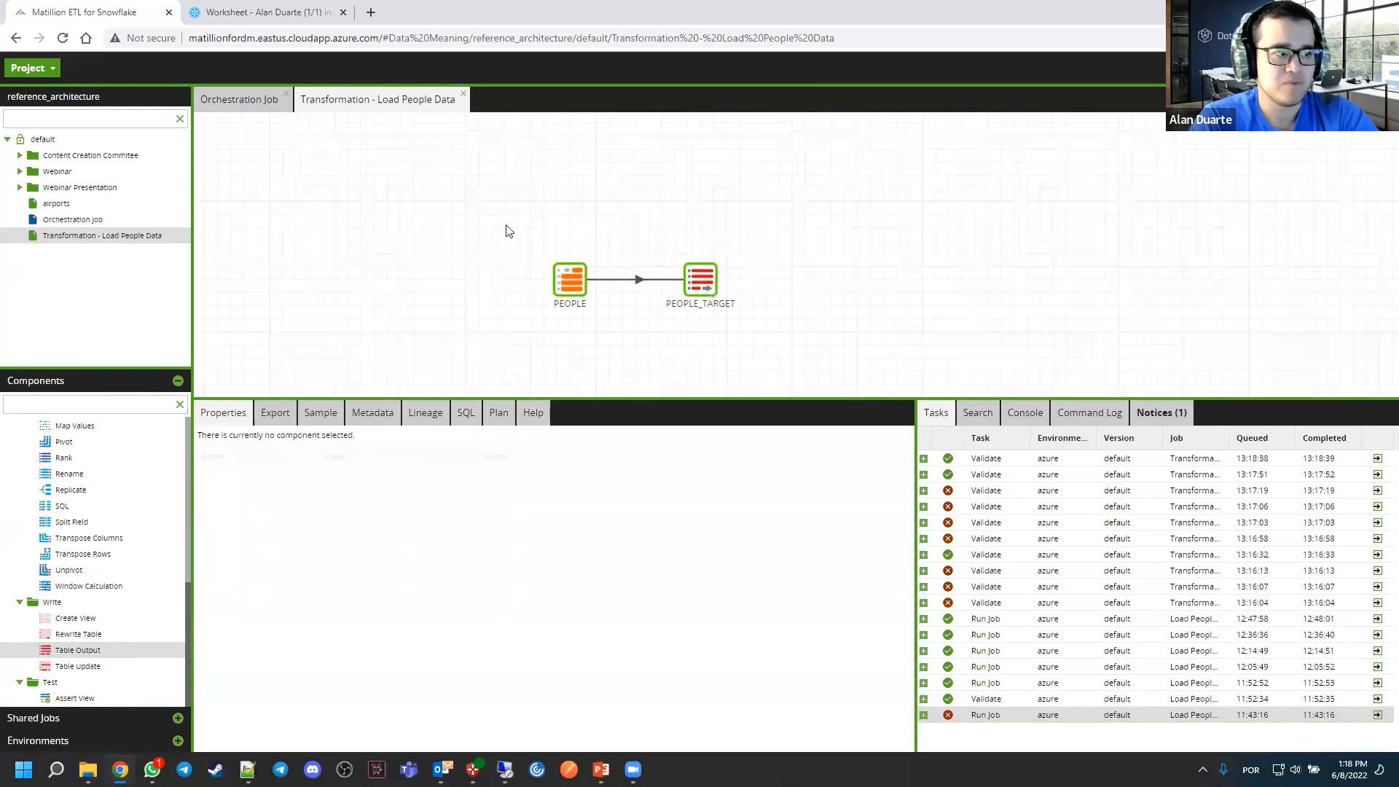
Switch to the Snowflake worksheet and run the SELECT queries on PEOPLE and PEOPLE_TARGET to check their contents before the load
{"action": "left_click", "coordinate": [313, 13]}
{"action": "left_click", "coordinate": [398, 421]}
{"action": "key", "text": "ctrl+Return"}
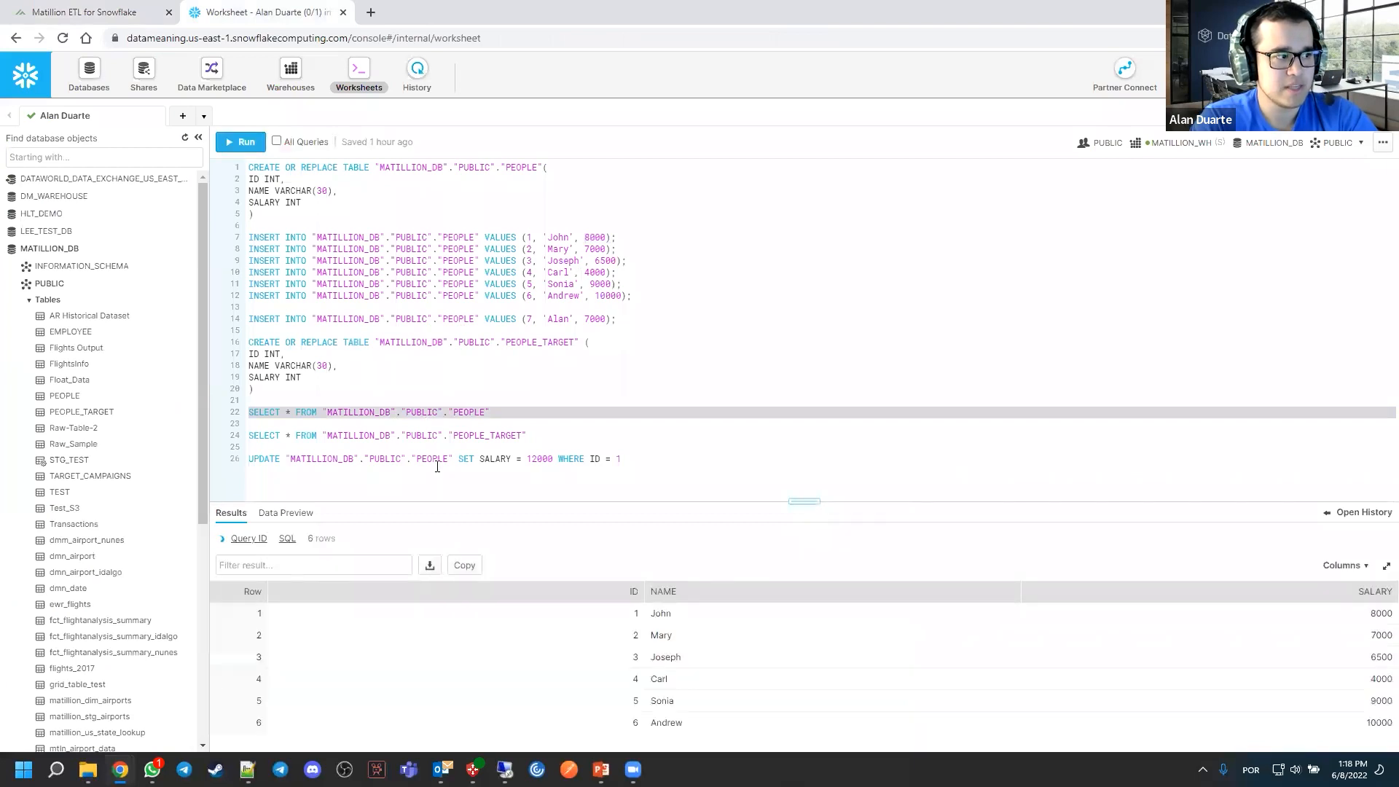
{"action": "left_click", "coordinate": [414, 438]}
{"action": "left_click", "coordinate": [243, 150]}
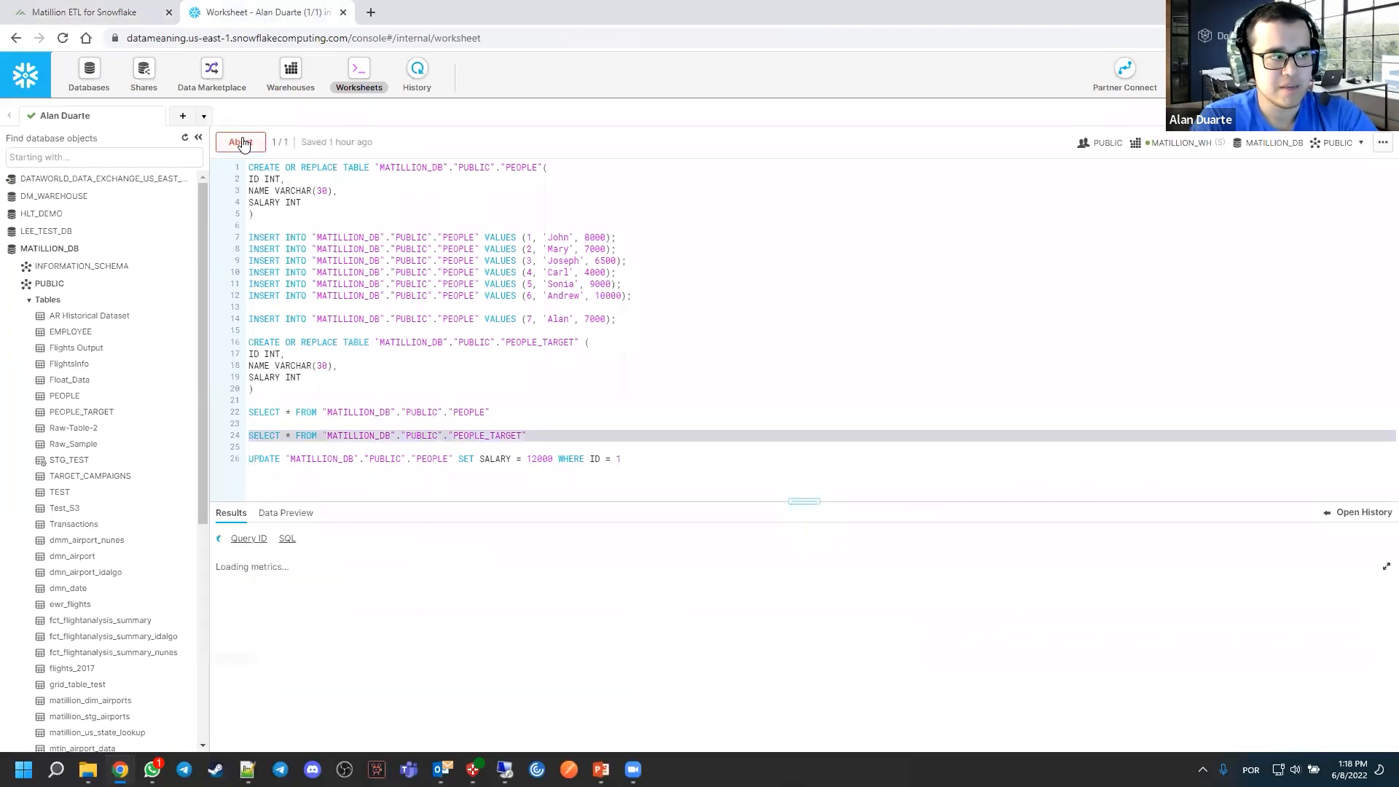
Return to Matillion, run the Load People Data transformation job and open its task details expanded to the component level
{"action": "left_click", "coordinate": [130, 17]}
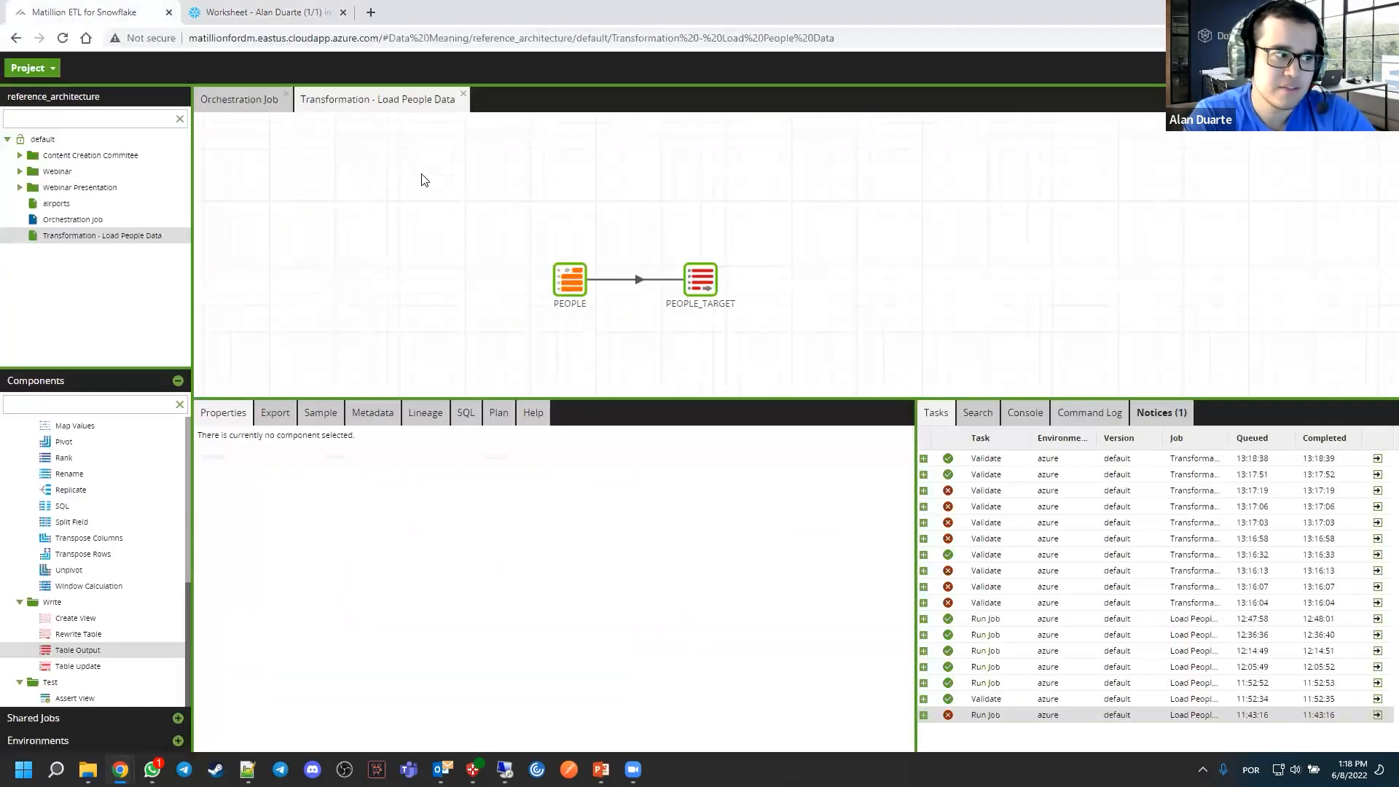
{"action": "right_click", "coordinate": [680, 202]}
{"action": "left_click", "coordinate": [746, 230]}
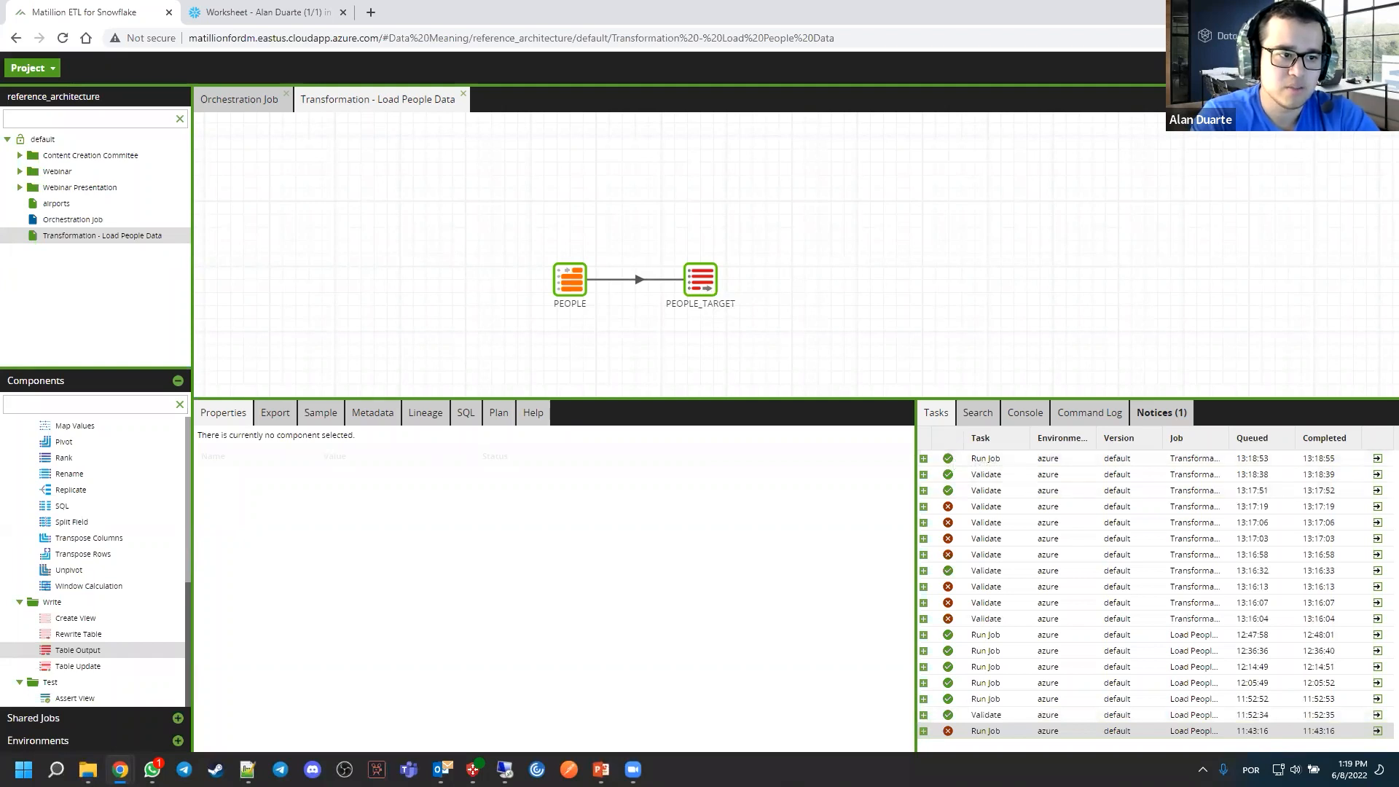
{"action": "left_click", "coordinate": [1377, 459]}
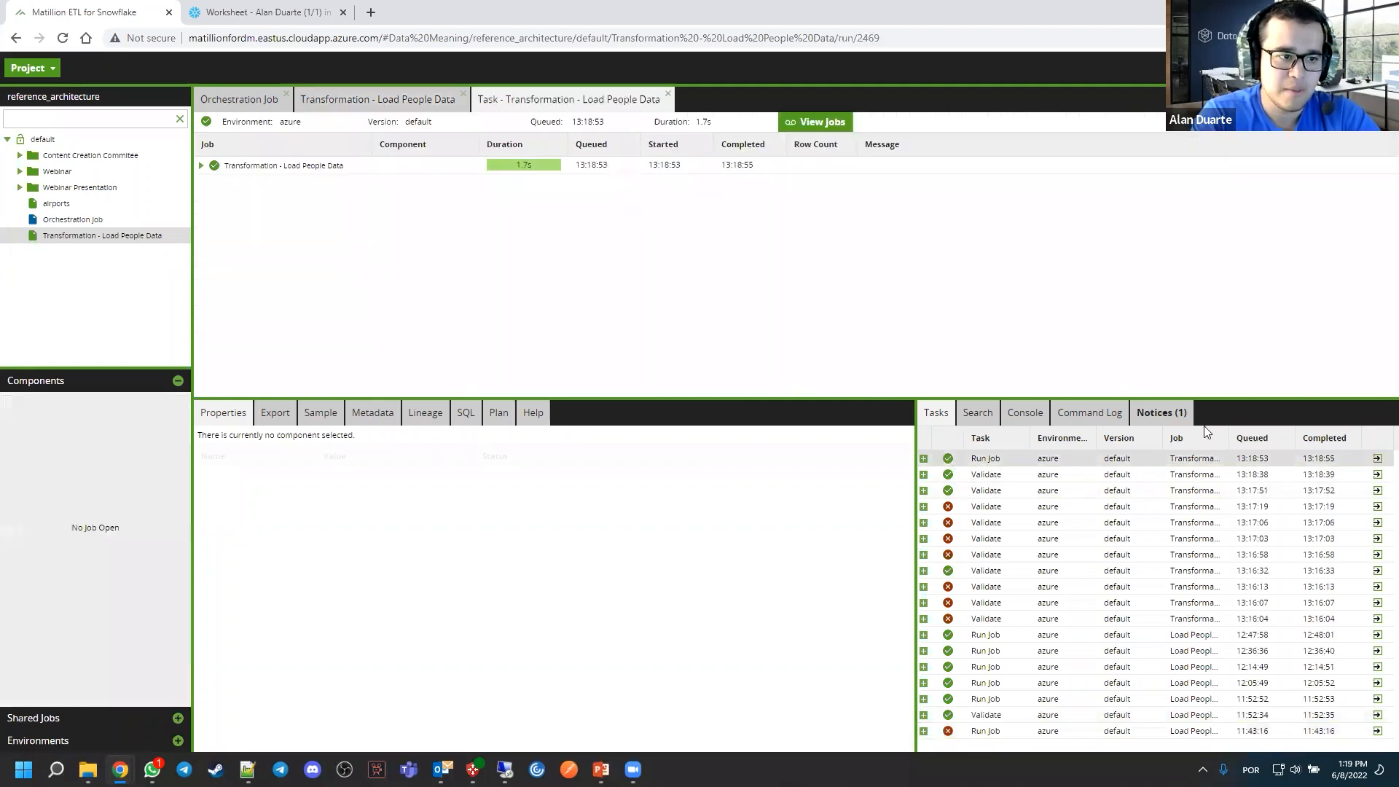
{"action": "left_click", "coordinate": [202, 167]}
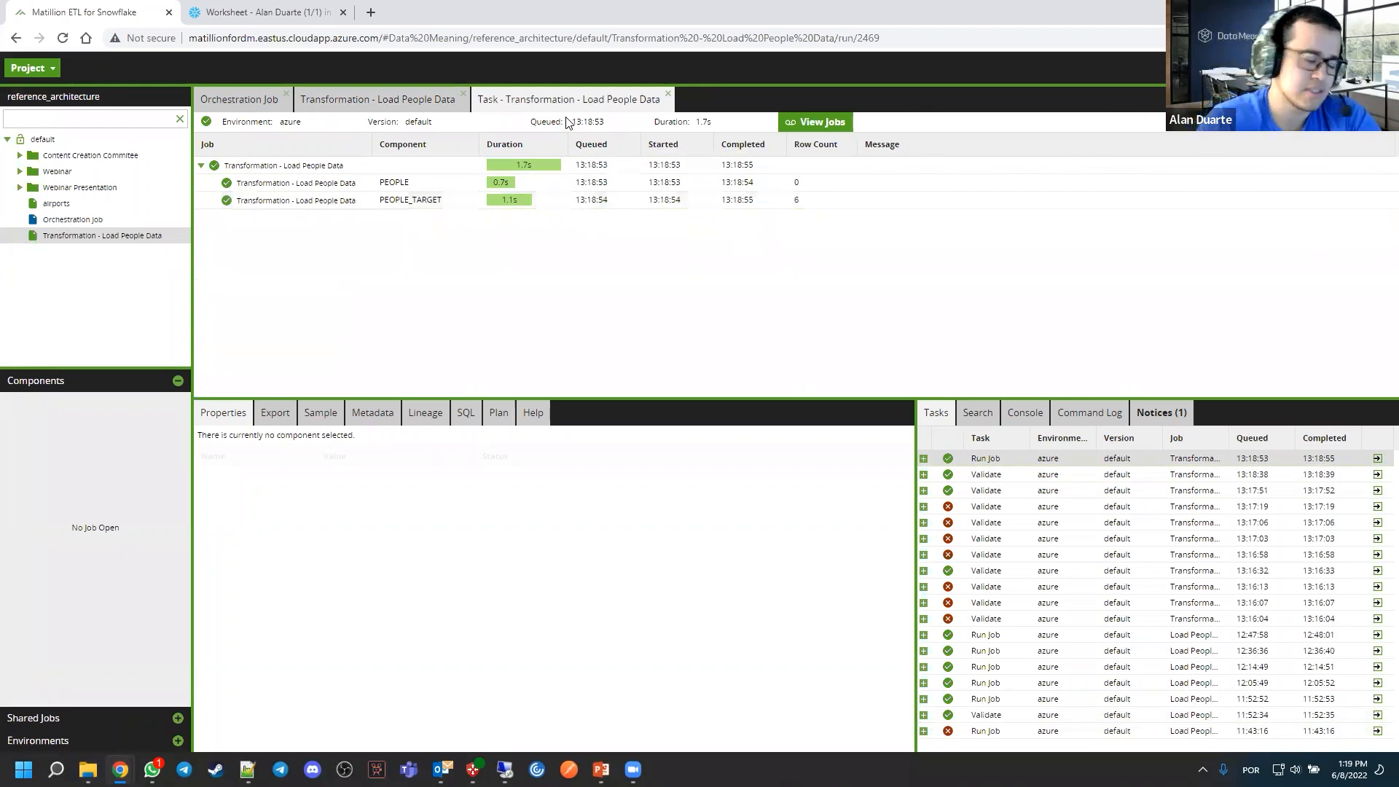
Rerun the PEOPLE_TARGET SELECT query in the Snowflake worksheet to check the loaded rows, and return to the Matillion task details
{"action": "left_click", "coordinate": [219, 13]}
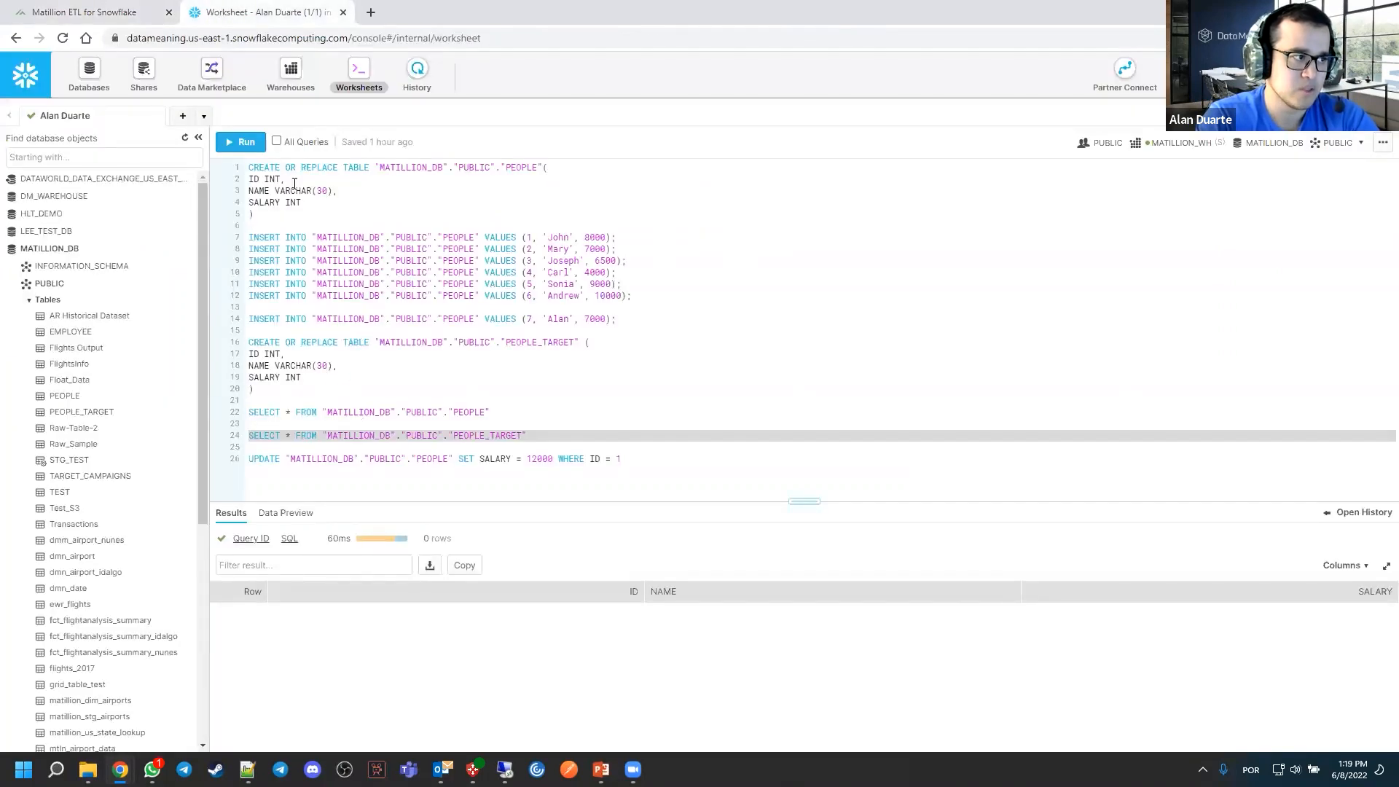
{"action": "triple_click", "coordinate": [459, 434]}
{"action": "left_click", "coordinate": [228, 146]}
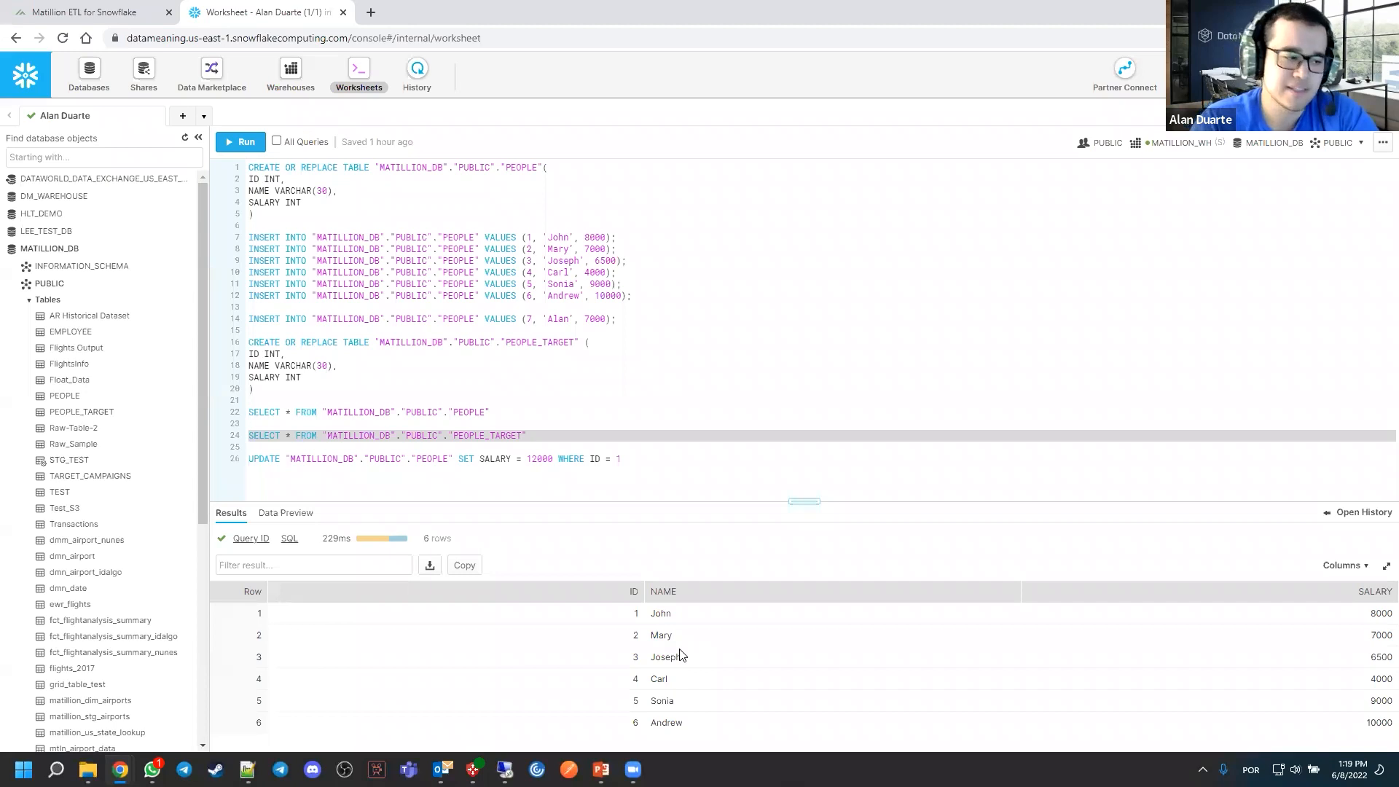
{"action": "left_click", "coordinate": [542, 448]}
{"action": "left_click", "coordinate": [129, 14]}
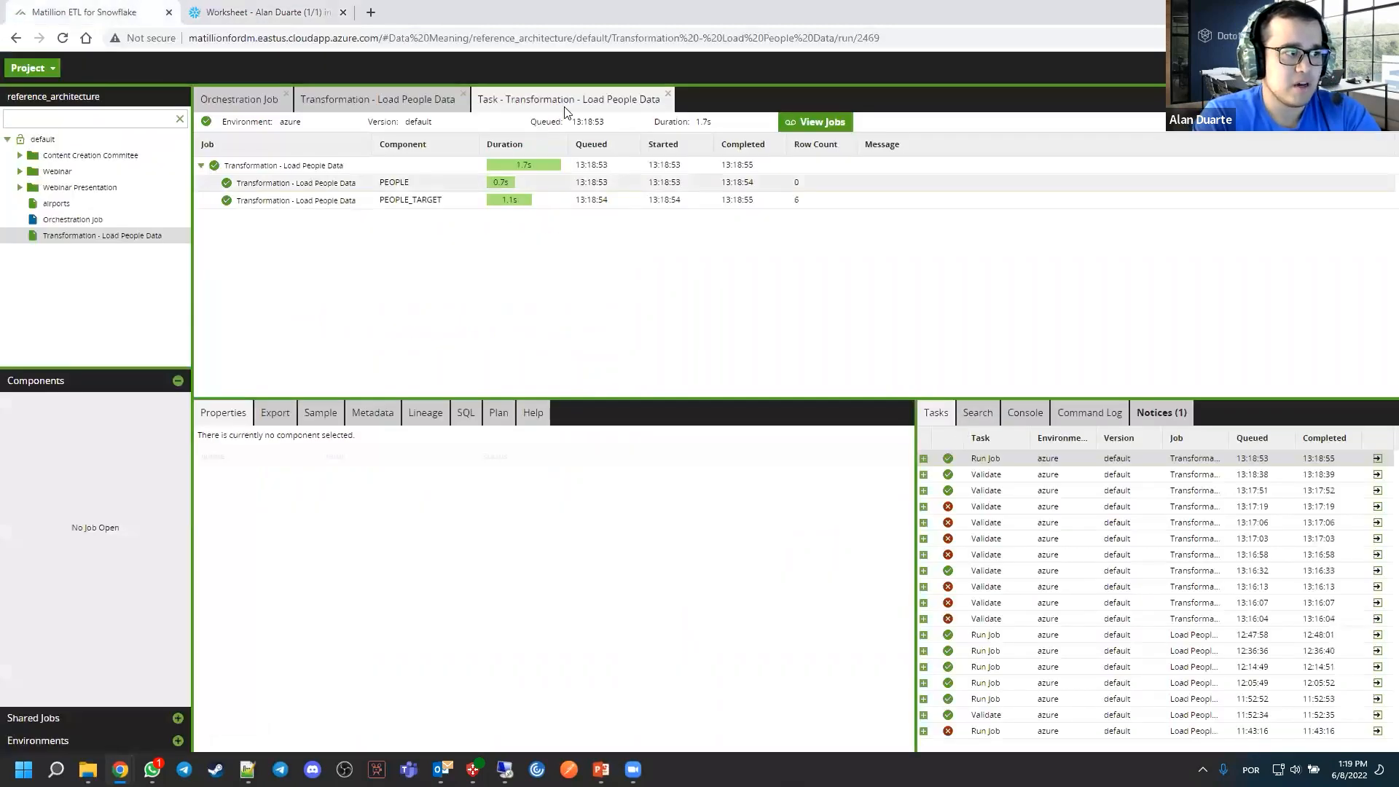
Close the task details and set the PEOPLE_TARGET Table Output component's Truncate property to Append
{"action": "left_click", "coordinate": [667, 93]}
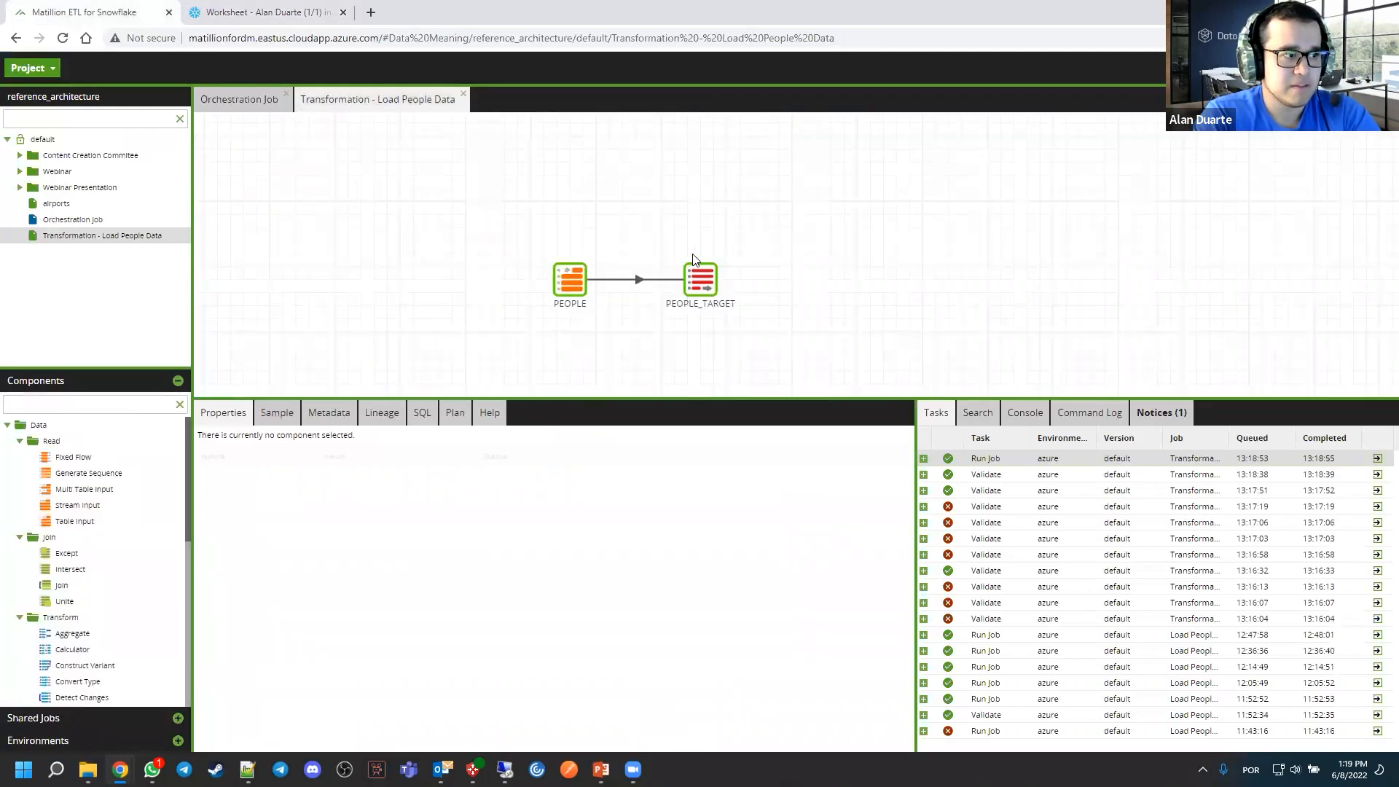
{"action": "left_click", "coordinate": [697, 276]}
{"action": "left_click", "coordinate": [457, 608]}
{"action": "left_click", "coordinate": [621, 390]}
{"action": "left_click", "coordinate": [626, 413]}
{"action": "left_click", "coordinate": [649, 438]}
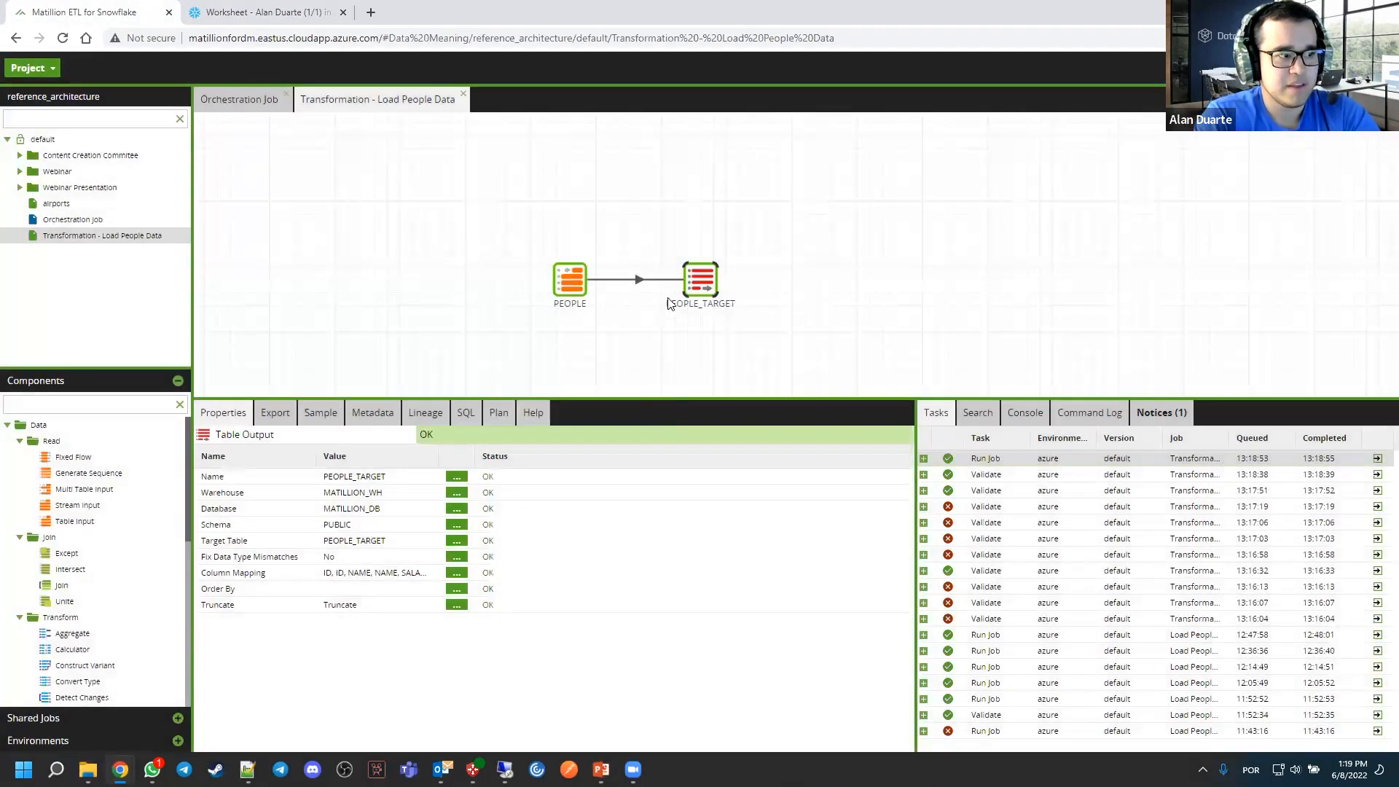
Run the Load People Data transformation job, and rerun the PEOPLE_TARGET SELECT query in the Snowflake worksheet to check the appended rows
{"action": "right_click", "coordinate": [718, 216]}
{"action": "left_click", "coordinate": [741, 236]}
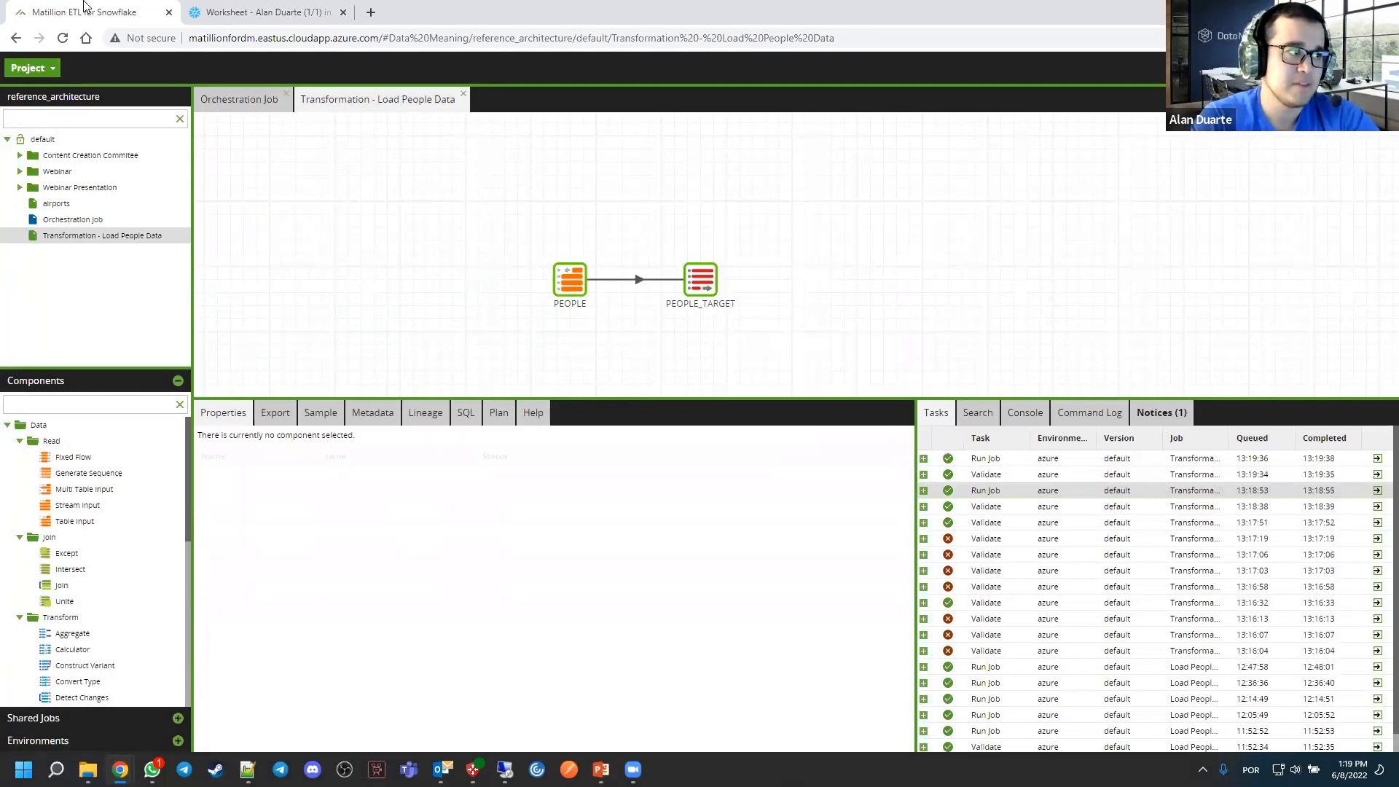
{"action": "left_click", "coordinate": [244, 19]}
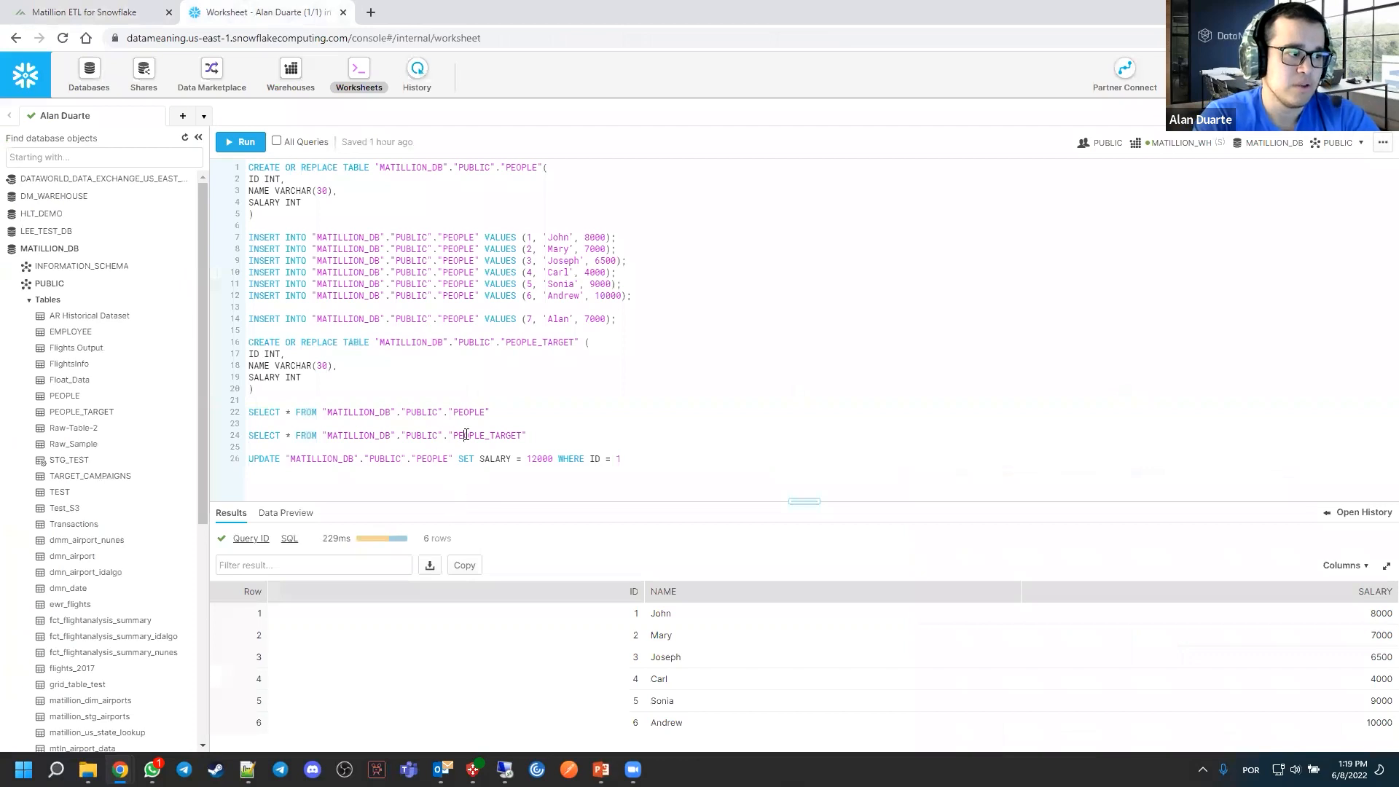
{"action": "left_click", "coordinate": [463, 438]}
{"action": "left_click", "coordinate": [246, 144]}
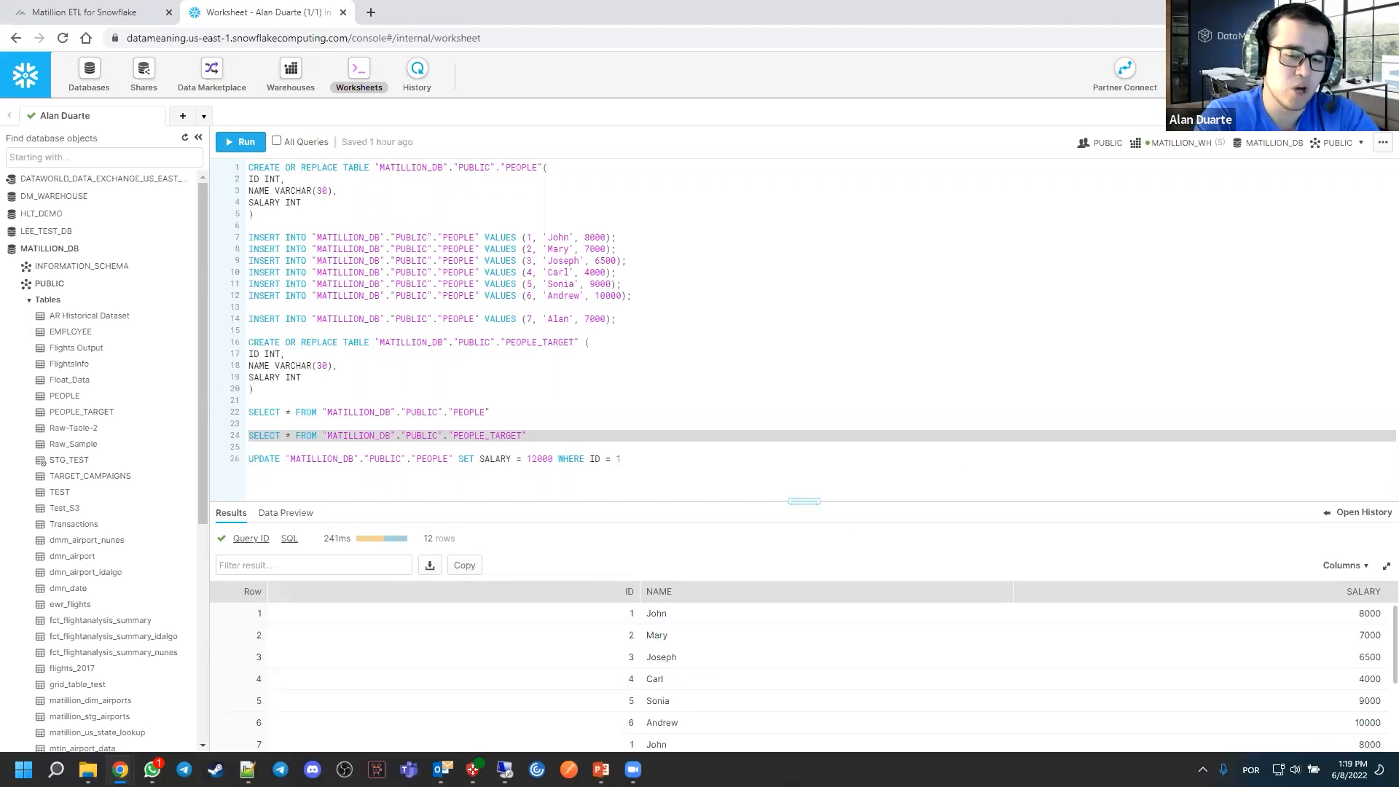
Return to Matillion and replace the PEOPLE_TARGET Table Output component with a Table Update component connected to PEOPLE
{"action": "left_click", "coordinate": [137, 13]}
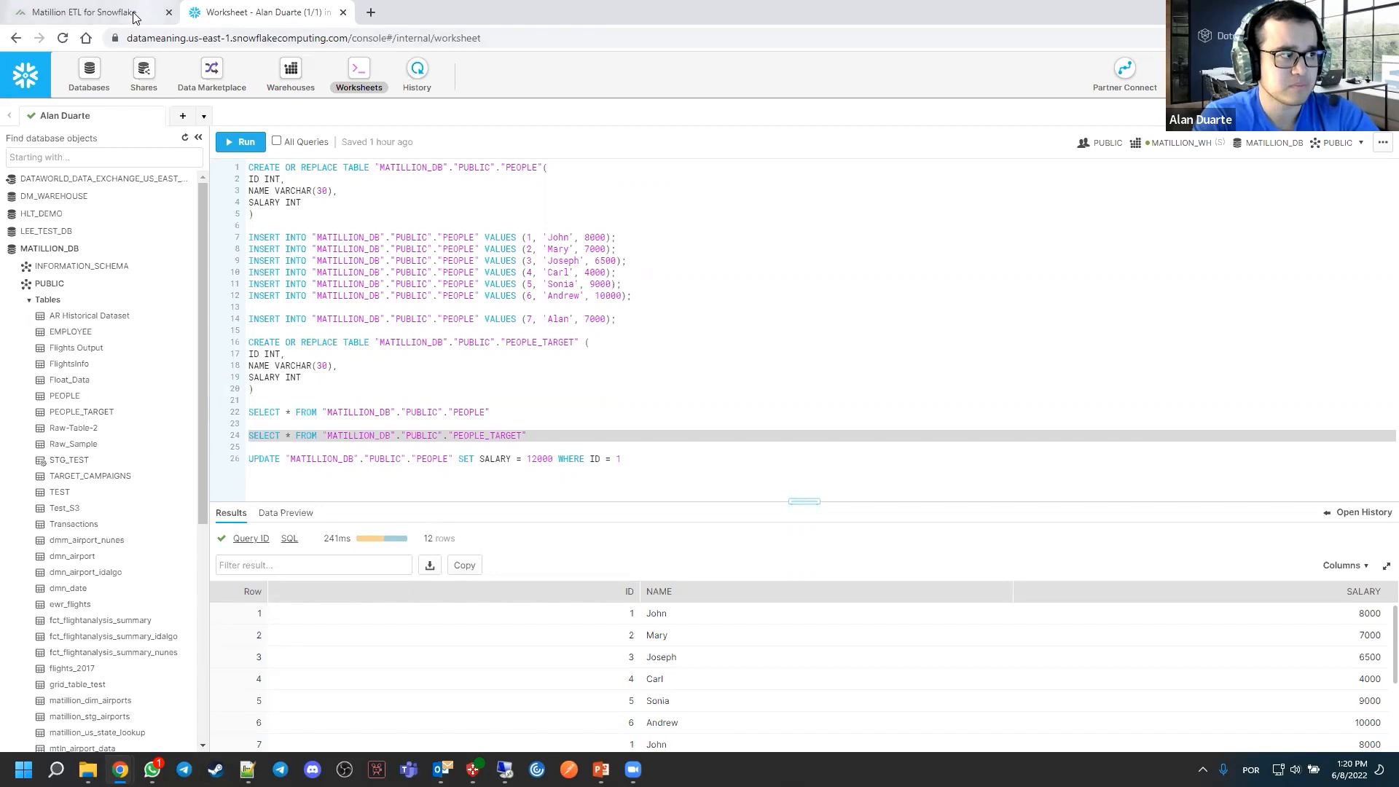
{"action": "left_click_drag", "start_coordinate": [739, 258], "coordinate": [787, 260]}
{"action": "left_click", "coordinate": [644, 271]}
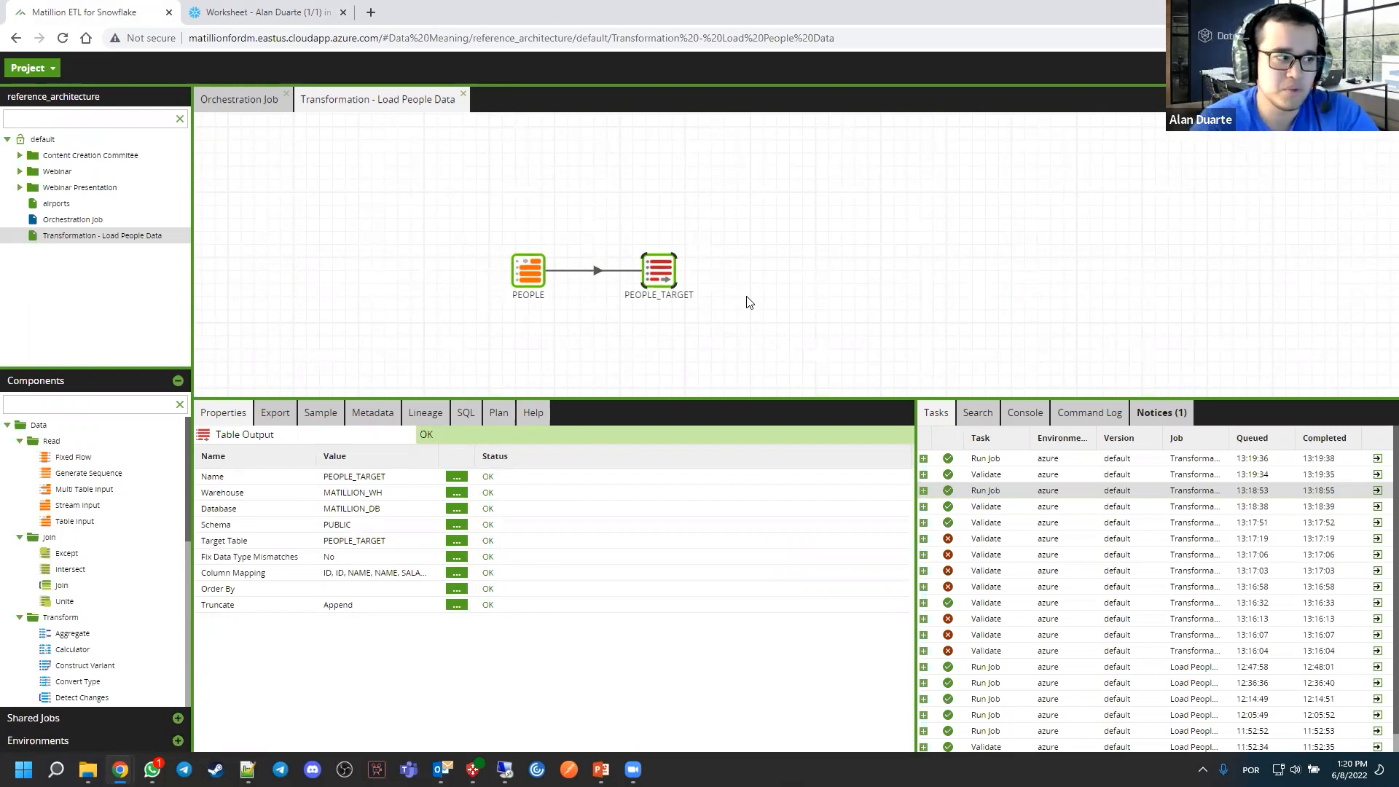
{"action": "scroll", "coordinate": [112, 596], "scroll_direction": "down", "scroll_amount": 7}
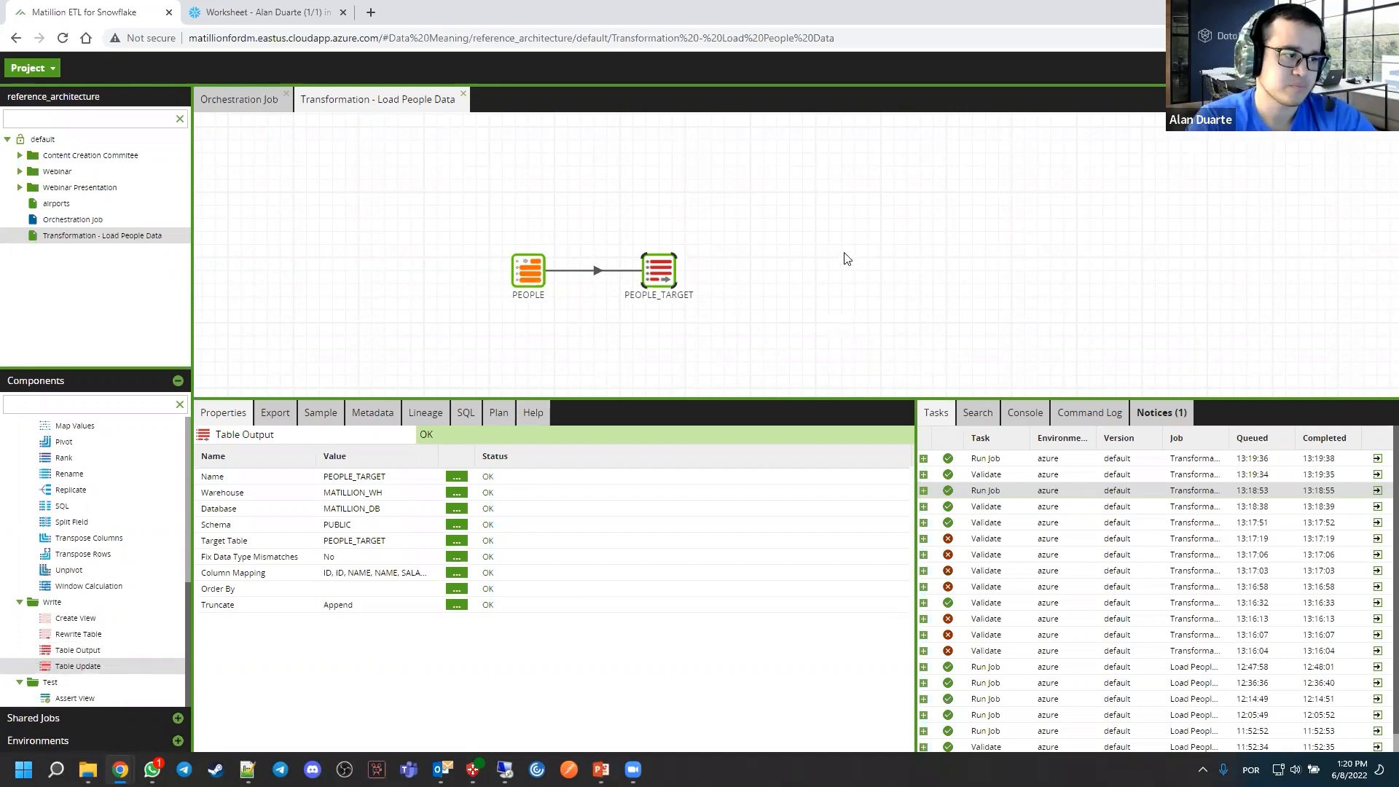
{"action": "left_click", "coordinate": [769, 195]}
{"action": "left_click", "coordinate": [666, 261]}
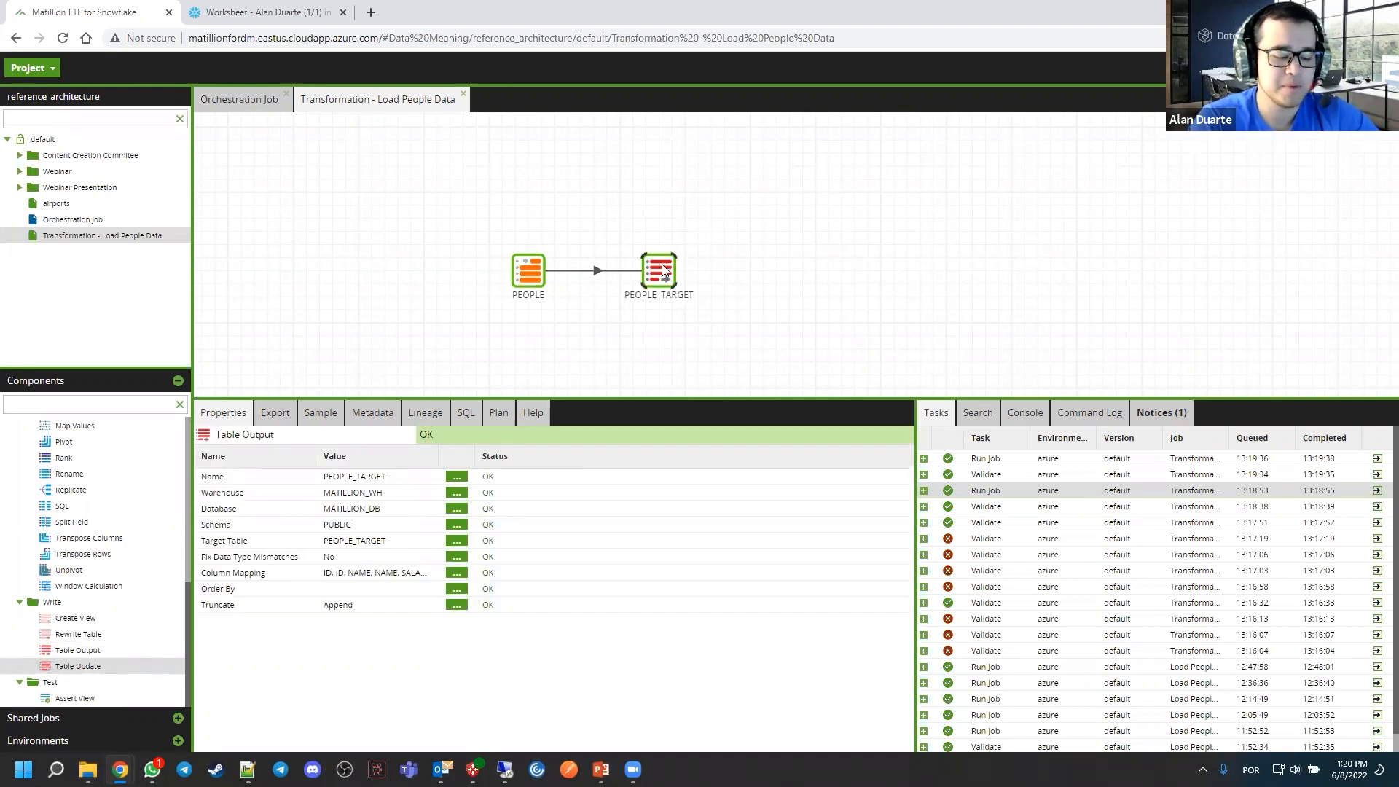
{"action": "key", "text": "Delete"}
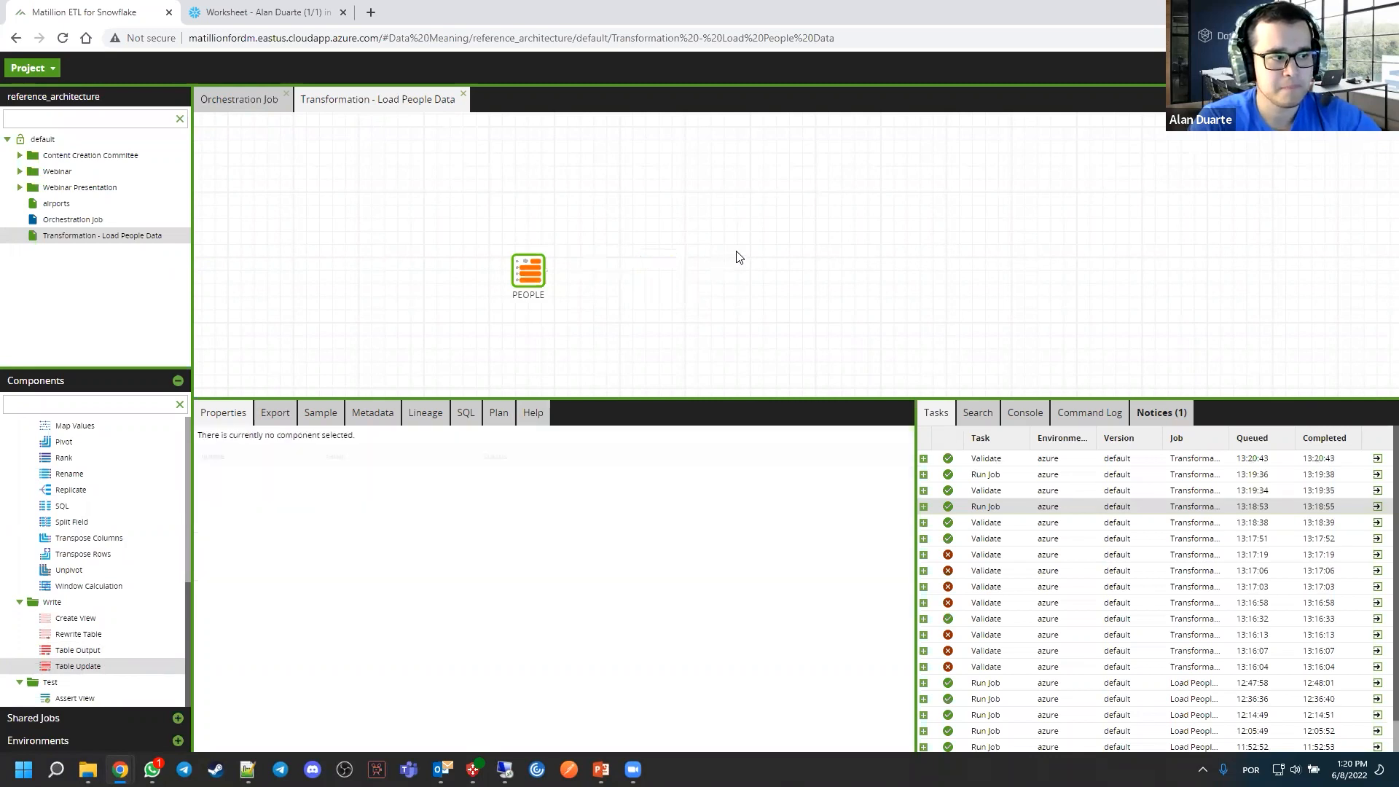
{"action": "left_click_drag", "start_coordinate": [73, 672], "coordinate": [646, 303]}
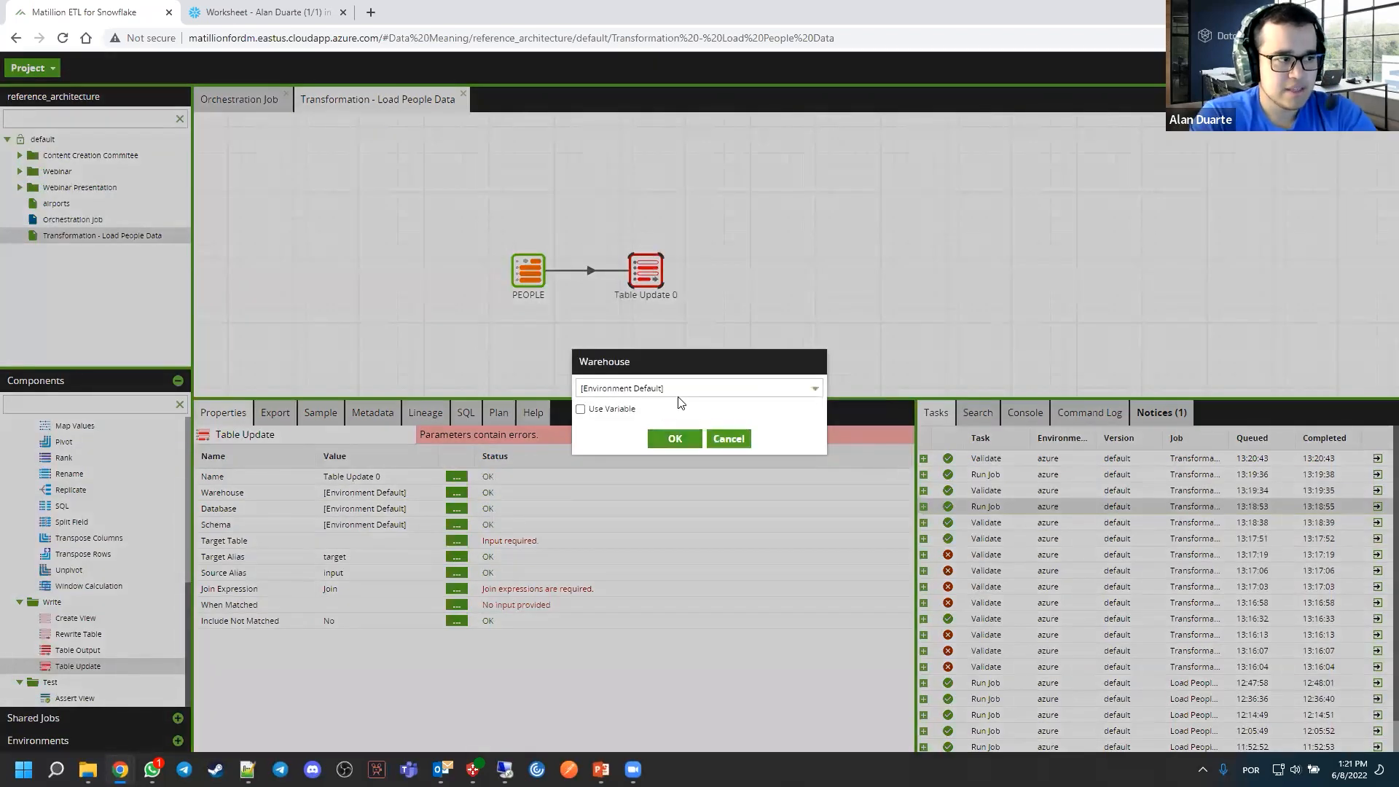
Set the Table Update component's Warehouse to MATILLION_WH and its Database to MATILLION_DB
{"action": "left_click", "coordinate": [674, 390]}
{"action": "left_click", "coordinate": [628, 482]}
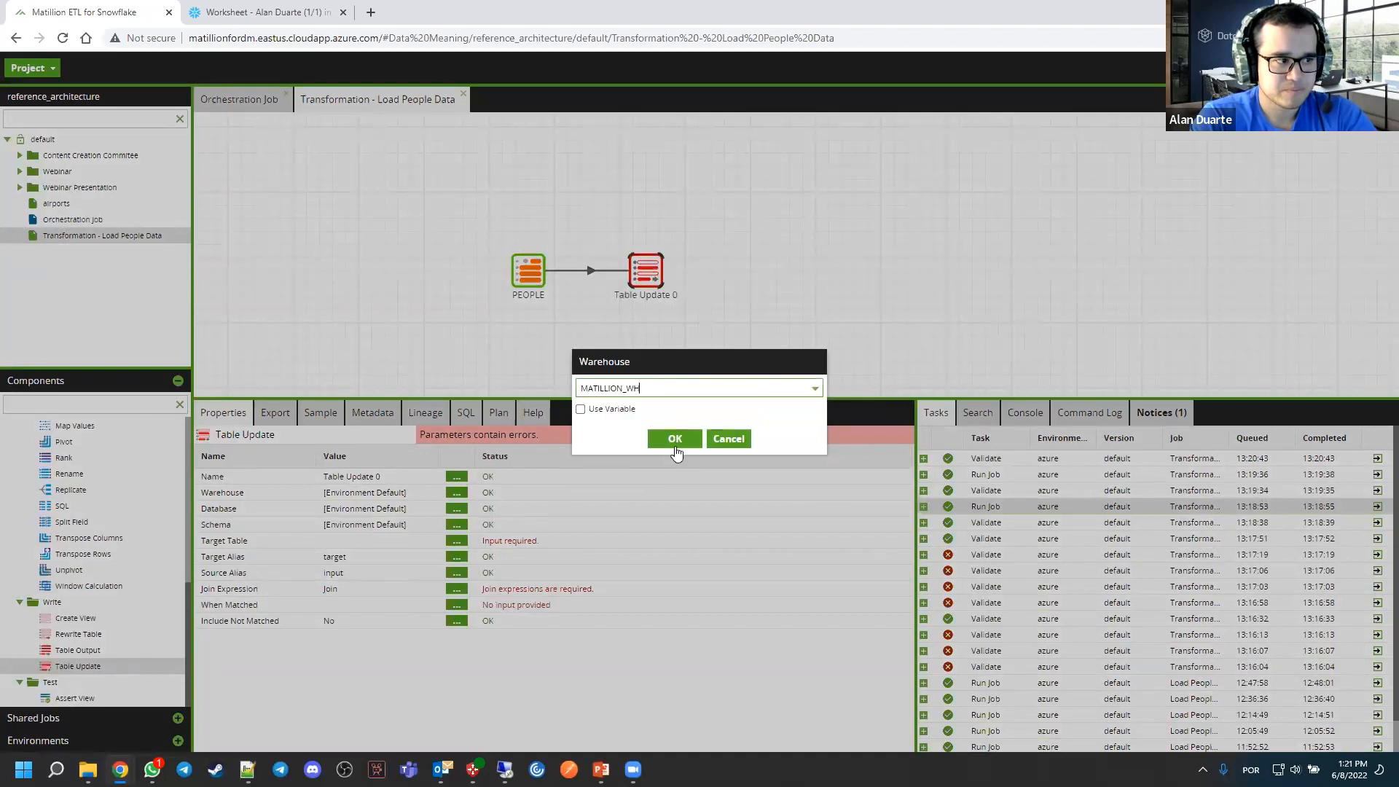
{"action": "left_click", "coordinate": [673, 438]}
{"action": "left_click", "coordinate": [456, 509]}
{"action": "left_click", "coordinate": [683, 388]}
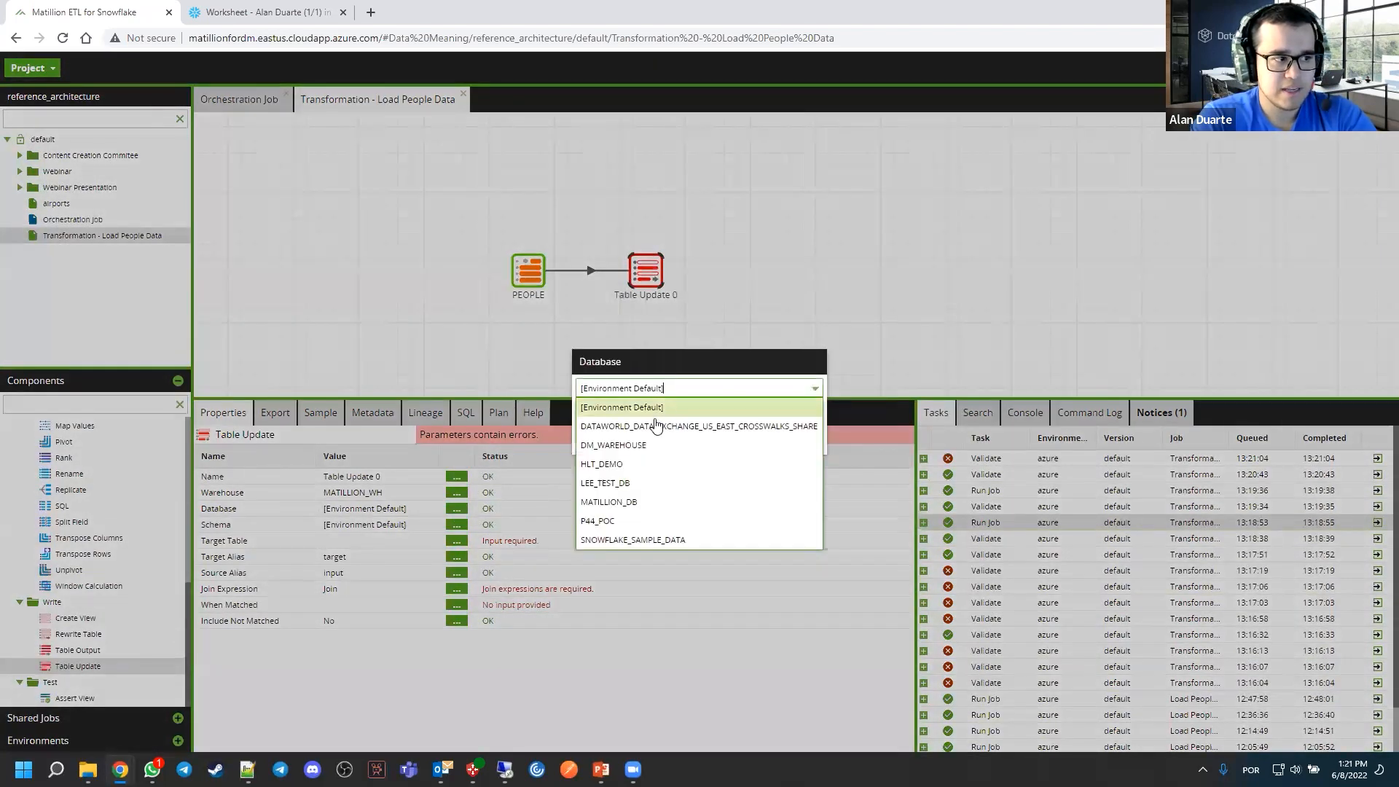
{"action": "left_click", "coordinate": [679, 452]}
{"action": "left_click", "coordinate": [674, 438]}
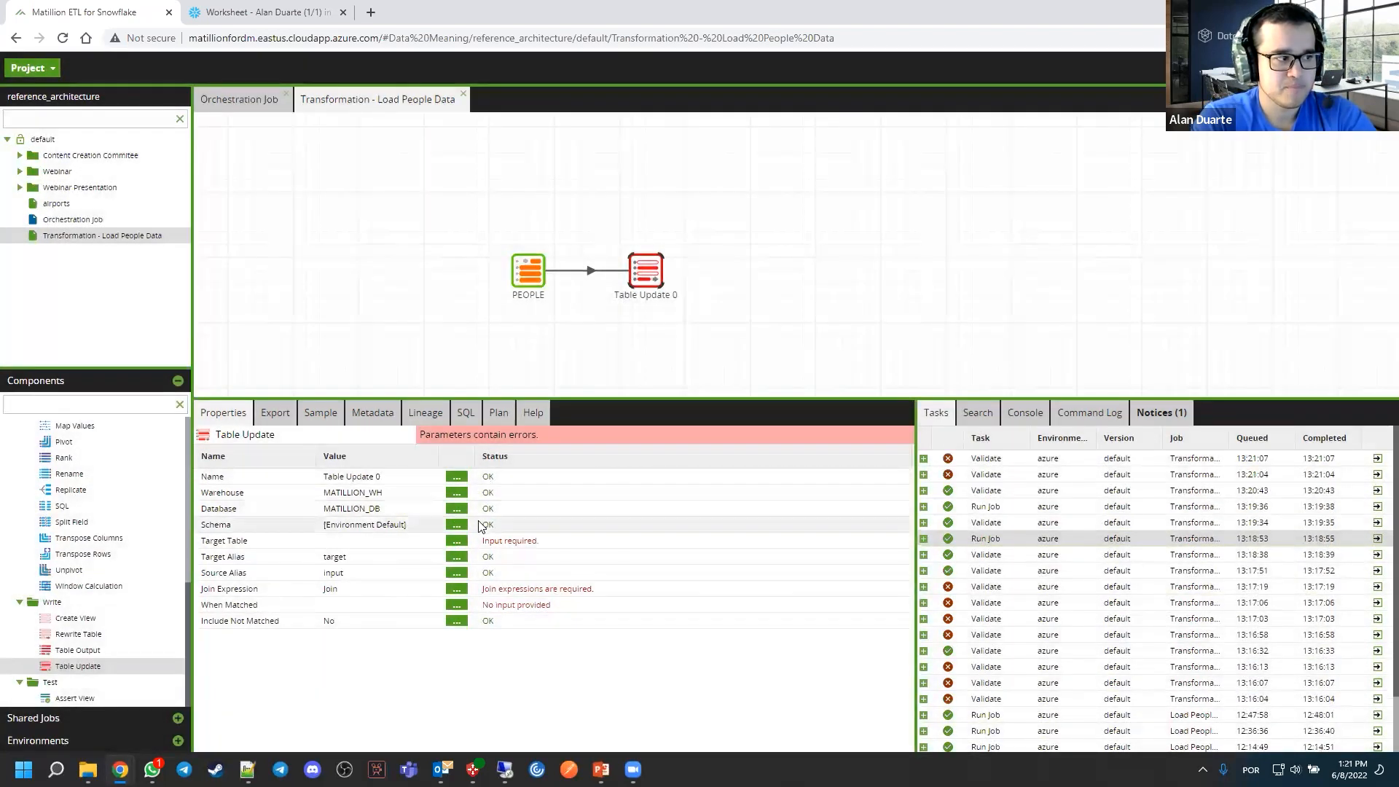
Set the Table Update component's Schema to PUBLIC and its Target Table to PEOPLE_TARGET
{"action": "left_click", "coordinate": [456, 524]}
{"action": "left_click", "coordinate": [681, 388]}
{"action": "left_click", "coordinate": [664, 425]}
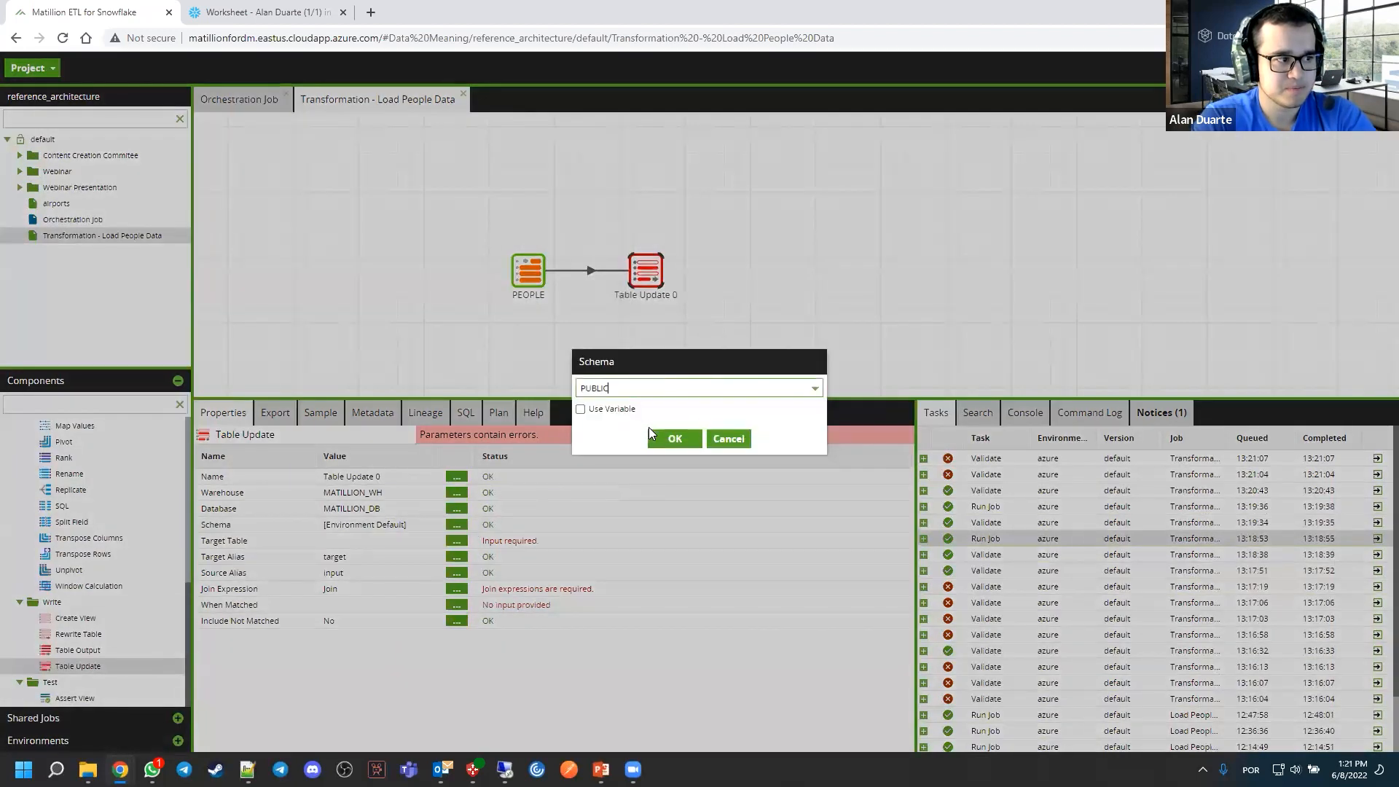
{"action": "left_click", "coordinate": [674, 439]}
{"action": "left_click", "coordinate": [457, 541]}
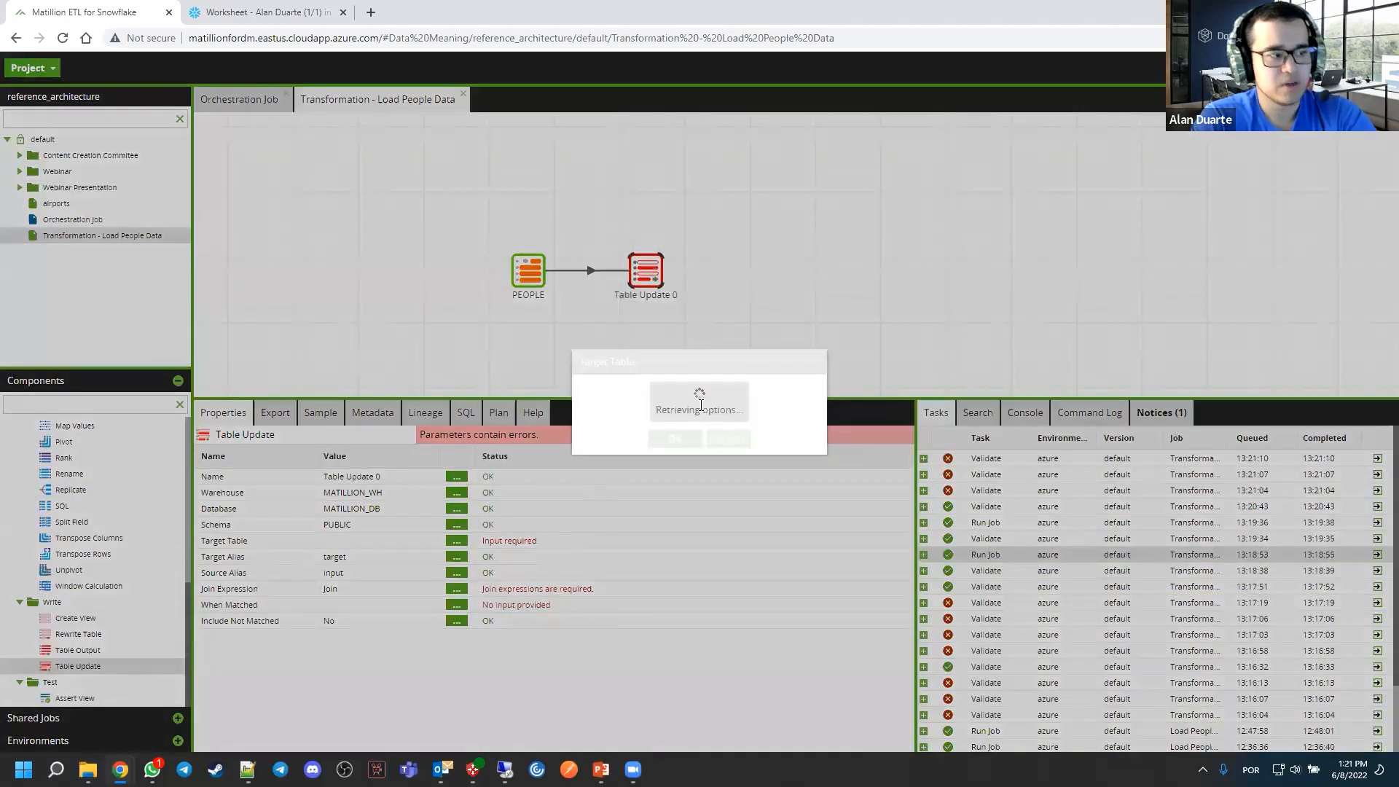
{"action": "left_click", "coordinate": [704, 387]}
{"action": "type", "text": "peop"}
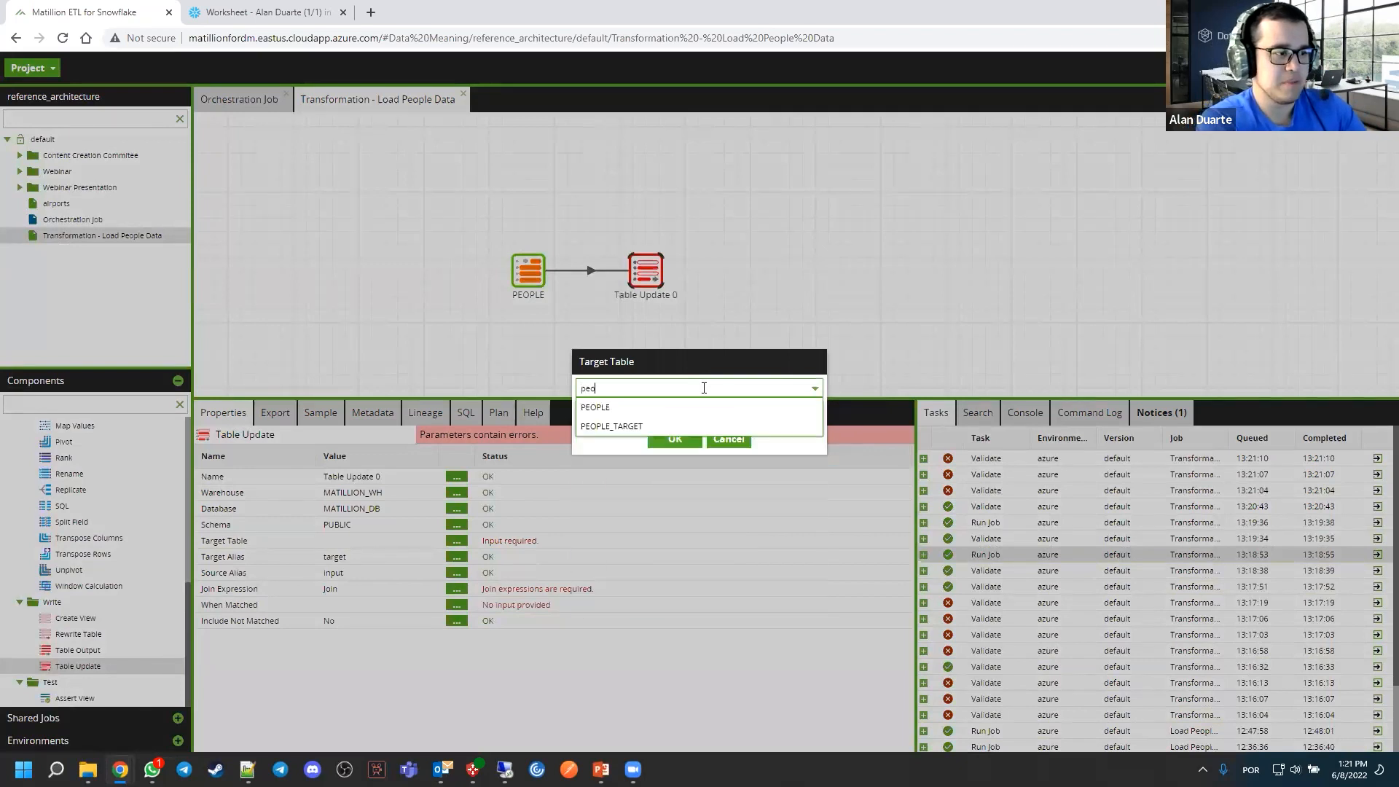
{"action": "left_click", "coordinate": [615, 427]}
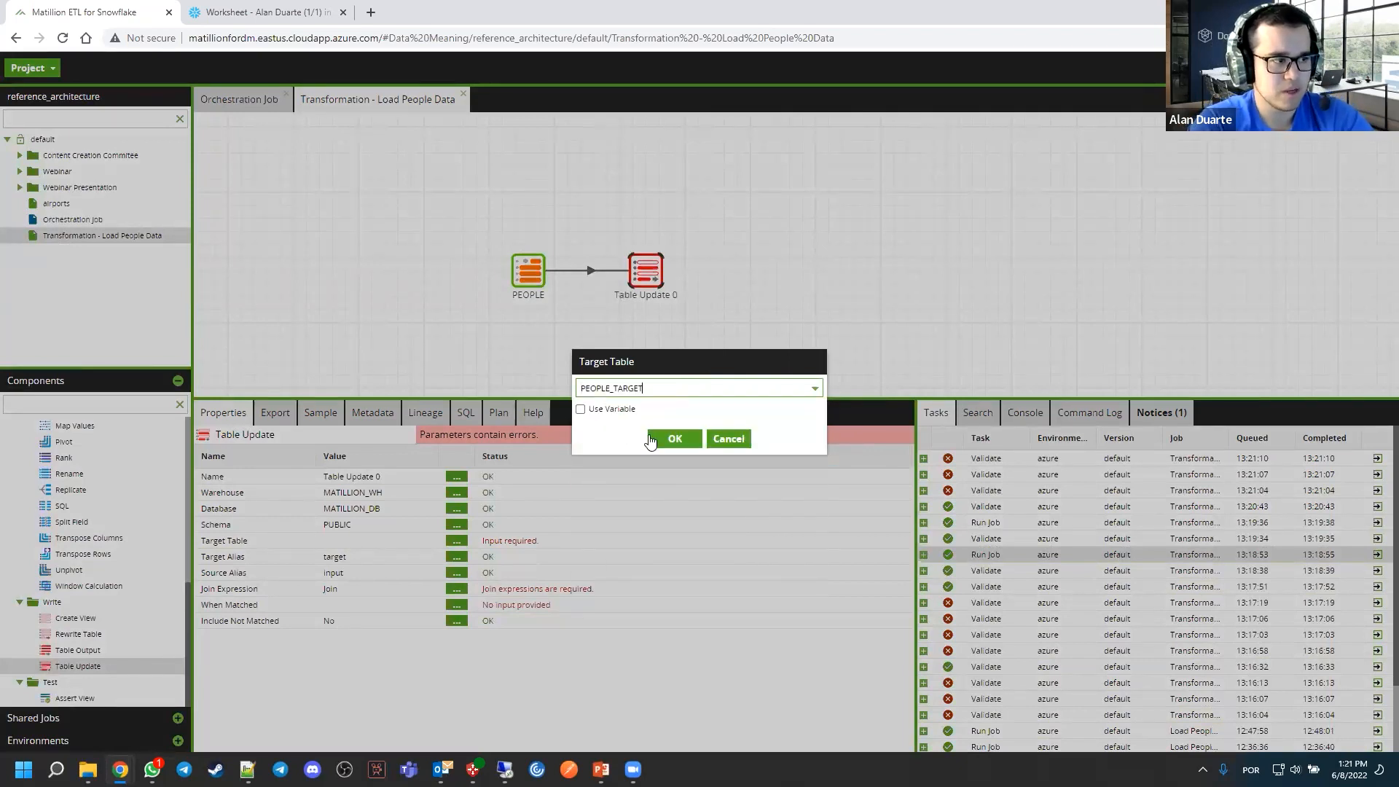
{"action": "left_click", "coordinate": [655, 438]}
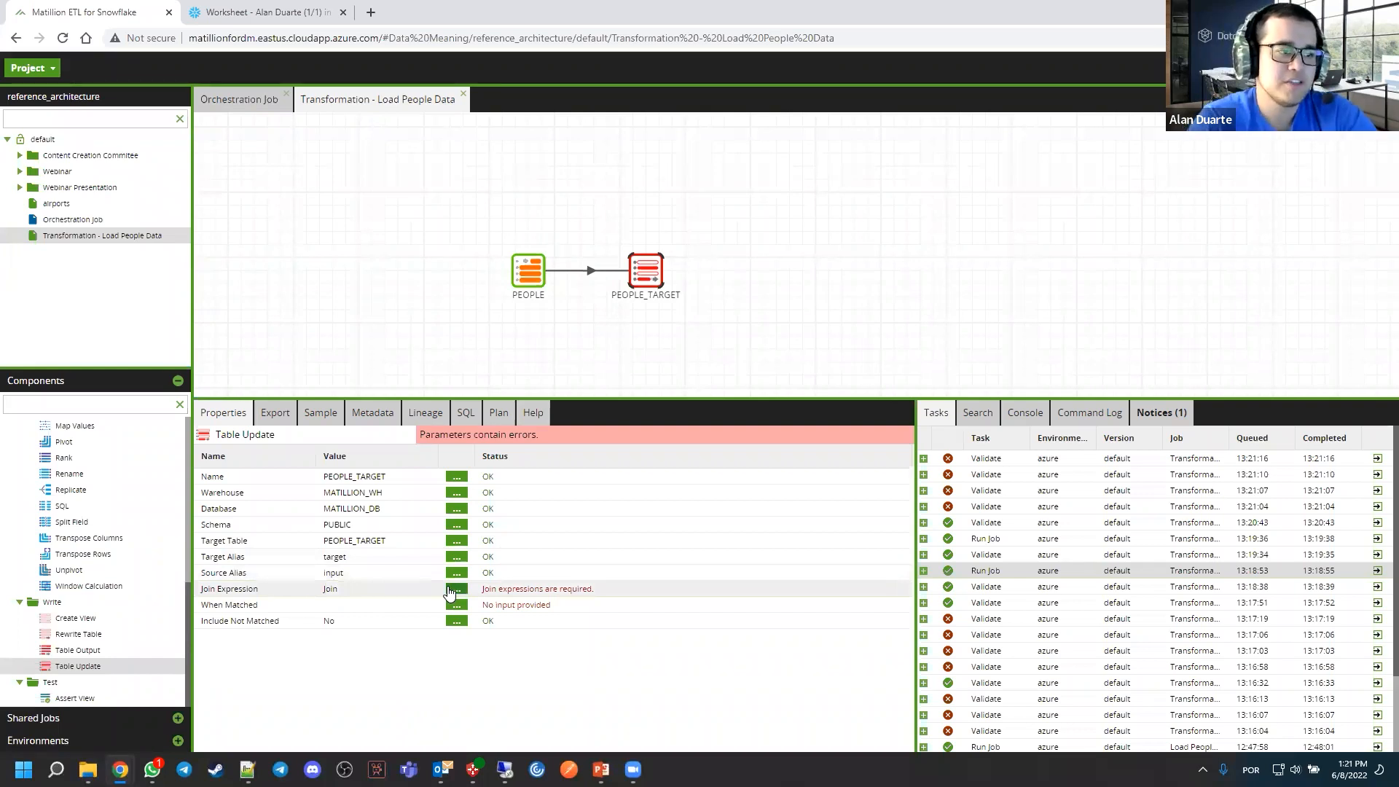
Switch to the Snowflake worksheet, examine the ID column definition, and run the PEOPLE SELECT query to inspect the ID values
{"action": "left_click", "coordinate": [291, 19]}
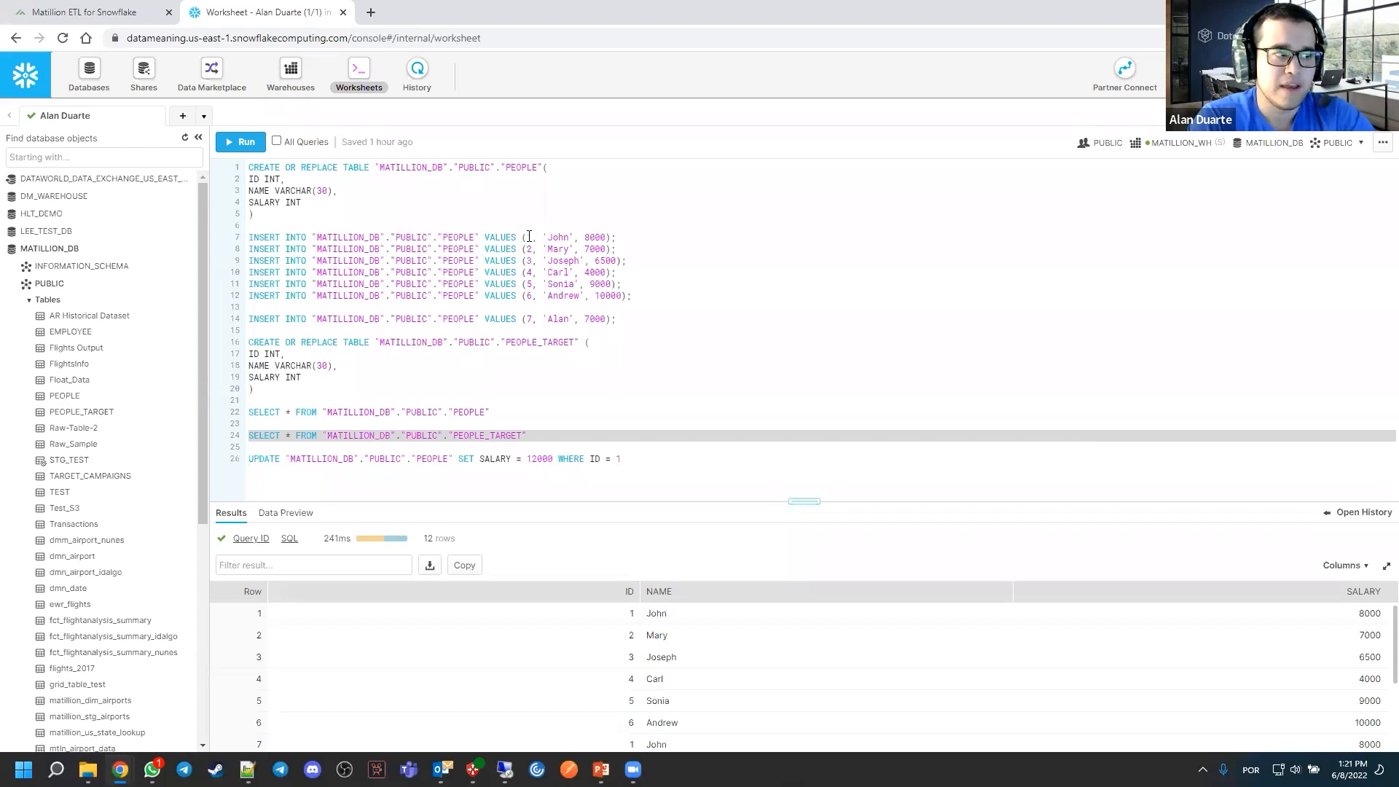
{"action": "left_click", "coordinate": [250, 180]}
{"action": "triple_click", "coordinate": [253, 180]}
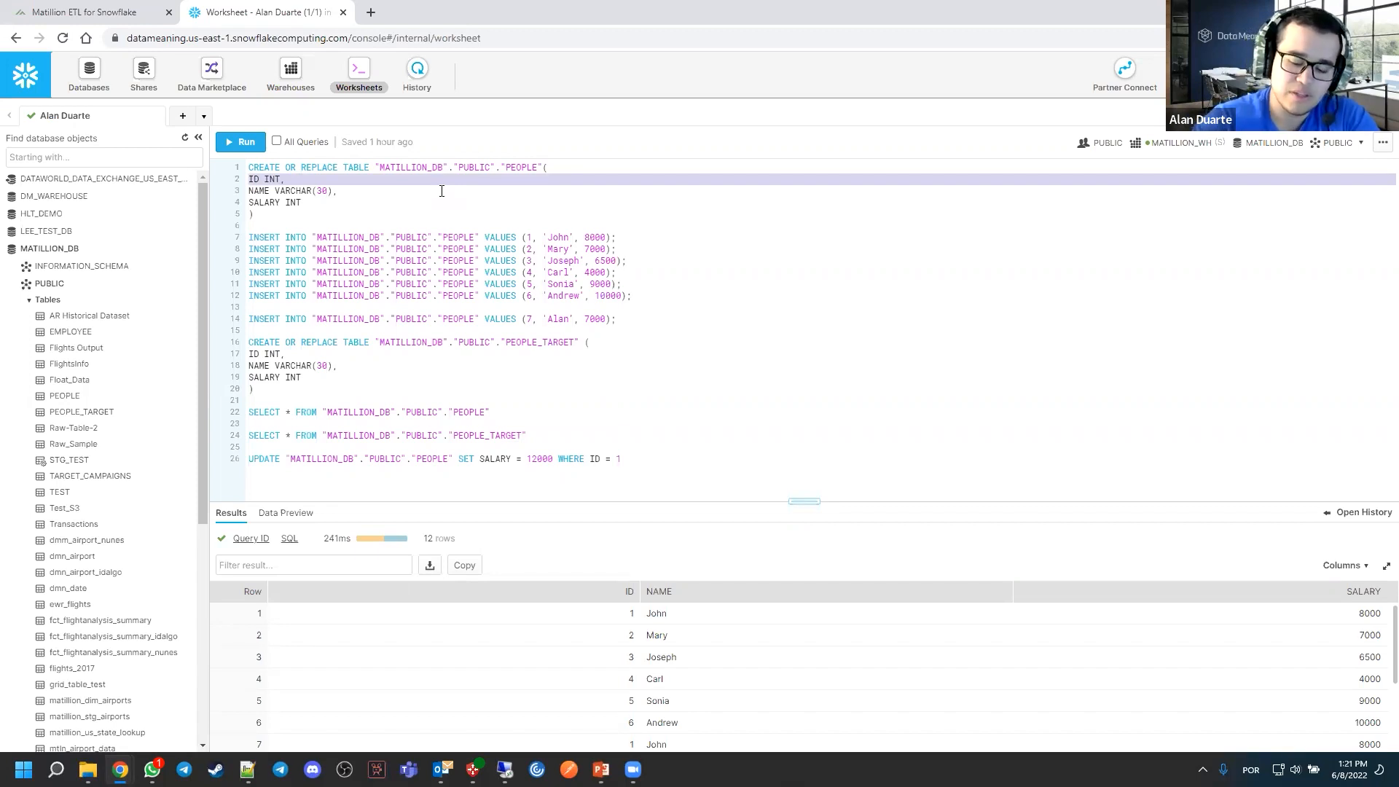
{"action": "left_click", "coordinate": [543, 247]}
{"action": "triple_click", "coordinate": [405, 410]}
{"action": "key", "text": "ctrl+Return"}
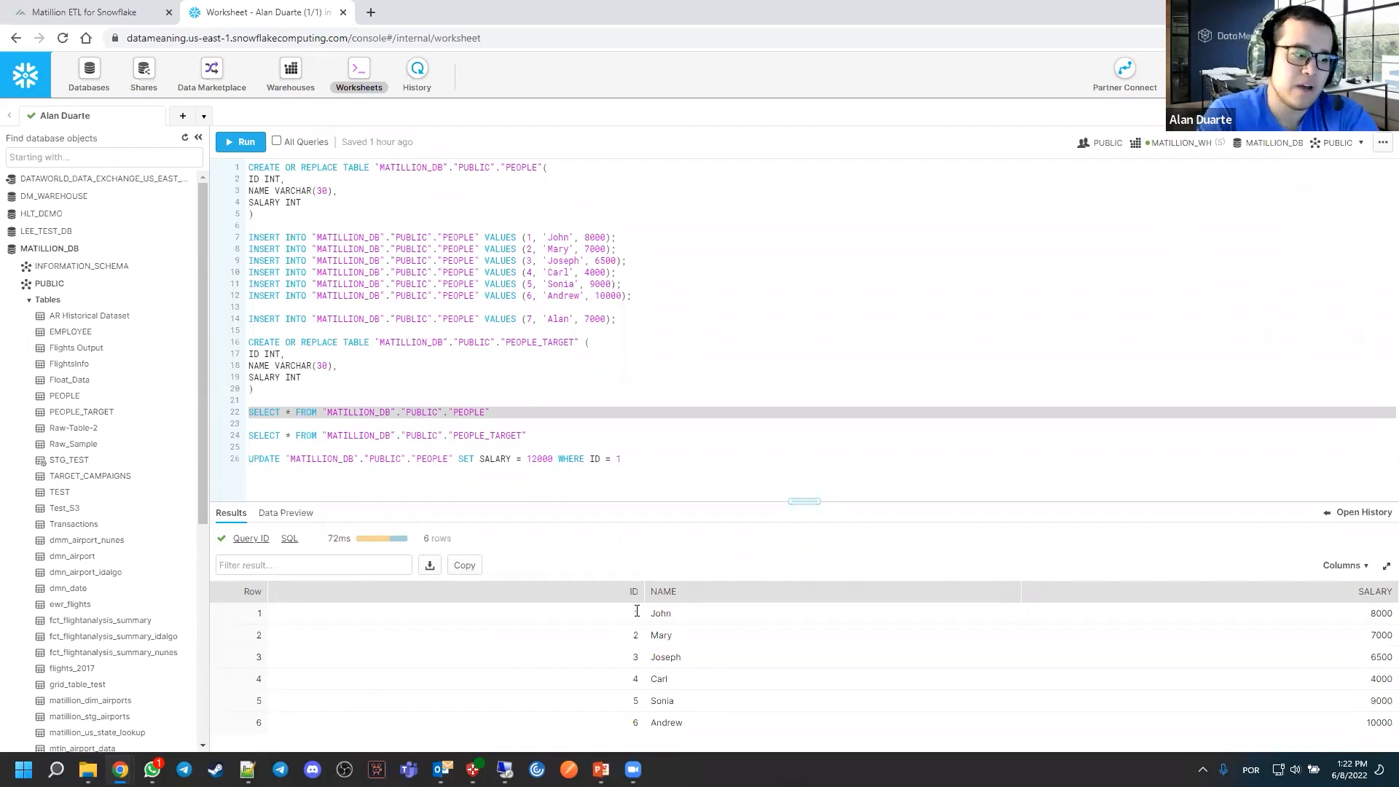
{"action": "left_click_drag", "start_coordinate": [627, 615], "coordinate": [647, 619]}
{"action": "left_click", "coordinate": [650, 615]}
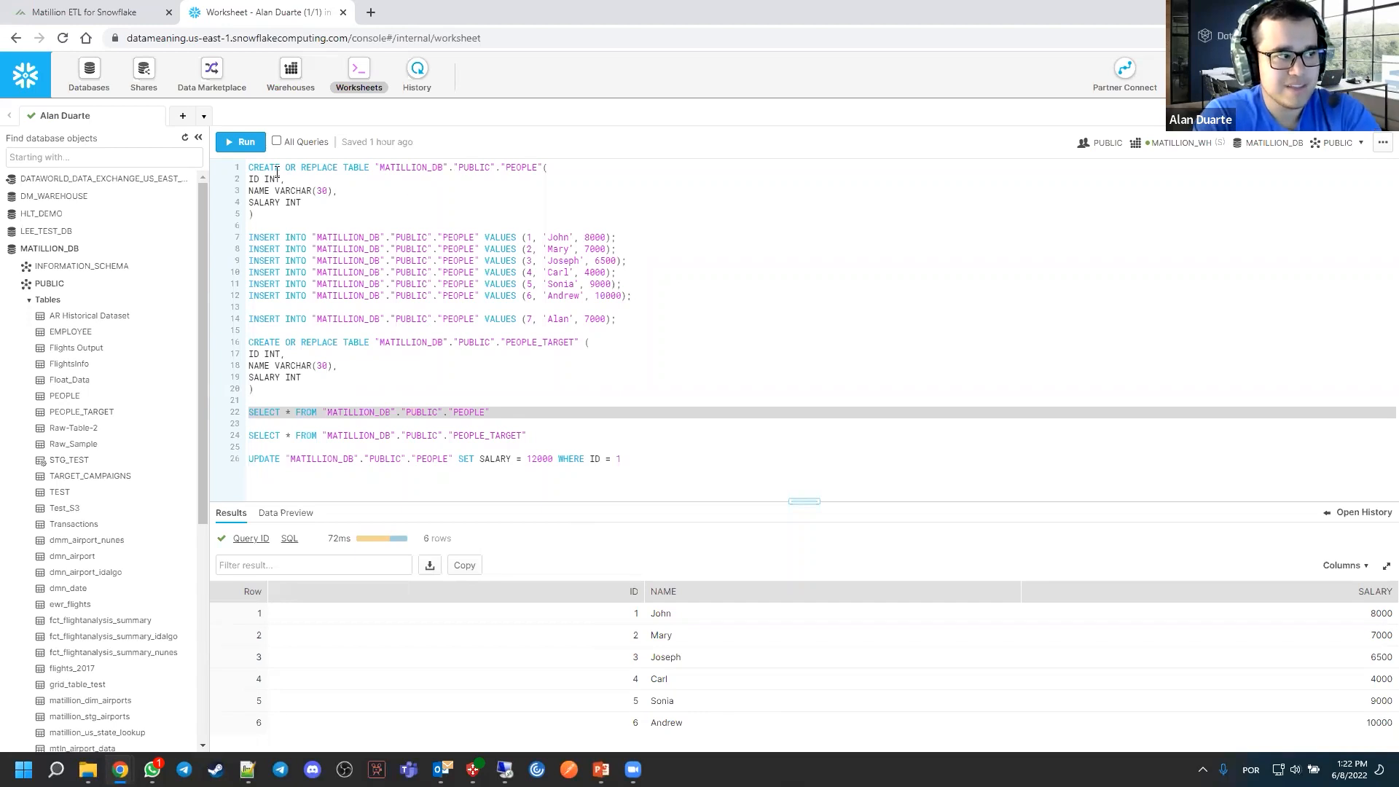
{"action": "left_click", "coordinate": [455, 414]}
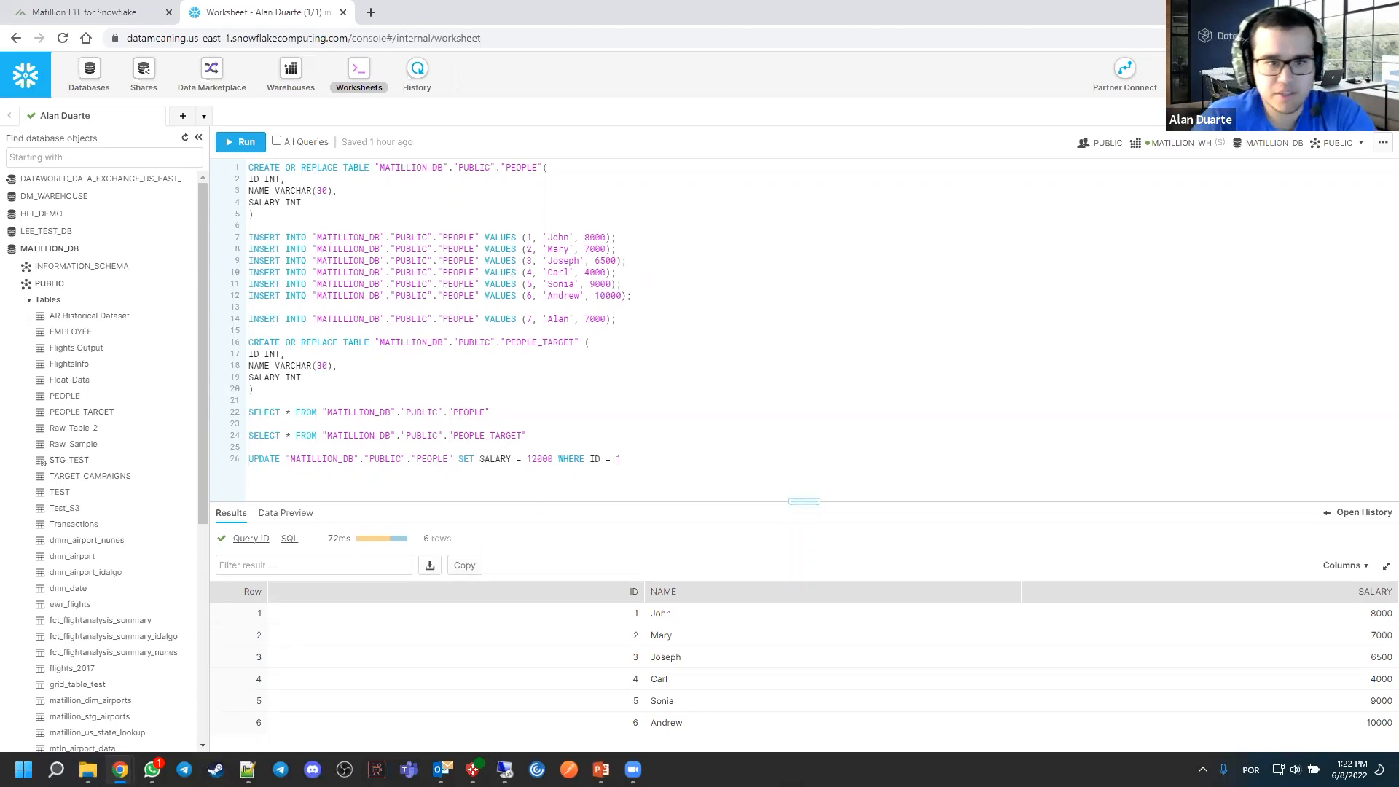
Return to Matillion, set the Table Update's Join Expression to "input"."ID" = "target"."ID", and copy that expression
{"action": "left_click", "coordinate": [90, 17]}
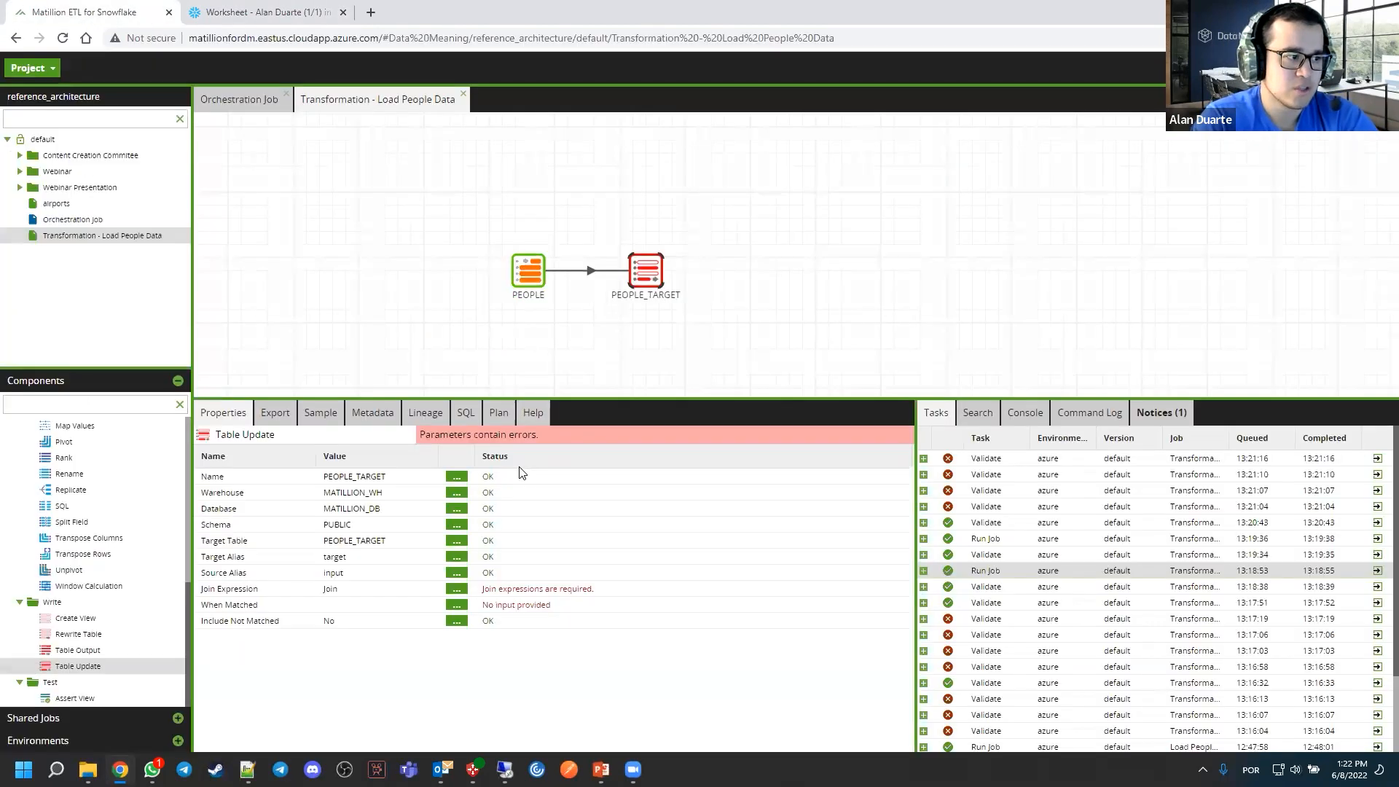
{"action": "left_click", "coordinate": [457, 590]}
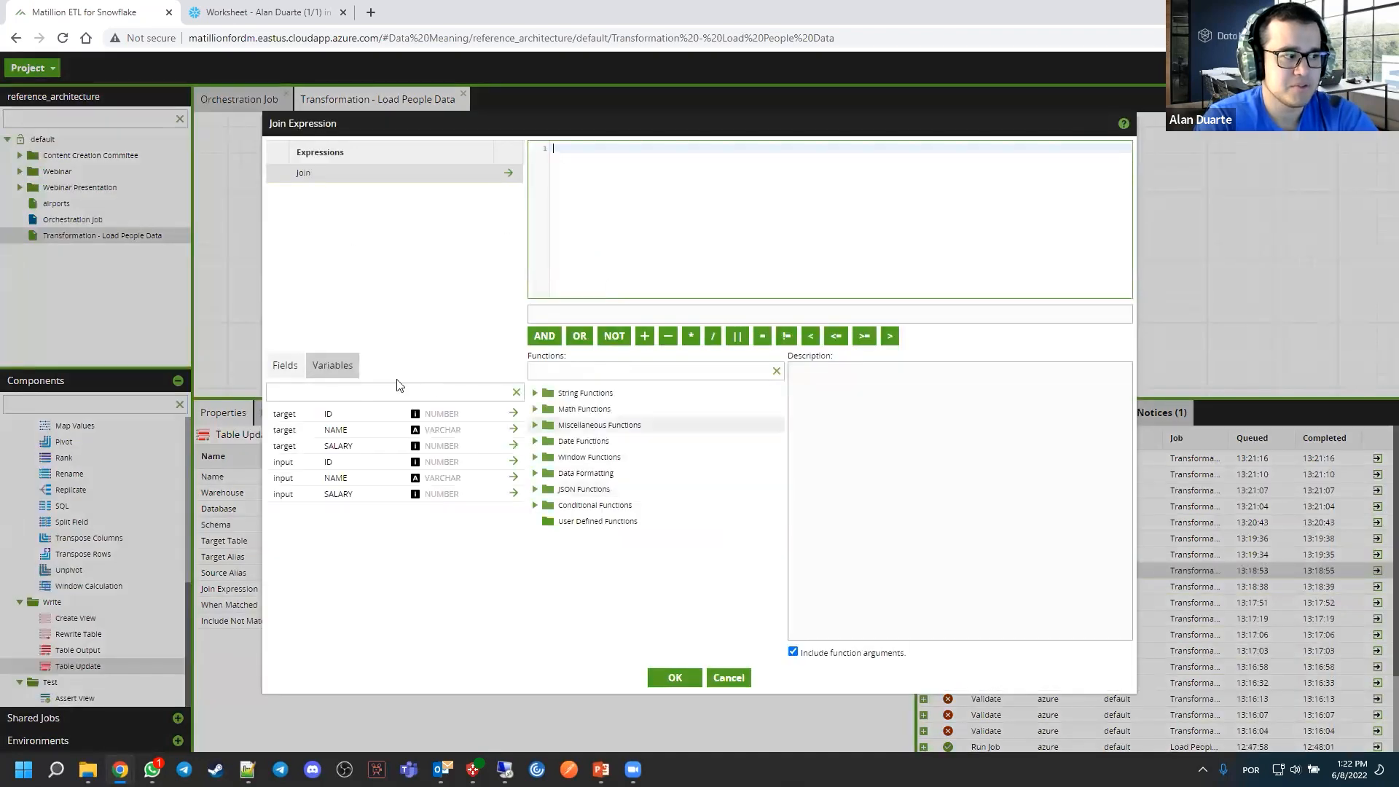
{"action": "double_click", "coordinate": [342, 466]}
{"action": "type", "text": "="}
{"action": "double_click", "coordinate": [328, 414]}
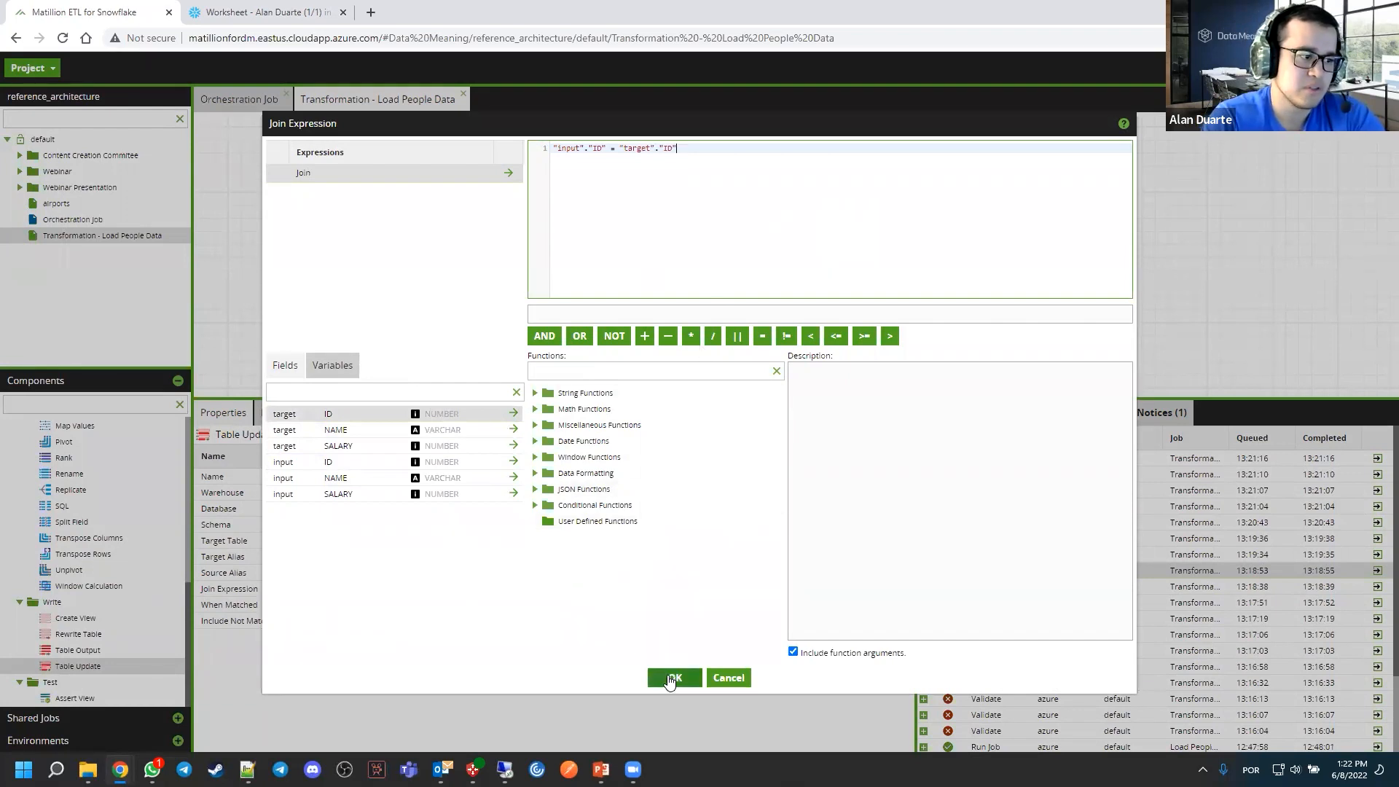
{"action": "key", "text": "ctrl+a"}
{"action": "key", "text": "ctrl+c"}
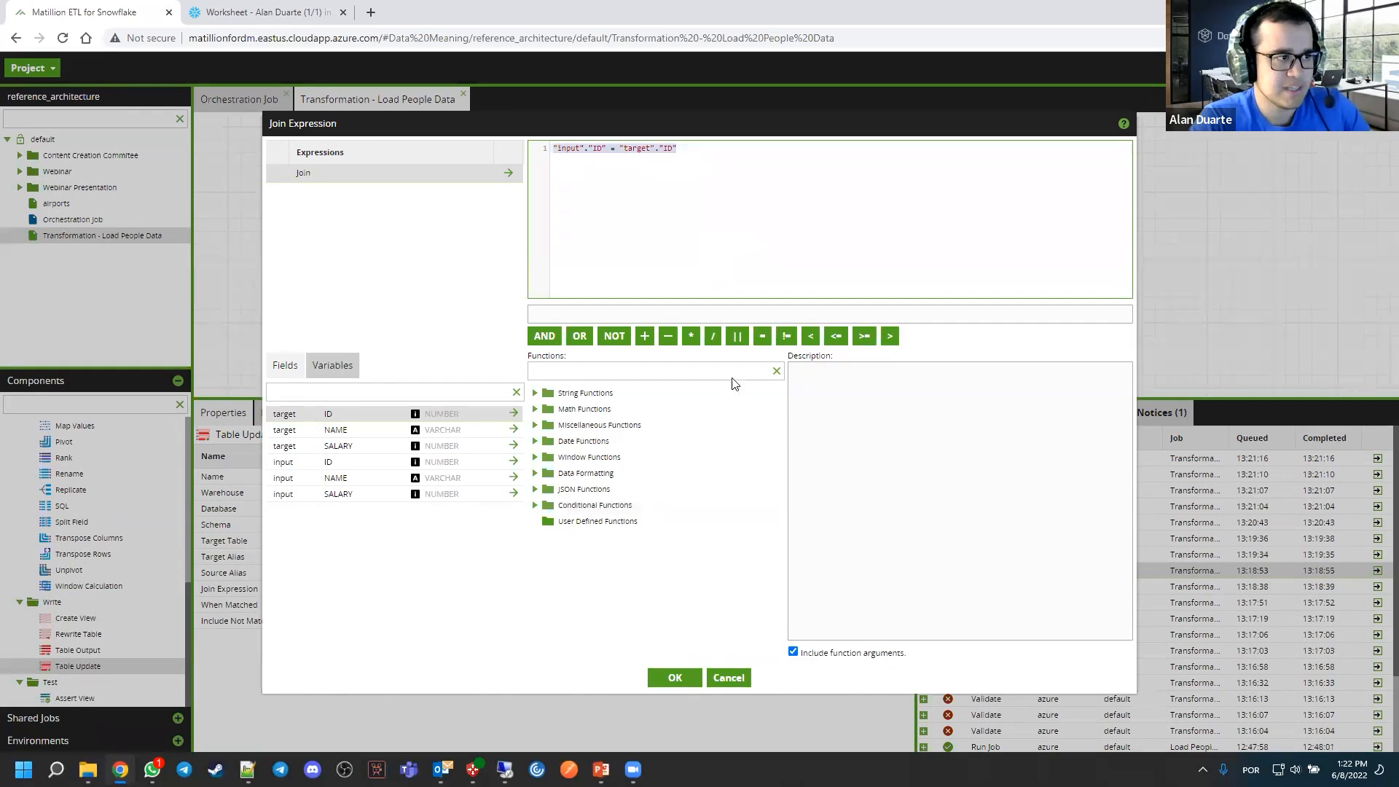
{"action": "left_click", "coordinate": [676, 679]}
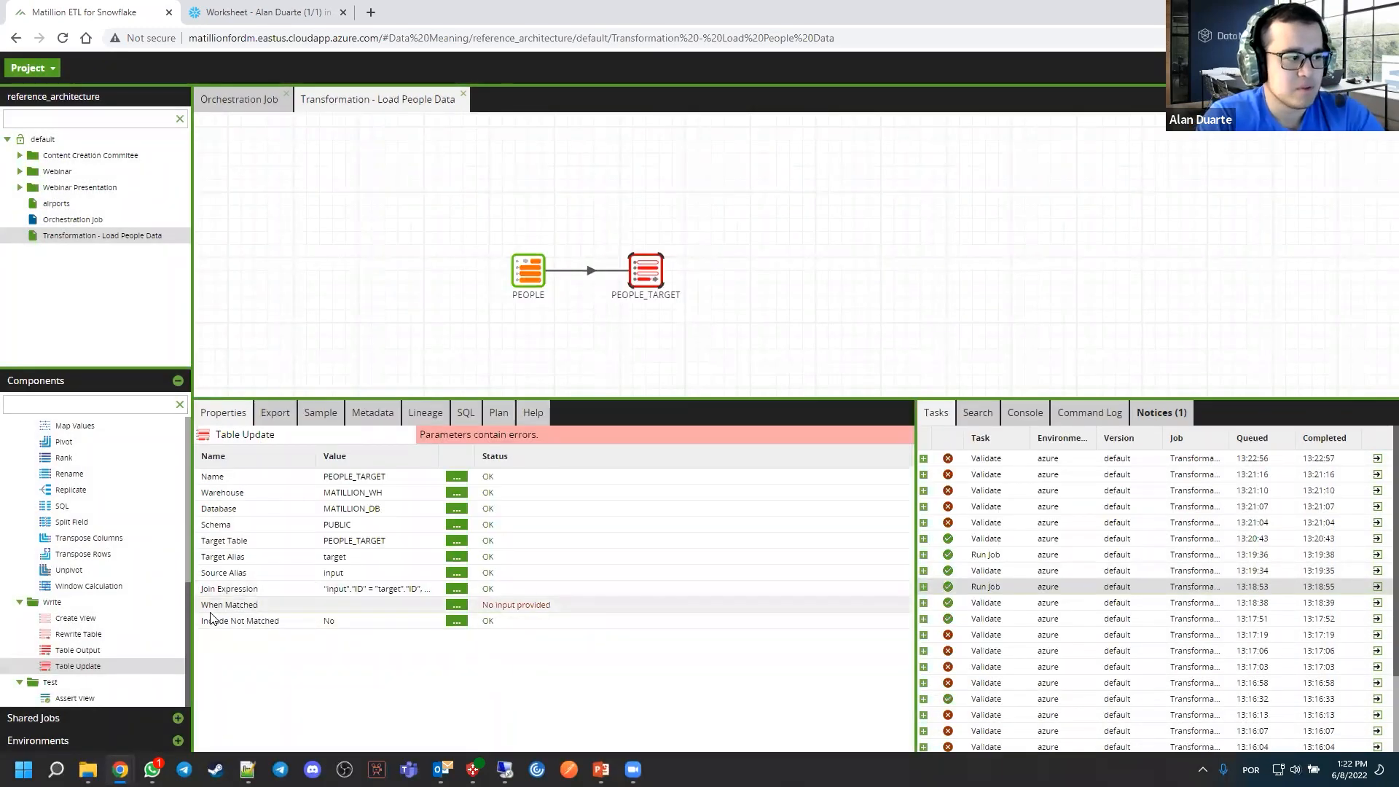
Add a When Matched case "input"."ID" = "target"."ID" with the Update operation to the Table Update component
{"action": "left_click", "coordinate": [456, 604]}
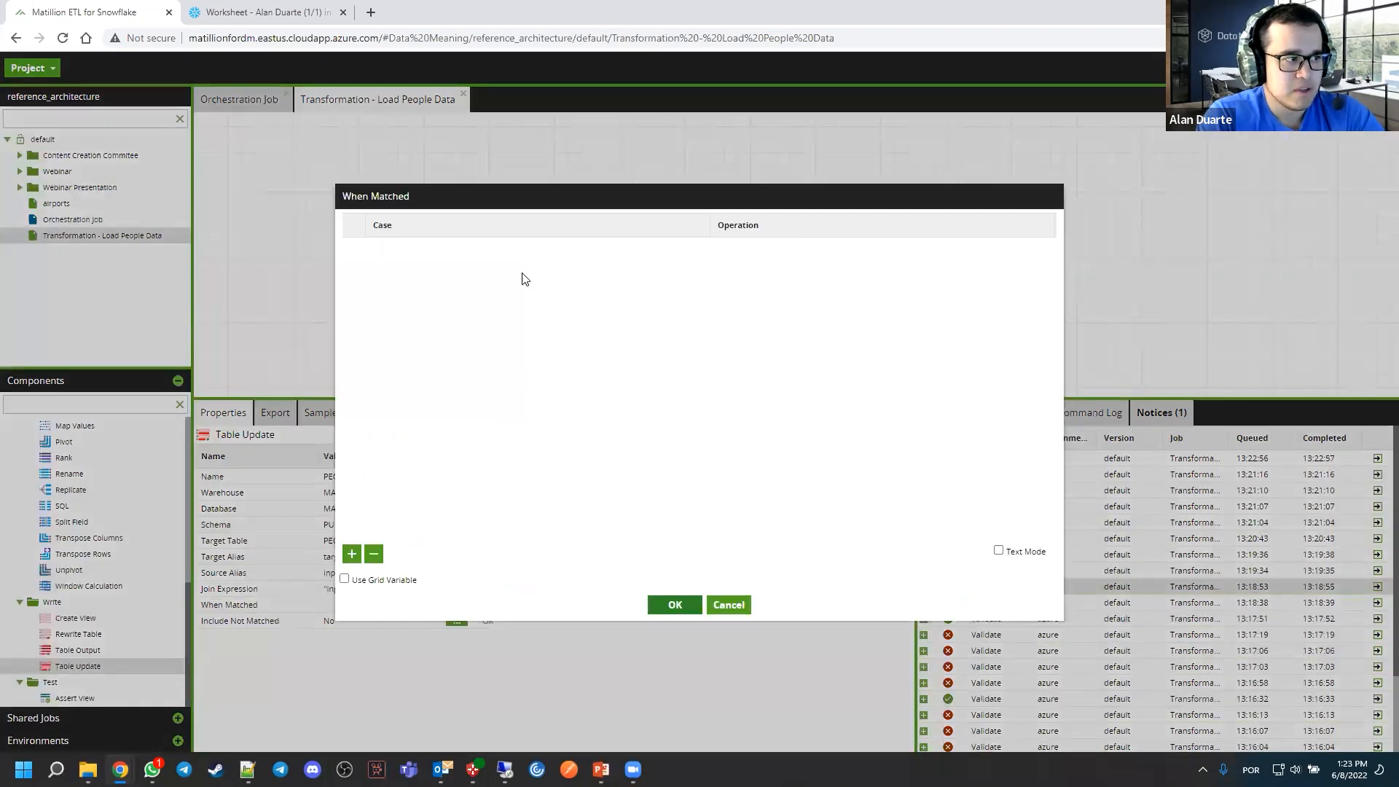
{"action": "left_click", "coordinate": [351, 554]}
{"action": "left_click", "coordinate": [477, 248]}
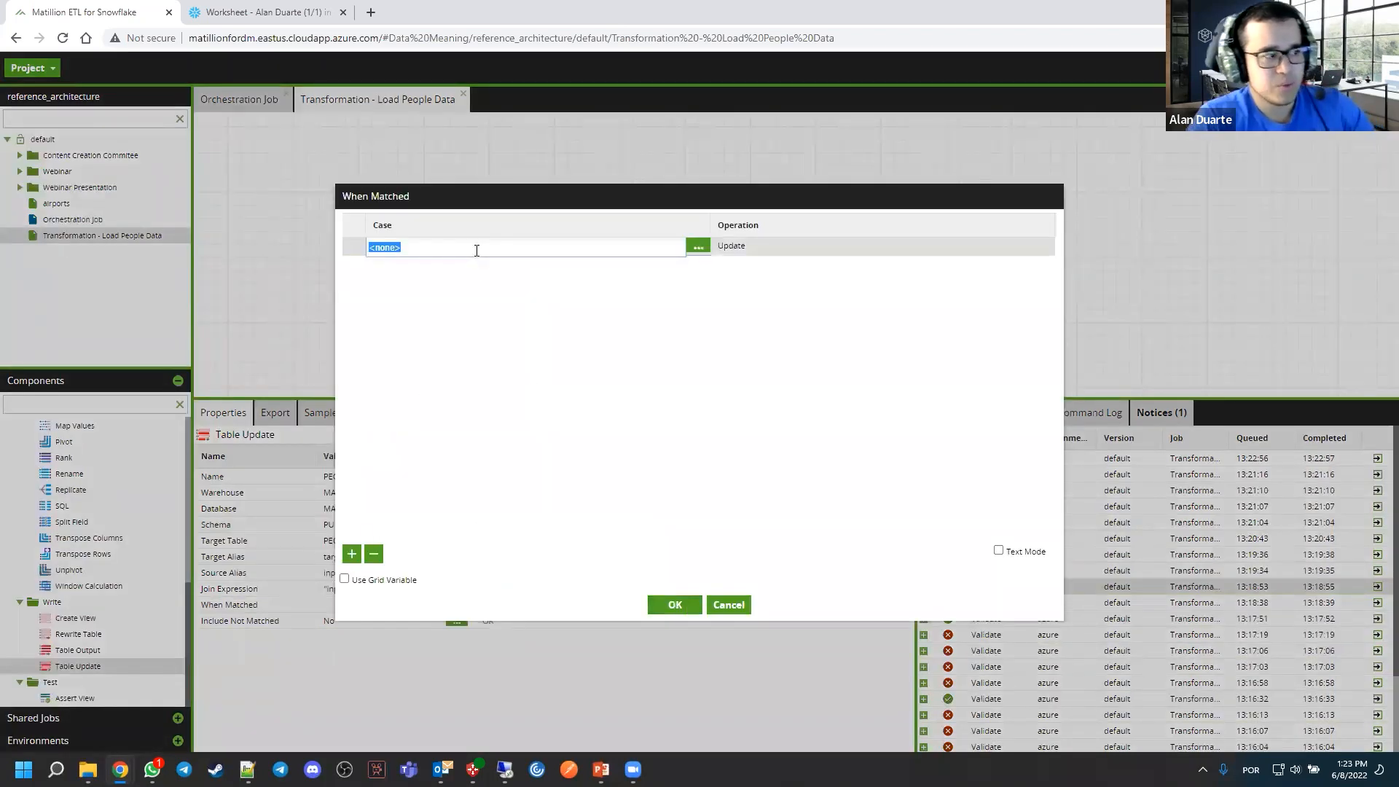
{"action": "key", "text": "ctrl+v"}
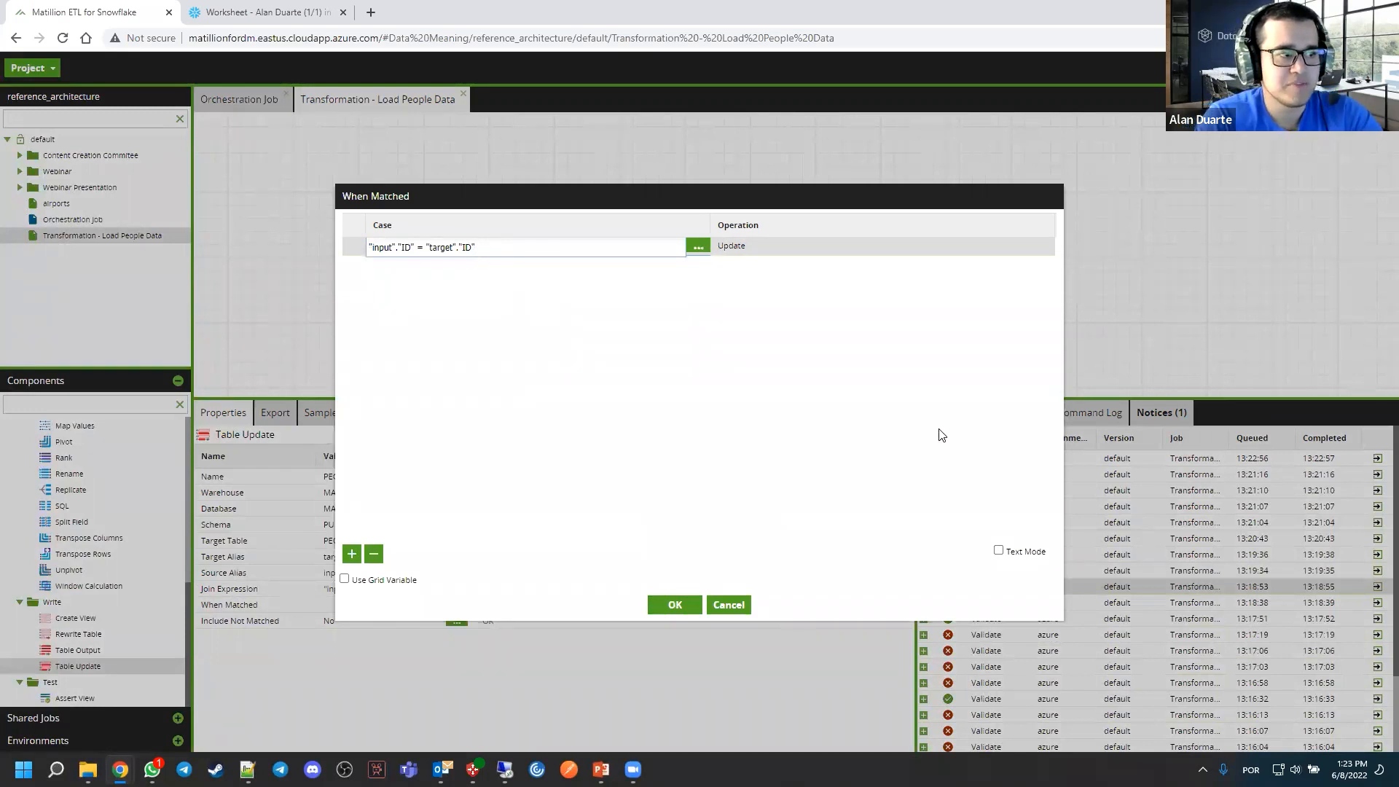
{"action": "left_click", "coordinate": [763, 239]}
{"action": "left_click", "coordinate": [764, 238]}
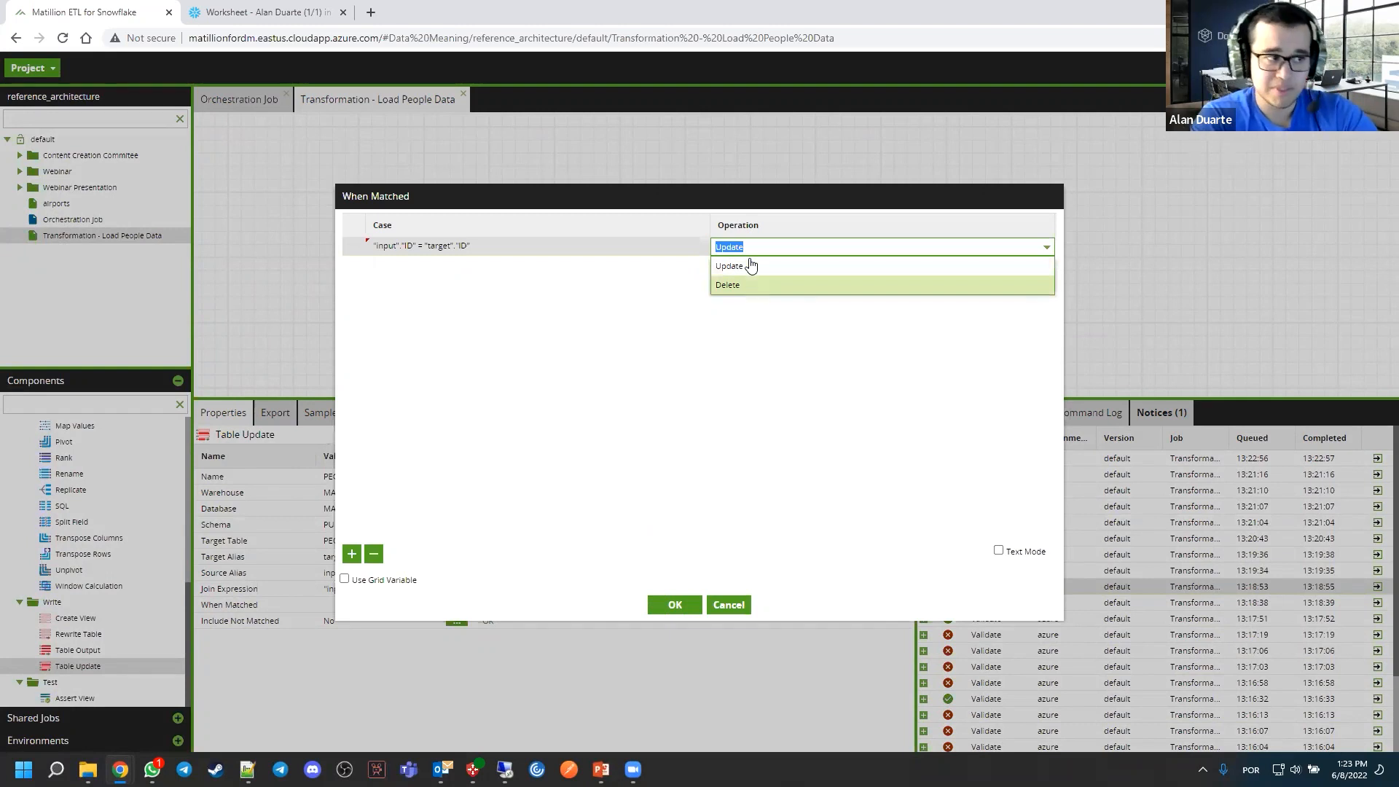
{"action": "left_click", "coordinate": [750, 266]}
{"action": "left_click", "coordinate": [741, 357]}
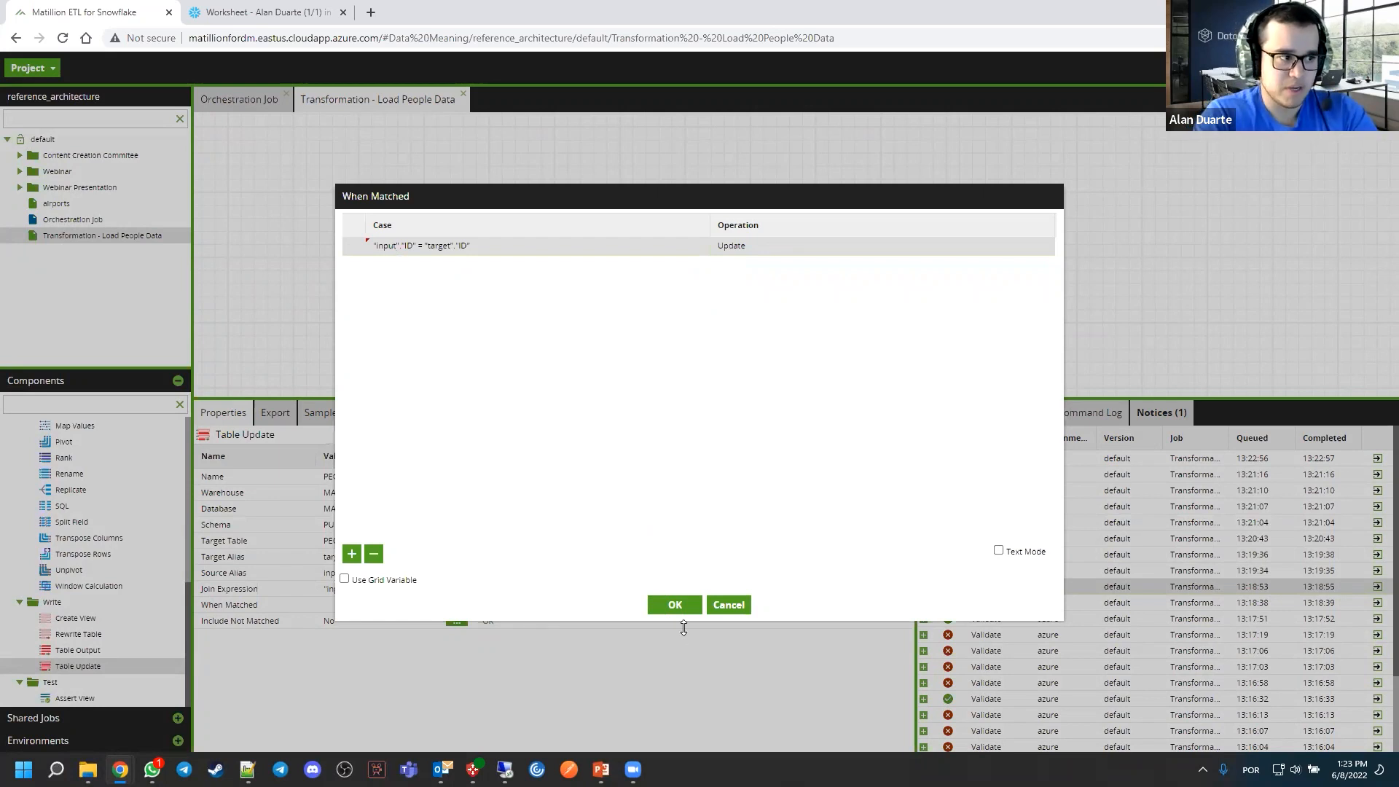
{"action": "left_click", "coordinate": [675, 605]}
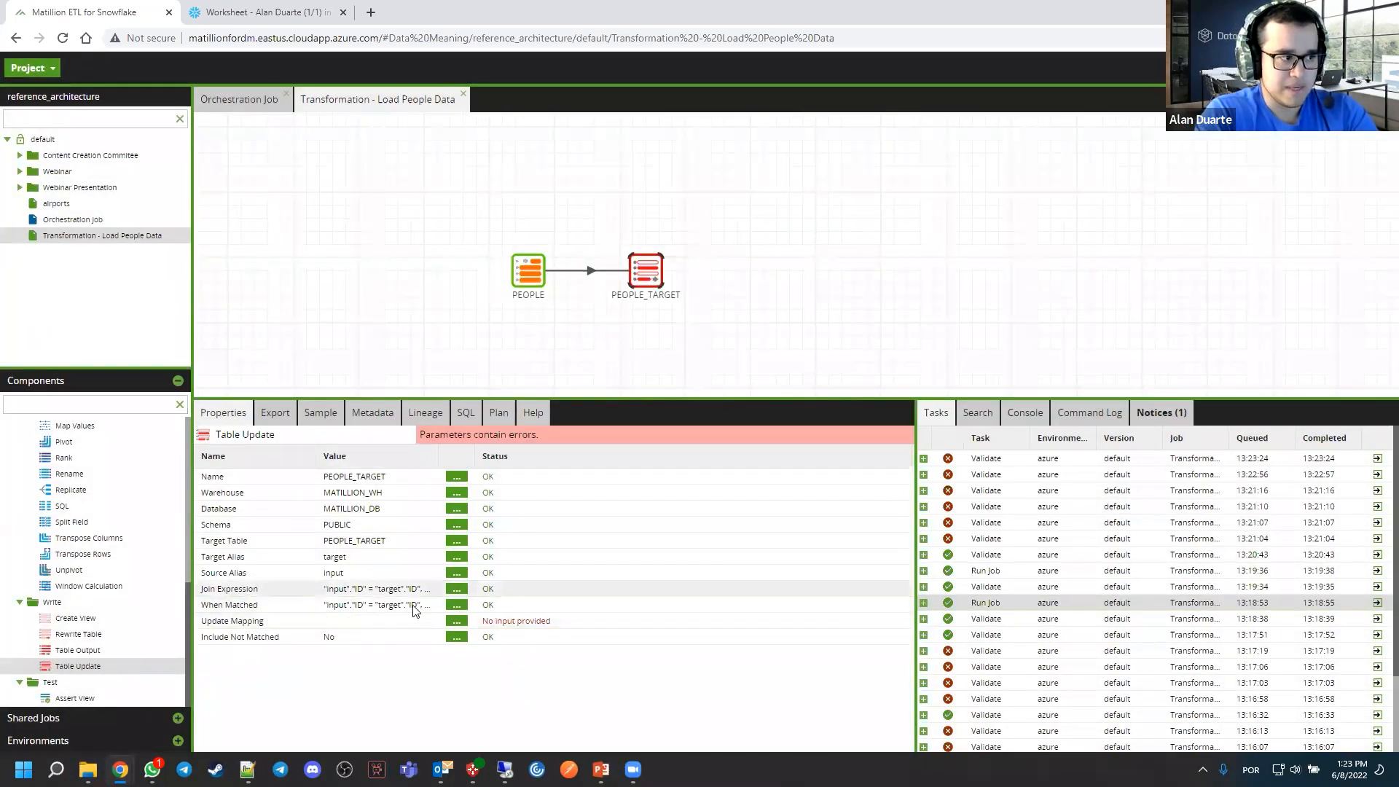
Map only the NAME and SALARY columns in the Table Update's Update Mapping by adding all columns and removing ID
{"action": "left_click", "coordinate": [456, 620]}
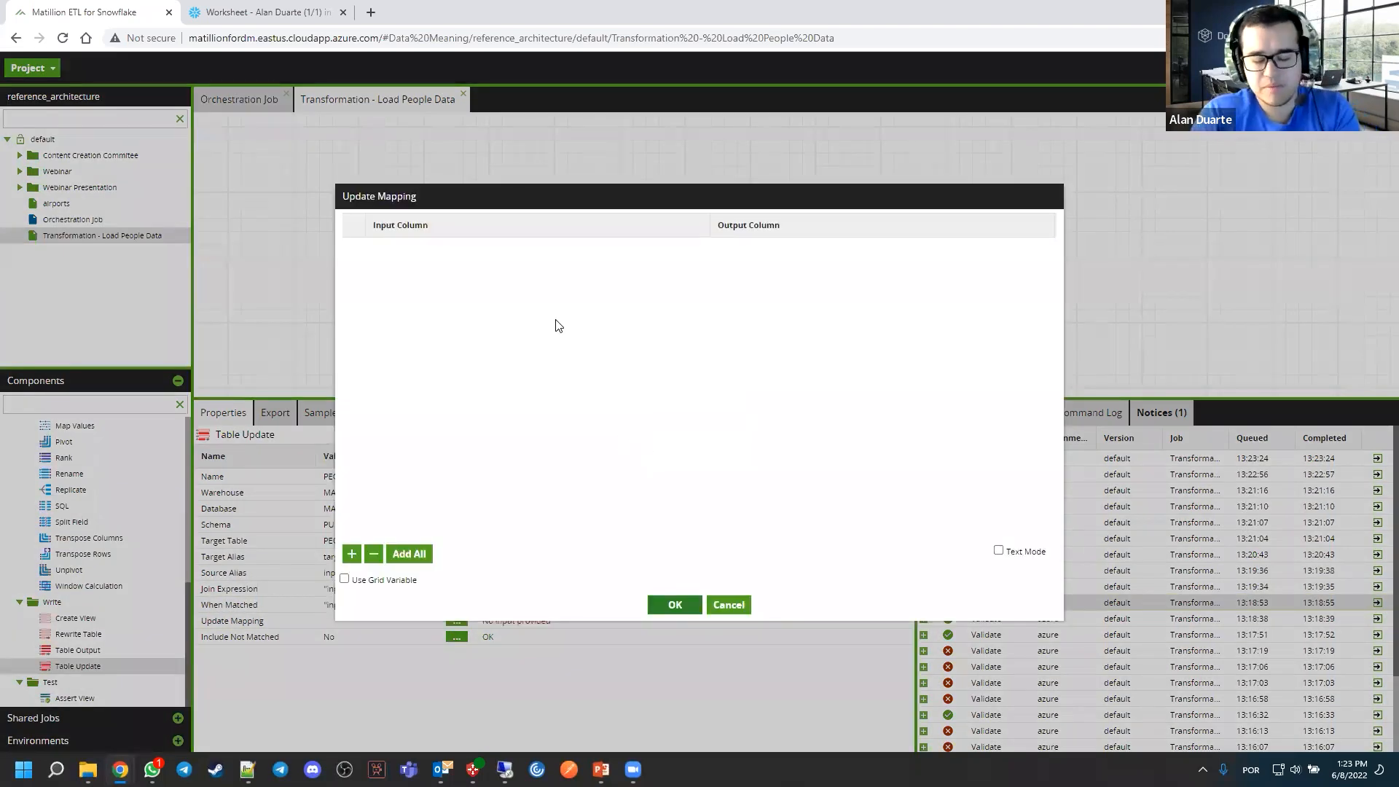
{"action": "left_click", "coordinate": [426, 551]}
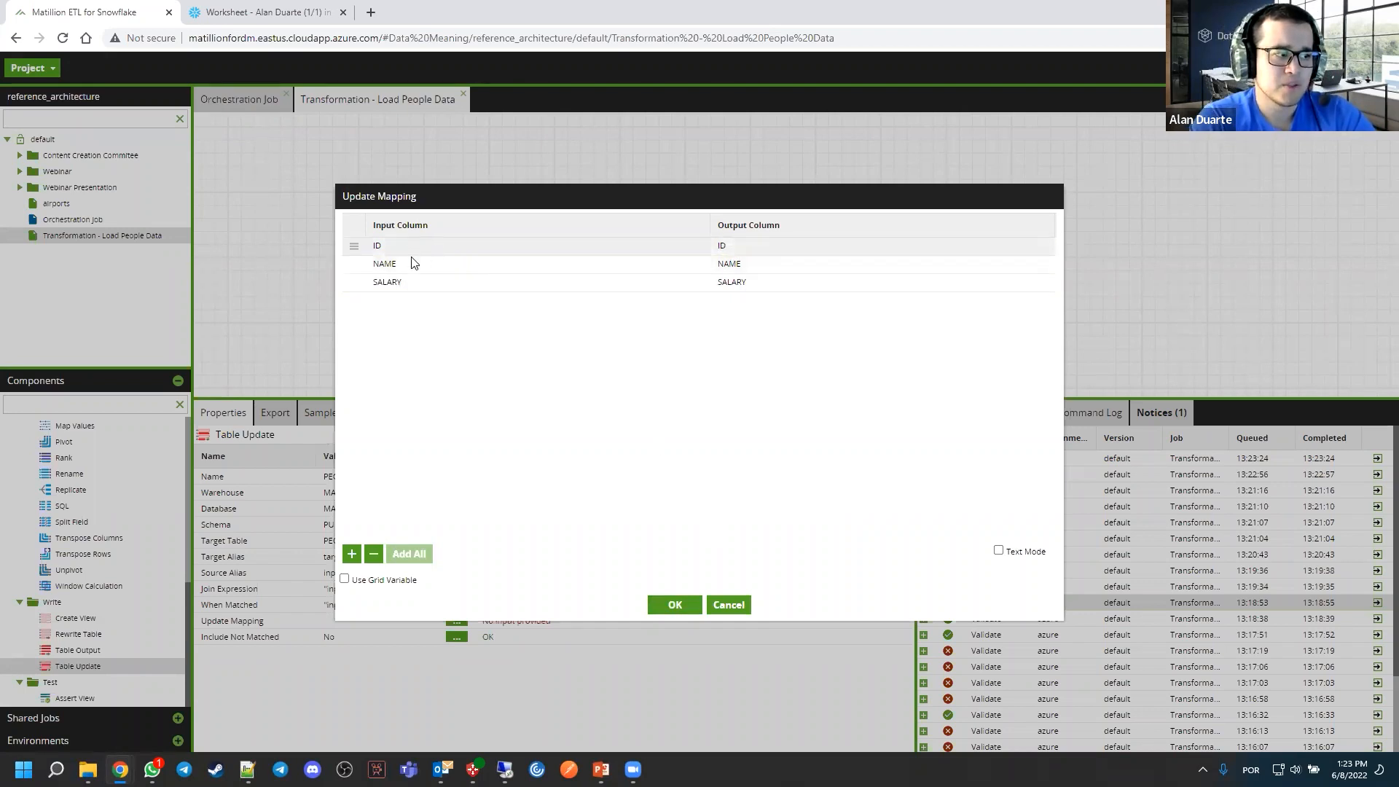
{"action": "left_click", "coordinate": [616, 249]}
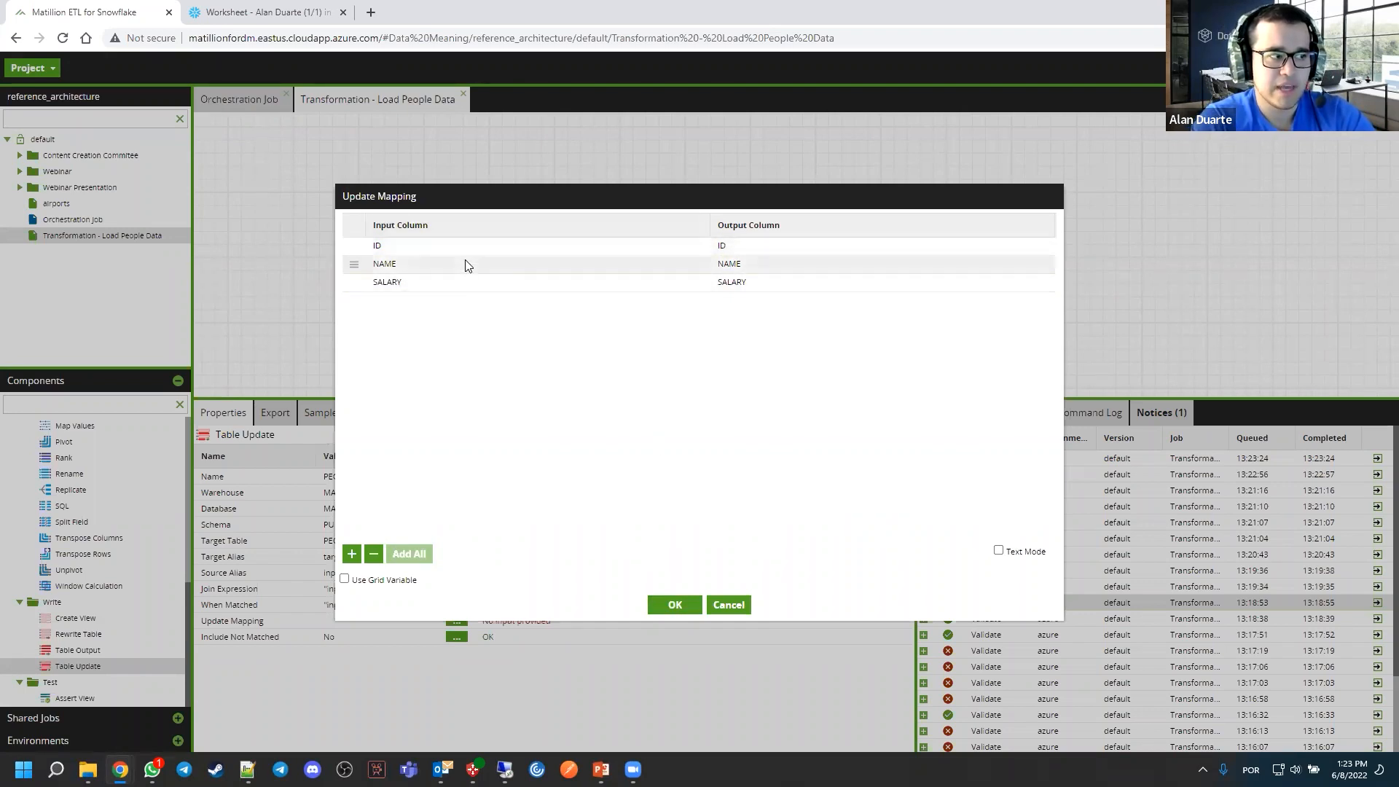
{"action": "left_click", "coordinate": [373, 557]}
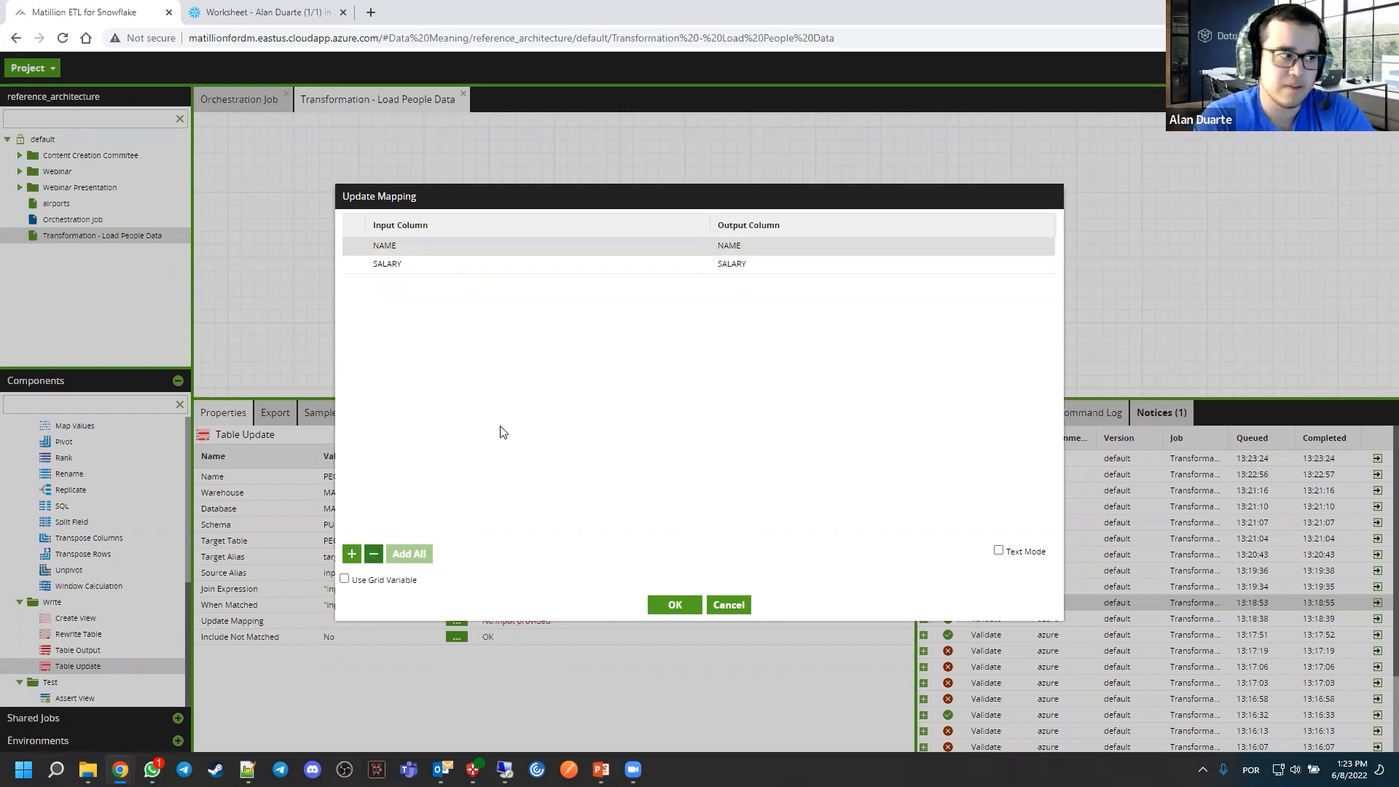
{"action": "left_click", "coordinate": [670, 602]}
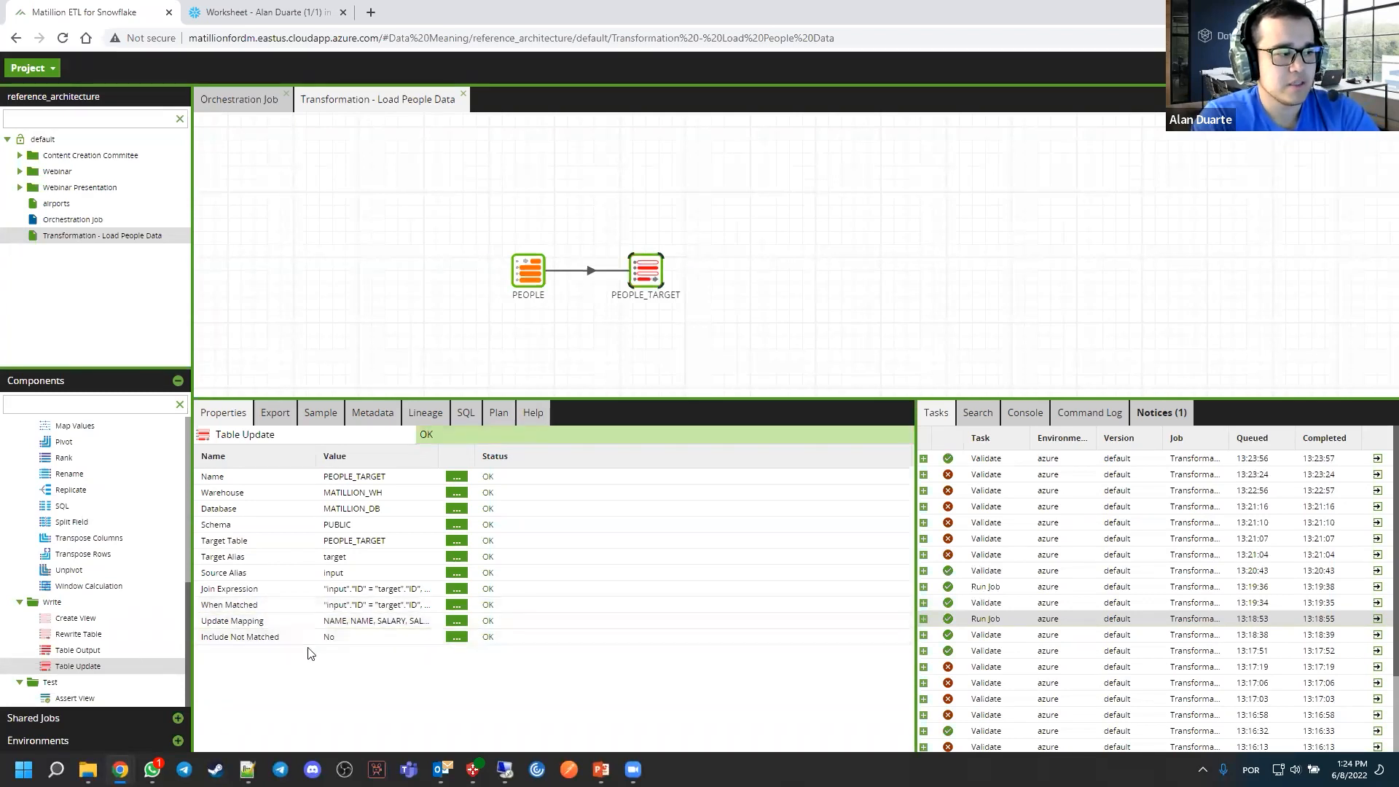
Set the Table Update's Include Not Matched property to Yes
{"action": "left_click", "coordinate": [464, 638]}
{"action": "left_click", "coordinate": [681, 391]}
{"action": "left_click", "coordinate": [648, 424]}
{"action": "left_click", "coordinate": [667, 441]}
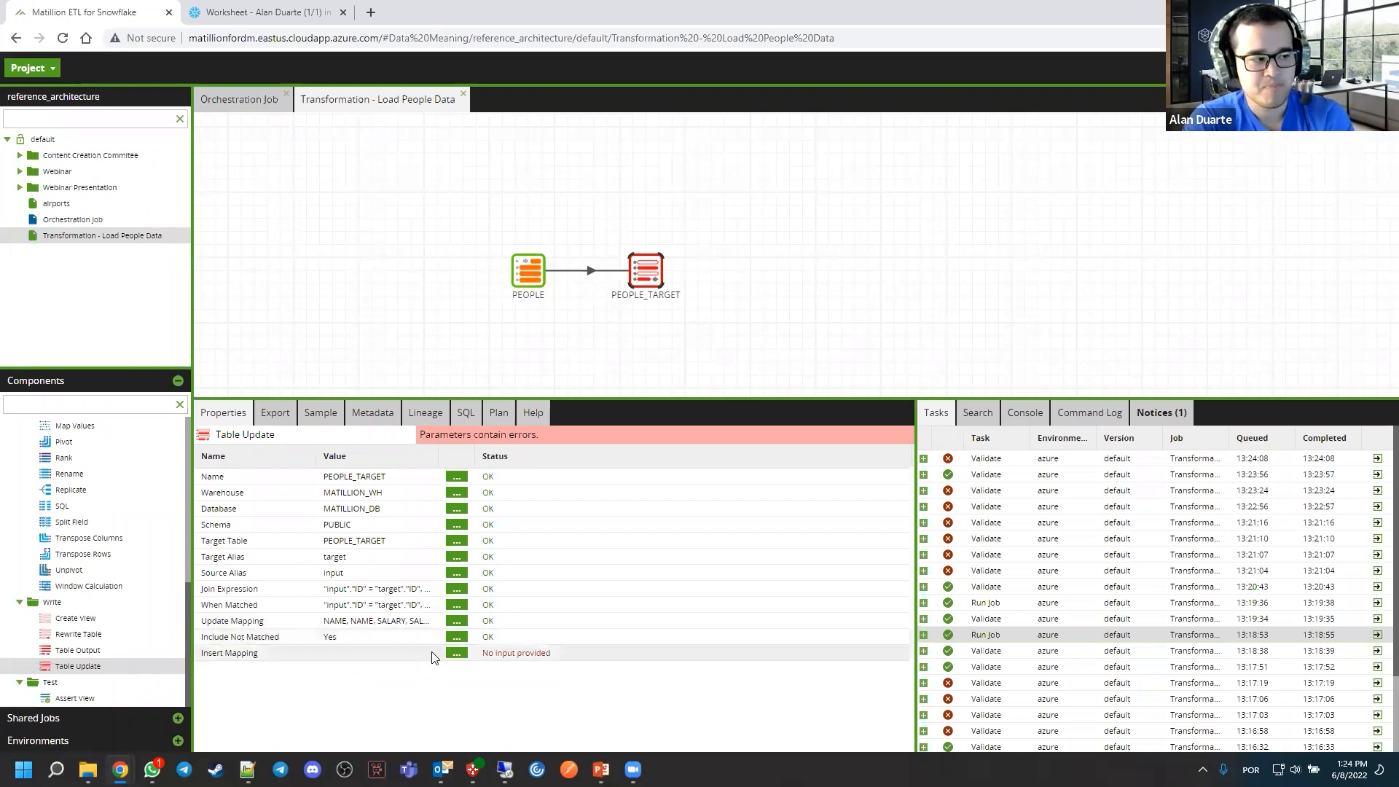
Add all input columns, ID, NAME and SALARY, to the Table Update's Insert Mapping
{"action": "left_click", "coordinate": [455, 653]}
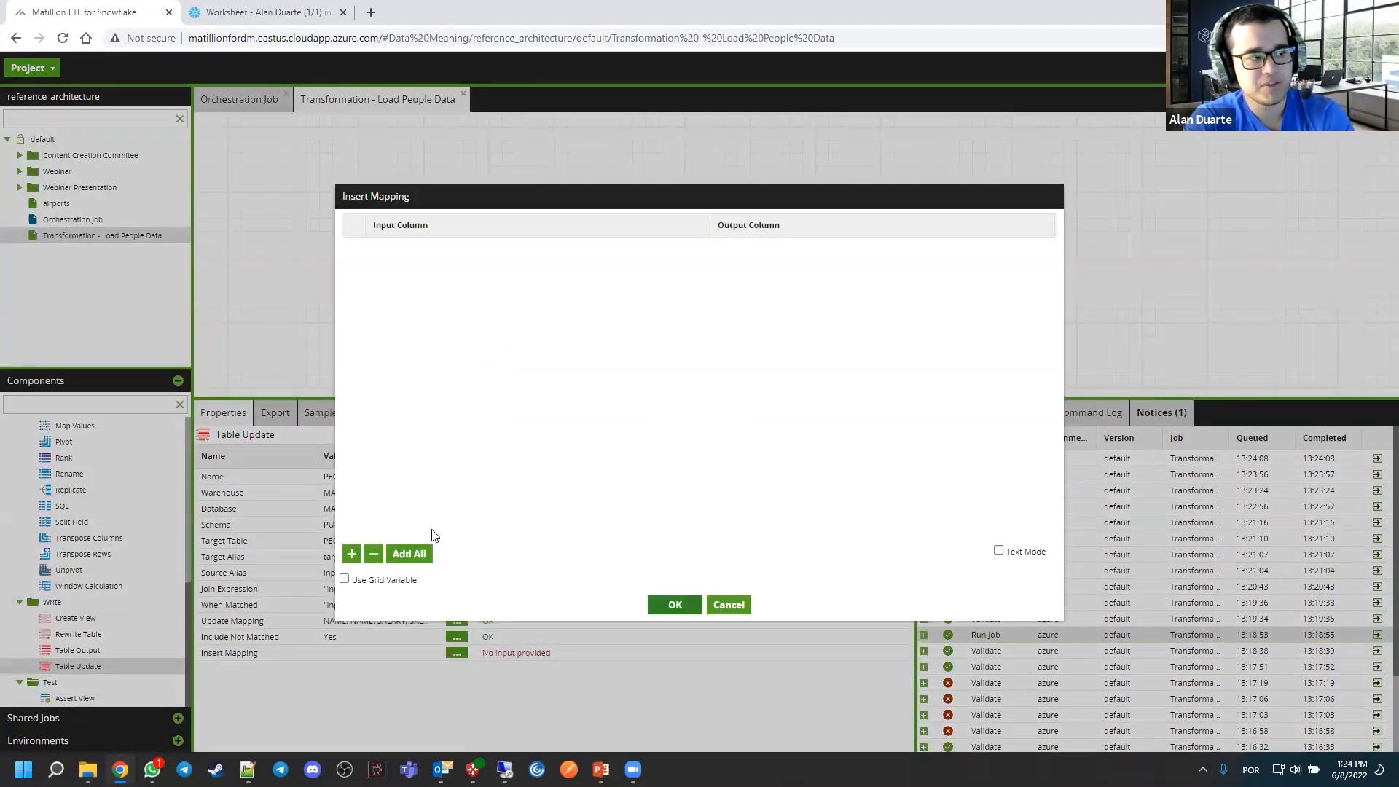
{"action": "left_click", "coordinate": [425, 553]}
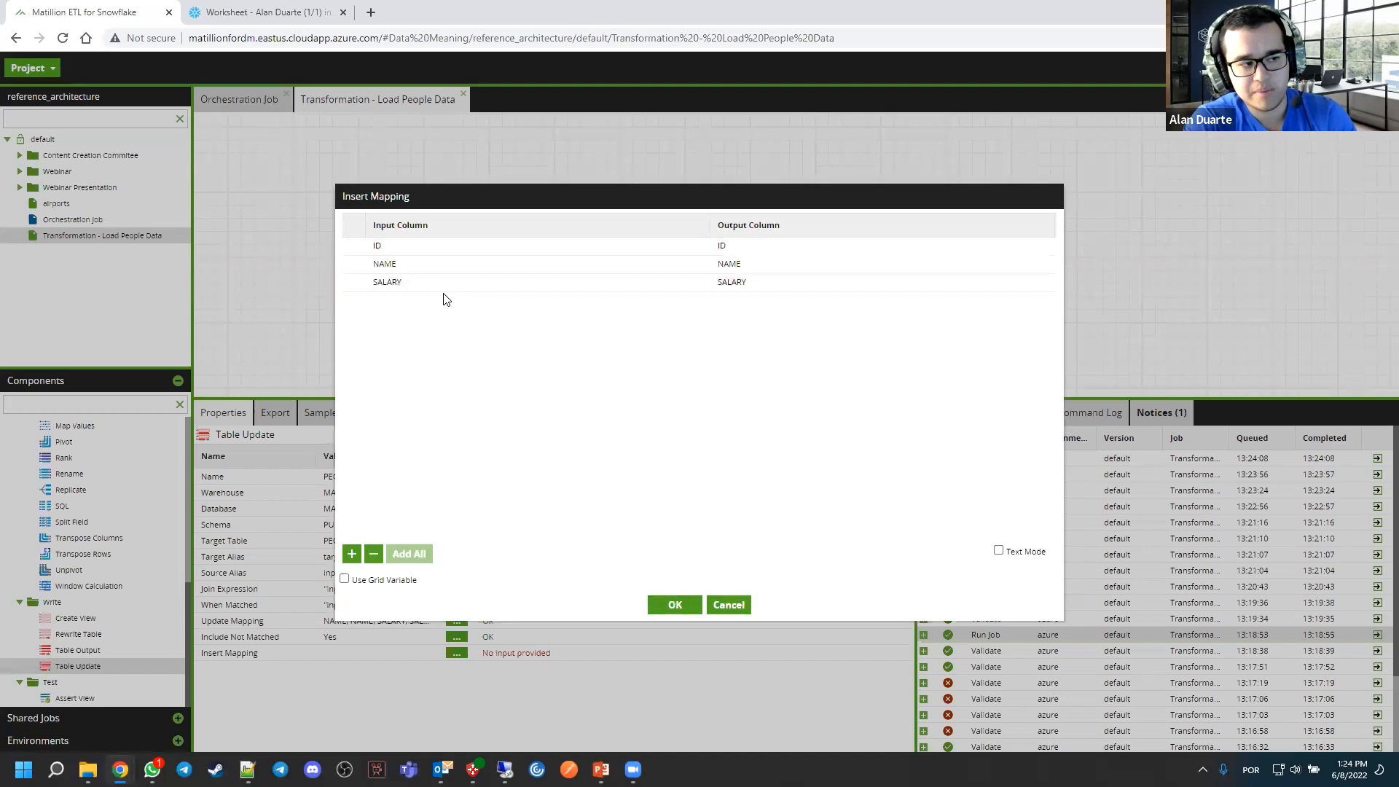
{"action": "left_click", "coordinate": [675, 605]}
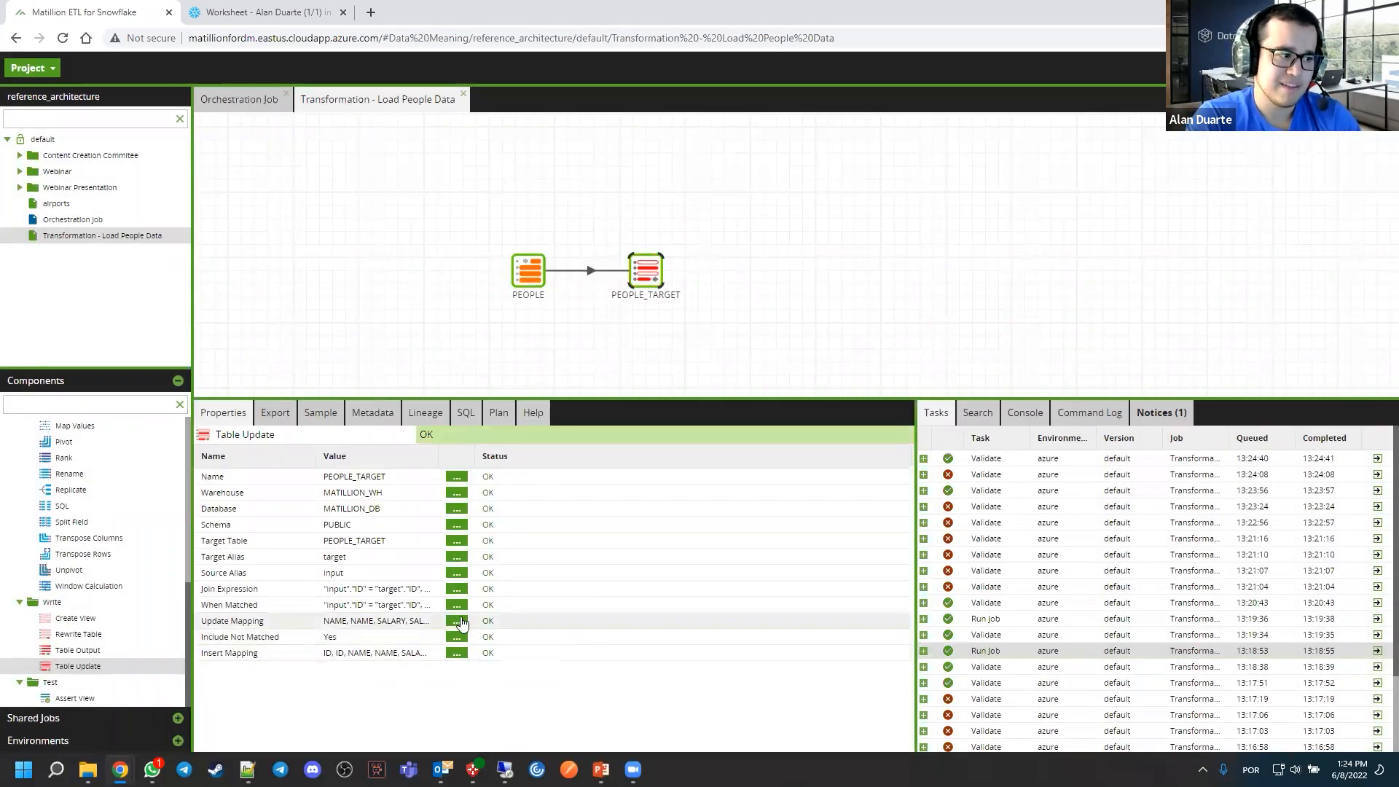
Review the column pairs in the Table Update's Update Mapping and Insert Mapping
{"action": "left_click", "coordinate": [456, 621]}
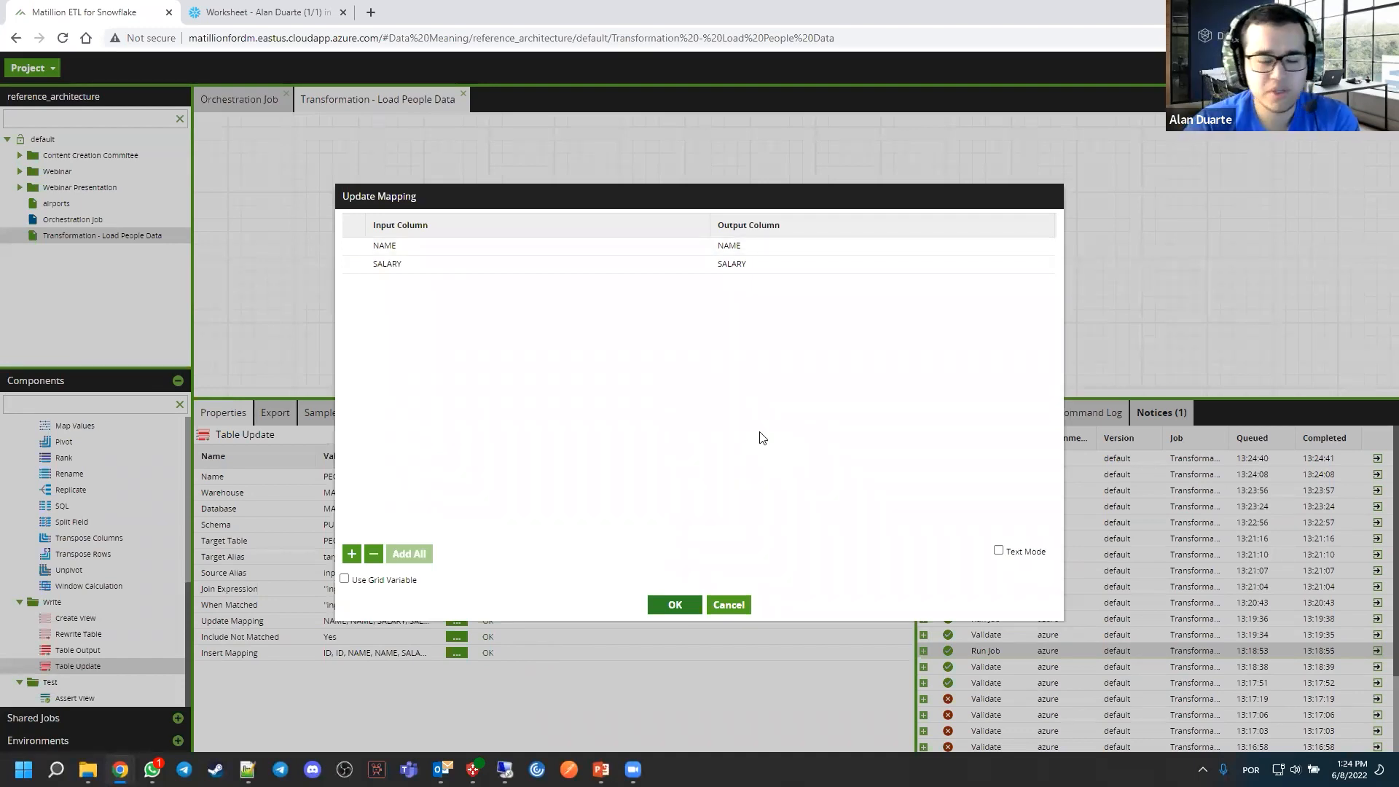
{"action": "left_click", "coordinate": [663, 606]}
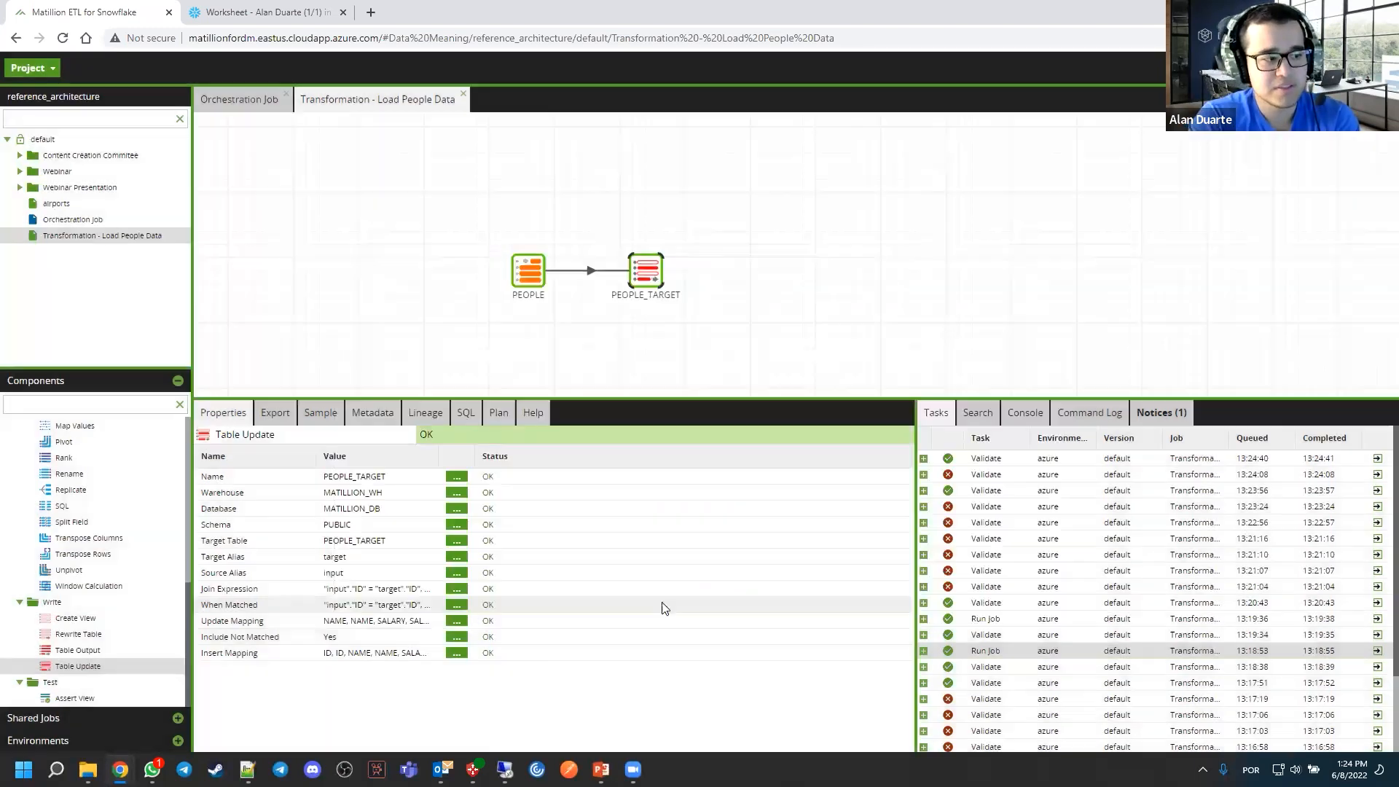
{"action": "left_click", "coordinate": [457, 652]}
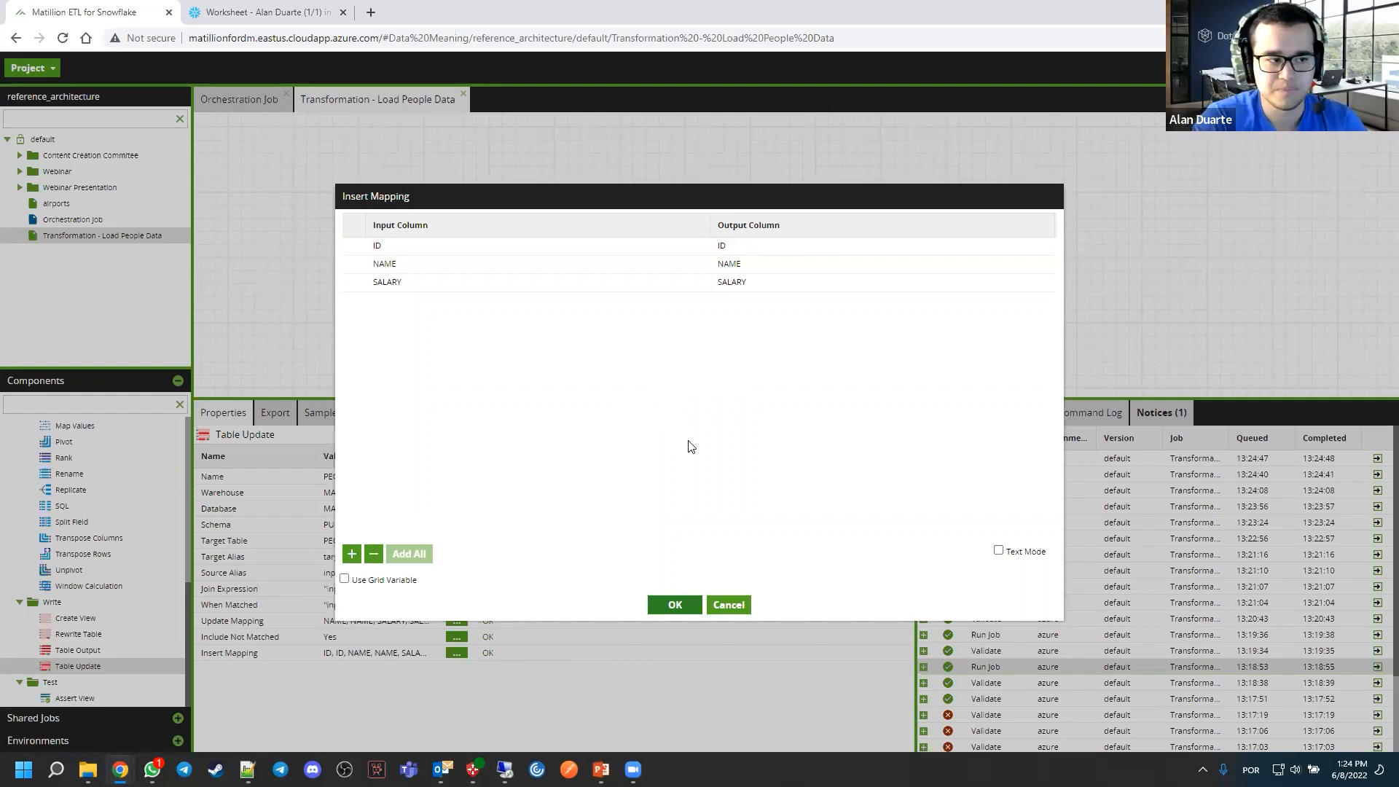
{"action": "left_click", "coordinate": [674, 605]}
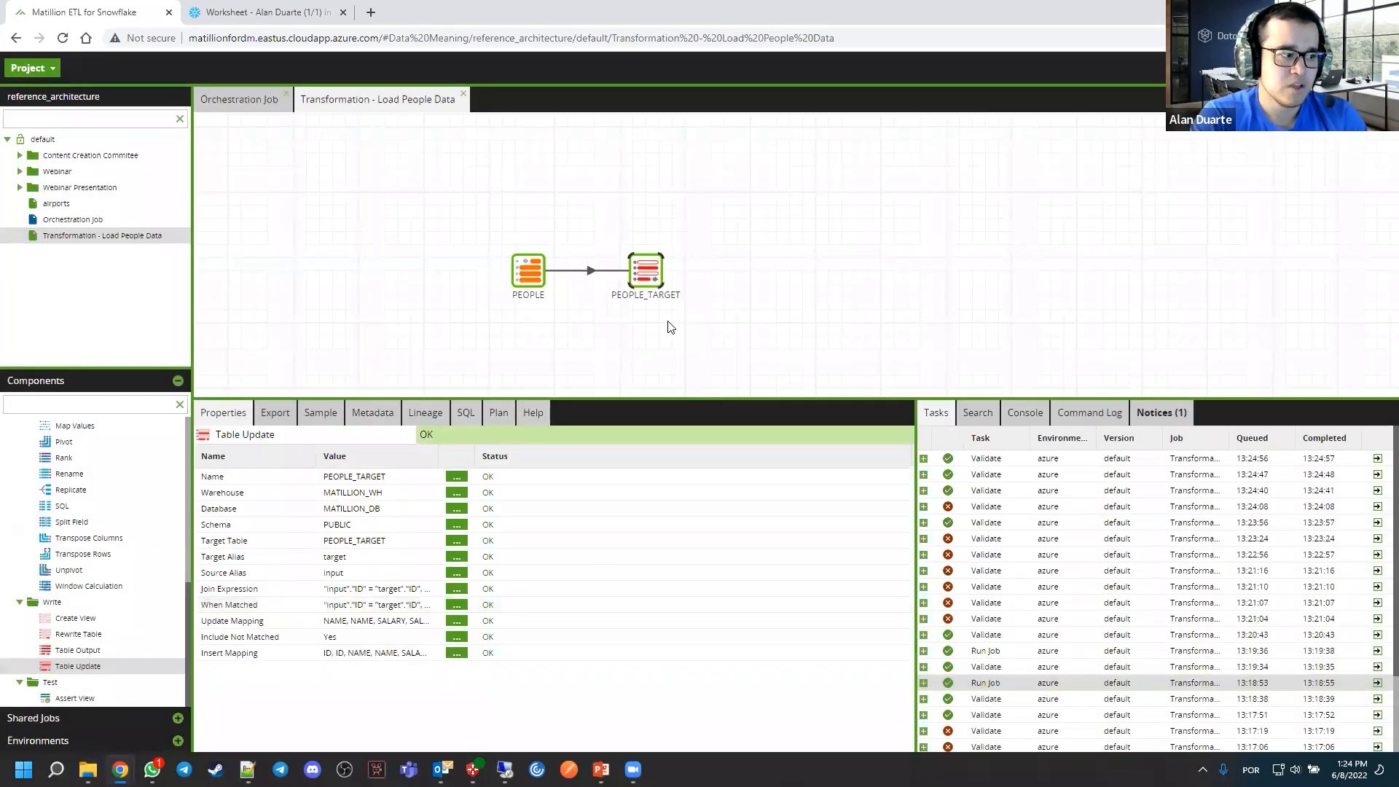
Run the Load People Data transformation job with the Table Update component
{"action": "left_click", "coordinate": [672, 326]}
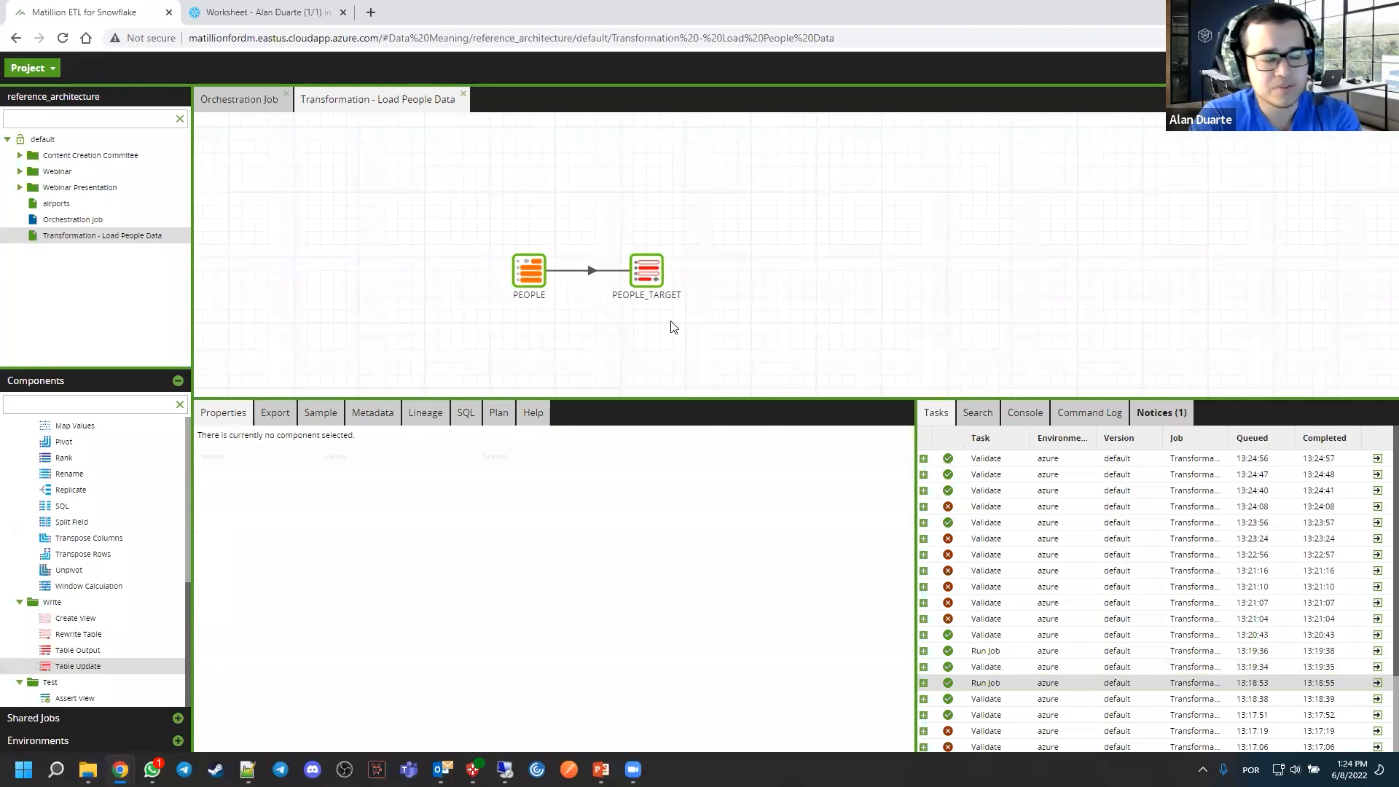
{"action": "right_click", "coordinate": [767, 278]}
{"action": "left_click", "coordinate": [794, 299]}
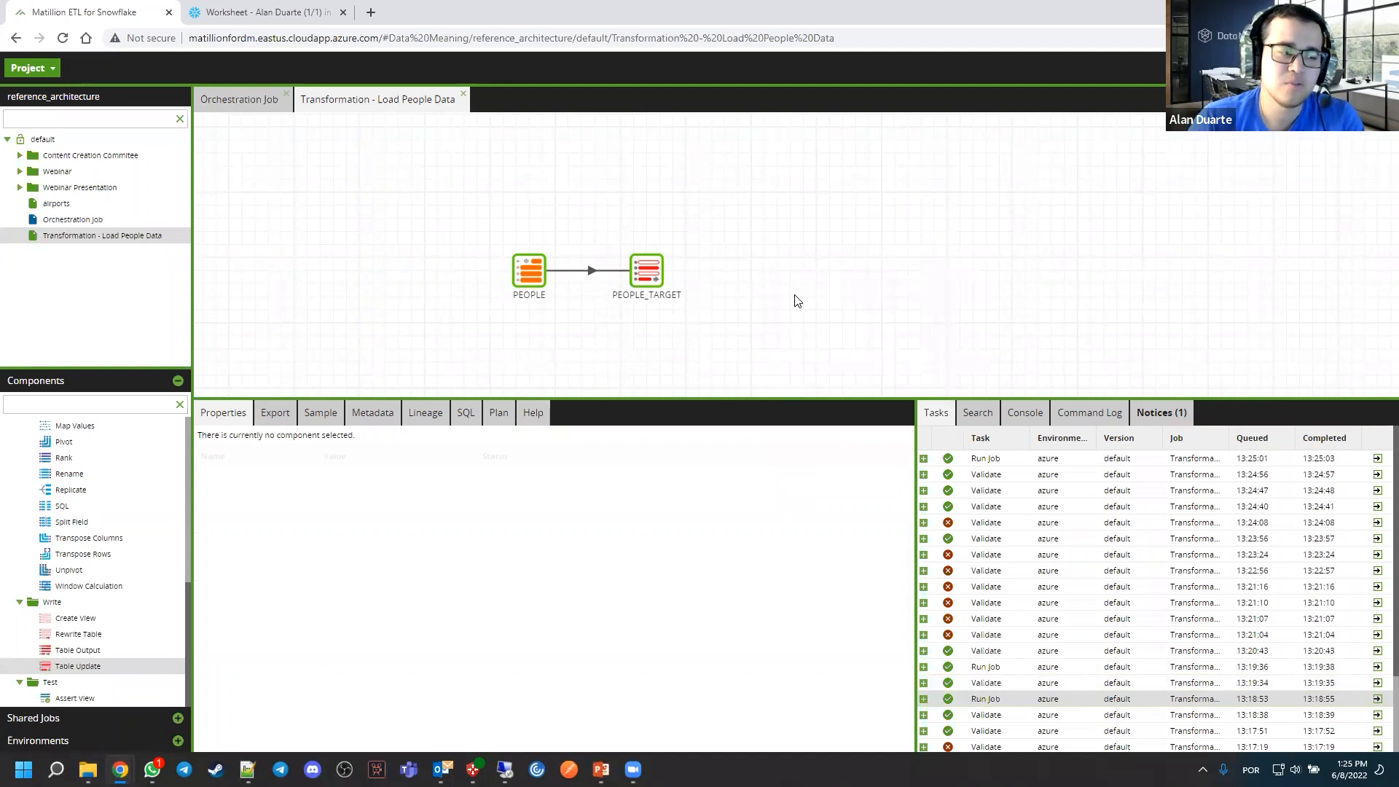
Switch to the Snowflake worksheet and run the PEOPLE and PEOPLE_TARGET SELECT queries to compare their rows
{"action": "left_click", "coordinate": [314, 16]}
{"action": "left_click", "coordinate": [357, 417]}
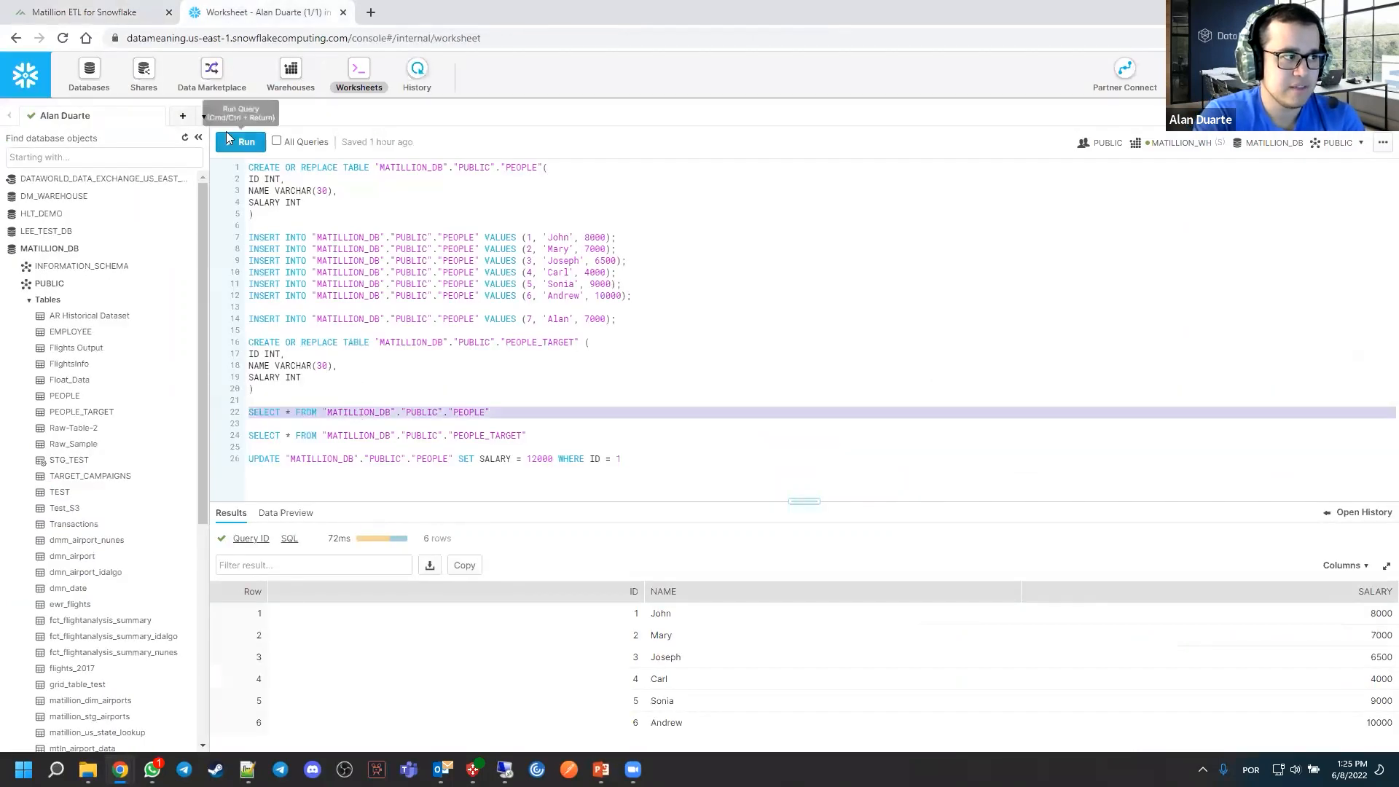
{"action": "key", "text": "ctrl+Return"}
{"action": "left_click", "coordinate": [377, 437]}
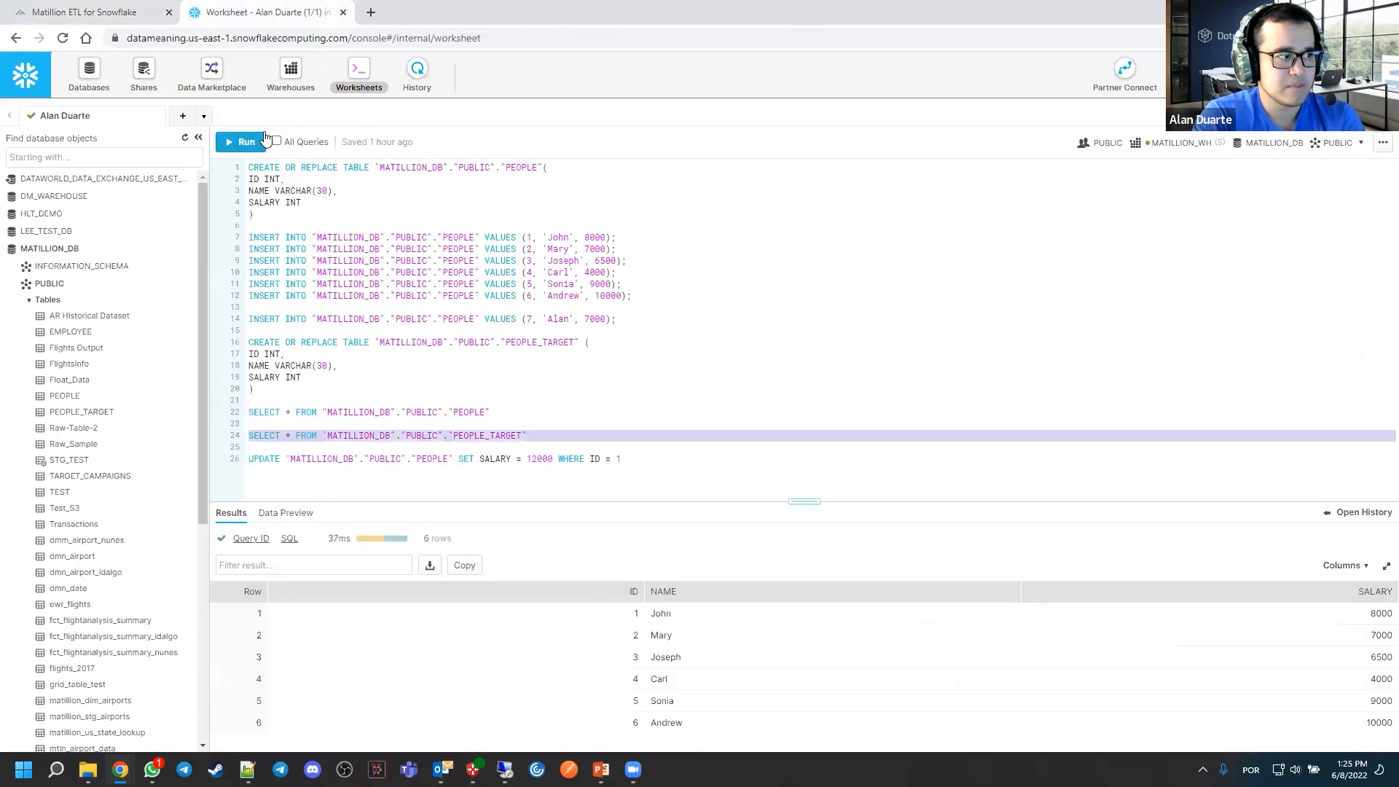
{"action": "left_click", "coordinate": [251, 146]}
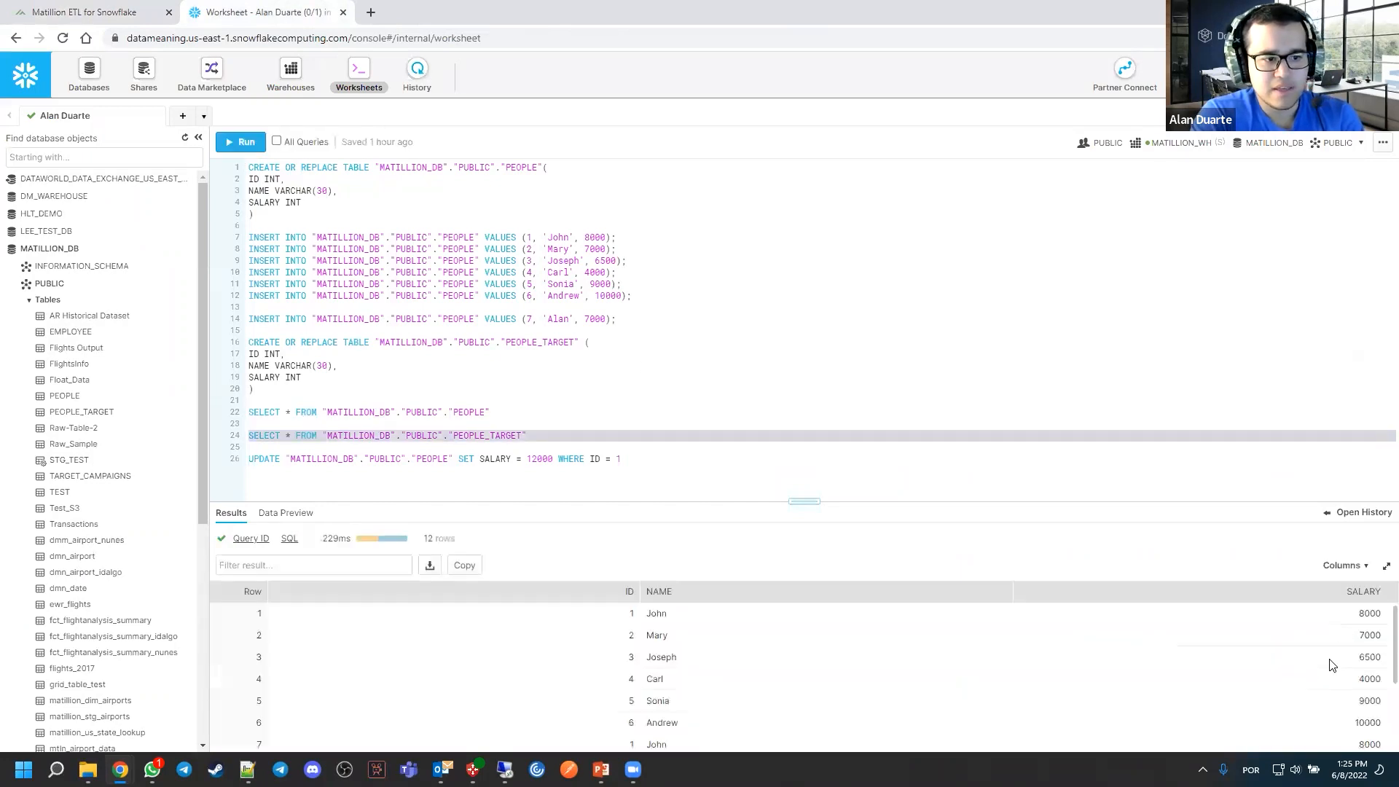
{"action": "scroll", "coordinate": [1341, 663], "scroll_direction": "down", "scroll_amount": 2}
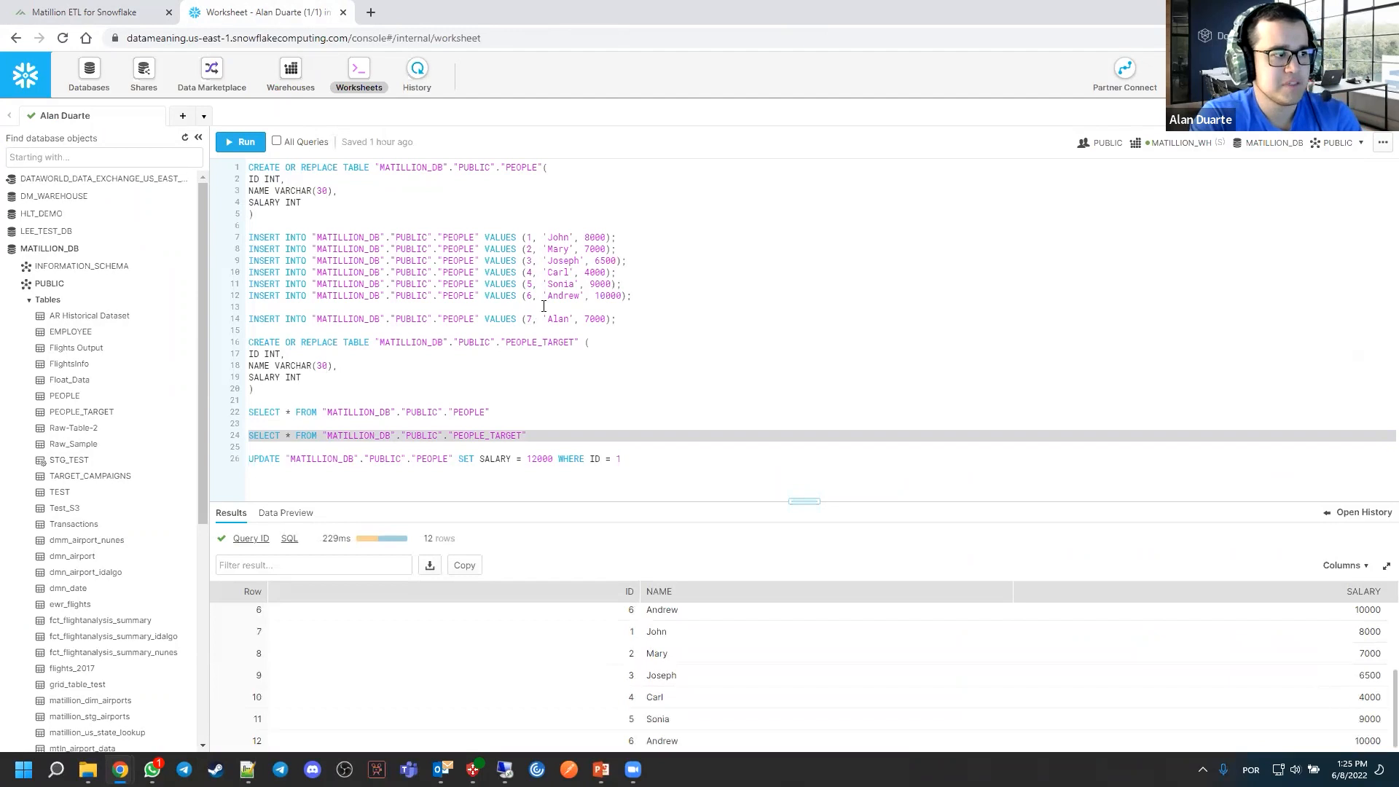
Recreate the PEOPLE_TARGET table with its CREATE OR REPLACE statement and rerun the transformation job in Matillion
{"action": "left_click", "coordinate": [446, 374]}
{"action": "left_click", "coordinate": [246, 144]}
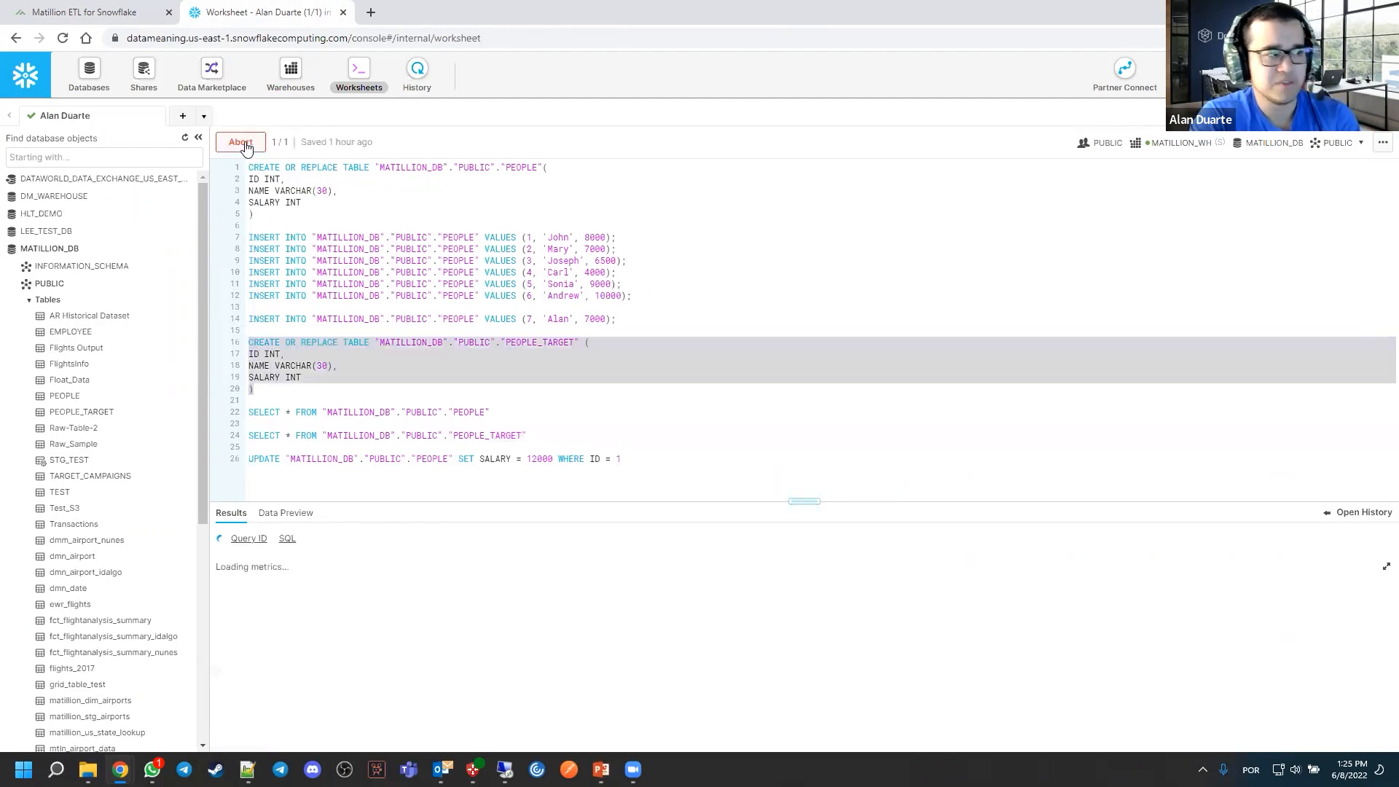
{"action": "key", "text": "ctrl+shift+Tab"}
{"action": "right_click", "coordinate": [611, 179]}
{"action": "left_click", "coordinate": [633, 206]}
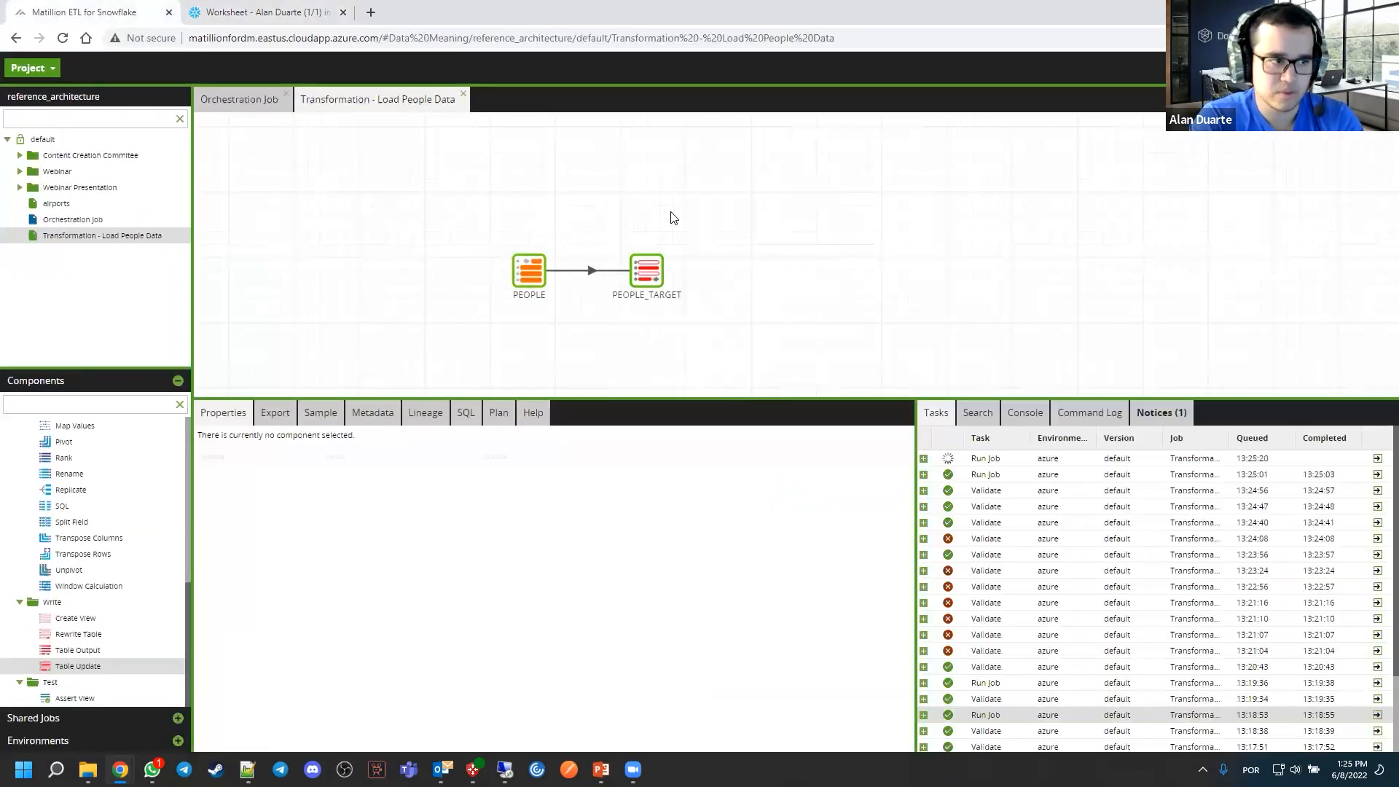
Return to Snowflake and query PEOPLE and PEOPLE_TARGET again to verify the rows loaded into the recreated table
{"action": "left_click", "coordinate": [314, 15]}
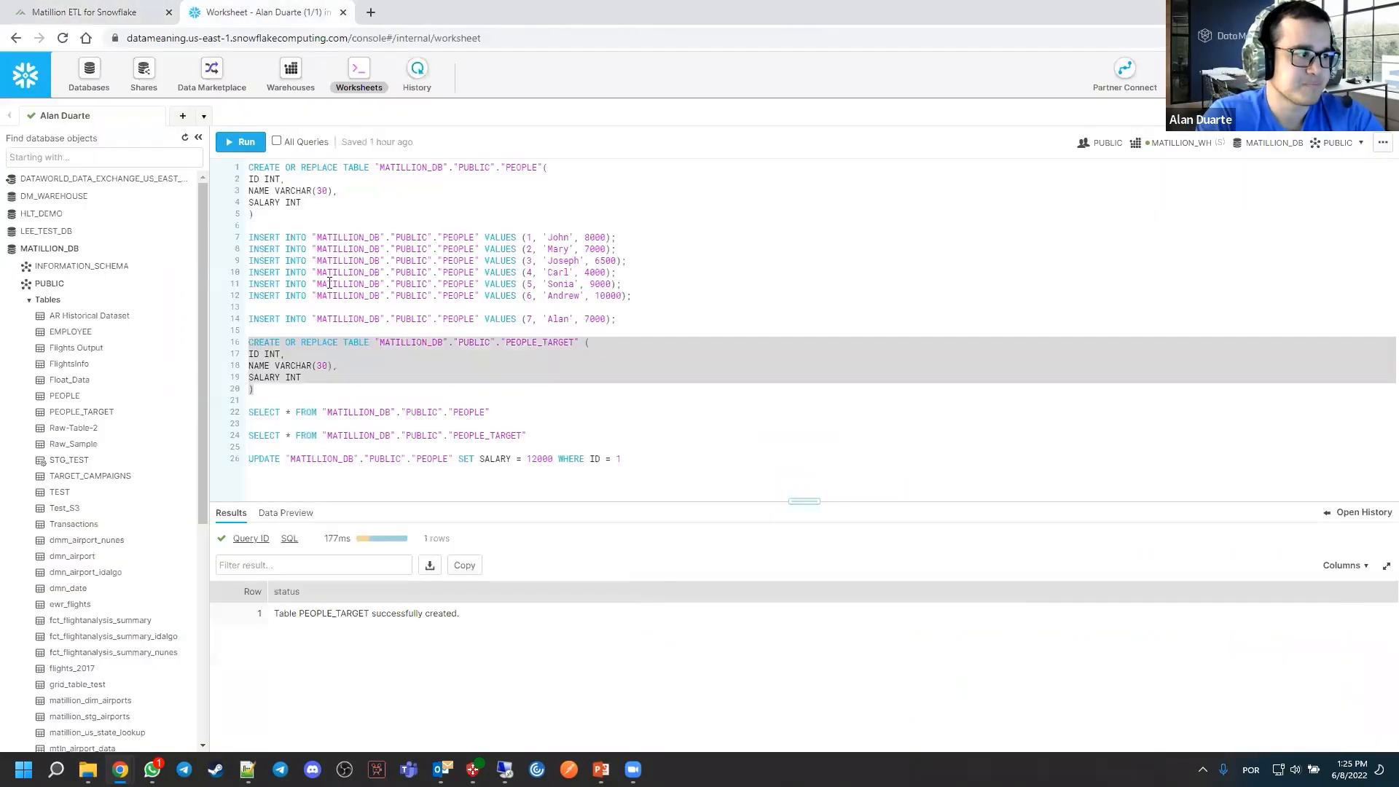
{"action": "left_click", "coordinate": [297, 415]}
{"action": "key", "text": "ctrl+Return"}
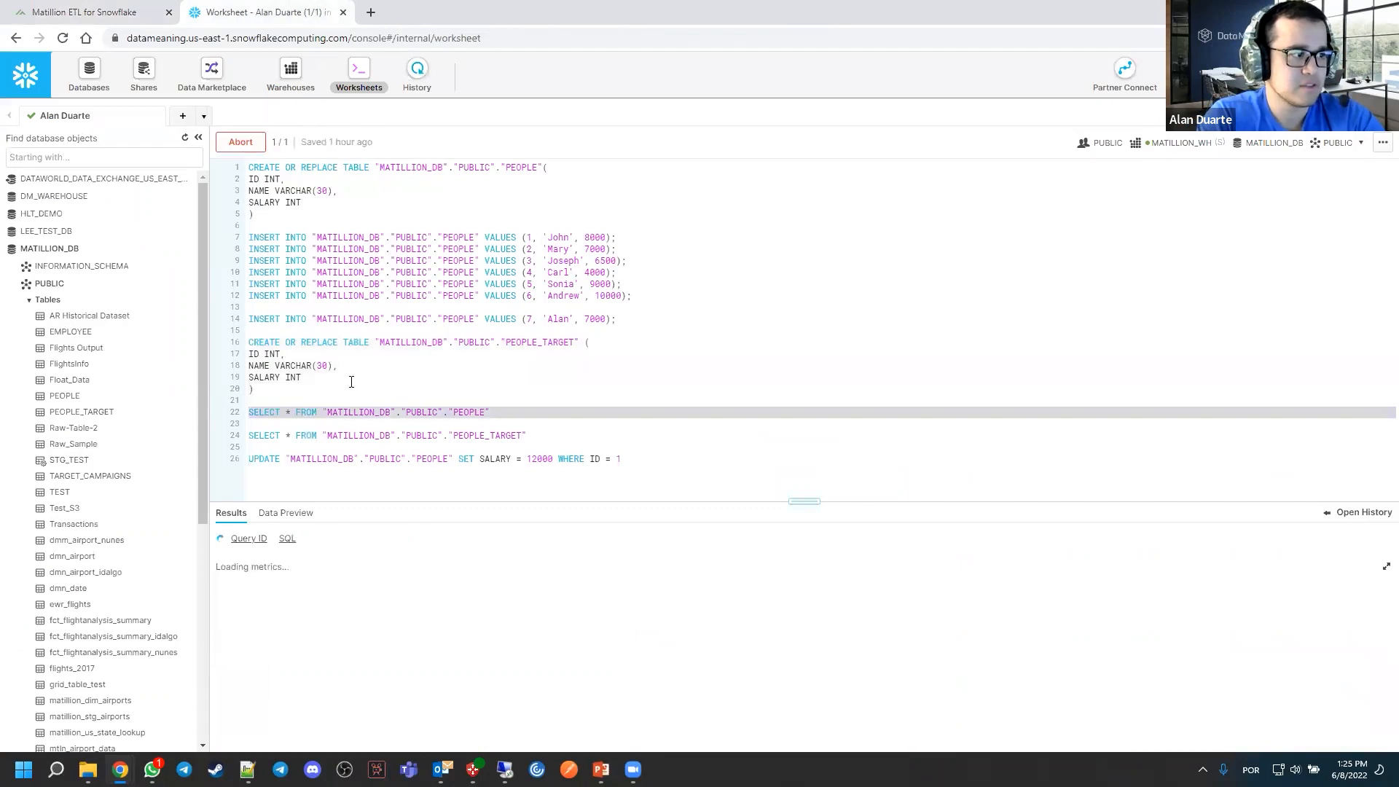
{"action": "left_click", "coordinate": [333, 435]}
{"action": "left_click", "coordinate": [240, 141]}
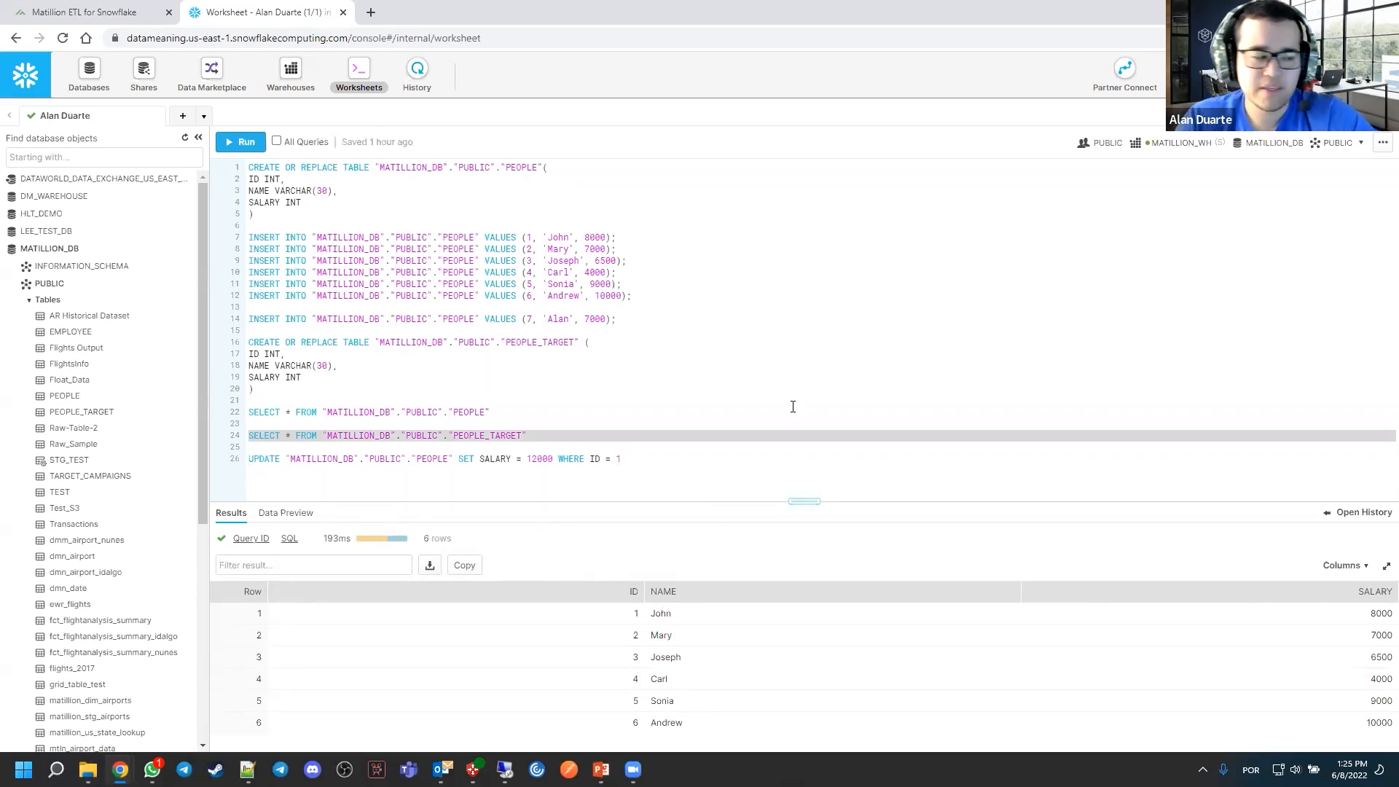
Examine the UPDATE statement's table and ID condition and the matching INSERT values, and run the PEOPLE SELECT query
{"action": "left_click_drag", "start_coordinate": [249, 464], "coordinate": [653, 463]}
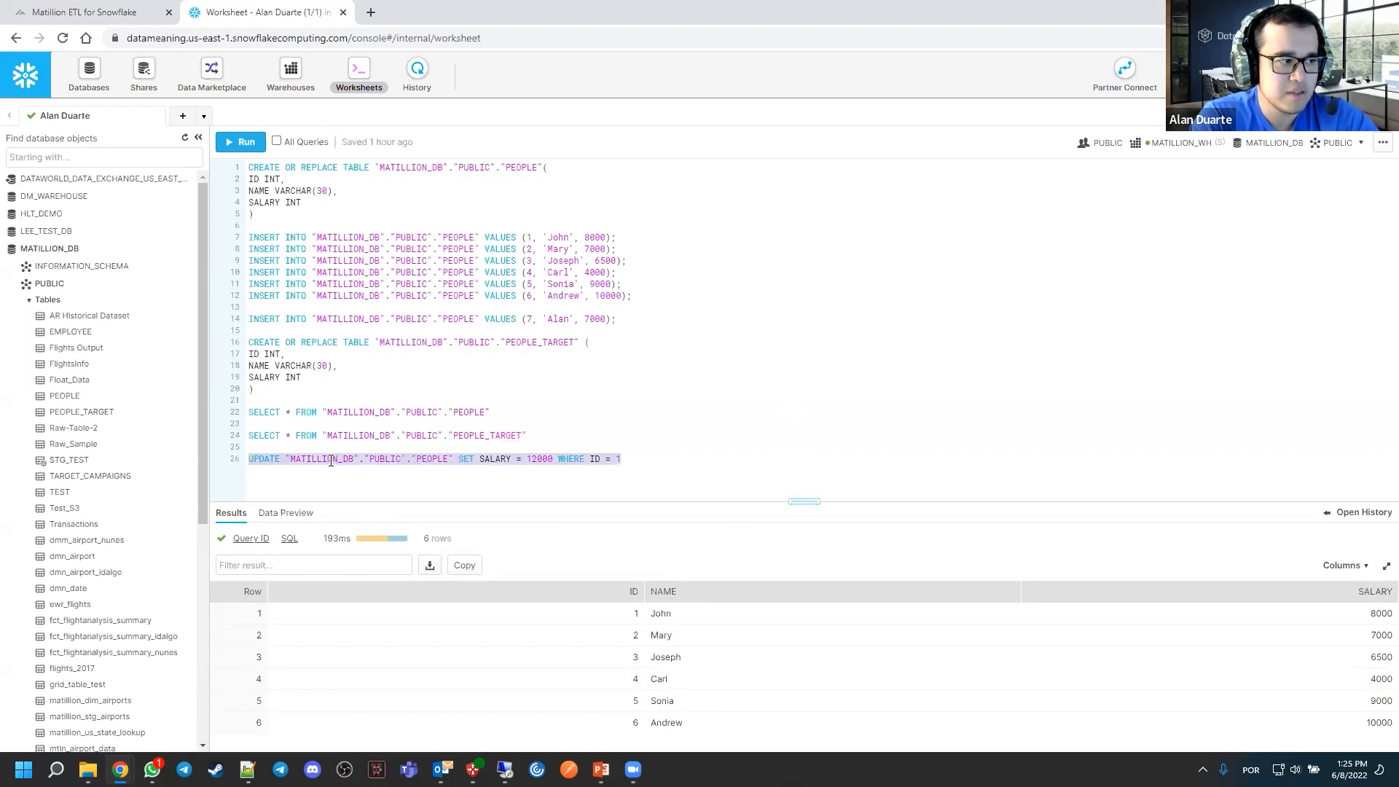
{"action": "left_click", "coordinate": [284, 459]}
{"action": "left_click_drag", "start_coordinate": [285, 459], "coordinate": [466, 456]}
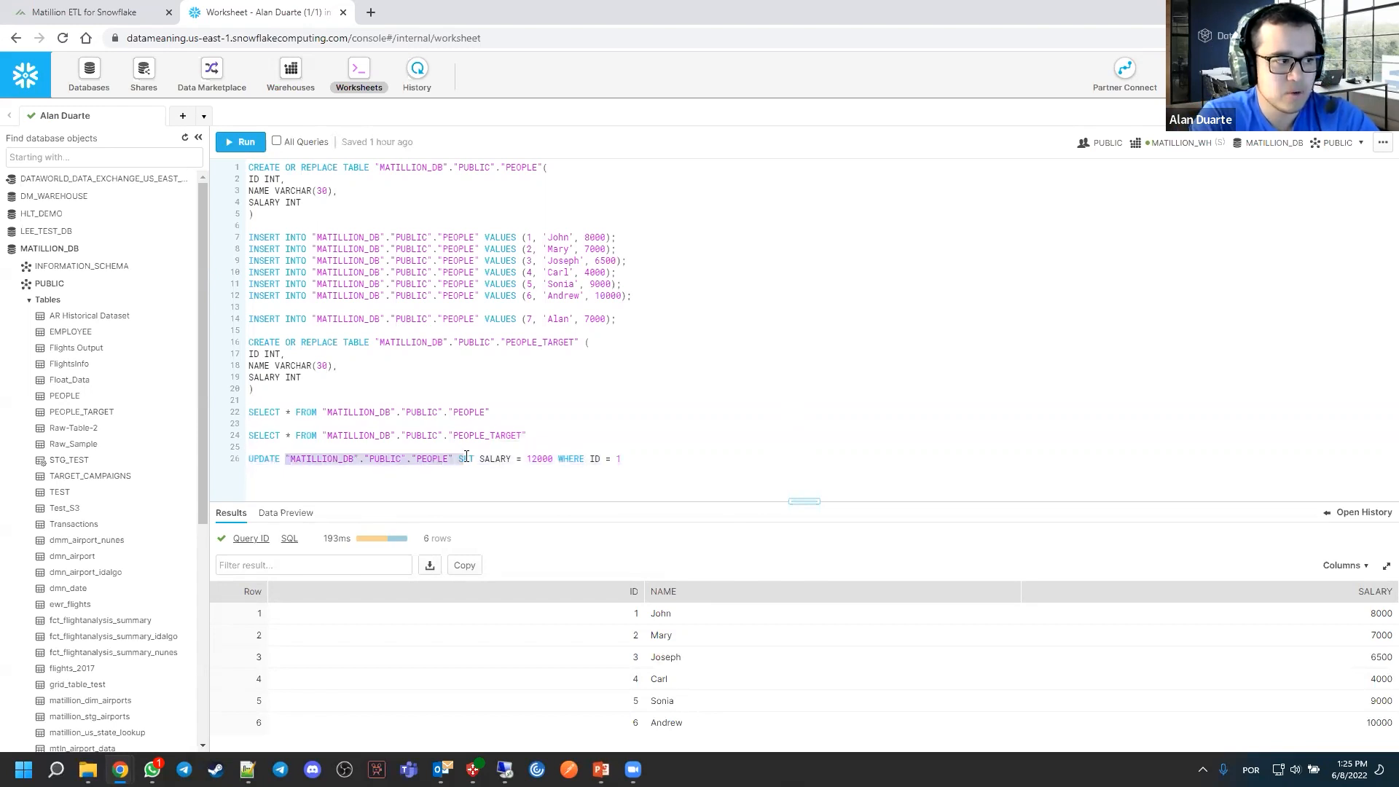
{"action": "double_click", "coordinate": [432, 459]}
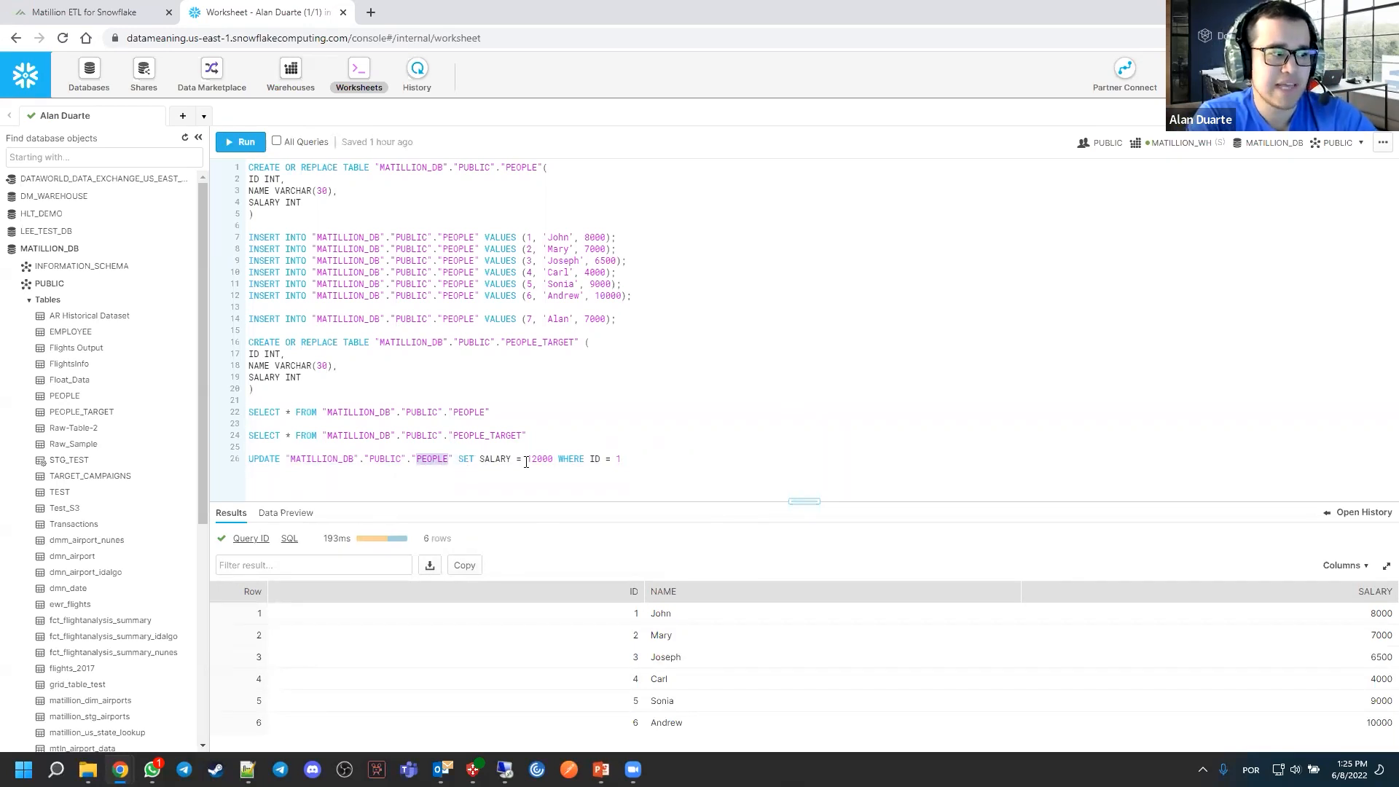
{"action": "left_click_drag", "start_coordinate": [522, 459], "coordinate": [632, 459]}
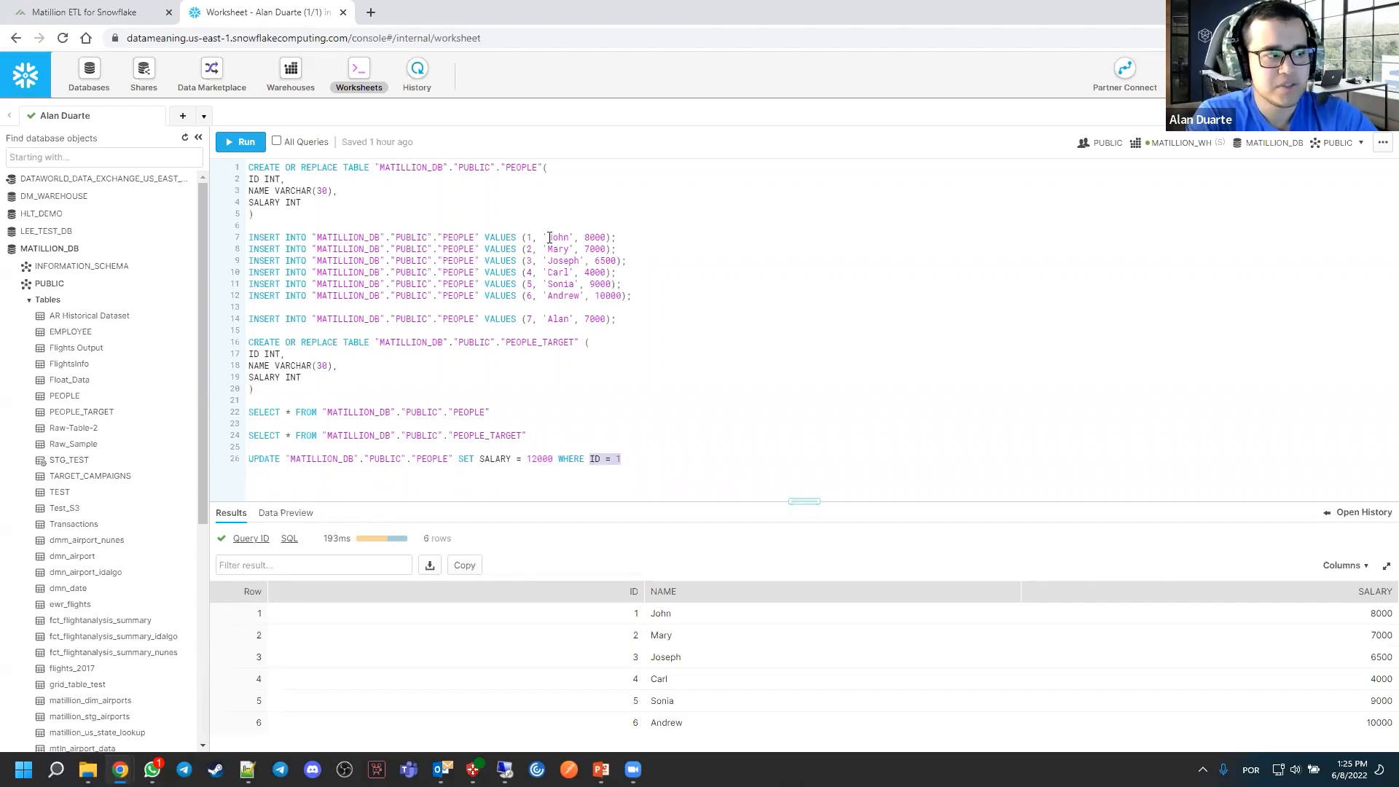
{"action": "left_click_drag", "start_coordinate": [527, 238], "coordinate": [611, 238]}
{"action": "left_click", "coordinate": [350, 410]}
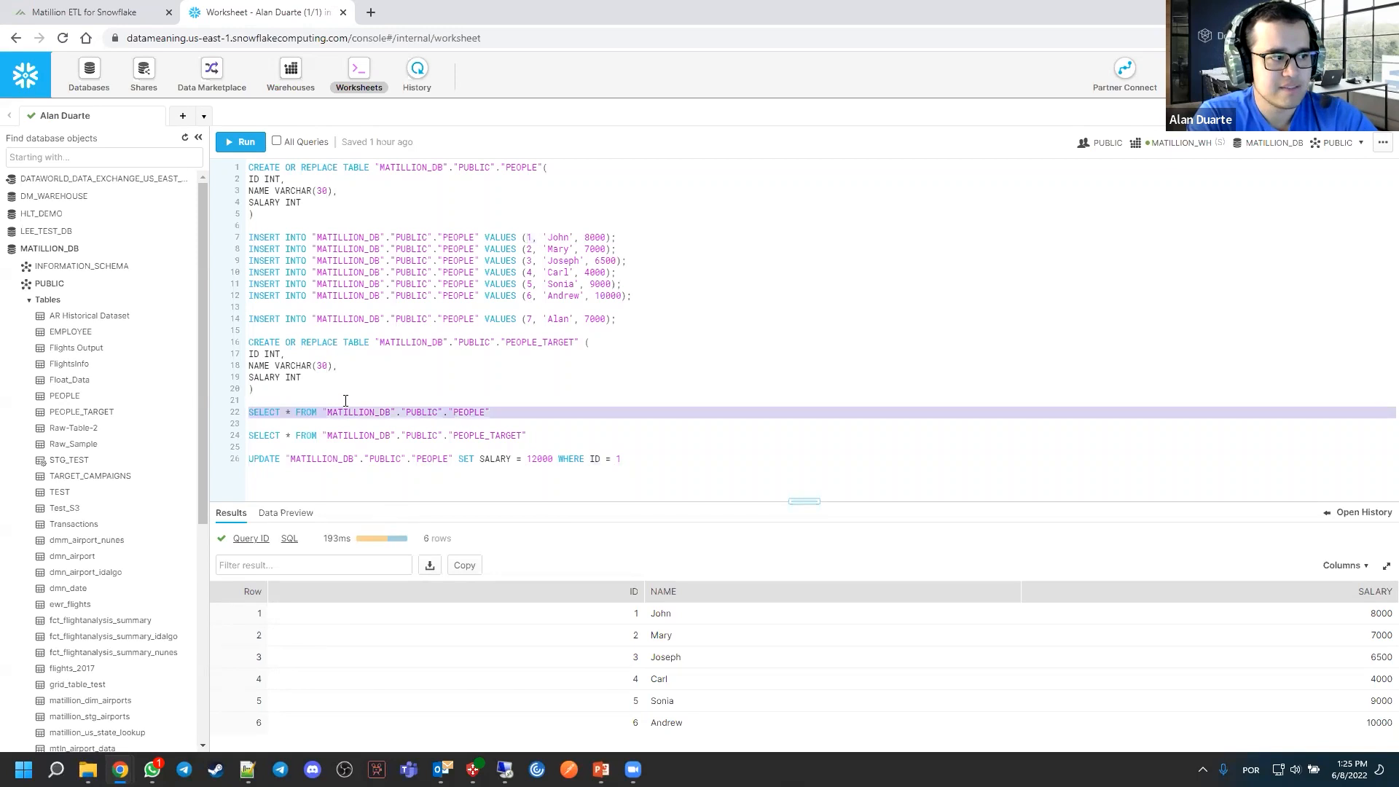
{"action": "left_click", "coordinate": [241, 141]}
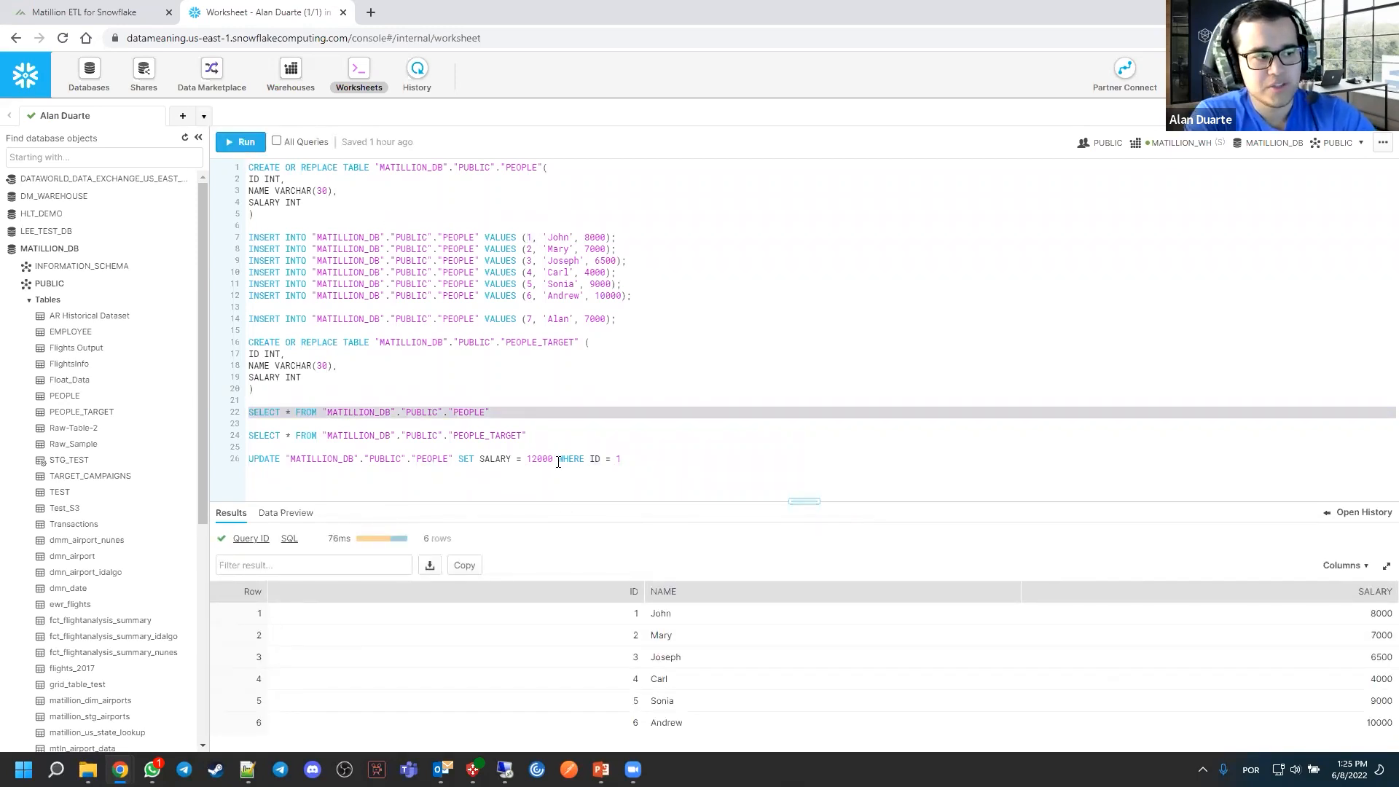
Run the UPDATE statement that sets SALARY to 12000 in the PEOPLE table where ID = 1
{"action": "left_click_drag", "start_coordinate": [527, 458], "coordinate": [555, 458]}
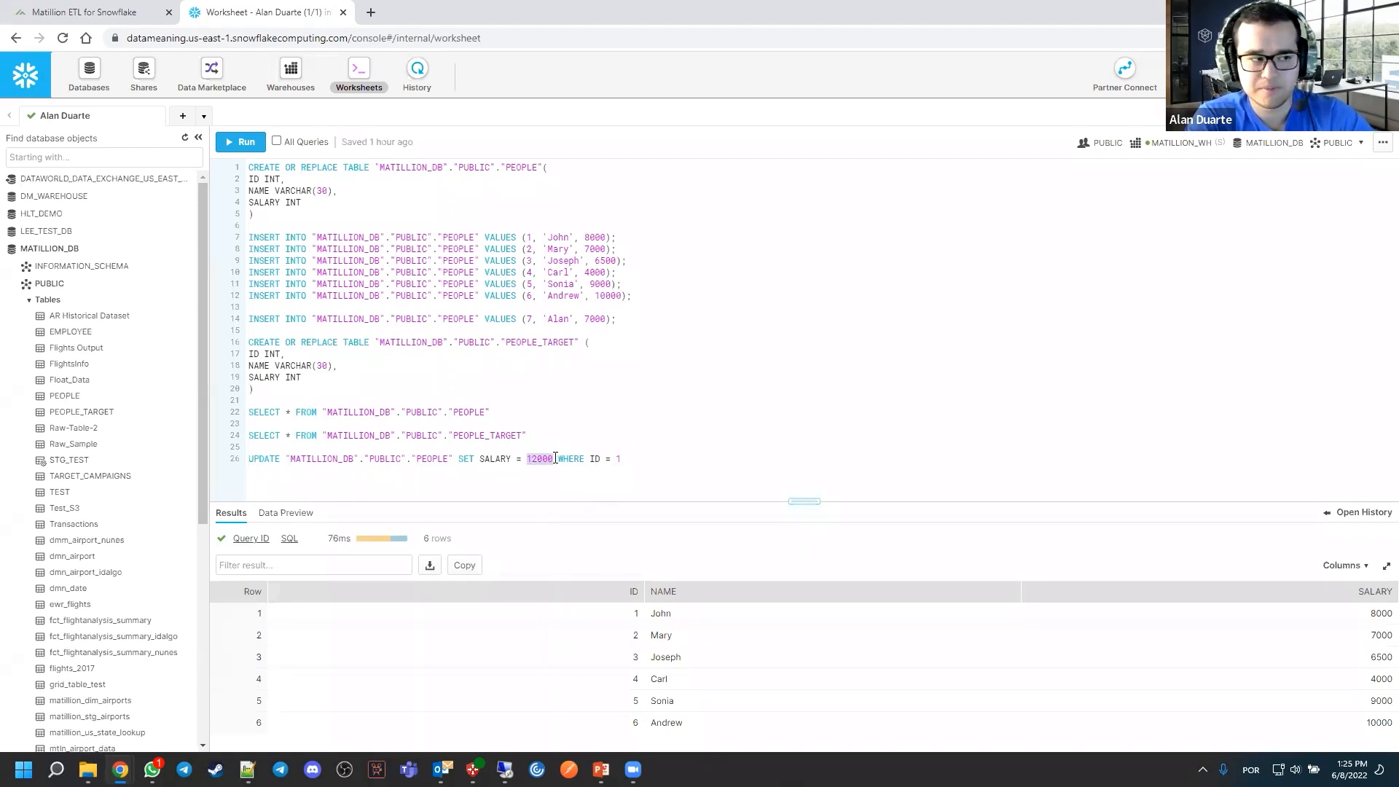
{"action": "triple_click", "coordinate": [555, 458]}
{"action": "key", "text": "ctrl+Return"}
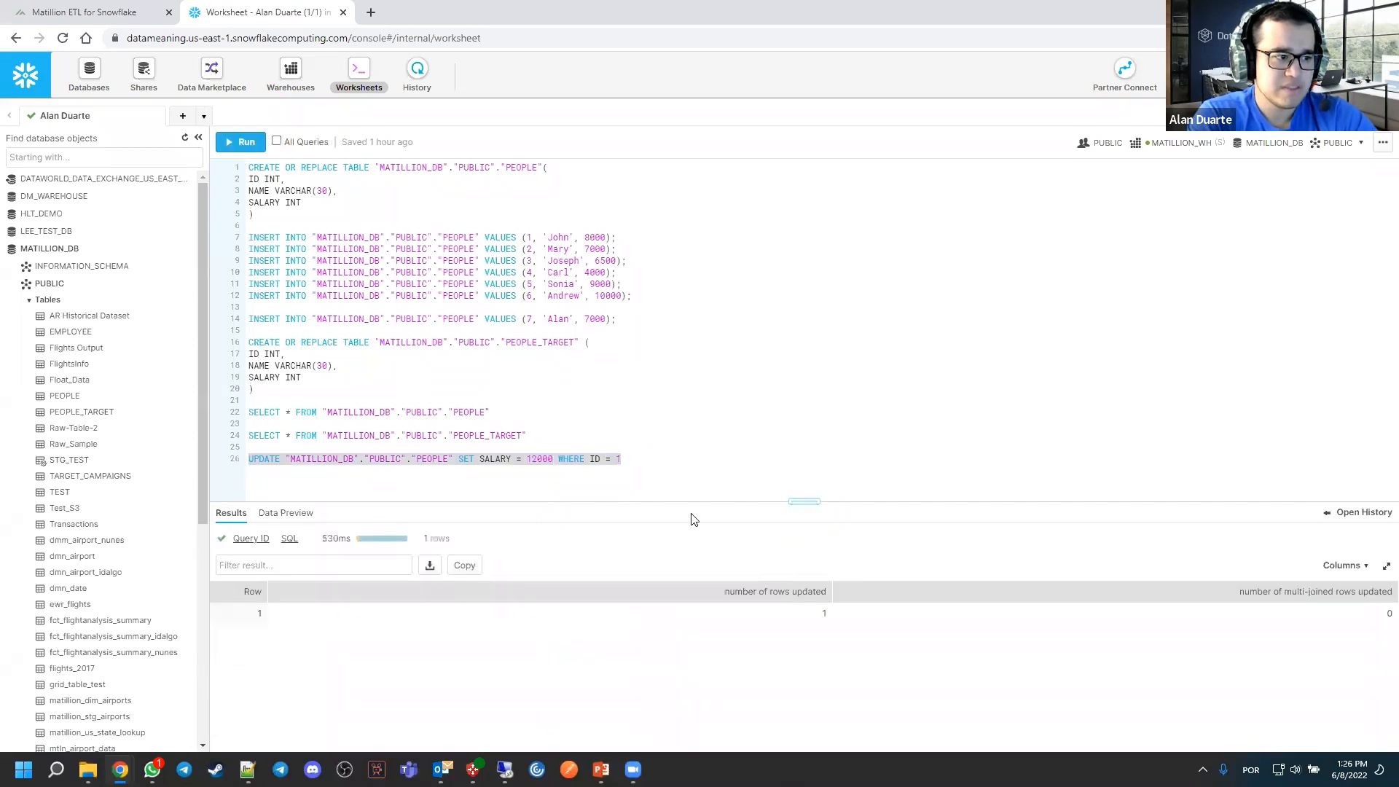
Query PEOPLE and PEOPLE_TARGET to compare the salary for ID 1, and return to the Matillion transformation job
{"action": "triple_click", "coordinate": [369, 412]}
{"action": "left_click", "coordinate": [248, 152]}
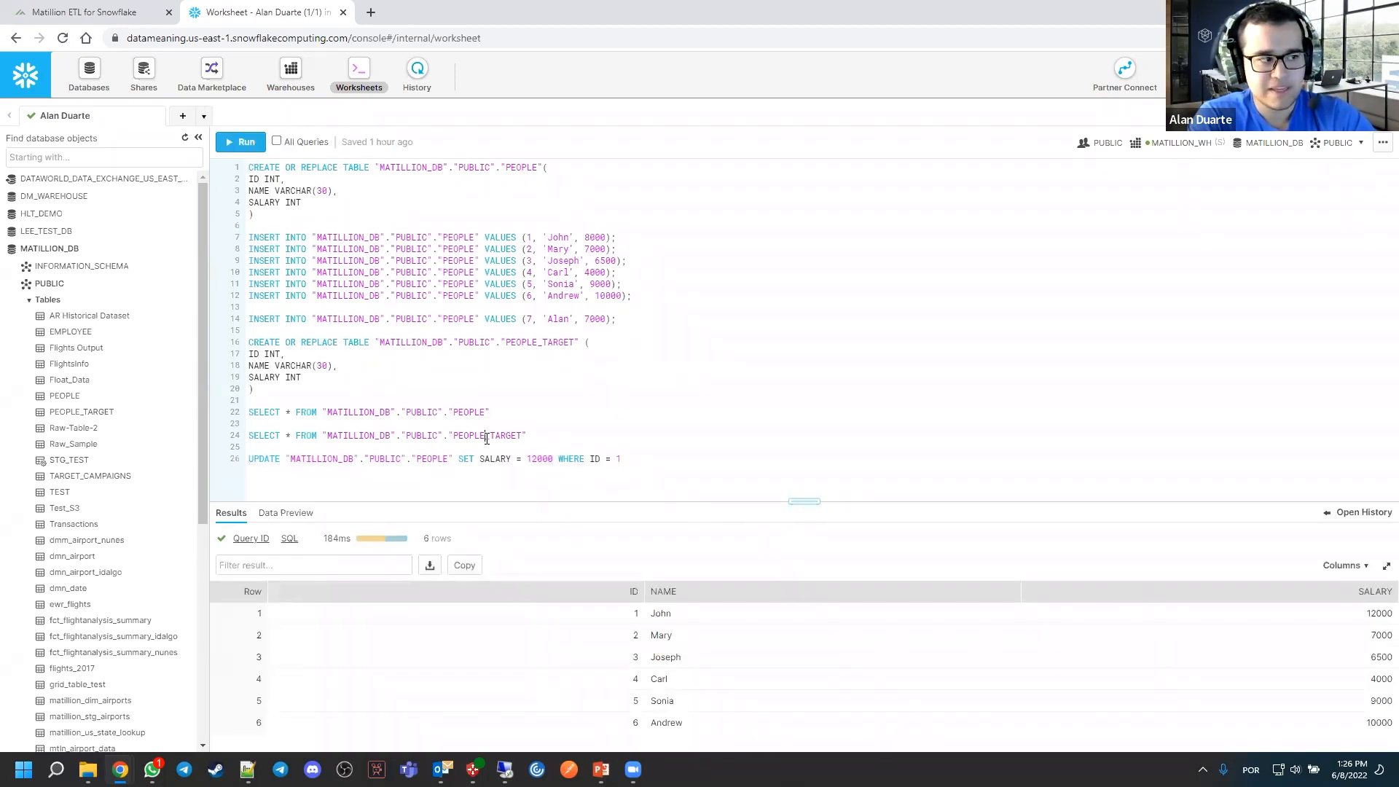
{"action": "triple_click", "coordinate": [509, 436]}
{"action": "left_click", "coordinate": [244, 142]}
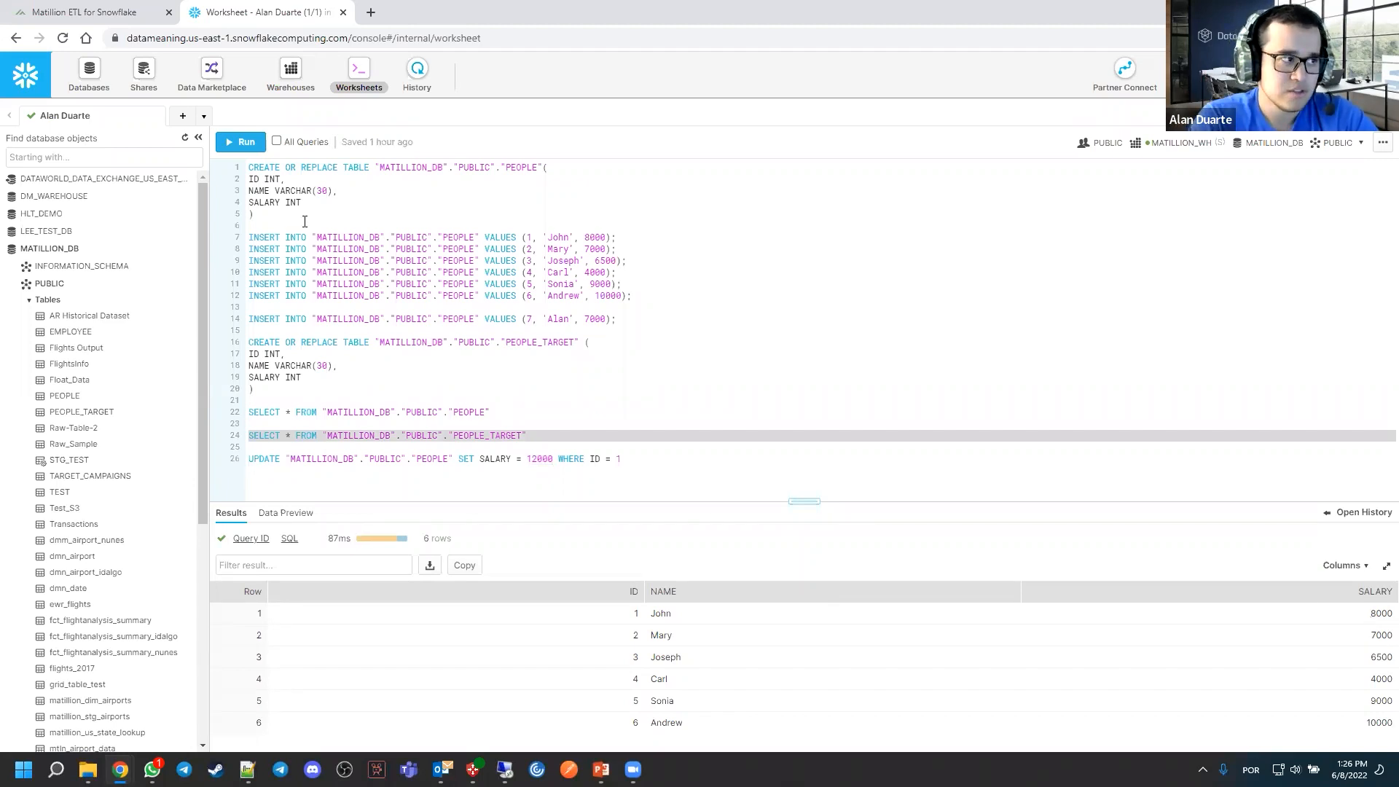
{"action": "key", "text": "ctrl+Tab"}
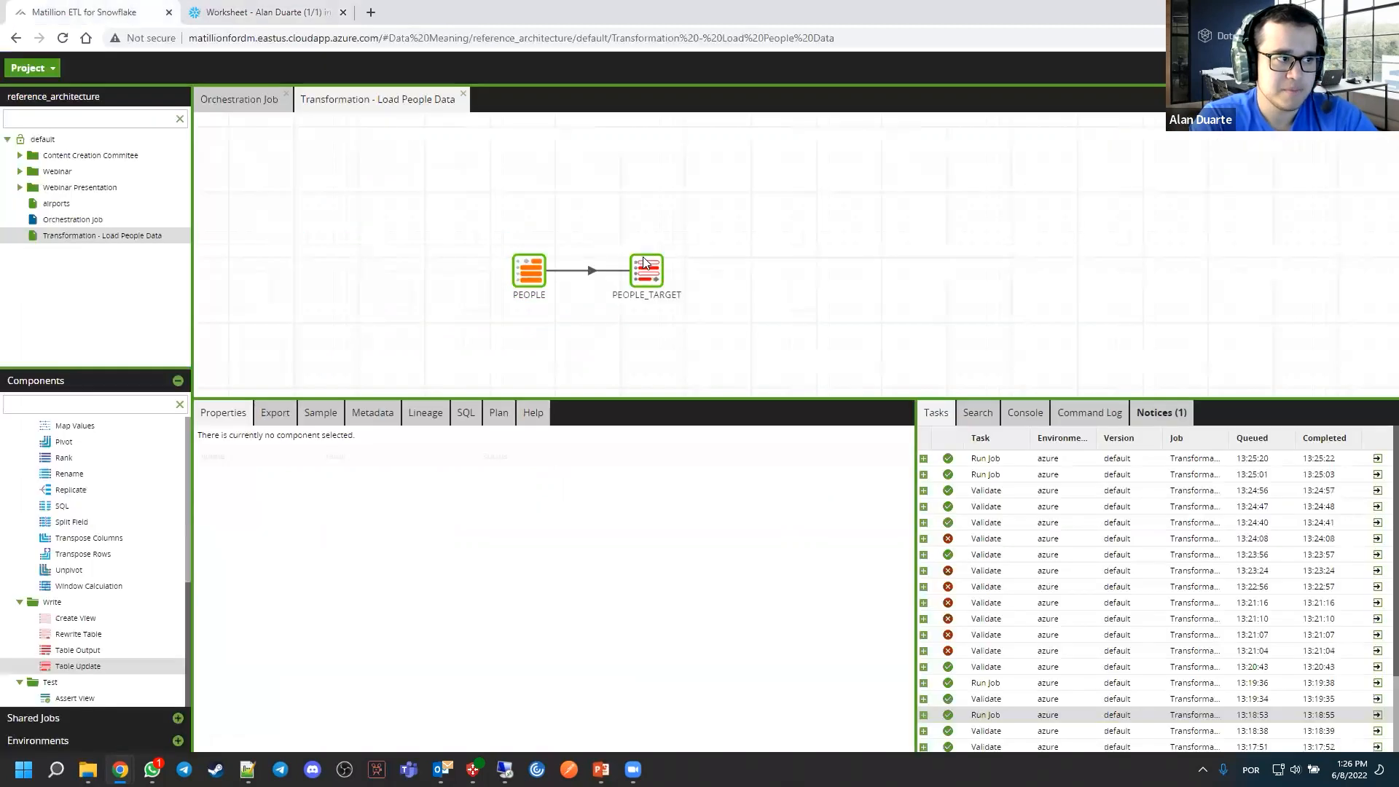
Run the Load People Data transformation job with the Table Update target in the azure environment
{"action": "left_click", "coordinate": [646, 271]}
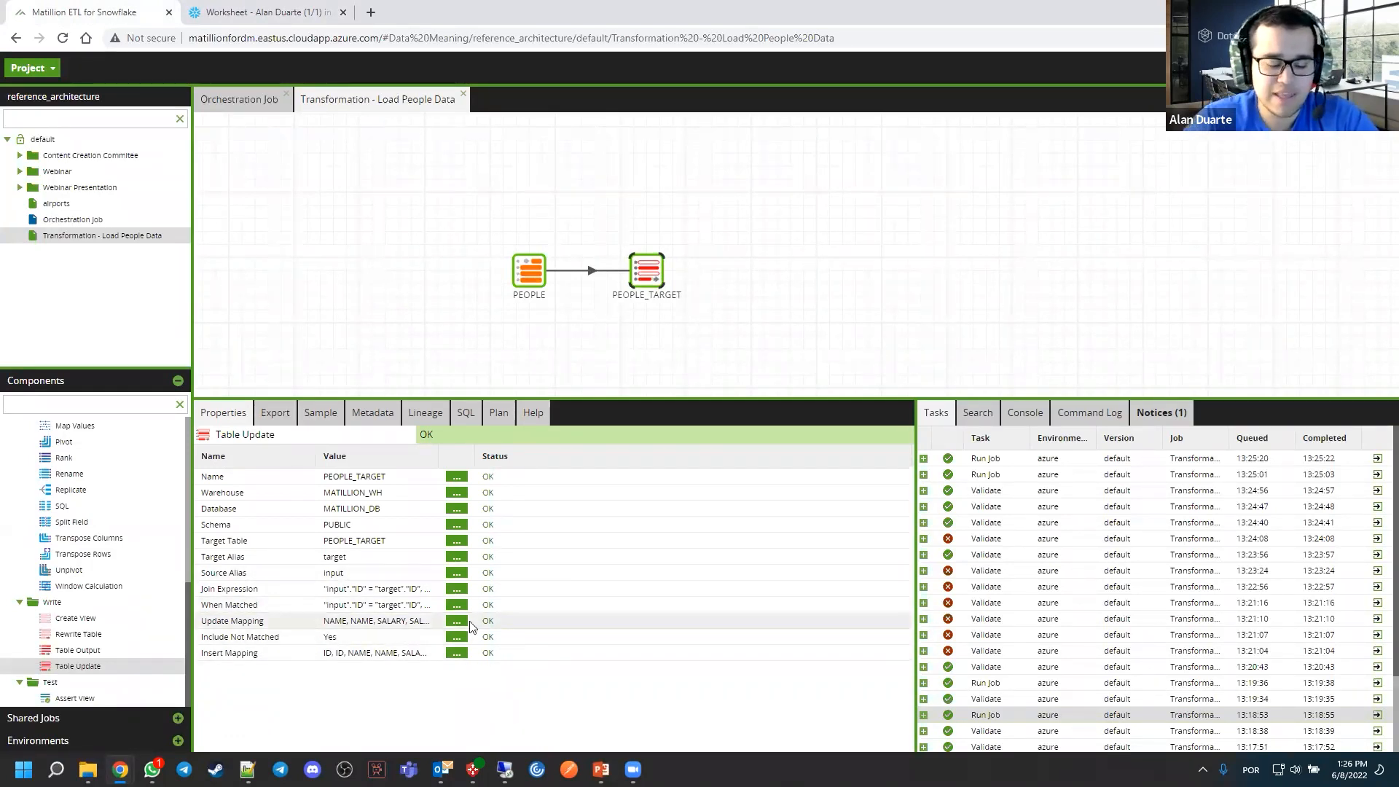
{"action": "right_click", "coordinate": [779, 205]}
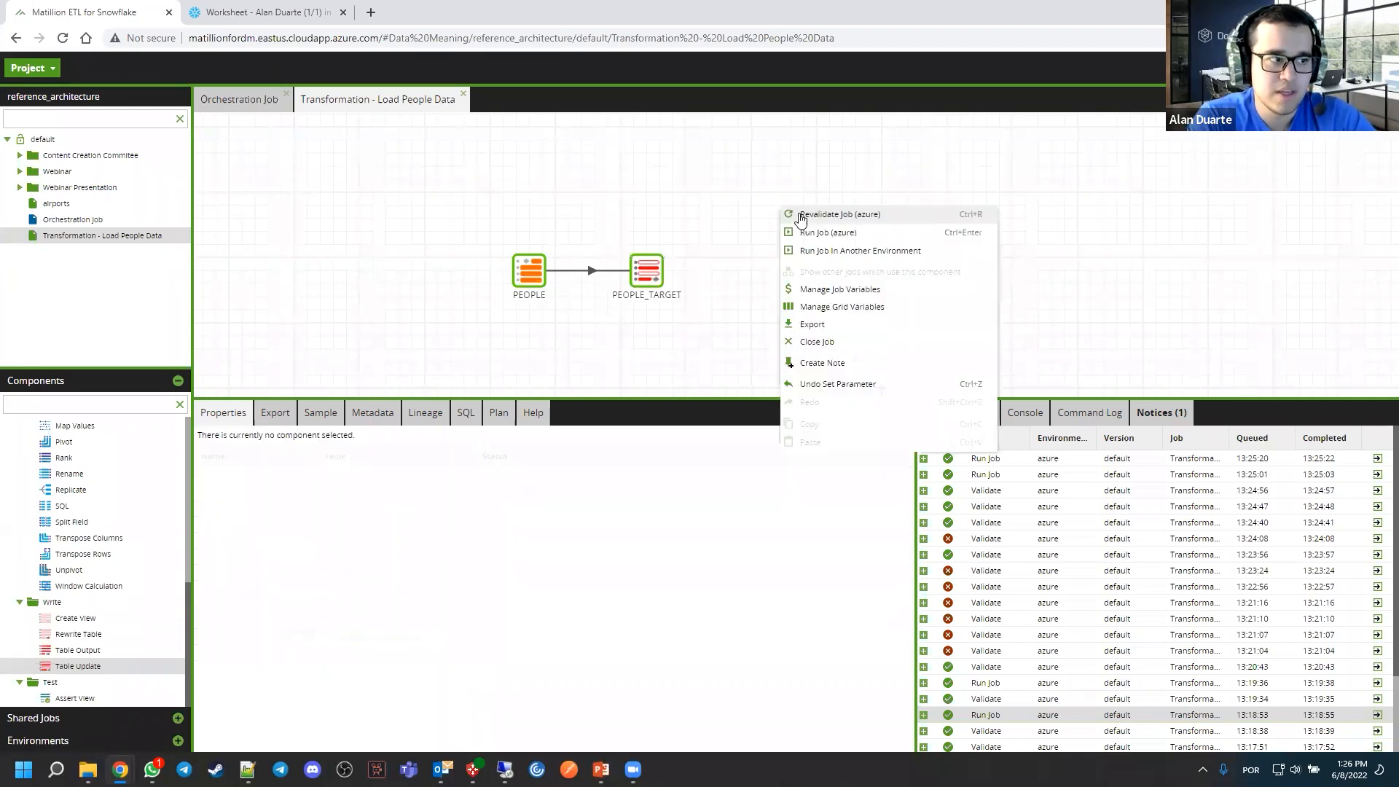
{"action": "left_click", "coordinate": [807, 232]}
Switch to the Snowflake worksheet and query PEOPLE_TARGET to check the salary for ID 1
{"action": "left_click", "coordinate": [301, 13]}
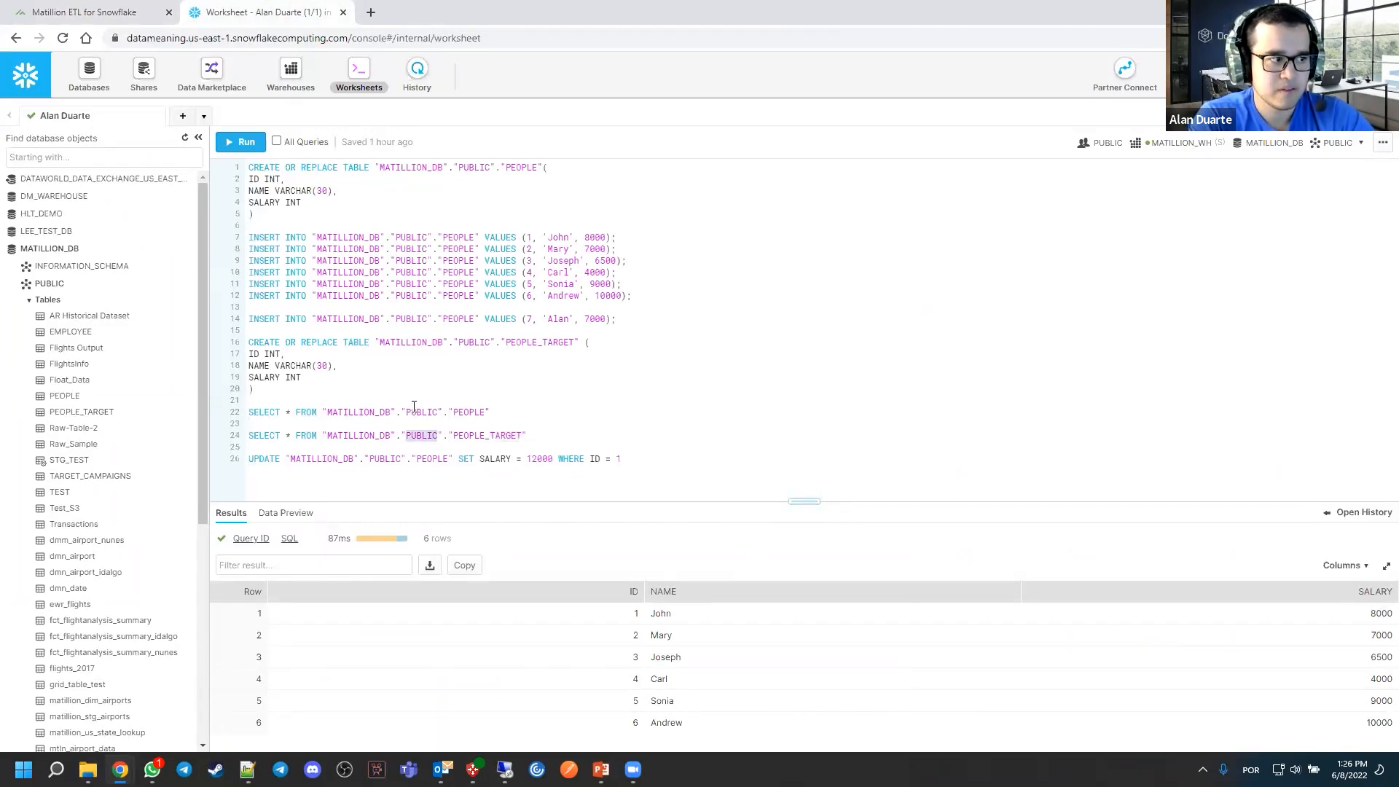
{"action": "triple_click", "coordinate": [422, 435]}
{"action": "left_click", "coordinate": [240, 141]}
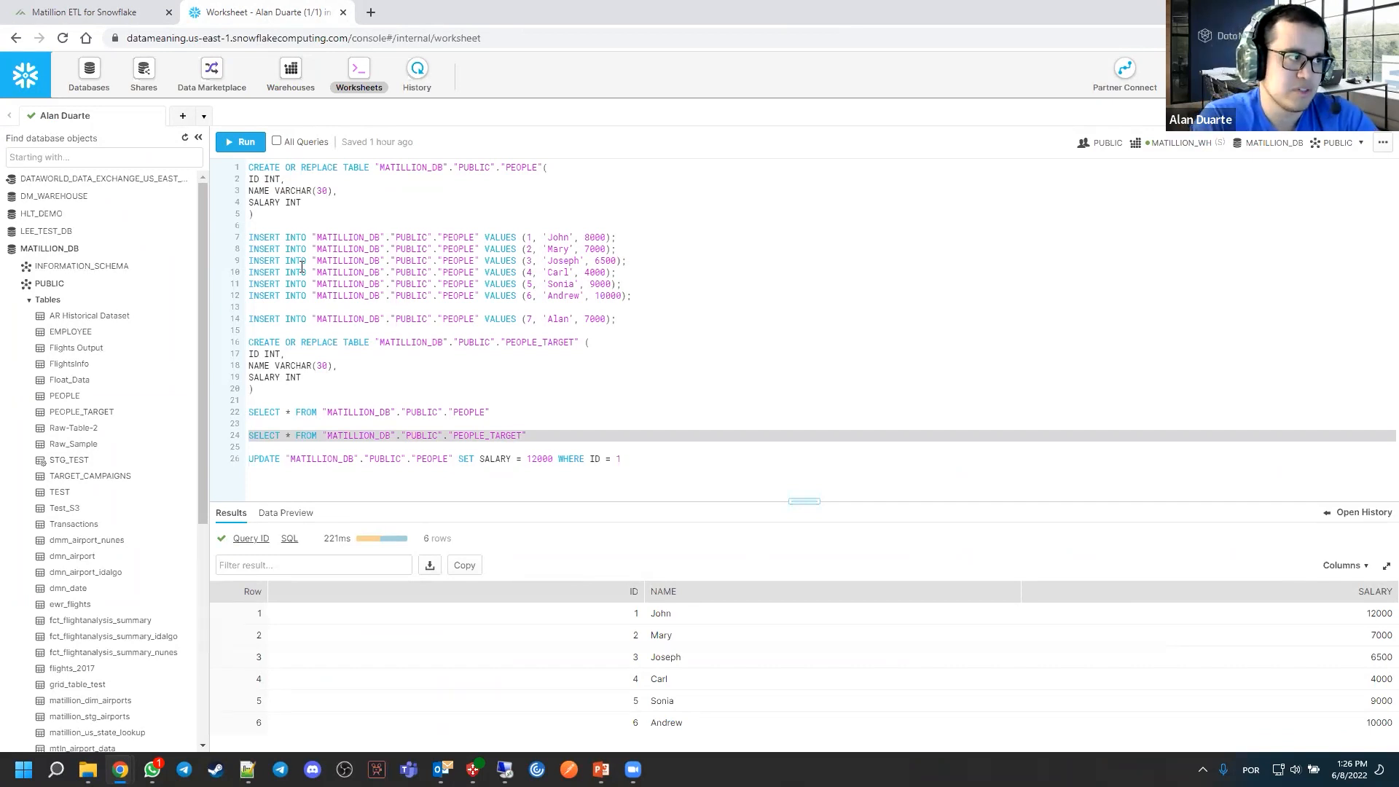
Return to Matillion and examine the latest job run's row count for each component
{"action": "left_click", "coordinate": [88, 12]}
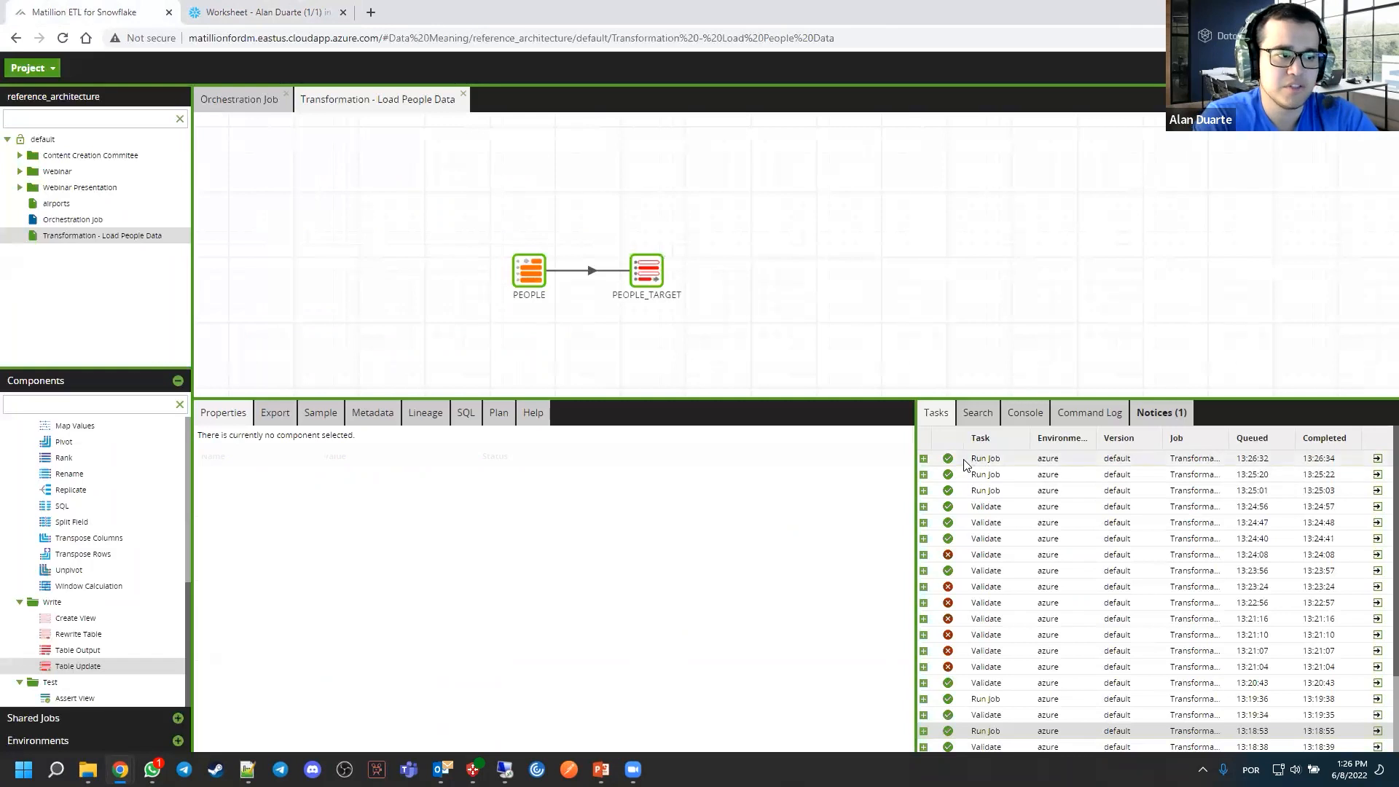
{"action": "left_click", "coordinate": [1377, 458]}
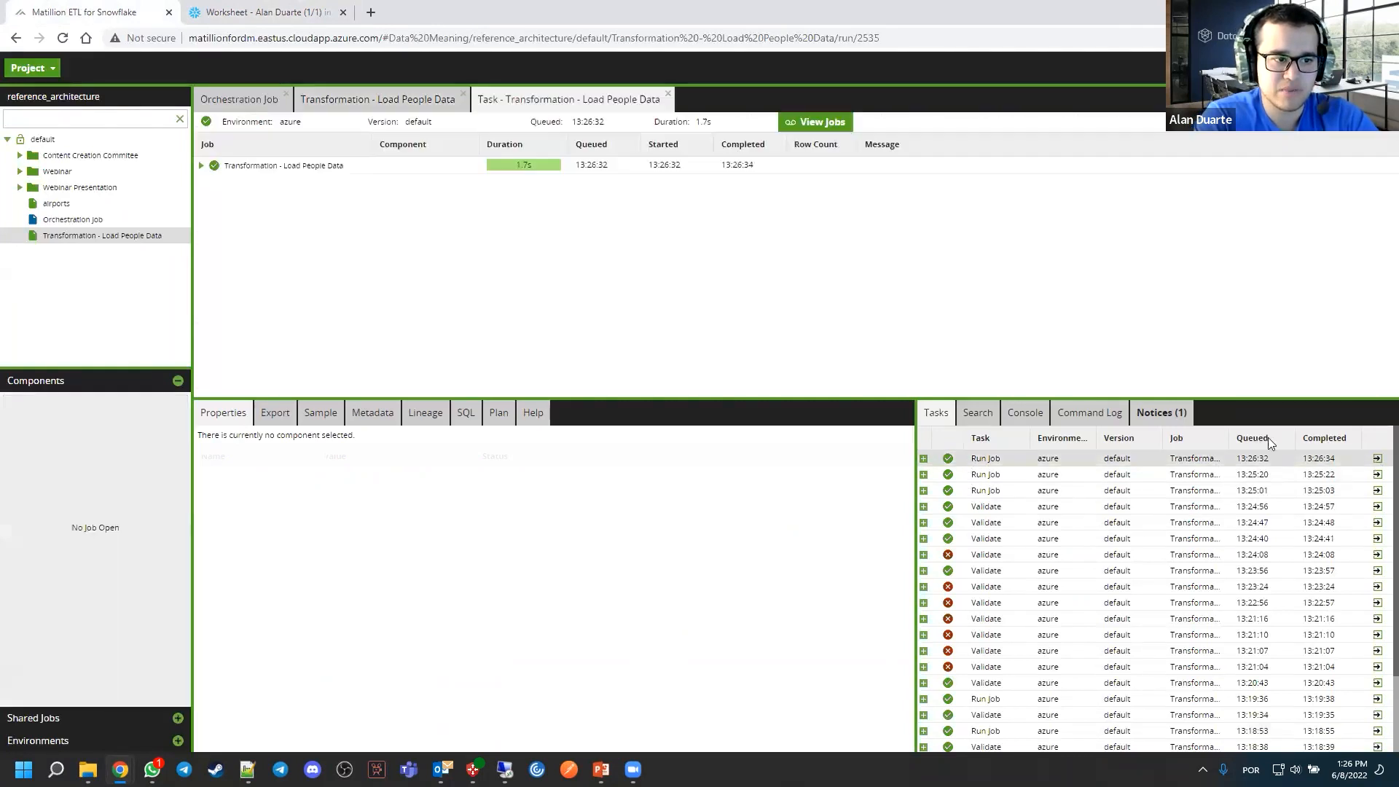
{"action": "left_click", "coordinate": [201, 165]}
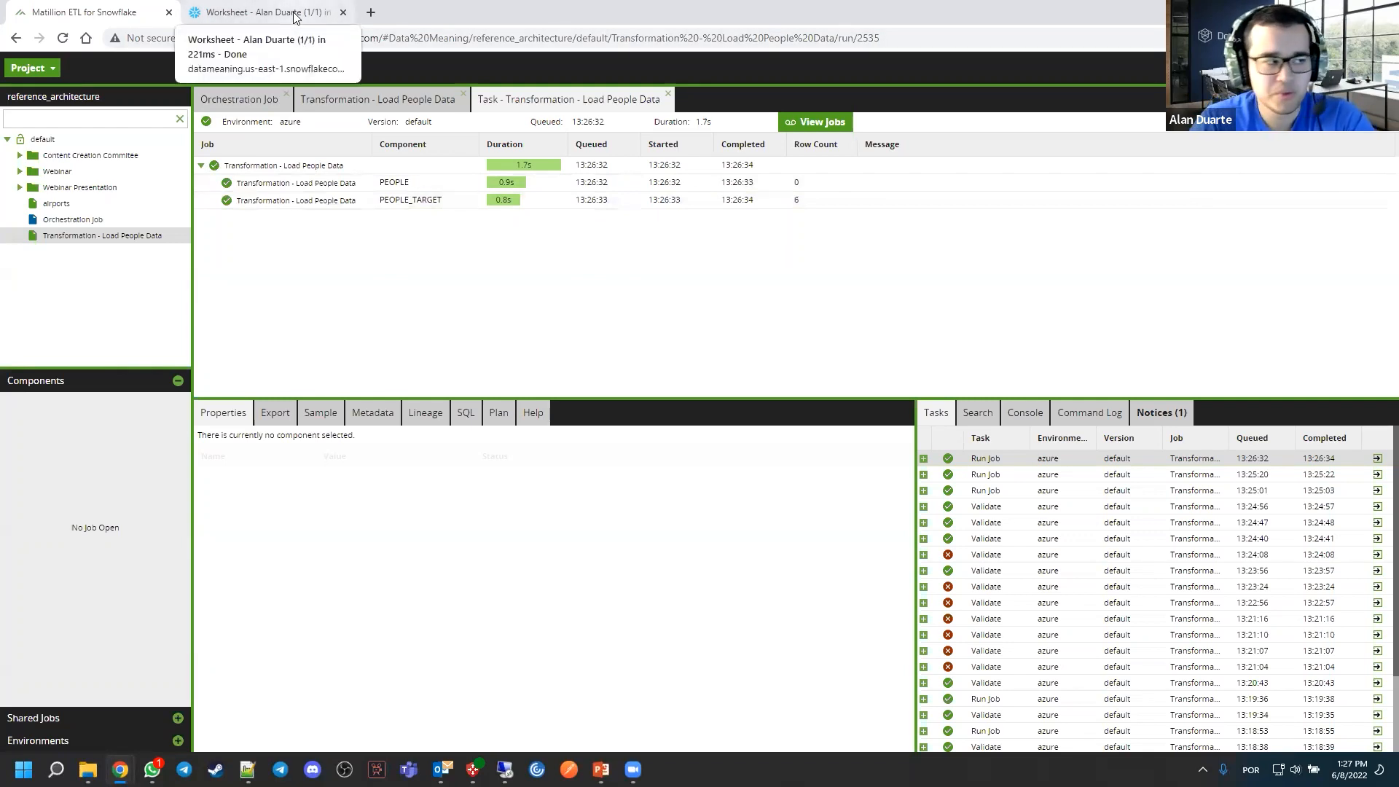
Review the When Matched case and operation of the PEOPLE_TARGET Table Update component in the transformation job
{"action": "left_click", "coordinate": [412, 105]}
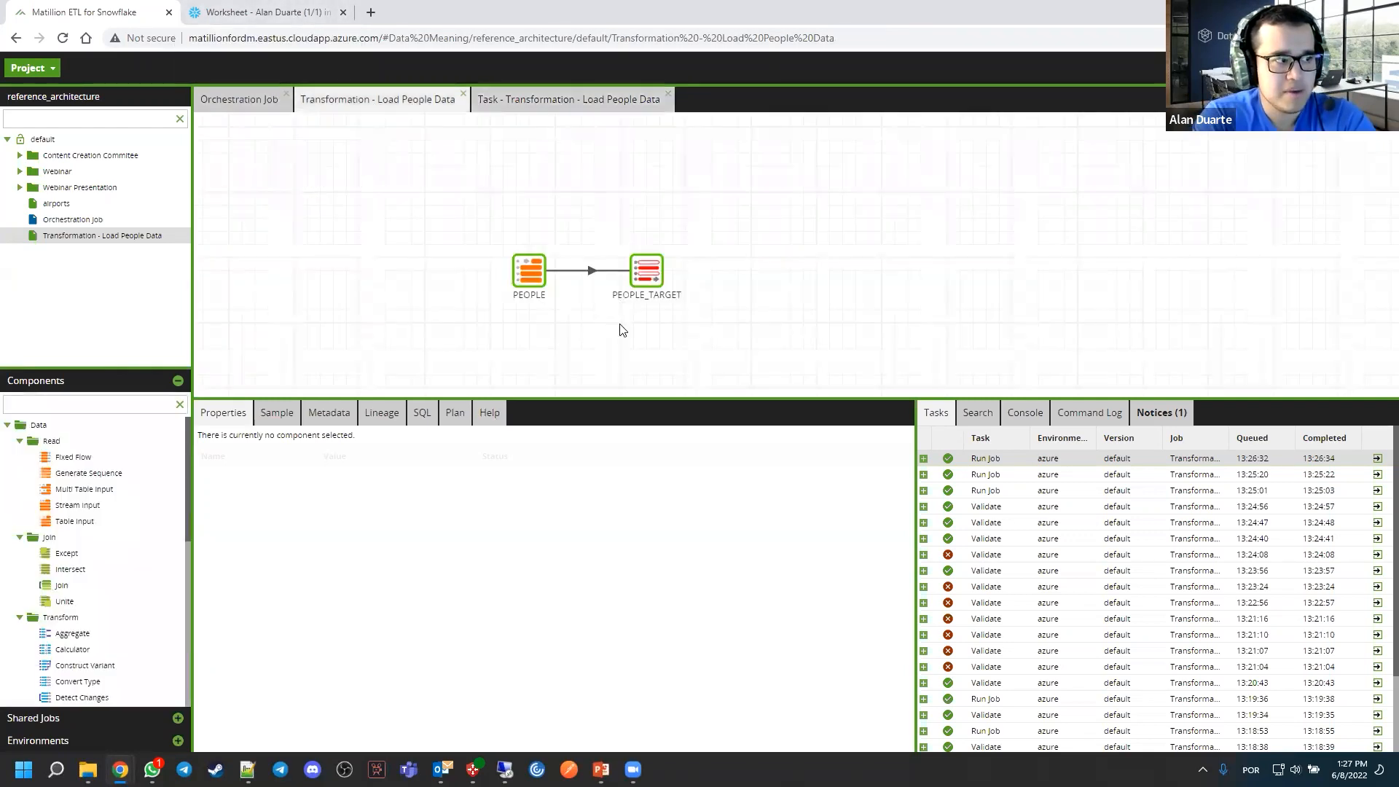
{"action": "left_click", "coordinate": [652, 280]}
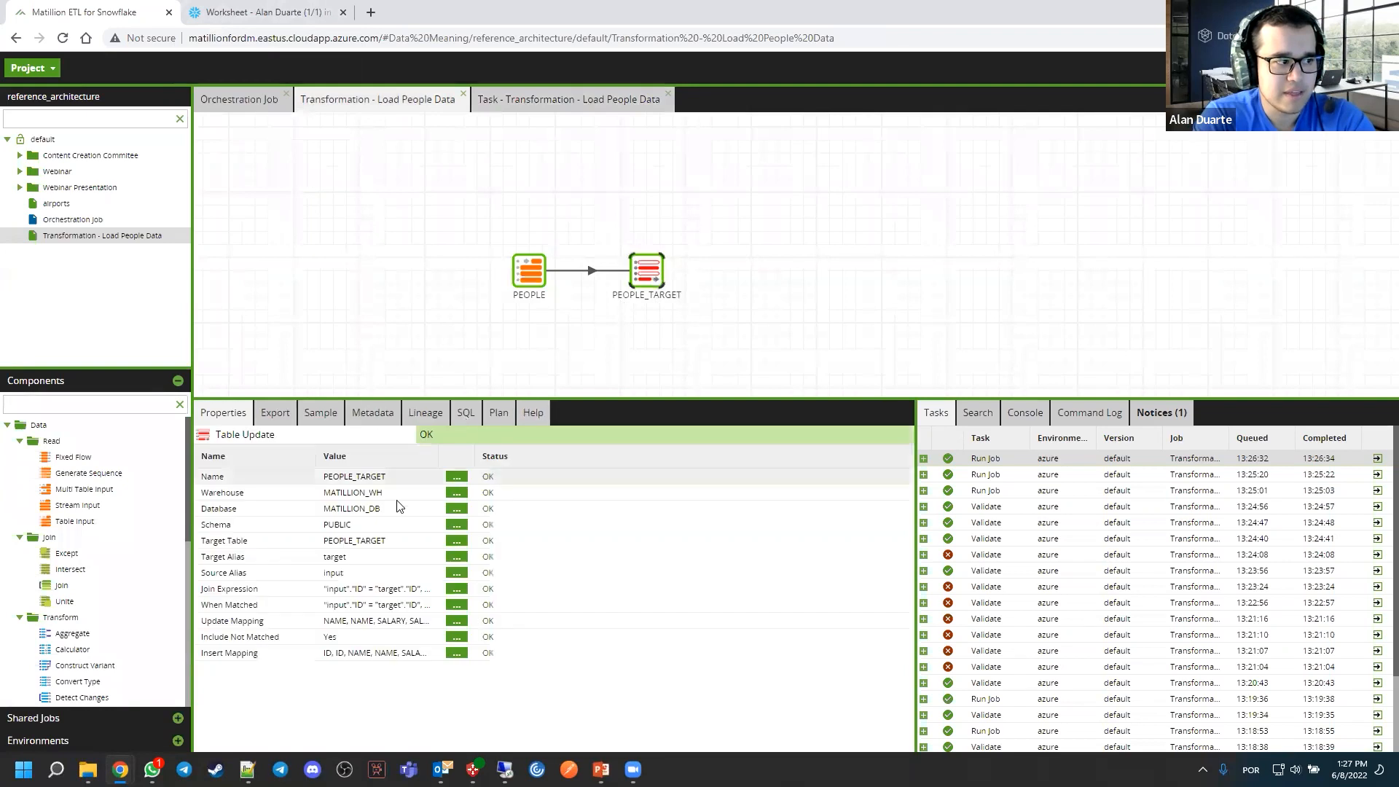
{"action": "left_click", "coordinate": [456, 605]}
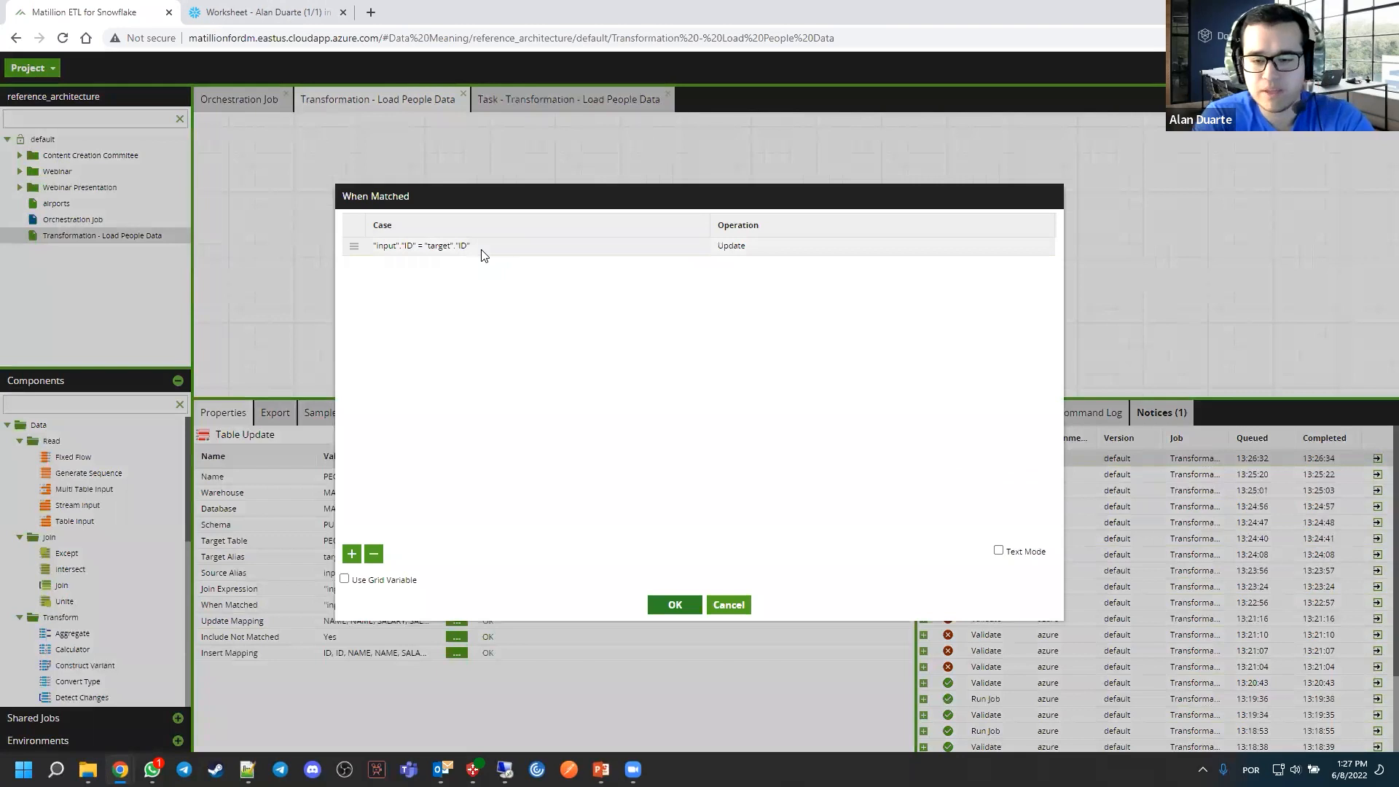
{"action": "left_click", "coordinate": [266, 12]}
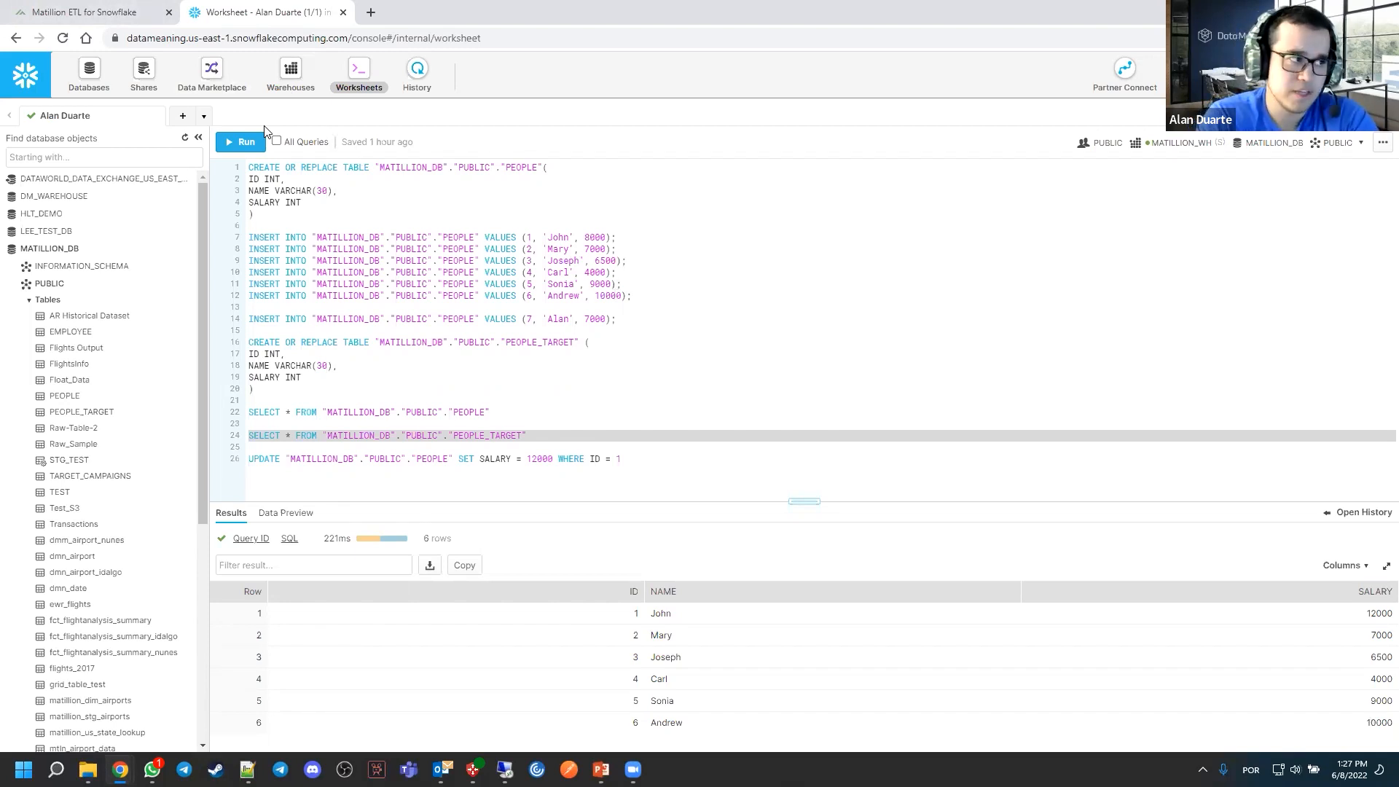
{"action": "left_click", "coordinate": [109, 12]}
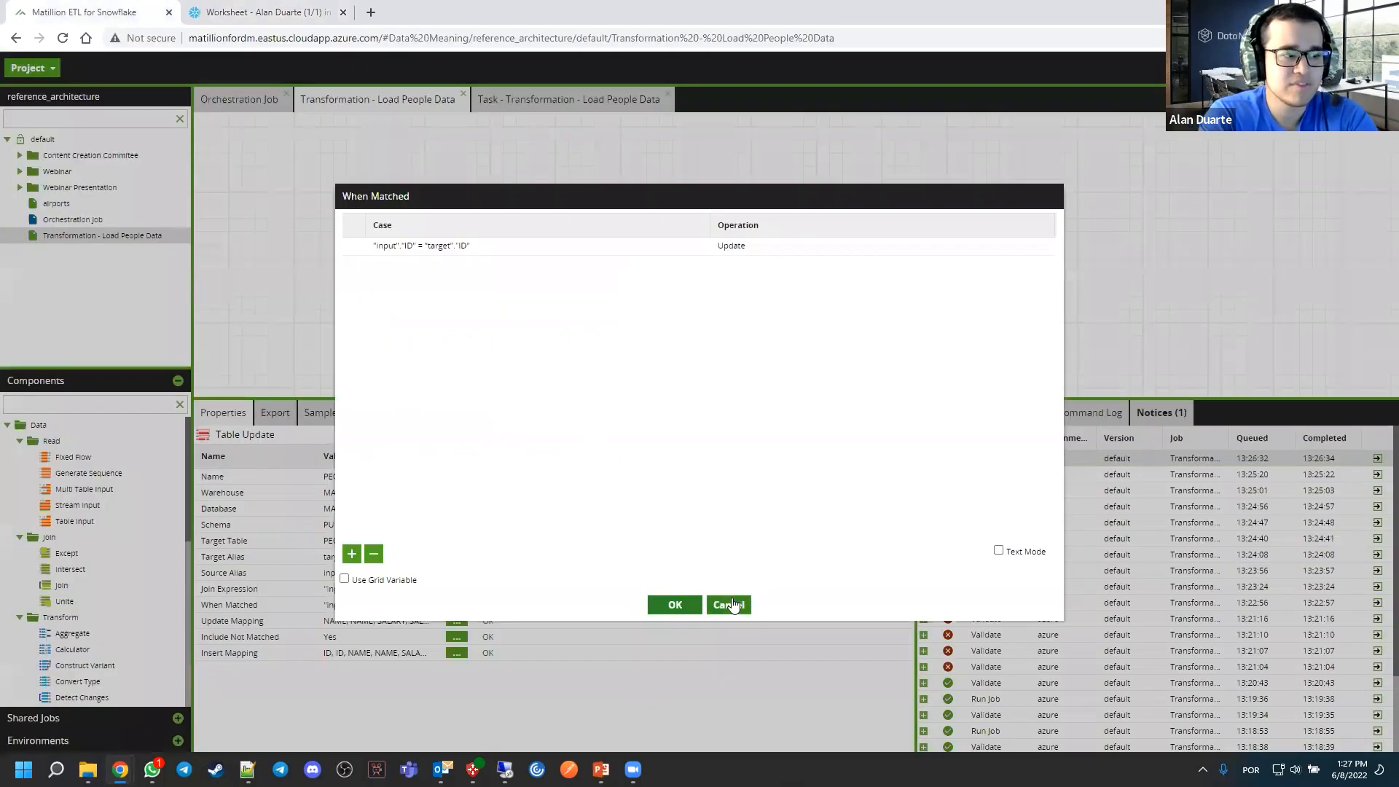
{"action": "left_click", "coordinate": [675, 605]}
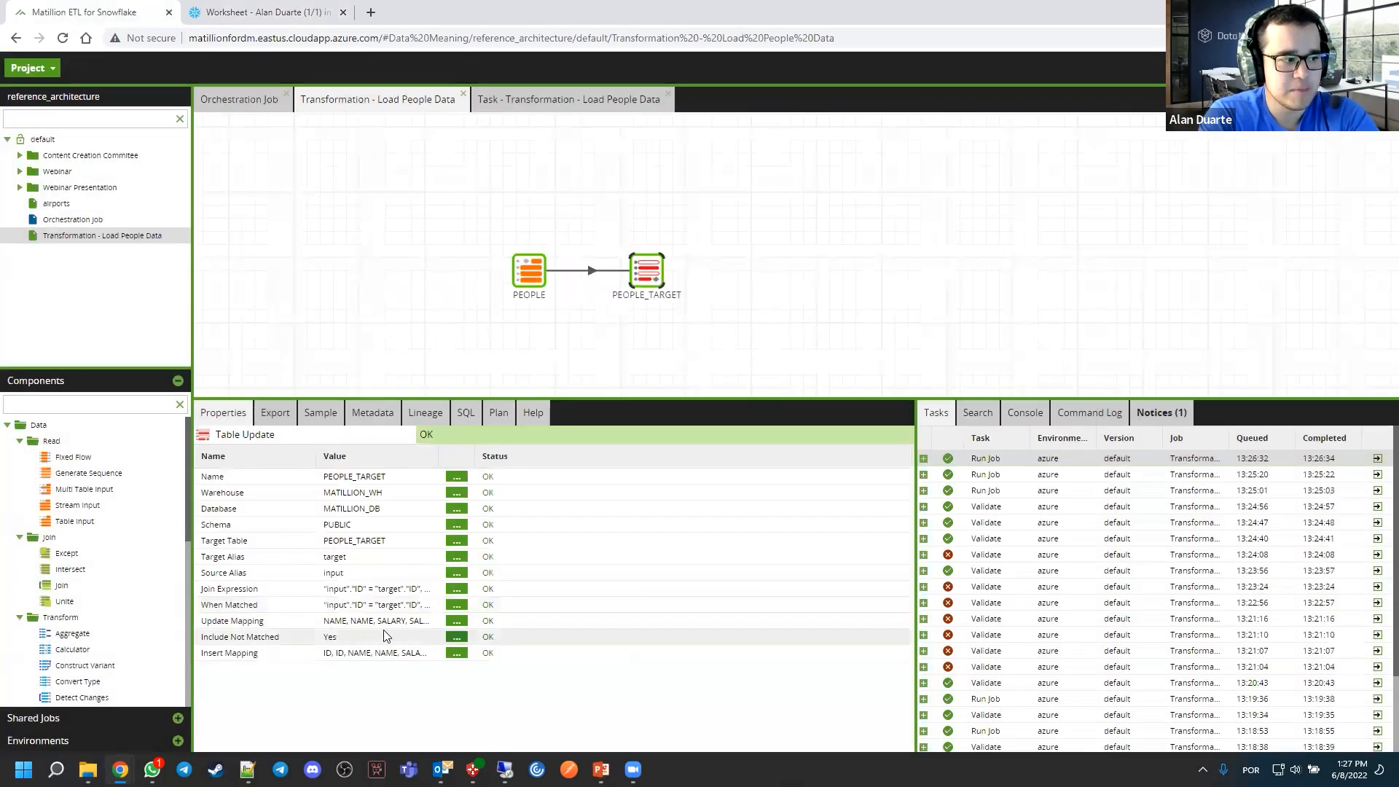
Set the When Matched case of PEOPLE_TARGET to "input"."SALARY" != "target"."SALARY" and widen the property value column
{"action": "left_click", "coordinate": [457, 606]}
{"action": "left_click", "coordinate": [415, 246]}
{"action": "left_click", "coordinate": [415, 246]}
{"action": "key", "text": "BackSpace"}
{"action": "key", "text": "BackSpace"}
{"action": "type", "text": "SALARY\" "}
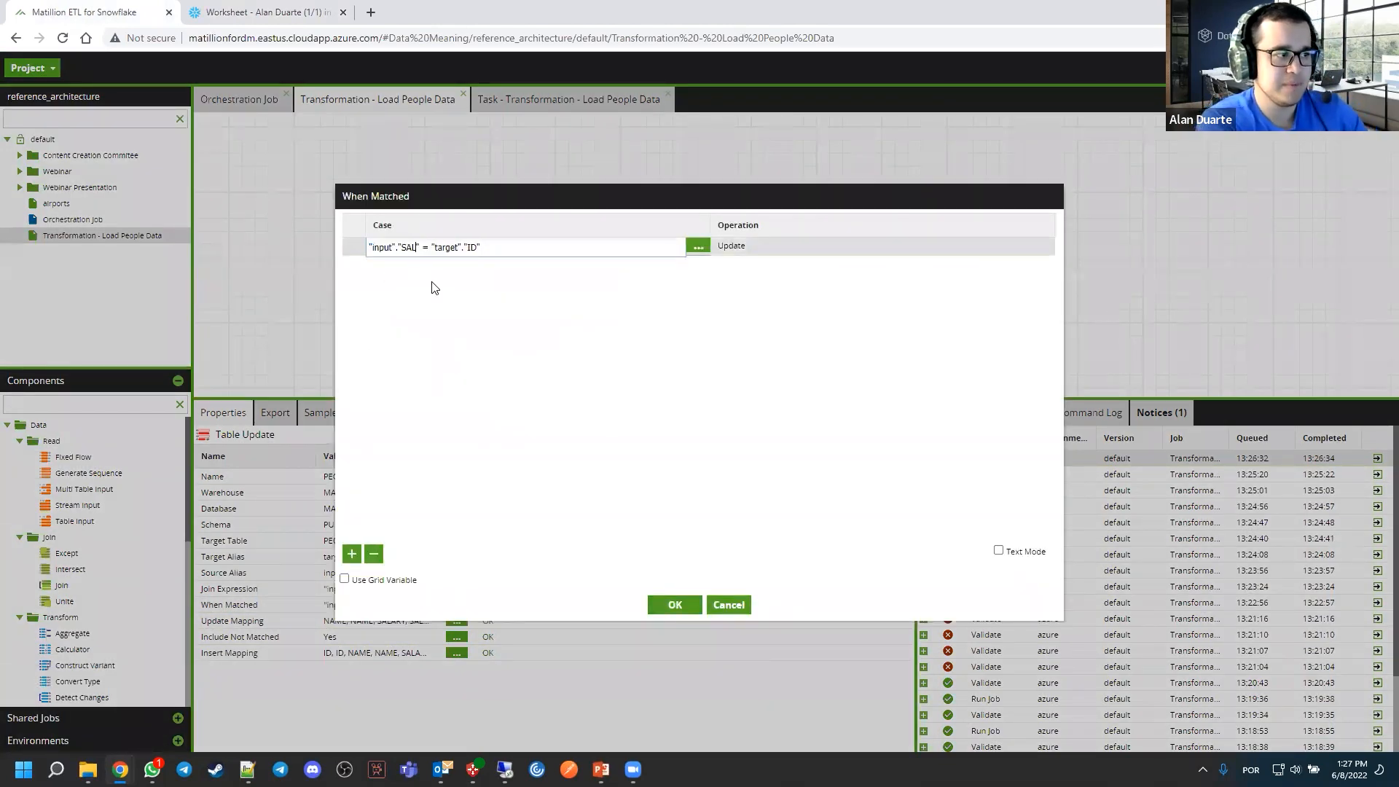
{"action": "type", "text": "!"}
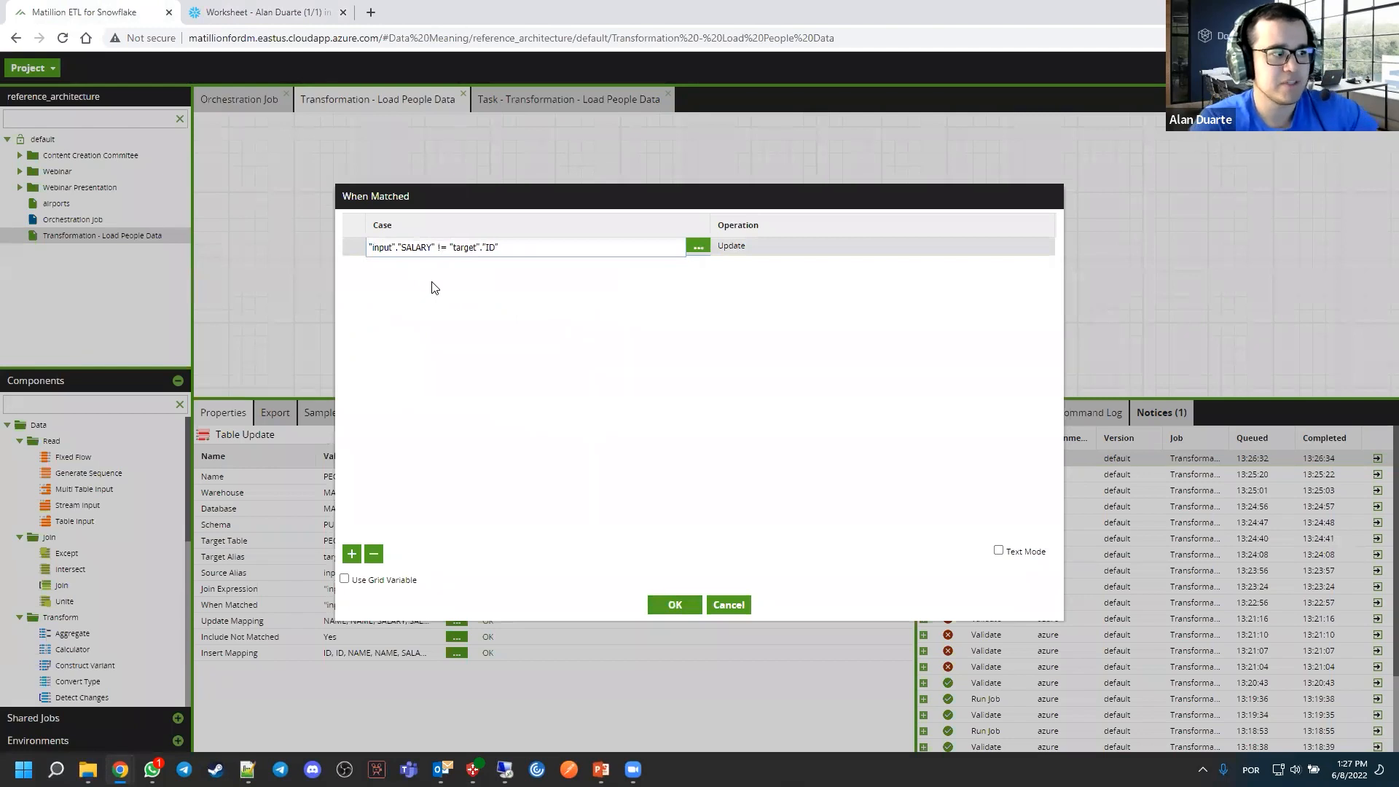
{"action": "left_click", "coordinate": [494, 248]}
{"action": "key", "text": "BackSpace"}
{"action": "key", "text": "BackSpace"}
{"action": "type", "text": "SAA"}
{"action": "key", "text": "BackSpace"}
{"action": "type", "text": "LARY"}
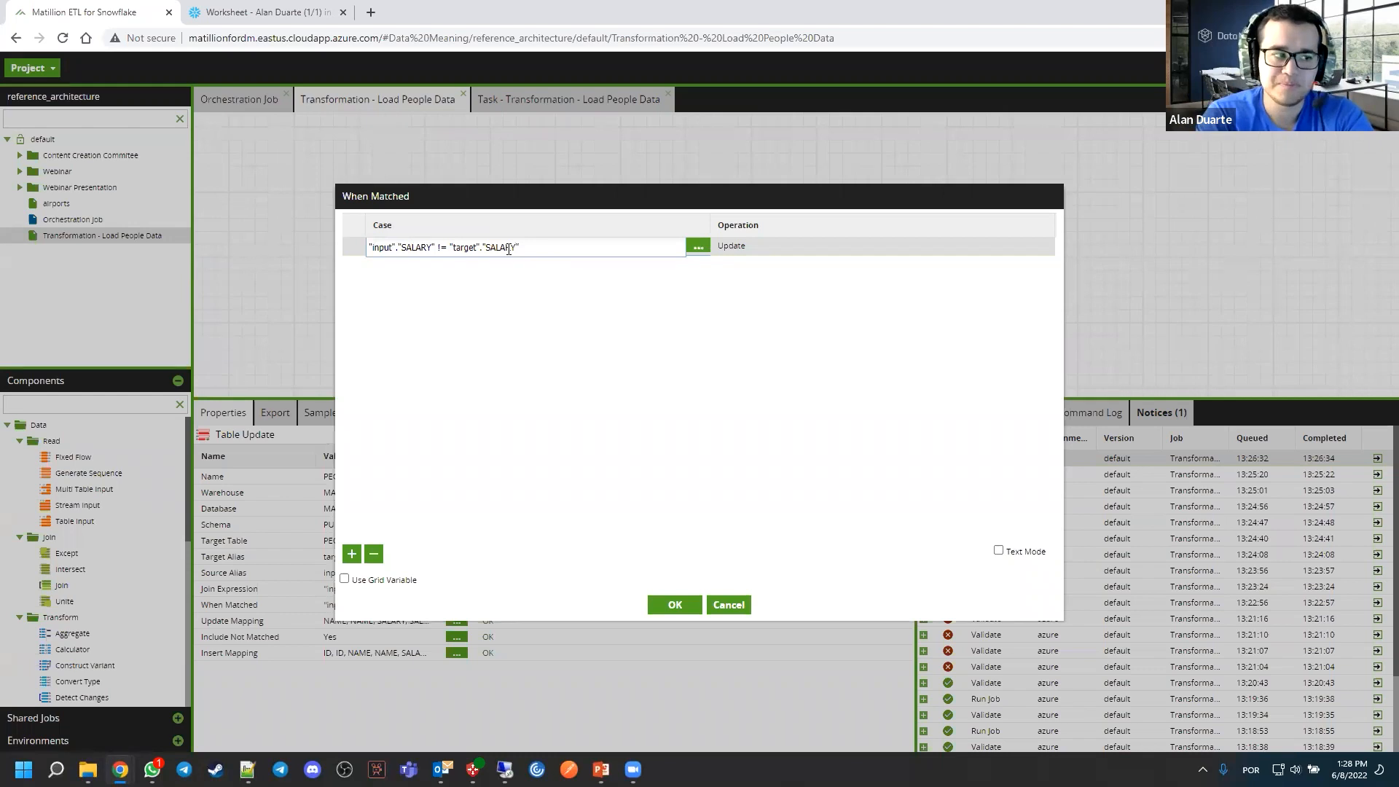
{"action": "left_click", "coordinate": [682, 605]}
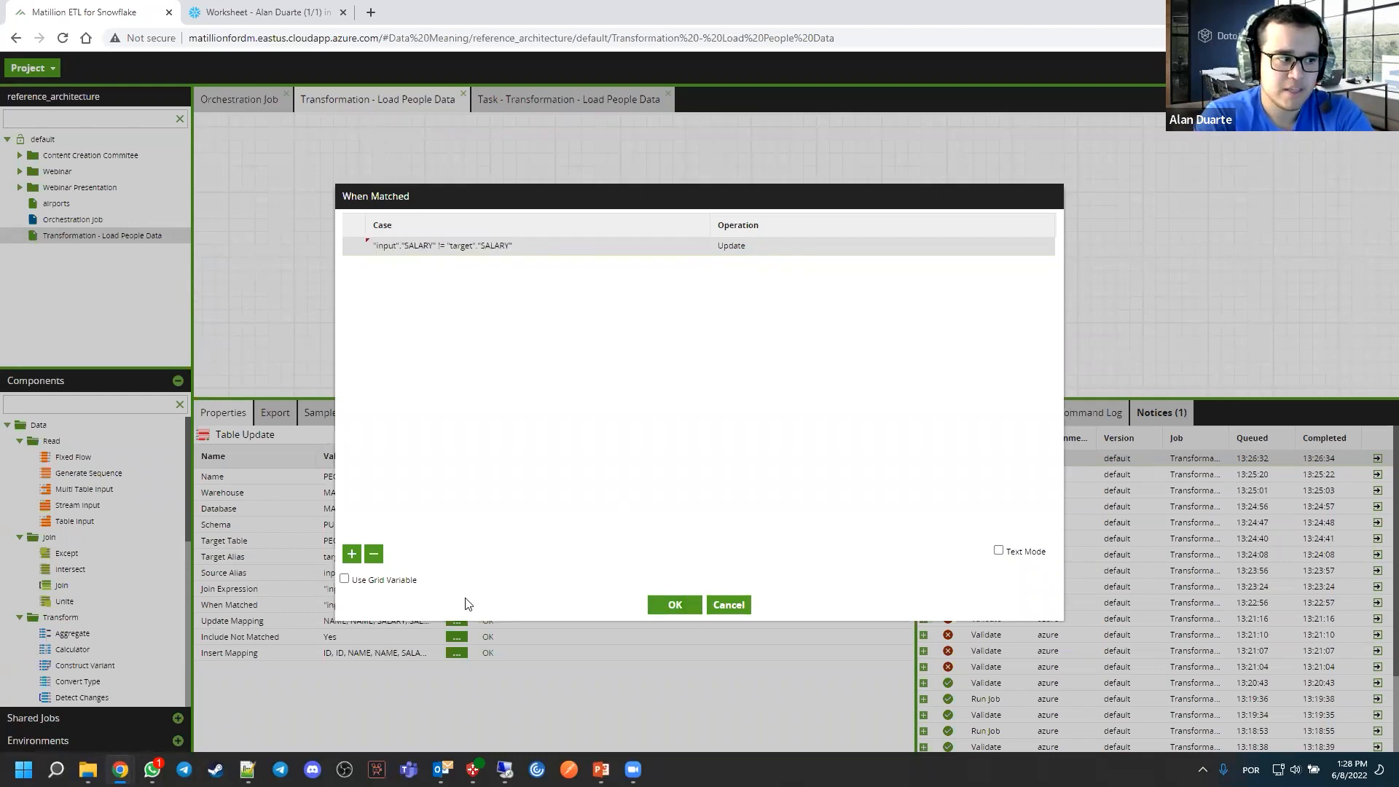
{"action": "left_click_drag", "start_coordinate": [438, 458], "coordinate": [500, 455]}
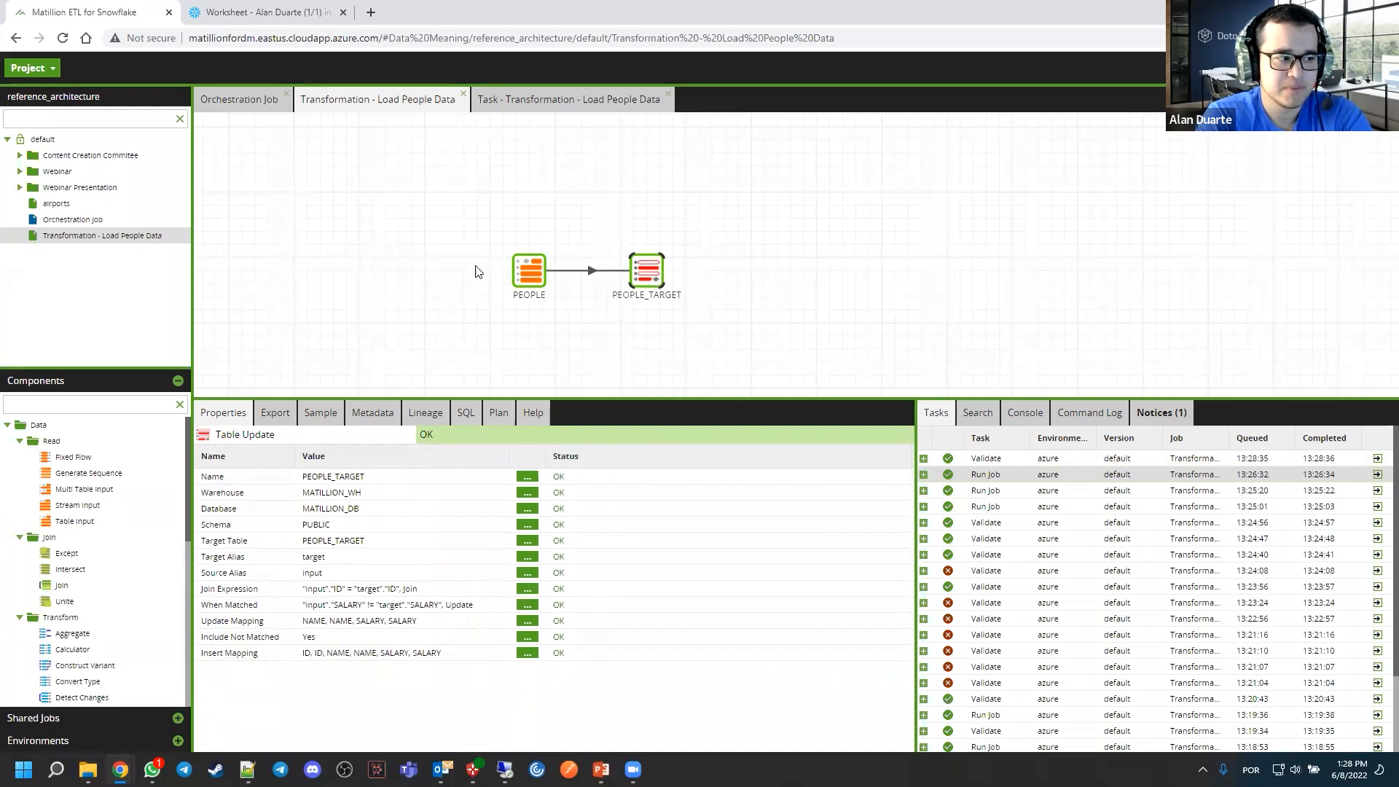
In the Snowflake worksheet, change the UPDATE statement's SALARY to 8000 for ID = 1 in PEOPLE and run it
{"action": "left_click", "coordinate": [270, 12]}
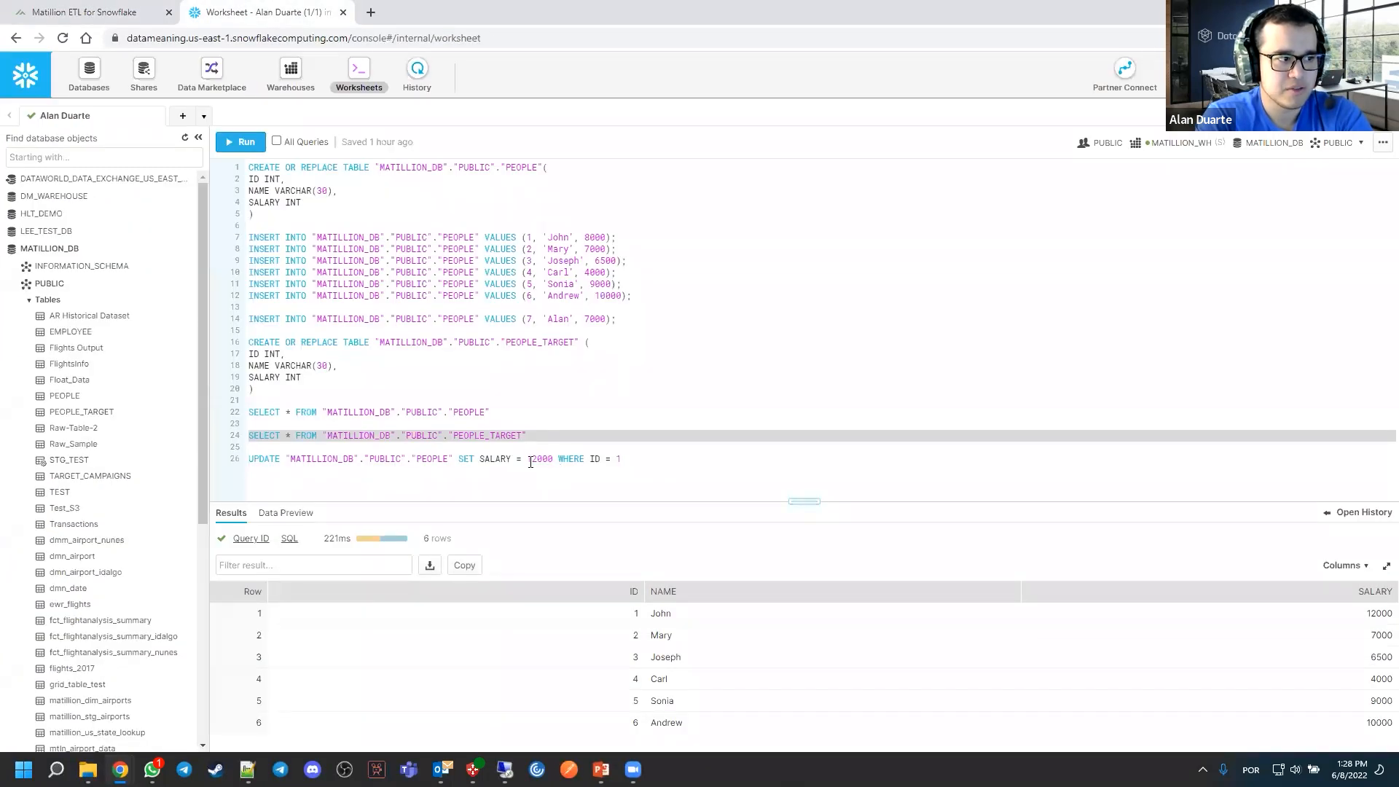
{"action": "left_click", "coordinate": [529, 460]}
{"action": "double_click", "coordinate": [533, 460]}
{"action": "type", "text": "8000"}
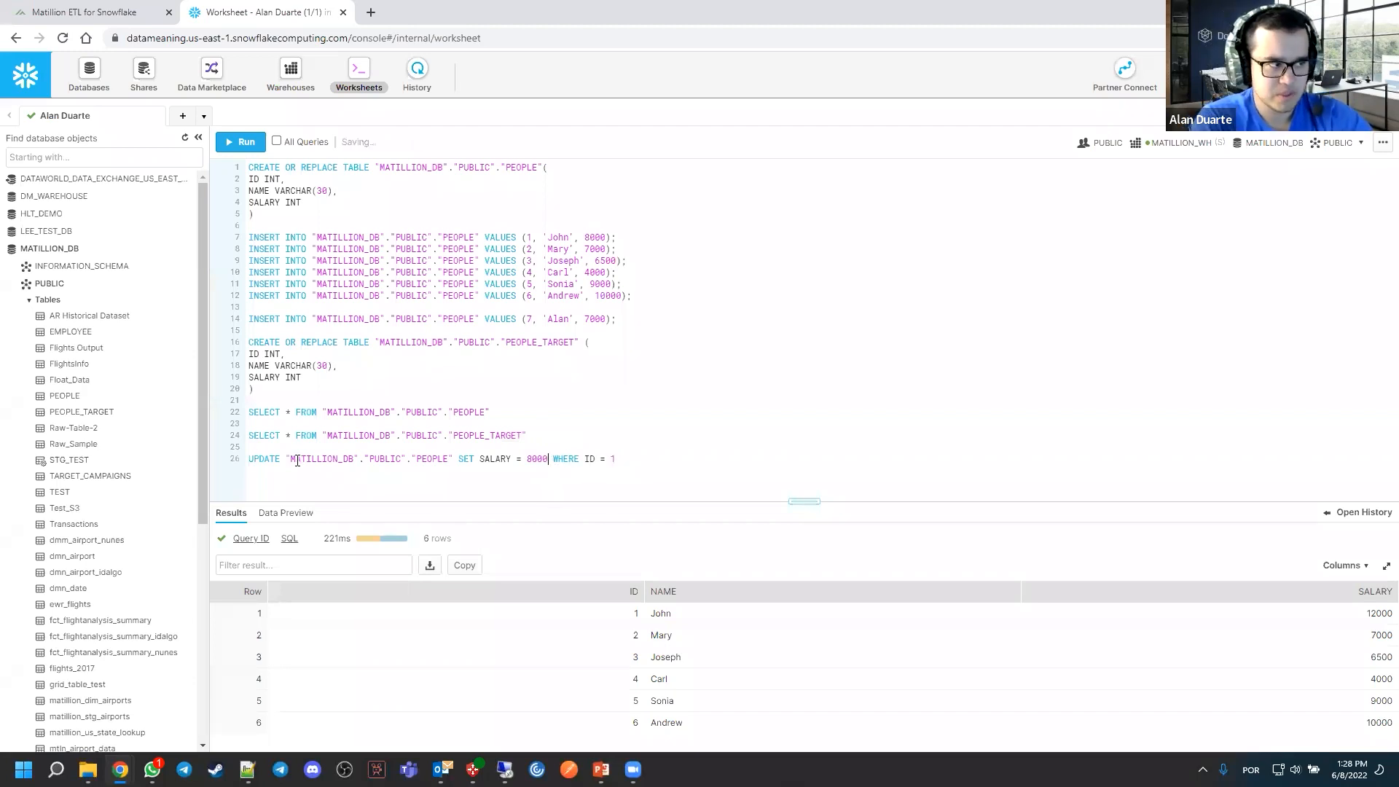
{"action": "triple_click", "coordinate": [432, 461]}
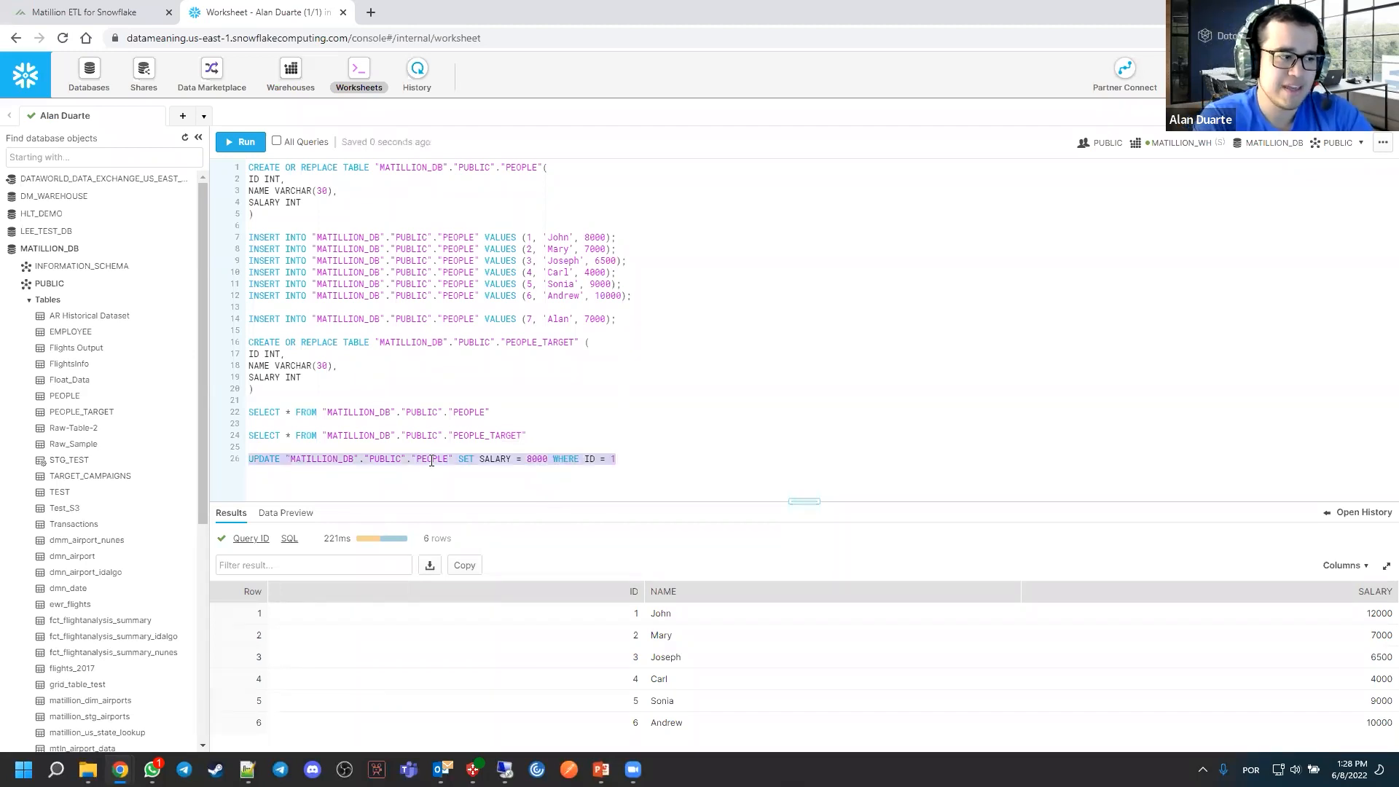
{"action": "left_click", "coordinate": [244, 142]}
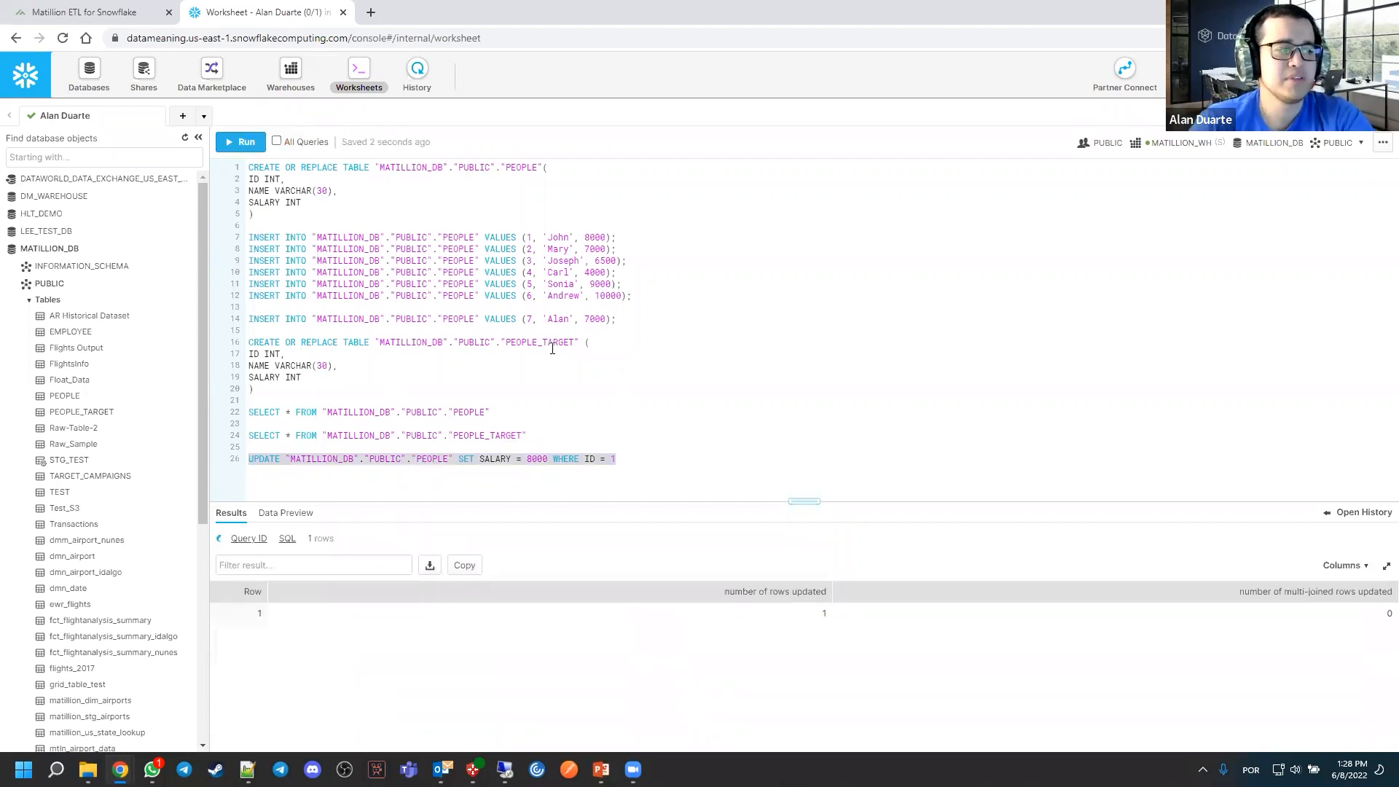
Query PEOPLE and PEOPLE_TARGET to compare the salary for ID 1 in both tables
{"action": "triple_click", "coordinate": [448, 412]}
{"action": "left_click", "coordinate": [240, 142]}
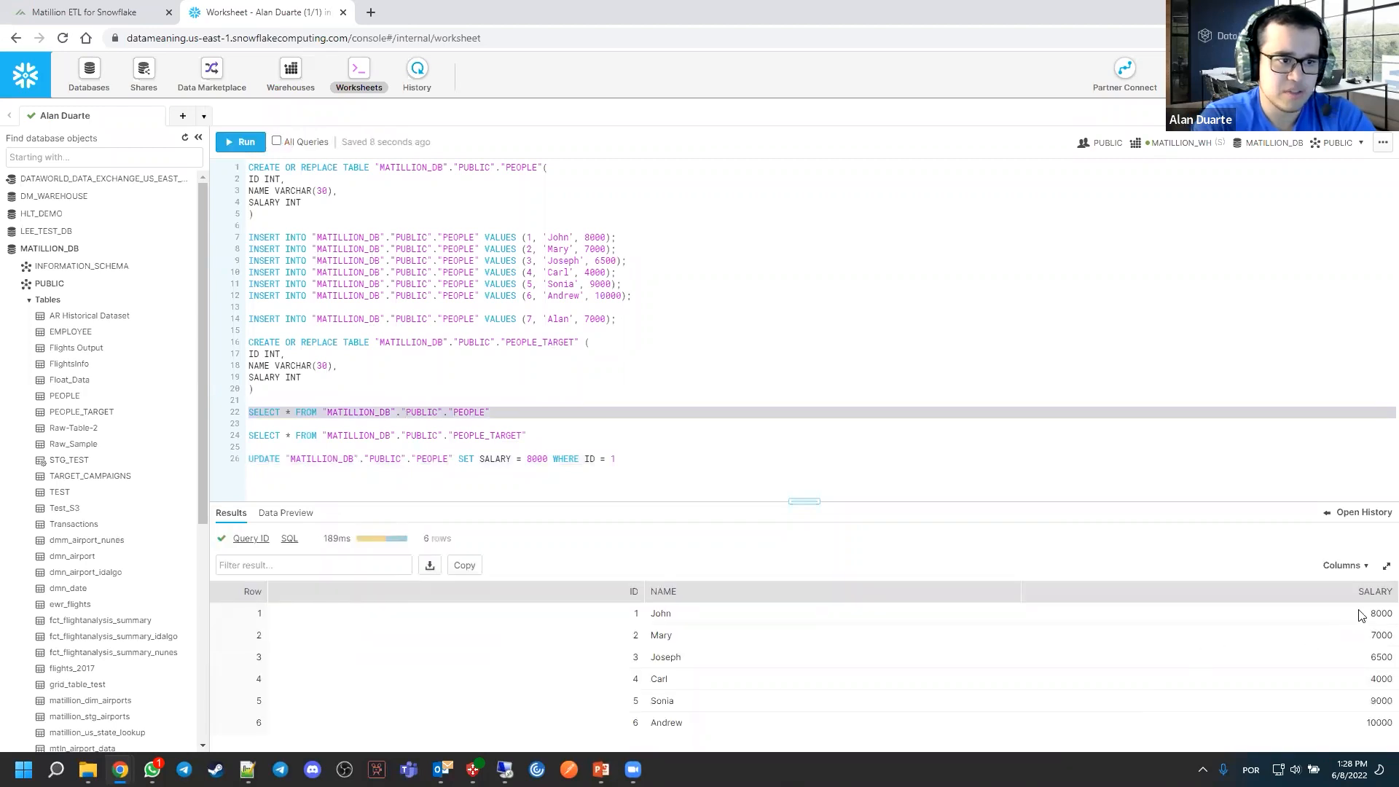
{"action": "triple_click", "coordinate": [456, 435]}
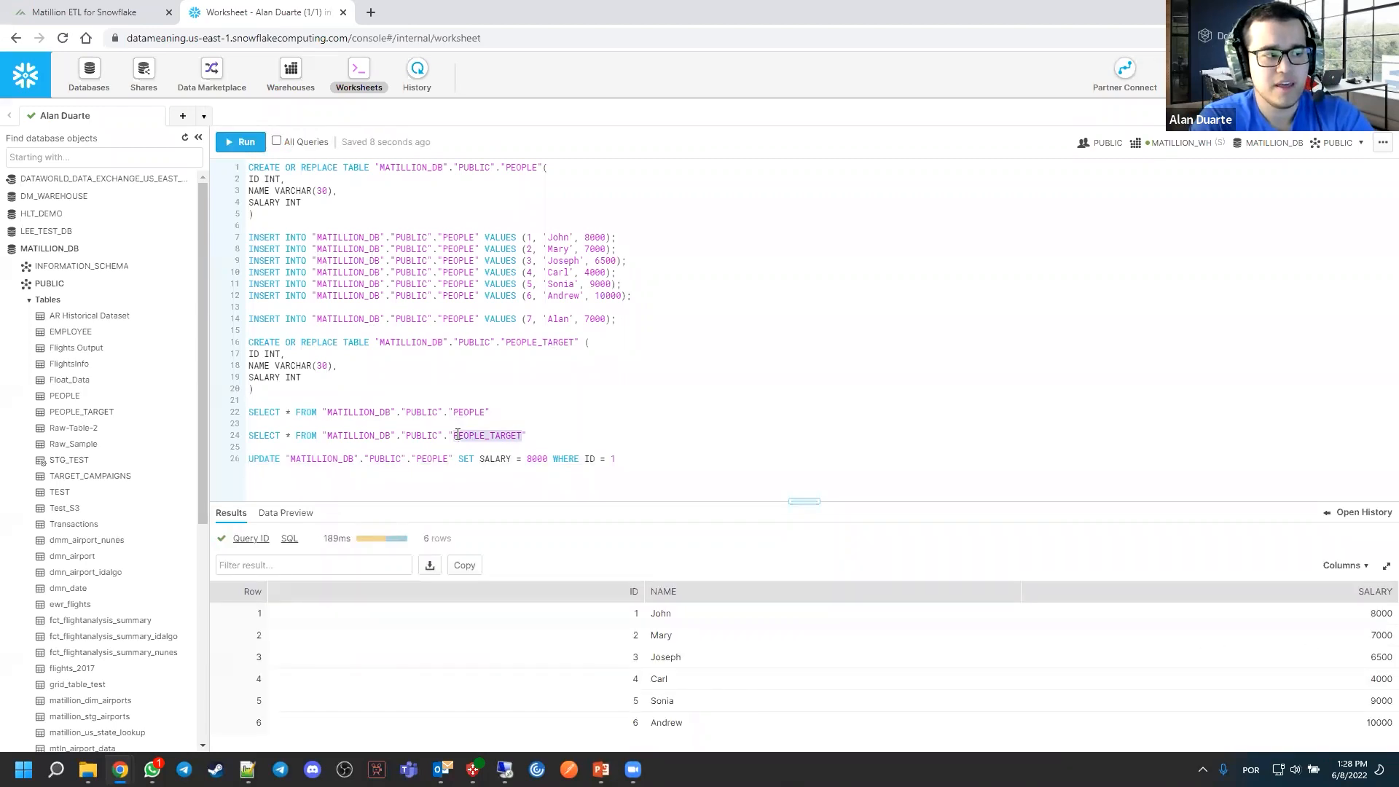
{"action": "key", "text": "ctrl+Return"}
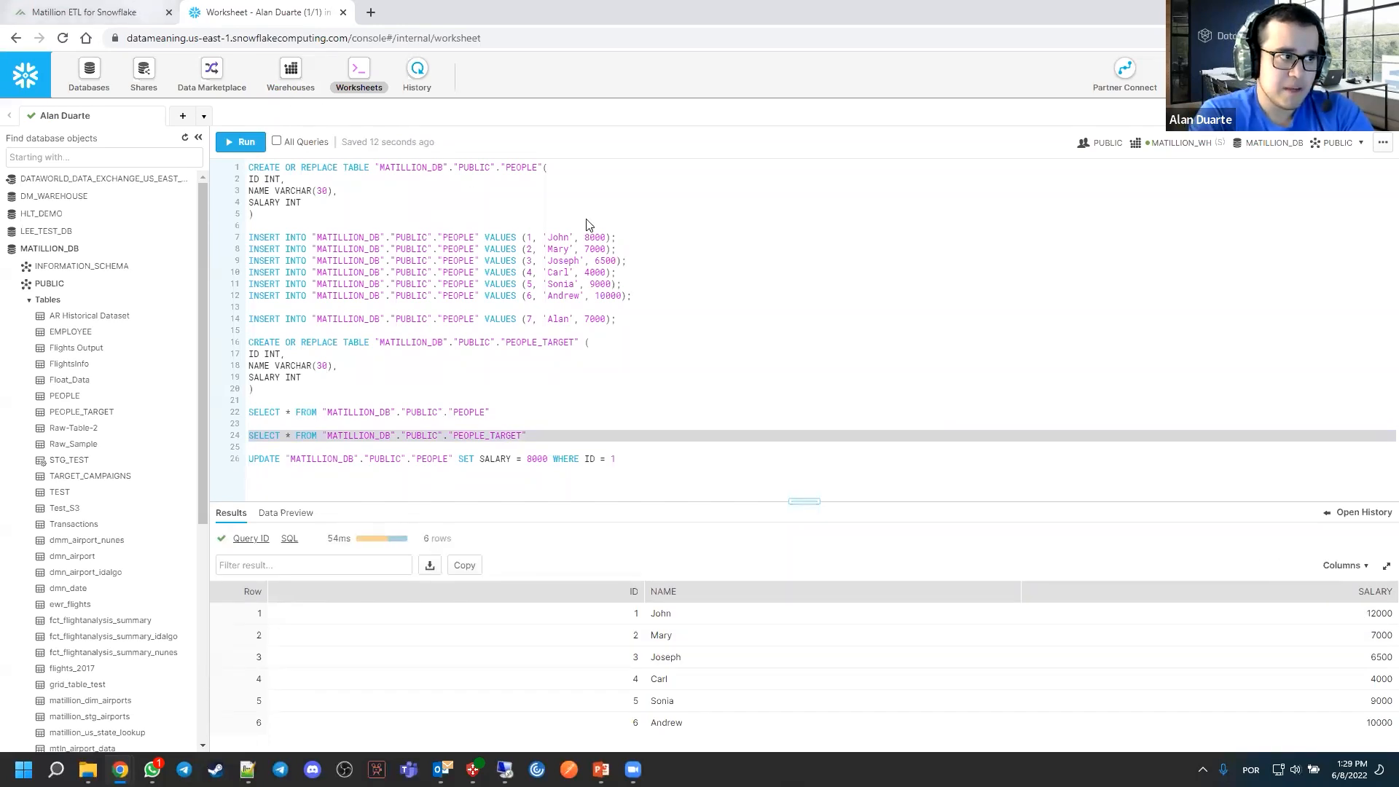
Run the transformation job again in Matillion, and rerun the PEOPLE_TARGET query in Snowflake to check the updated salary
{"action": "left_click", "coordinate": [138, 11]}
{"action": "right_click", "coordinate": [743, 225]}
{"action": "left_click", "coordinate": [764, 248]}
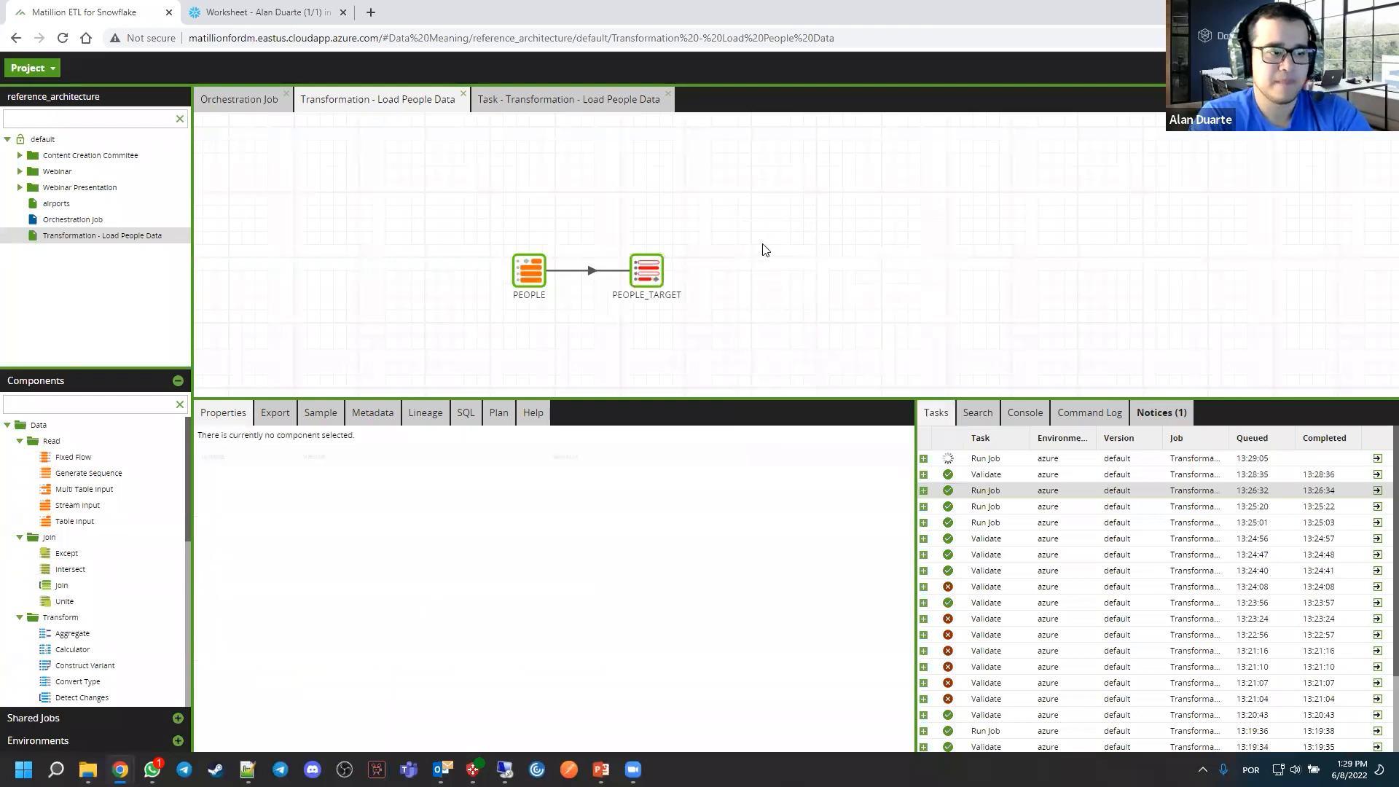
{"action": "left_click", "coordinate": [303, 13]}
{"action": "left_click", "coordinate": [222, 142]}
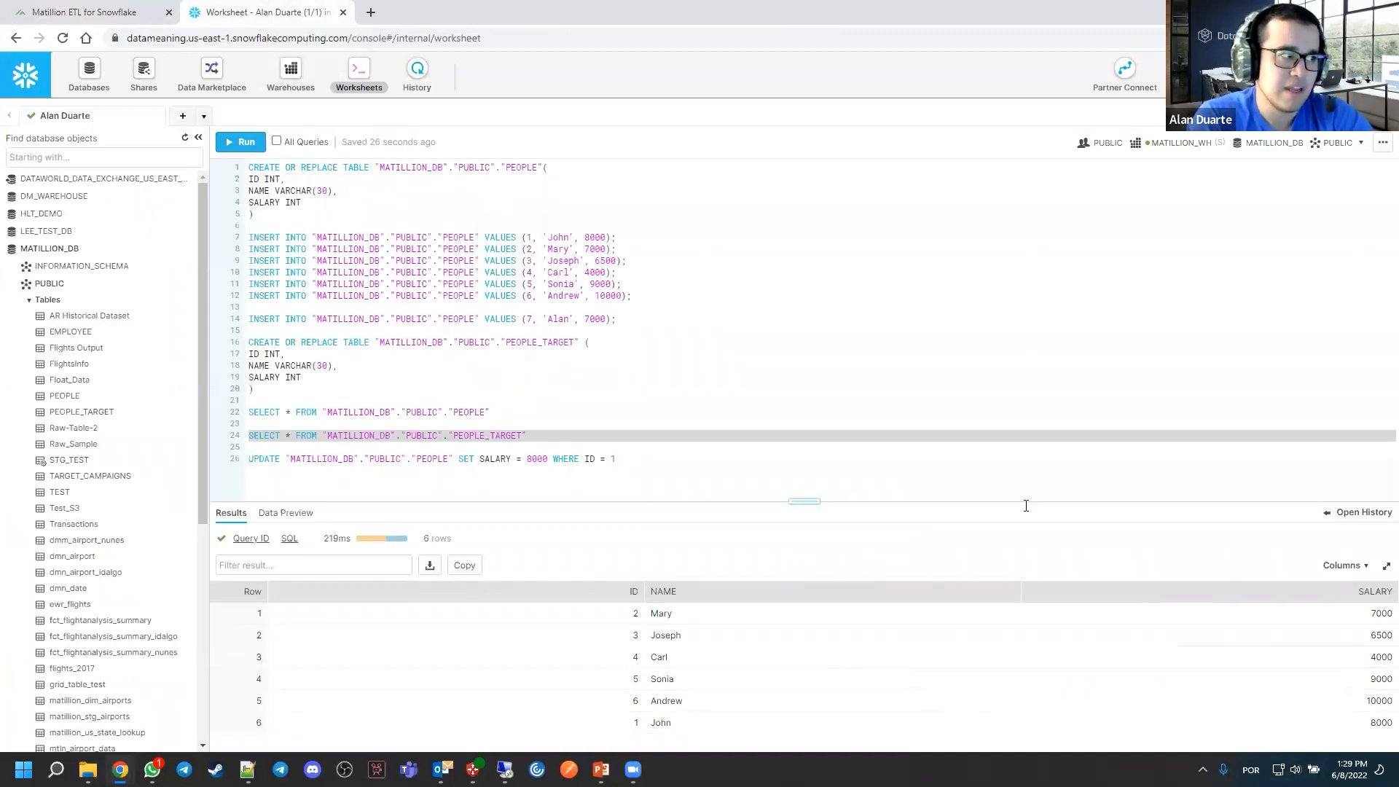
Return to Matillion, examine the newest job run's row count for each component, and close its task details
{"action": "left_click", "coordinate": [91, 14]}
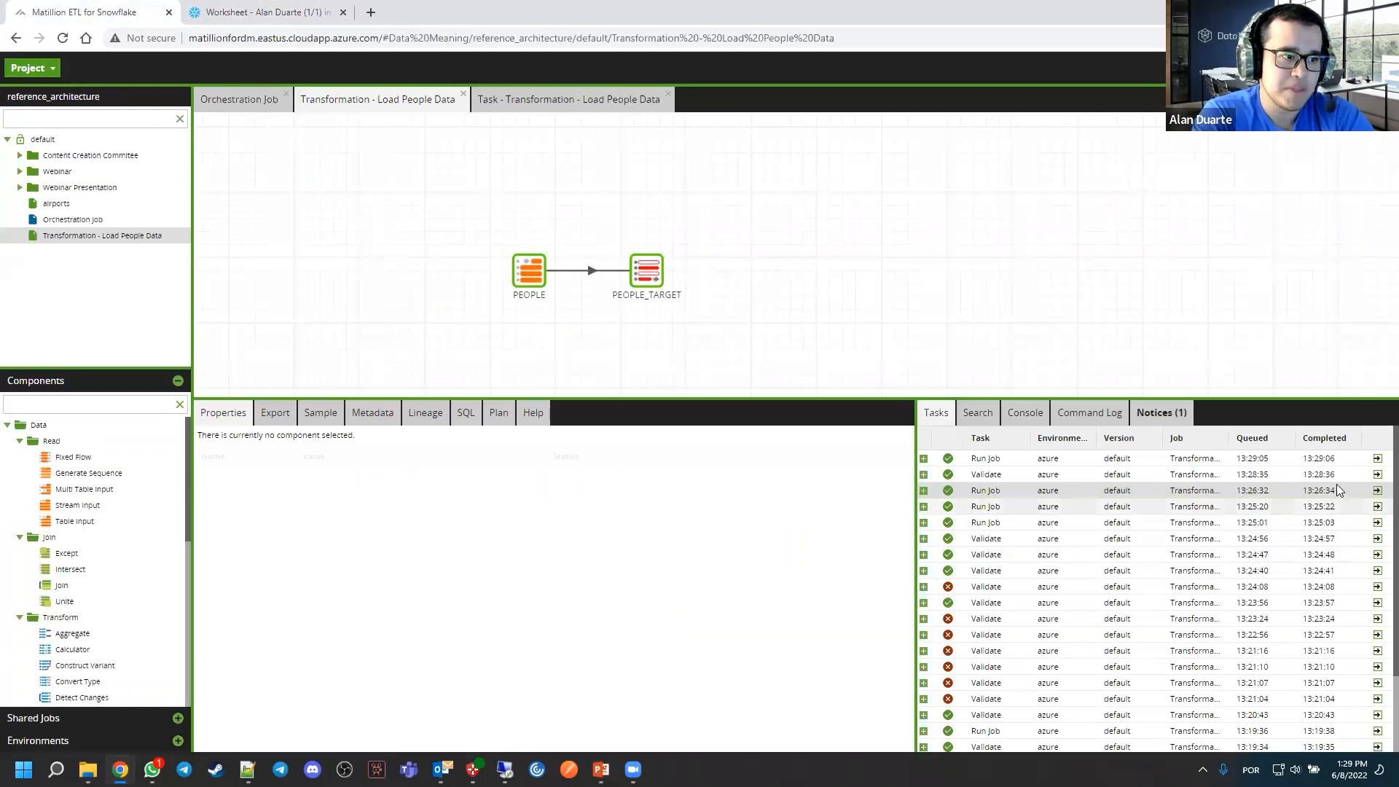
{"action": "left_click", "coordinate": [1376, 458]}
{"action": "left_click", "coordinate": [201, 165]}
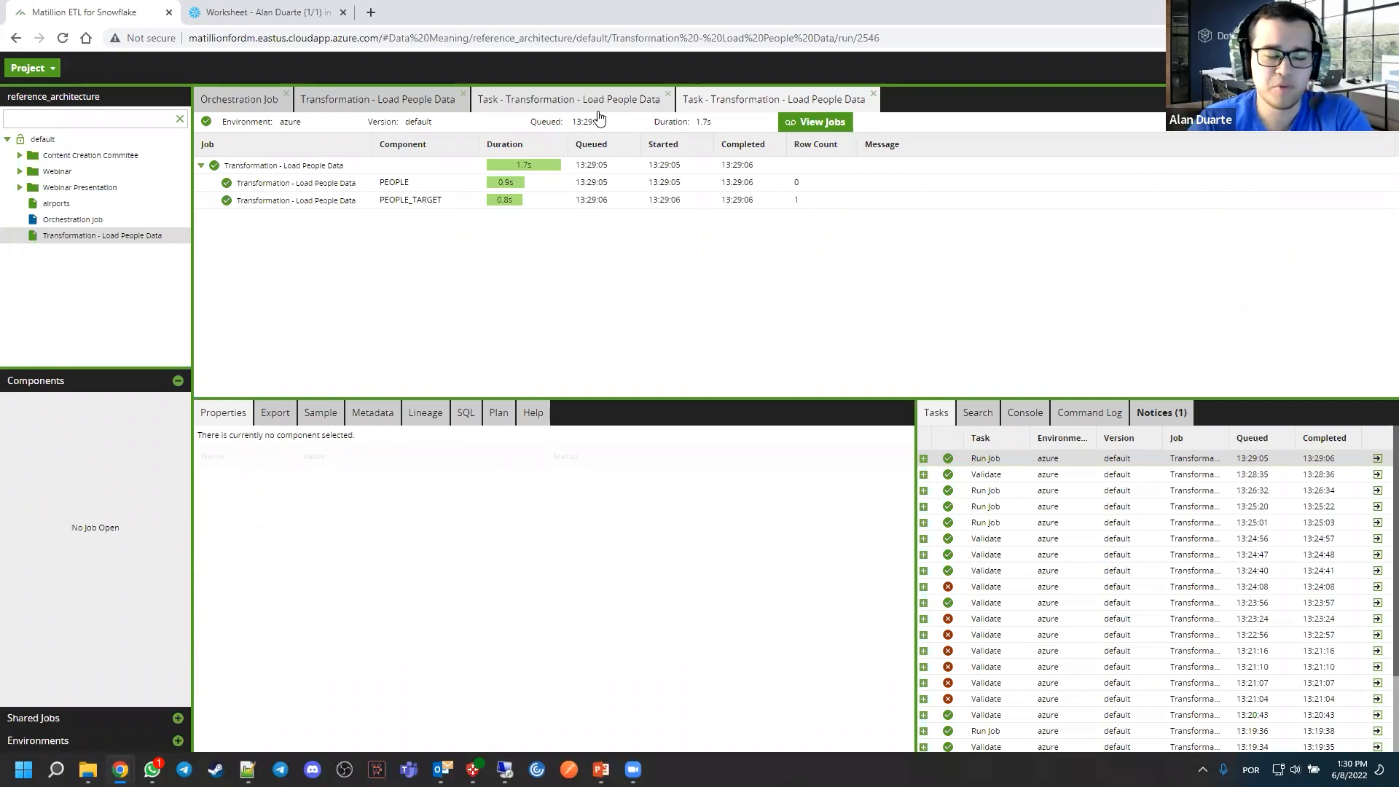
{"action": "left_click", "coordinate": [874, 95]}
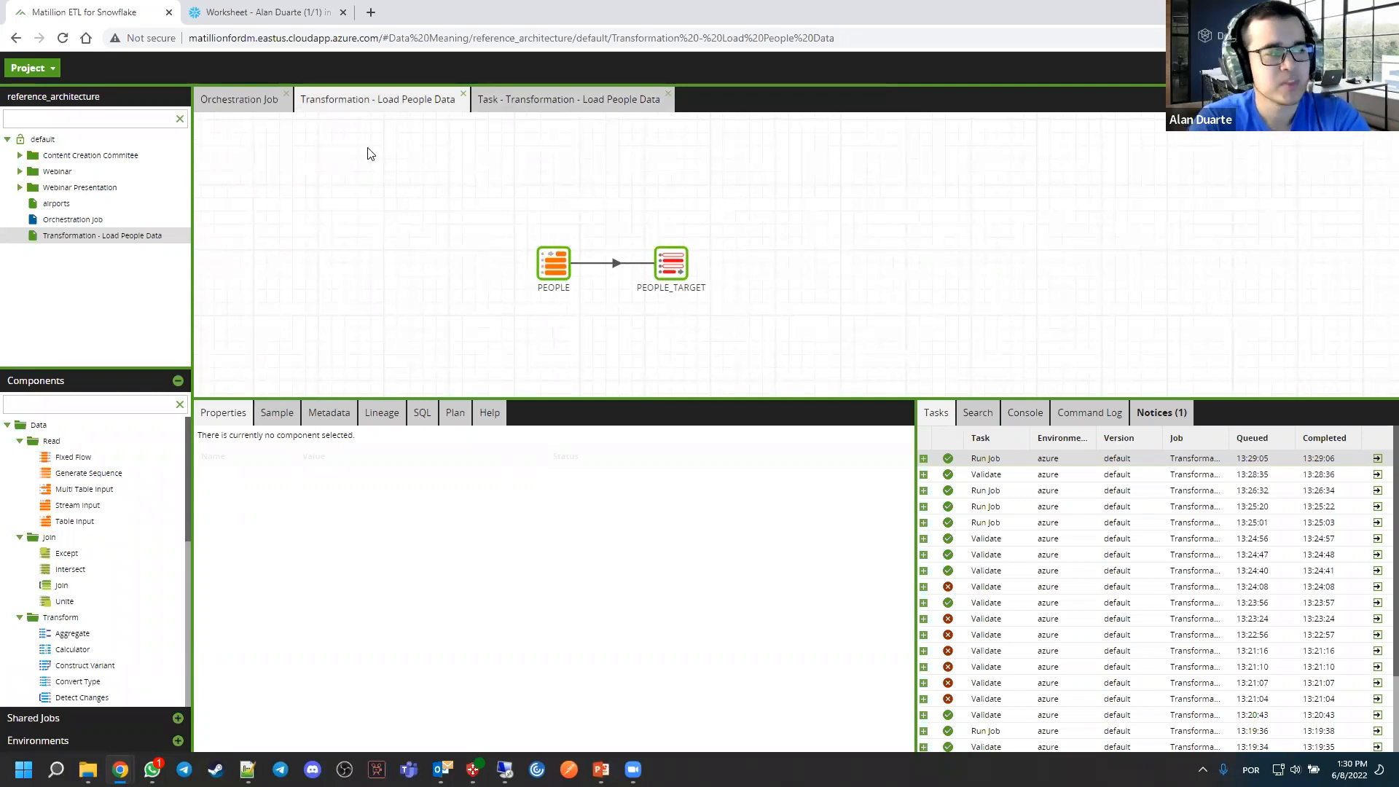
Browse the available transformation components, such as Filter, Rank, Pivot and Rename, in Matillion's component list
{"action": "left_click", "coordinate": [305, 20]}
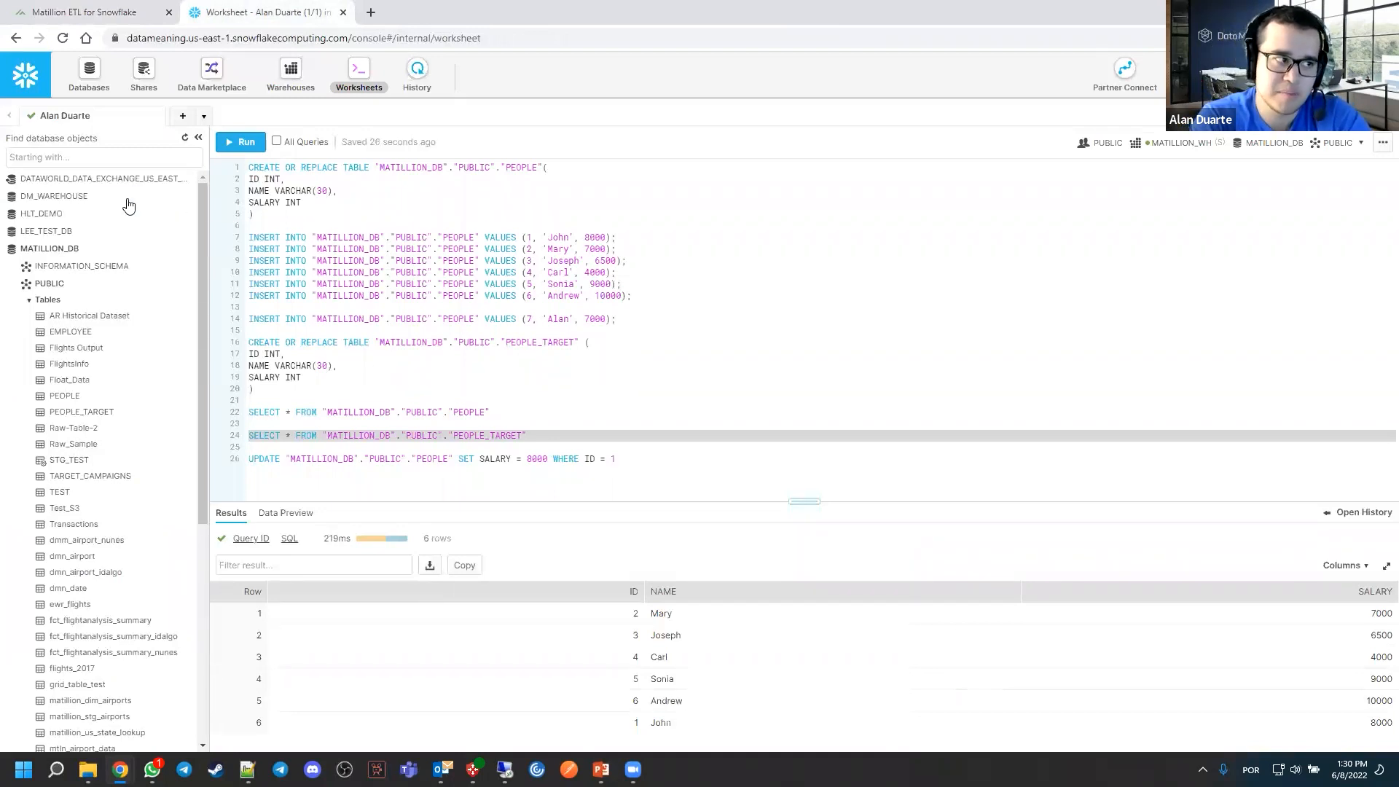
{"action": "left_click", "coordinate": [120, 15]}
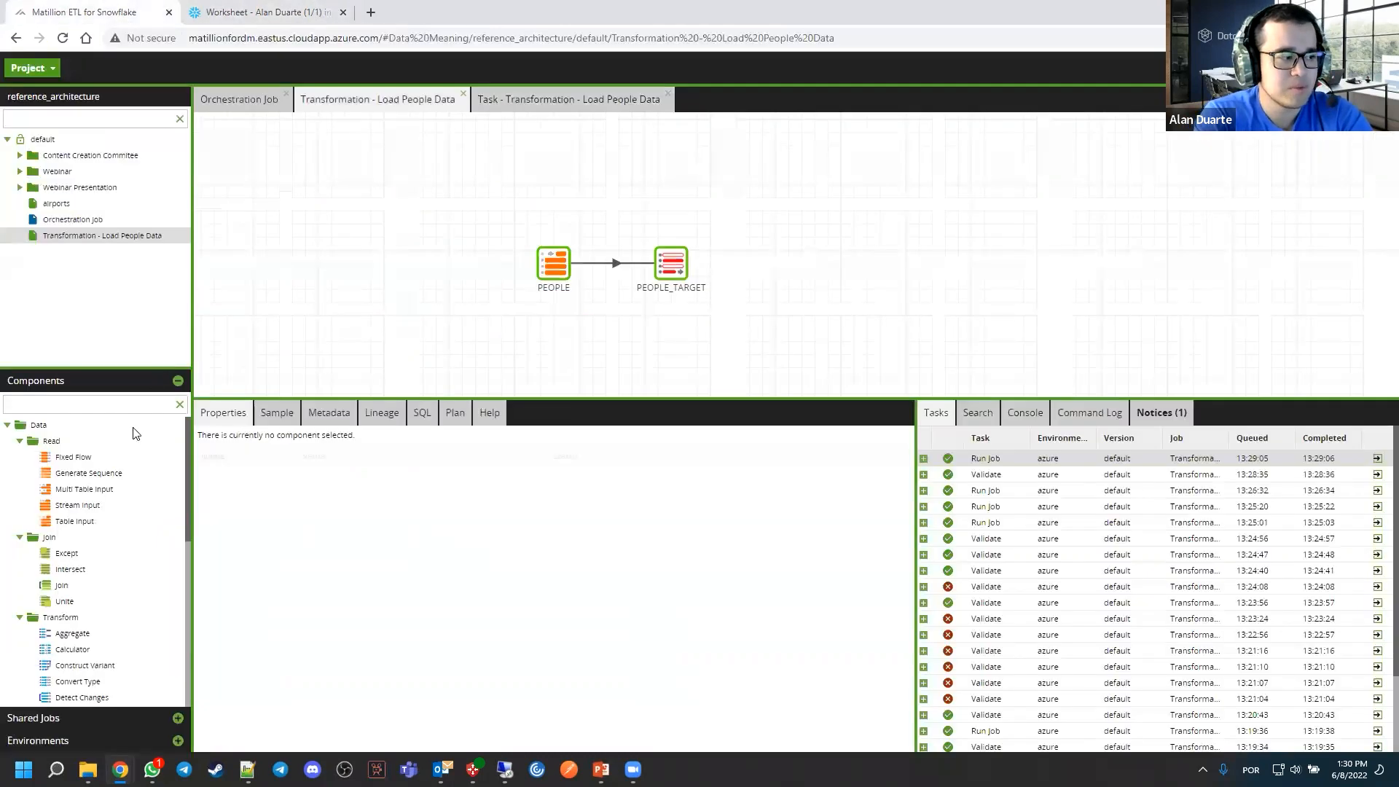
{"action": "scroll", "coordinate": [120, 588], "scroll_direction": "down", "scroll_amount": 3}
{"action": "scroll", "coordinate": [120, 576], "scroll_direction": "down", "scroll_amount": 3}
{"action": "scroll", "coordinate": [91, 524], "scroll_direction": "up", "scroll_amount": 3}
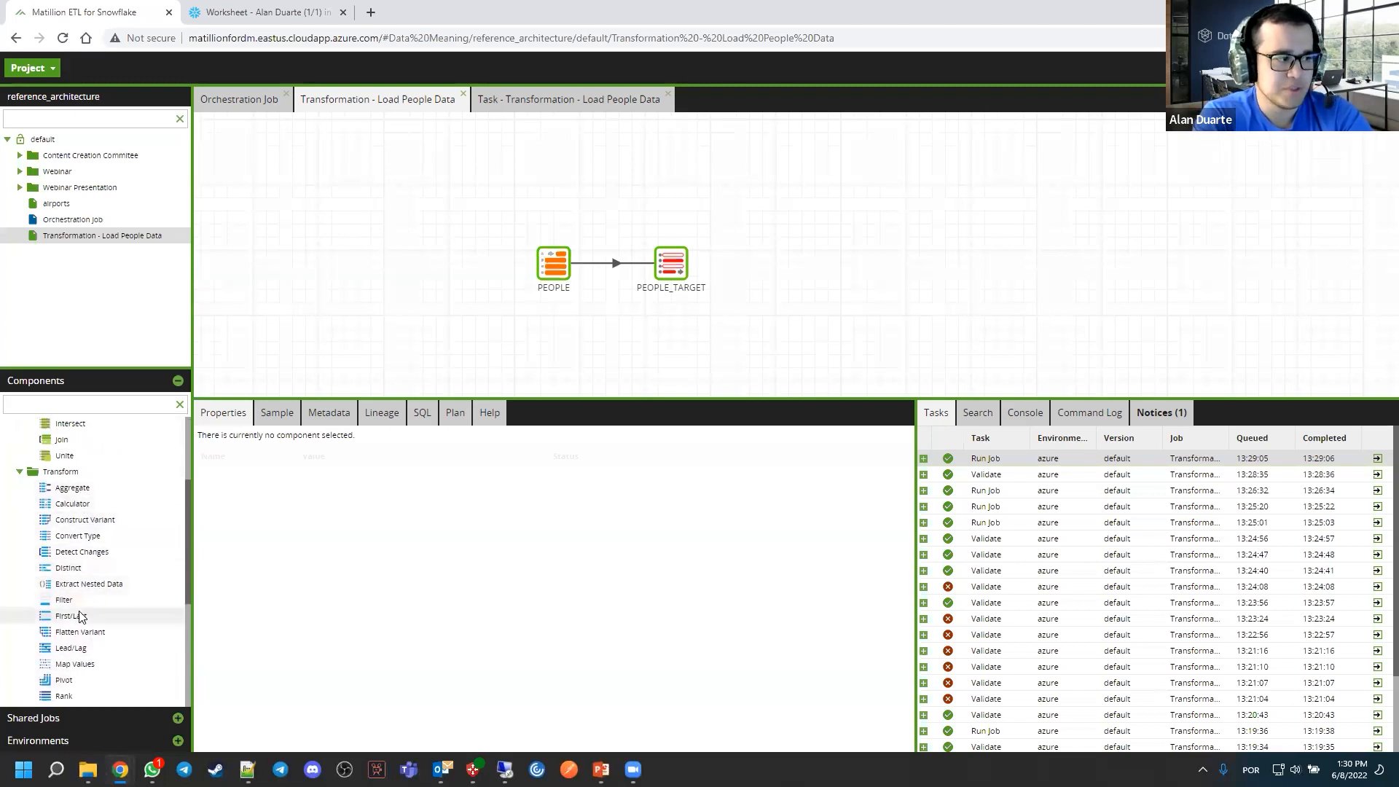
{"action": "scroll", "coordinate": [78, 614], "scroll_direction": "down", "scroll_amount": 2}
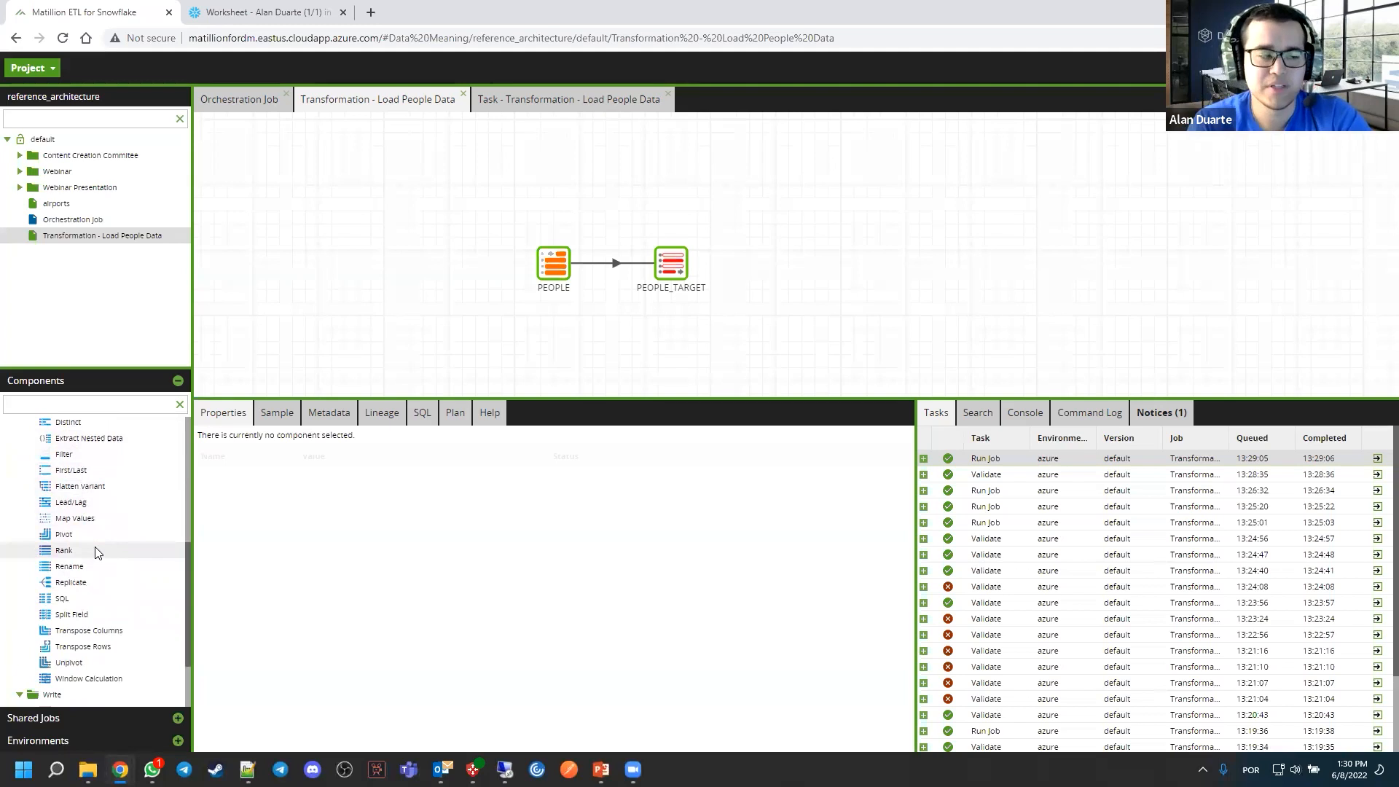
{"action": "scroll", "coordinate": [102, 546], "scroll_direction": "up", "scroll_amount": 3}
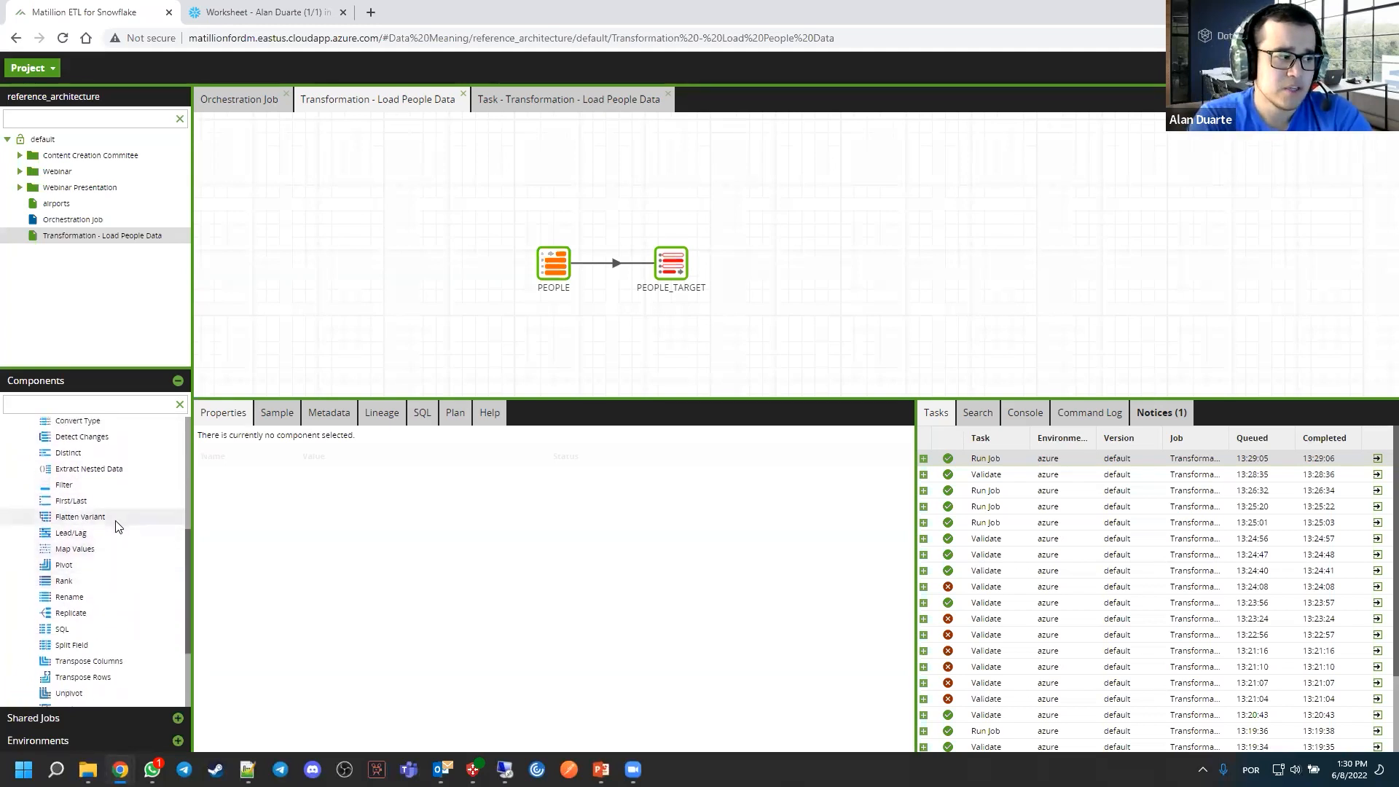
Add a Calculator component between PEOPLE and PEOPLE_TARGET, and delete the direct connection linking the two tables
{"action": "left_click_drag", "start_coordinate": [674, 271], "coordinate": [775, 271]}
{"action": "left_click", "coordinate": [722, 311]}
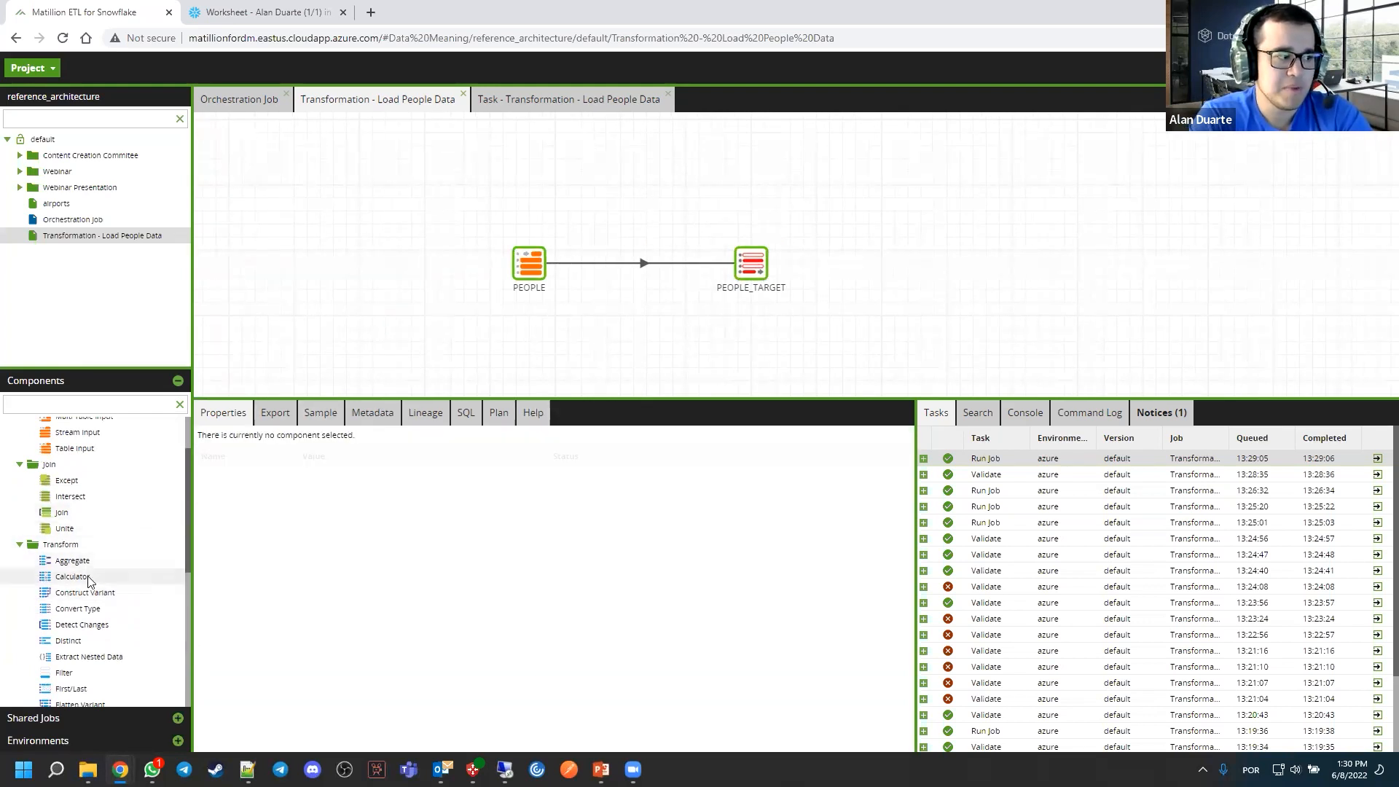
{"action": "left_click_drag", "start_coordinate": [89, 579], "coordinate": [638, 347]}
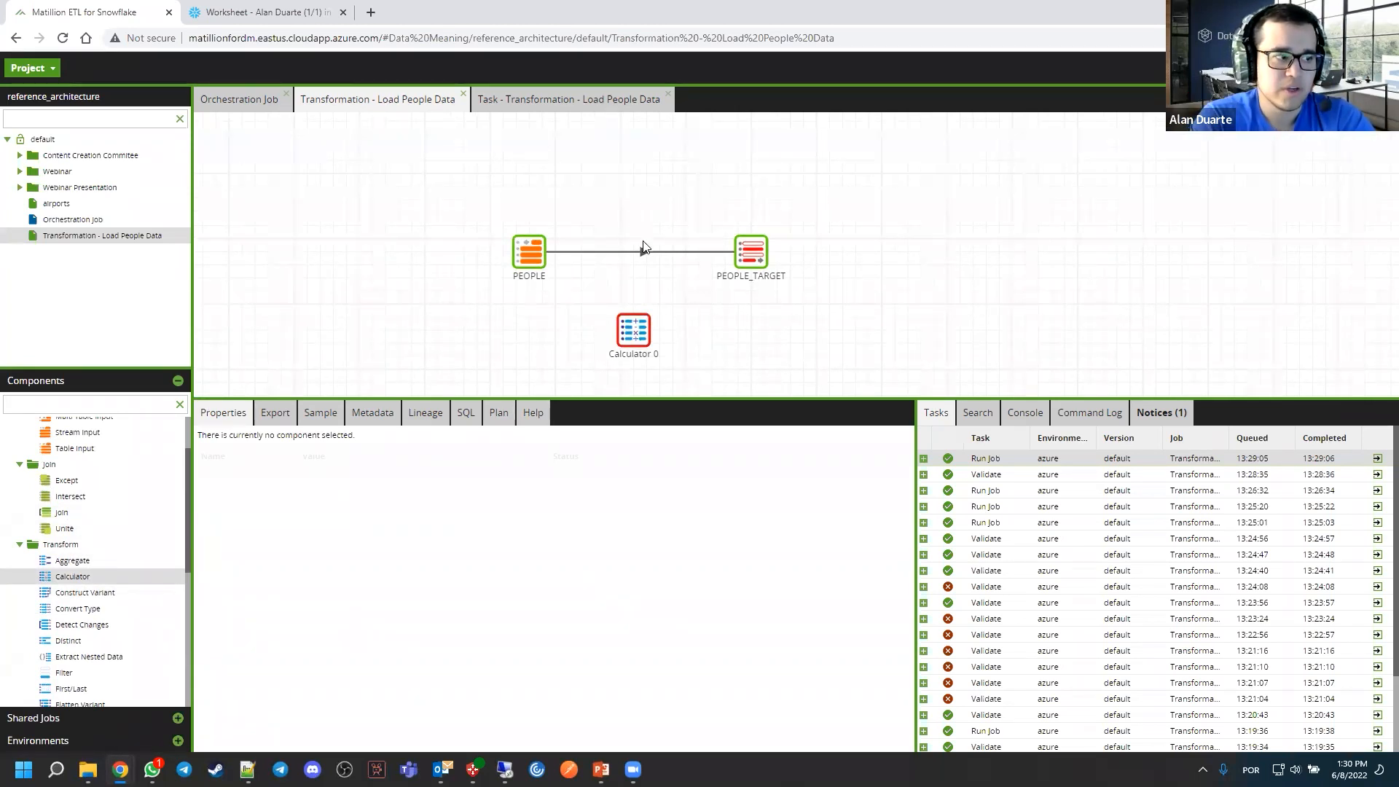
{"action": "key", "text": "Delete"}
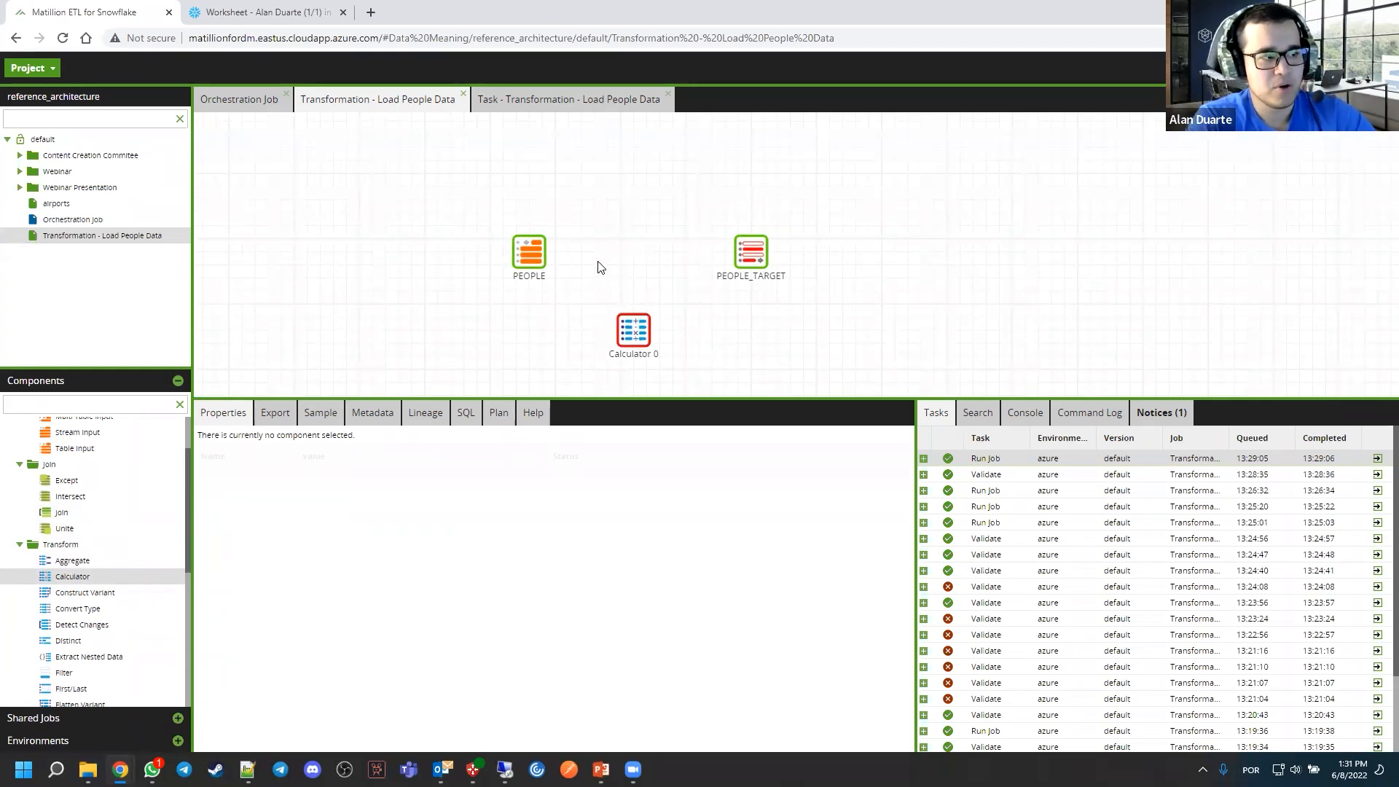
Connect PEOPLE to the Calculator and the Calculator to PEOPLE_TARGET, aligning the three components in one row
{"action": "left_click", "coordinate": [527, 258]}
{"action": "left_click_drag", "start_coordinate": [556, 252], "coordinate": [620, 322]}
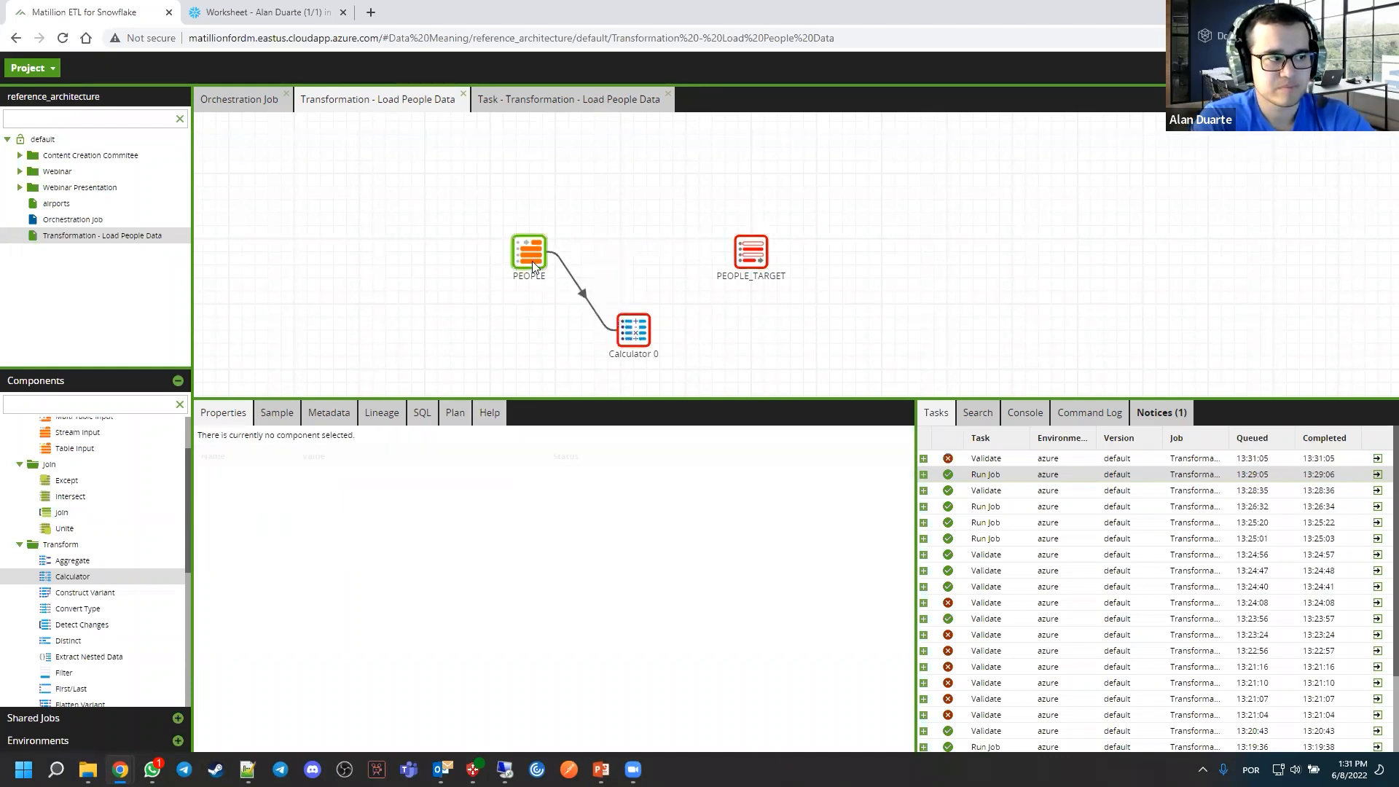
{"action": "left_click_drag", "start_coordinate": [532, 261], "coordinate": [479, 261]}
{"action": "left_click_drag", "start_coordinate": [630, 328], "coordinate": [750, 259]}
{"action": "left_click", "coordinate": [645, 252]}
{"action": "left_click", "coordinate": [619, 246]}
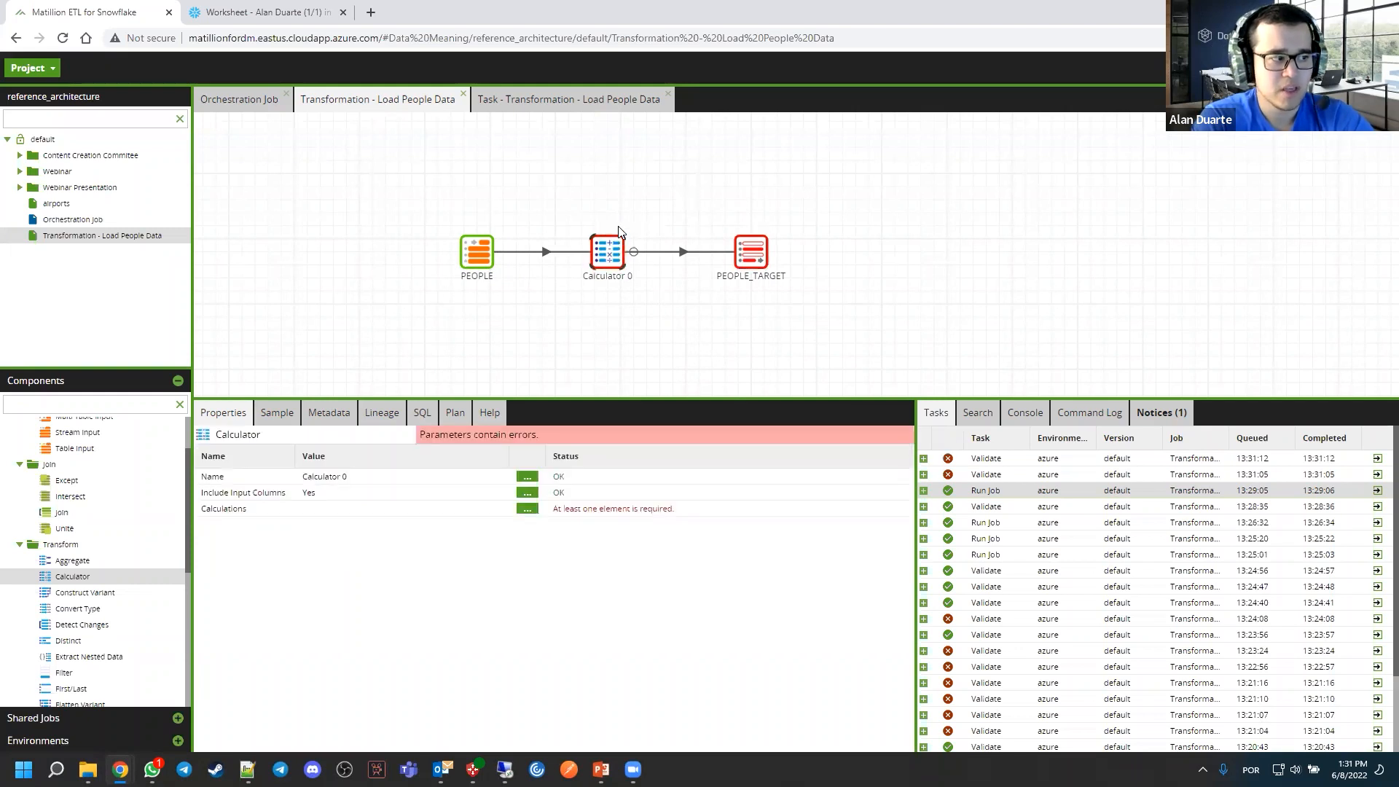
Open the Calculator's Calculations editor and browse the available String Functions
{"action": "left_click", "coordinate": [527, 509]}
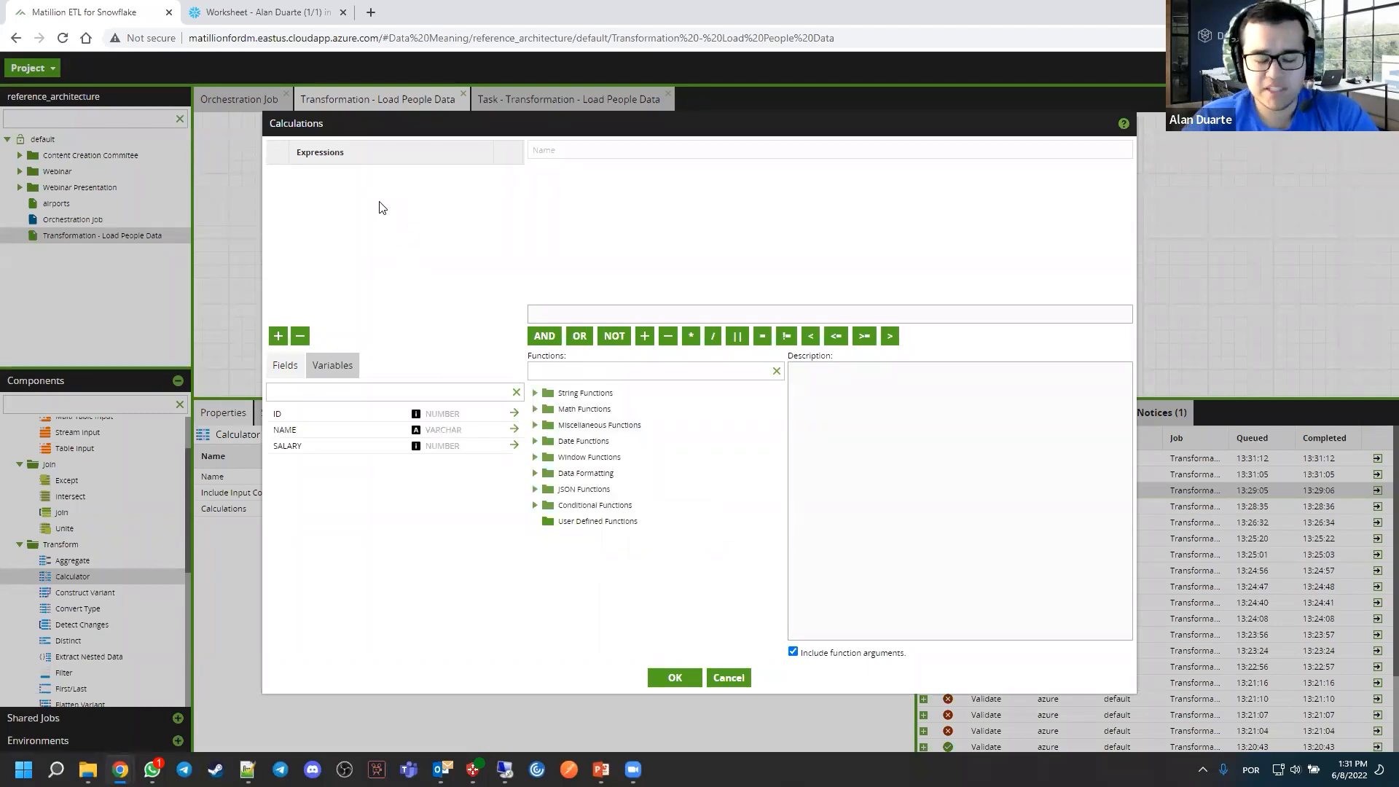
{"action": "left_click", "coordinate": [536, 393]}
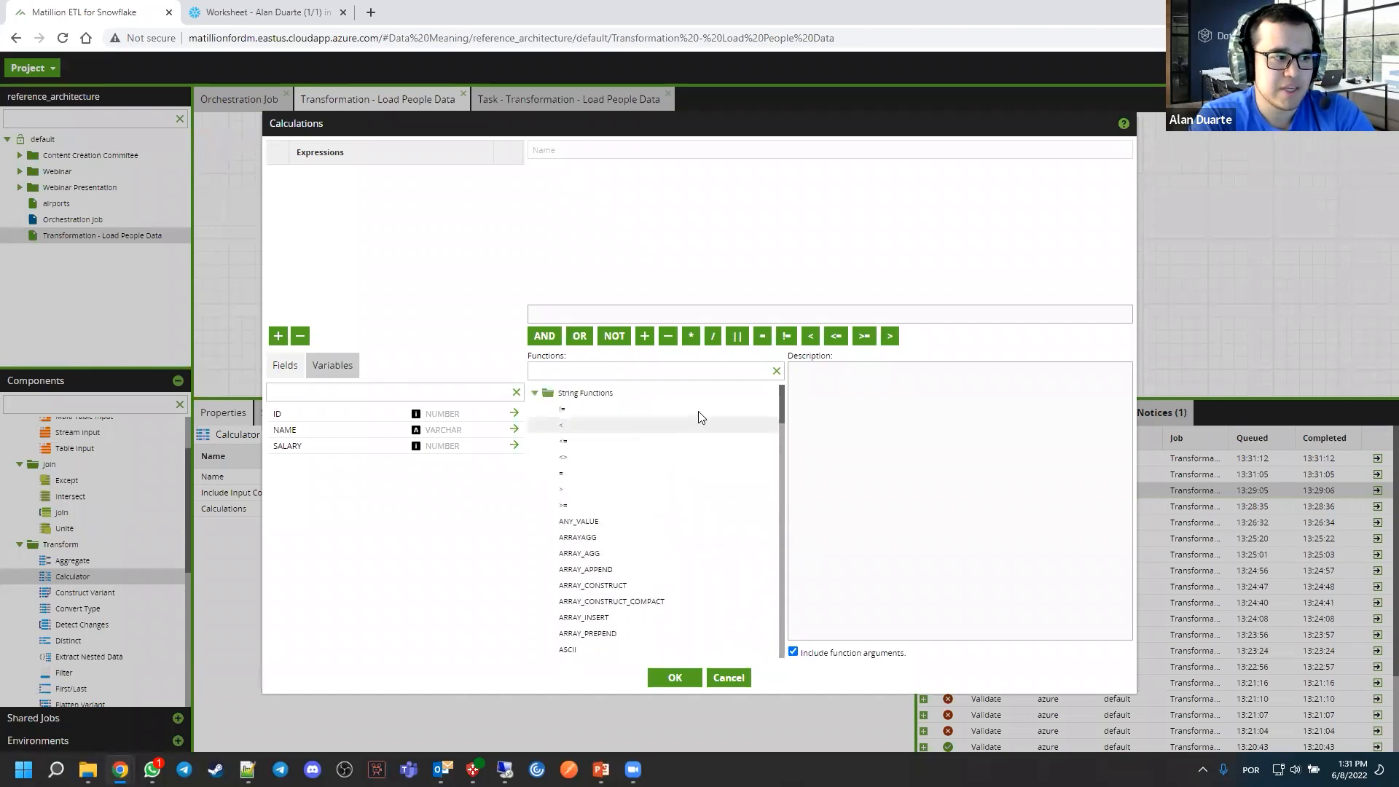
{"action": "left_click", "coordinate": [778, 408]}
{"action": "mouse_move", "coordinate": [781, 419]}
{"action": "left_mouse_down"}
{"action": "mouse_move", "coordinate": [773, 635]}
{"action": "mouse_move", "coordinate": [778, 418]}
{"action": "left_mouse_up"}
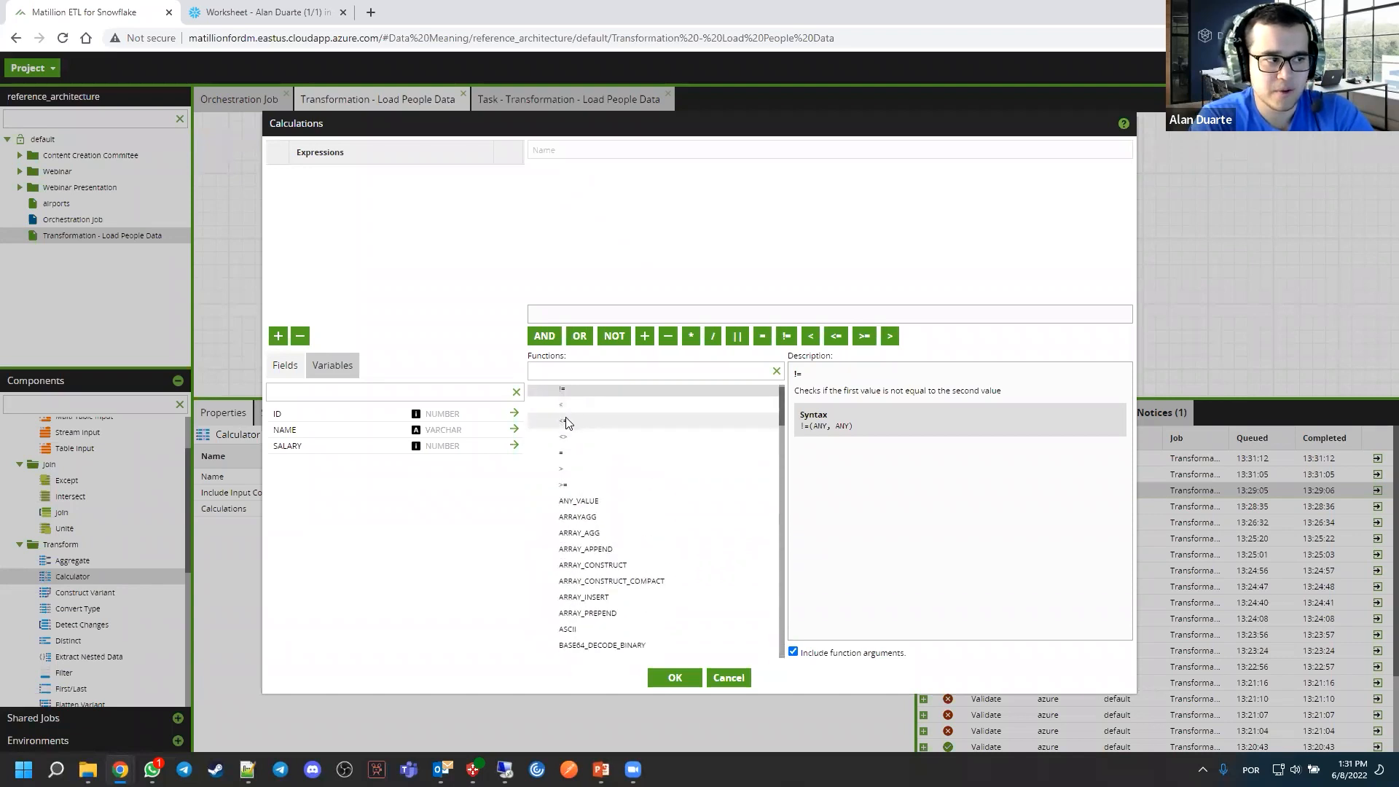
{"action": "scroll", "coordinate": [567, 423], "scroll_direction": "up", "scroll_amount": 2}
{"action": "left_click", "coordinate": [536, 393]}
{"action": "left_click", "coordinate": [566, 370]}
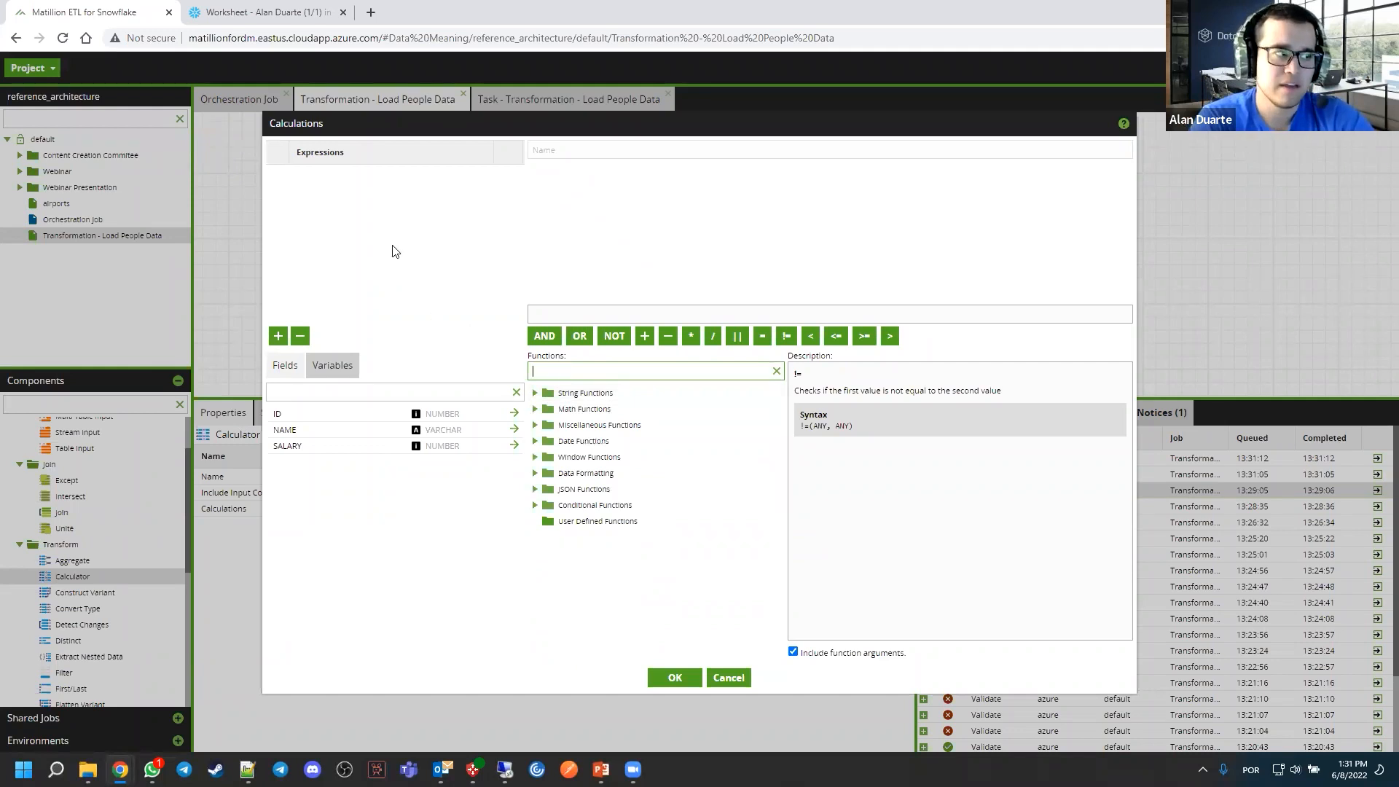
Switch to the Snowflake worksheet and examine how the names are capitalised in the PEOPLE insert statements
{"action": "left_click", "coordinate": [288, 13]}
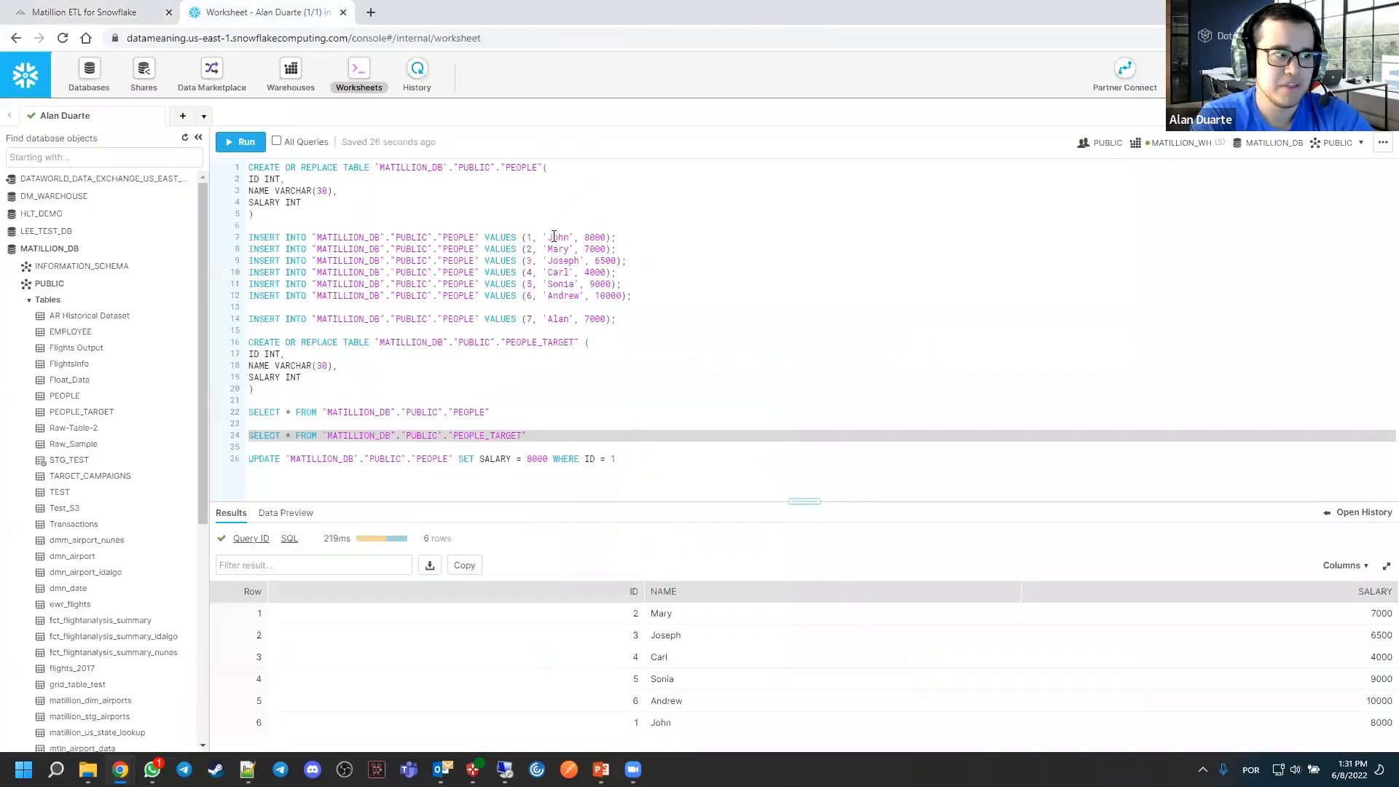
{"action": "left_click_drag", "start_coordinate": [547, 237], "coordinate": [557, 255]}
{"action": "left_click", "coordinate": [558, 258]}
{"action": "left_click", "coordinate": [561, 272]}
{"action": "left_click", "coordinate": [564, 284]}
{"action": "left_click", "coordinate": [563, 295]}
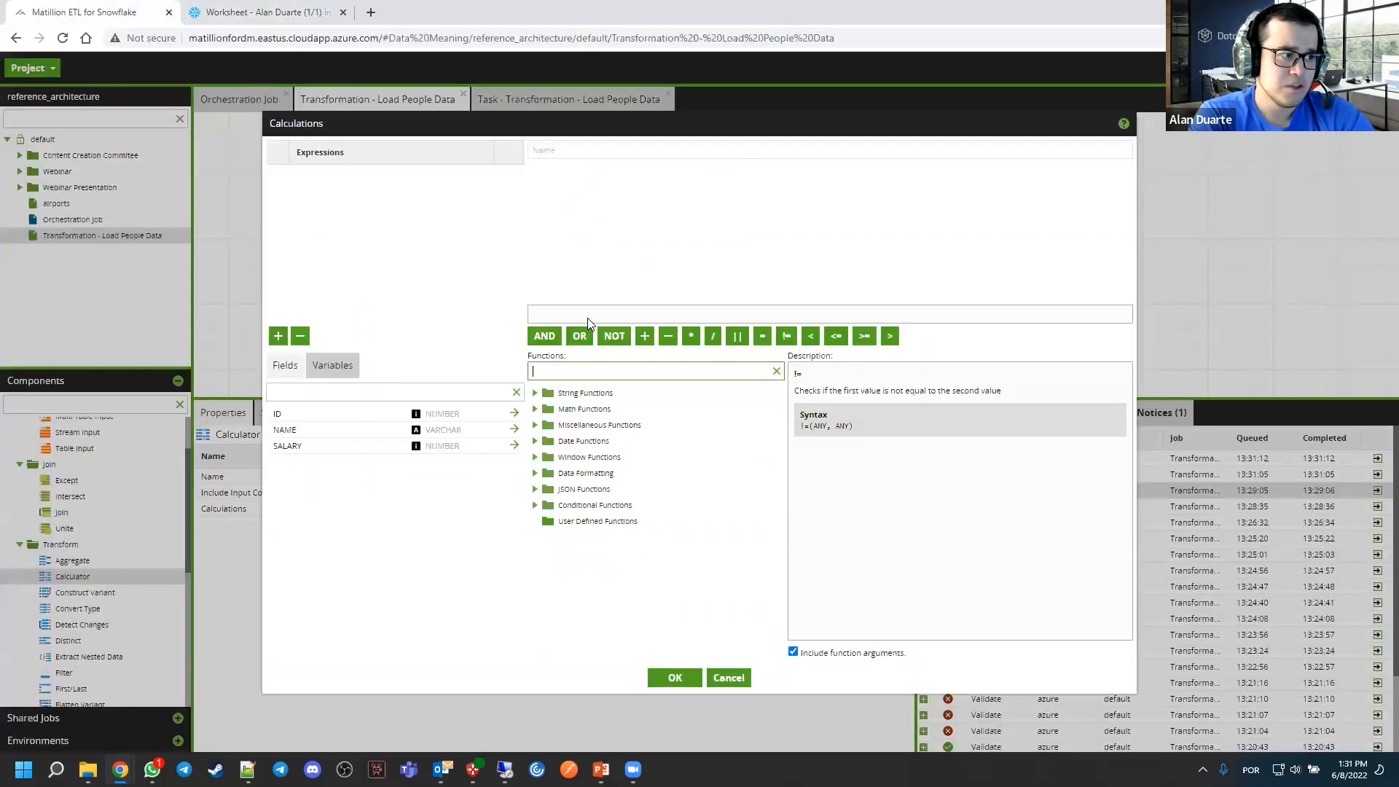
Return to Matillion, search the calculation functions for UPPER, and review that function's syntax
{"action": "left_click", "coordinate": [102, 13]}
{"action": "left_click", "coordinate": [602, 368]}
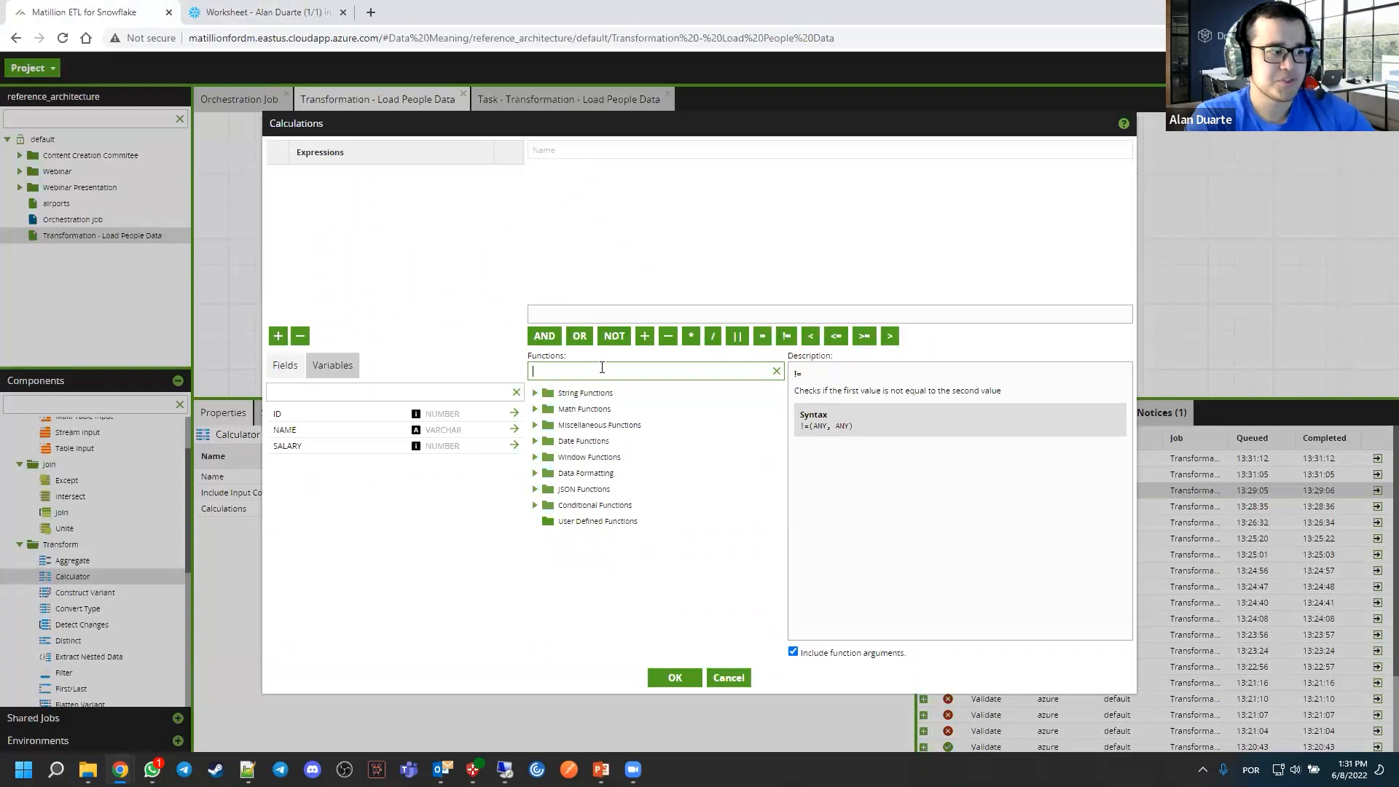
{"action": "type", "text": "UPPER"}
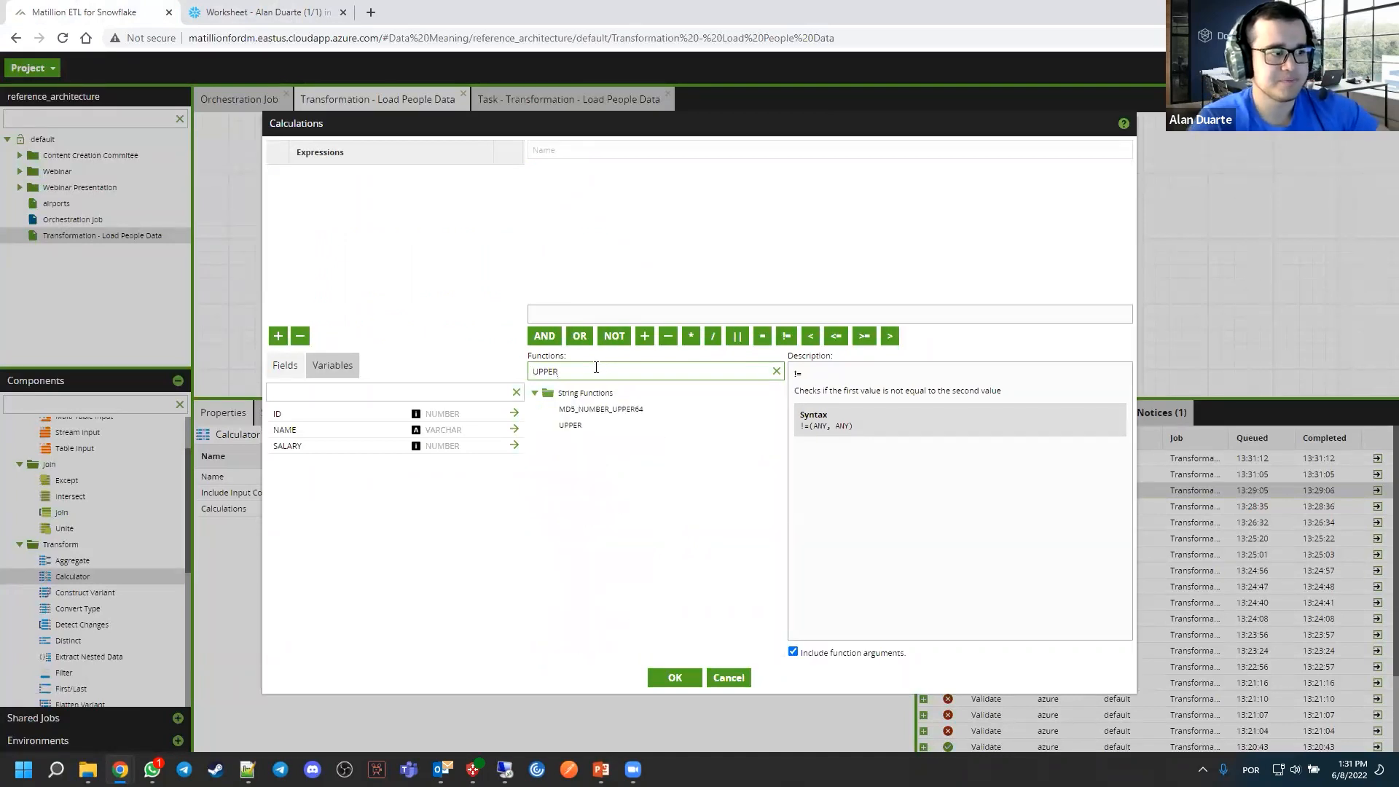
{"action": "left_click", "coordinate": [569, 429]}
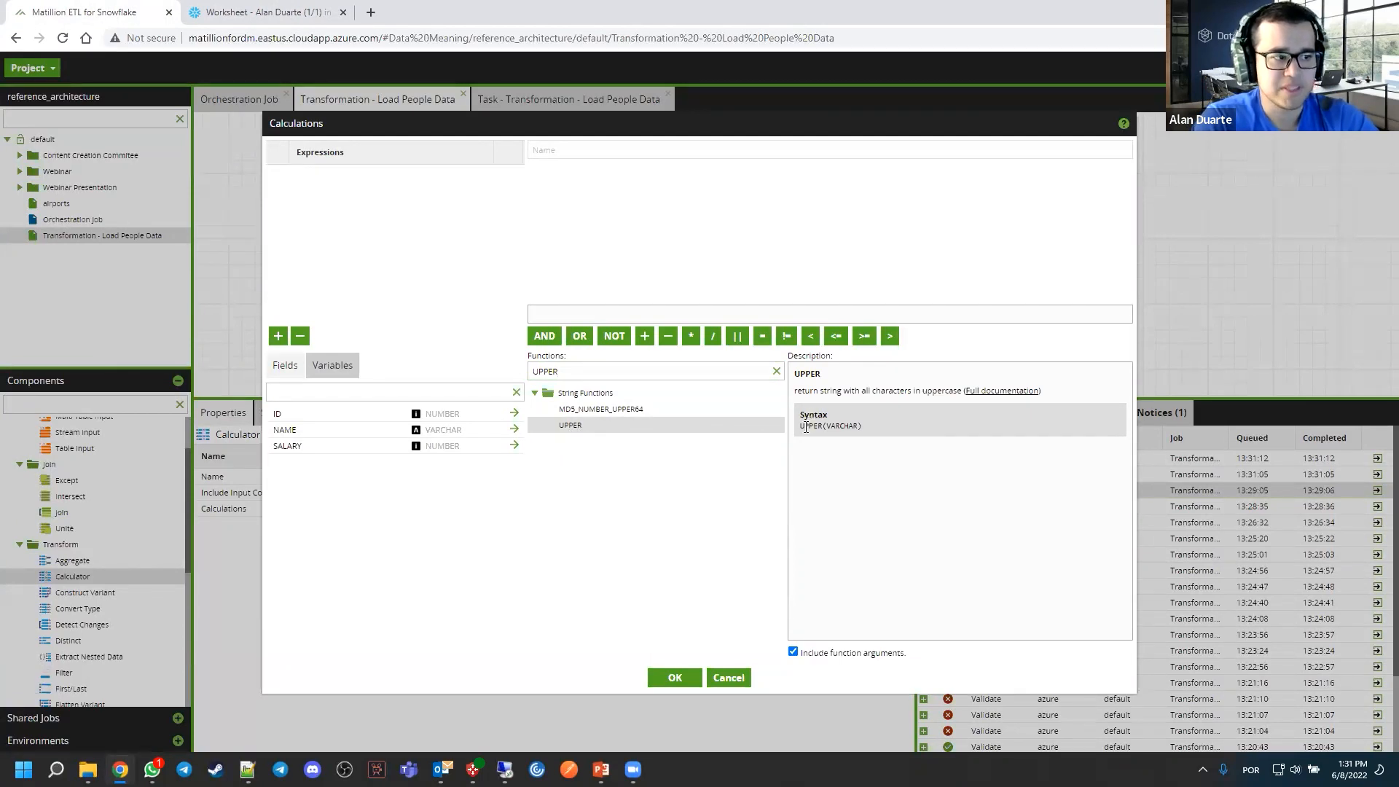
{"action": "left_click_drag", "start_coordinate": [800, 427], "coordinate": [859, 425]}
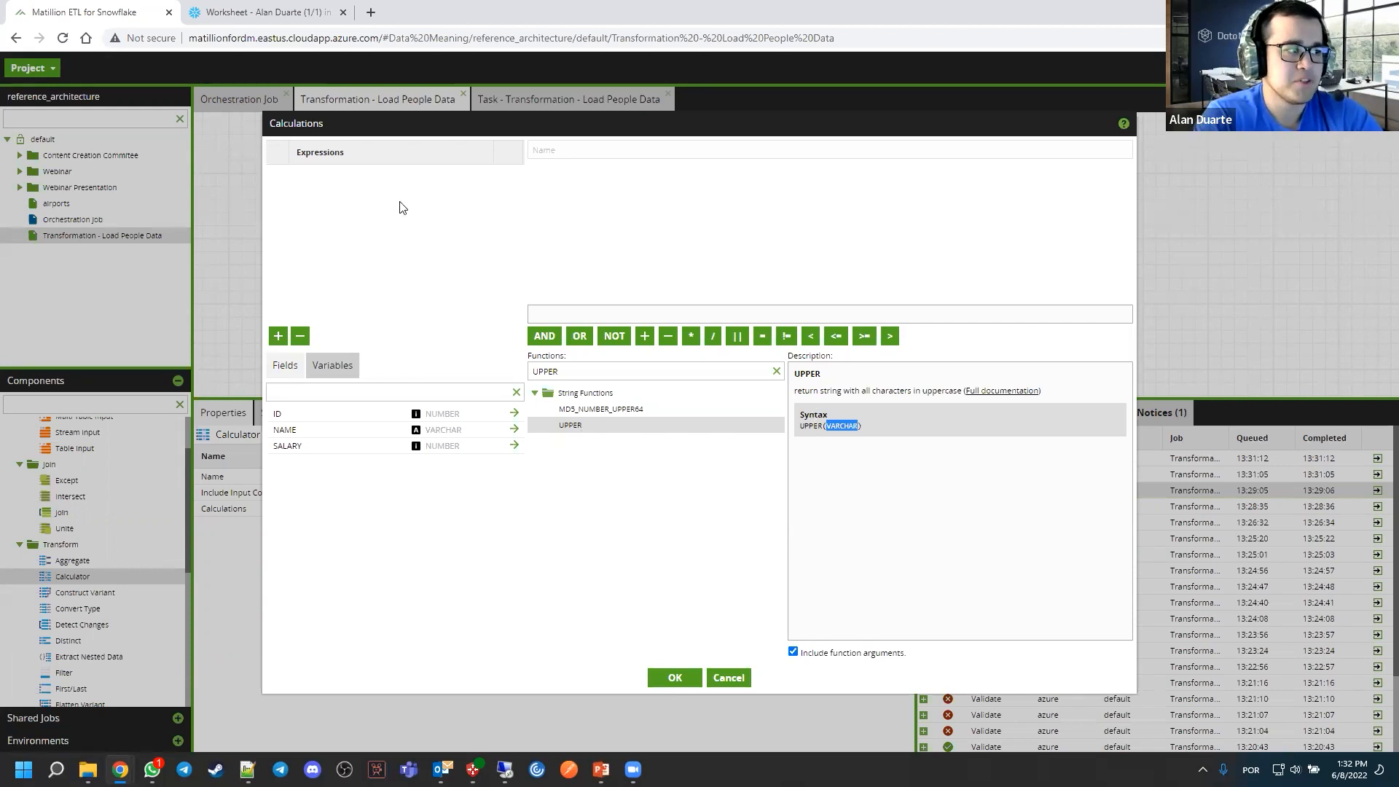
Add a new calculation expression named name_upper
{"action": "left_click", "coordinate": [277, 336]}
{"action": "left_click", "coordinate": [600, 152]}
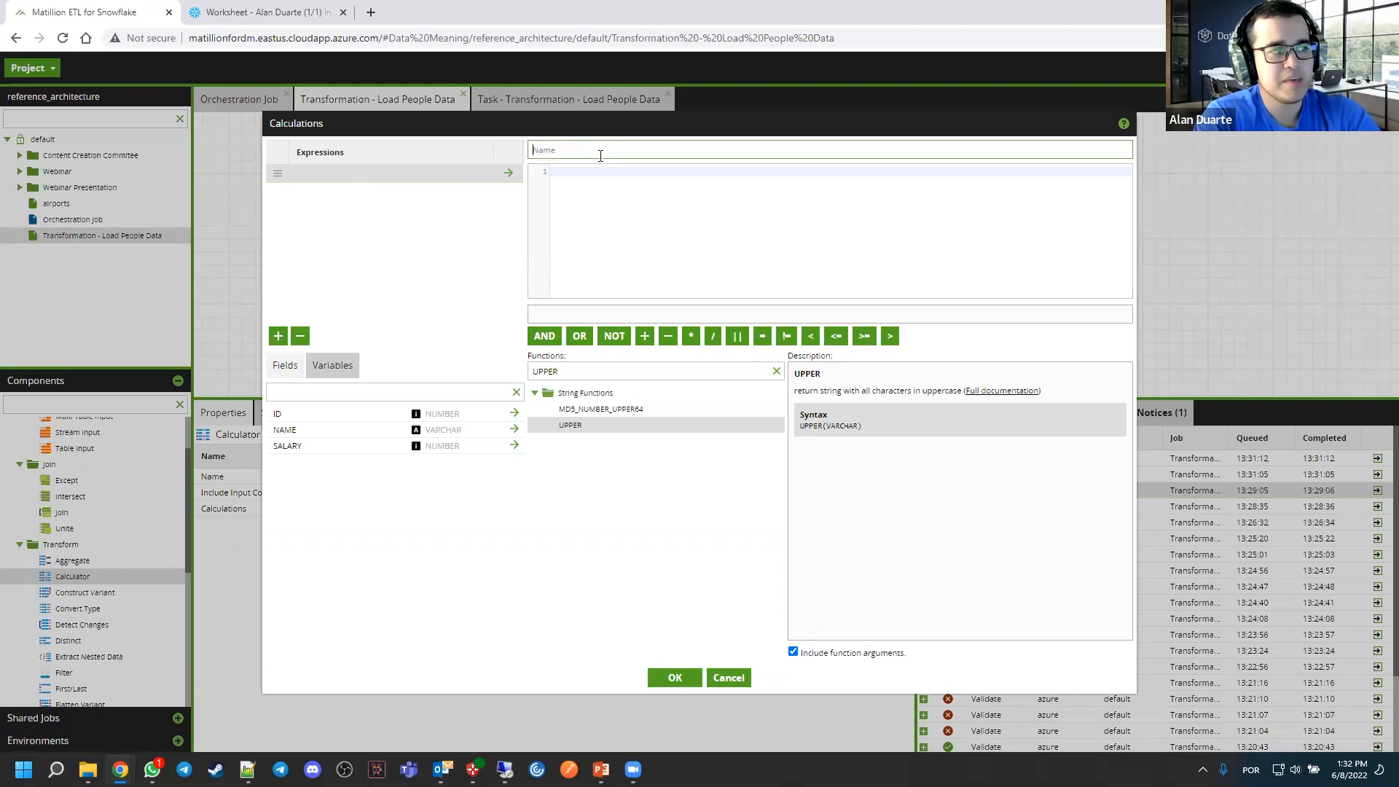
{"action": "type", "text": "name"}
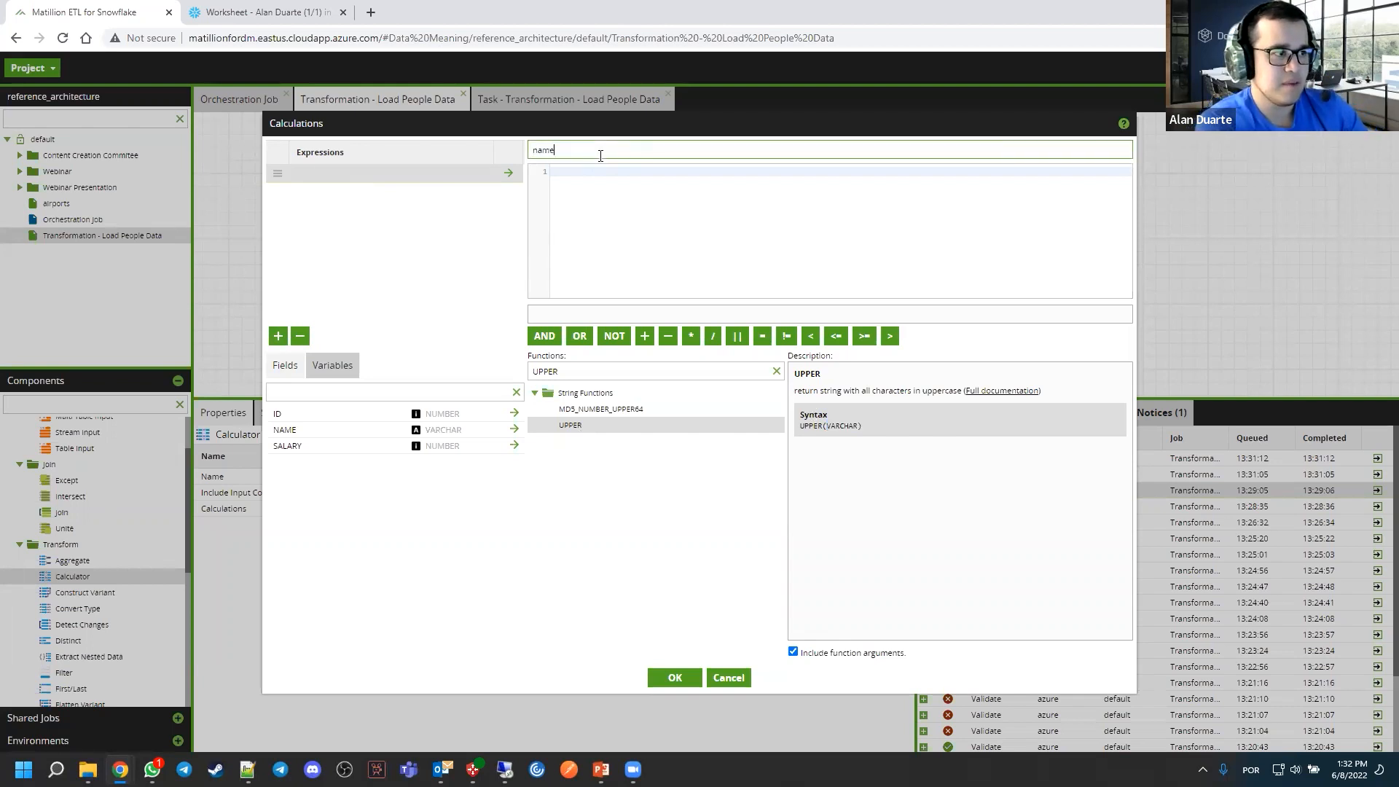
{"action": "type", "text": "_upper"}
Define name_upper as UPPER("NAME"), save the calculation, and centre the Calculator between the two tables
{"action": "left_click", "coordinate": [597, 198]}
{"action": "type", "text": "UPPER"}
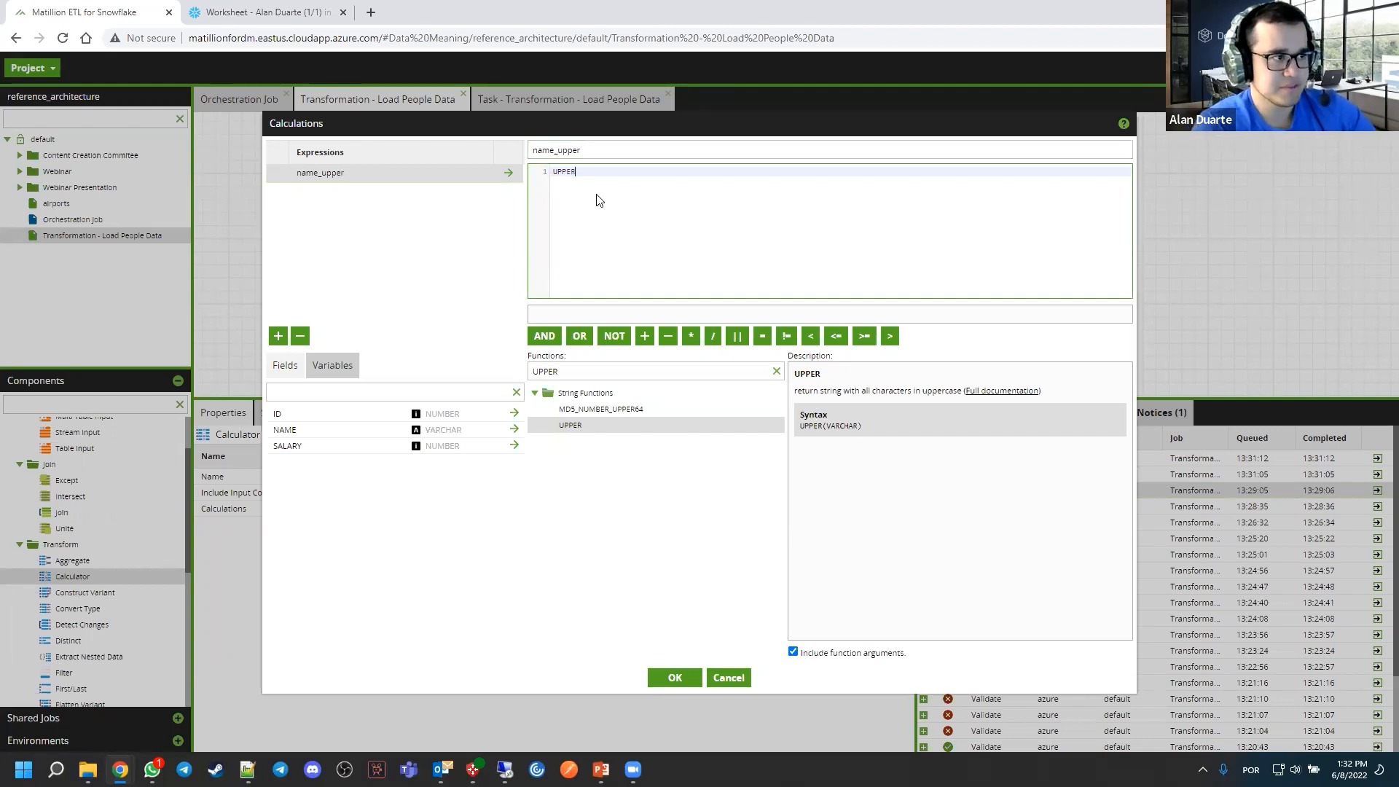
{"action": "type", "text": "()"}
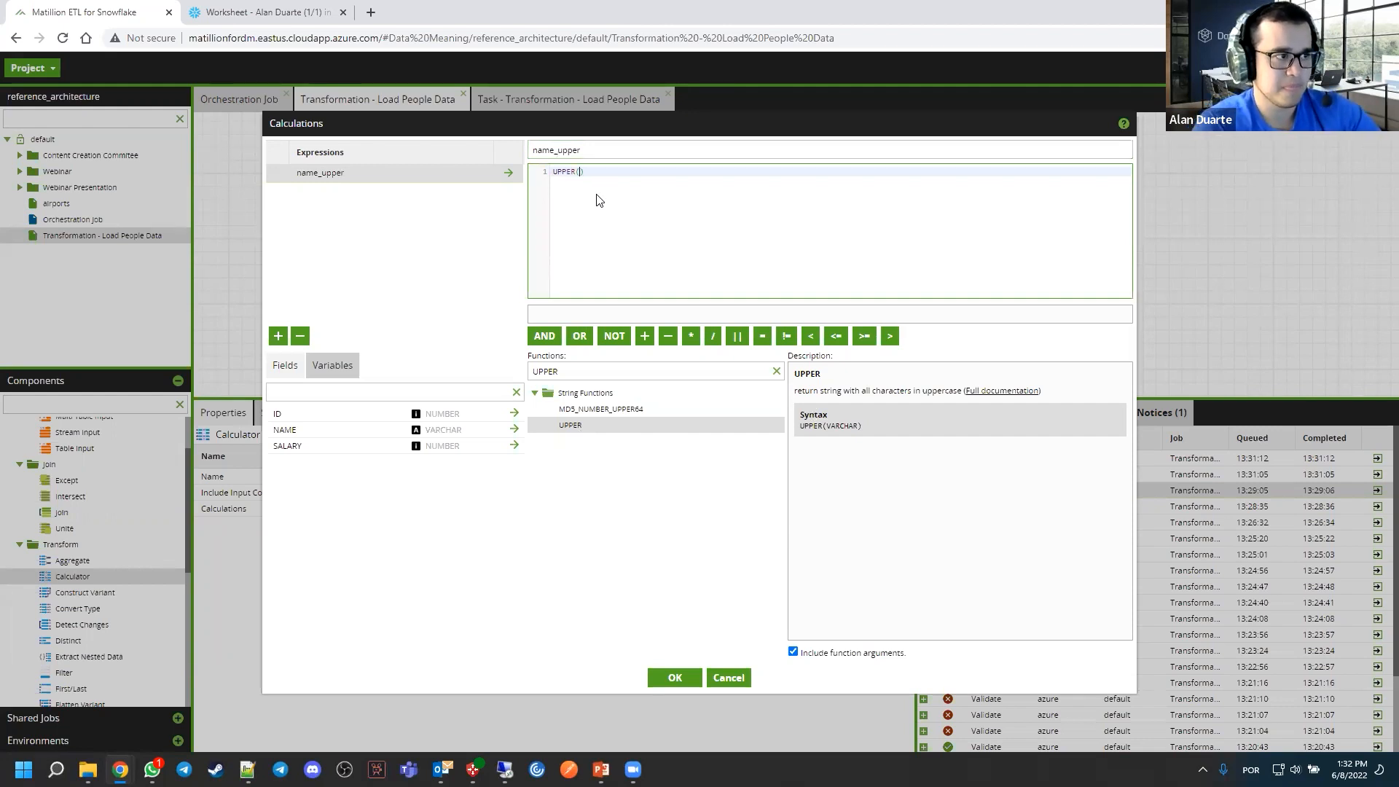
{"action": "double_click", "coordinate": [290, 436]}
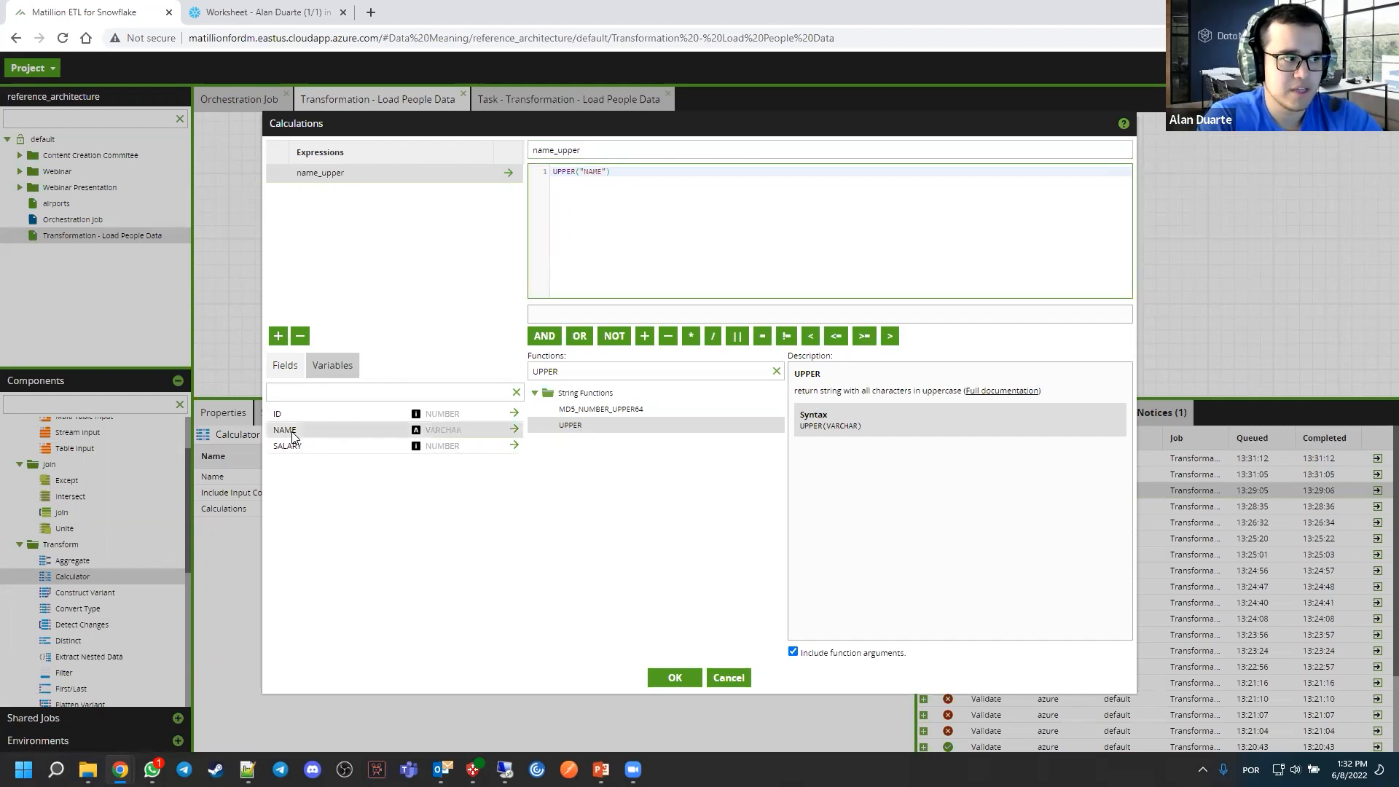
{"action": "left_click_drag", "start_coordinate": [581, 171], "coordinate": [608, 171]}
{"action": "left_click", "coordinate": [610, 205]}
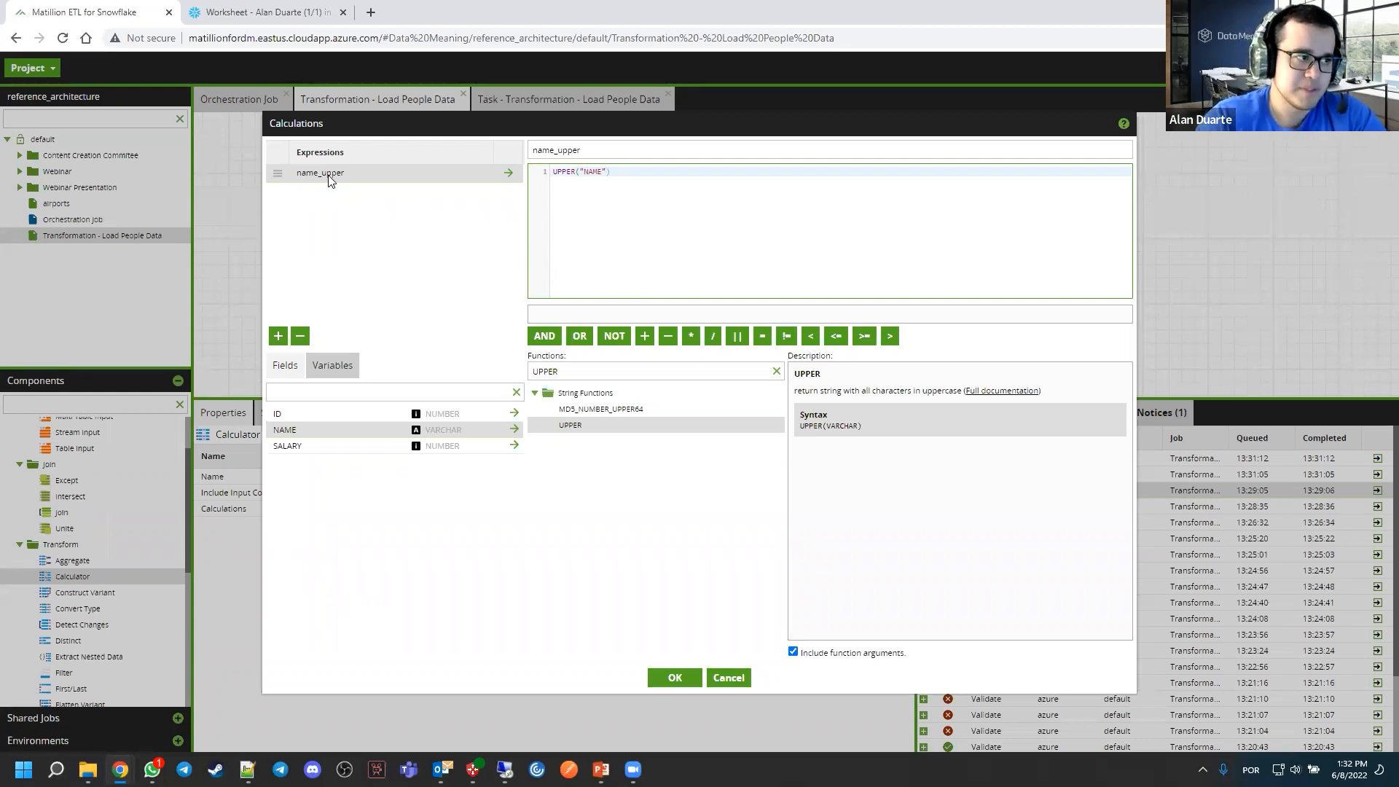
{"action": "left_click_drag", "start_coordinate": [646, 206], "coordinate": [542, 168]}
{"action": "left_click", "coordinate": [689, 180]}
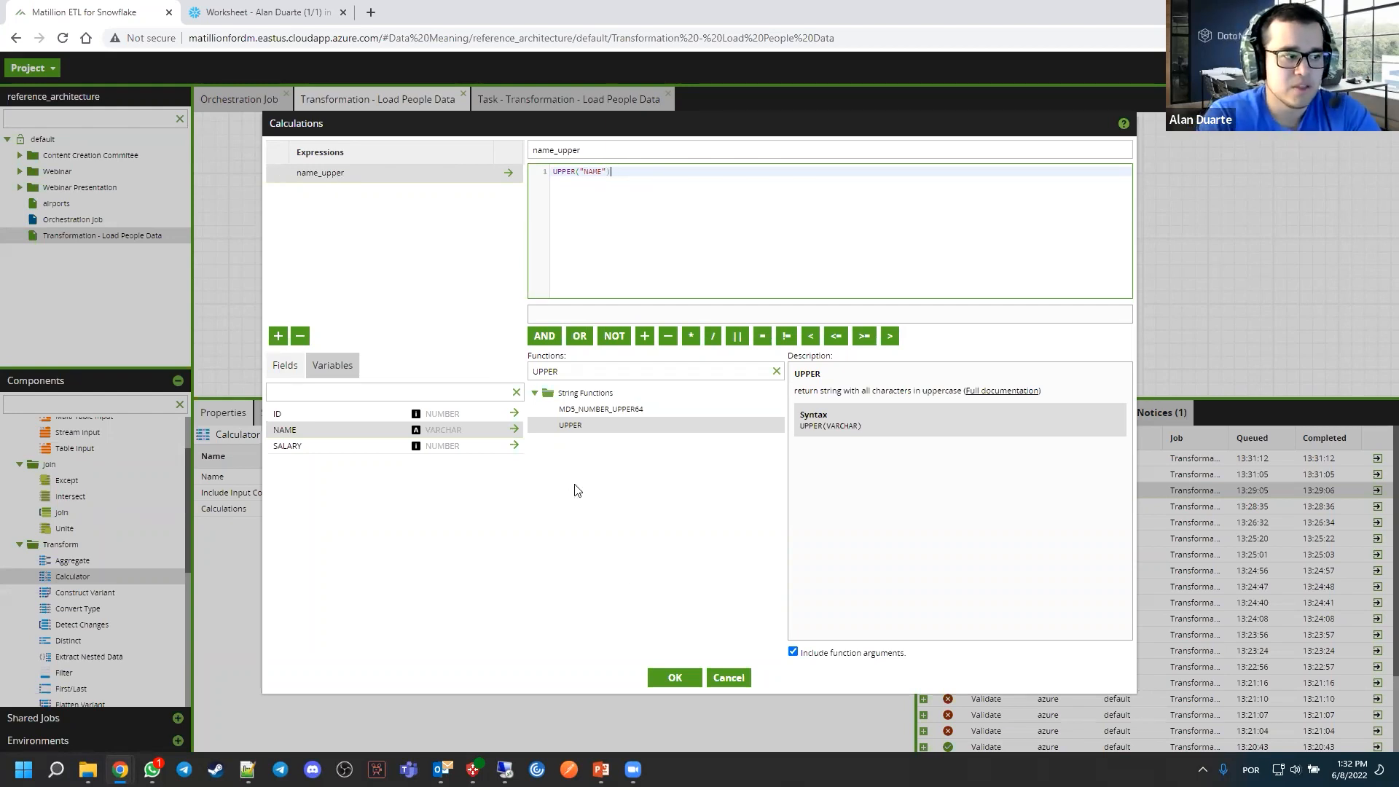
{"action": "left_click", "coordinate": [666, 677]}
{"action": "left_click_drag", "start_coordinate": [608, 255], "coordinate": [621, 255]}
{"action": "left_click", "coordinate": [609, 312]}
In PEOPLE_TARGET's Update Mapping, map the name_upper input column to the NAME output column
{"action": "left_click", "coordinate": [749, 268]}
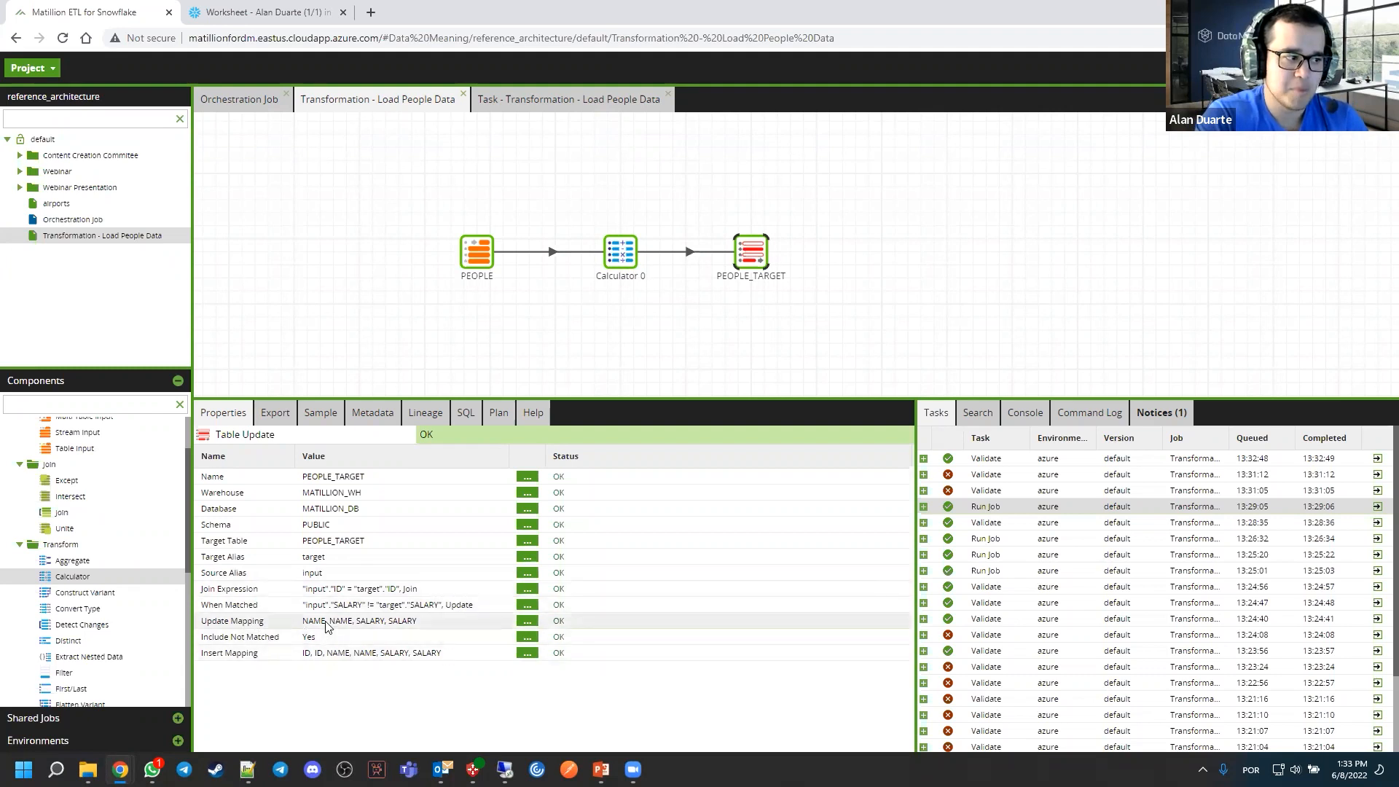
{"action": "left_click", "coordinate": [528, 621]}
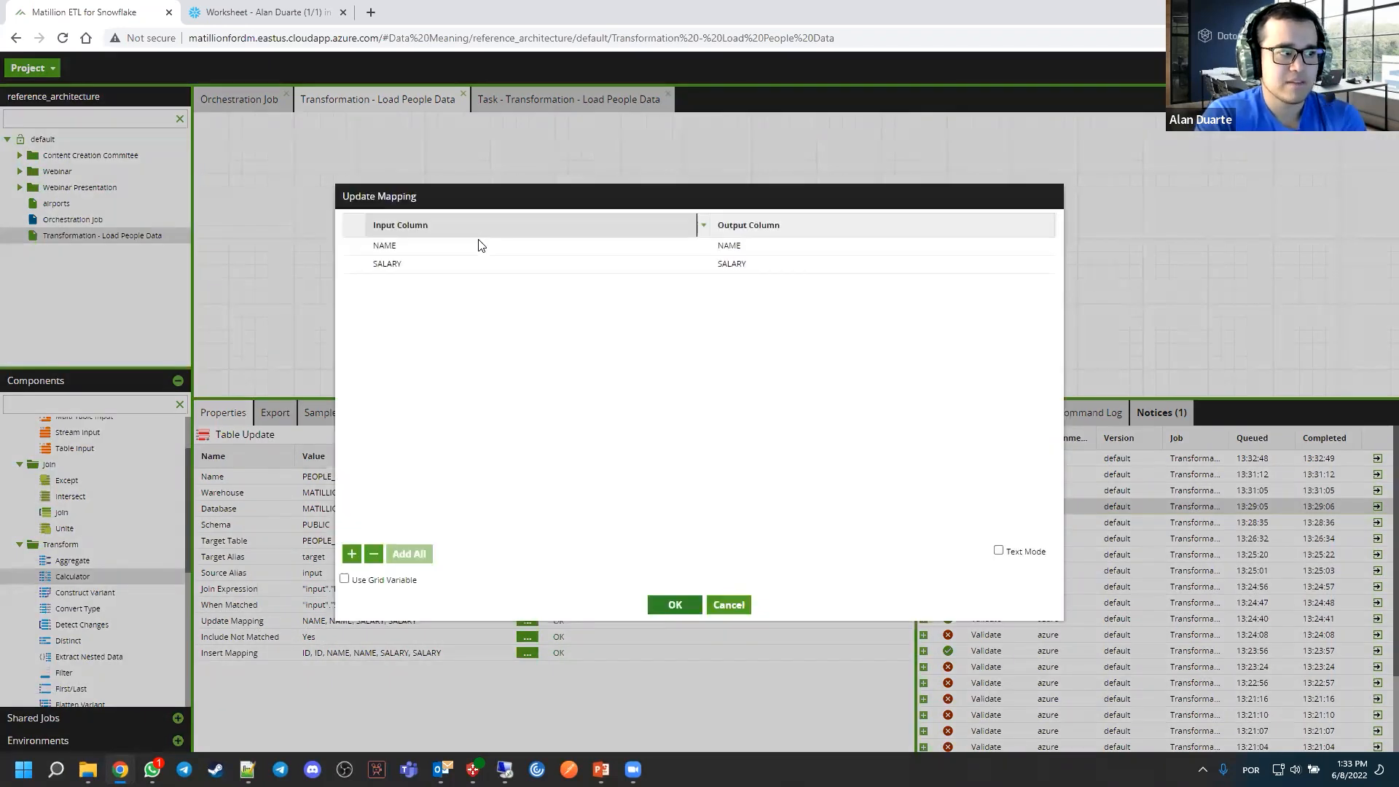
{"action": "left_click", "coordinate": [484, 245]}
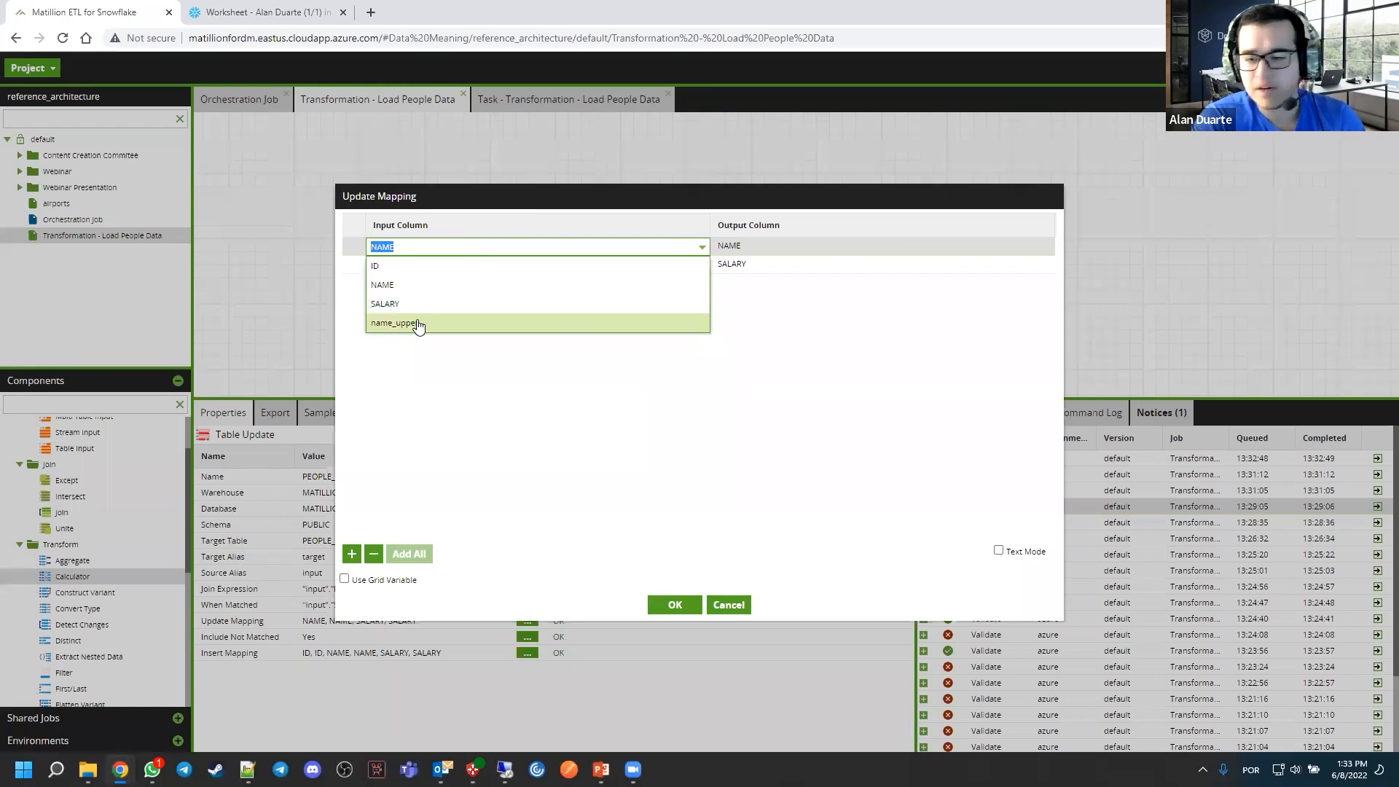
{"action": "left_click", "coordinate": [418, 323]}
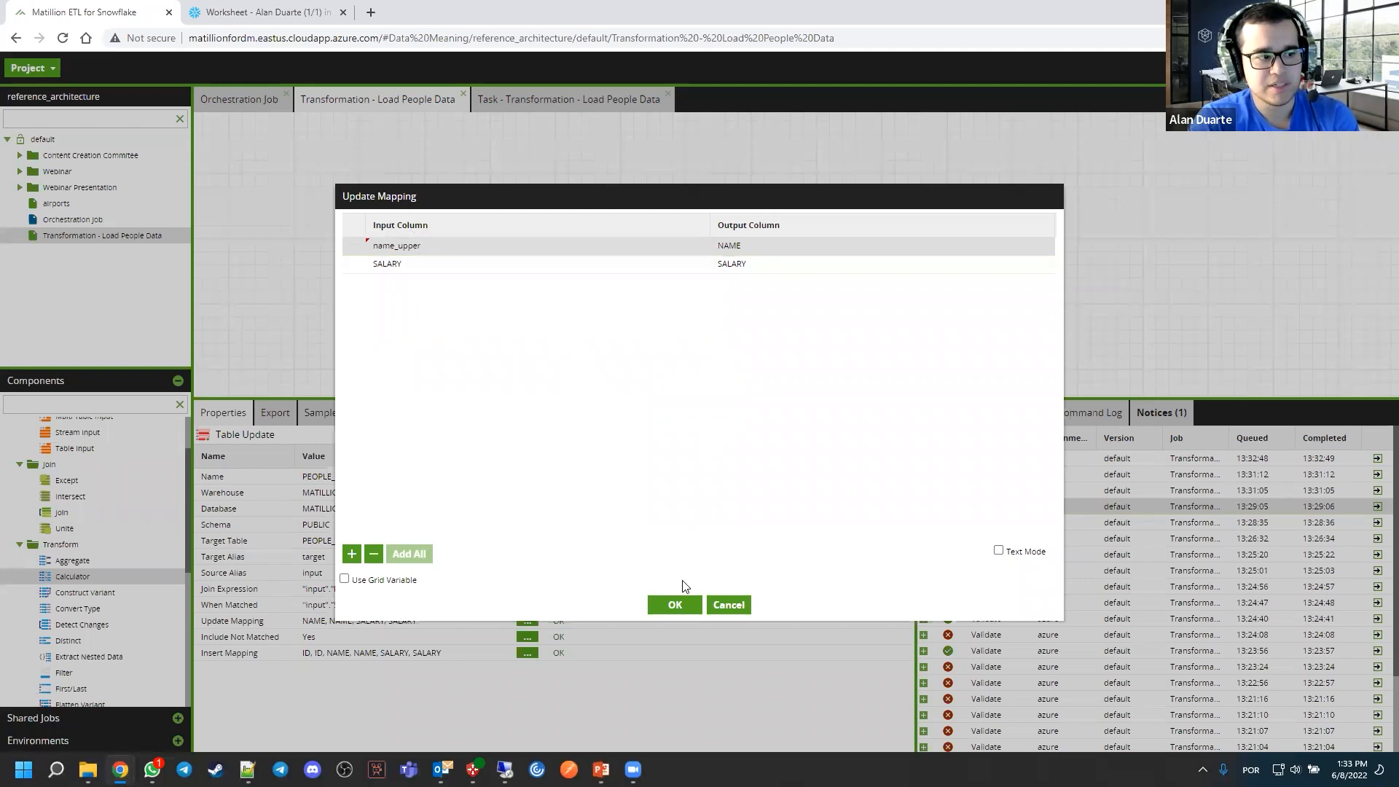
{"action": "left_click", "coordinate": [674, 605]}
In PEOPLE_TARGET's Insert Mapping, map the name_upper input column to the NAME output column
{"action": "left_click", "coordinate": [527, 653]}
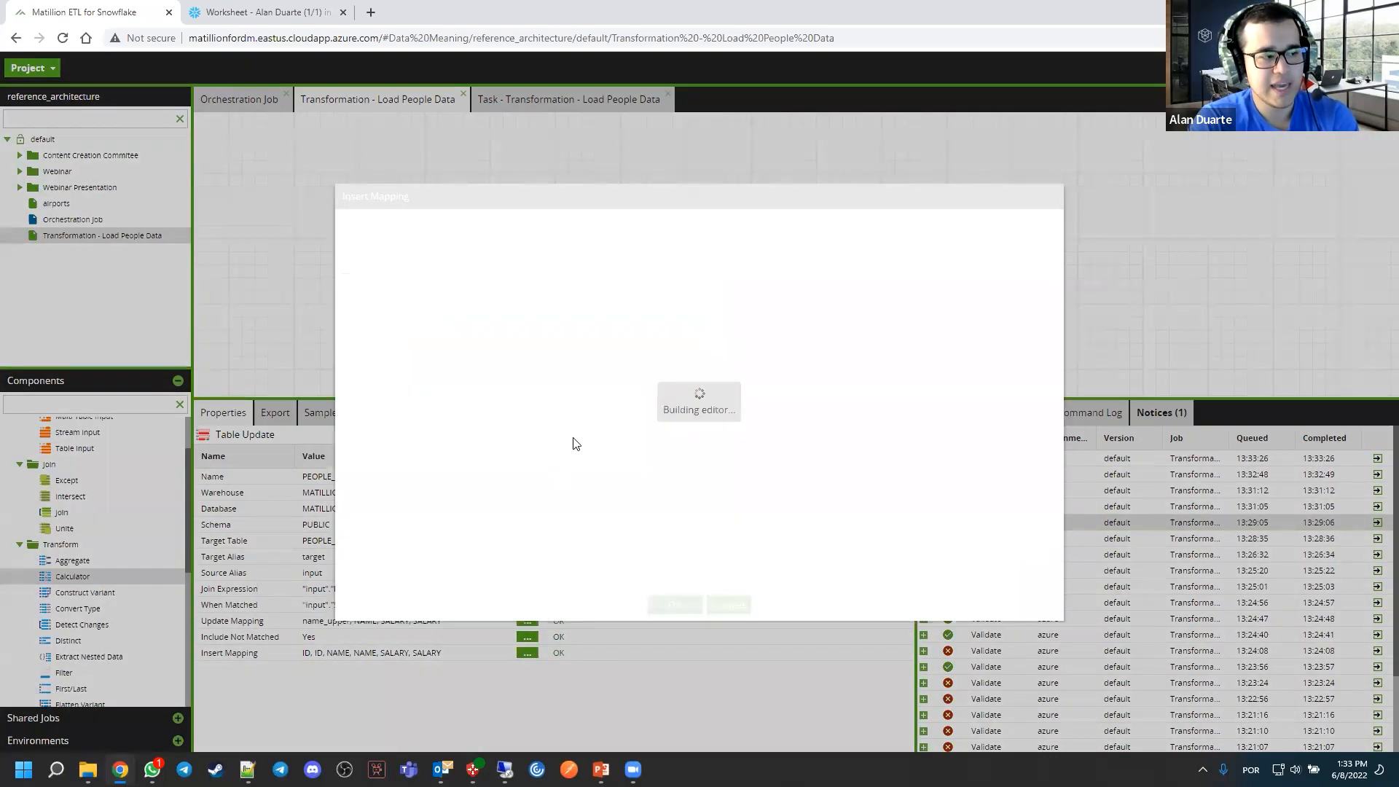
{"action": "left_click", "coordinate": [459, 266]}
{"action": "left_click", "coordinate": [438, 346]}
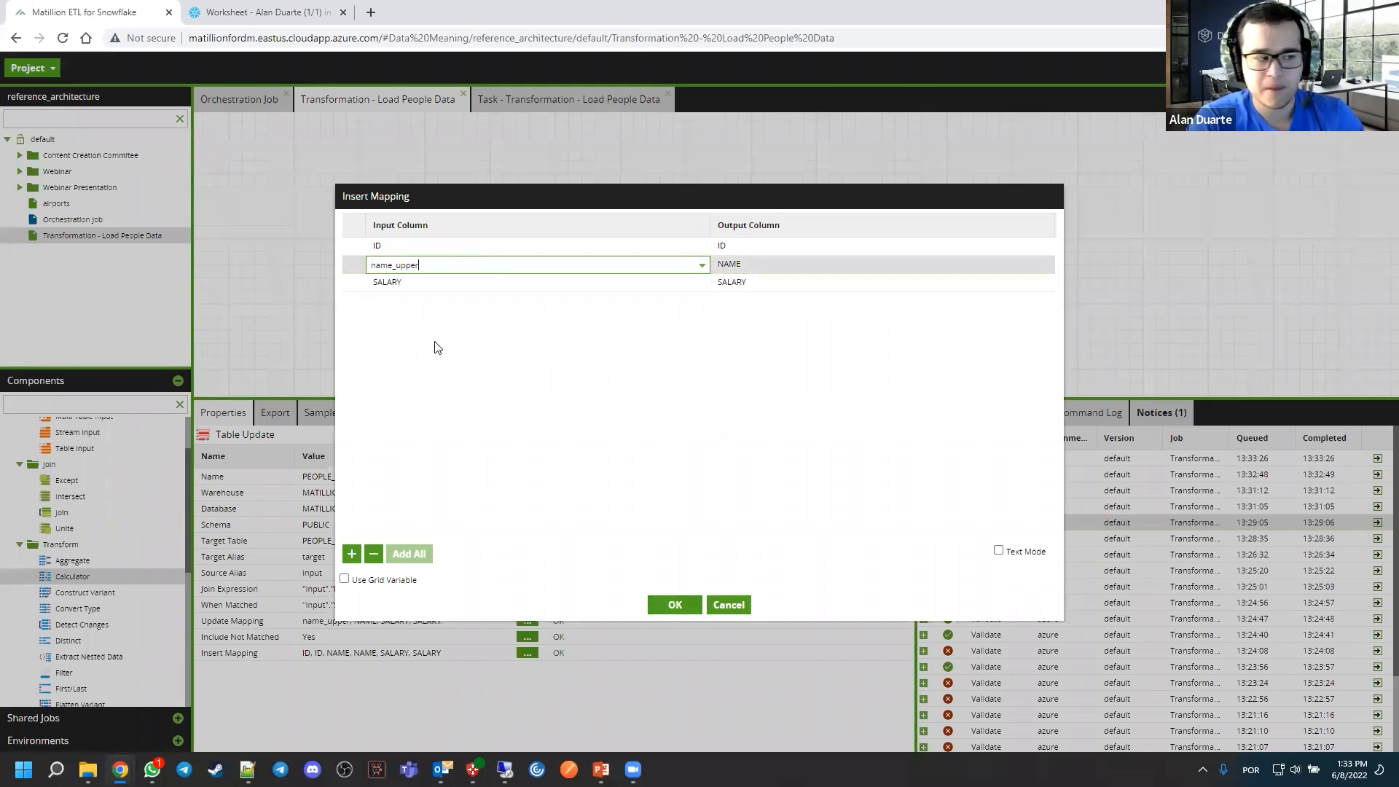
{"action": "left_click", "coordinate": [437, 347]}
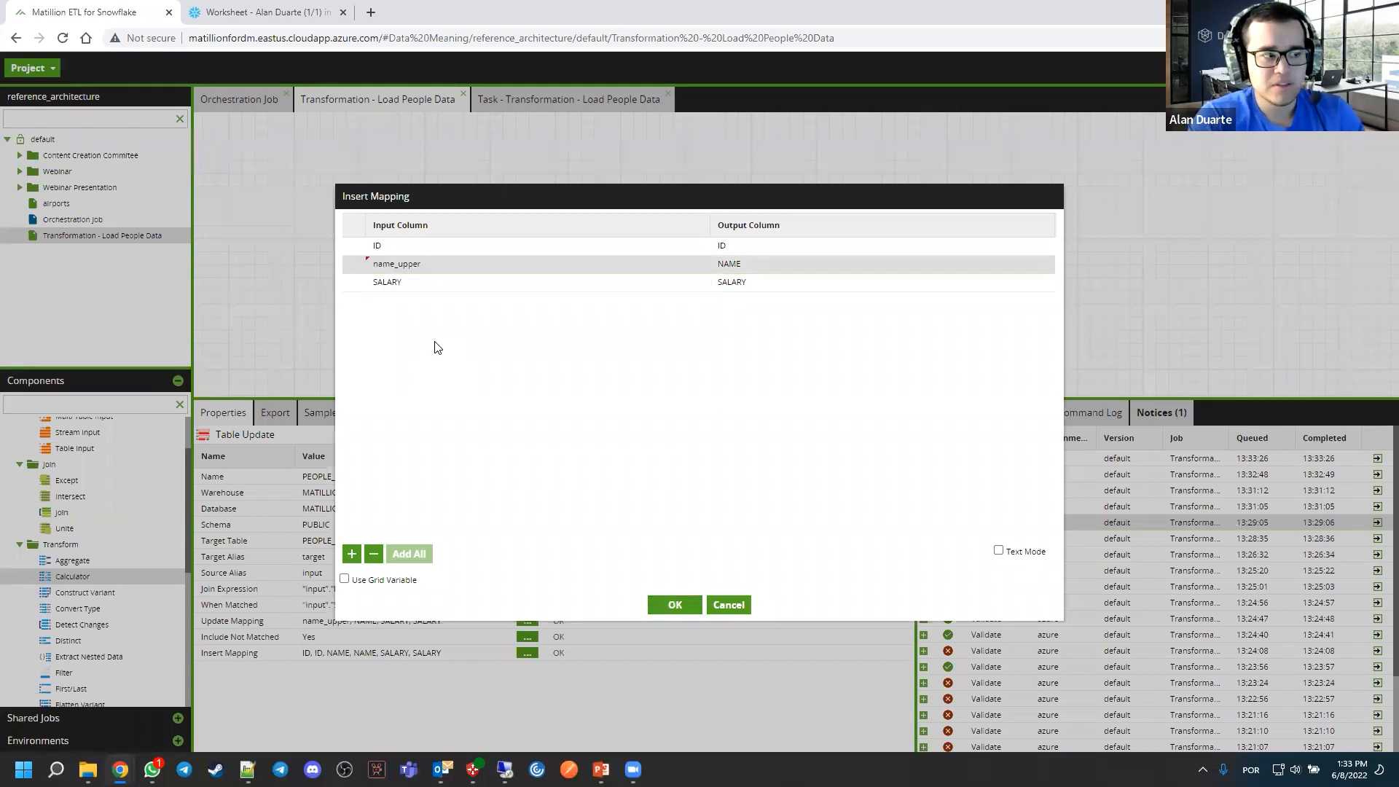
{"action": "left_click", "coordinate": [673, 606]}
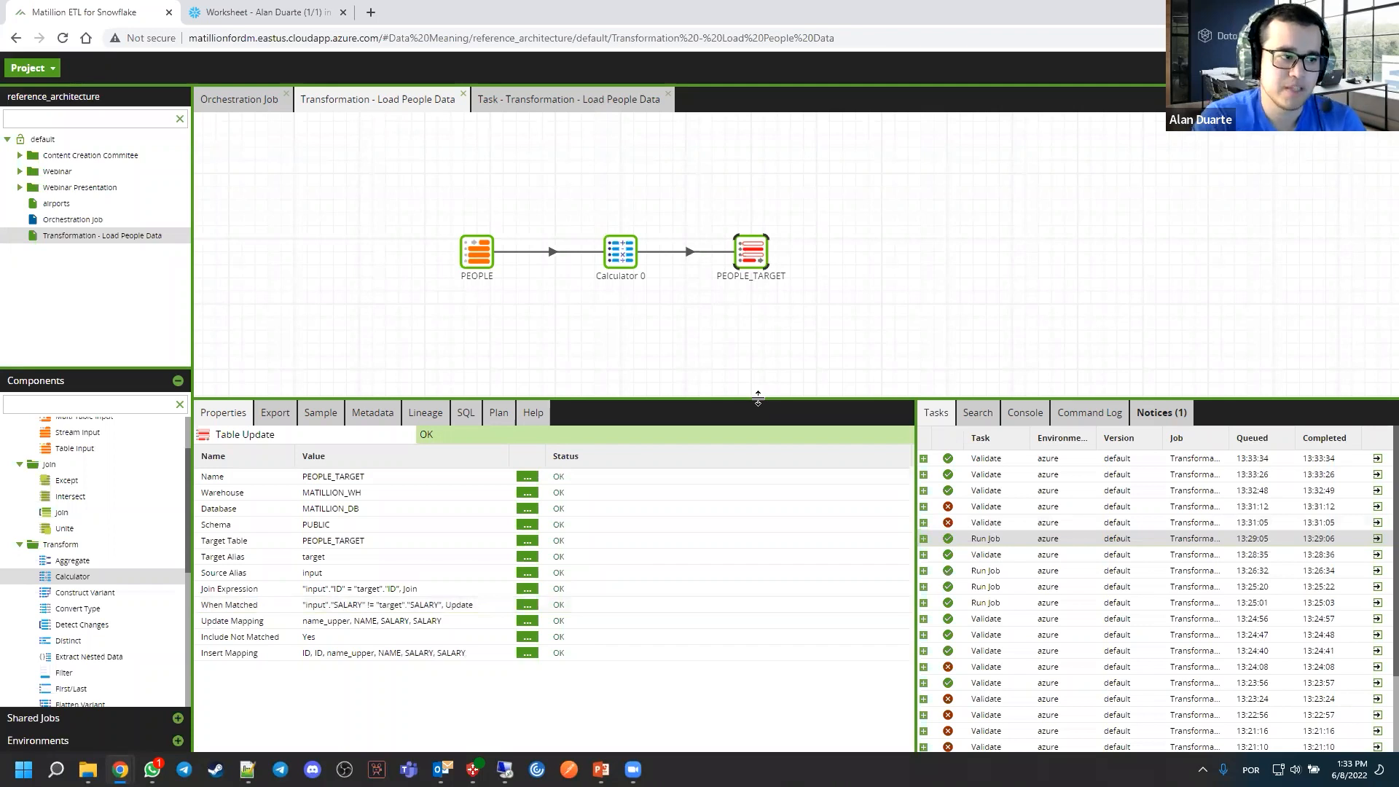
Review PEOPLE_TARGET's Join Expression and close it without changes
{"action": "left_click_drag", "start_coordinate": [699, 220], "coordinate": [702, 235]}
{"action": "left_click", "coordinate": [634, 266]}
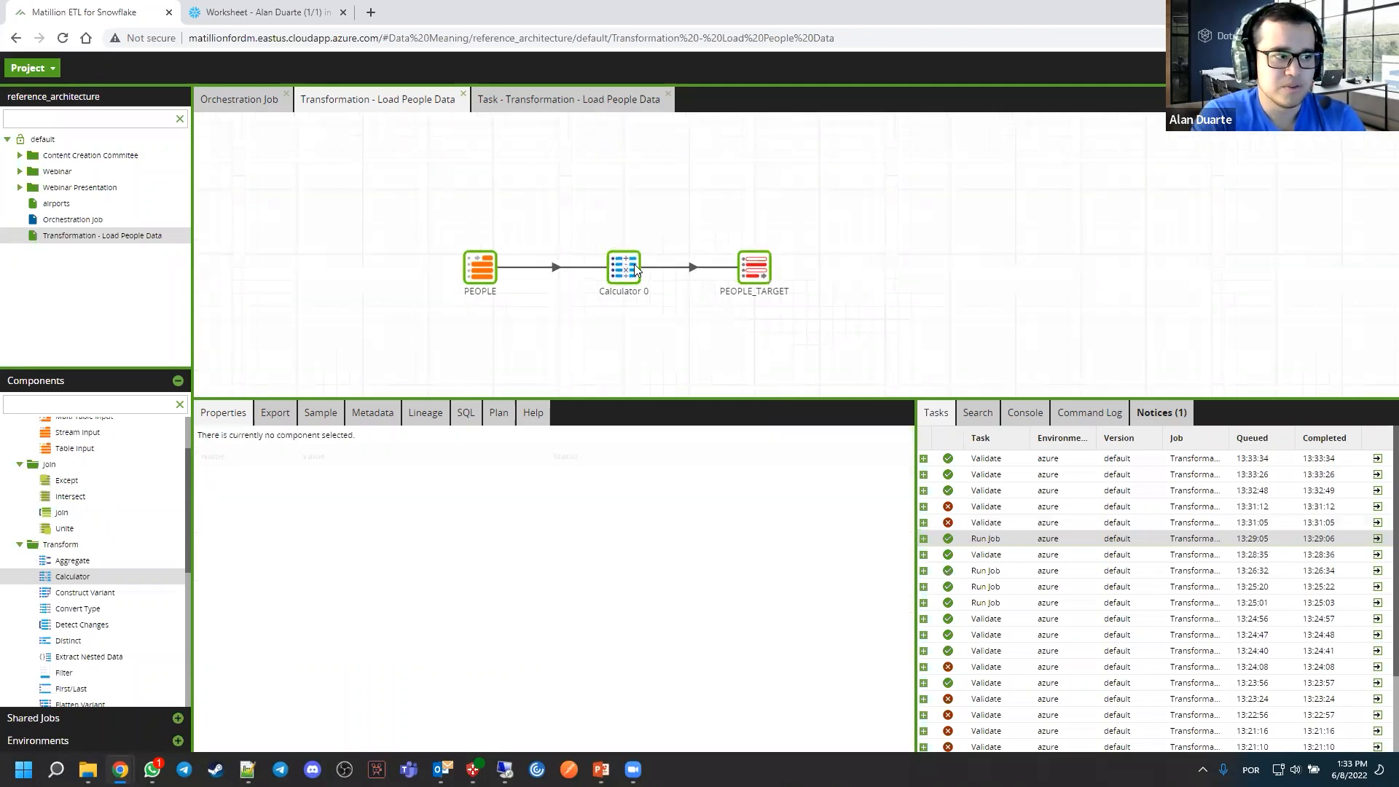
{"action": "left_click", "coordinate": [760, 260]}
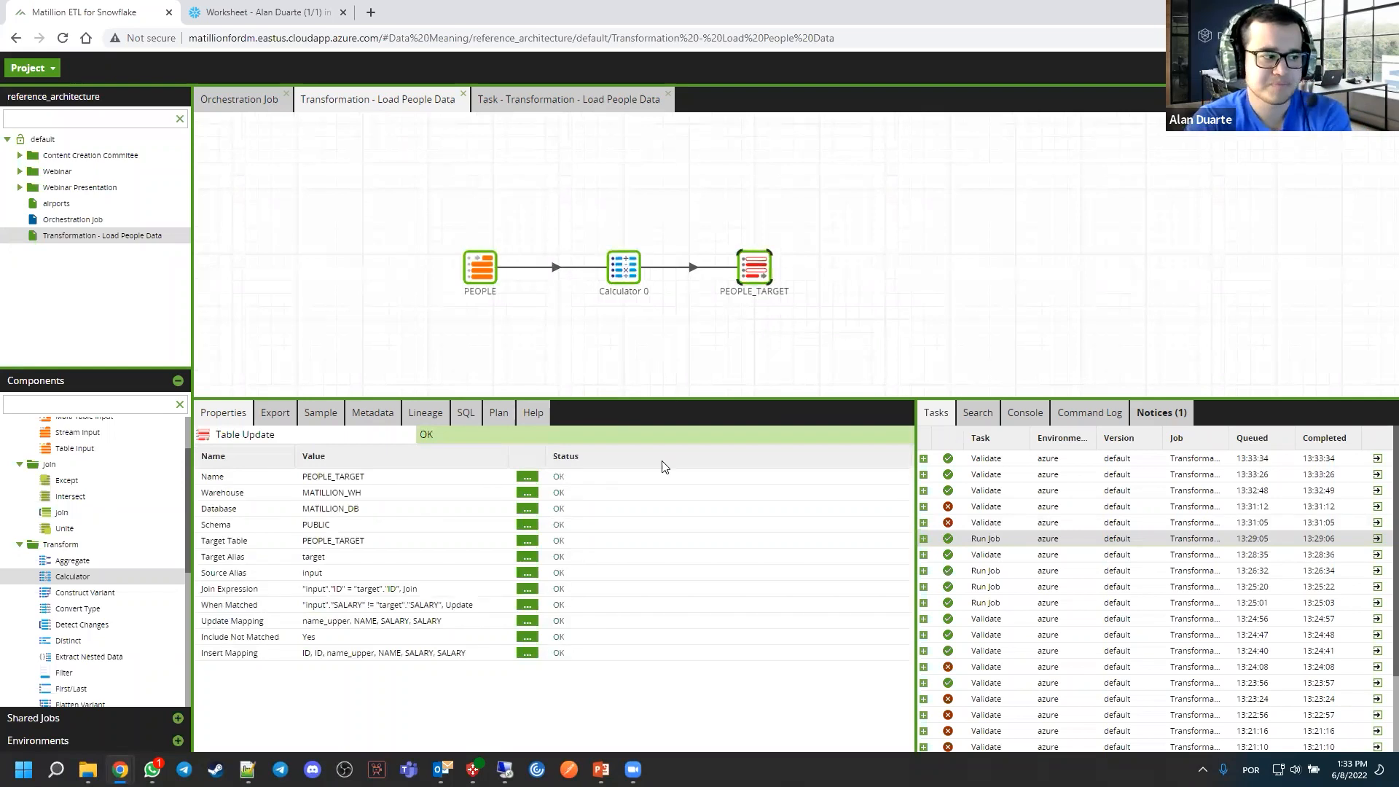
{"action": "left_click", "coordinate": [536, 590]}
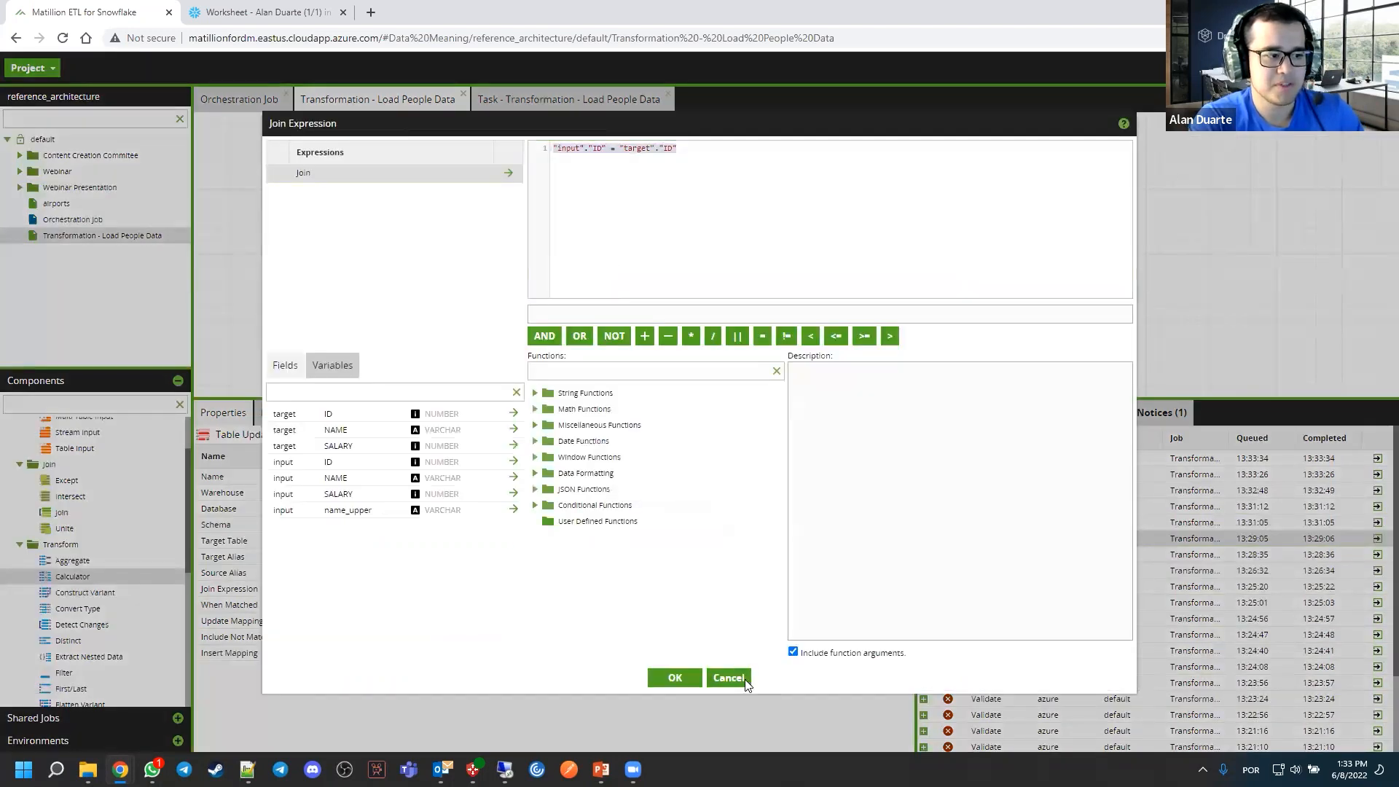
{"action": "left_click", "coordinate": [728, 677]}
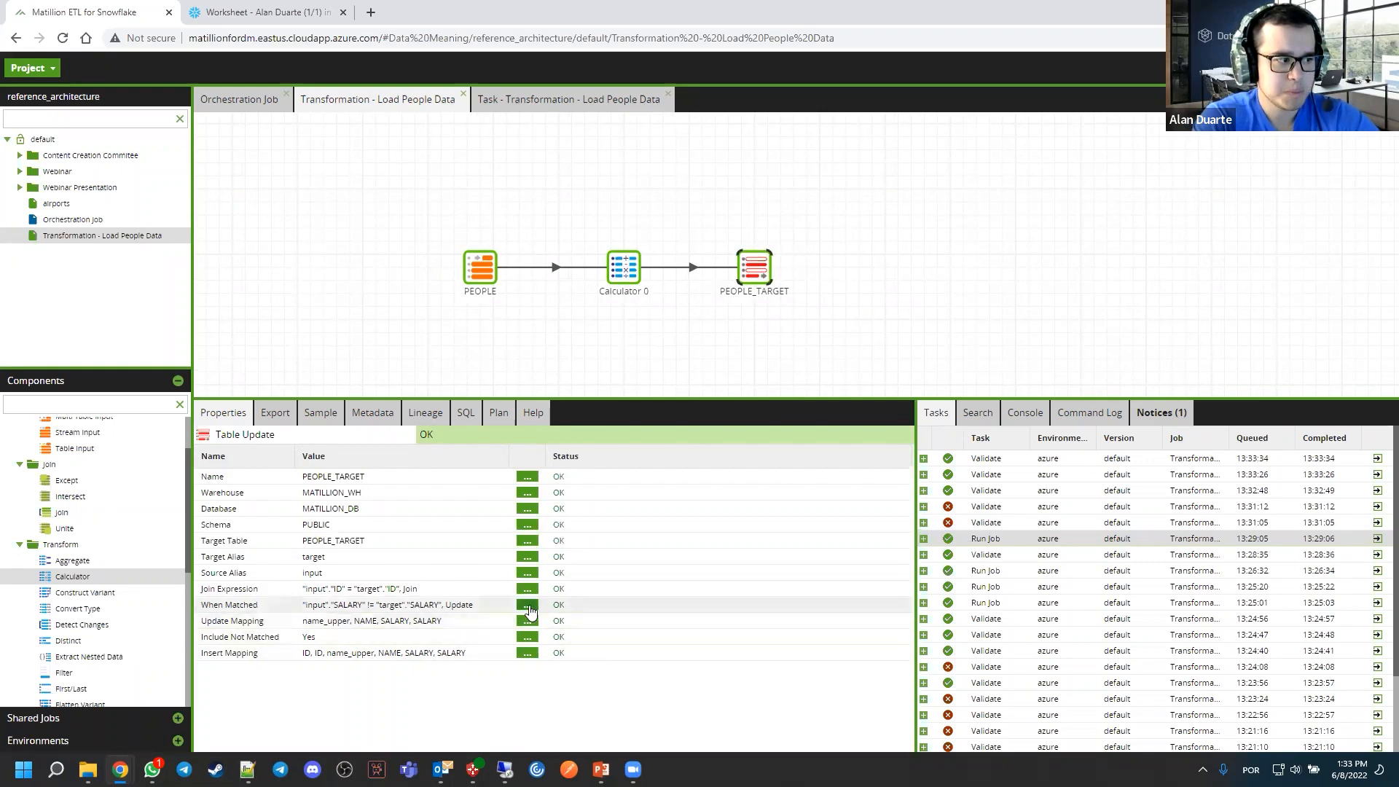
Replace PEOPLE_TARGET's When Matched case with "input"."ID" = "target"."ID", keeping the Update operation
{"action": "left_click", "coordinate": [527, 605]}
{"action": "left_click", "coordinate": [580, 244]}
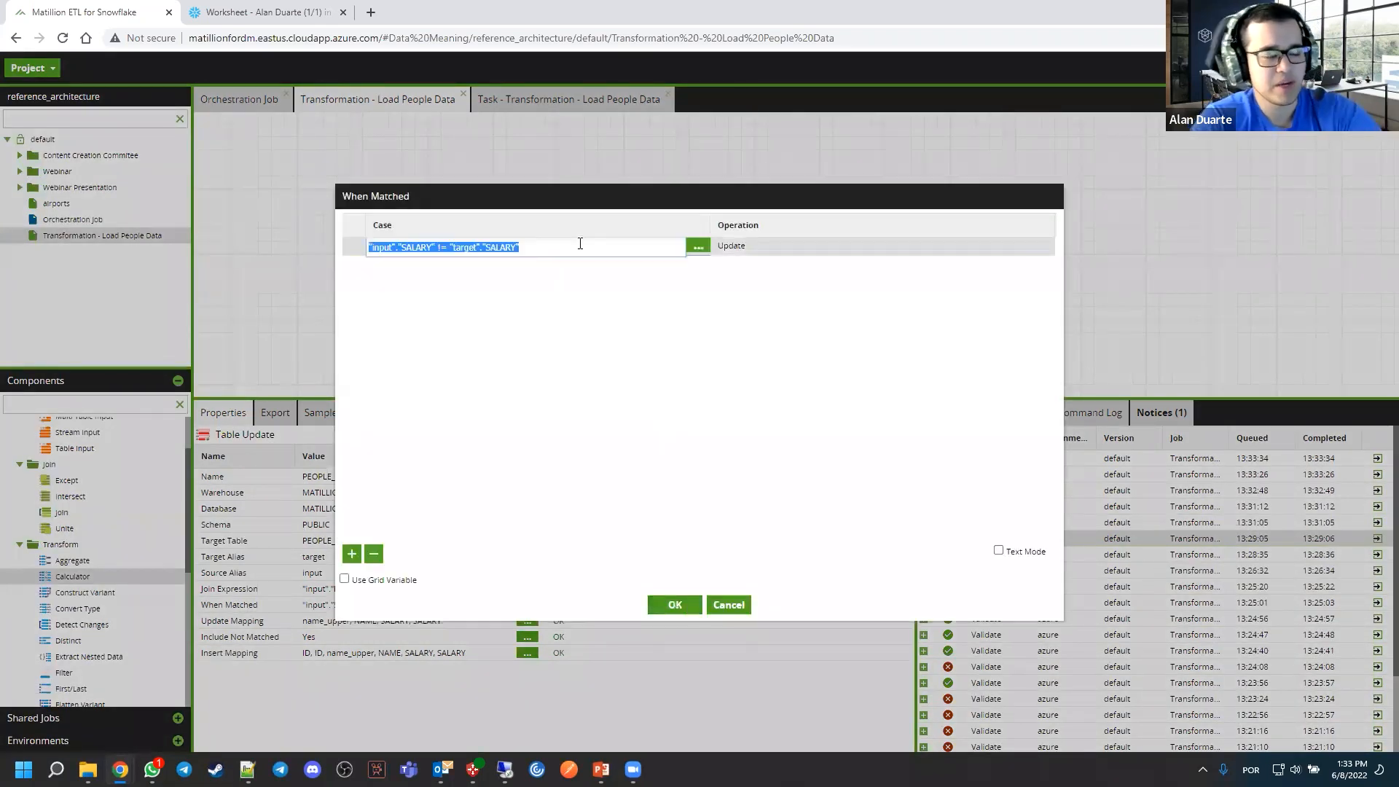
{"action": "type", "text": "\"input\".\"ID\" = \"target\".\"ID\""}
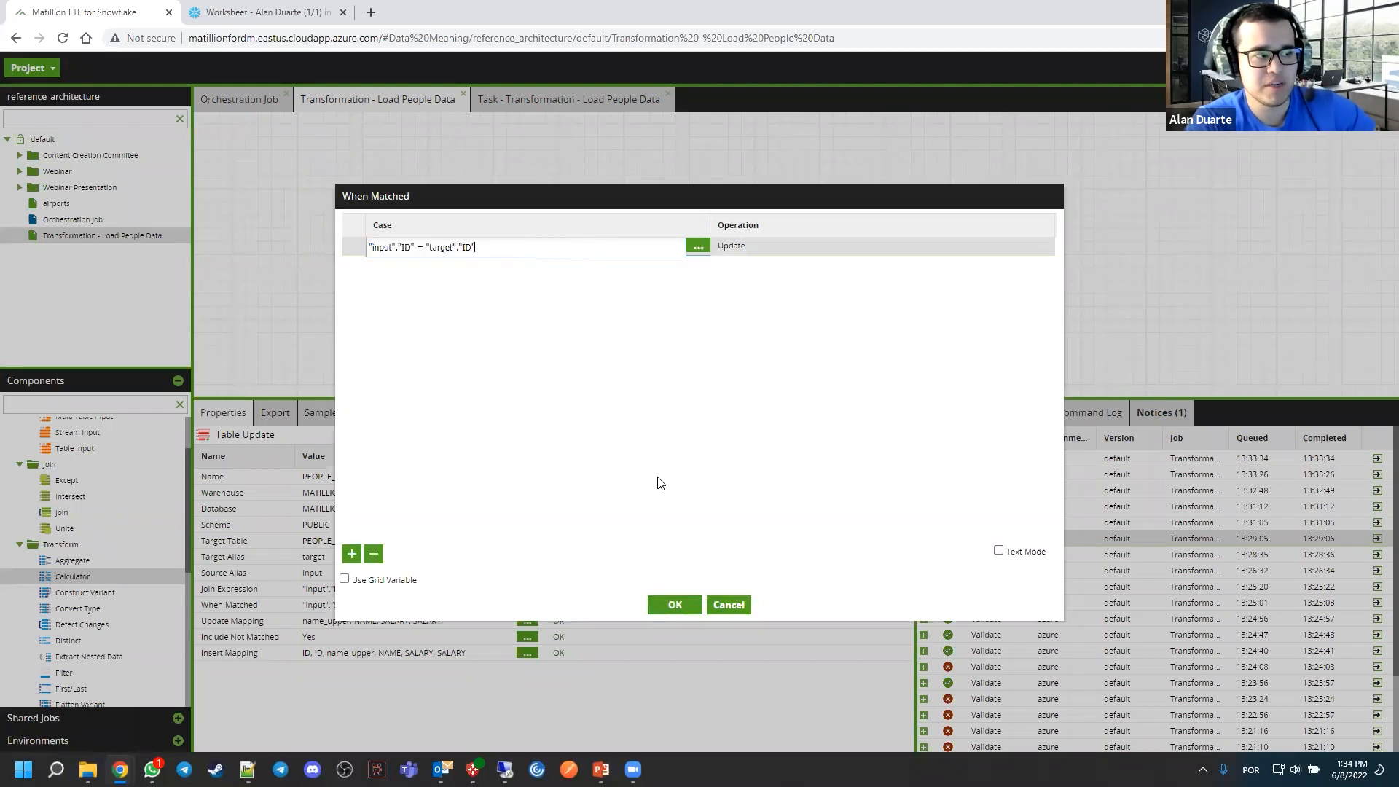
{"action": "left_click", "coordinate": [675, 606]}
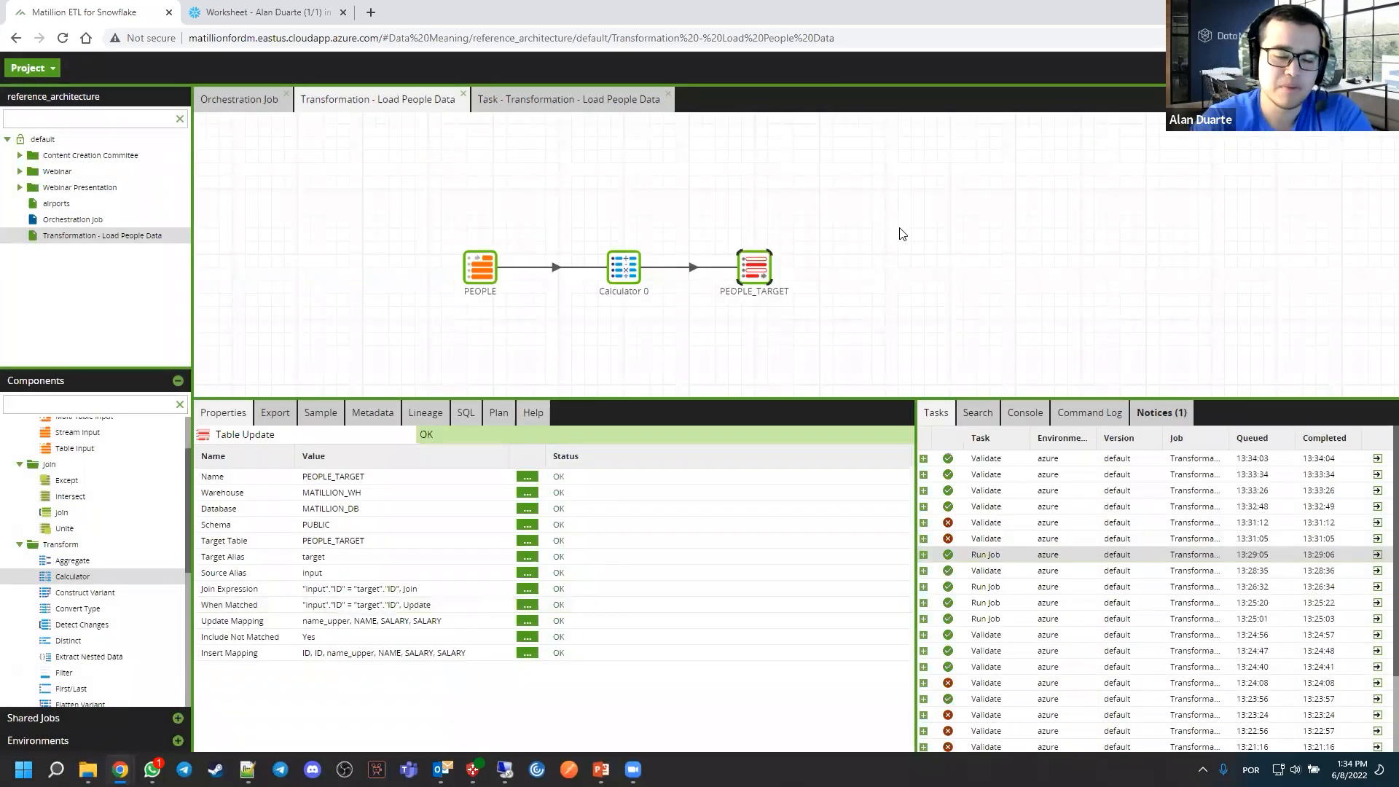
Run the Transformation - Load People Data job
{"action": "left_click", "coordinate": [901, 233]}
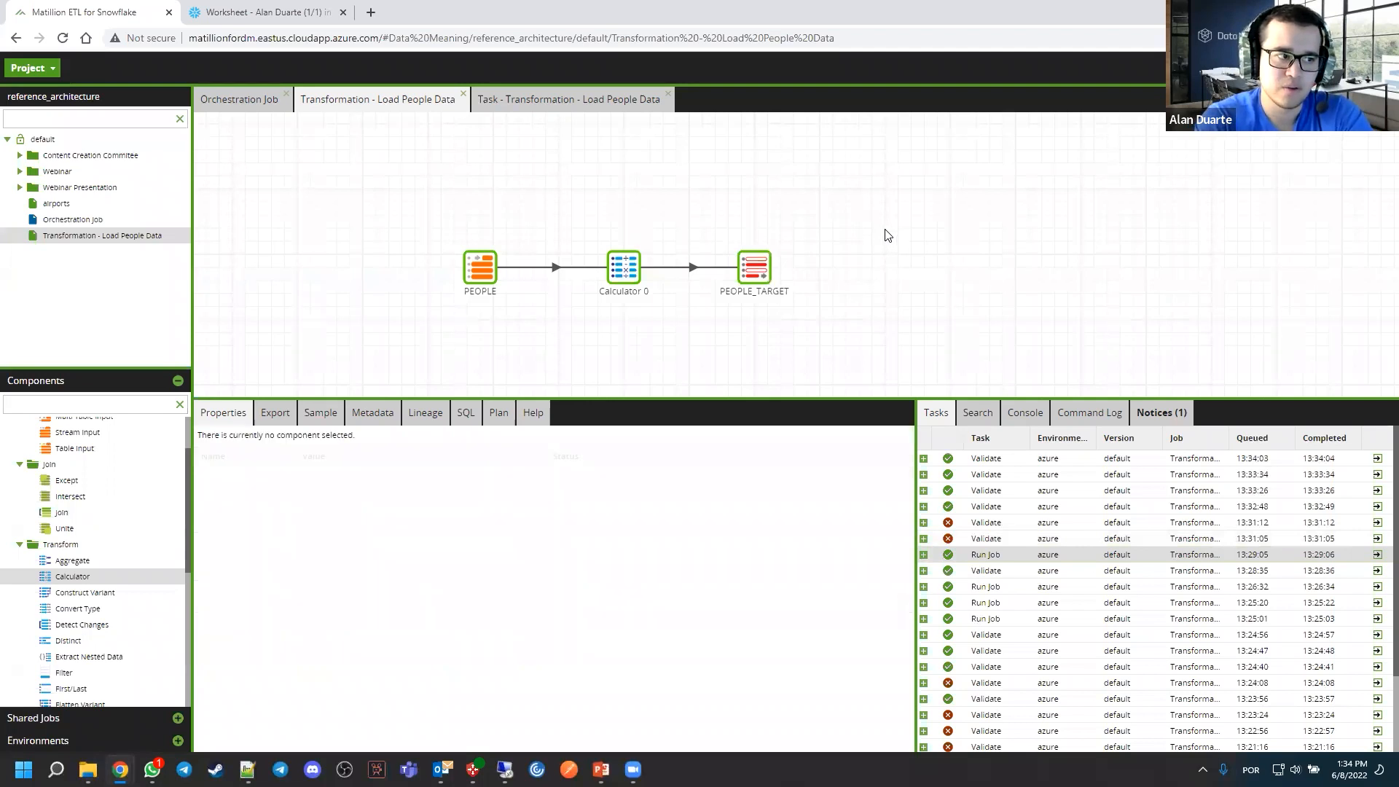
{"action": "right_click", "coordinate": [810, 198]}
{"action": "left_click", "coordinate": [833, 222]}
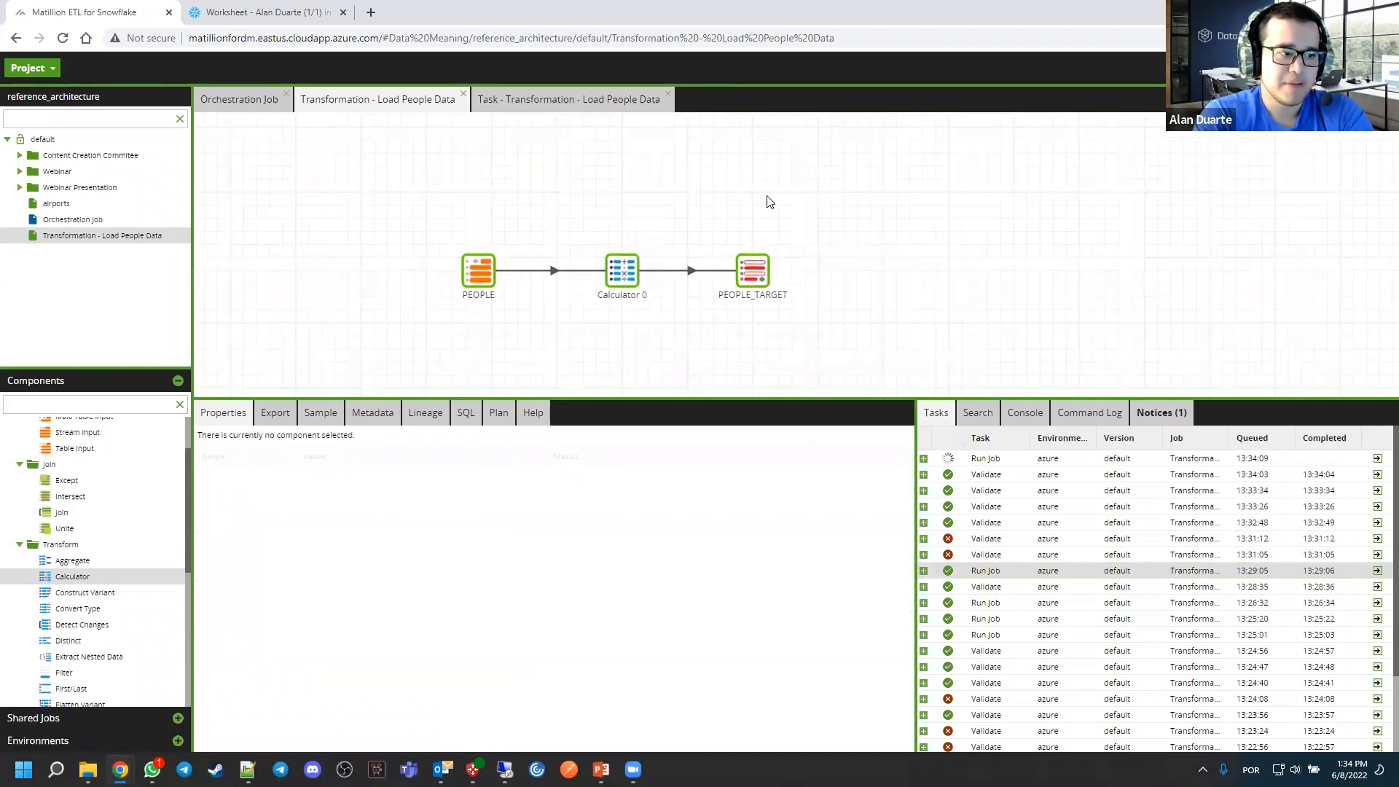
Switch to the Snowflake worksheet and run the SELECT queries on PEOPLE and PEOPLE_TARGET to compare their rows
{"action": "left_click", "coordinate": [285, 13]}
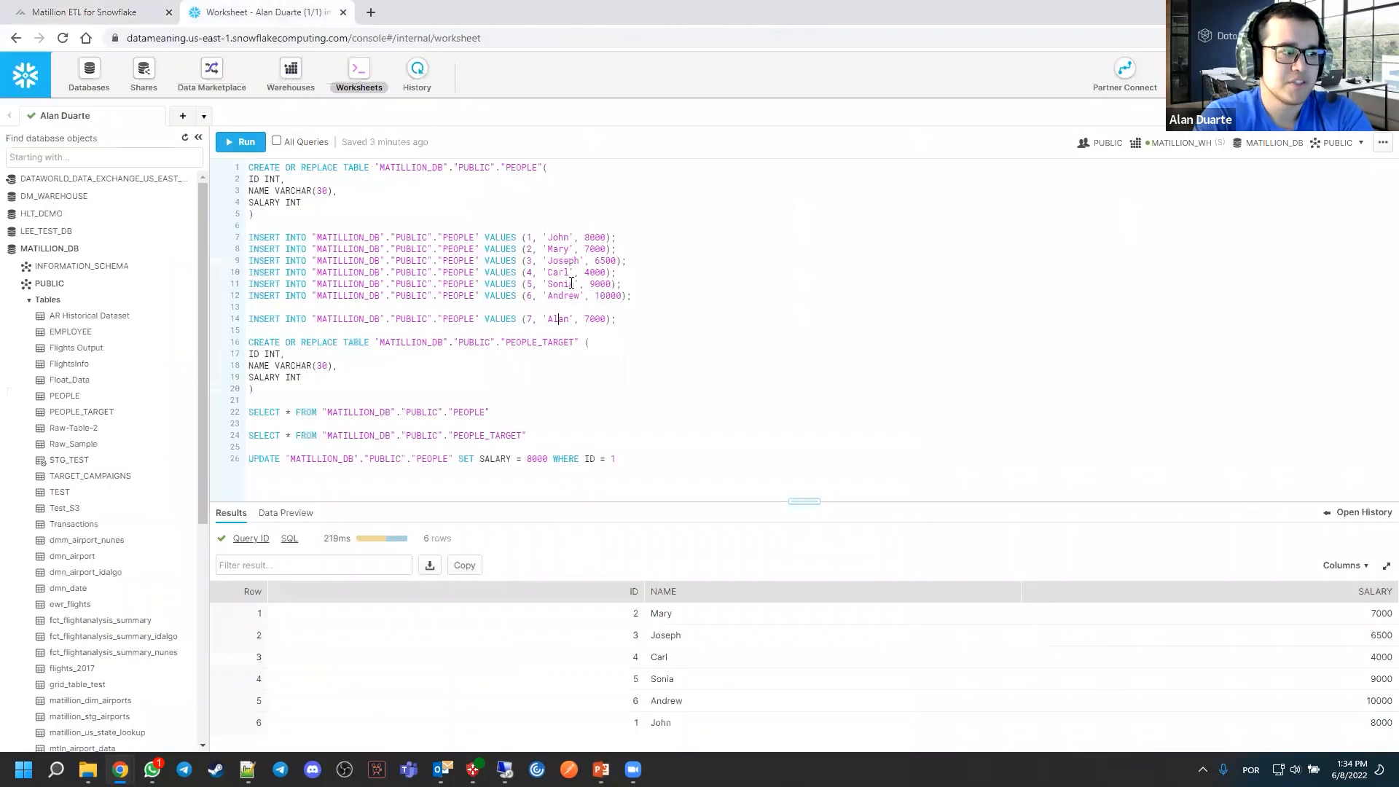
{"action": "left_click", "coordinate": [403, 411]}
{"action": "key", "text": "ctrl+Return"}
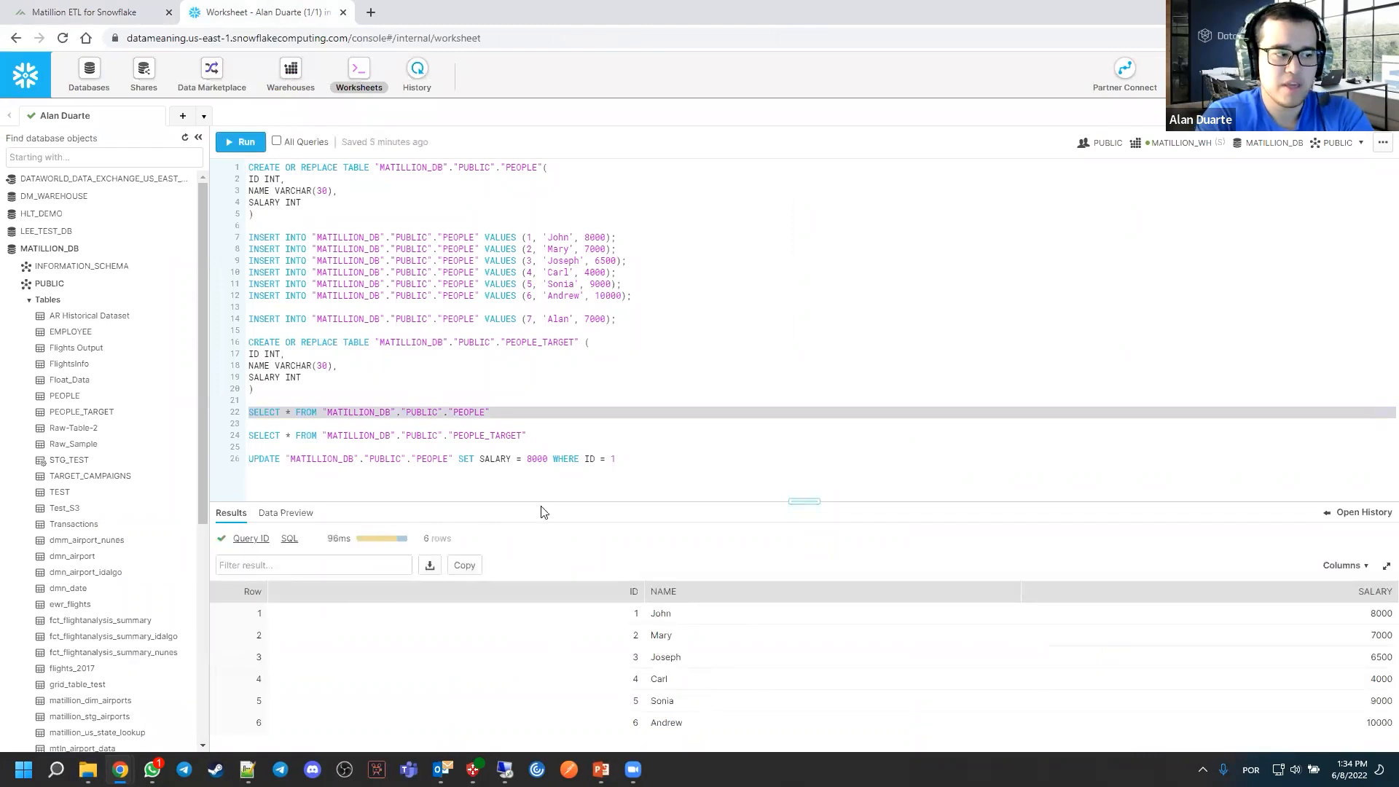
{"action": "double_click", "coordinate": [494, 437]}
{"action": "left_click", "coordinate": [494, 439]}
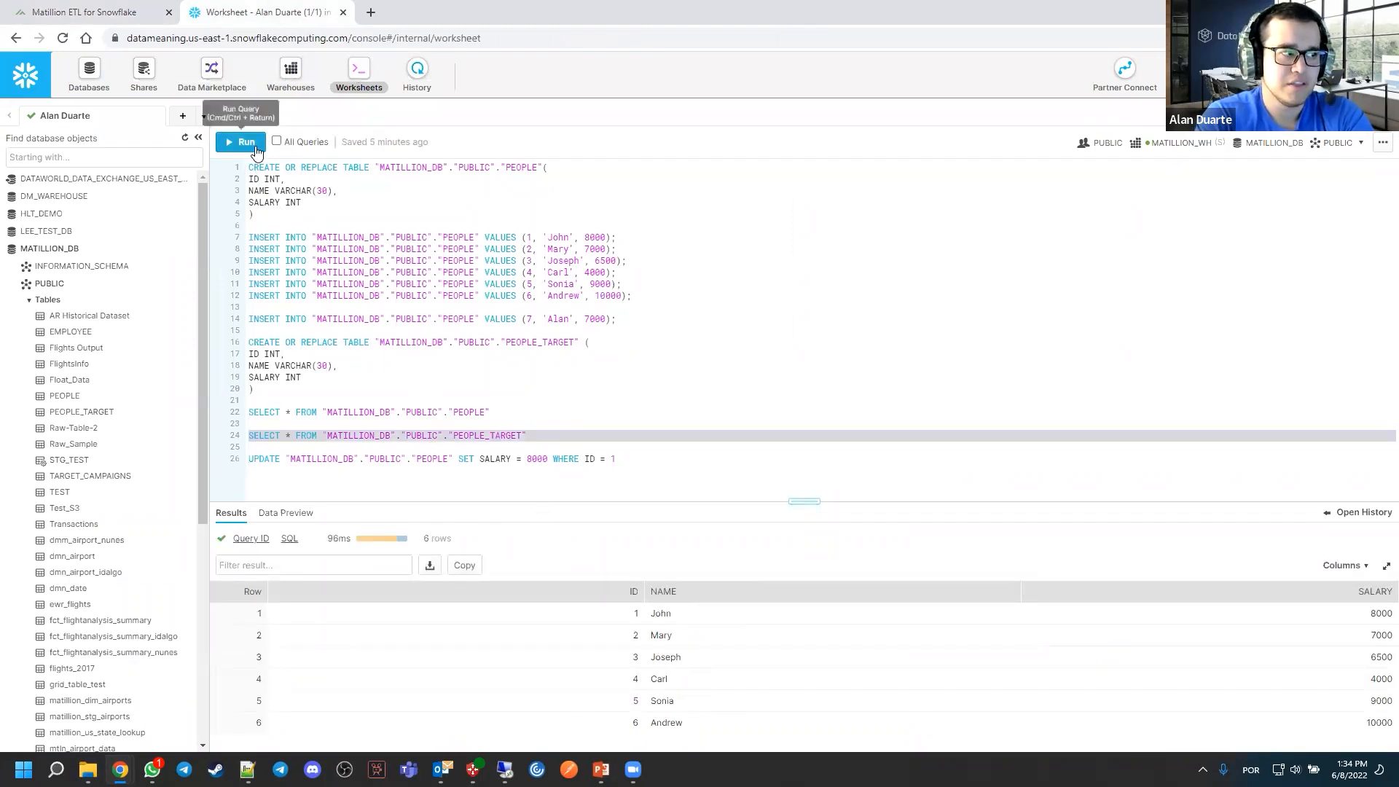
{"action": "left_click", "coordinate": [242, 142]}
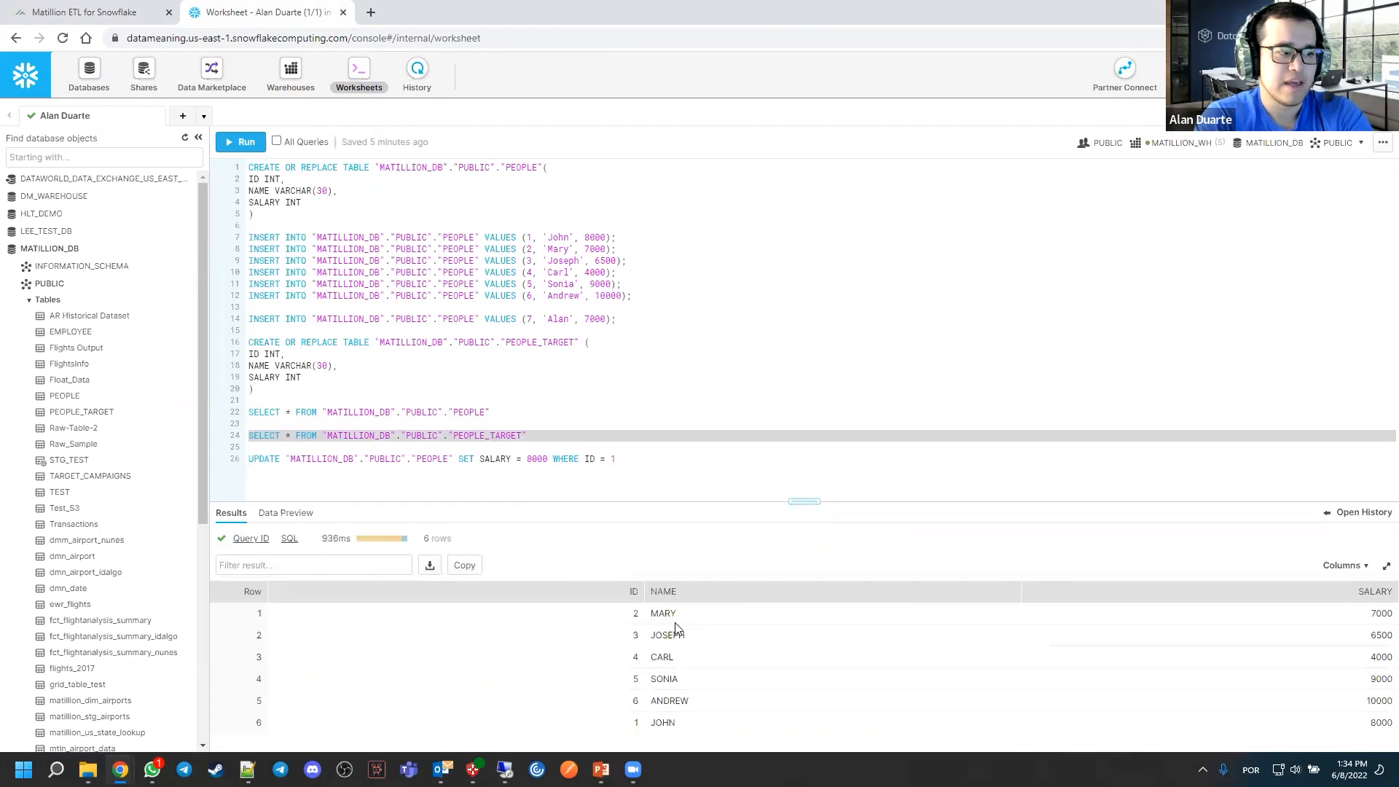
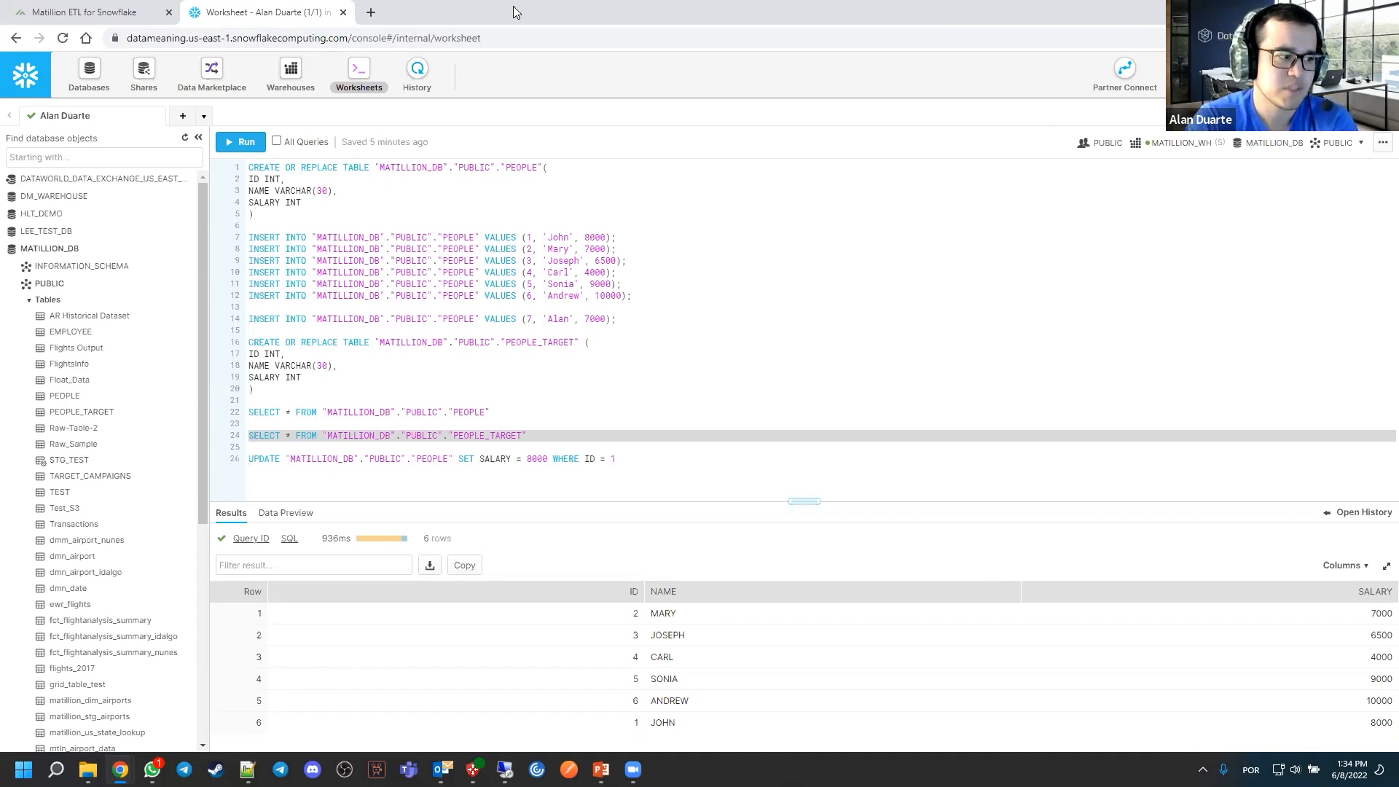
Switch to Matillion and review the properties of the PEOPLE and PEOPLE_TARGET components in the transformation job
{"action": "left_click", "coordinate": [547, 298]}
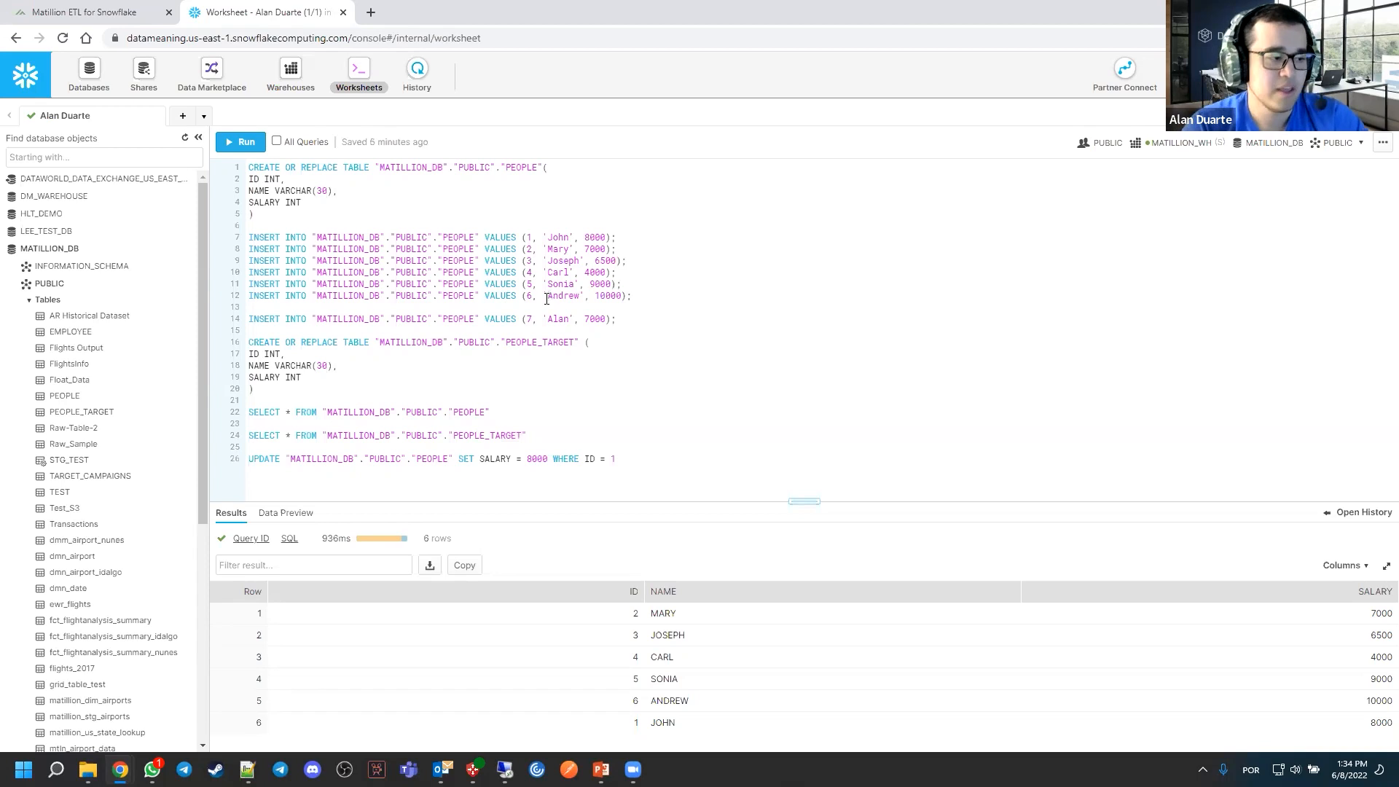
{"action": "left_click", "coordinate": [99, 13]}
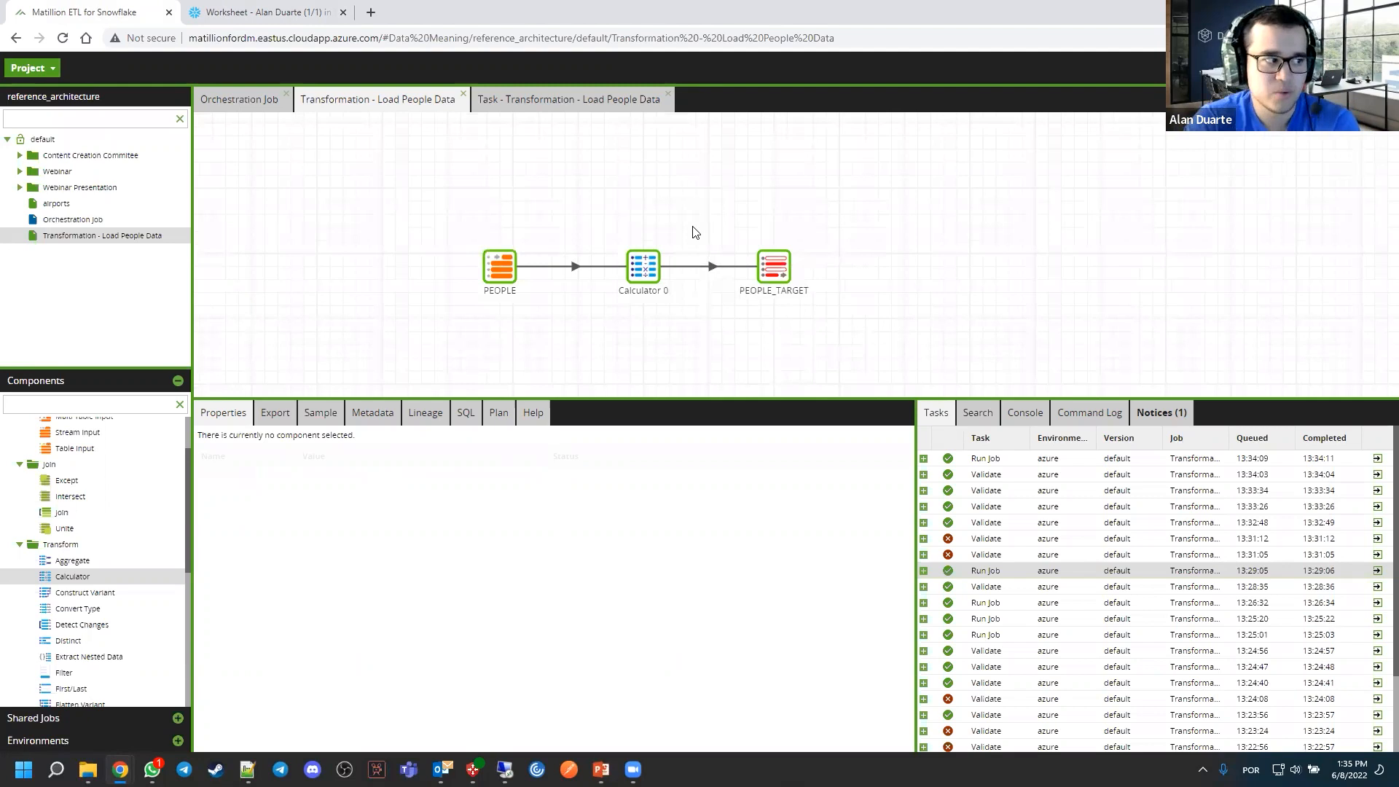
{"action": "left_click", "coordinate": [507, 268]}
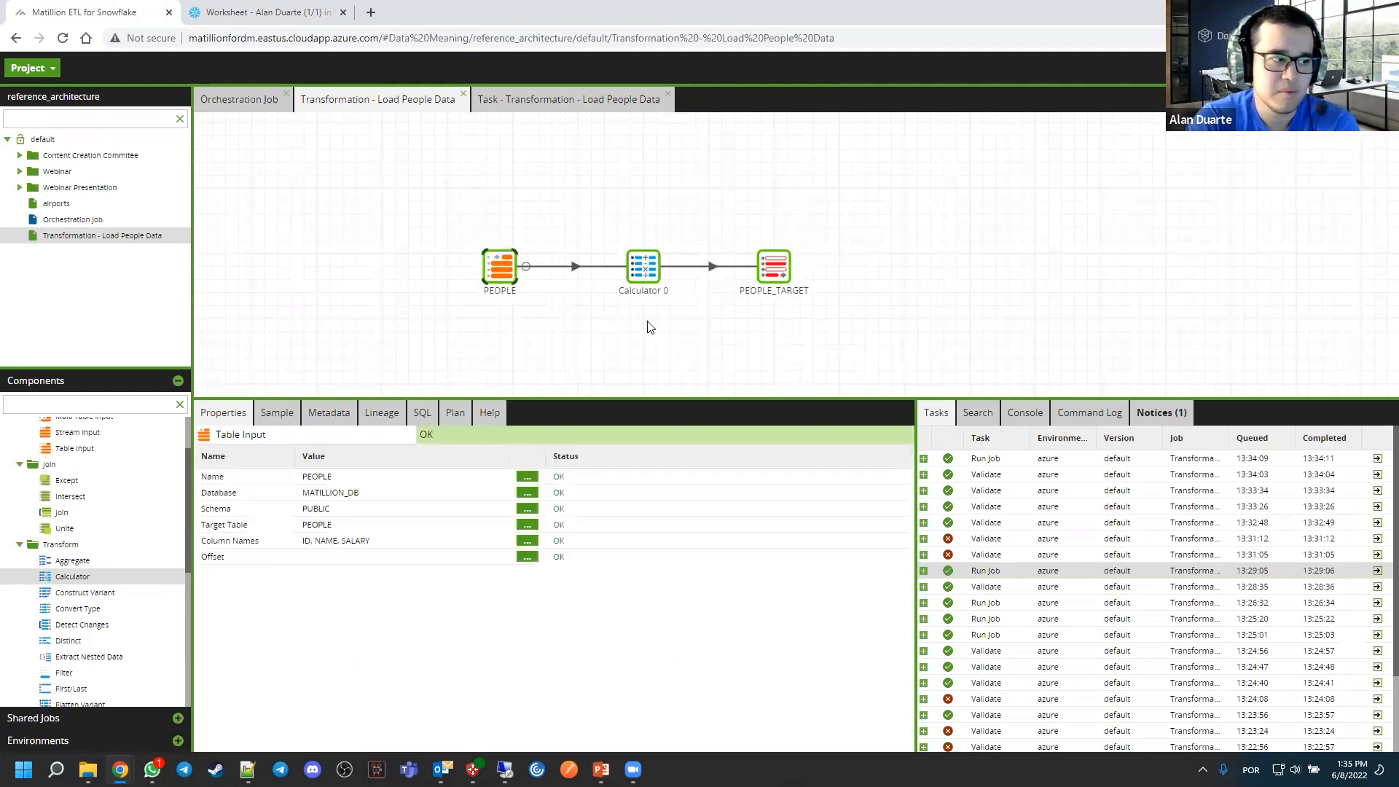
{"action": "left_click", "coordinate": [766, 277]}
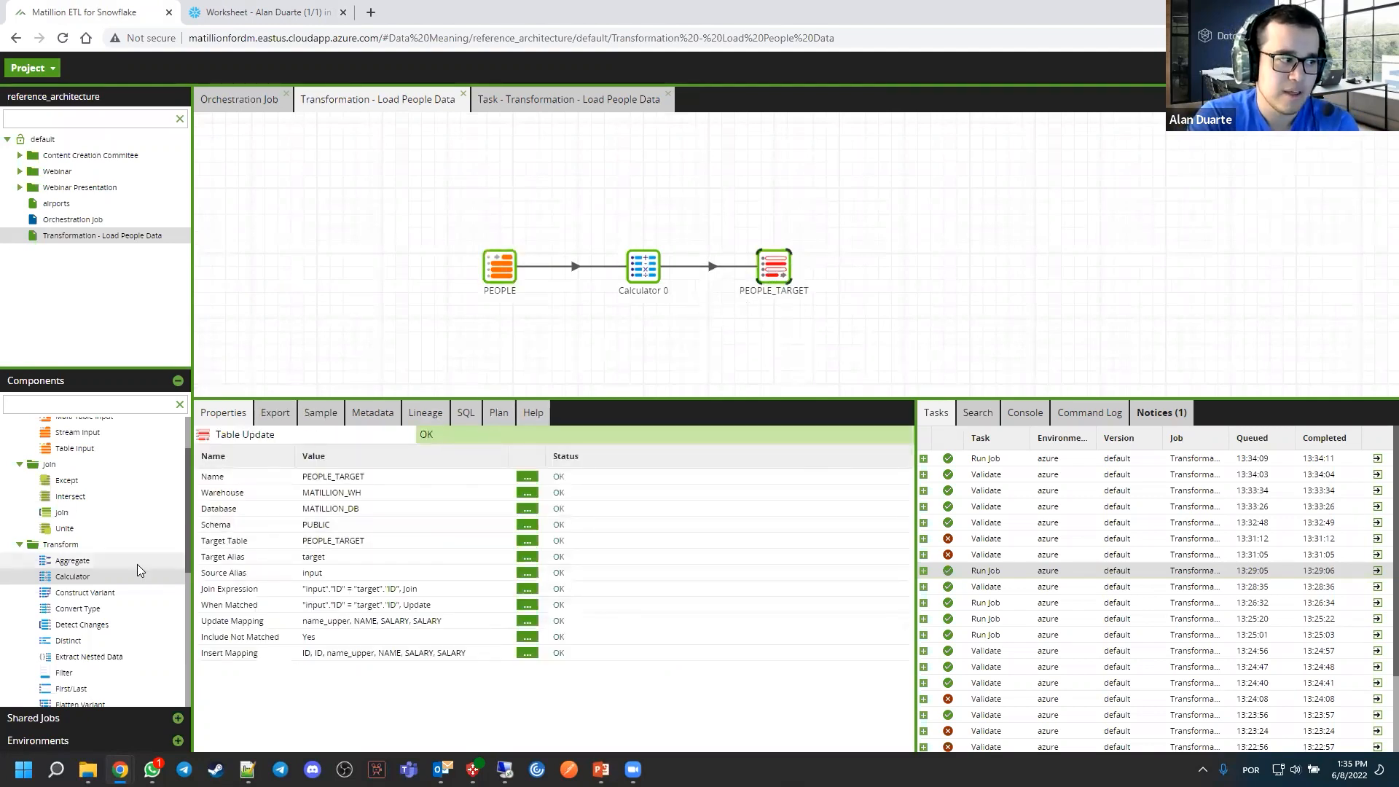
{"action": "scroll", "coordinate": [135, 561], "scroll_direction": "down", "scroll_amount": 4}
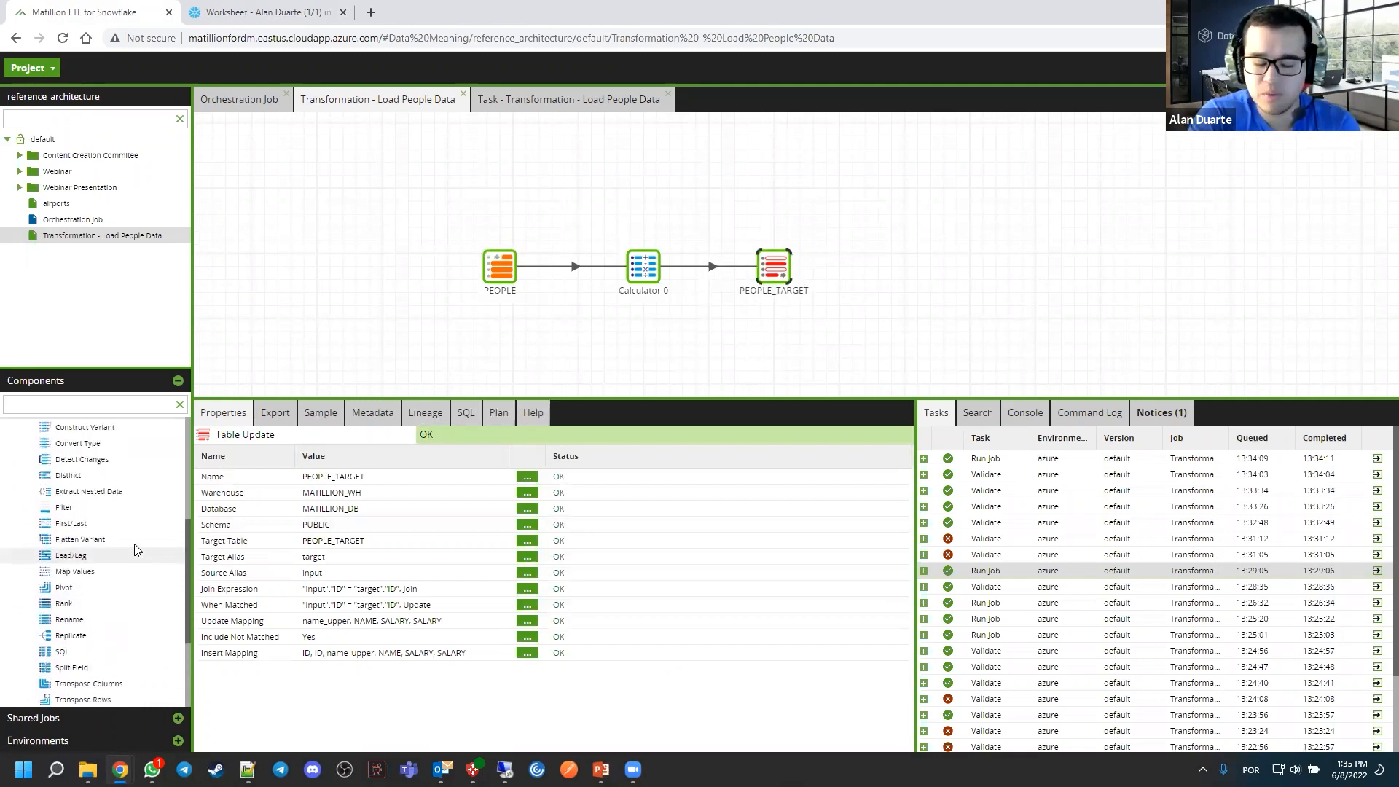
Move PEOPLE_TARGET slightly further away from Calculator 0 and enlarge the job canvas area
{"action": "left_click", "coordinate": [881, 285]}
{"action": "left_click_drag", "start_coordinate": [895, 259], "coordinate": [898, 257]}
{"action": "left_click_drag", "start_coordinate": [794, 260], "coordinate": [819, 259]}
{"action": "left_click", "coordinate": [558, 243]}
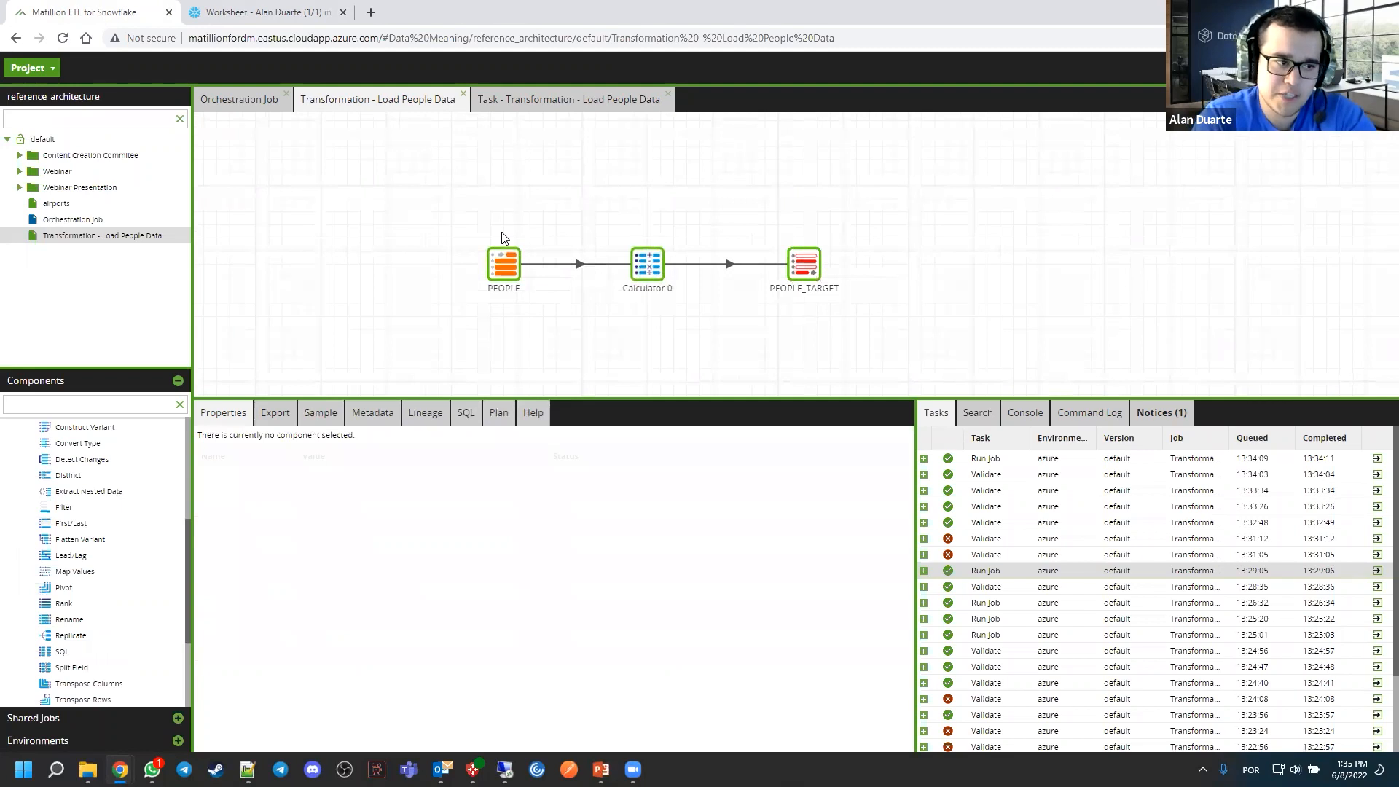
{"action": "left_click_drag", "start_coordinate": [363, 232], "coordinate": [363, 235]}
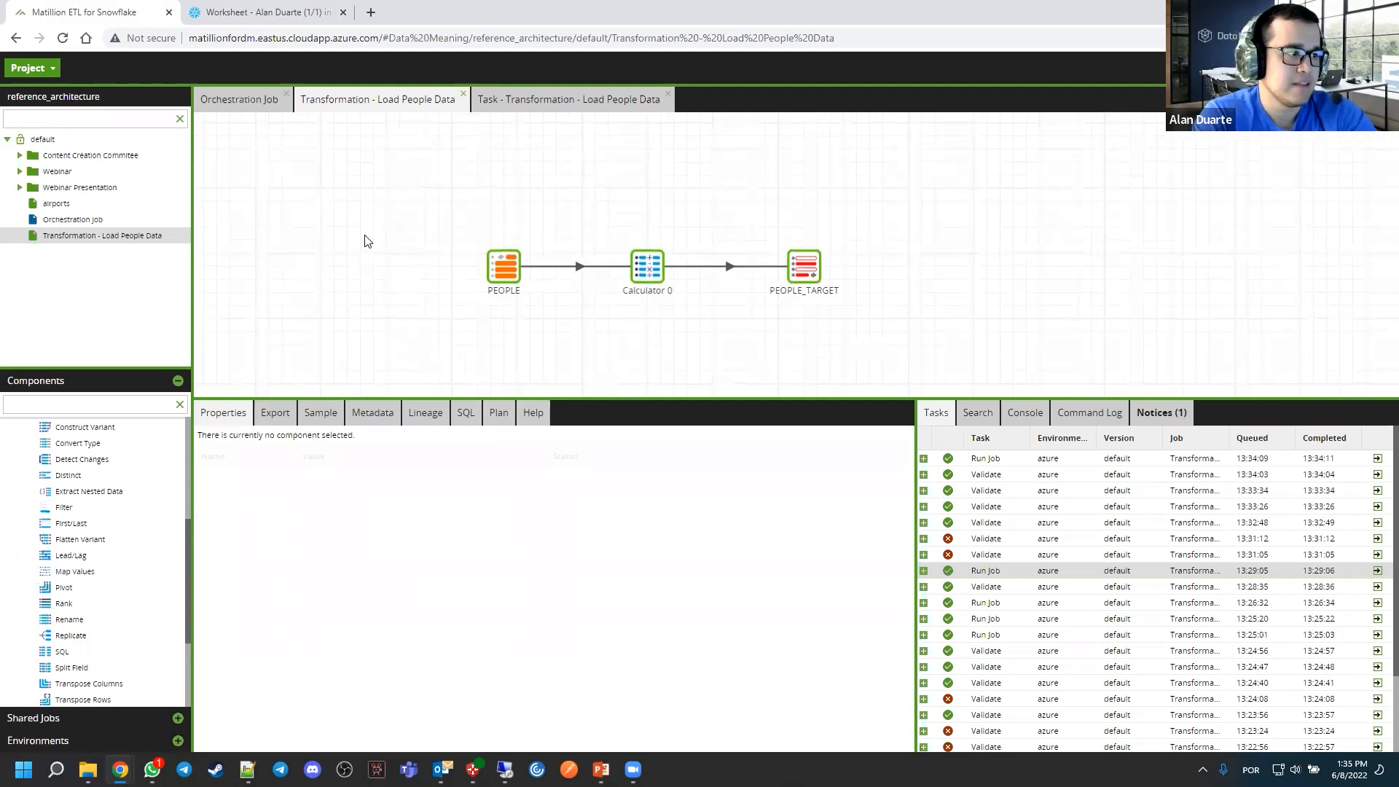
{"action": "left_click_drag", "start_coordinate": [418, 397], "coordinate": [437, 454]}
{"action": "left_click_drag", "start_coordinate": [663, 387], "coordinate": [686, 395]}
{"action": "left_click_drag", "start_coordinate": [533, 250], "coordinate": [518, 257]}
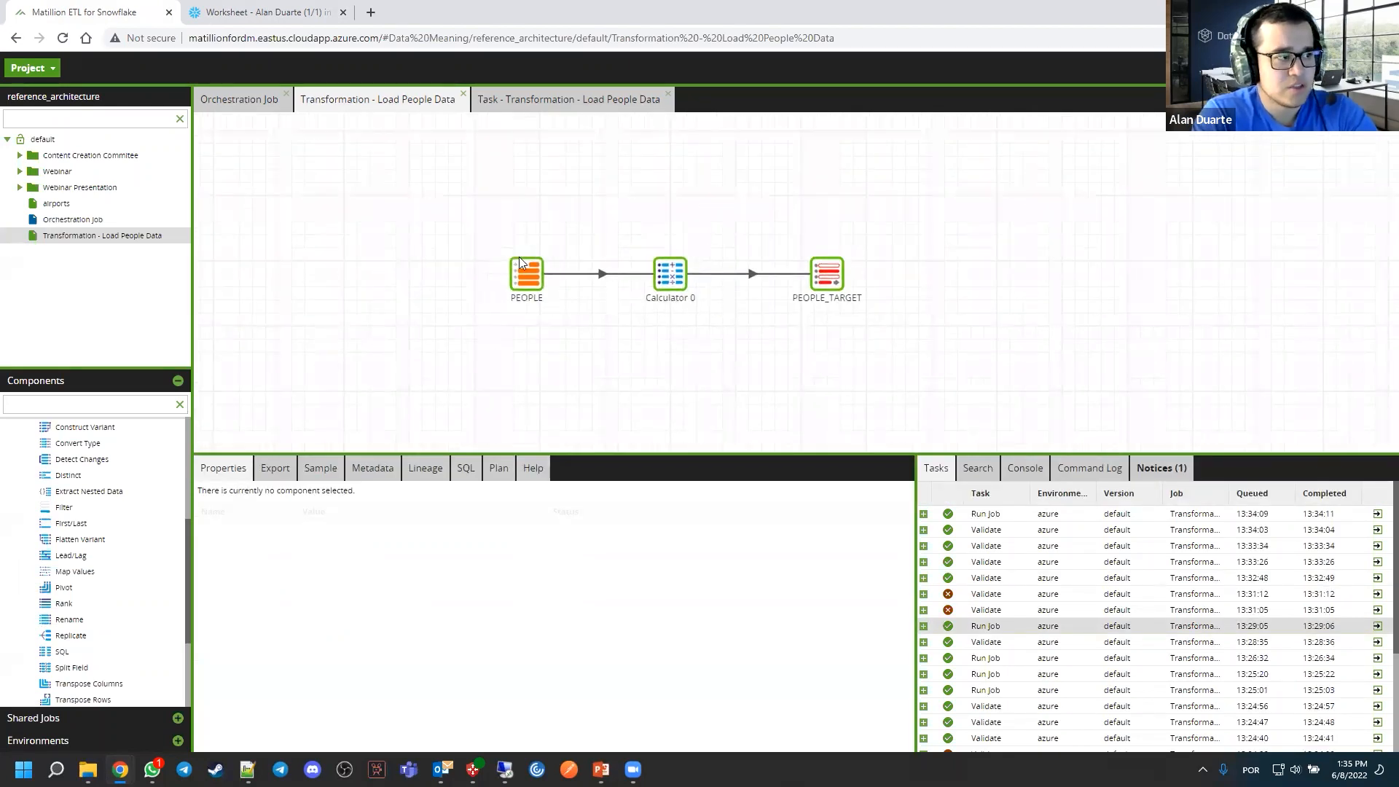
{"action": "mouse_move", "coordinate": [506, 198]}
{"action": "left_mouse_down"}
{"action": "mouse_move", "coordinate": [508, 221]}
{"action": "mouse_move", "coordinate": [479, 190]}
{"action": "mouse_move", "coordinate": [507, 208]}
{"action": "left_mouse_up"}
{"action": "left_click_drag", "start_coordinate": [663, 214], "coordinate": [703, 239]}
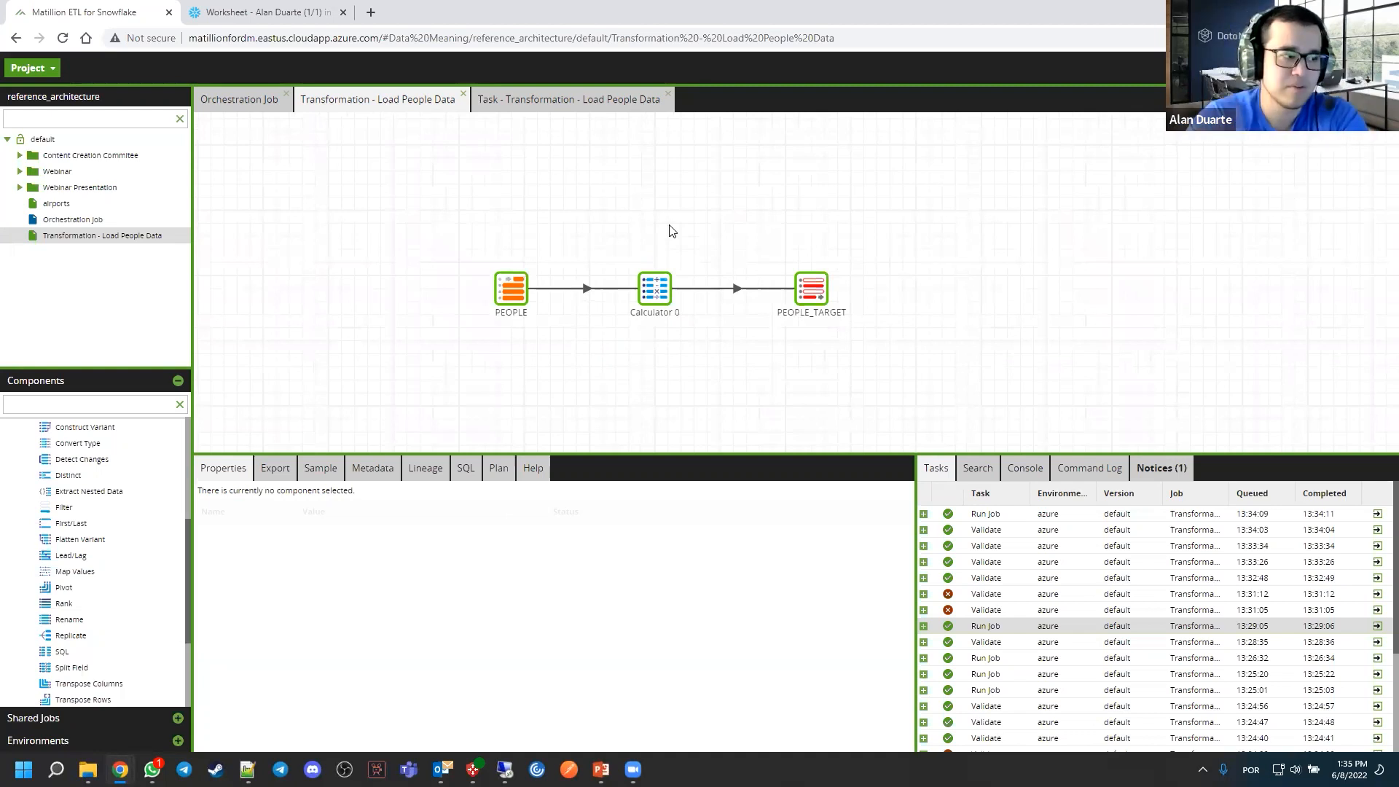
In the Orchestration Job, add Transformation - Load People Data and connect it after Start 0
{"action": "left_click", "coordinate": [233, 99]}
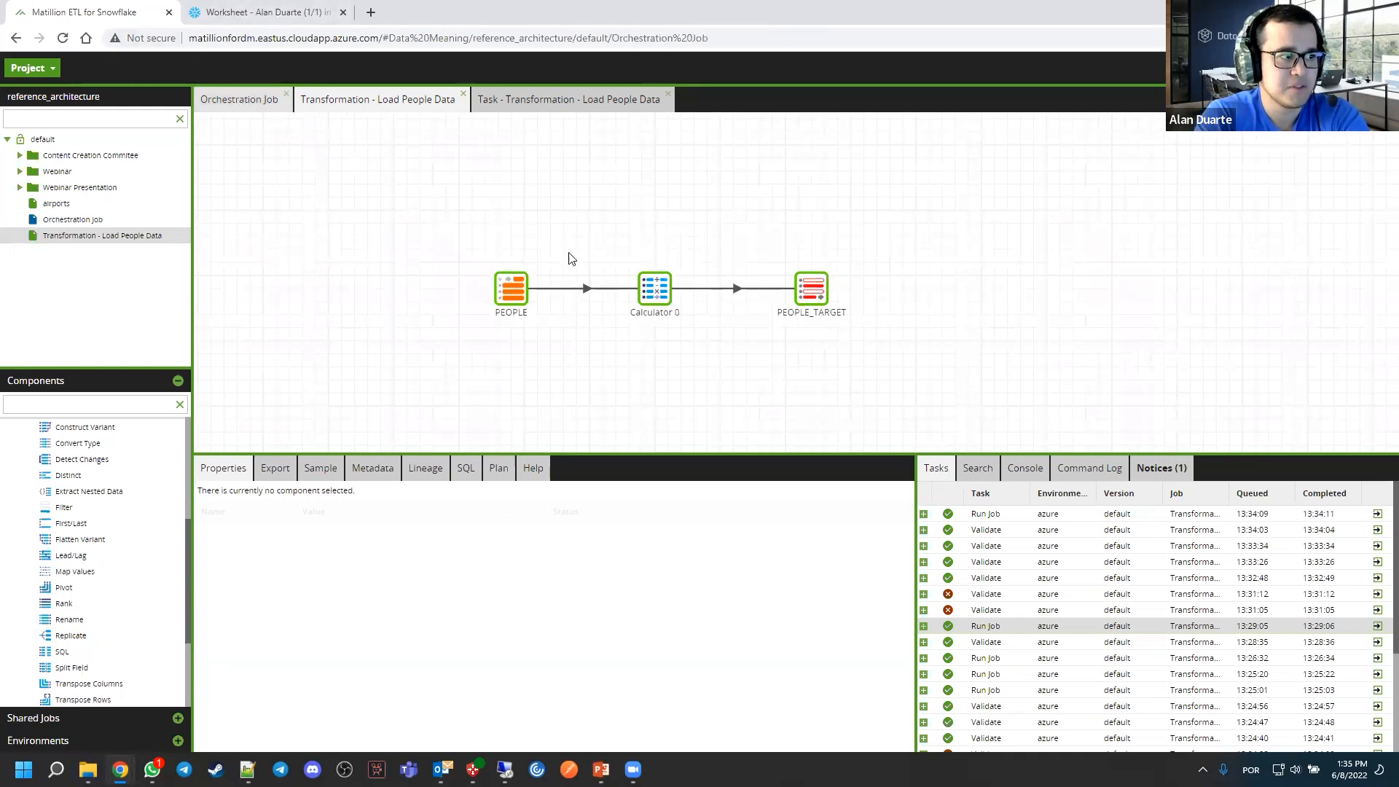
{"action": "left_click_drag", "start_coordinate": [555, 258], "coordinate": [469, 316]}
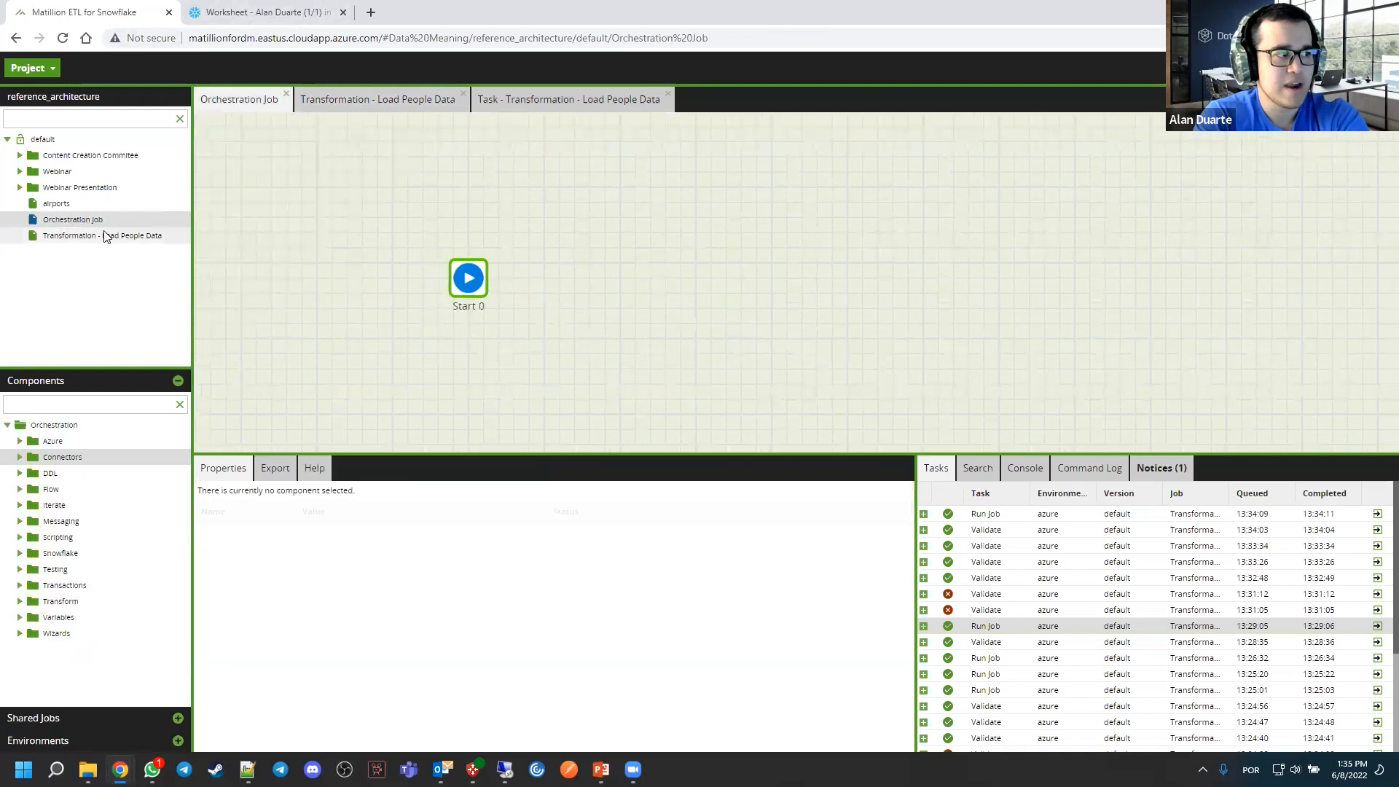
{"action": "left_click", "coordinate": [468, 277]}
{"action": "left_click_drag", "start_coordinate": [113, 236], "coordinate": [559, 278]}
{"action": "left_click_drag", "start_coordinate": [586, 286], "coordinate": [616, 290]}
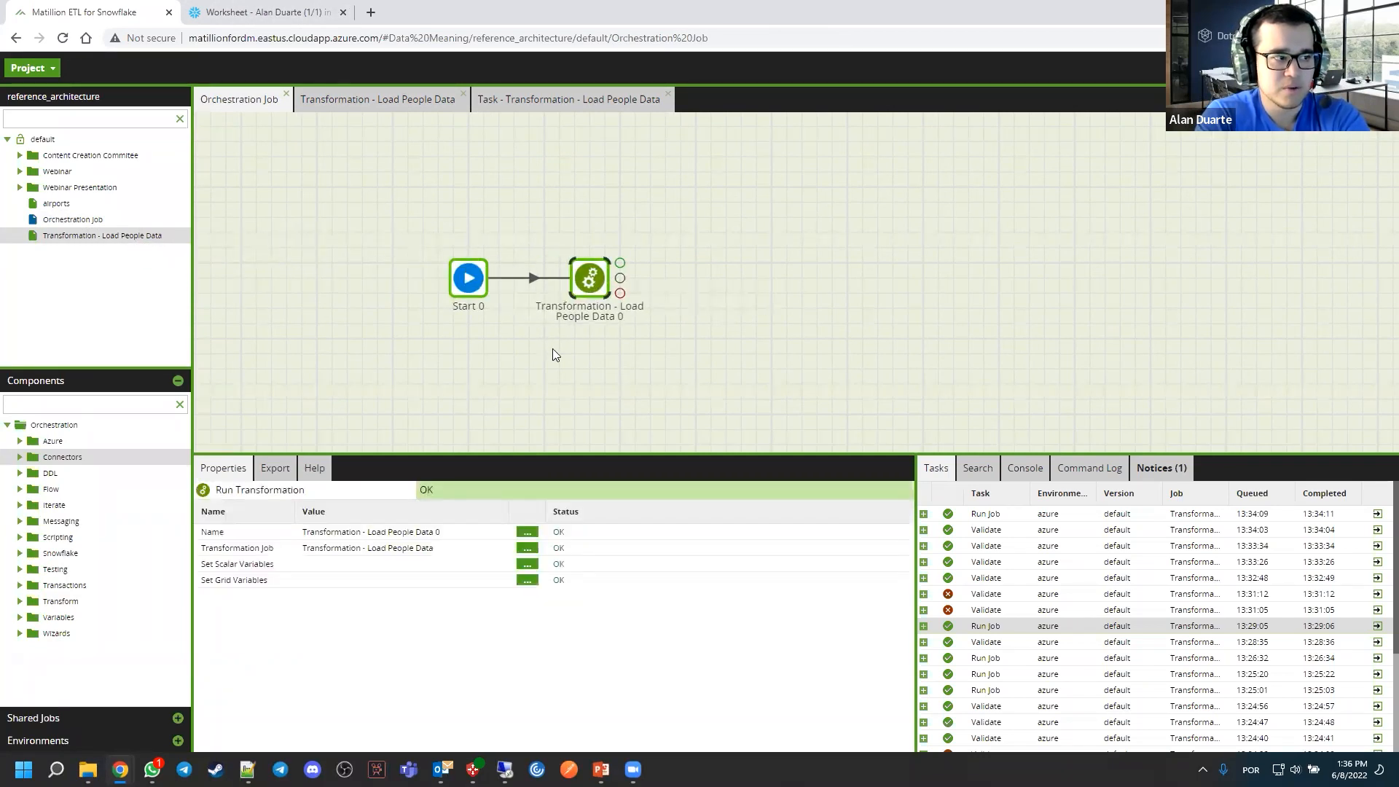
{"action": "left_click", "coordinate": [558, 214]}
{"action": "left_click", "coordinate": [483, 271]}
{"action": "left_click", "coordinate": [488, 218]}
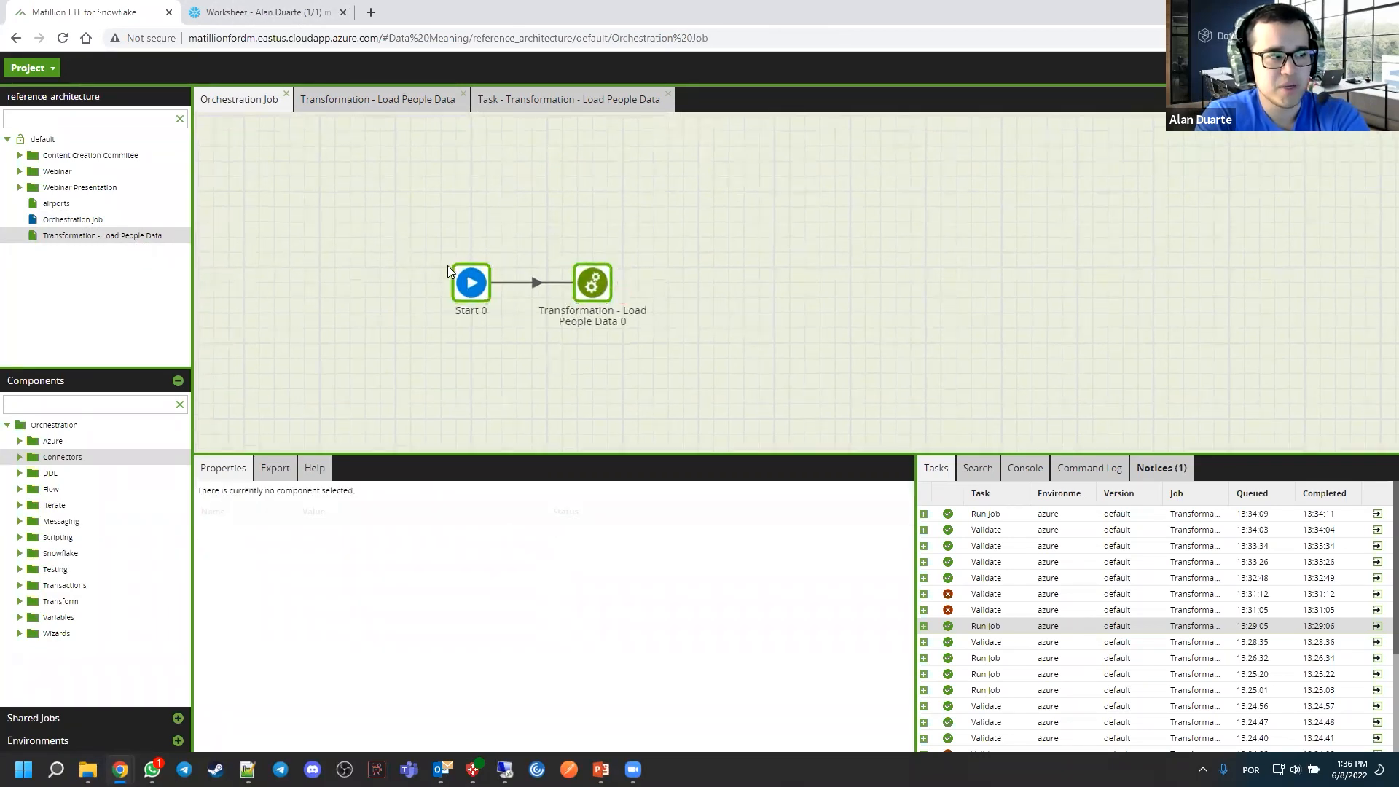
Open the linked transformation job from the orchestration flow, then return and examine the transformation component's output connectors
{"action": "double_click", "coordinate": [600, 281]}
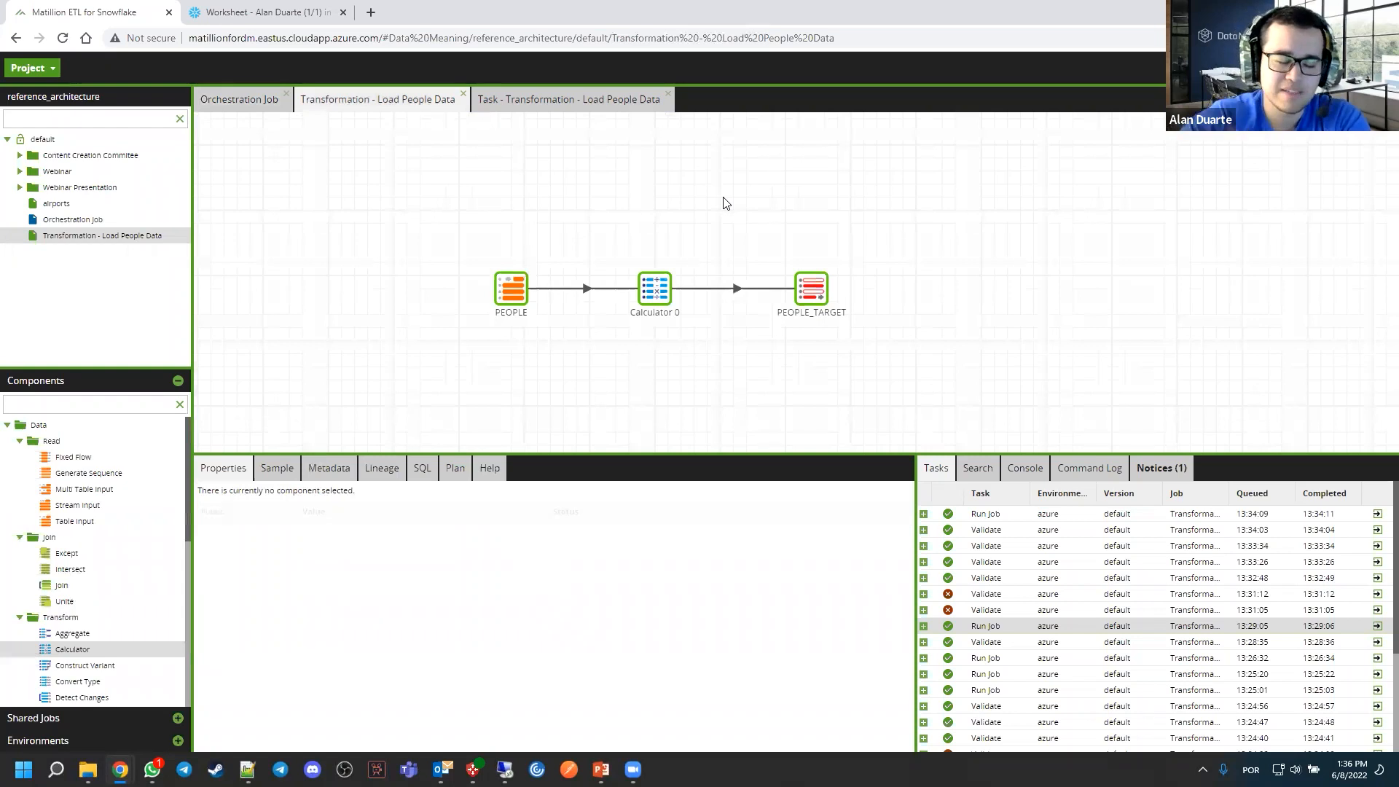
{"action": "left_click", "coordinate": [261, 104]}
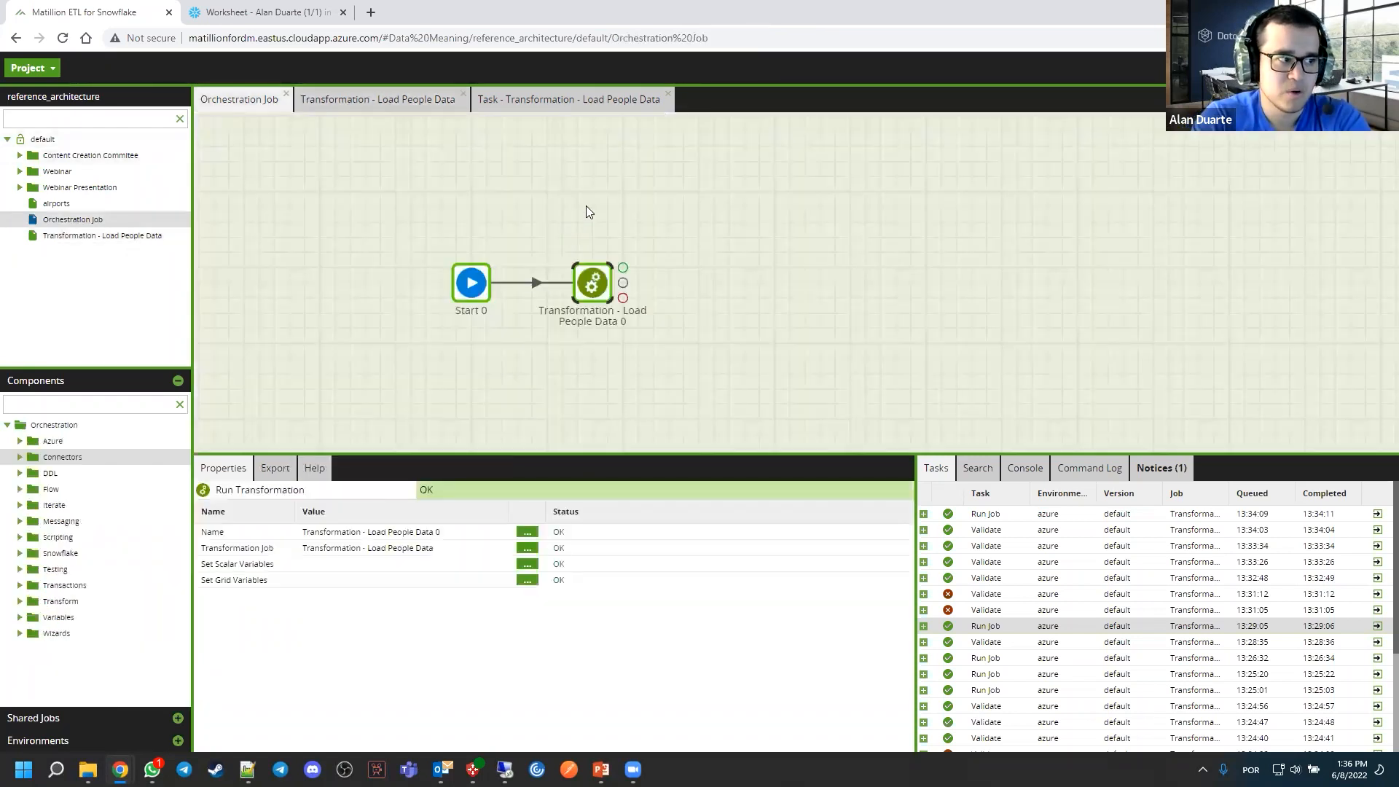
{"action": "left_click", "coordinate": [753, 248]}
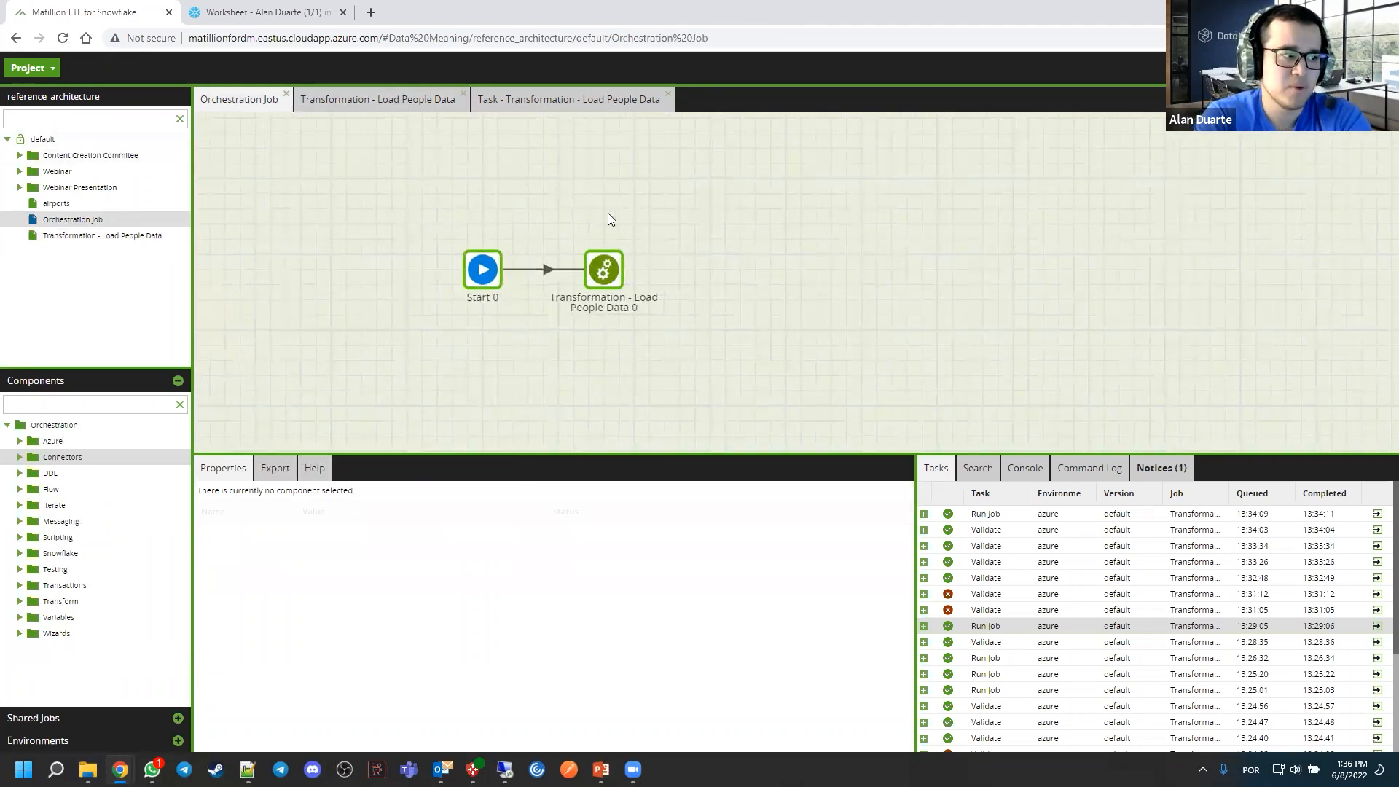
{"action": "left_click", "coordinate": [491, 267]}
{"action": "left_click", "coordinate": [605, 276]}
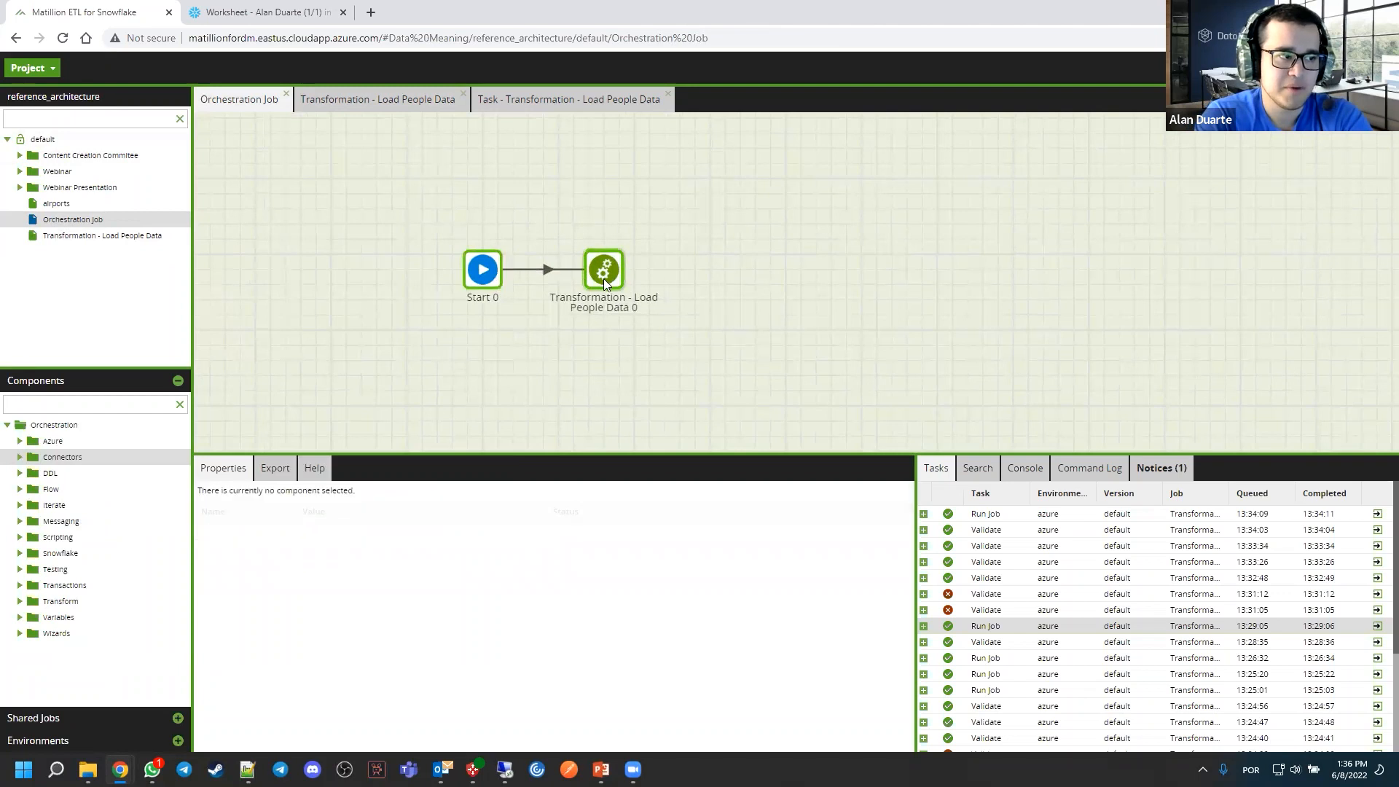
{"action": "left_click", "coordinate": [399, 102]}
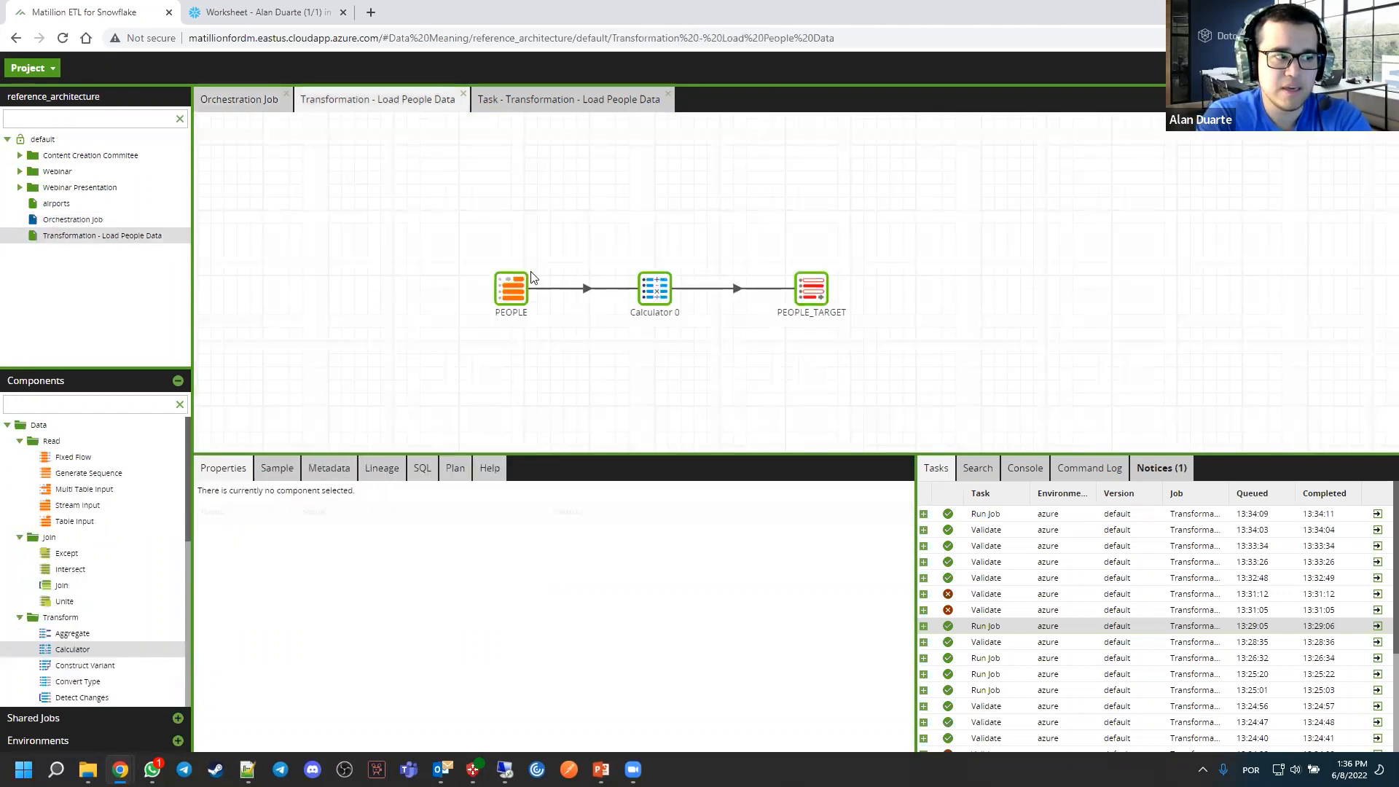
{"action": "left_click", "coordinate": [272, 96]}
{"action": "left_click", "coordinate": [555, 217]}
{"action": "left_click", "coordinate": [616, 266]}
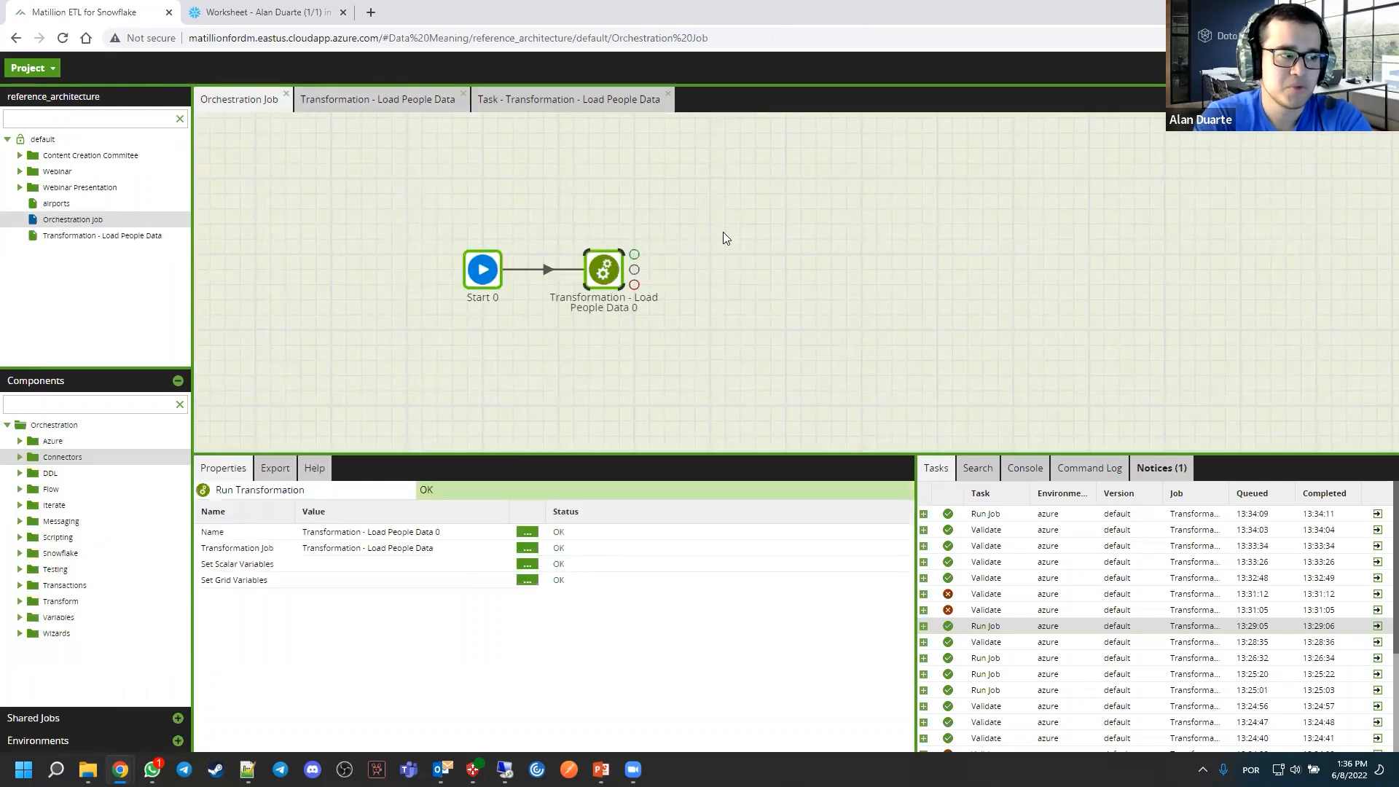
{"action": "left_click", "coordinate": [710, 238]}
{"action": "left_click", "coordinate": [609, 258]}
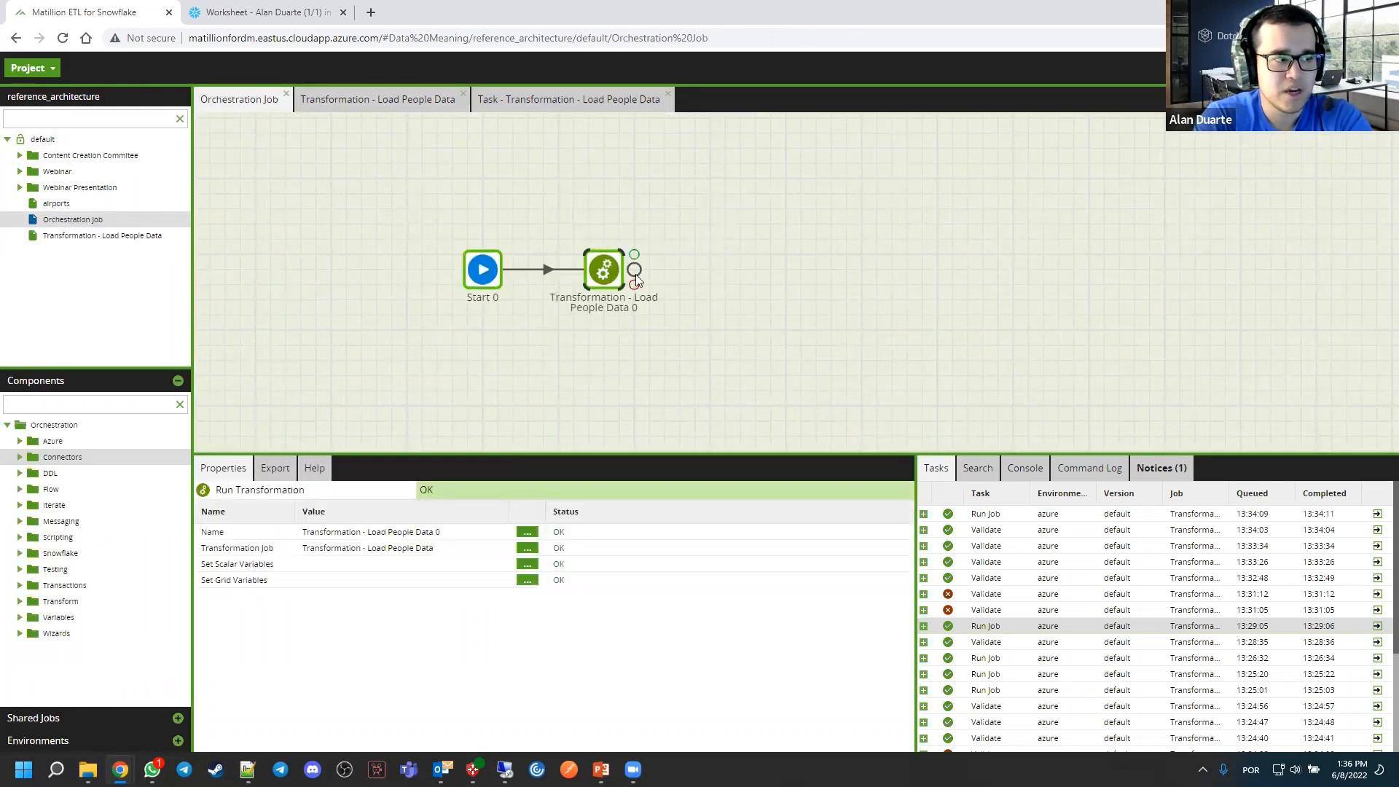
{"action": "left_click_drag", "start_coordinate": [635, 253], "coordinate": [609, 268]}
{"action": "left_click", "coordinate": [609, 268]}
{"action": "left_click_drag", "start_coordinate": [660, 320], "coordinate": [747, 383]}
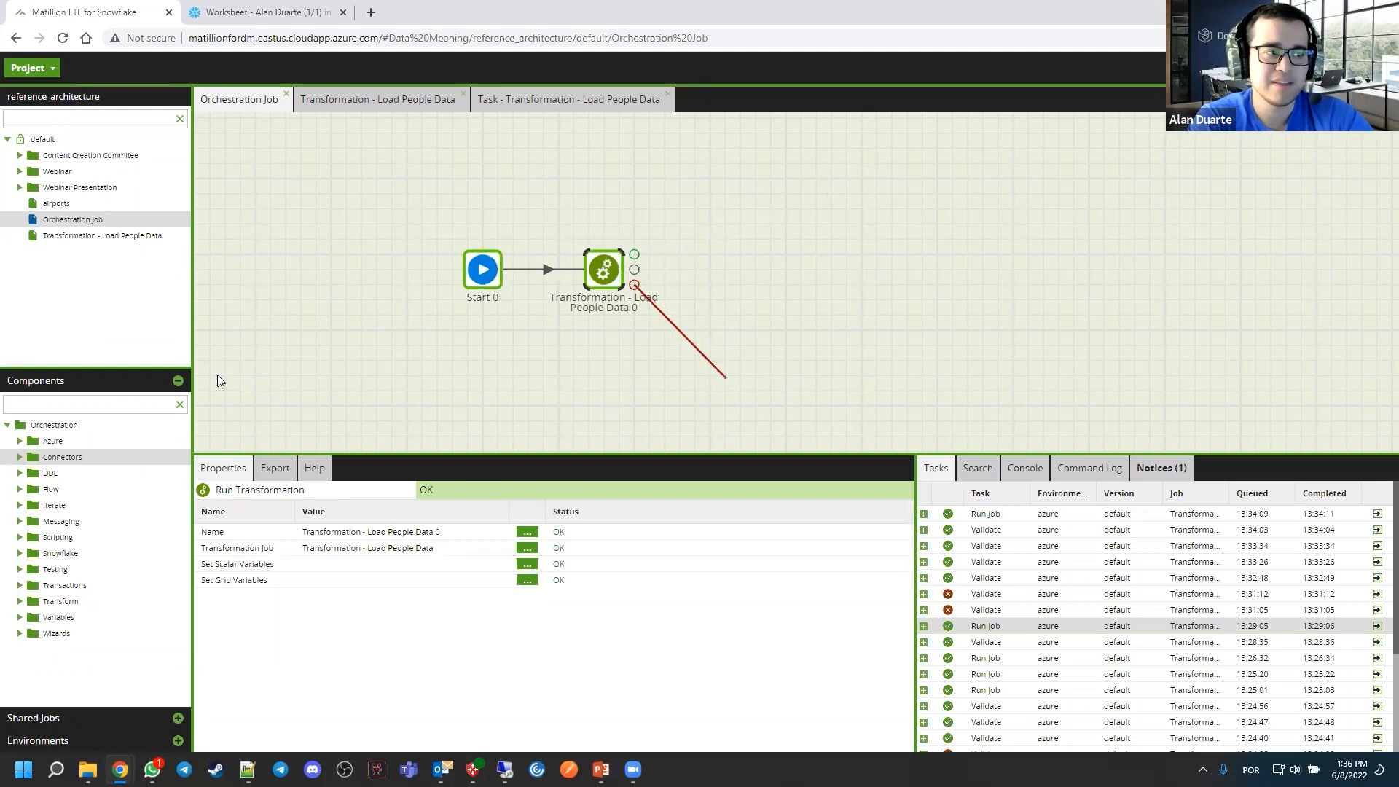
{"action": "right_click", "coordinate": [833, 344]}
Find the Send Email component by searching SEND, place it below the transformation and link it to the transformation's failure output
{"action": "left_click", "coordinate": [122, 405]}
{"action": "type", "text": "SEND"}
{"action": "left_click_drag", "start_coordinate": [81, 521], "coordinate": [757, 384]}
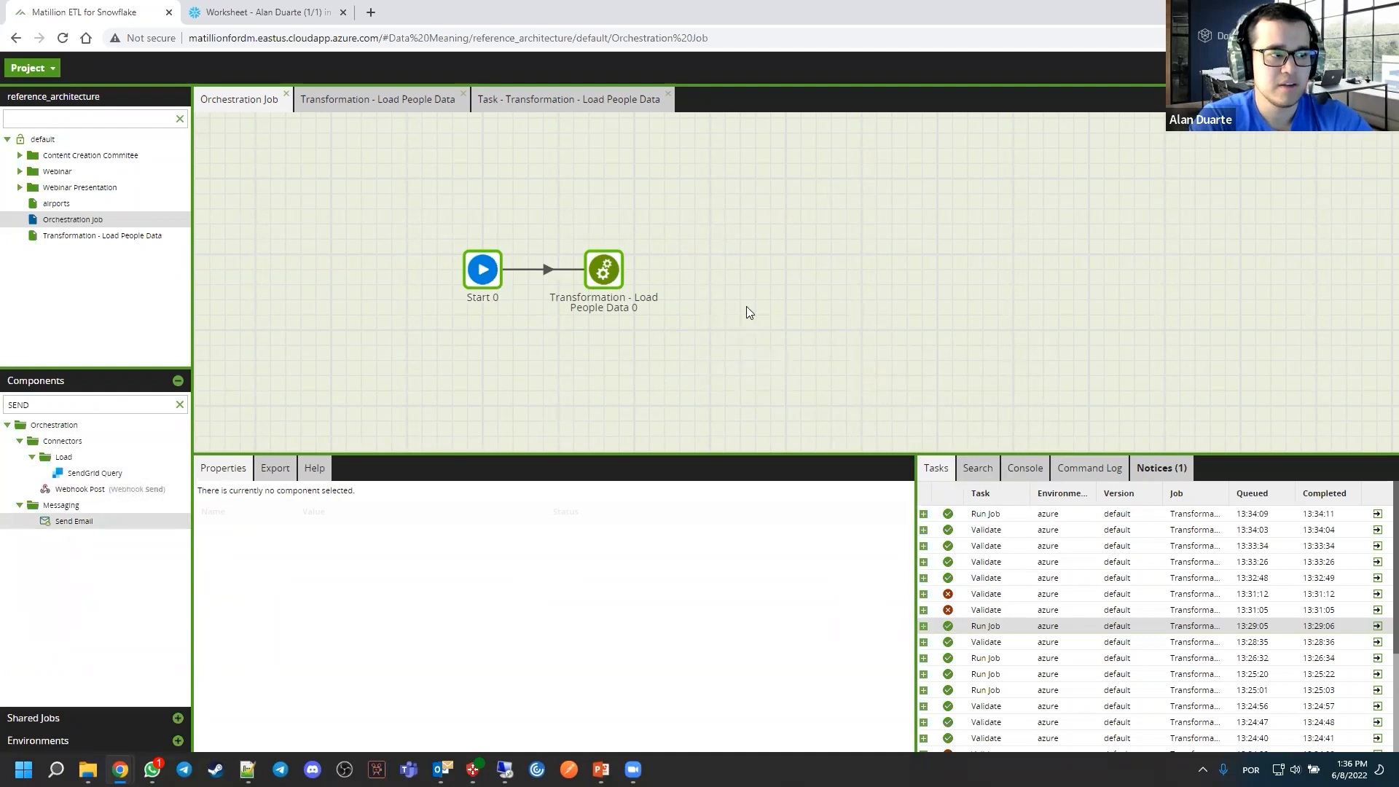
{"action": "left_click", "coordinate": [607, 266]}
{"action": "mouse_move", "coordinate": [634, 268]}
{"action": "left_mouse_down"}
{"action": "mouse_move", "coordinate": [706, 327]}
{"action": "mouse_move", "coordinate": [632, 268]}
{"action": "left_mouse_up"}
{"action": "left_click_drag", "start_coordinate": [701, 360], "coordinate": [762, 385]}
{"action": "left_click", "coordinate": [763, 381]}
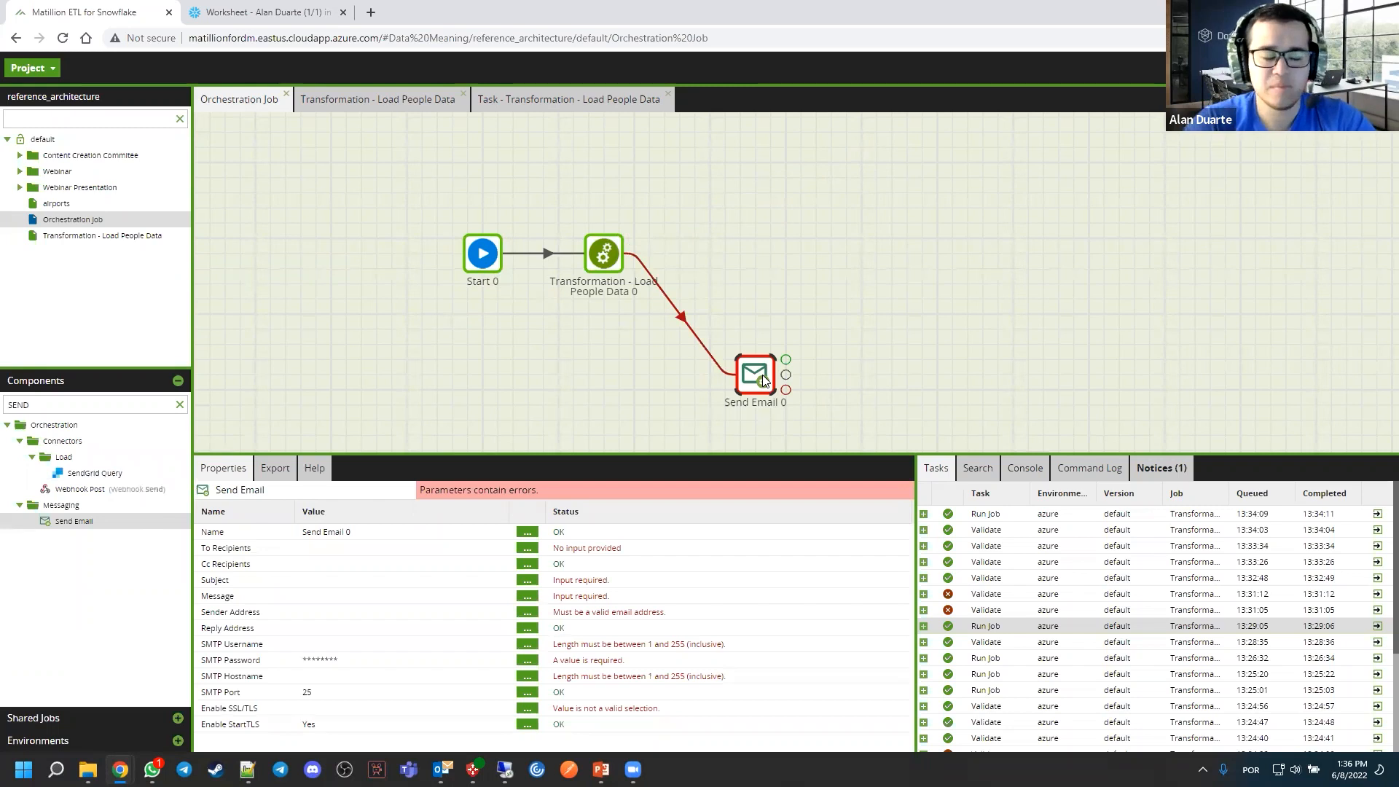
{"action": "left_click", "coordinate": [650, 253]}
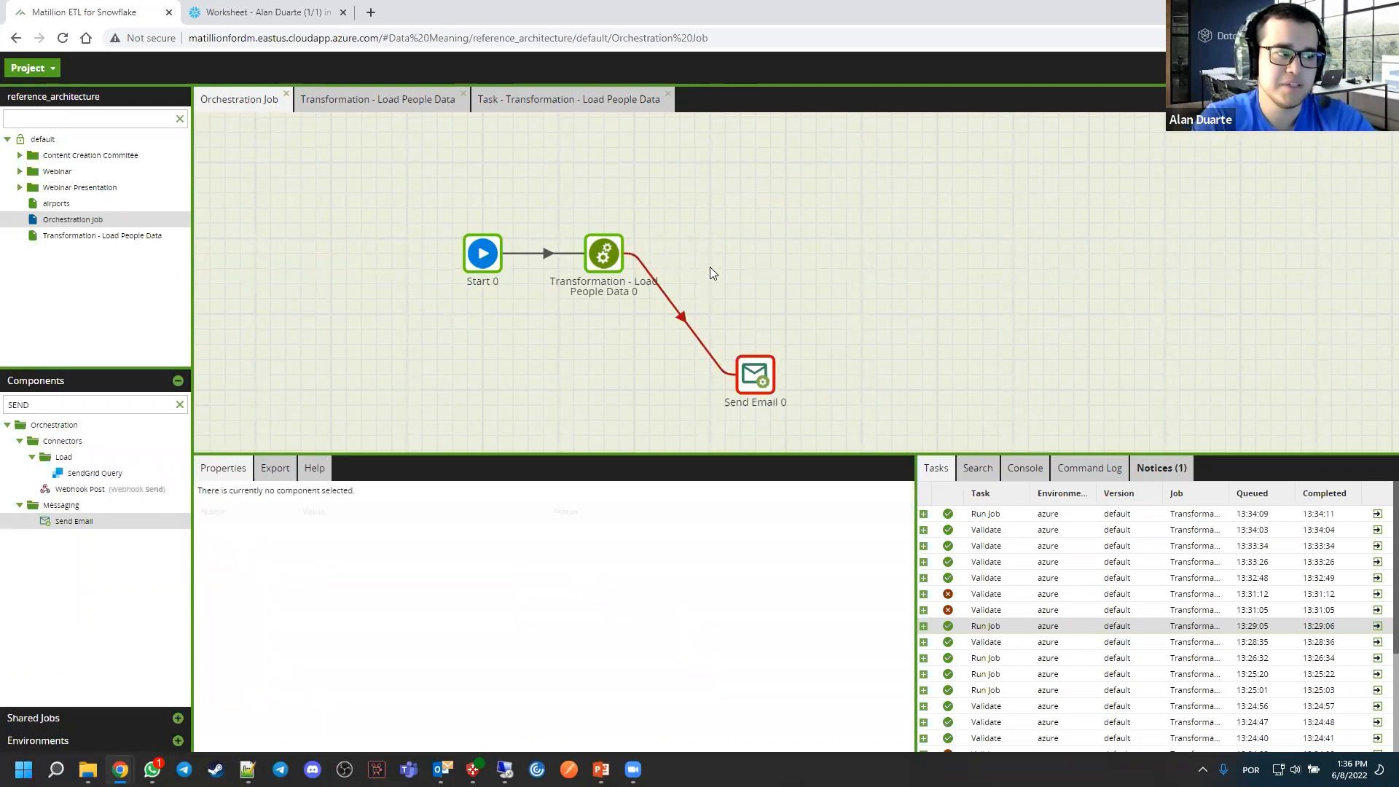
{"action": "left_click", "coordinate": [609, 262]}
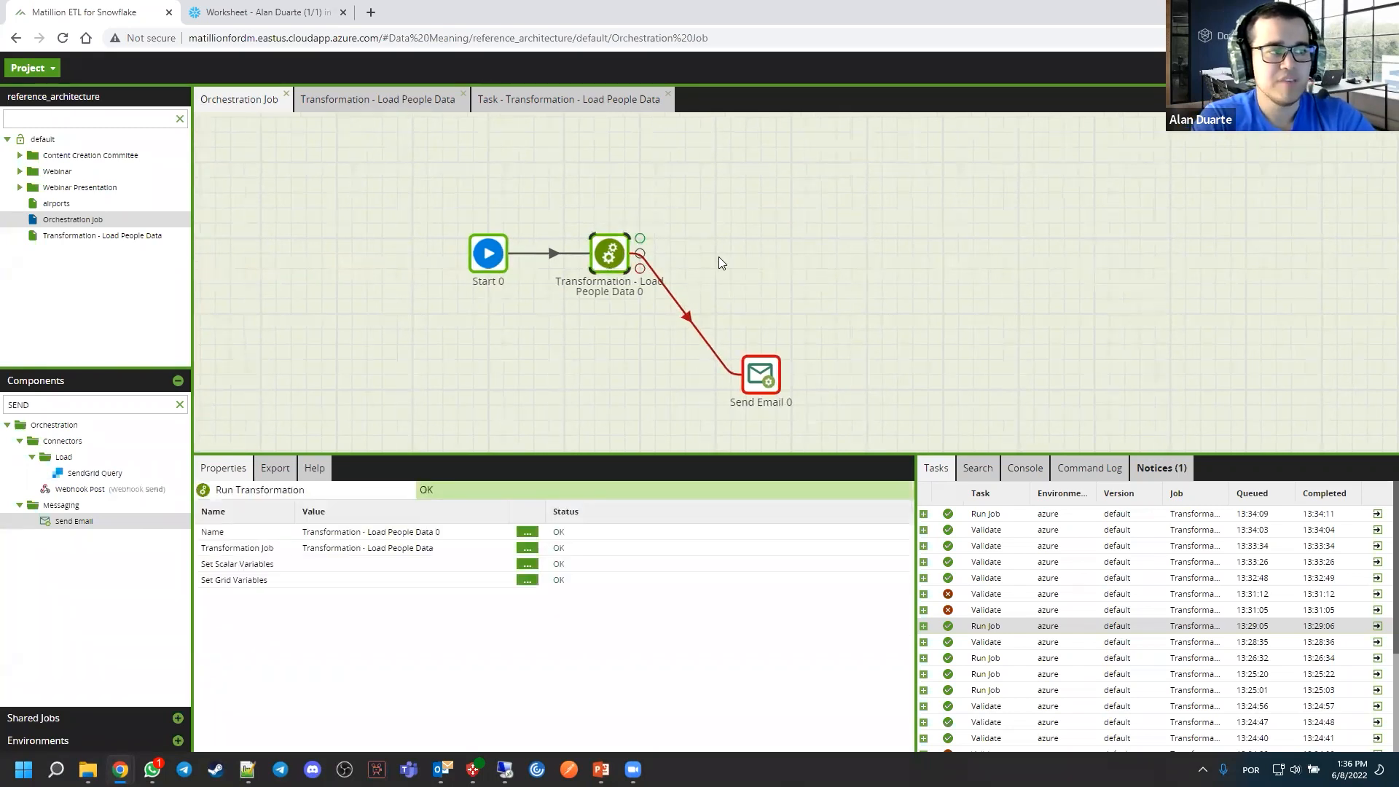
{"action": "left_click_drag", "start_coordinate": [638, 239], "coordinate": [722, 188]}
{"action": "right_click", "coordinate": [726, 189]}
{"action": "left_click", "coordinate": [673, 175]}
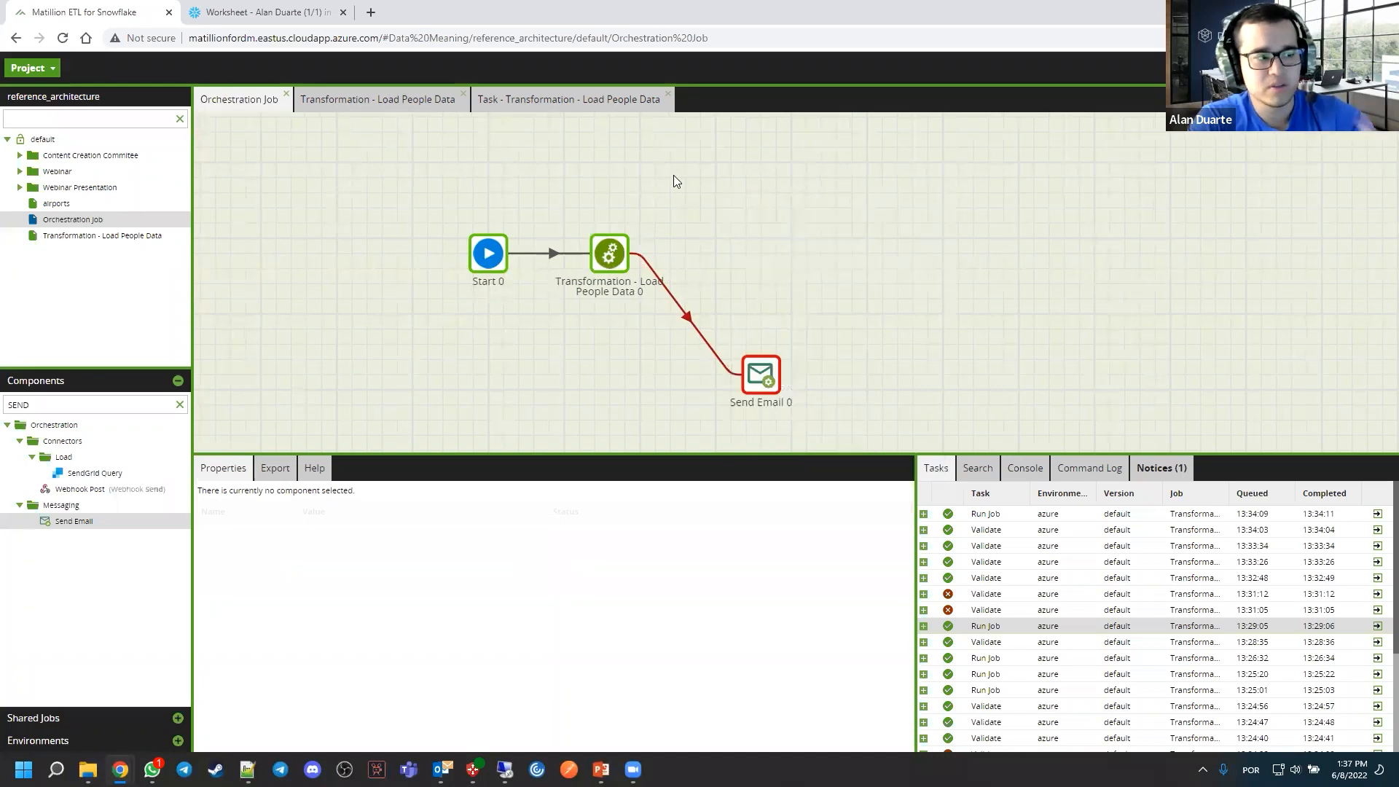
Add a second Send Email component above the transformation's level and link it to the transformation's success output
{"action": "left_click", "coordinate": [181, 404]}
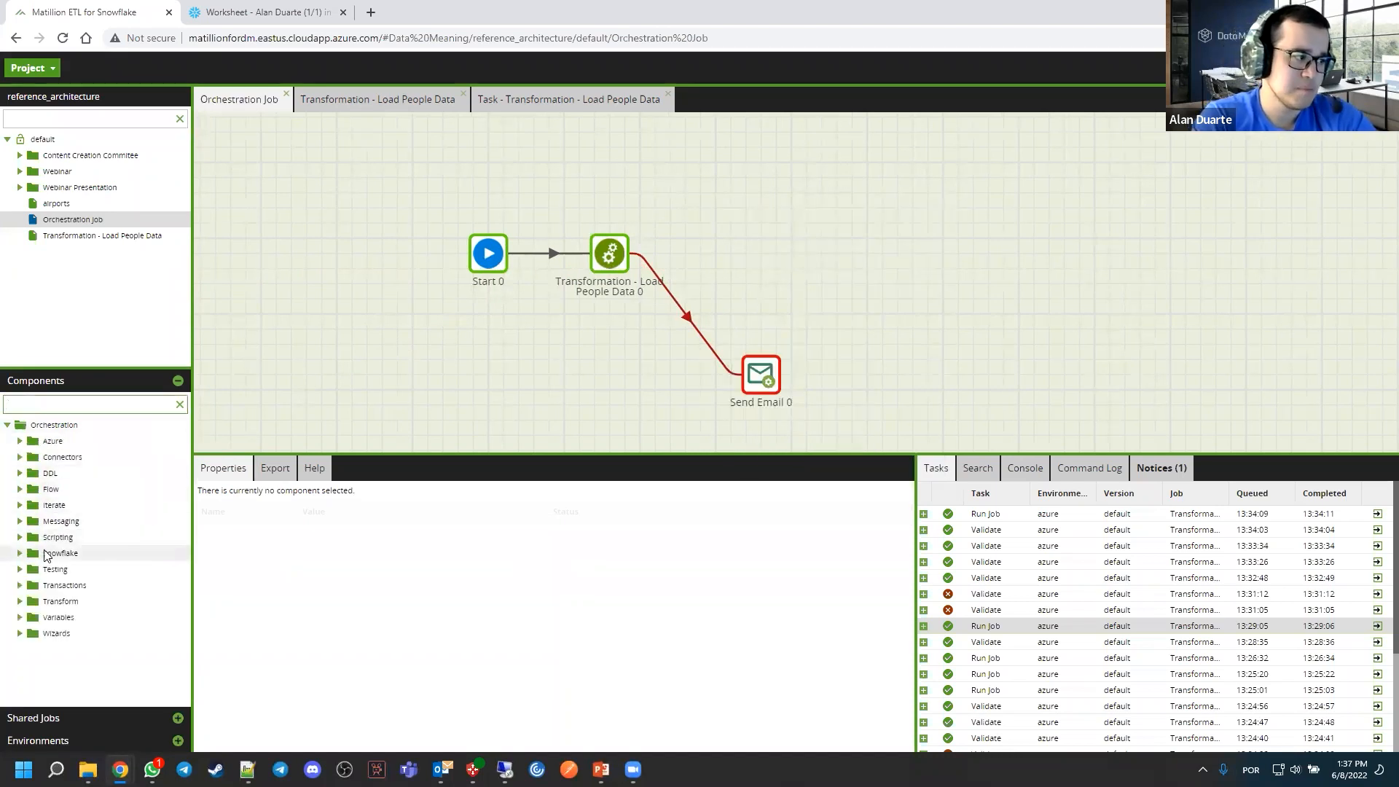
{"action": "left_click", "coordinate": [20, 521]}
{"action": "left_click_drag", "start_coordinate": [451, 430], "coordinate": [755, 167]}
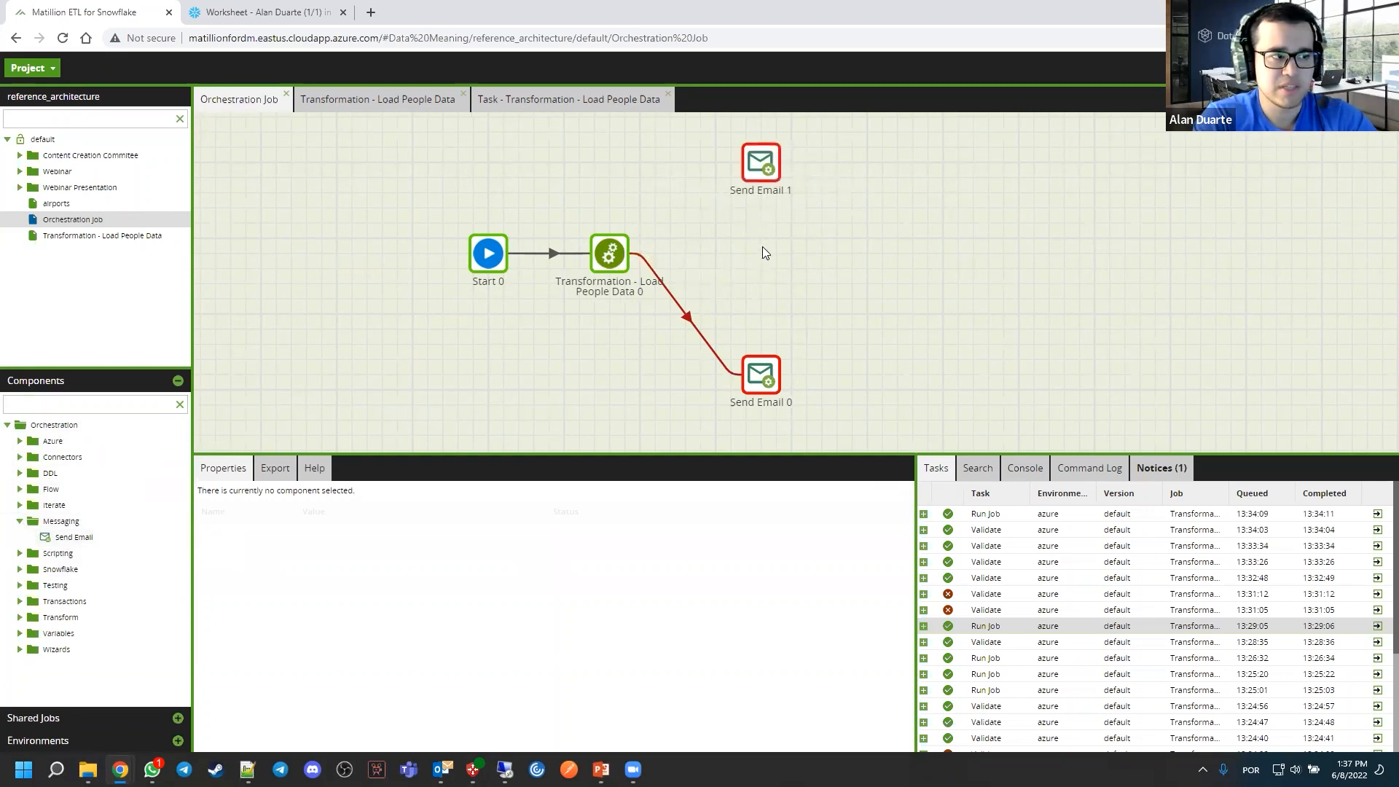
{"action": "left_click", "coordinate": [609, 254]}
{"action": "left_click_drag", "start_coordinate": [639, 240], "coordinate": [768, 171]}
{"action": "left_click", "coordinate": [836, 260]}
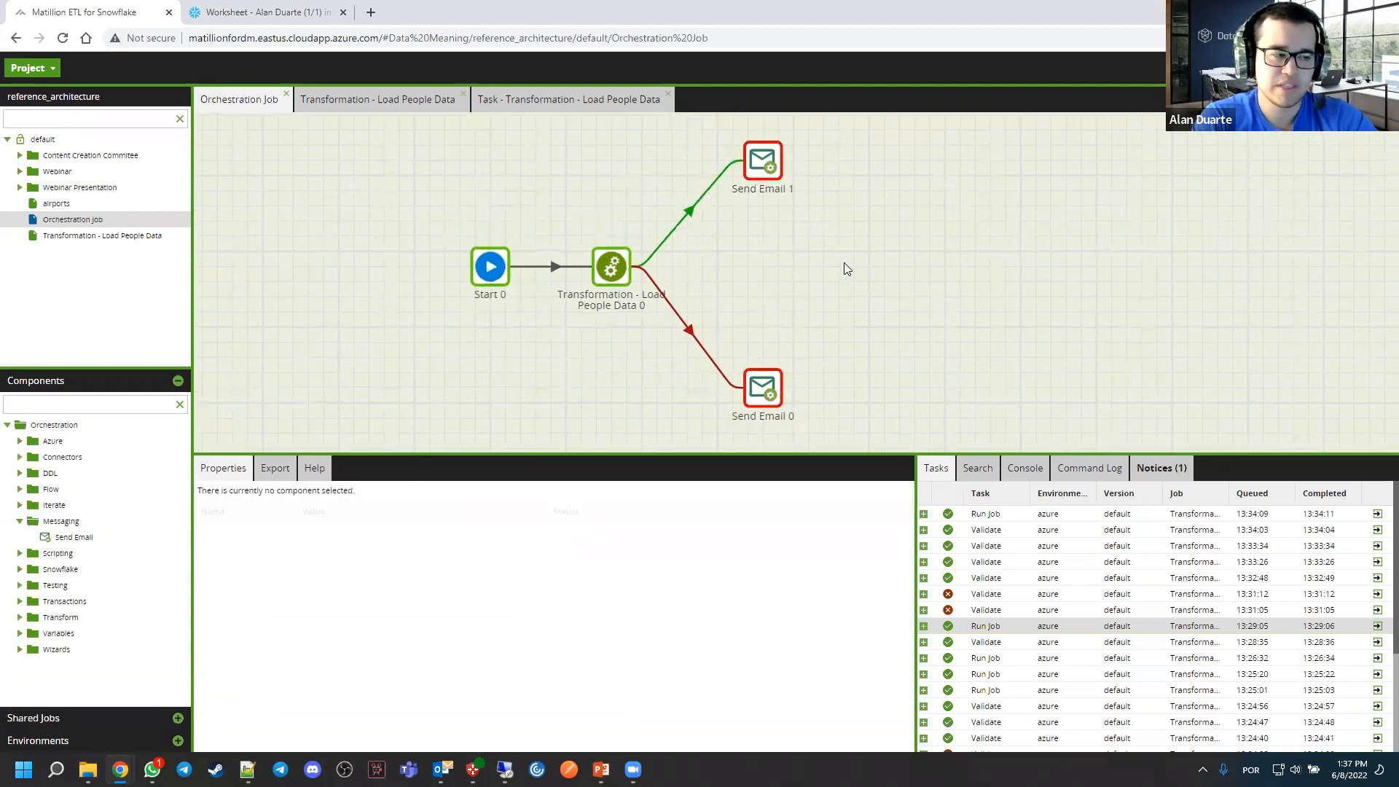
{"action": "left_click_drag", "start_coordinate": [842, 263], "coordinate": [874, 263]}
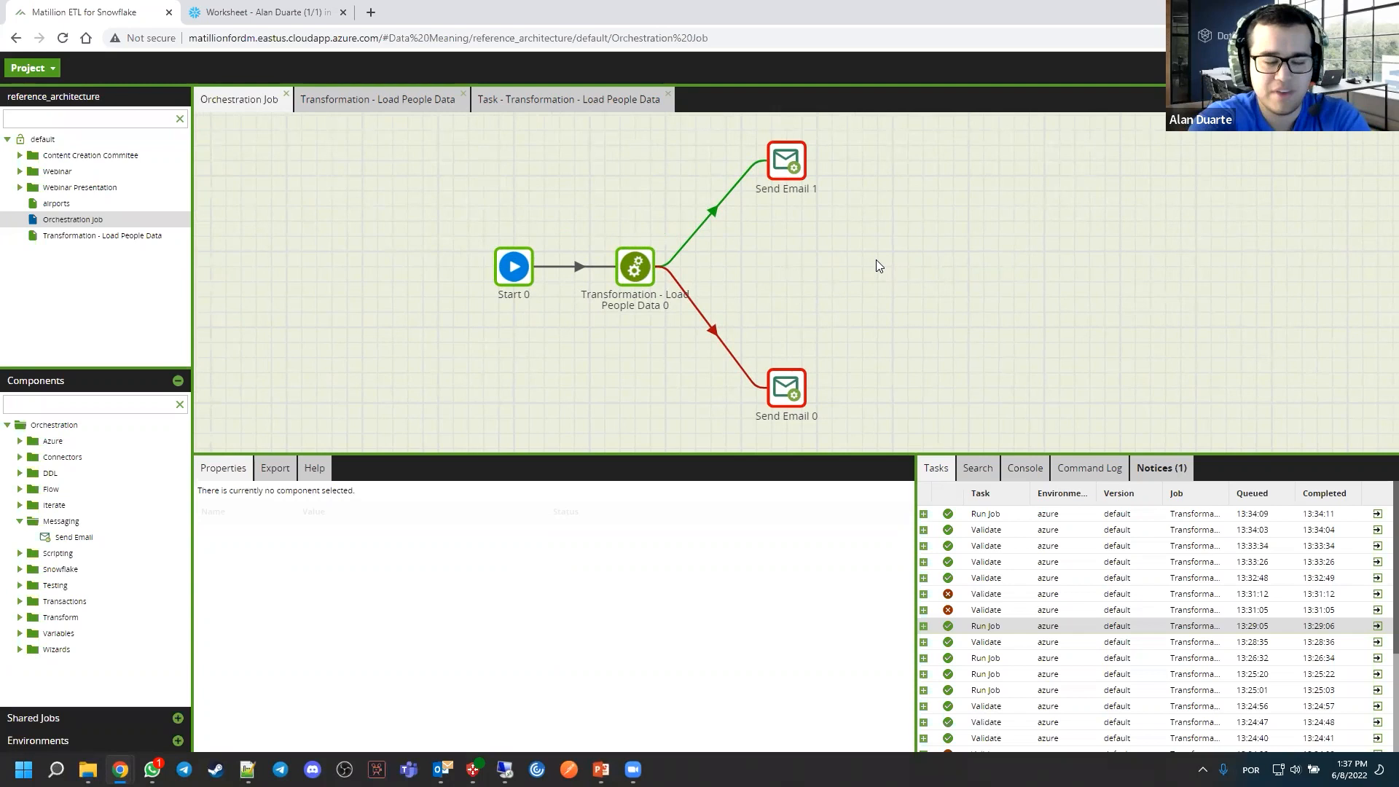
{"action": "left_click_drag", "start_coordinate": [876, 259], "coordinate": [835, 261]}
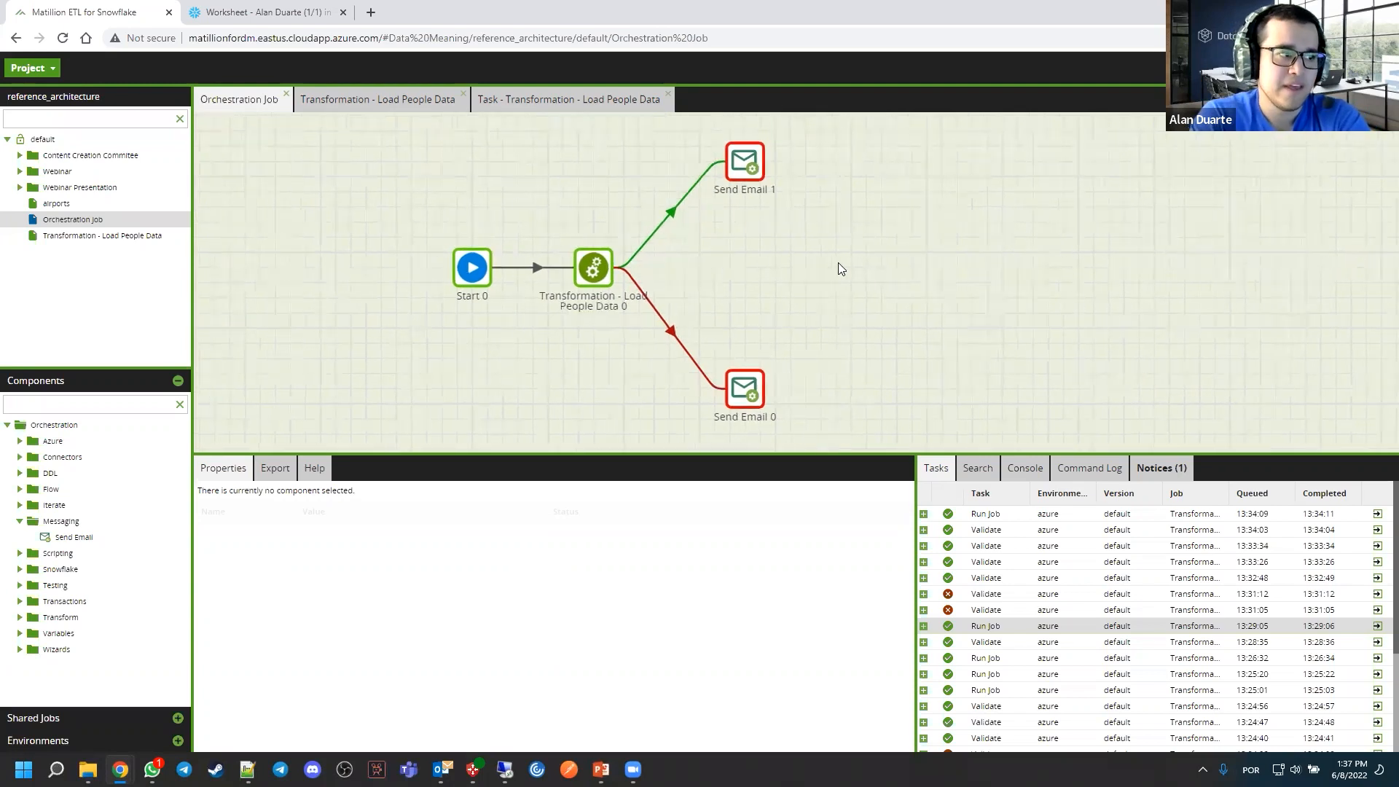
{"action": "left_click", "coordinate": [579, 261]}
{"action": "left_click_drag", "start_coordinate": [627, 266], "coordinate": [734, 276]}
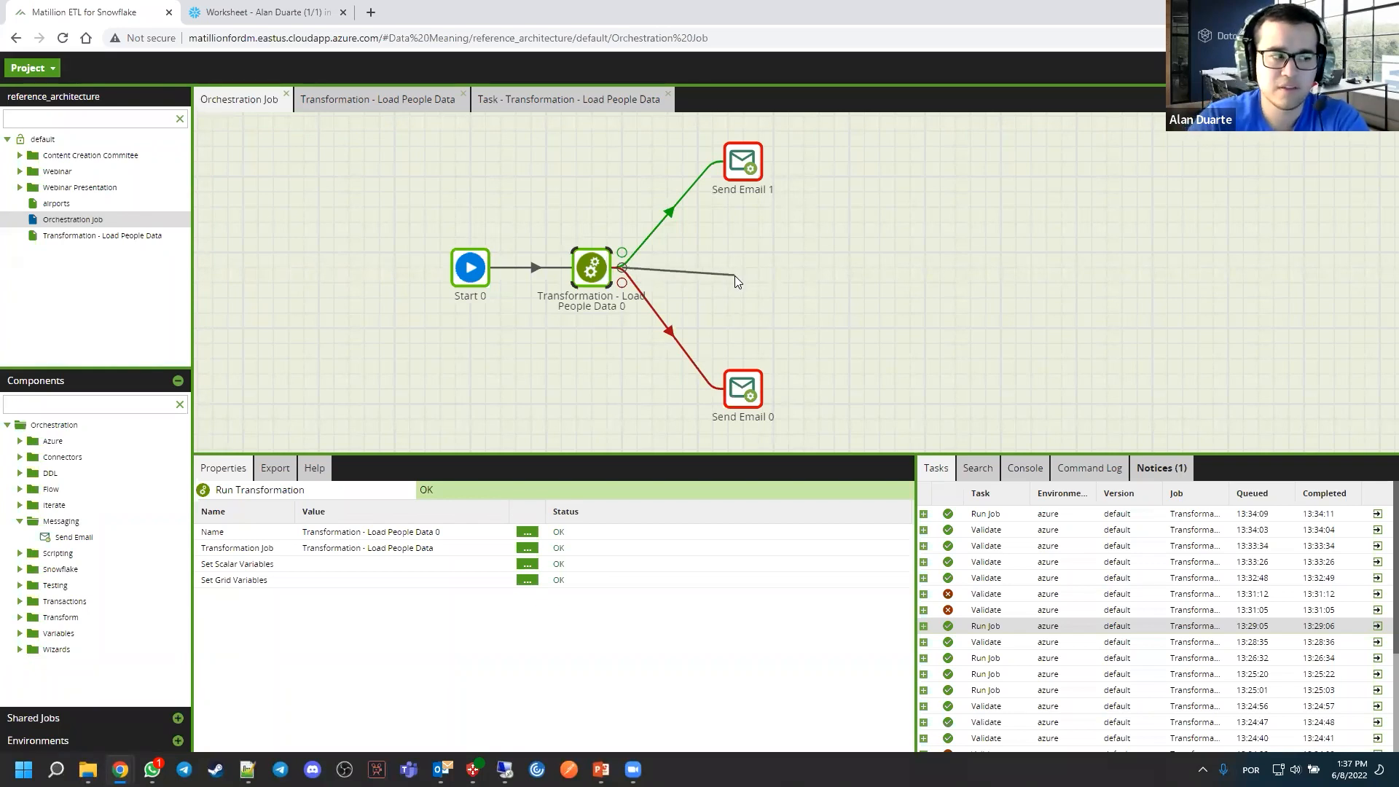
{"action": "mouse_move", "coordinate": [735, 276]}
{"action": "left_mouse_down"}
{"action": "mouse_move", "coordinate": [776, 267]}
{"action": "mouse_move", "coordinate": [754, 280]}
{"action": "left_mouse_up"}
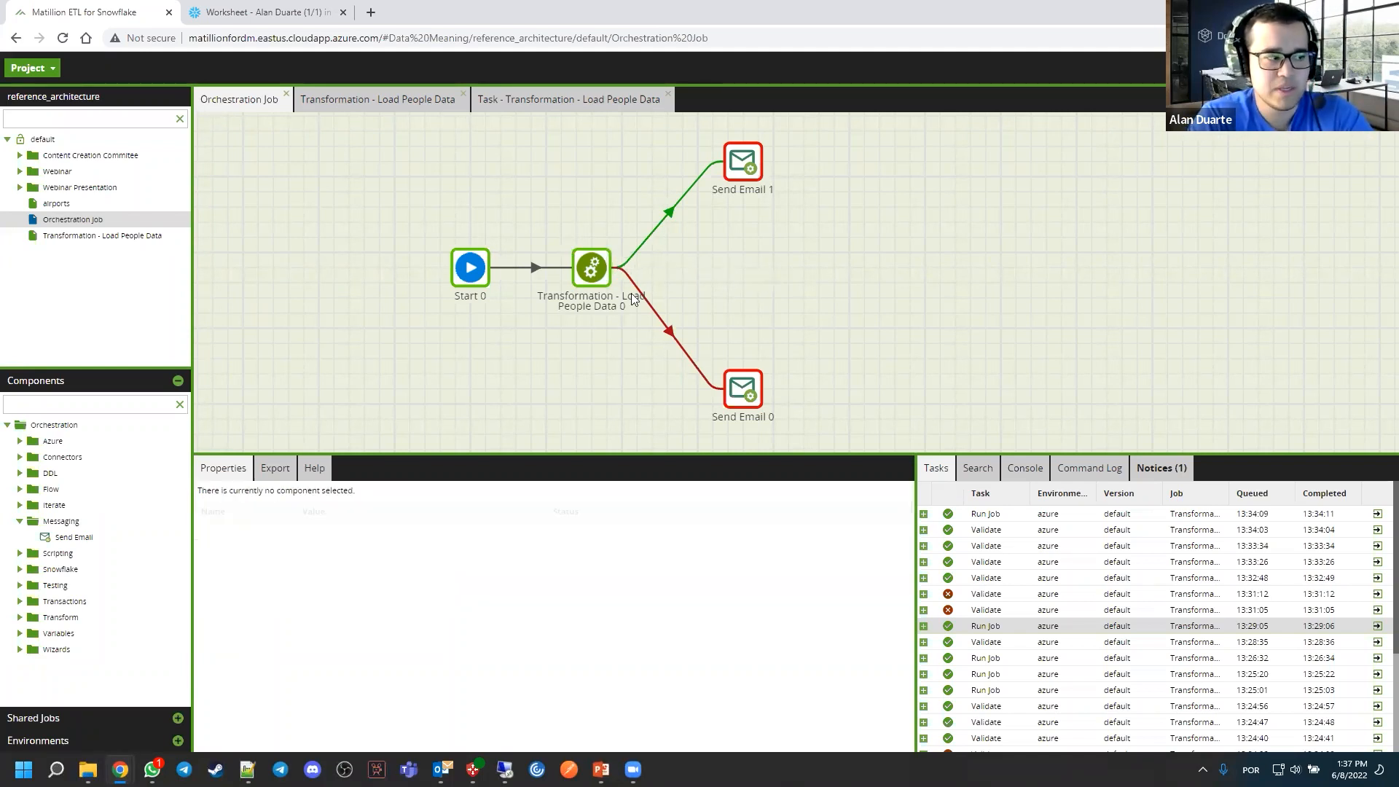
Add a DDL SQL Script component between the two Send Email components and link it to the transformation's unconditional output
{"action": "left_click", "coordinate": [49, 473]}
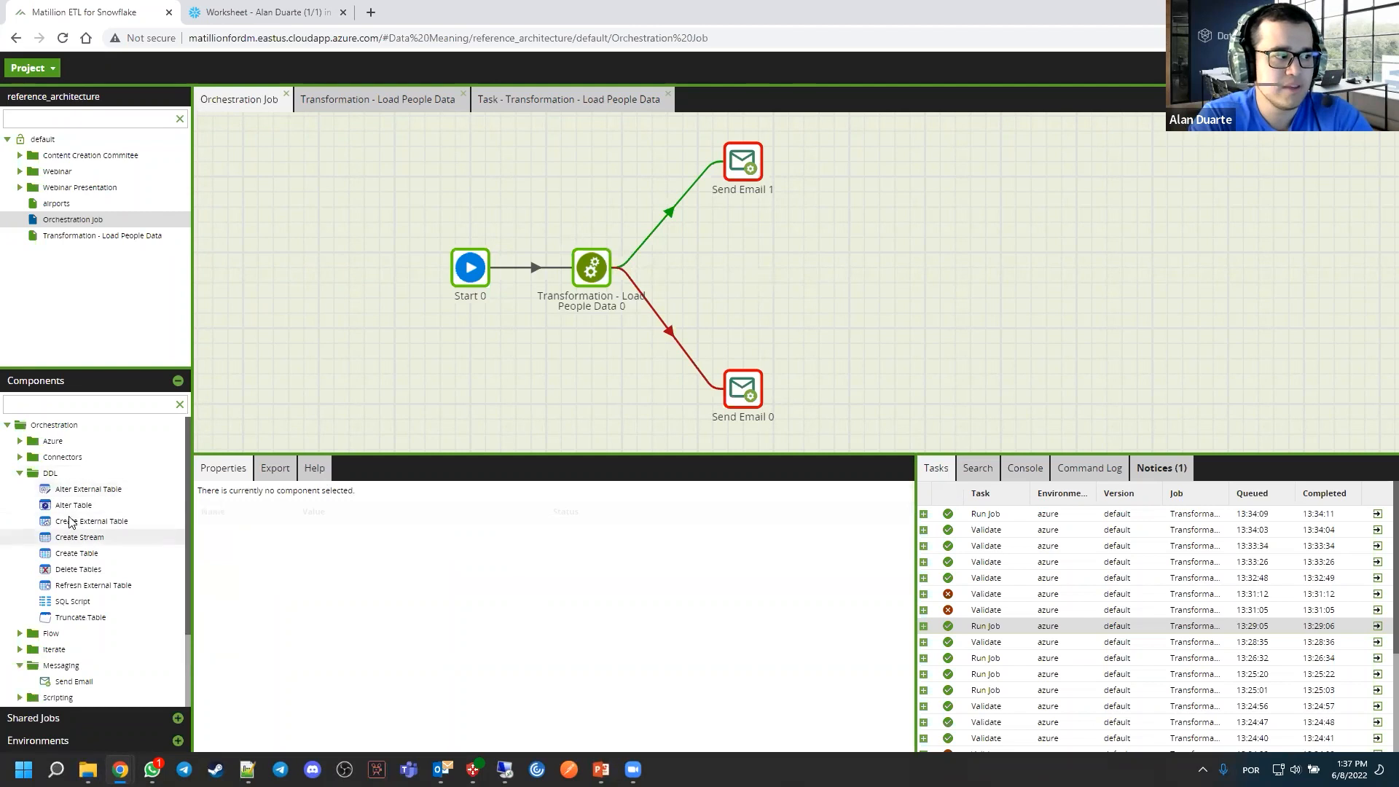
{"action": "left_click_drag", "start_coordinate": [579, 439], "coordinate": [744, 271]}
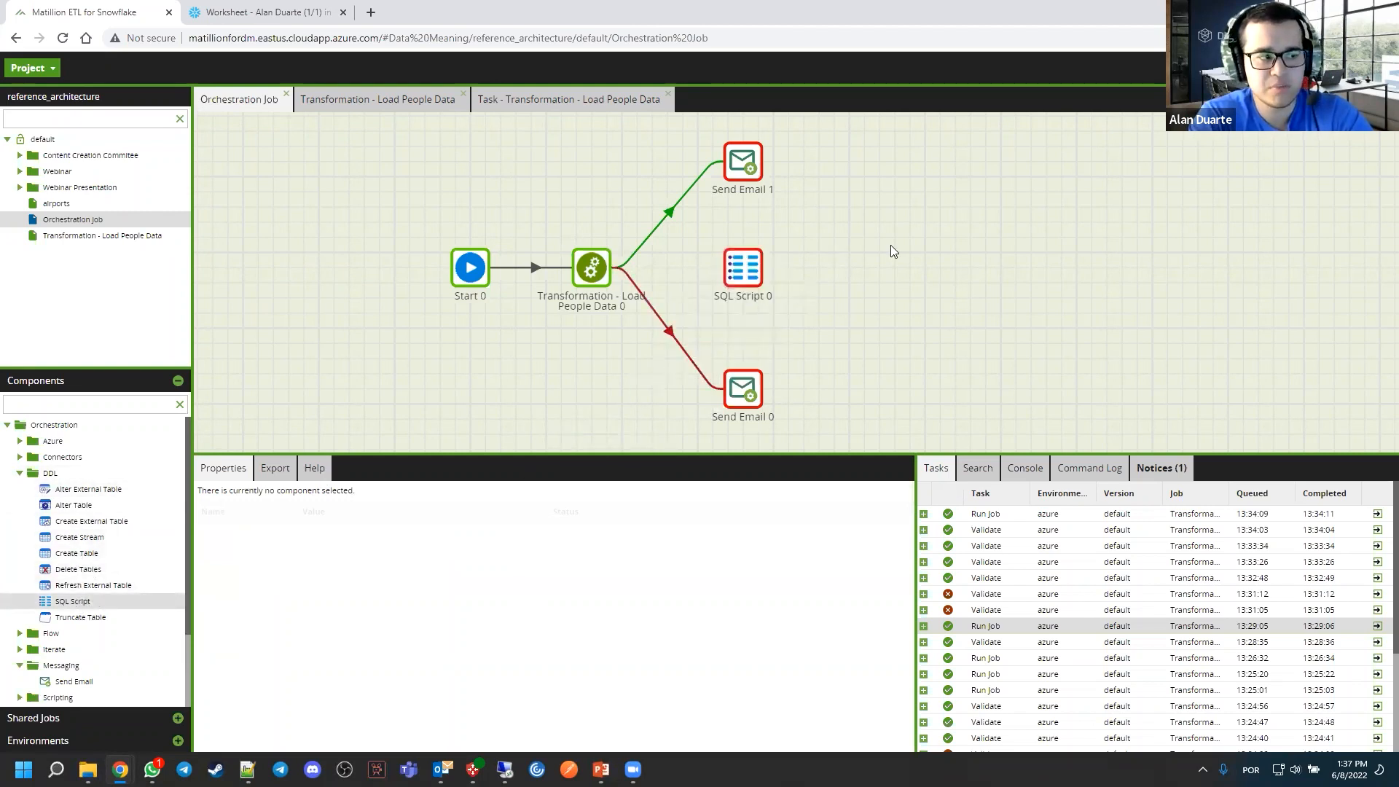
{"action": "left_click", "coordinate": [589, 270]}
{"action": "left_click_drag", "start_coordinate": [620, 274], "coordinate": [750, 277]}
{"action": "left_click", "coordinate": [743, 271]}
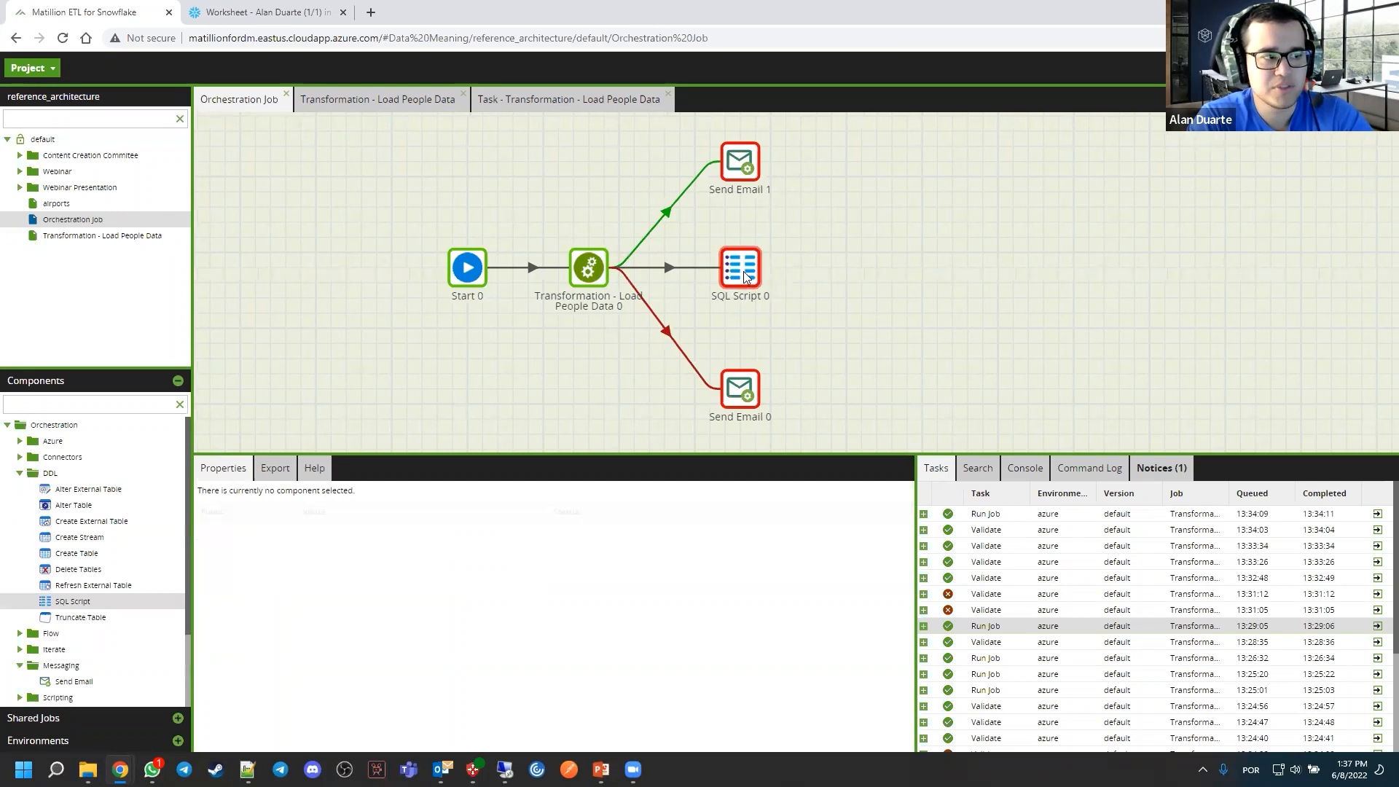
{"action": "left_click_drag", "start_coordinate": [849, 269], "coordinate": [867, 276]}
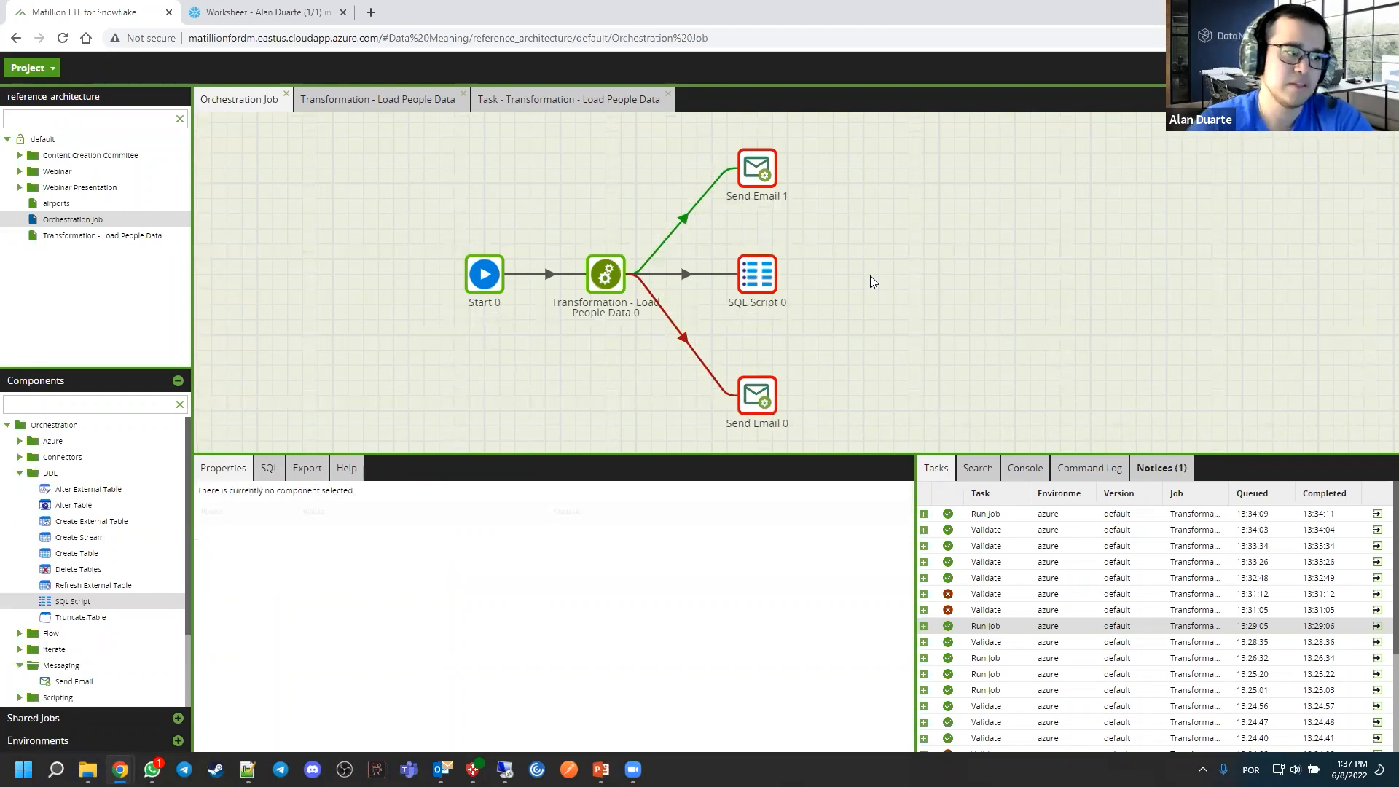
Open the script editor of SQL Script 0 to view it, and close it without entering any code
{"action": "left_click", "coordinate": [762, 259]}
{"action": "left_click", "coordinate": [526, 547]}
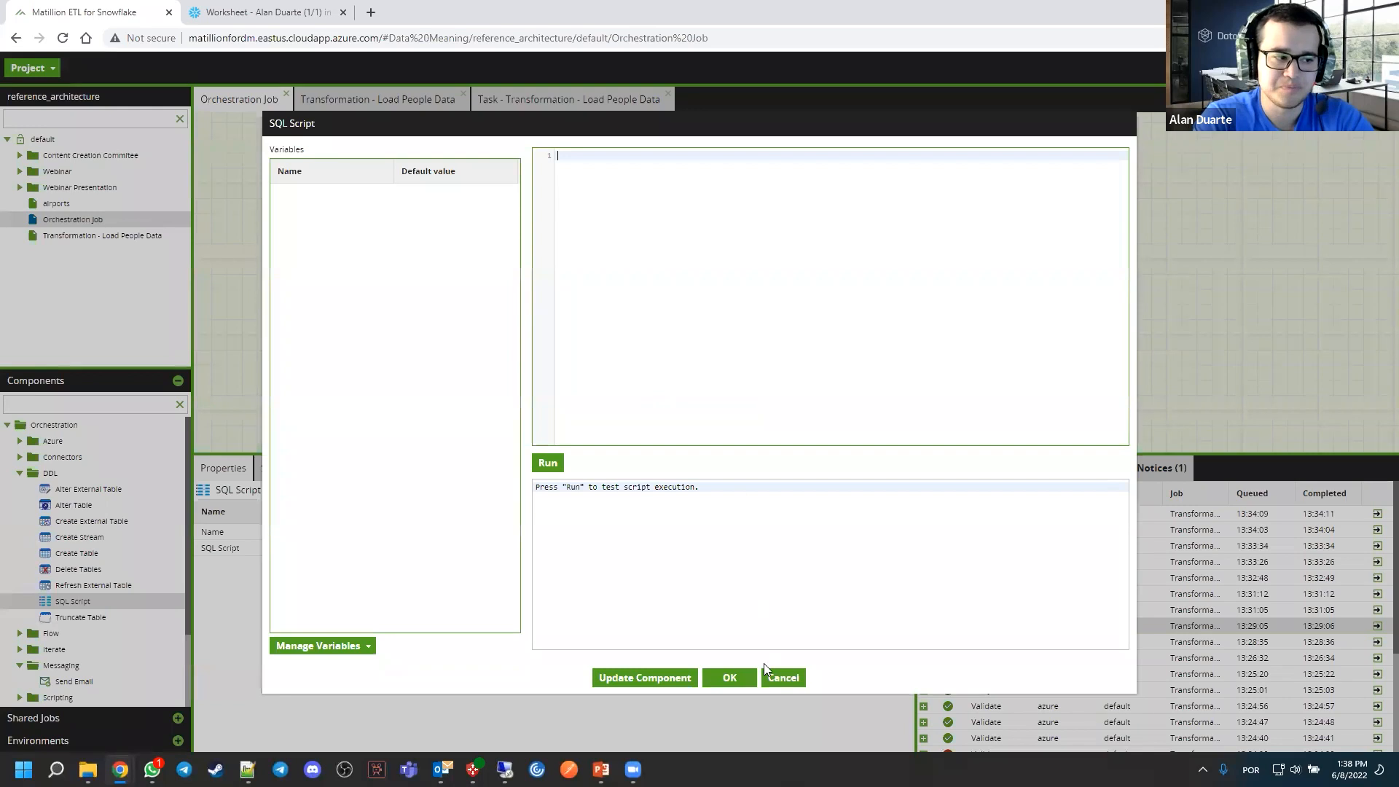
{"action": "left_click", "coordinate": [779, 681]}
{"action": "left_click", "coordinate": [877, 338]}
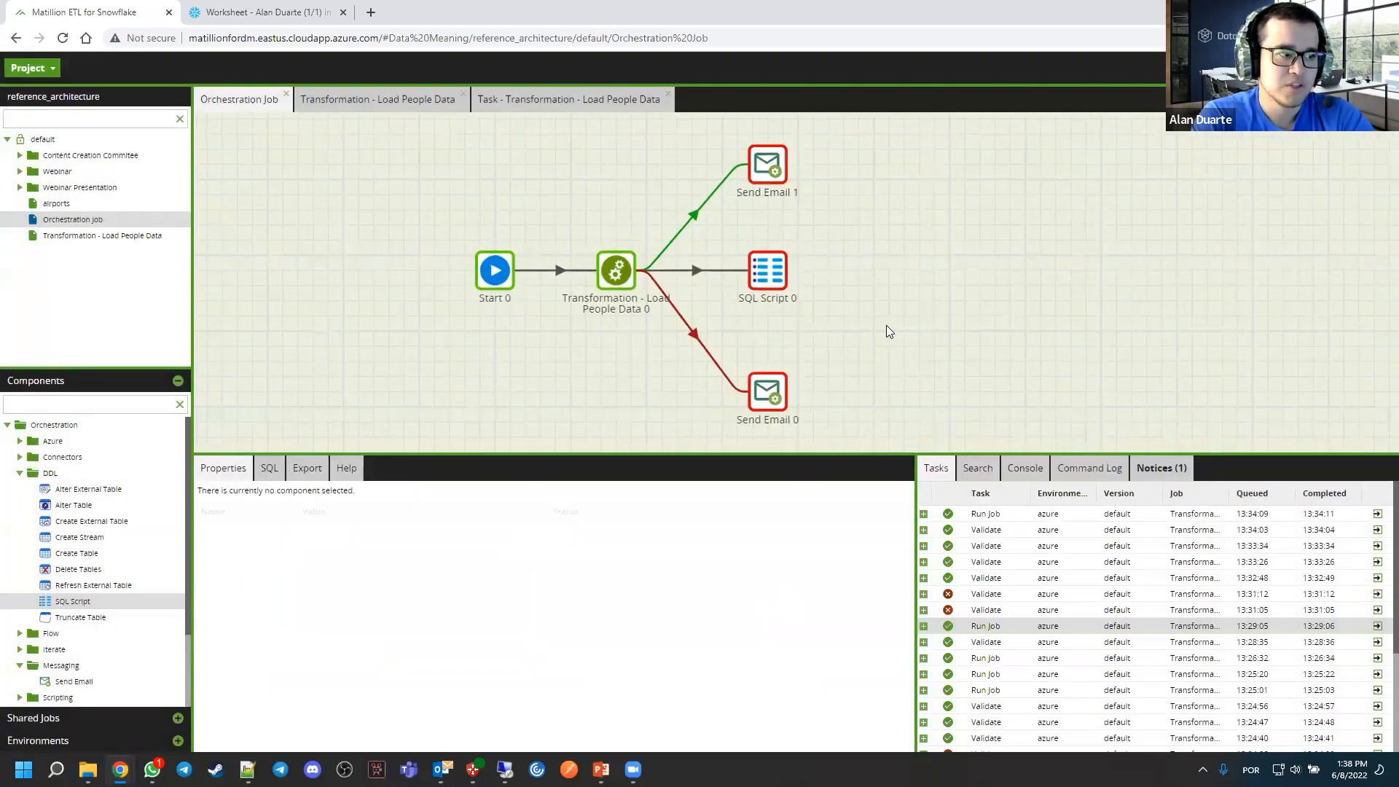
Move Start 0 slightly farther from the transformation component and select the transformation
{"action": "left_click_drag", "start_coordinate": [650, 184], "coordinate": [637, 184]}
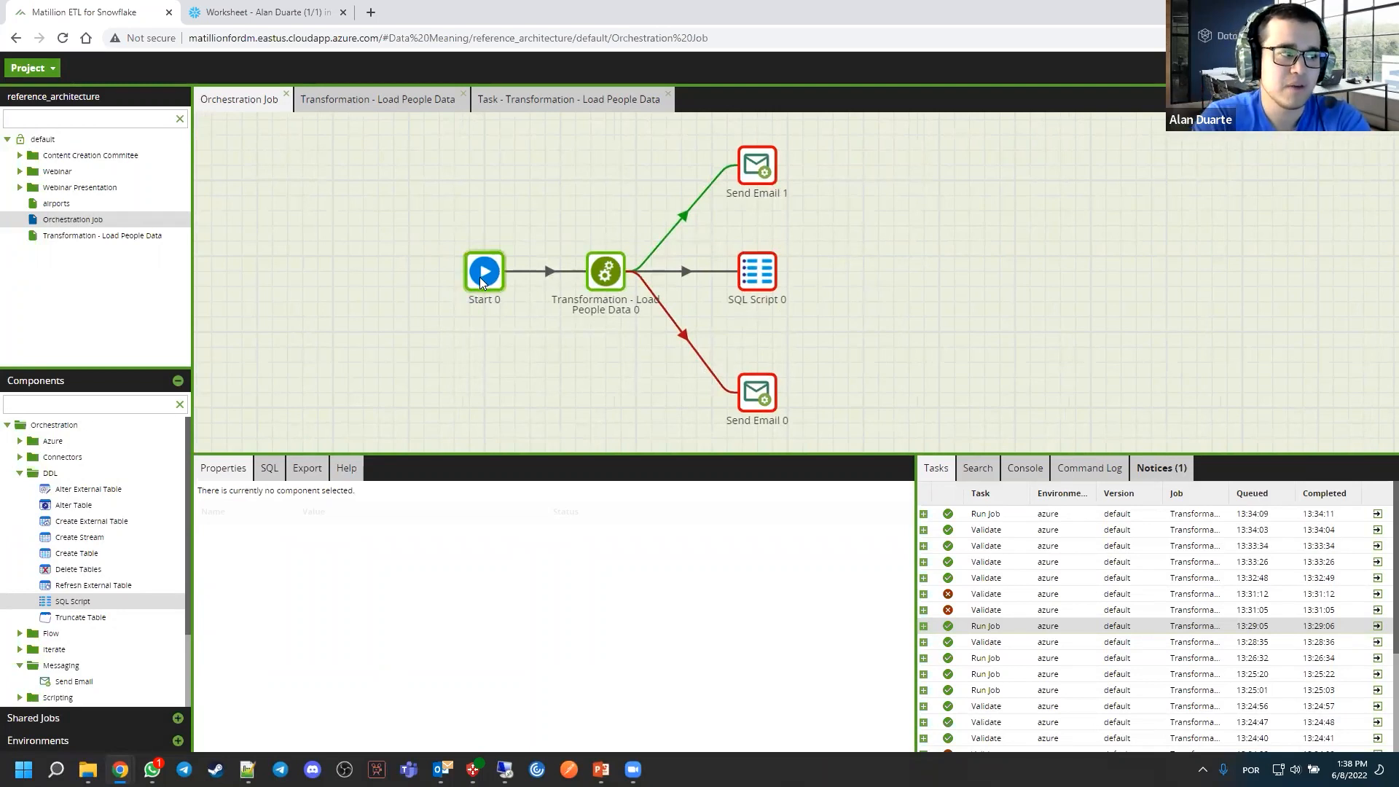
{"action": "left_click_drag", "start_coordinate": [480, 277], "coordinate": [450, 277]}
{"action": "left_click", "coordinate": [605, 244]}
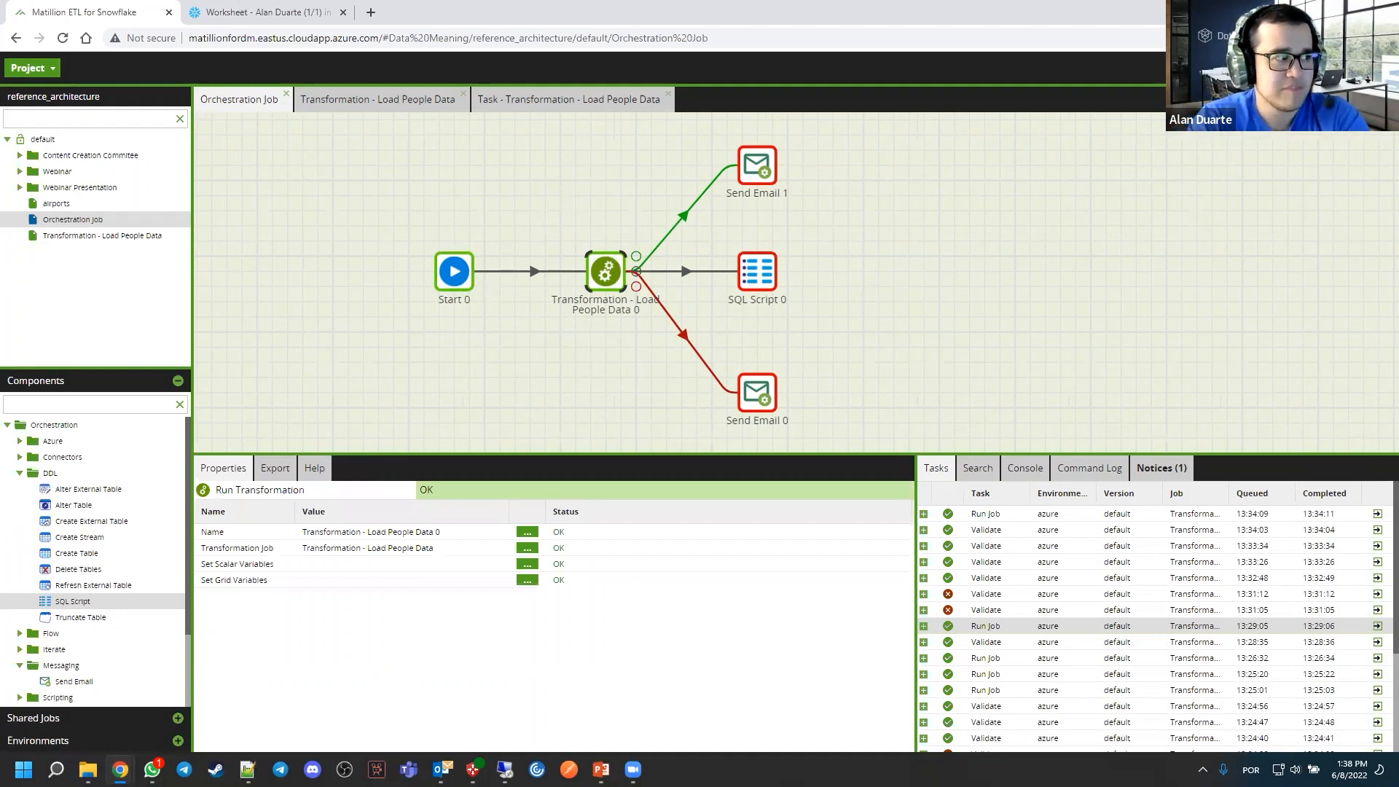
Create a new orchestration job named TEST 2 under the default folder and close its canvas
{"action": "right_click", "coordinate": [48, 141]}
{"action": "left_click", "coordinate": [91, 185]}
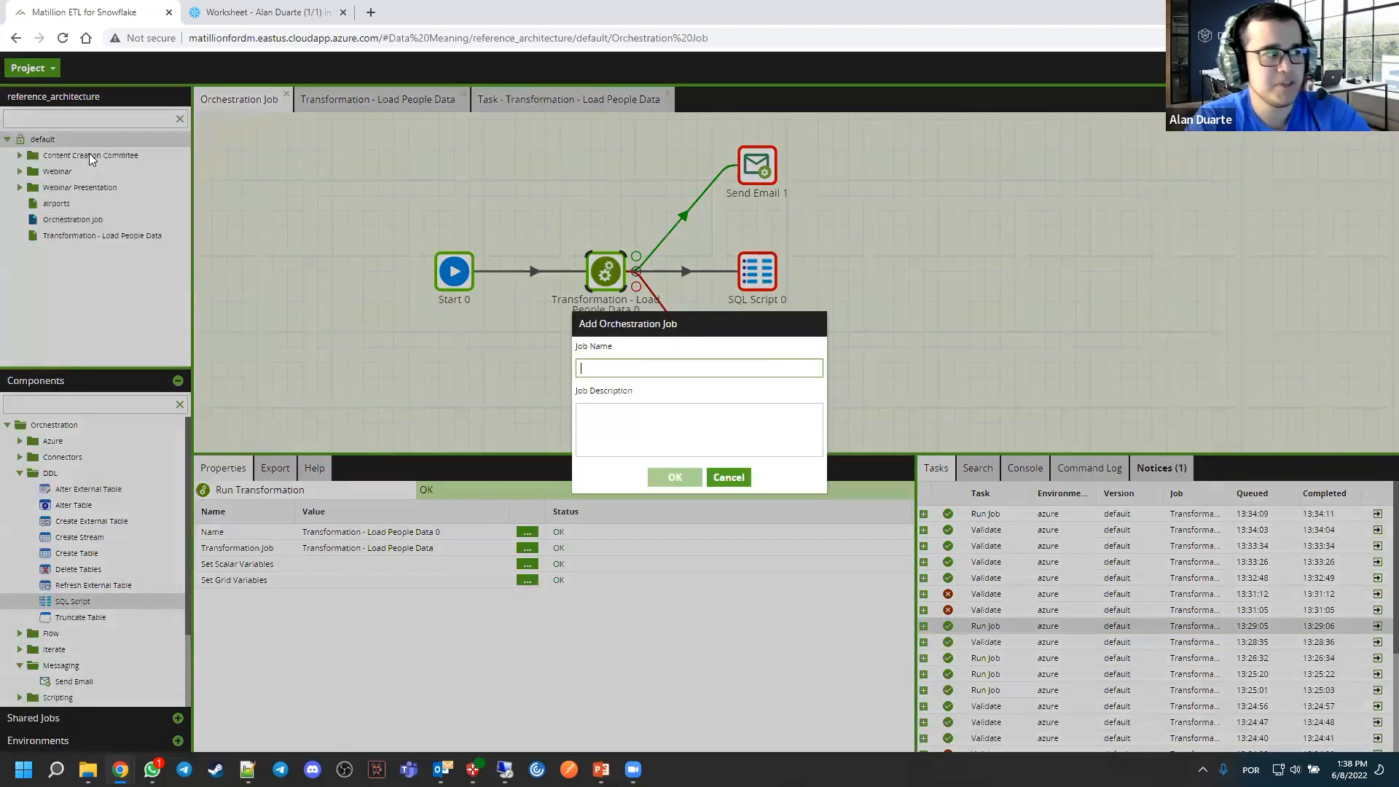
{"action": "type", "text": "tEST"}
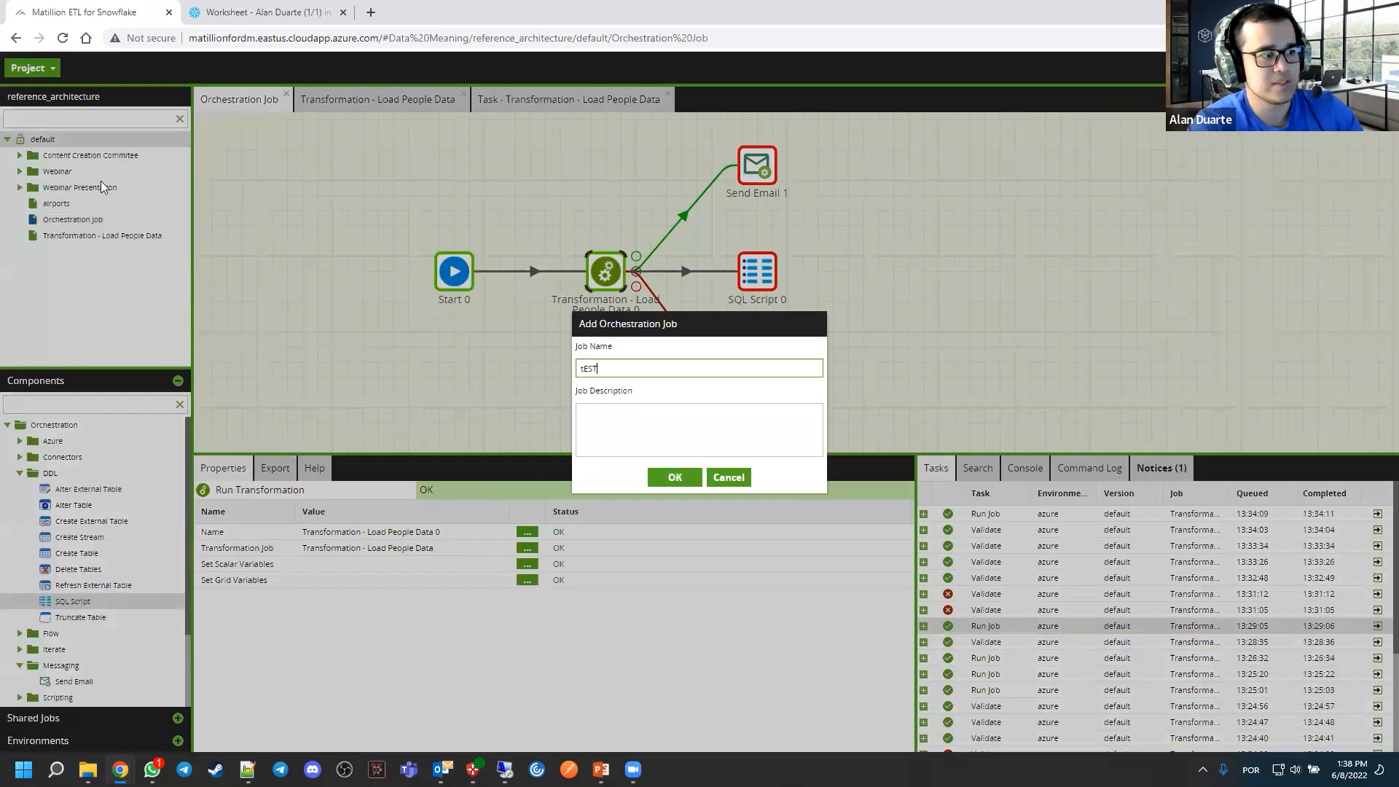
{"action": "key", "text": "BackSpace"}
{"action": "key", "text": "BackSpace"}
{"action": "key", "text": "BackSpace"}
{"action": "key", "text": "BackSpace"}
{"action": "type", "text": "TEST 23"}
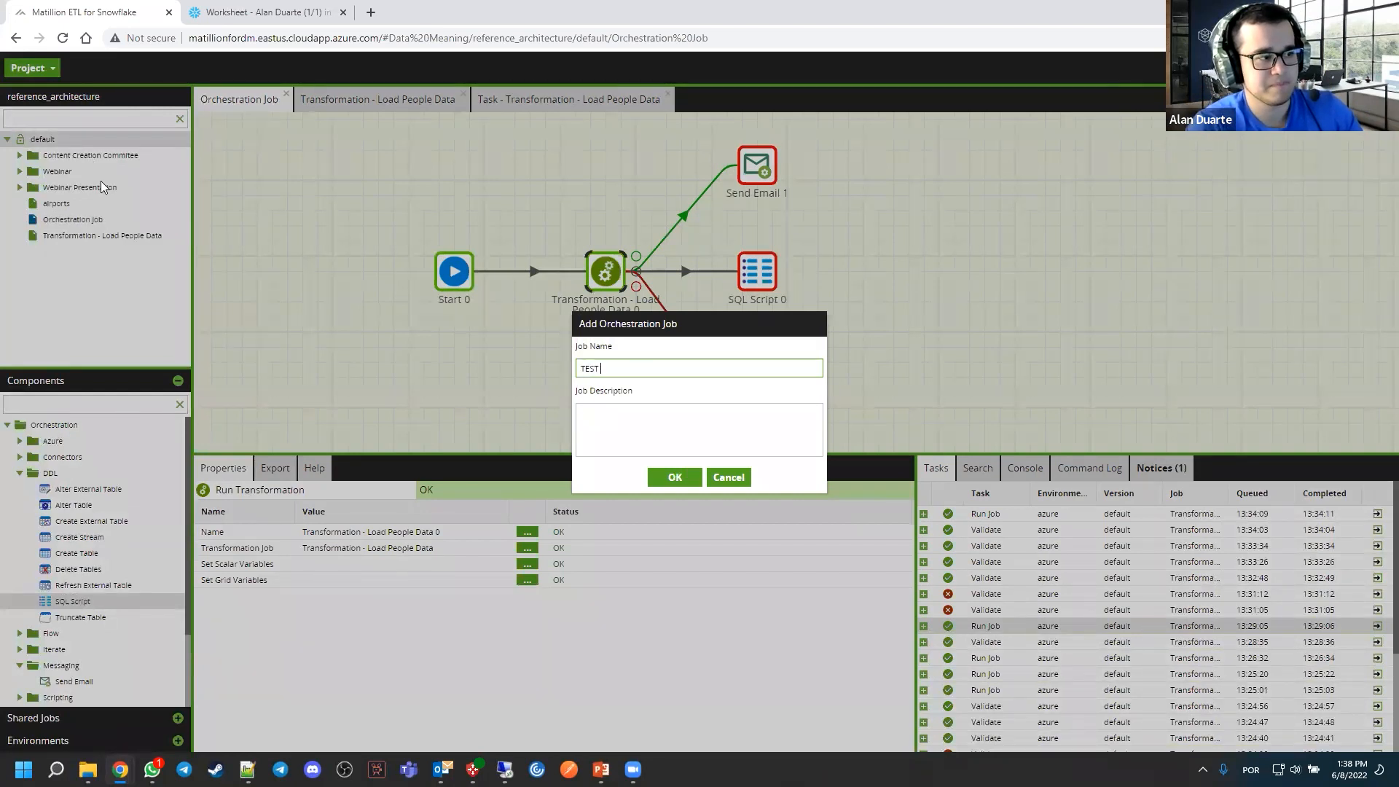
{"action": "left_click", "coordinate": [673, 477]}
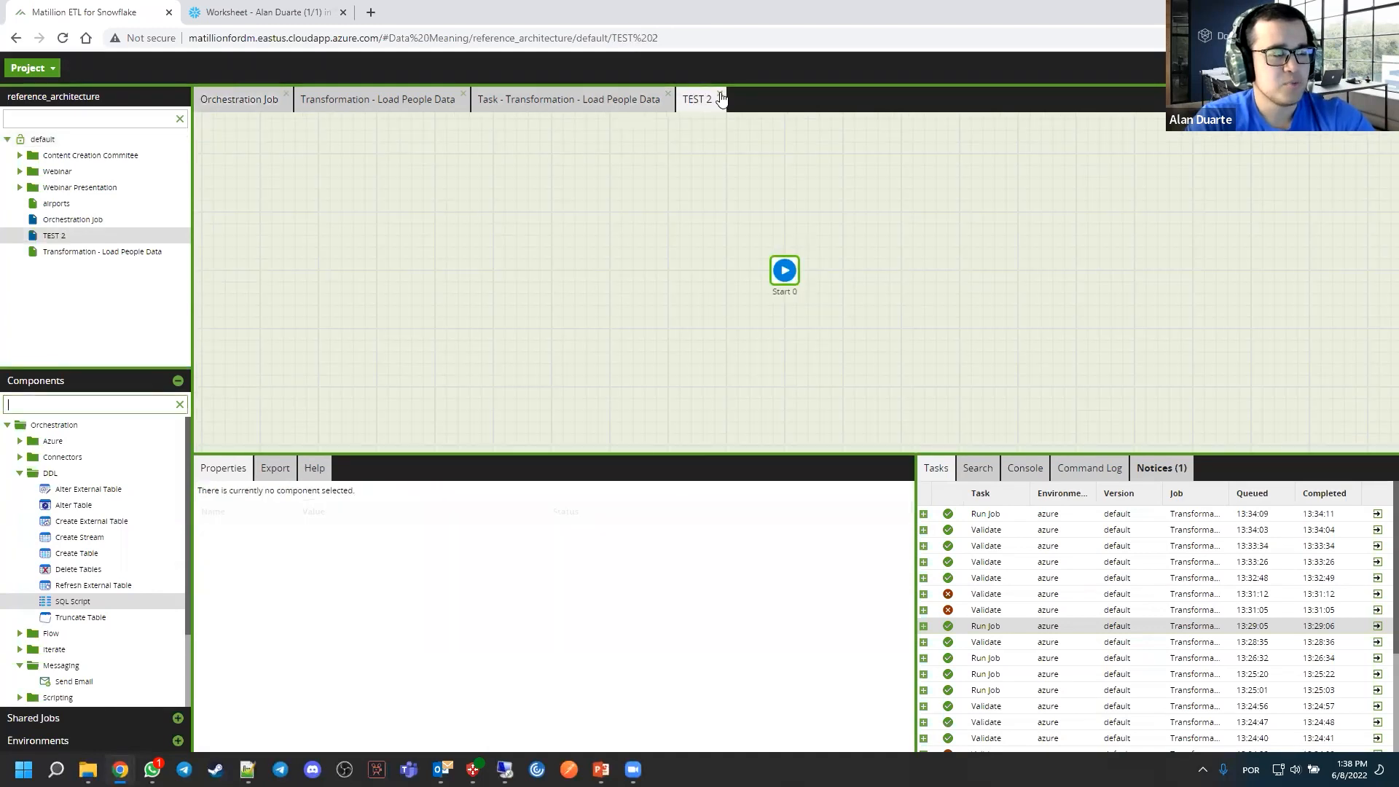
{"action": "left_click", "coordinate": [719, 95]}
Add the TEST 2 job to the Orchestration Job canvas and link SQL Script 0's unconditional output to it
{"action": "left_click_drag", "start_coordinate": [60, 236], "coordinate": [915, 295]}
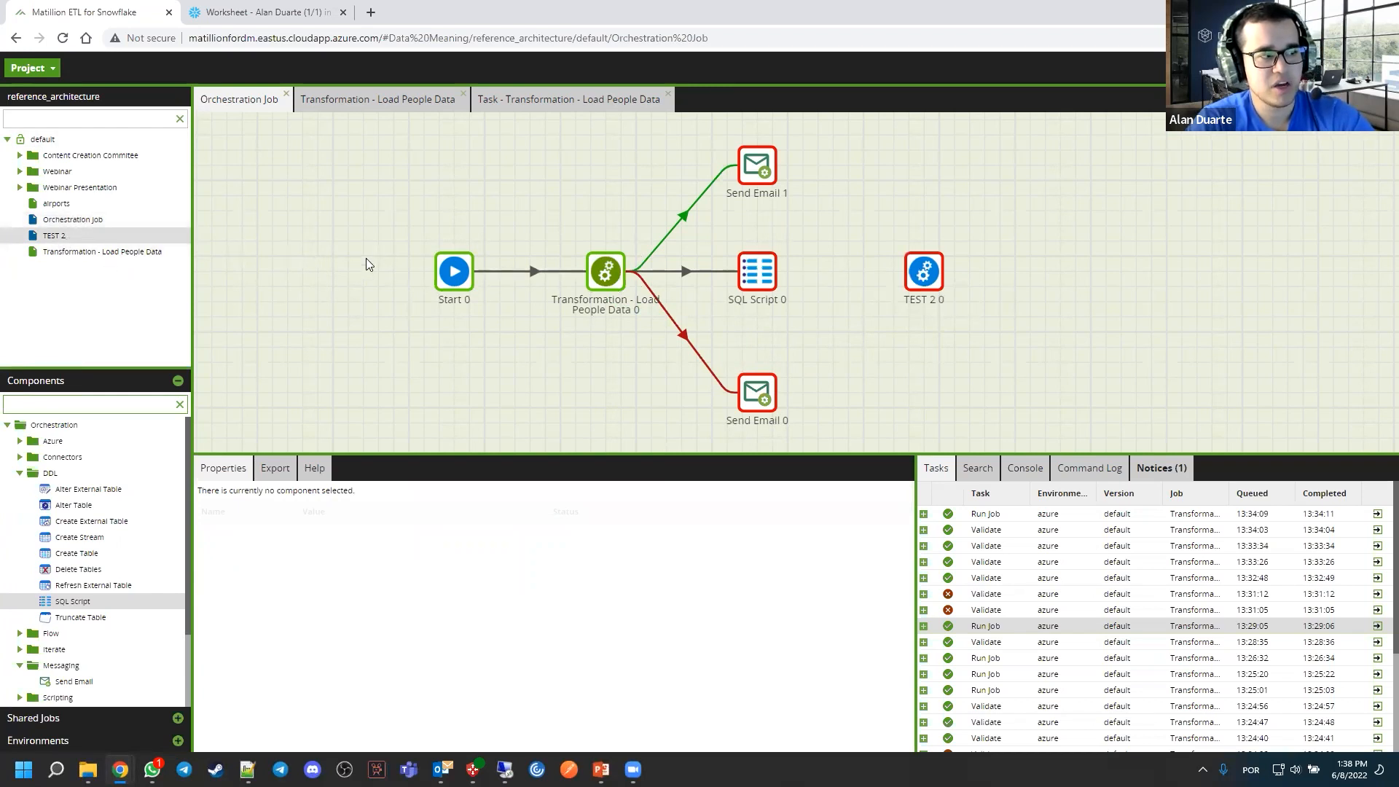
{"action": "left_click", "coordinate": [622, 276]}
{"action": "left_click", "coordinate": [628, 207]}
{"action": "left_click", "coordinate": [759, 167]}
{"action": "left_click", "coordinate": [758, 272]}
{"action": "left_click", "coordinate": [758, 392]}
{"action": "left_click", "coordinate": [759, 273]}
{"action": "left_click_drag", "start_coordinate": [788, 271], "coordinate": [925, 275]}
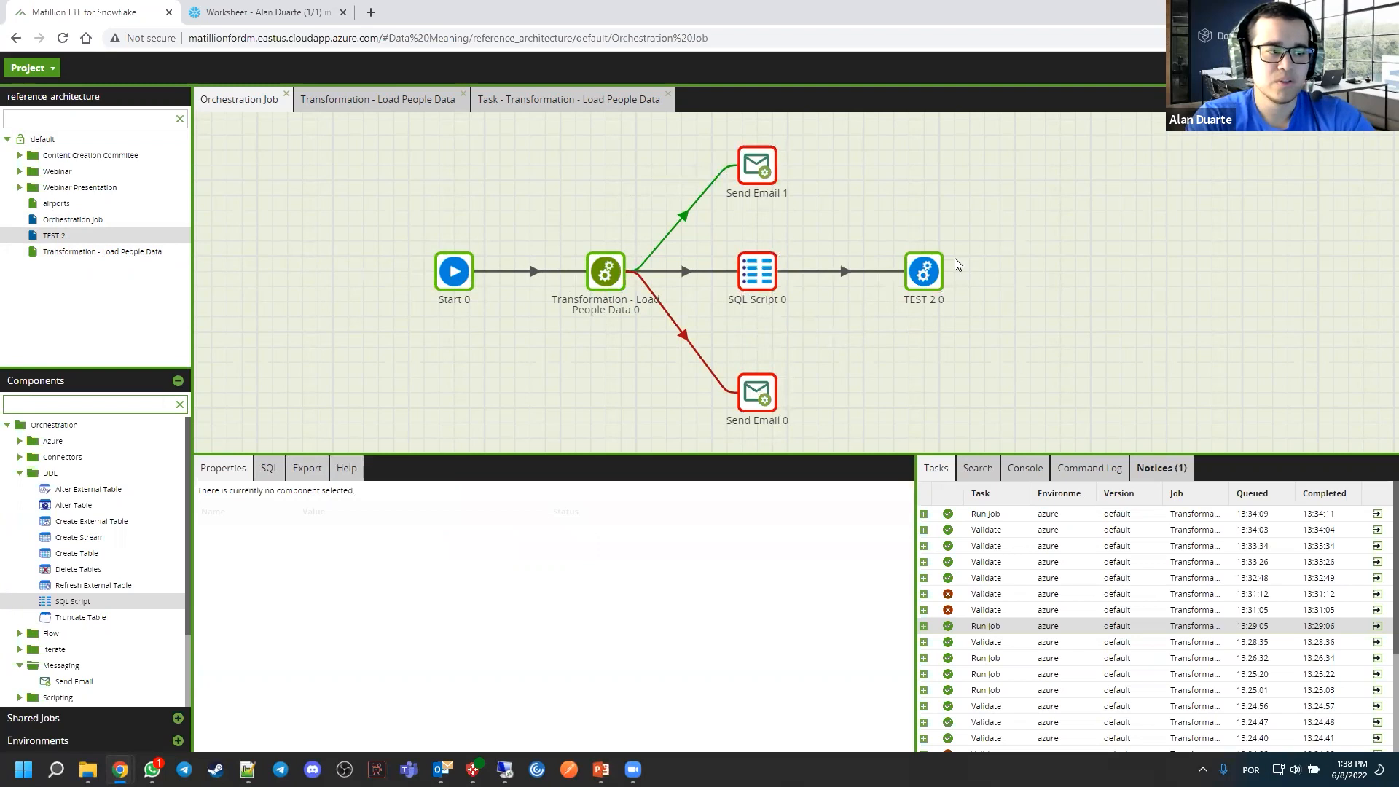
Examine the TEST 2 0 component's properties and the whole flow, then view the Snowflake worksheet and return to Matillion
{"action": "left_click", "coordinate": [924, 281]}
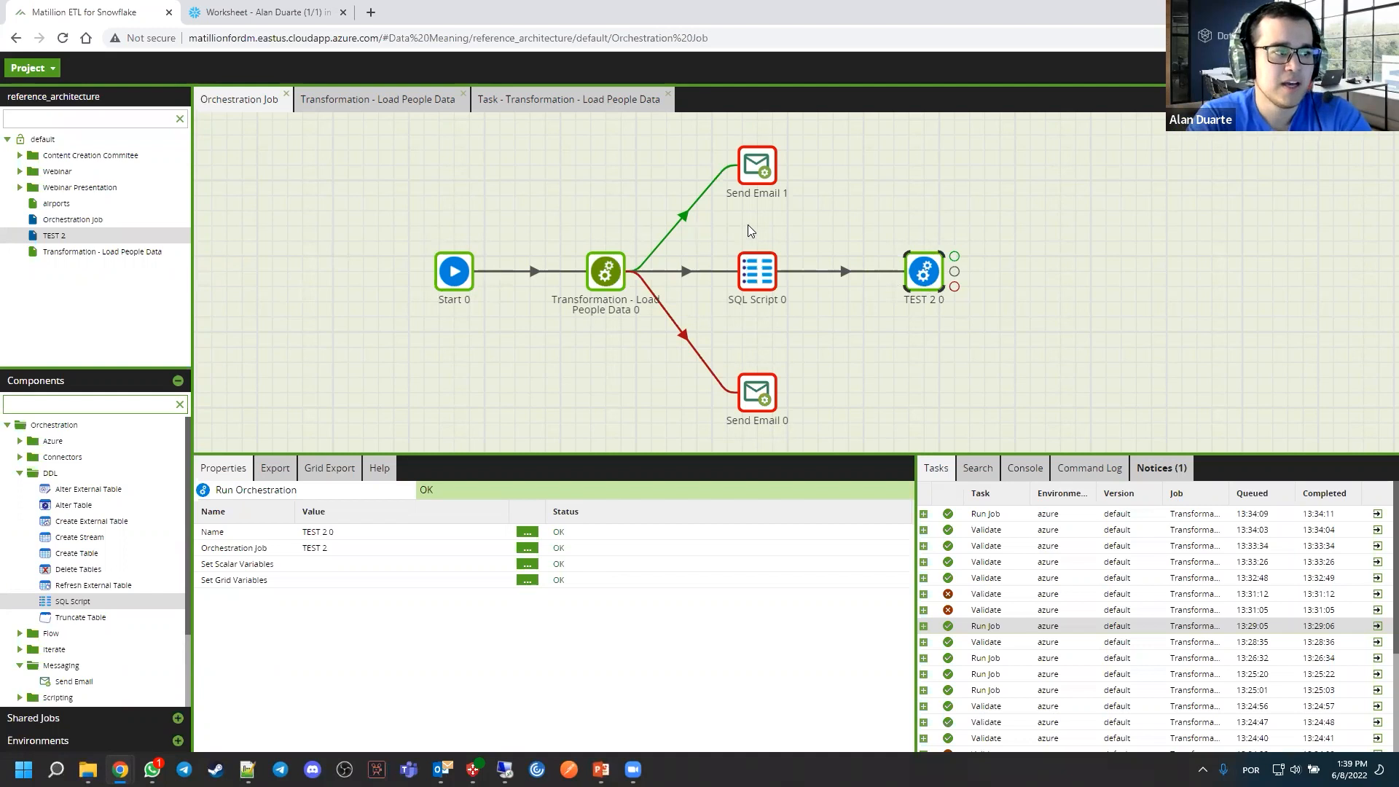
{"action": "scroll", "coordinate": [747, 224], "scroll_direction": "down", "scroll_amount": 1}
{"action": "left_click", "coordinate": [844, 214]}
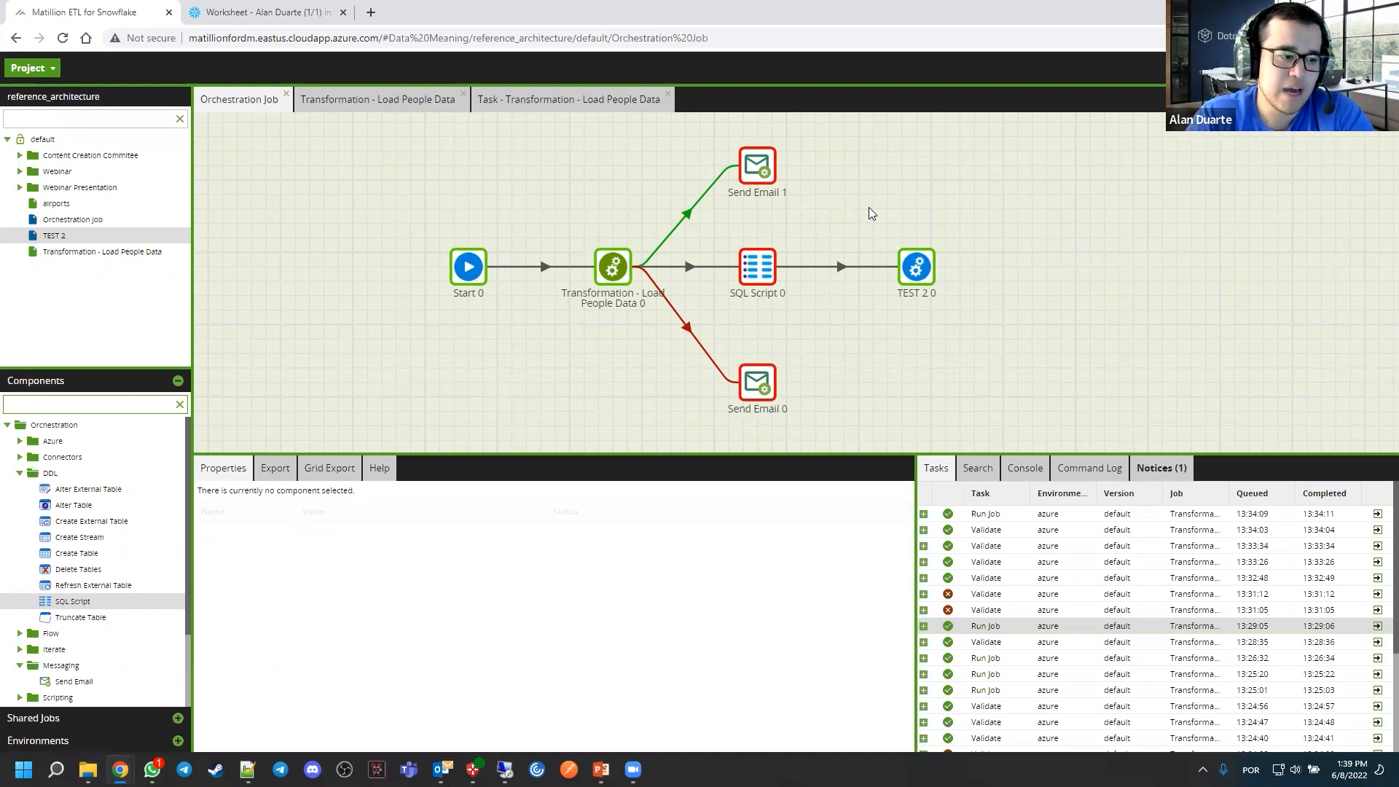
{"action": "left_click_drag", "start_coordinate": [929, 220], "coordinate": [924, 220]}
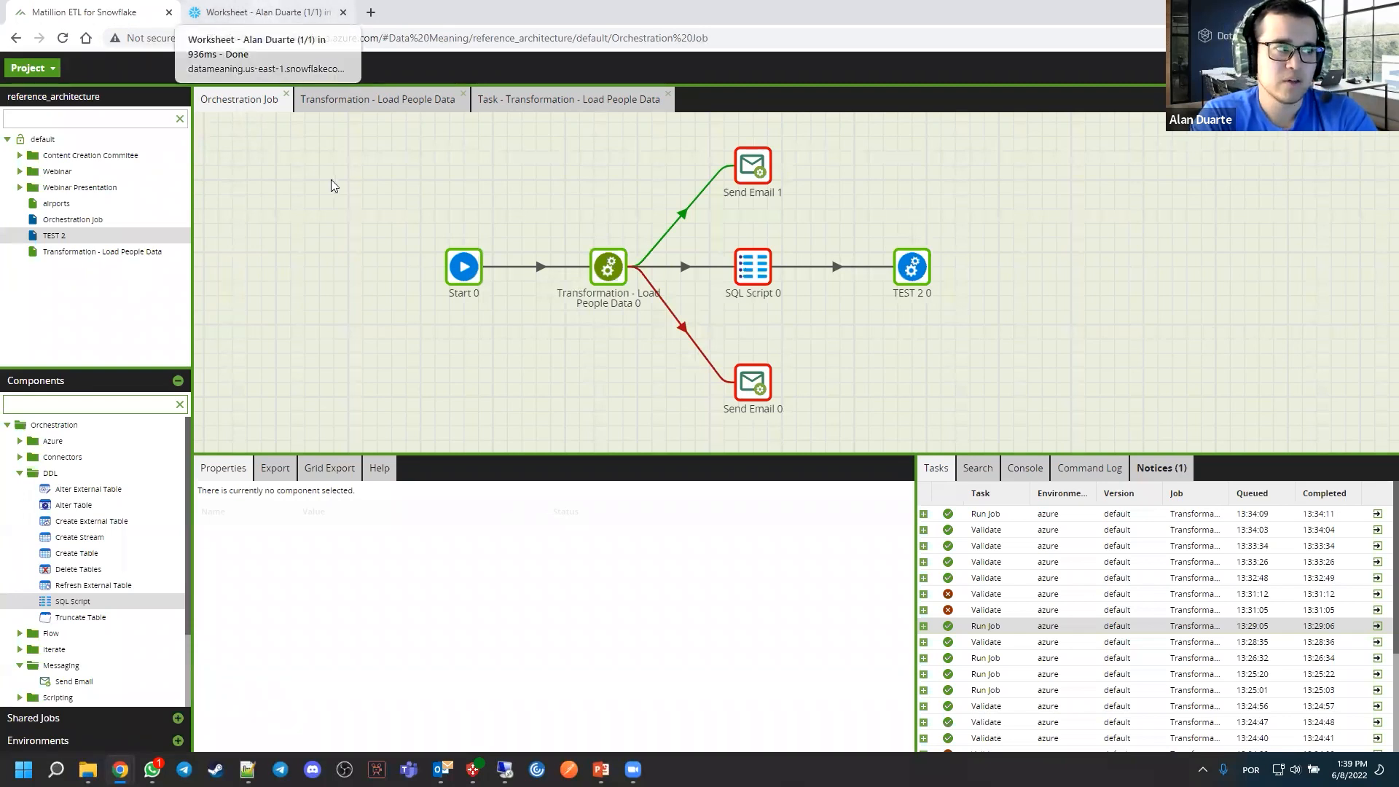
{"action": "left_click_drag", "start_coordinate": [351, 165], "coordinate": [352, 173]}
{"action": "left_click", "coordinate": [258, 14]}
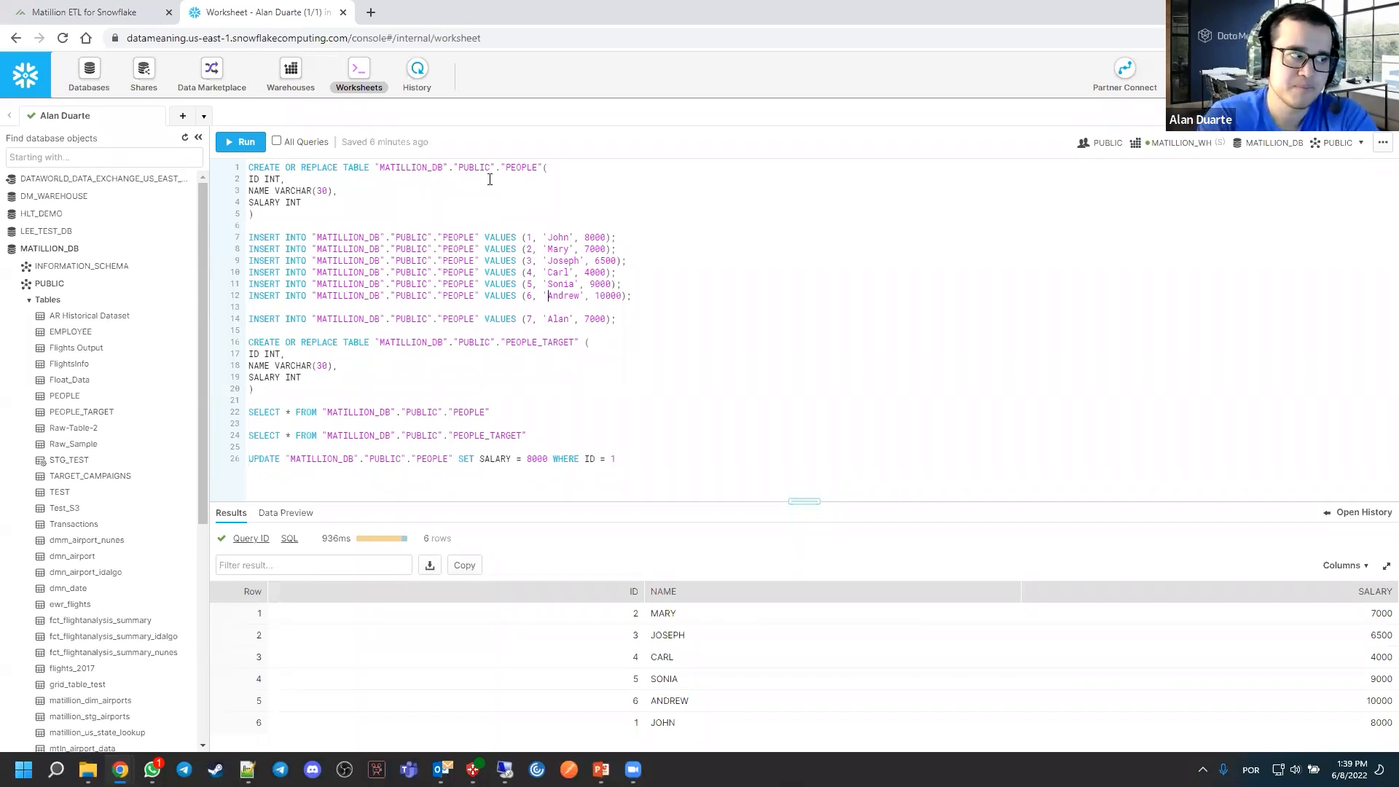
{"action": "left_click", "coordinate": [138, 14]}
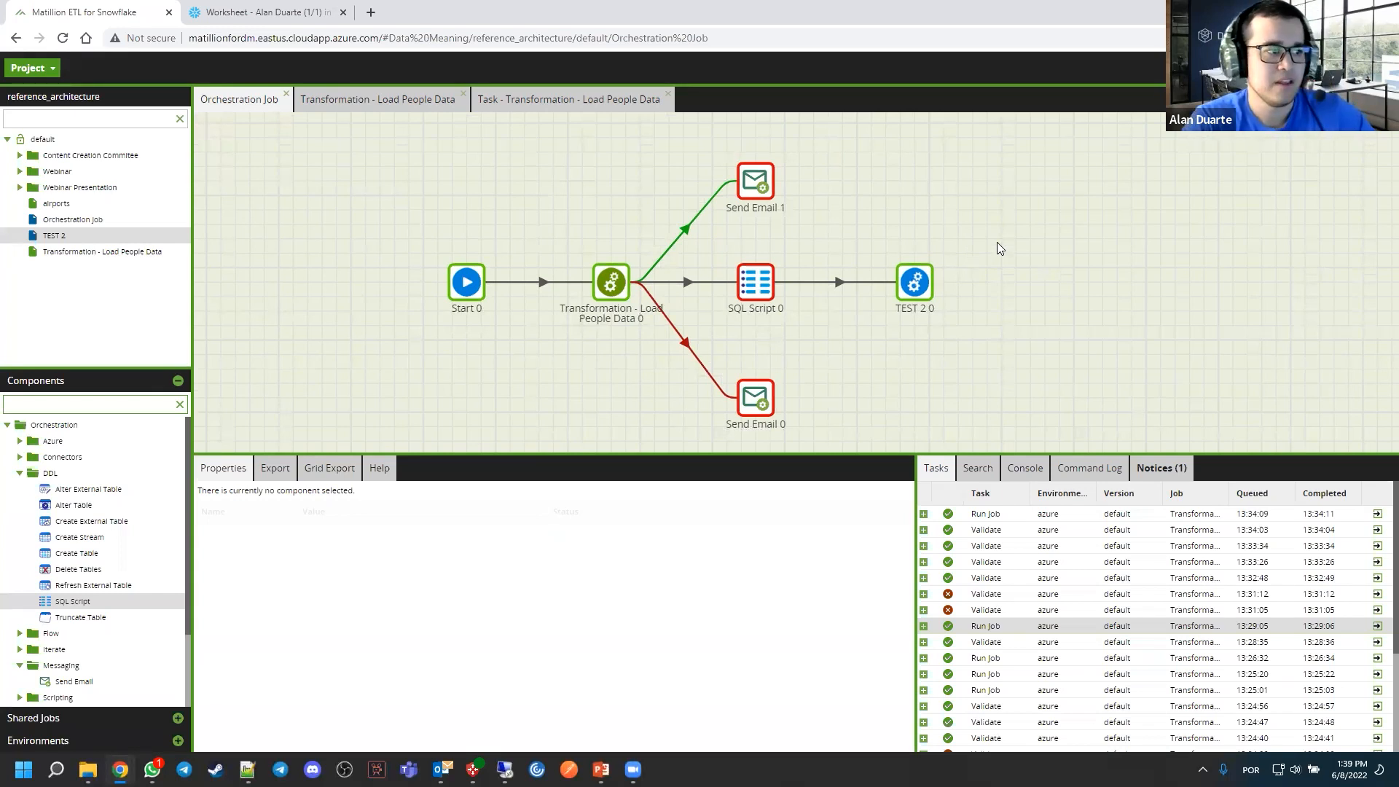
Switch to the PowerPoint slide show and advance from the Live Demo slide to the Q&A slide
{"action": "key", "text": "super+Tab"}
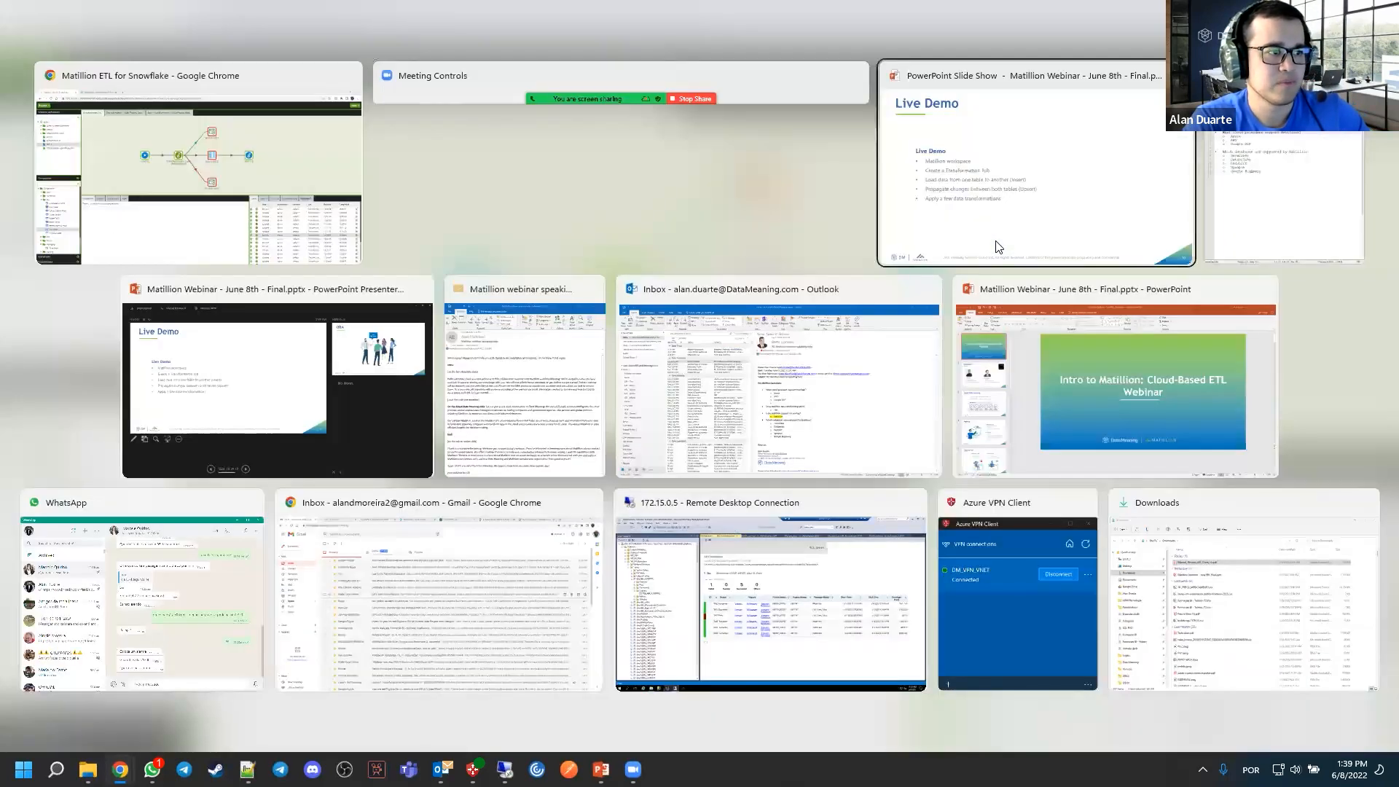
{"action": "left_click", "coordinate": [995, 240]}
{"action": "key", "text": "Right"}
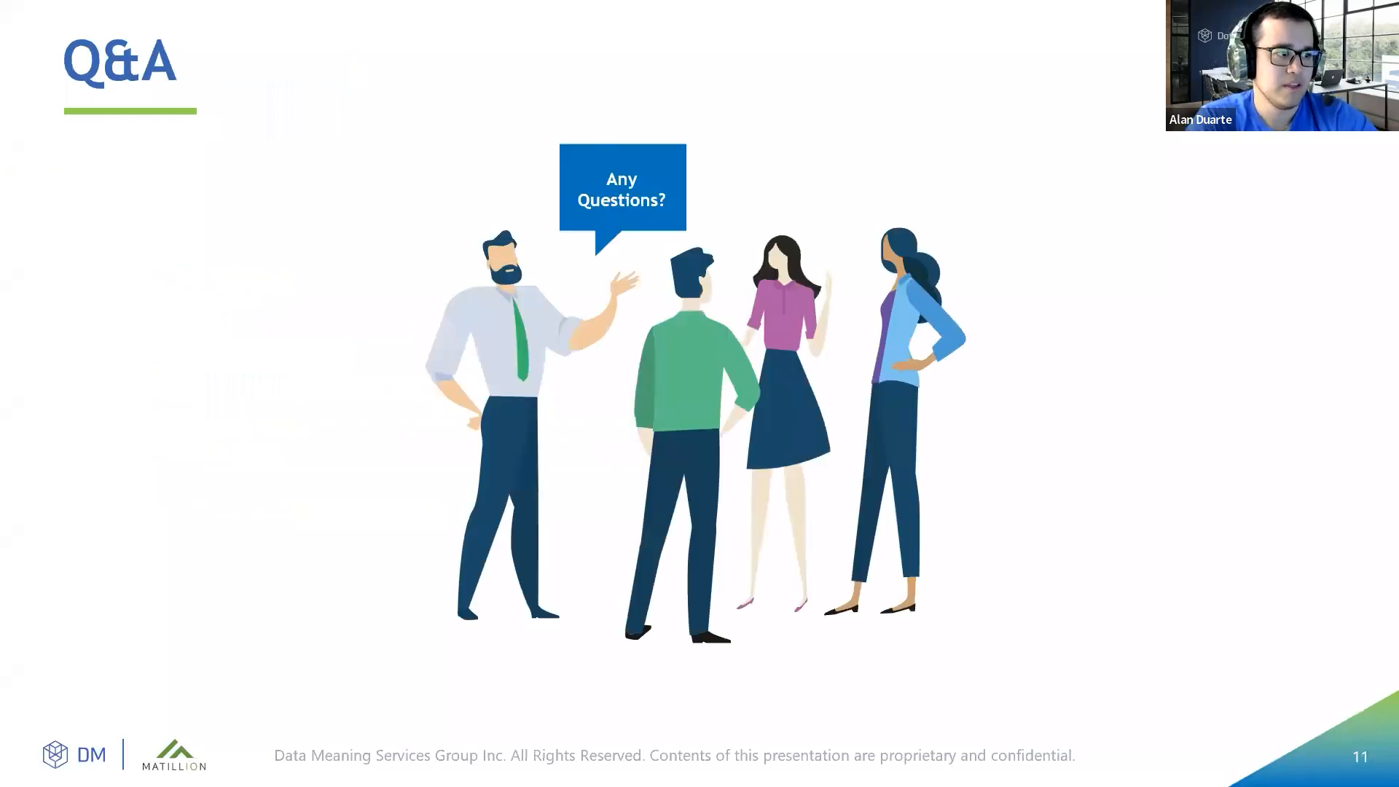
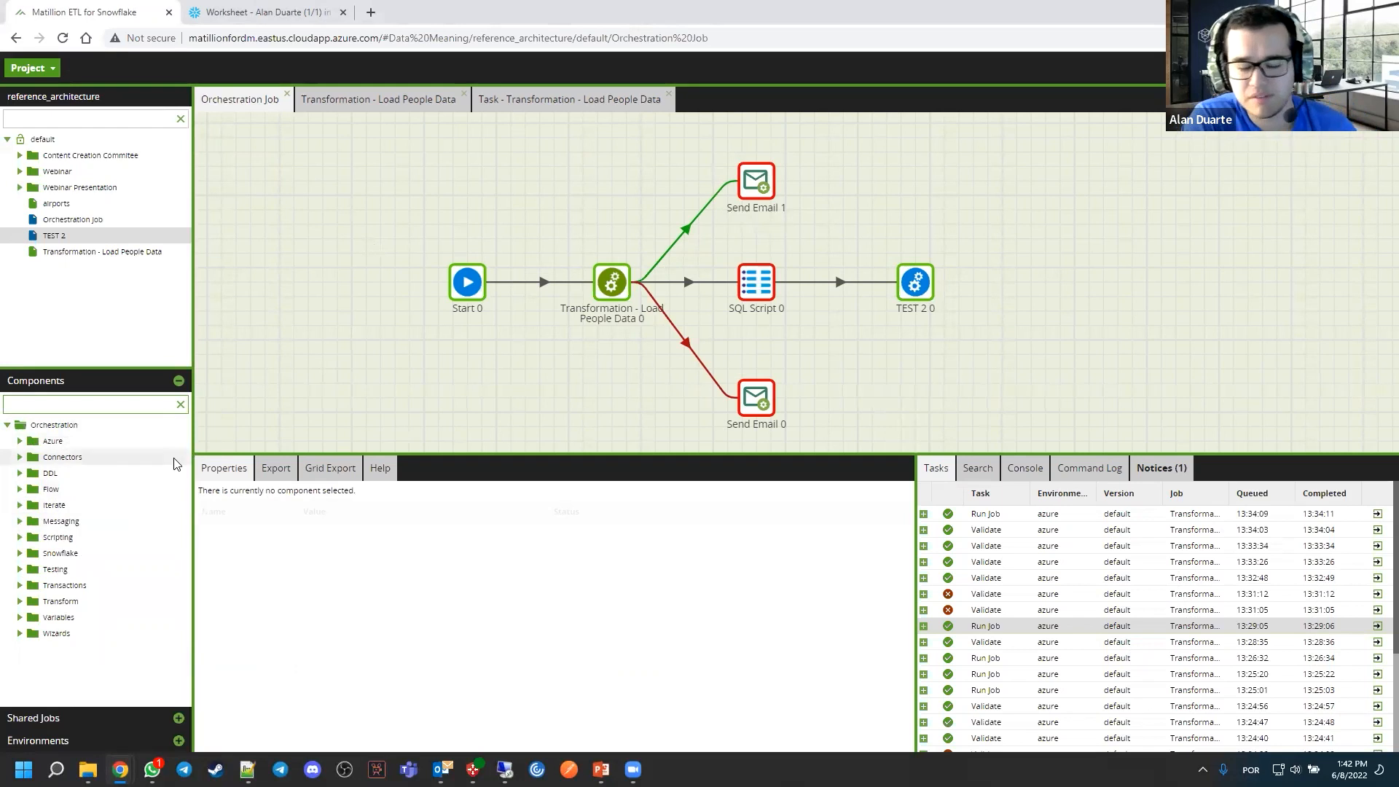
Search the orchestration components for DATABASE, and clear the search
{"action": "type", "text": "DATABASE"}
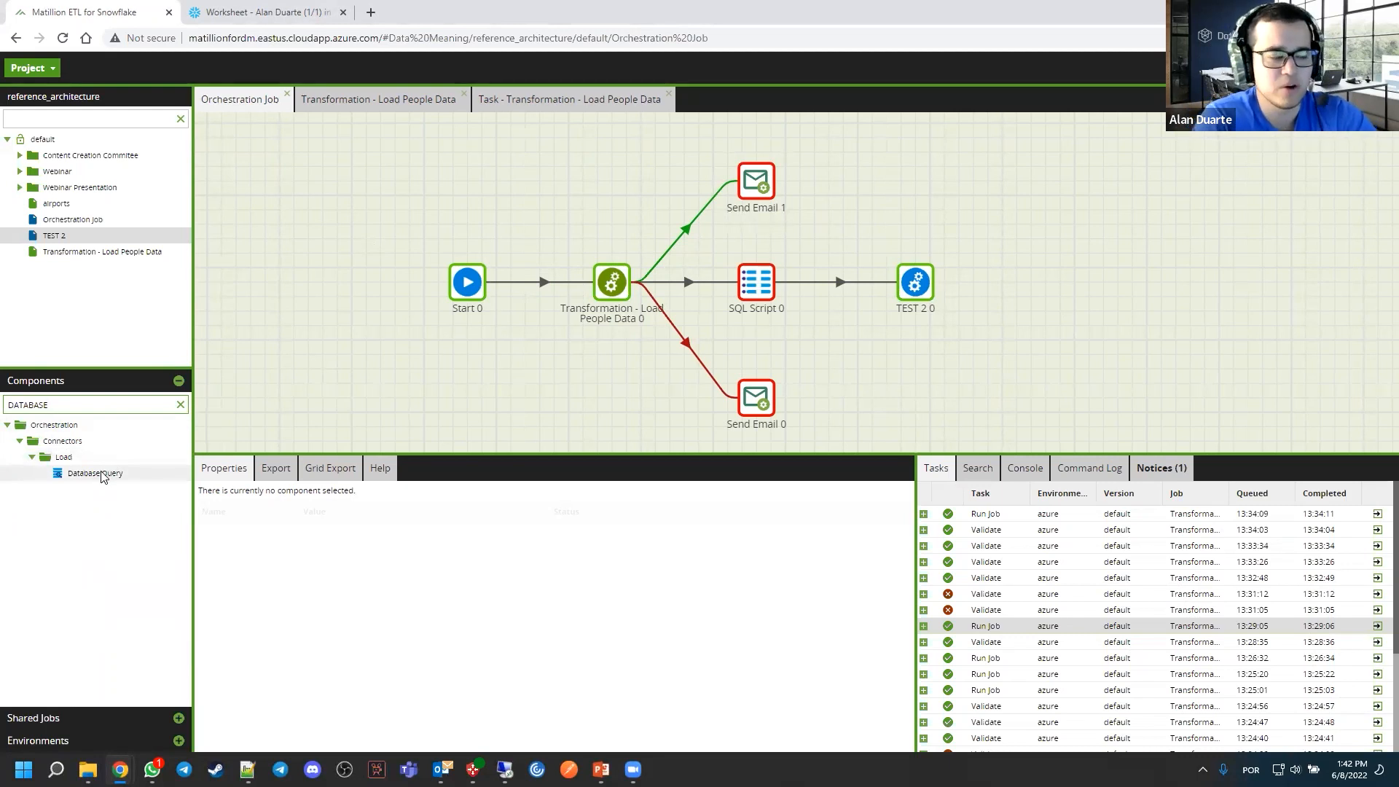
{"action": "left_click", "coordinate": [180, 405]}
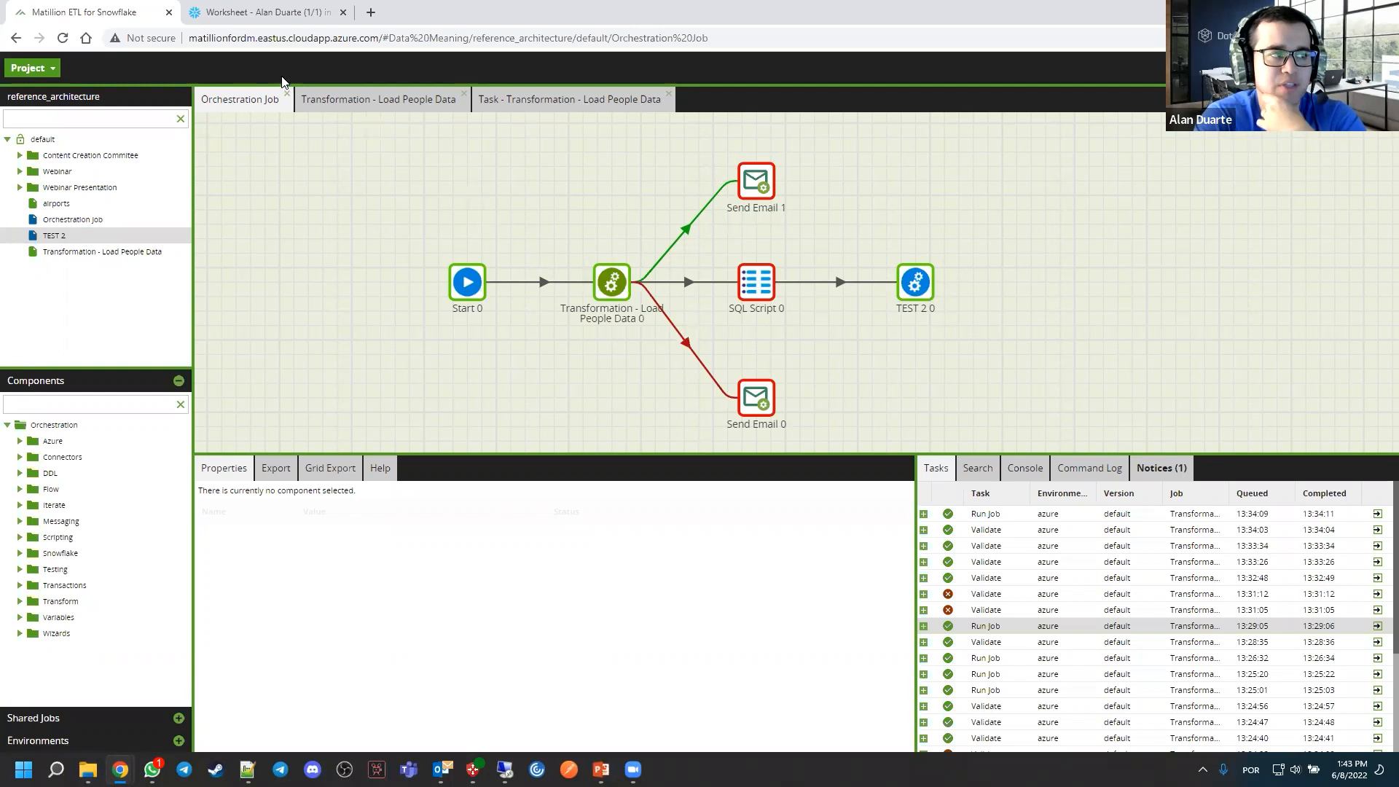
Open the Transformation - Load People Data job and examine the properties of the PEOPLE input and Calculator 0
{"action": "left_click", "coordinate": [353, 100]}
{"action": "mouse_move", "coordinate": [505, 193]}
{"action": "left_mouse_down"}
{"action": "mouse_move", "coordinate": [505, 212]}
{"action": "mouse_move", "coordinate": [528, 207]}
{"action": "left_mouse_up"}
{"action": "left_click", "coordinate": [505, 284]}
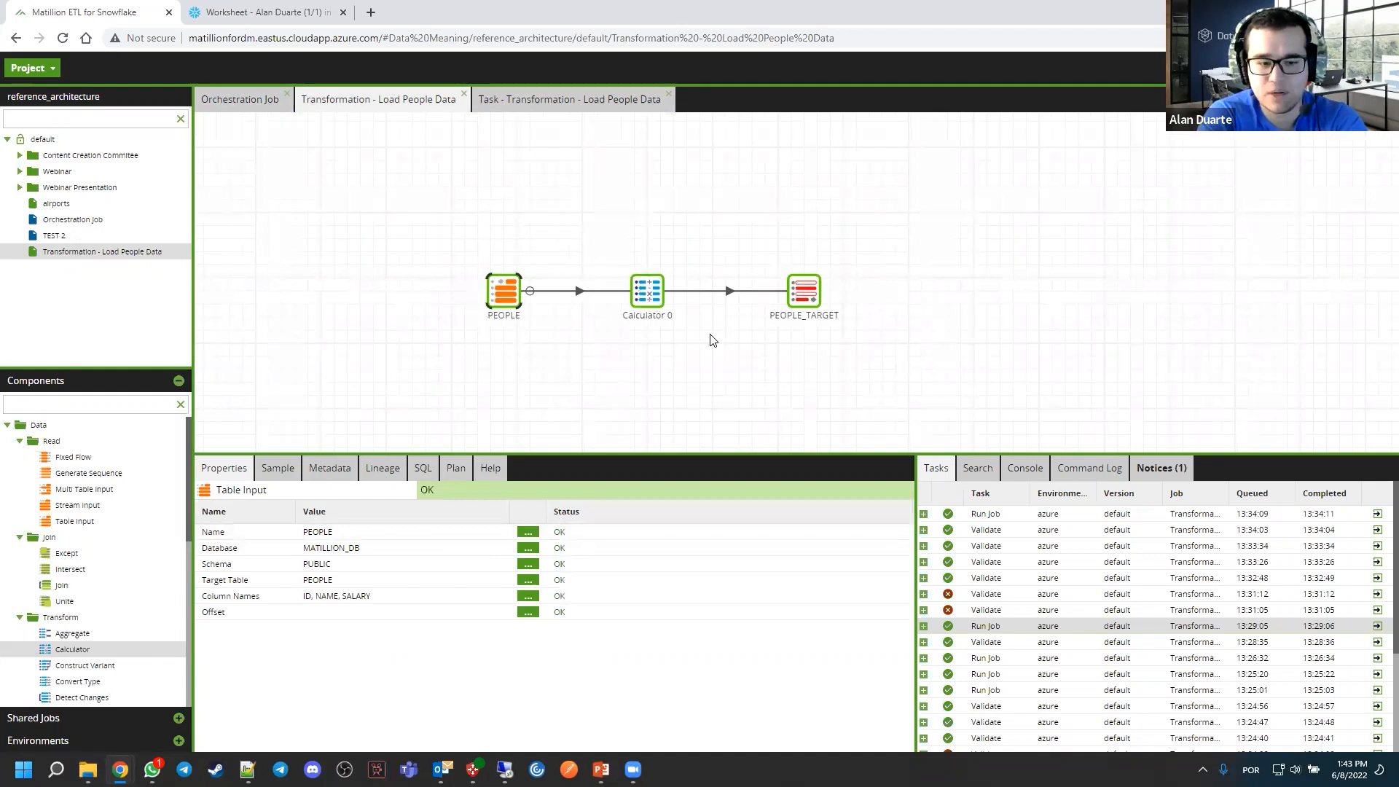
{"action": "left_click", "coordinate": [649, 303]}
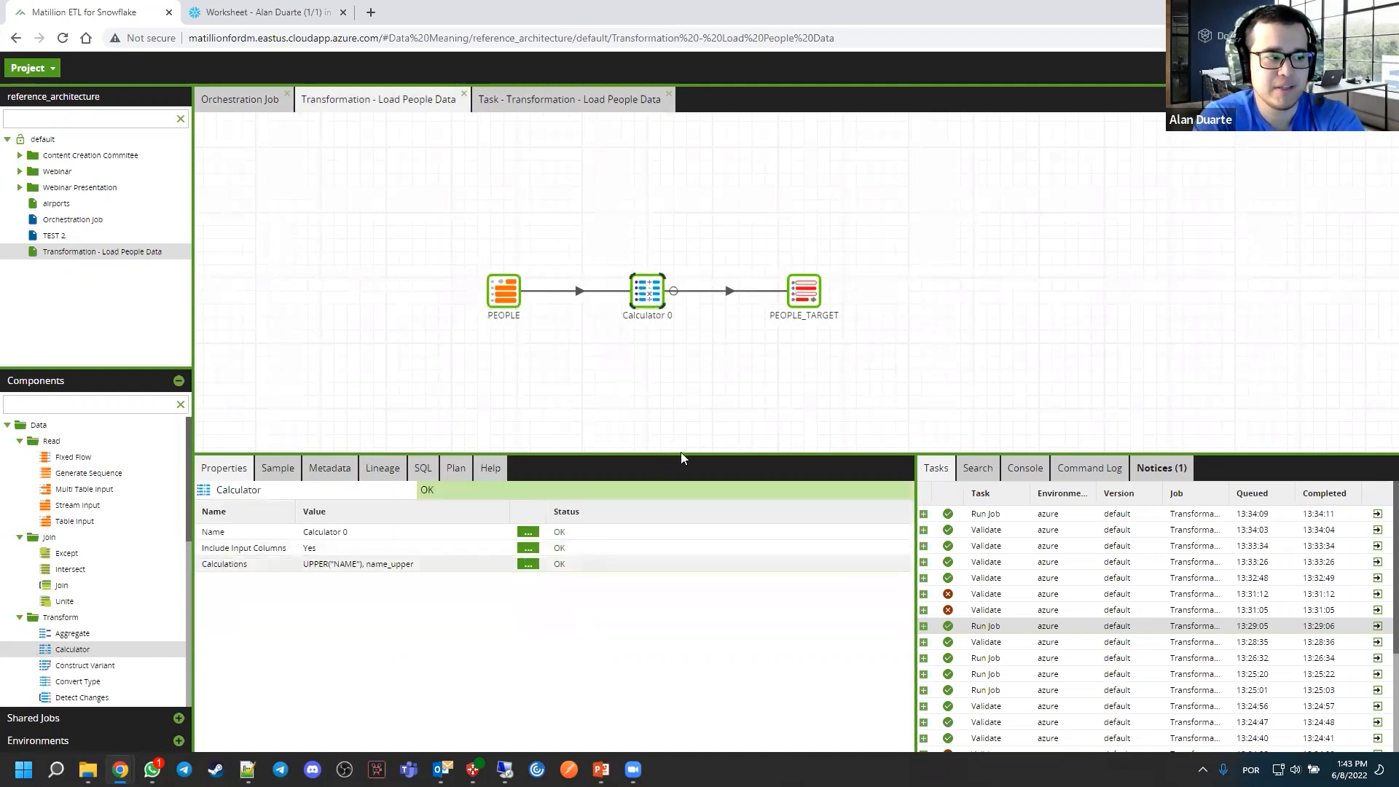
Open Calculator 0's calculations and look up the description of the UPPER function
{"action": "left_click", "coordinate": [528, 564]}
{"action": "left_click", "coordinate": [535, 408]}
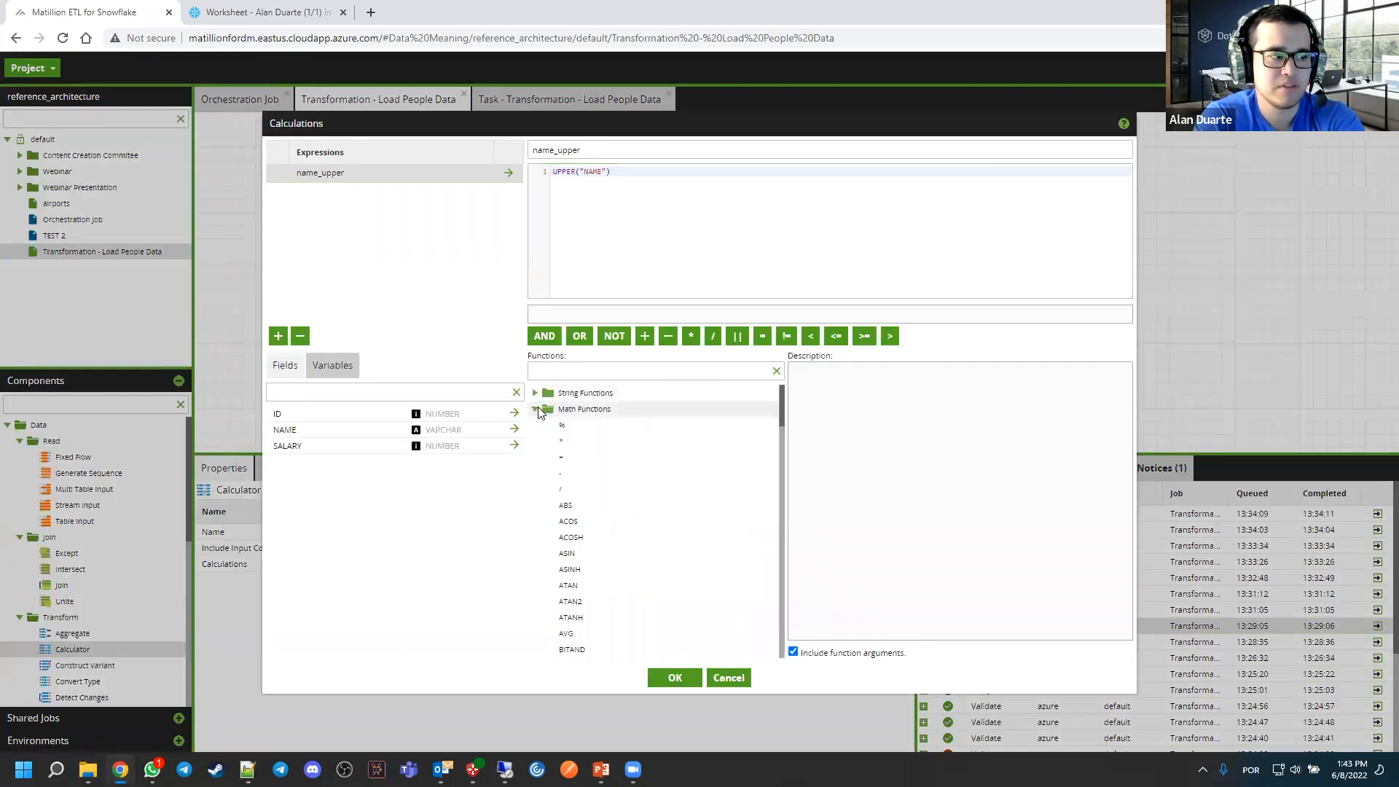
{"action": "left_click", "coordinate": [577, 369]}
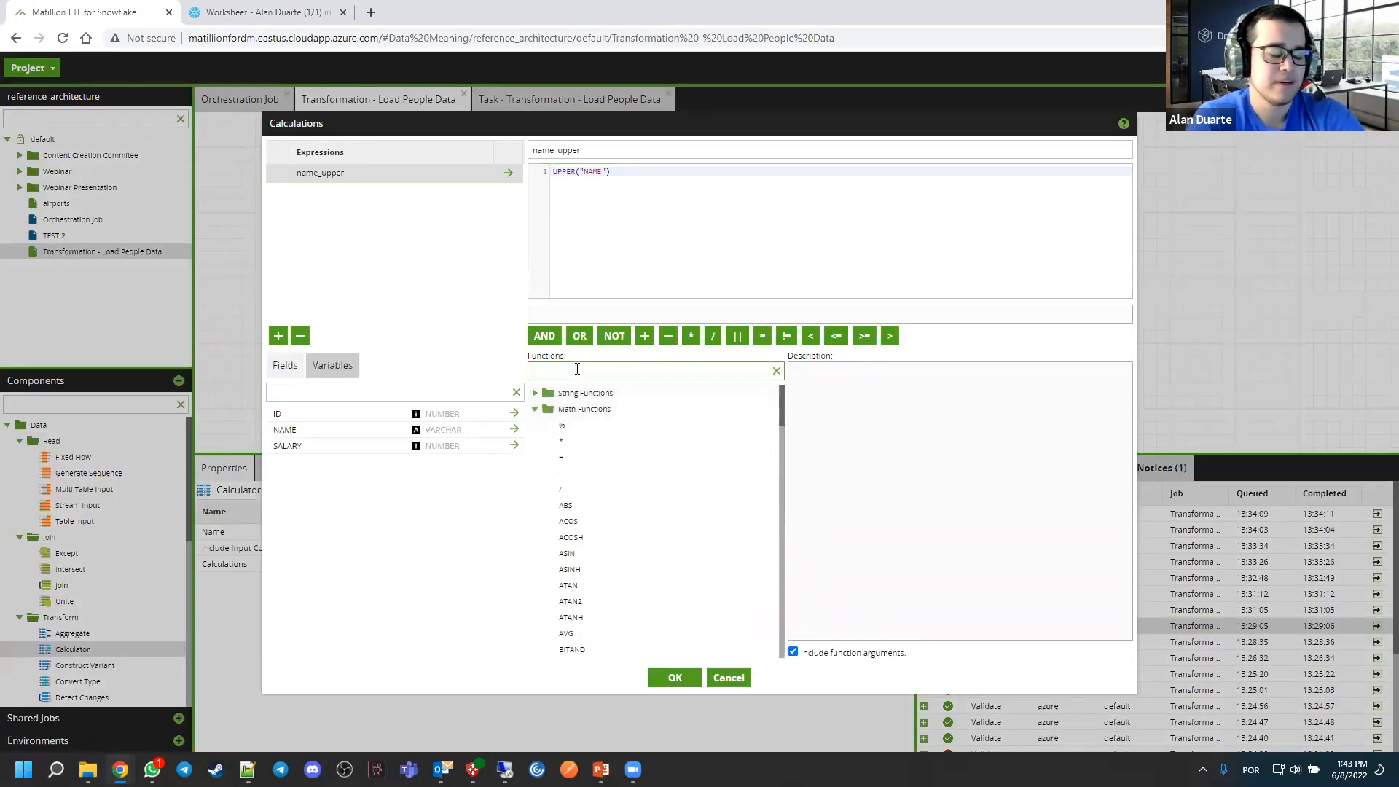
{"action": "type", "text": "upper"}
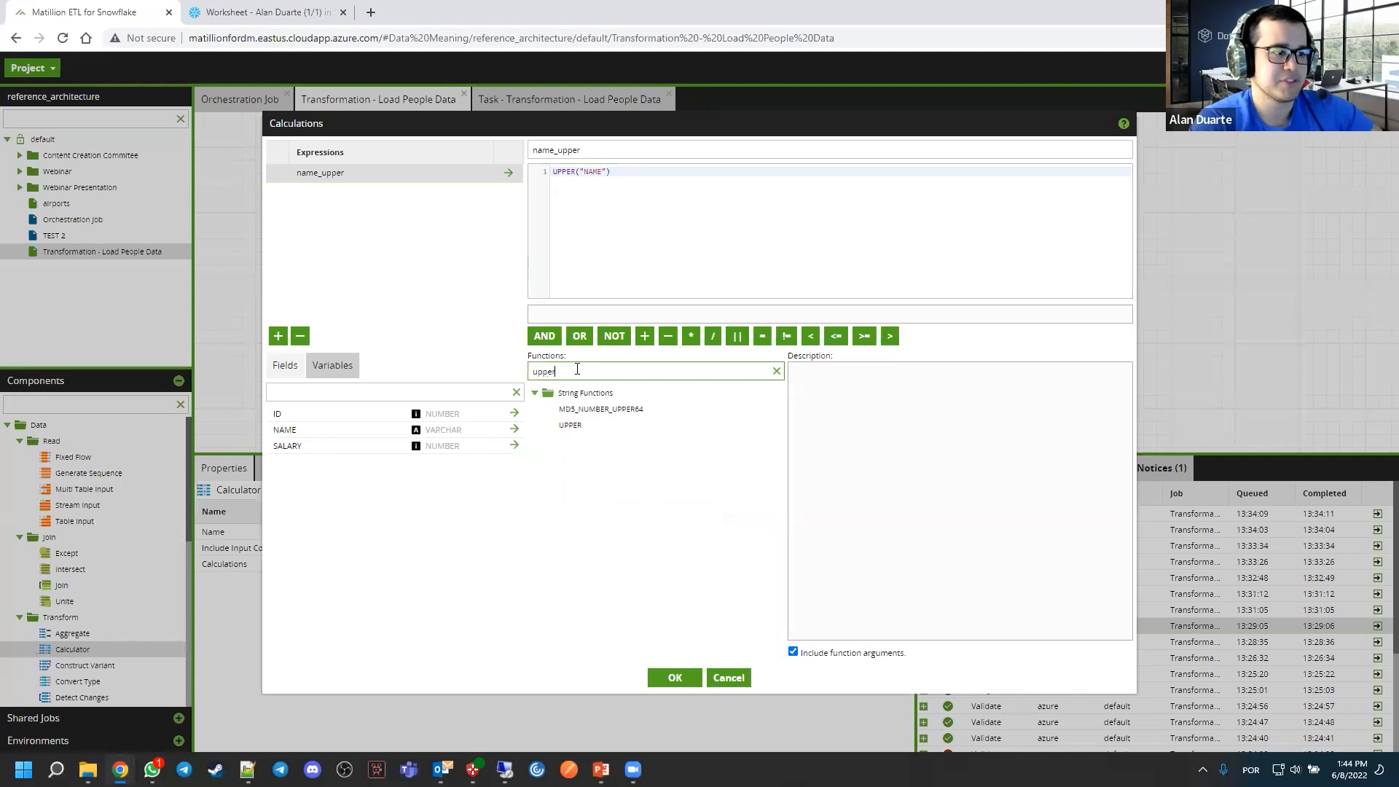
{"action": "left_click", "coordinate": [606, 427]}
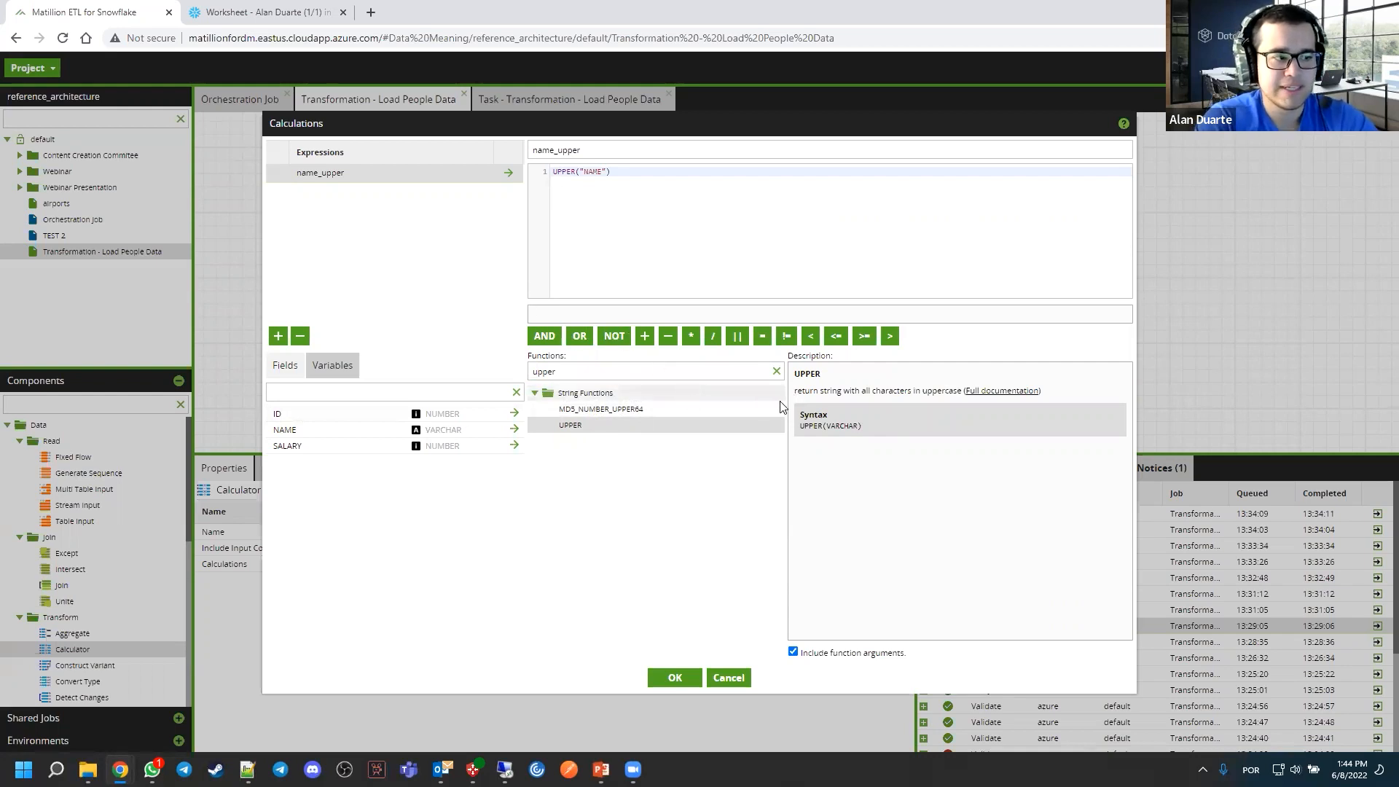
Read the full Snowflake documentation of the UPPER function and place its browser tab after the Worksheet tab
{"action": "left_click", "coordinate": [1001, 397]}
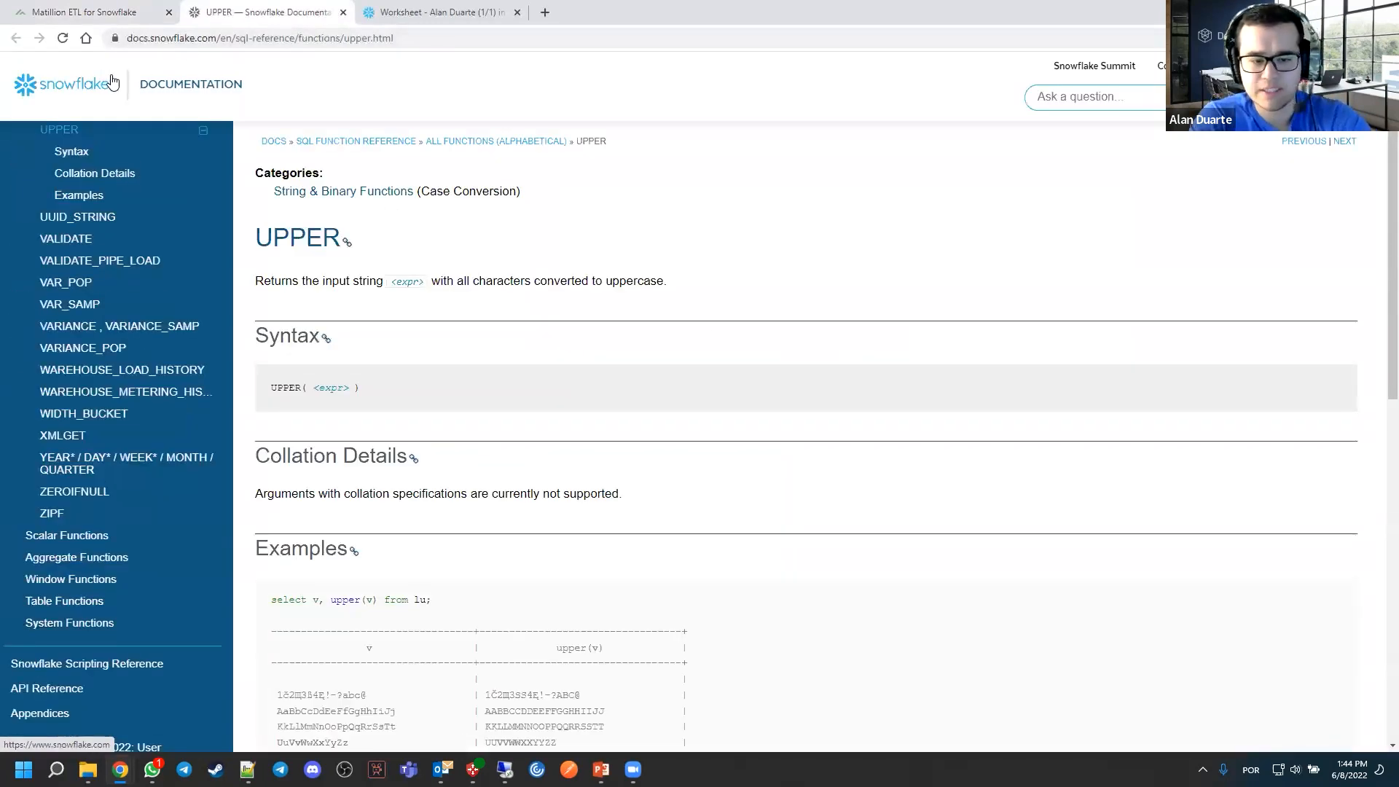
{"action": "scroll", "coordinate": [350, 280], "scroll_direction": "down", "scroll_amount": 15}
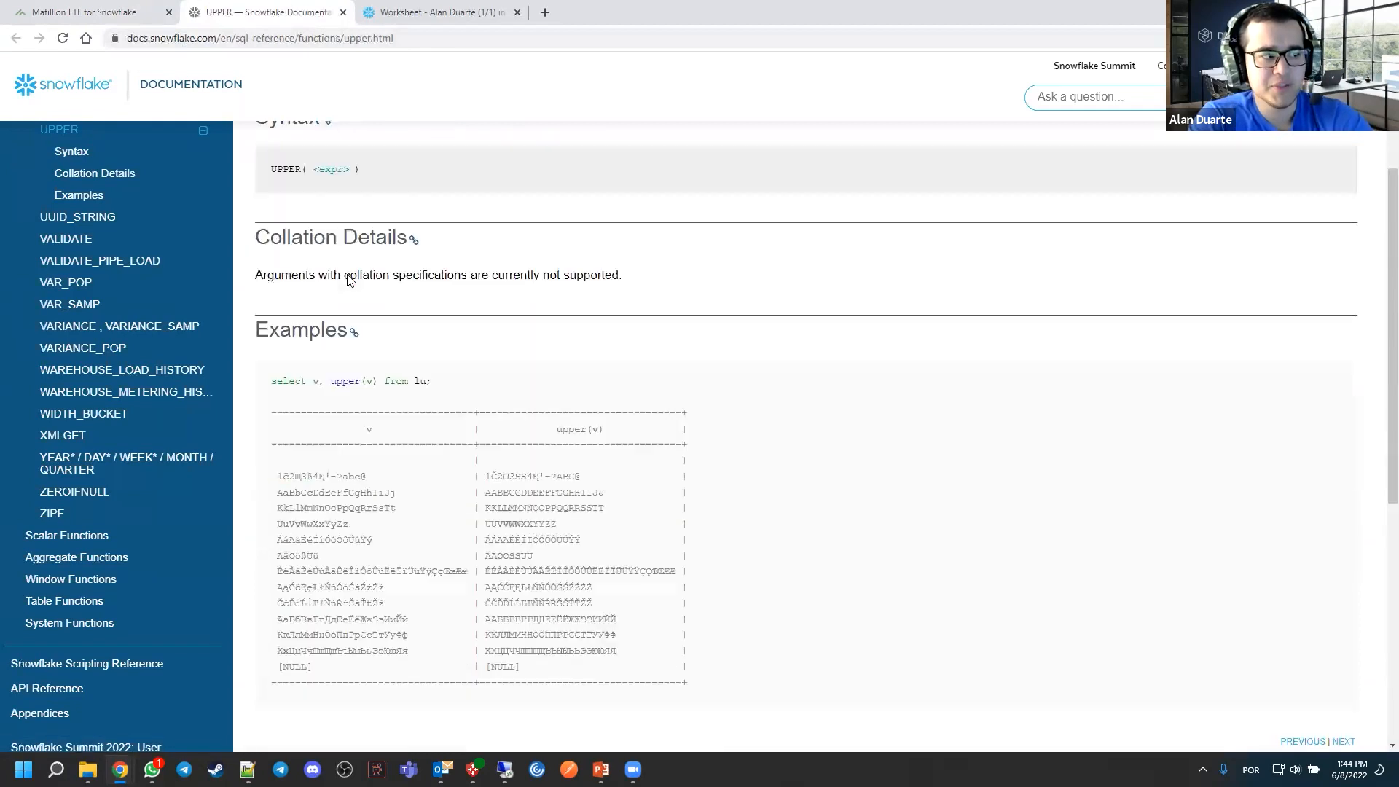
{"action": "scroll", "coordinate": [348, 281], "scroll_direction": "up", "scroll_amount": 15}
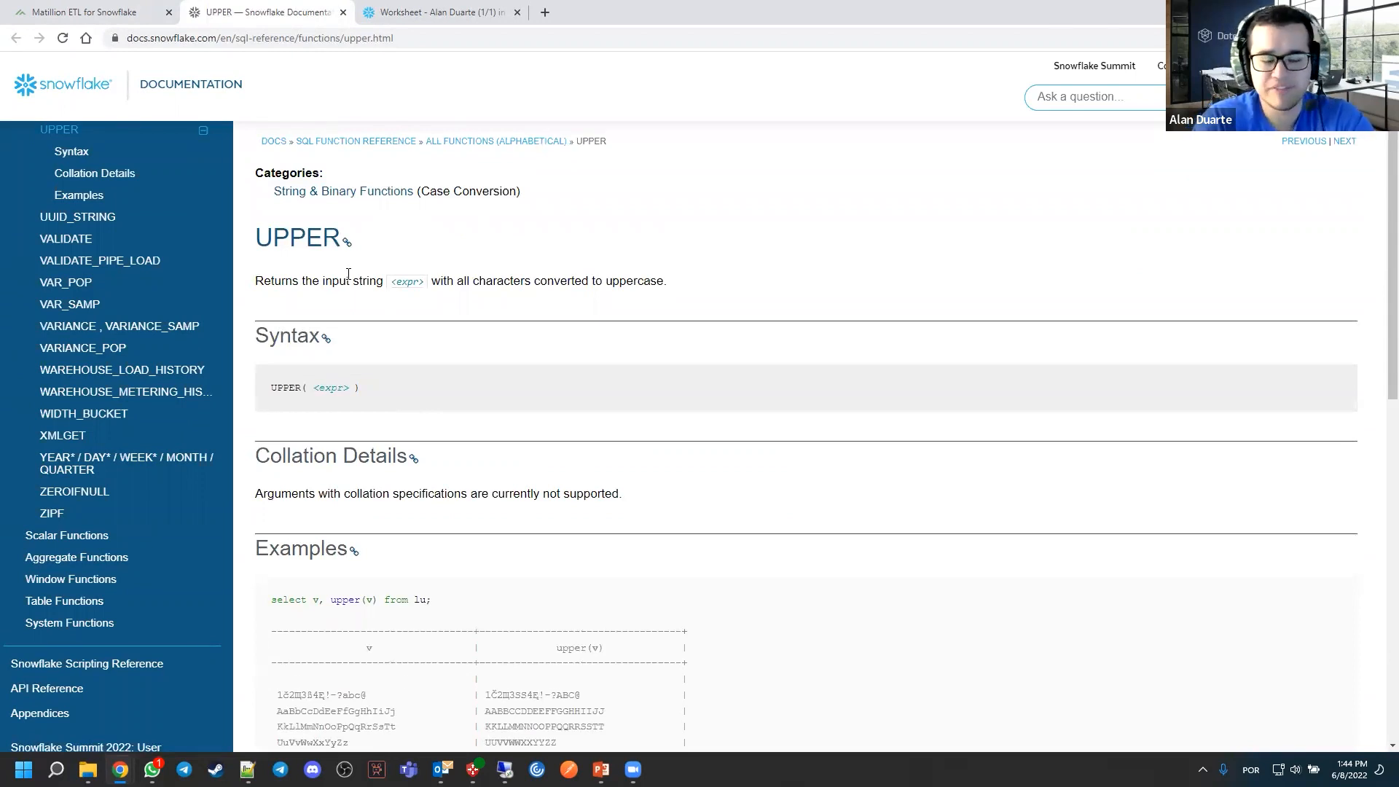
{"action": "left_click_drag", "start_coordinate": [311, 13], "coordinate": [484, 13]}
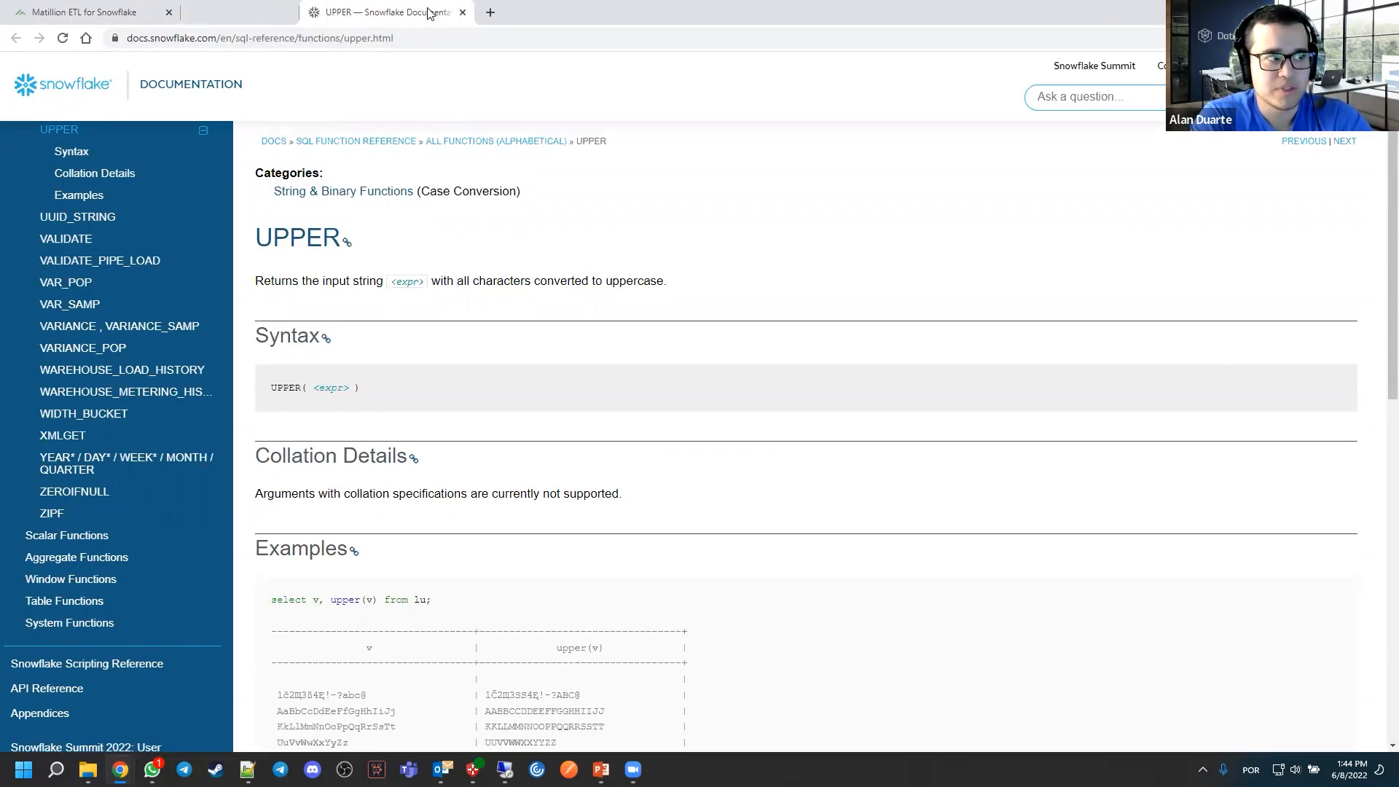
Return to Matillion, close the Calculations editor without saving, and go back to the Orchestration Job canvas
{"action": "left_click", "coordinate": [102, 13]}
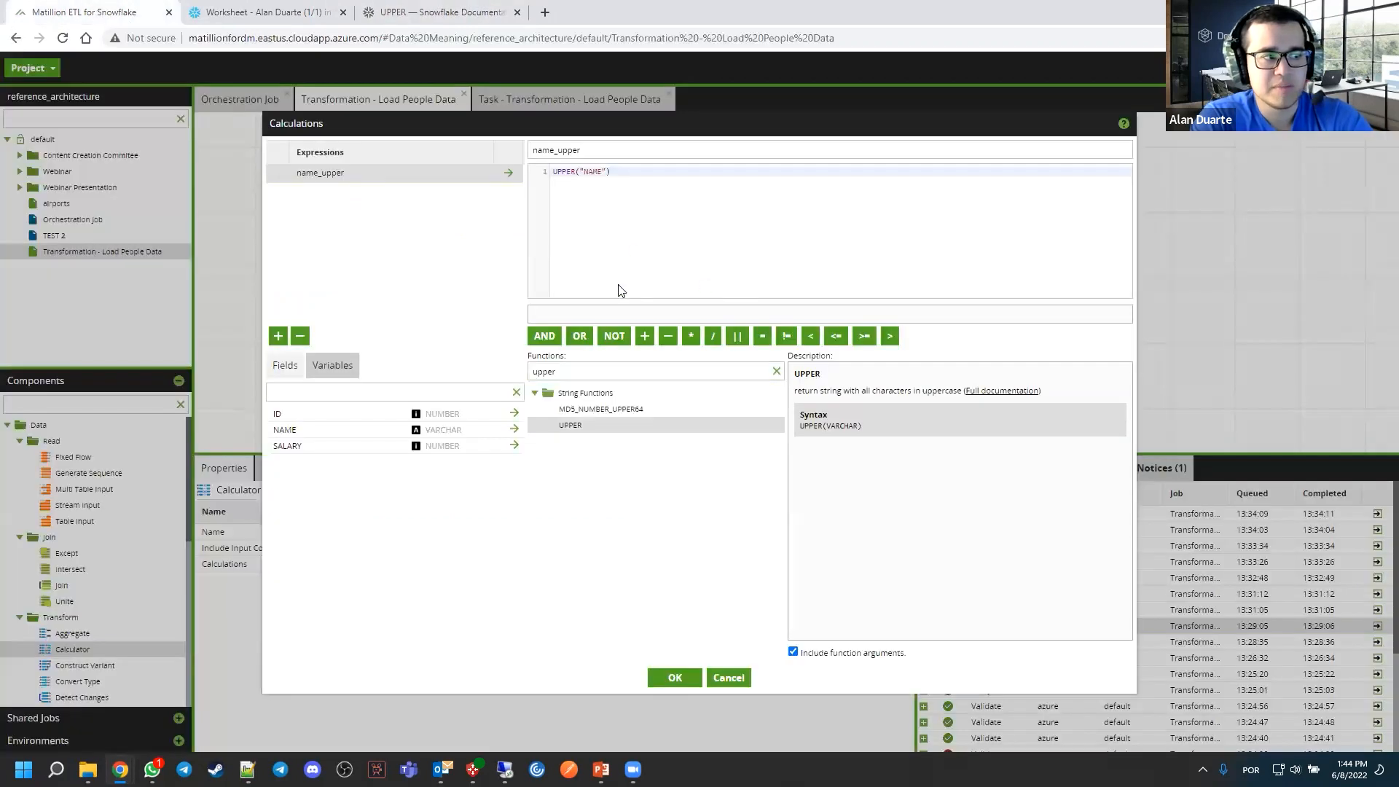
{"action": "double_click", "coordinate": [581, 367]}
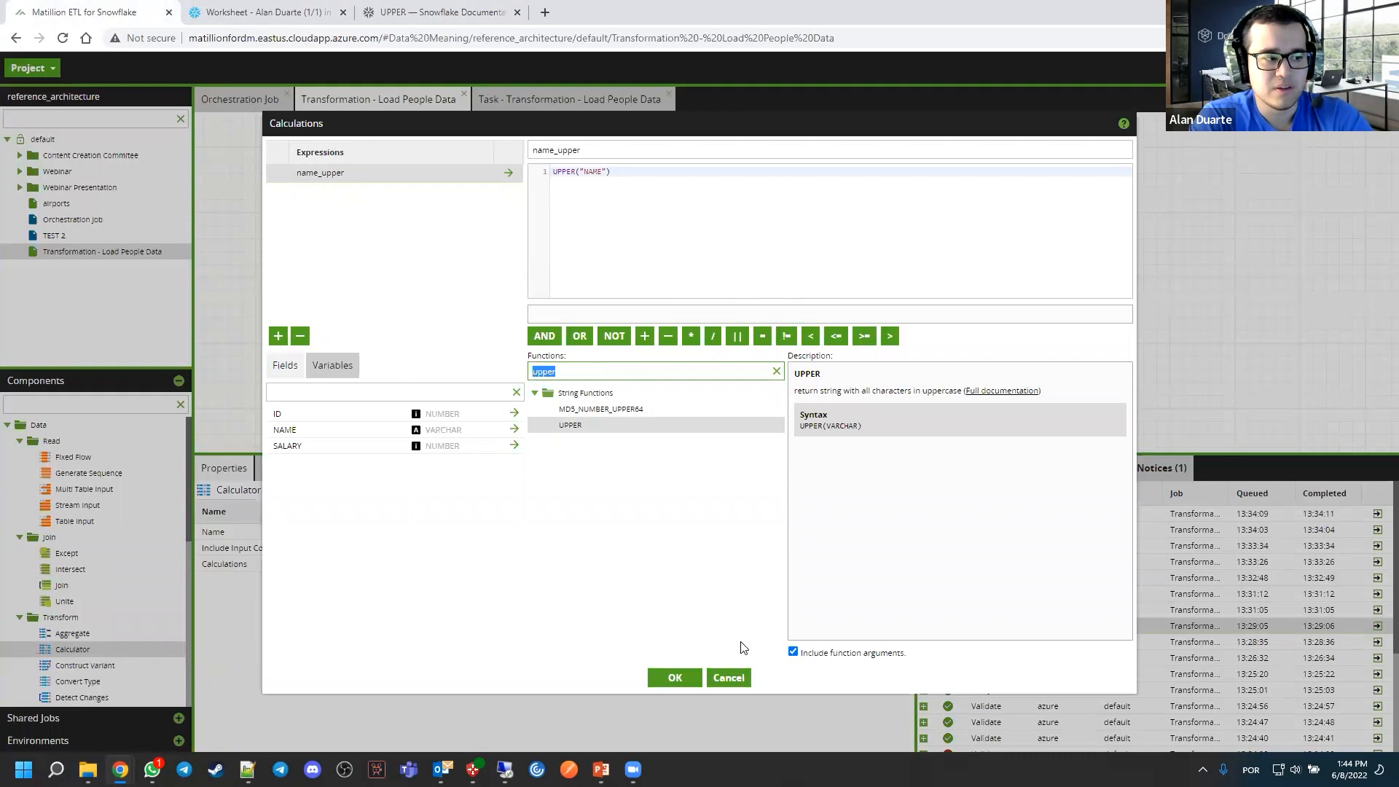
{"action": "left_click", "coordinate": [725, 679]}
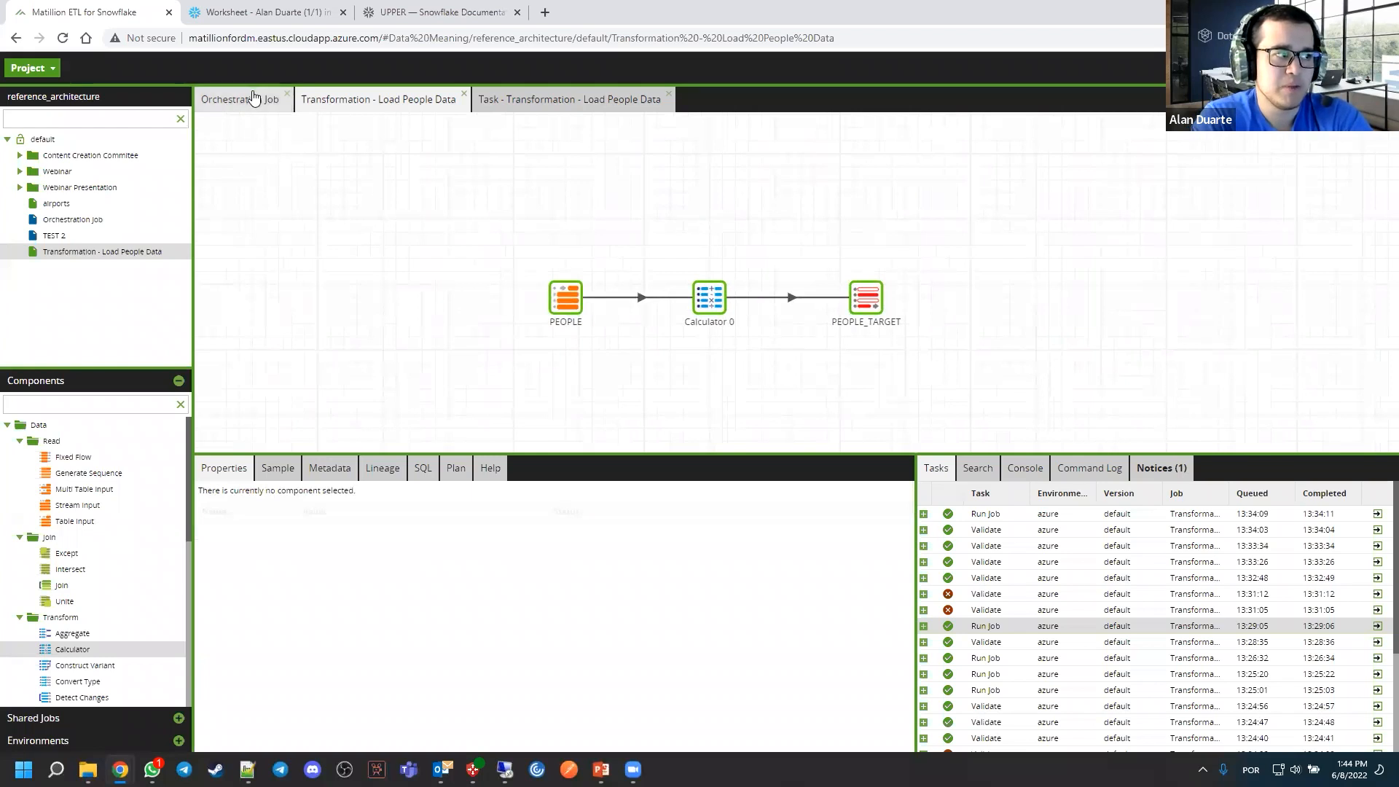
{"action": "left_click", "coordinate": [255, 100]}
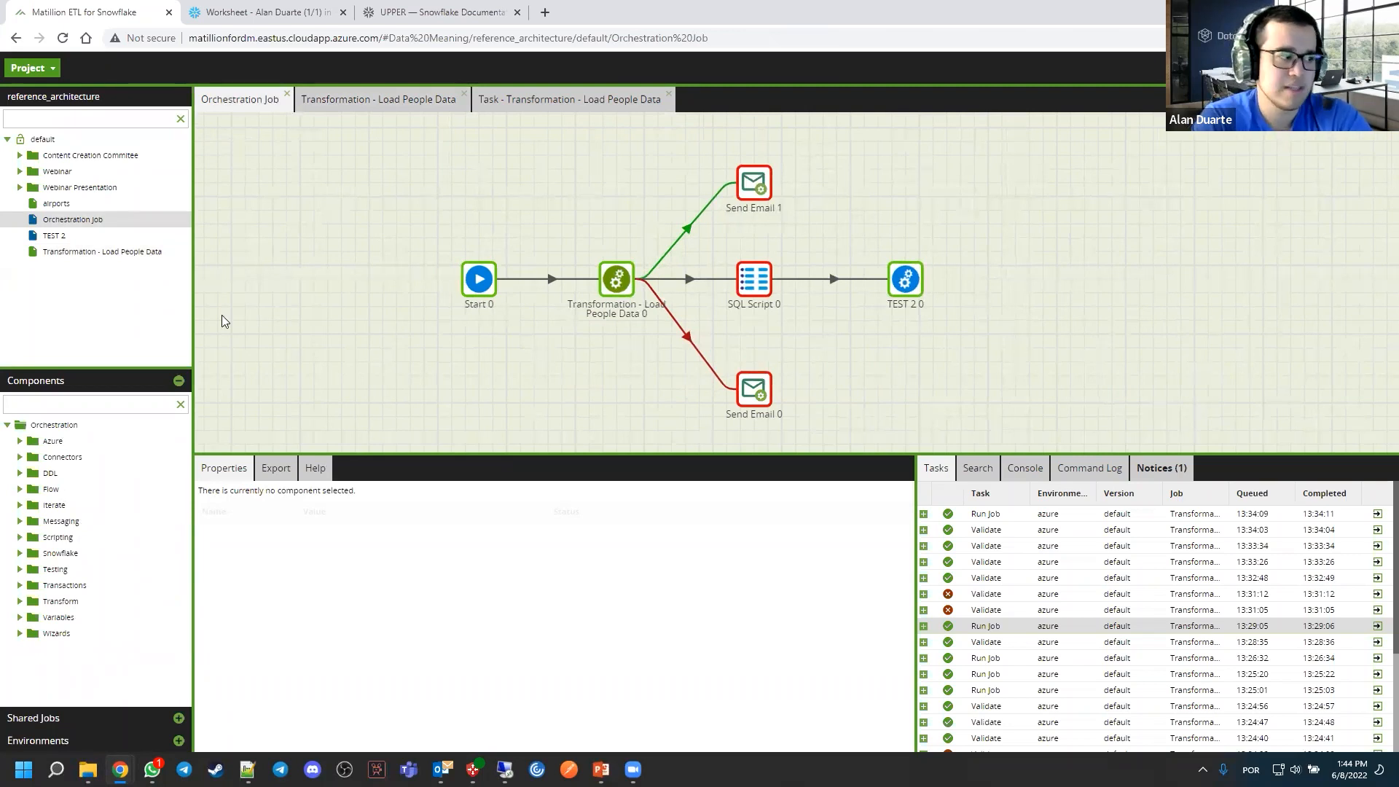
Add an API Query component from the Load connectors to the Orchestration Job canvas, below Start 0
{"action": "left_click", "coordinate": [72, 405]}
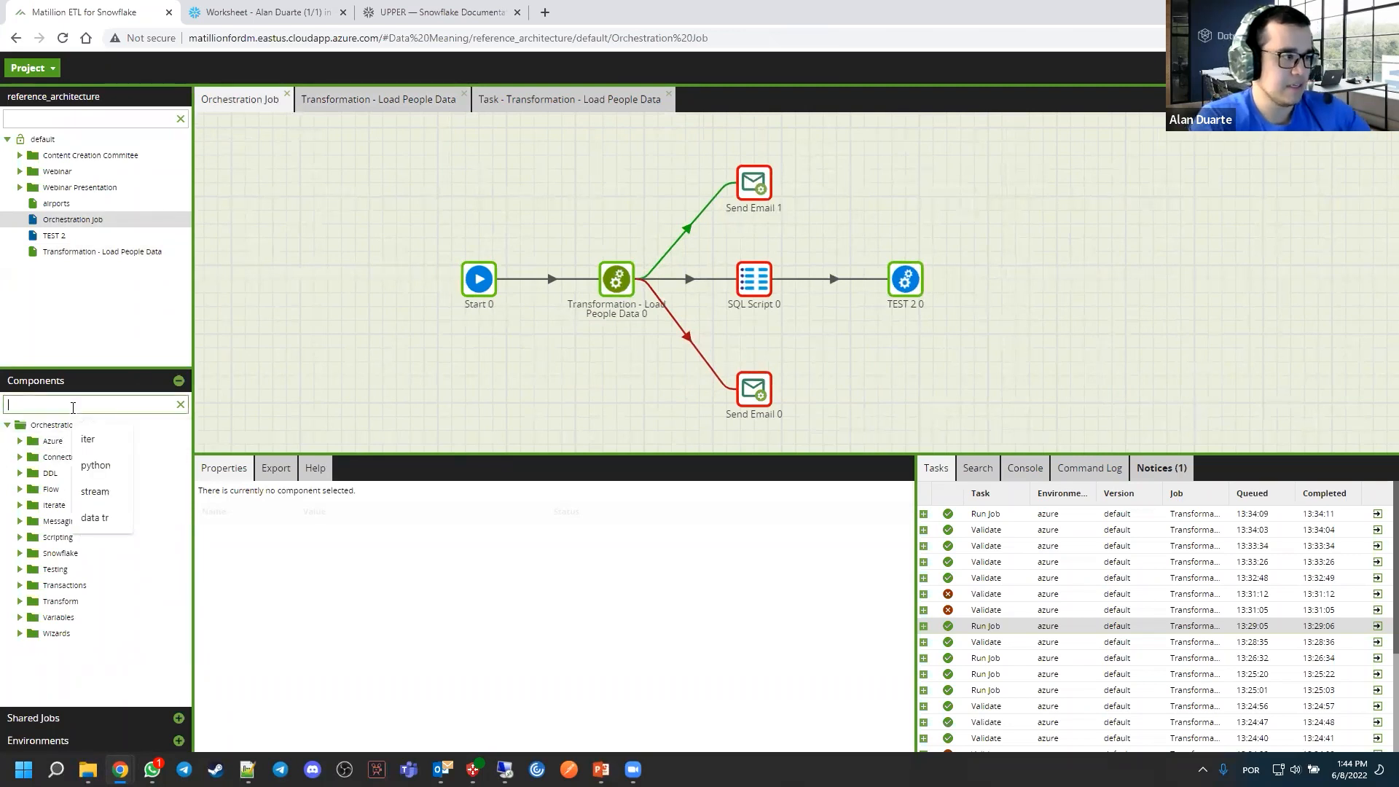
{"action": "left_click", "coordinate": [20, 457]}
{"action": "left_click", "coordinate": [32, 473]}
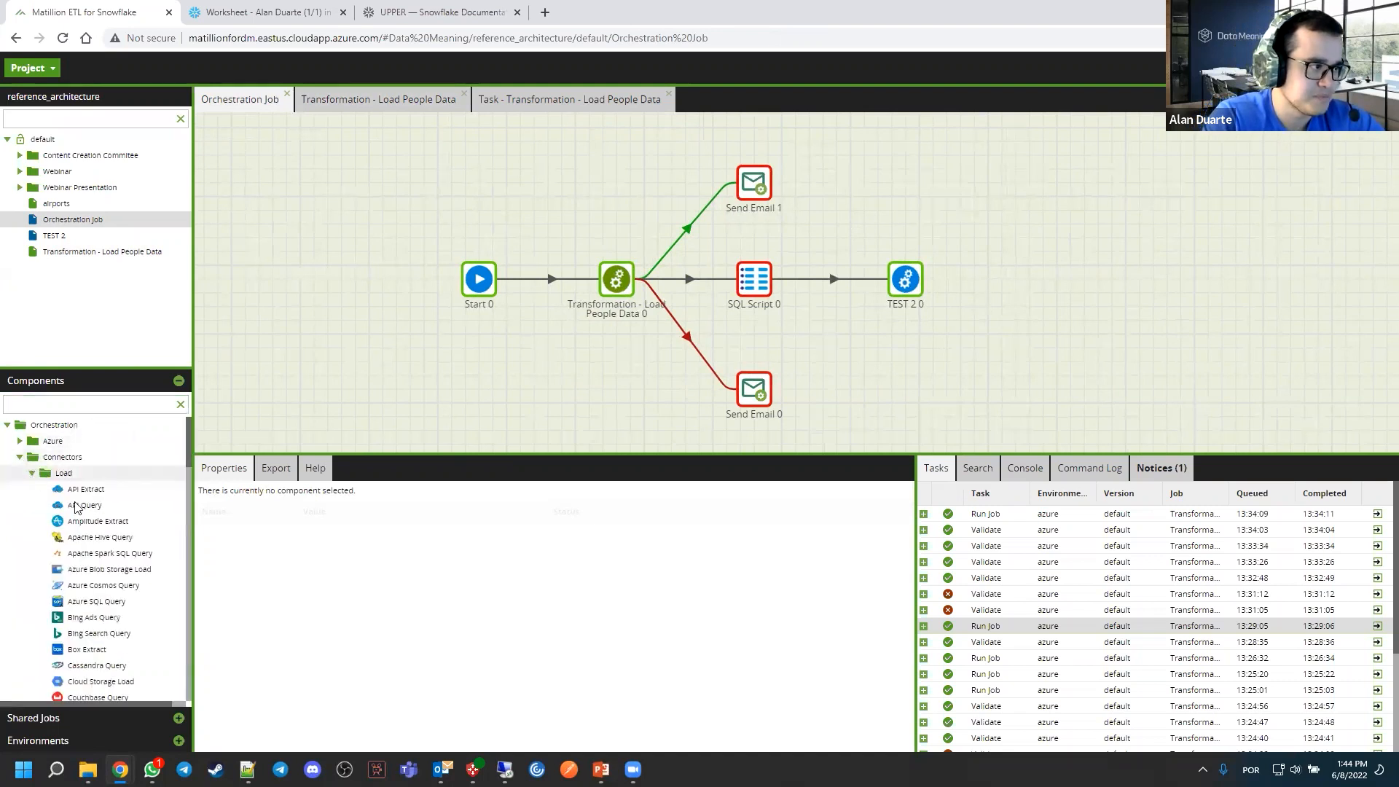
{"action": "left_click_drag", "start_coordinate": [88, 501], "coordinate": [381, 373]}
Examine API Query 0's properties and check the available Stage setting
{"action": "scroll", "coordinate": [428, 581], "scroll_direction": "down", "scroll_amount": 3}
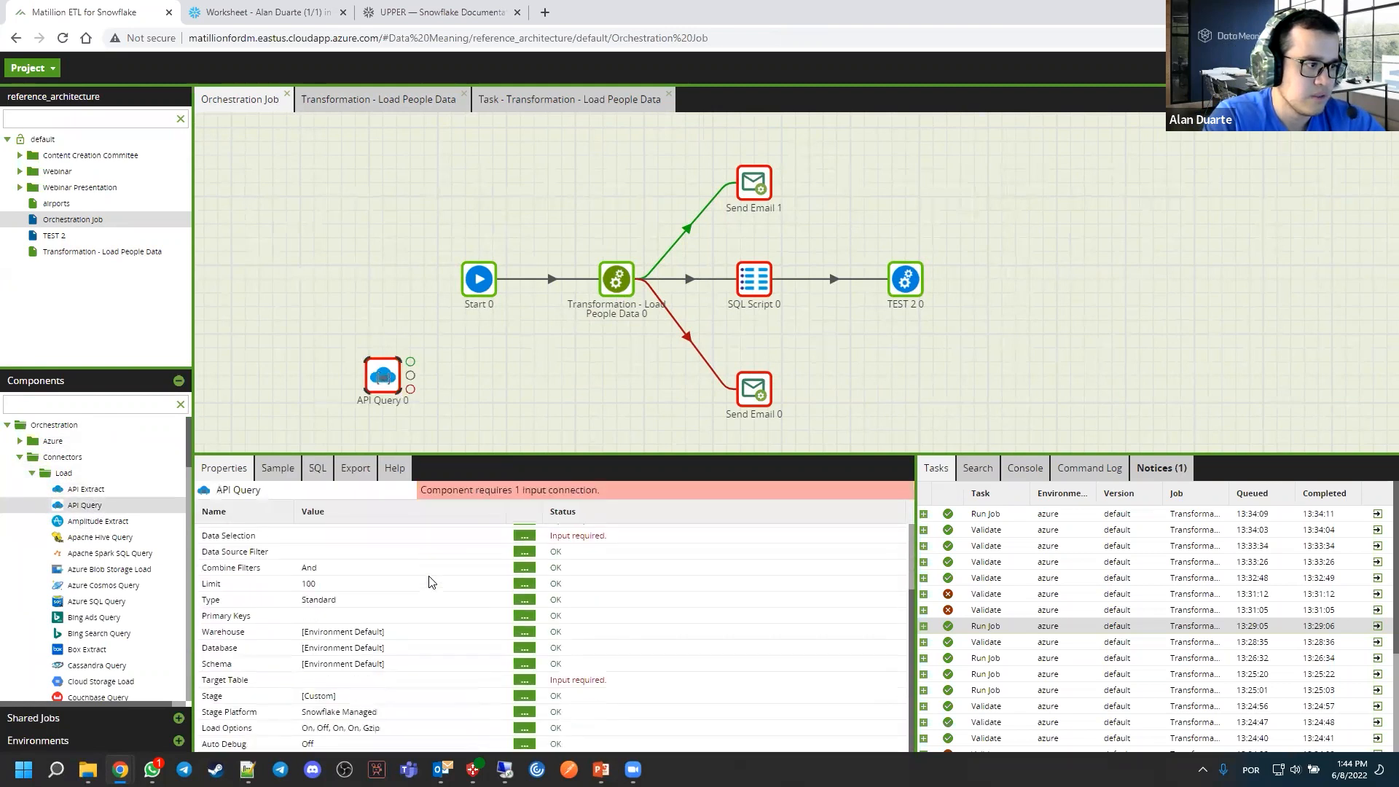
{"action": "scroll", "coordinate": [429, 581], "scroll_direction": "up", "scroll_amount": 3}
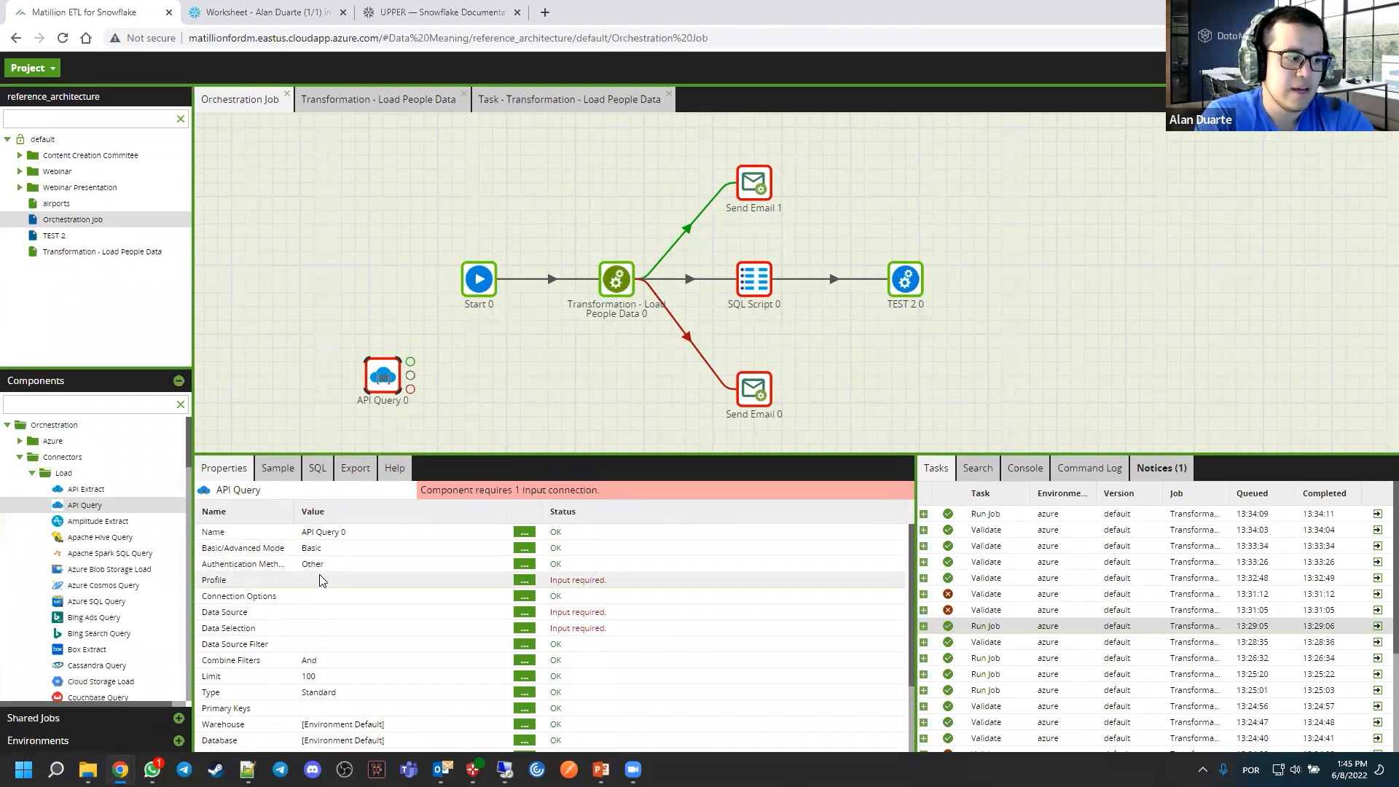
{"action": "scroll", "coordinate": [324, 590], "scroll_direction": "down", "scroll_amount": 3}
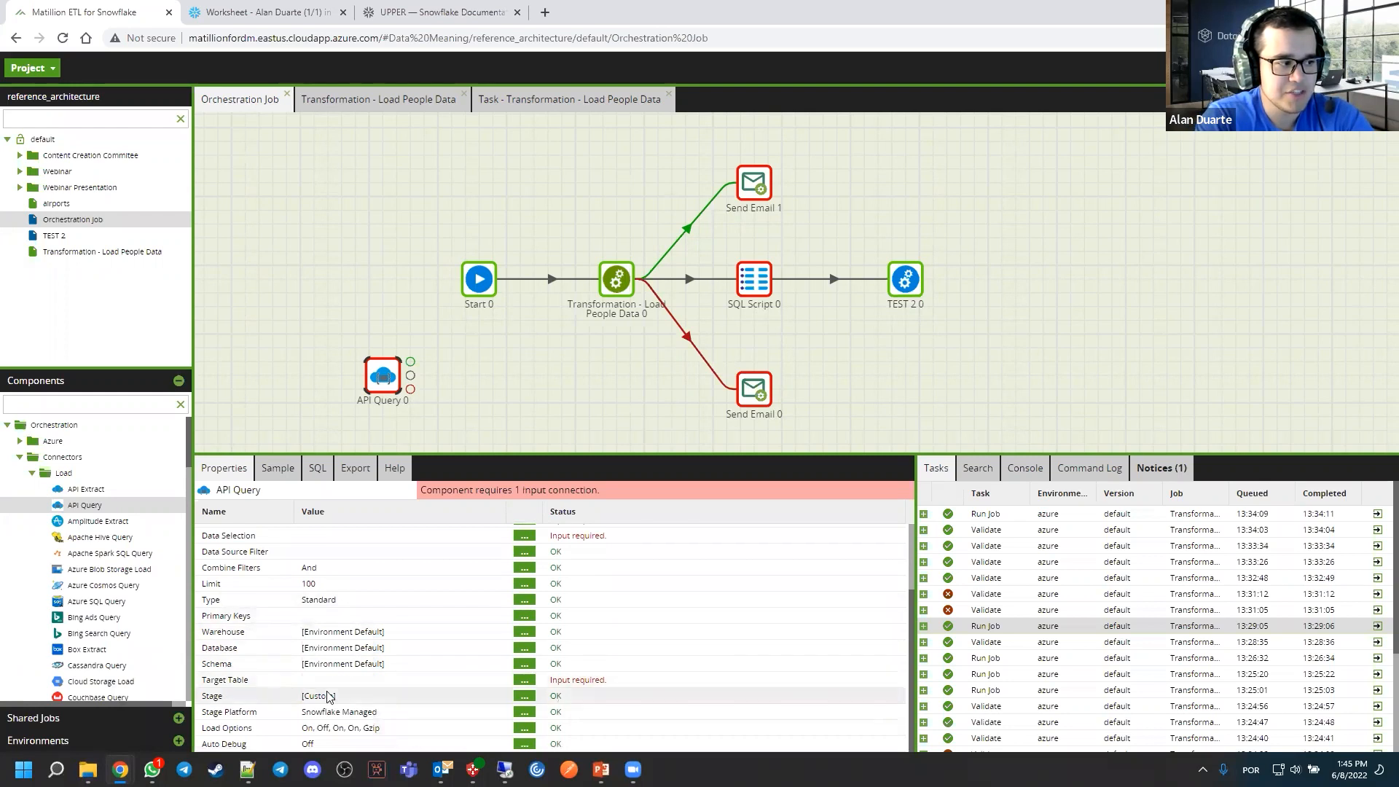
{"action": "left_click", "coordinate": [524, 696]}
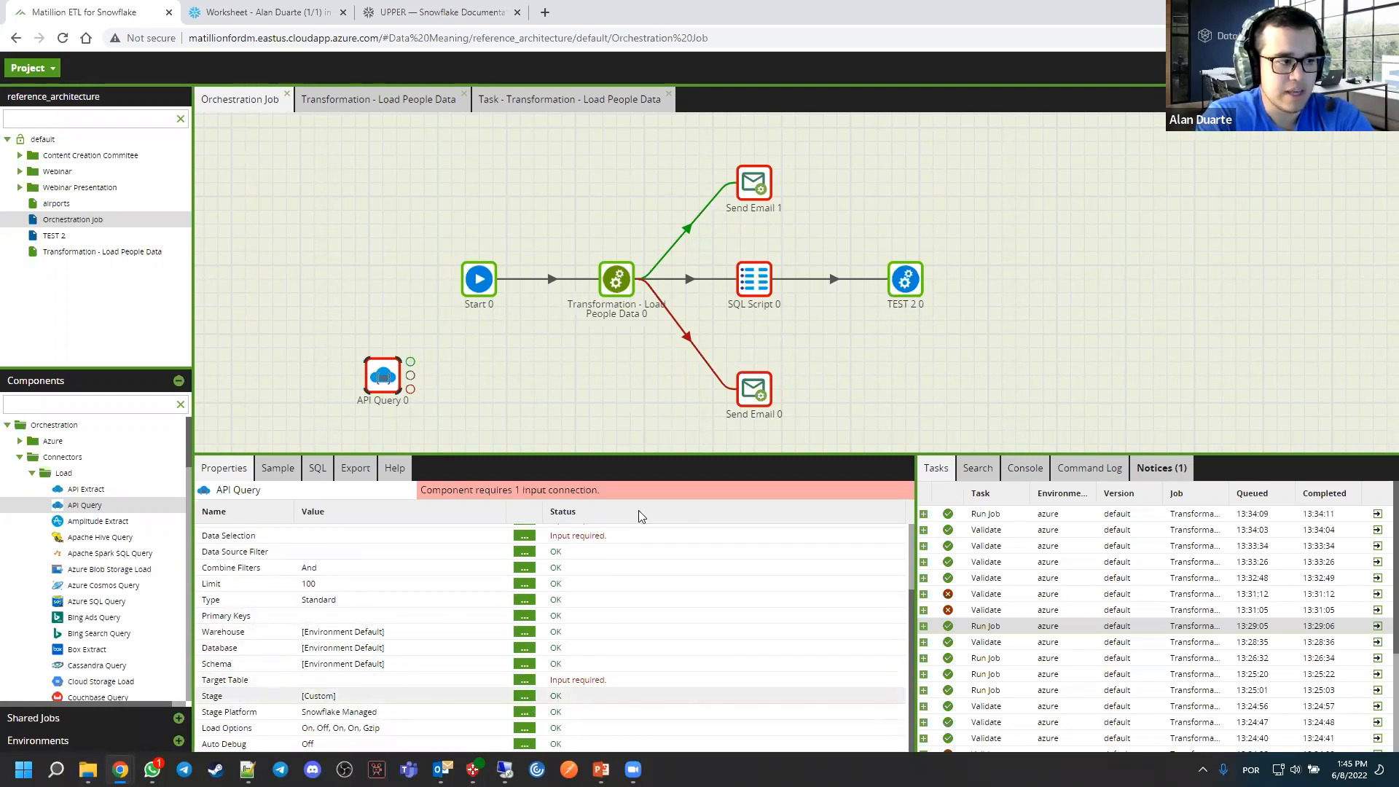
{"action": "left_click", "coordinate": [689, 387]}
{"action": "left_click", "coordinate": [733, 446]}
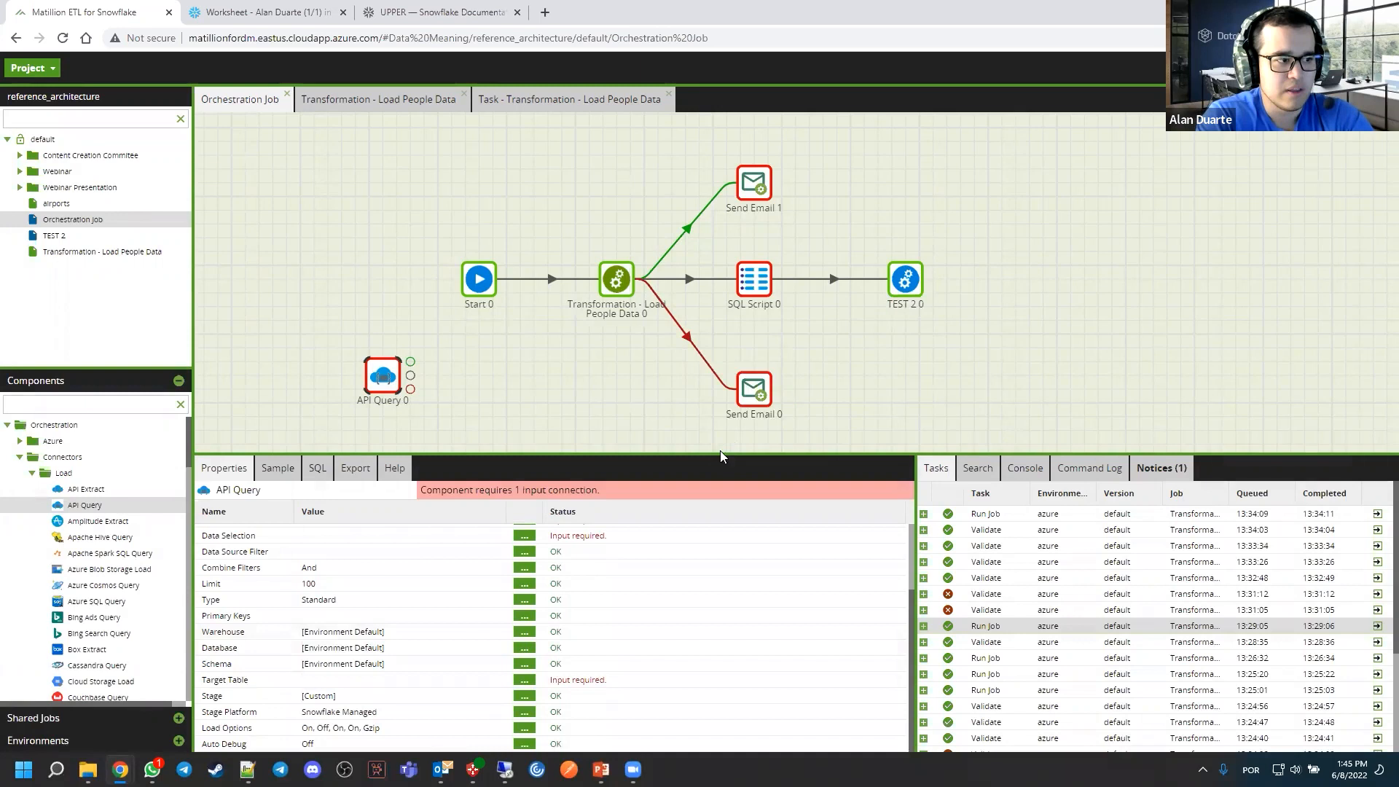
Review API Query 0's Stage Platform options, keeping Snowflake Managed
{"action": "left_click", "coordinate": [524, 712]}
{"action": "left_click", "coordinate": [682, 394]}
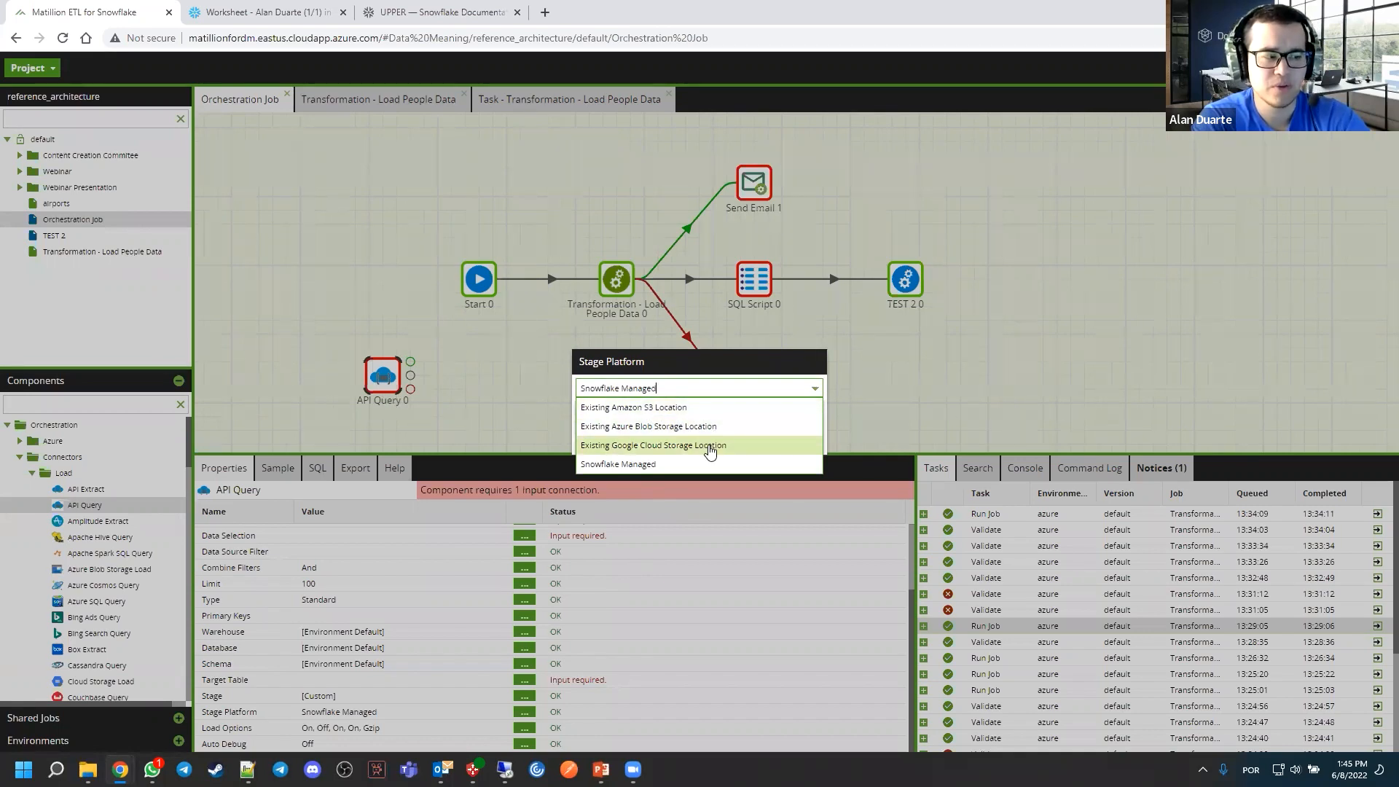
{"action": "left_click", "coordinate": [665, 475]}
{"action": "left_click", "coordinate": [665, 444]}
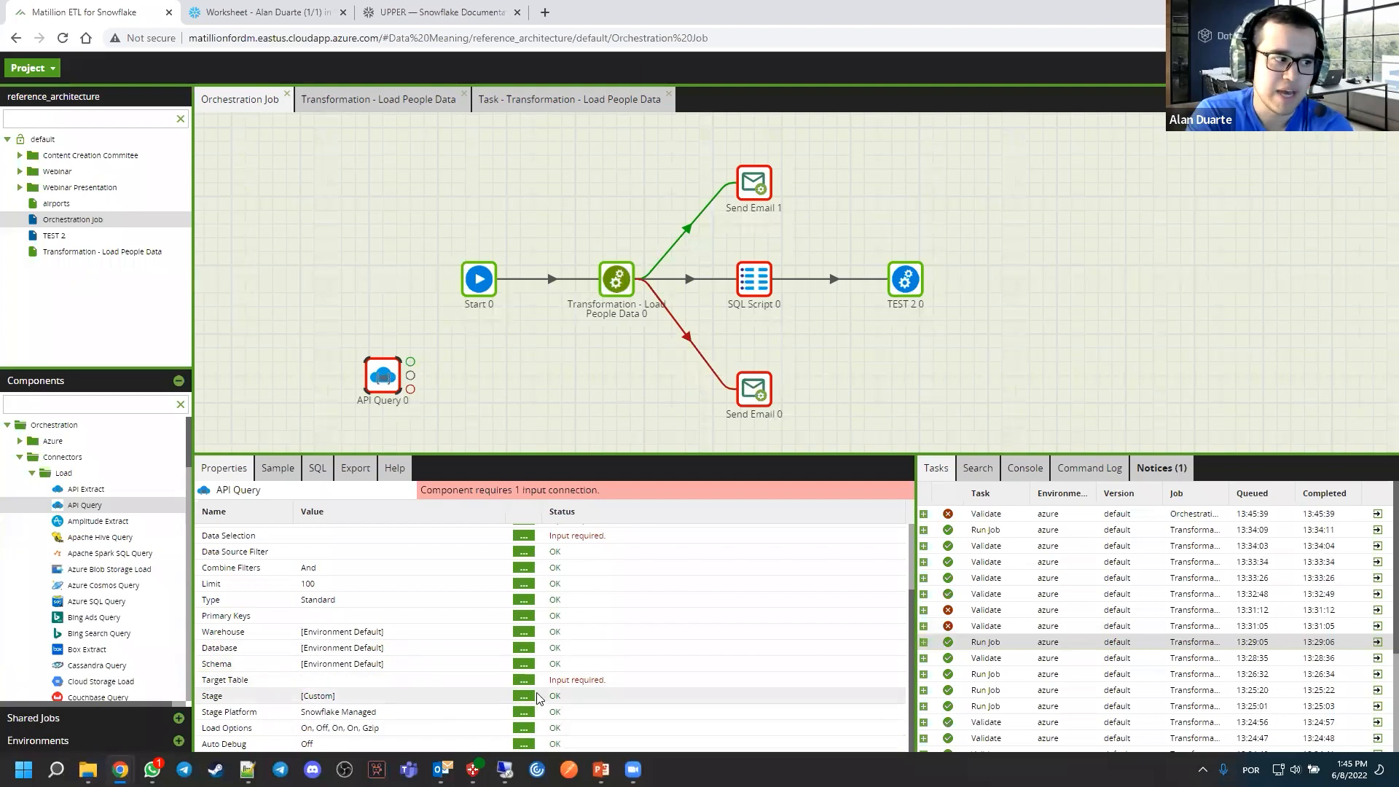
{"action": "left_click", "coordinate": [524, 712]}
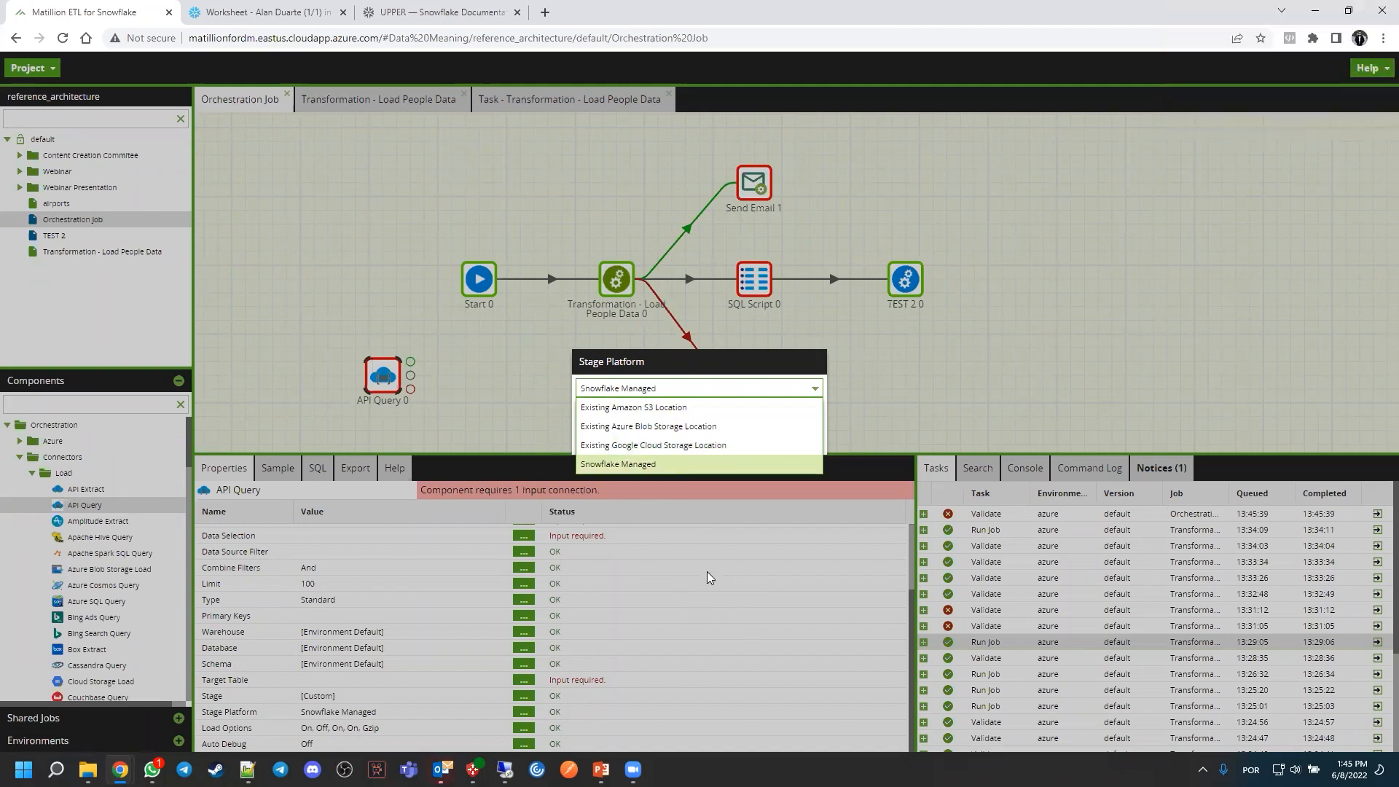
{"action": "left_click", "coordinate": [732, 462]}
{"action": "left_click", "coordinate": [728, 441]}
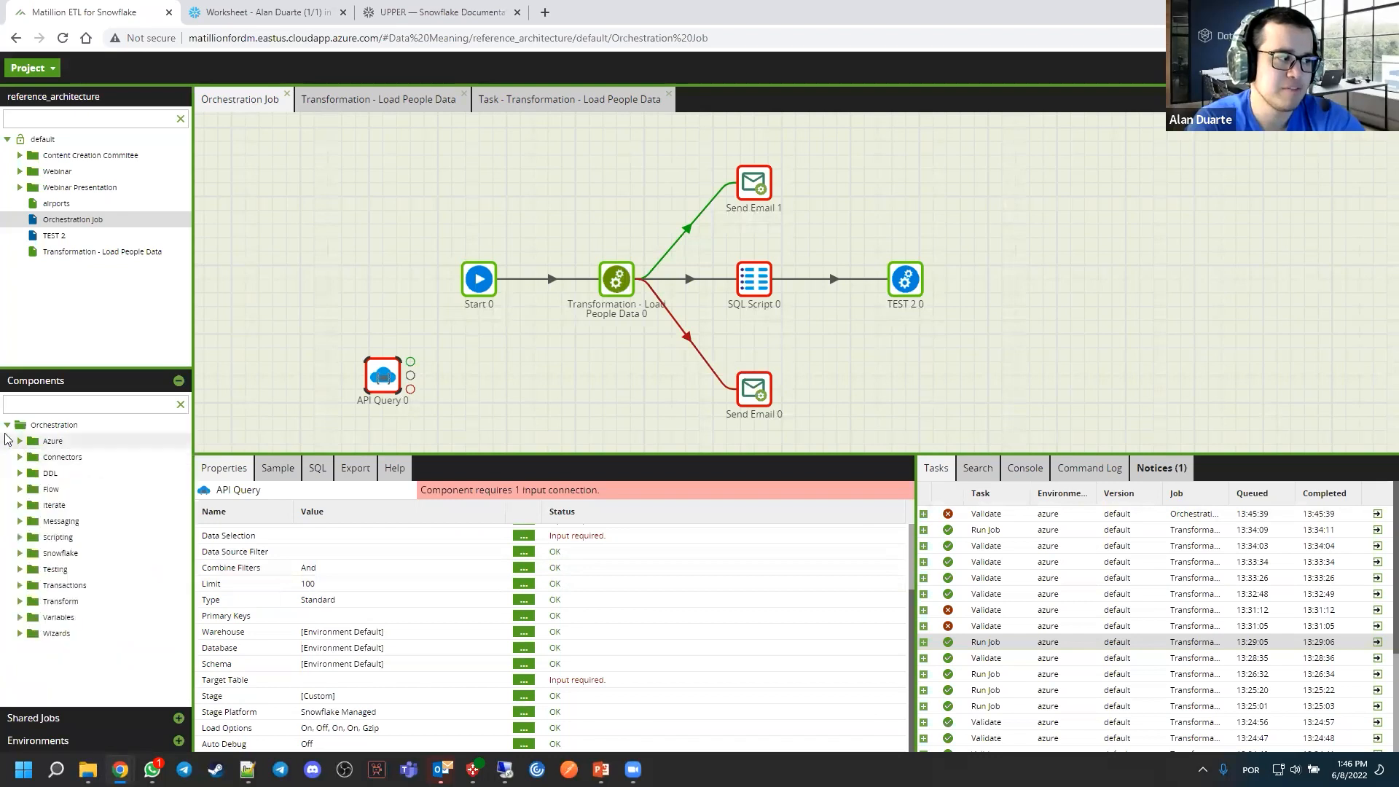
Find the scripting components, add a Bash Script linked to TEST 2 0's success output, and view its script
{"action": "left_click", "coordinate": [52, 402]}
{"action": "type", "text": "python"}
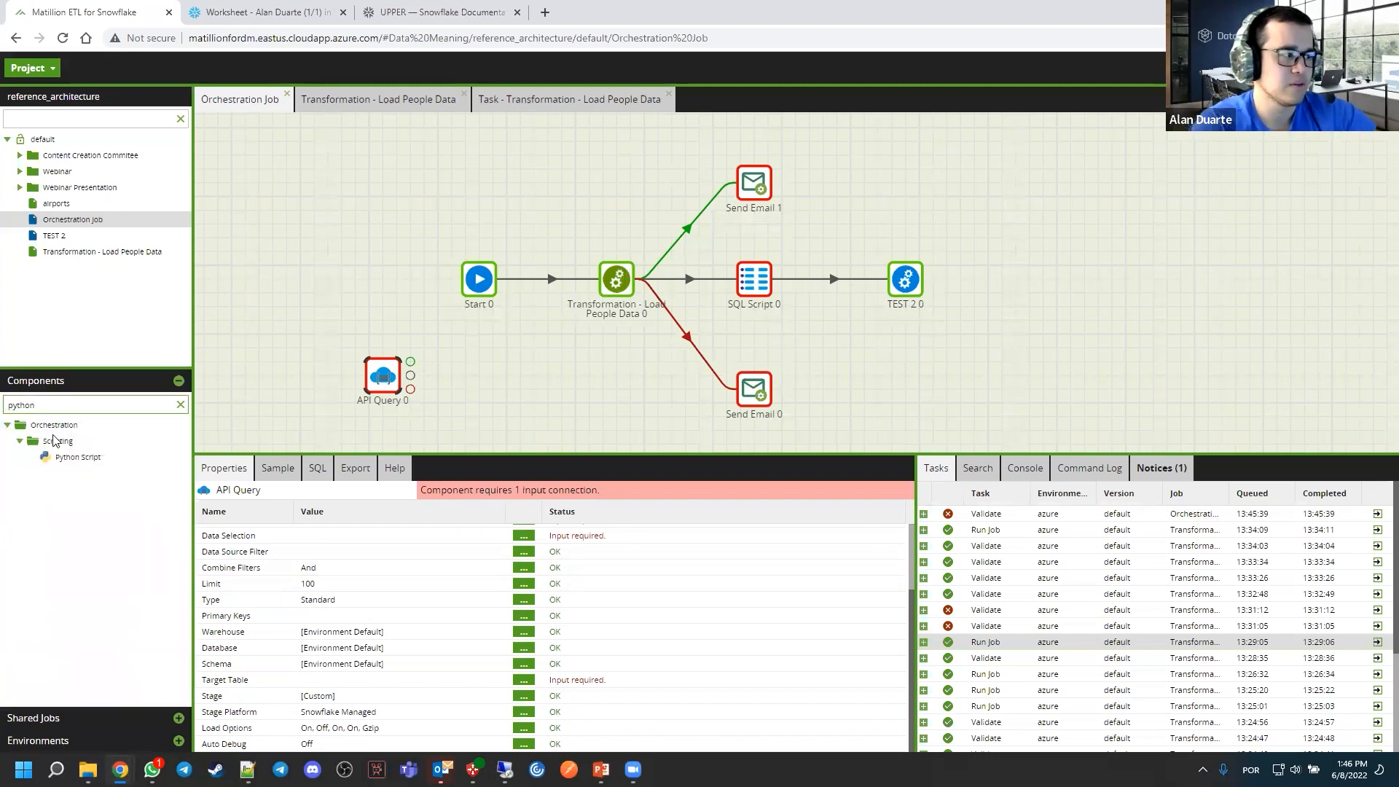
{"action": "left_click", "coordinate": [182, 405]}
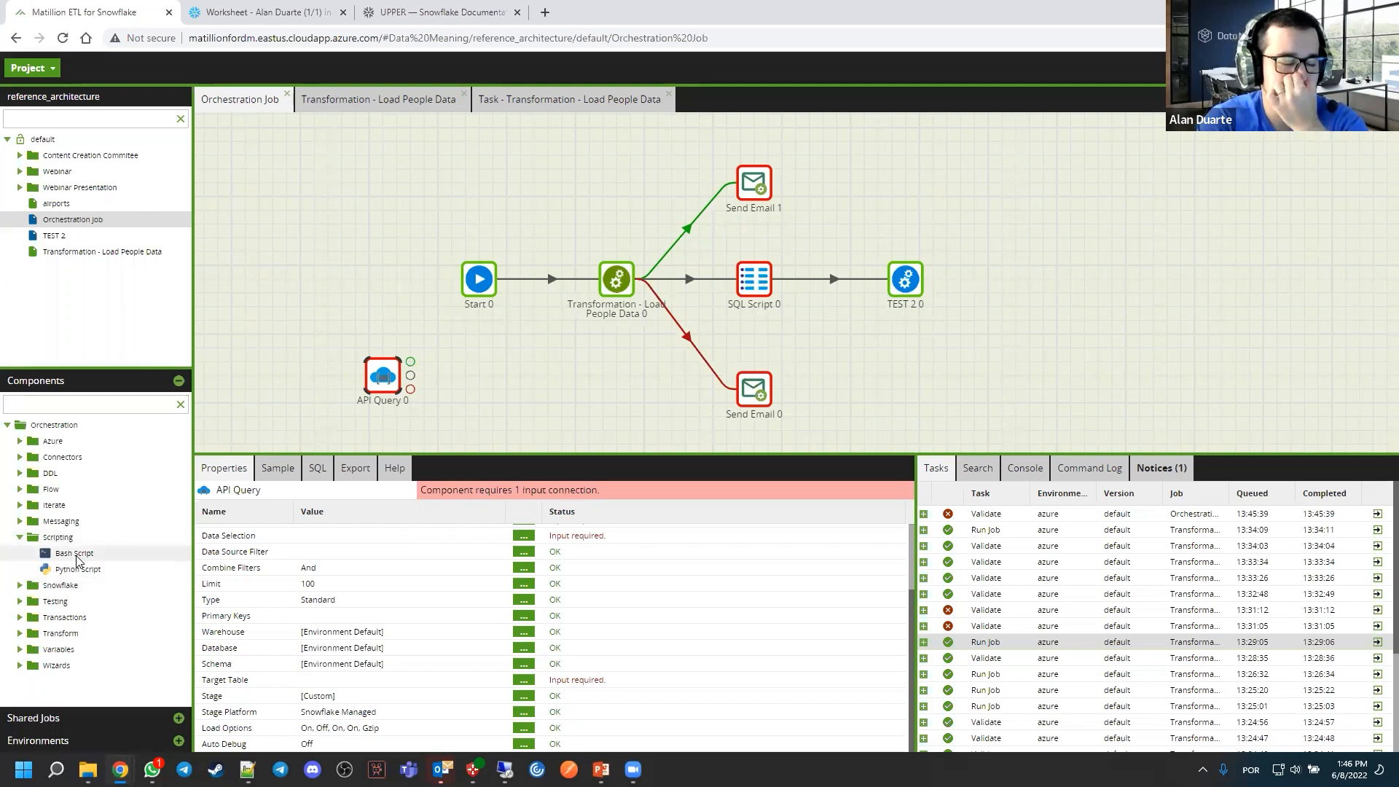
{"action": "left_click_drag", "start_coordinate": [76, 559], "coordinate": [1002, 284]}
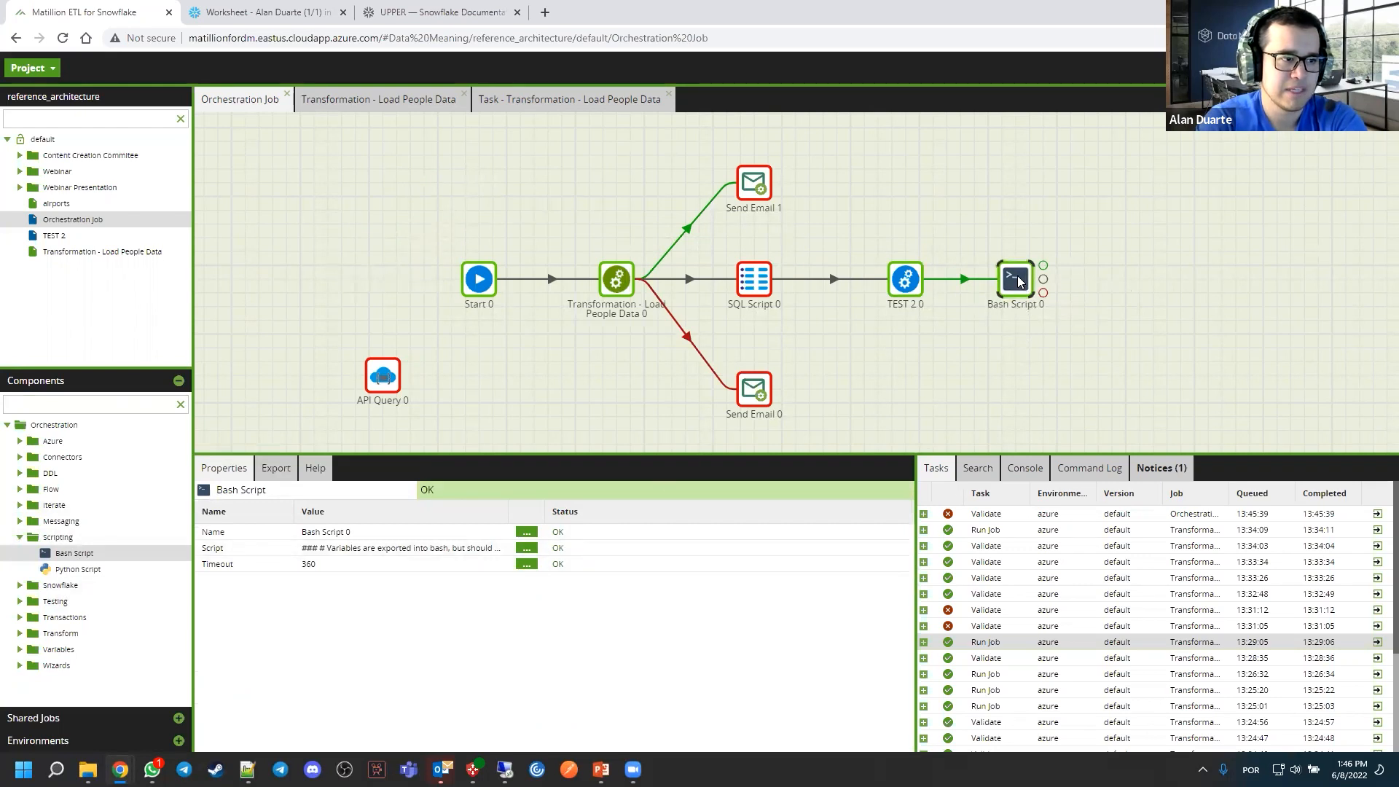
{"action": "double_click", "coordinate": [1020, 282]}
{"action": "left_click", "coordinate": [779, 679]}
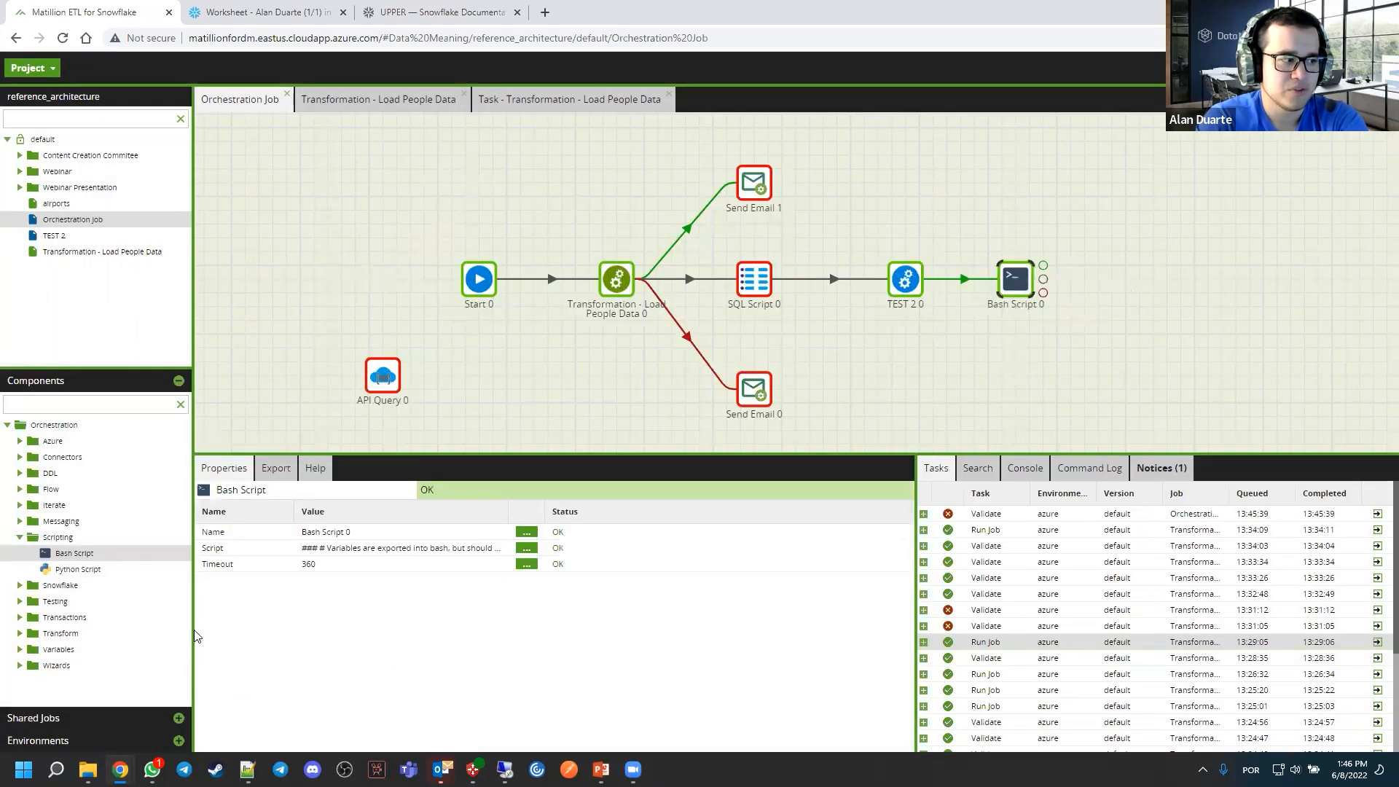
Add a Python Script component linked to Bash Script 0's success output and space out the script components
{"action": "left_click_drag", "start_coordinate": [78, 571], "coordinate": [1122, 281]}
{"action": "left_click", "coordinate": [1096, 269]}
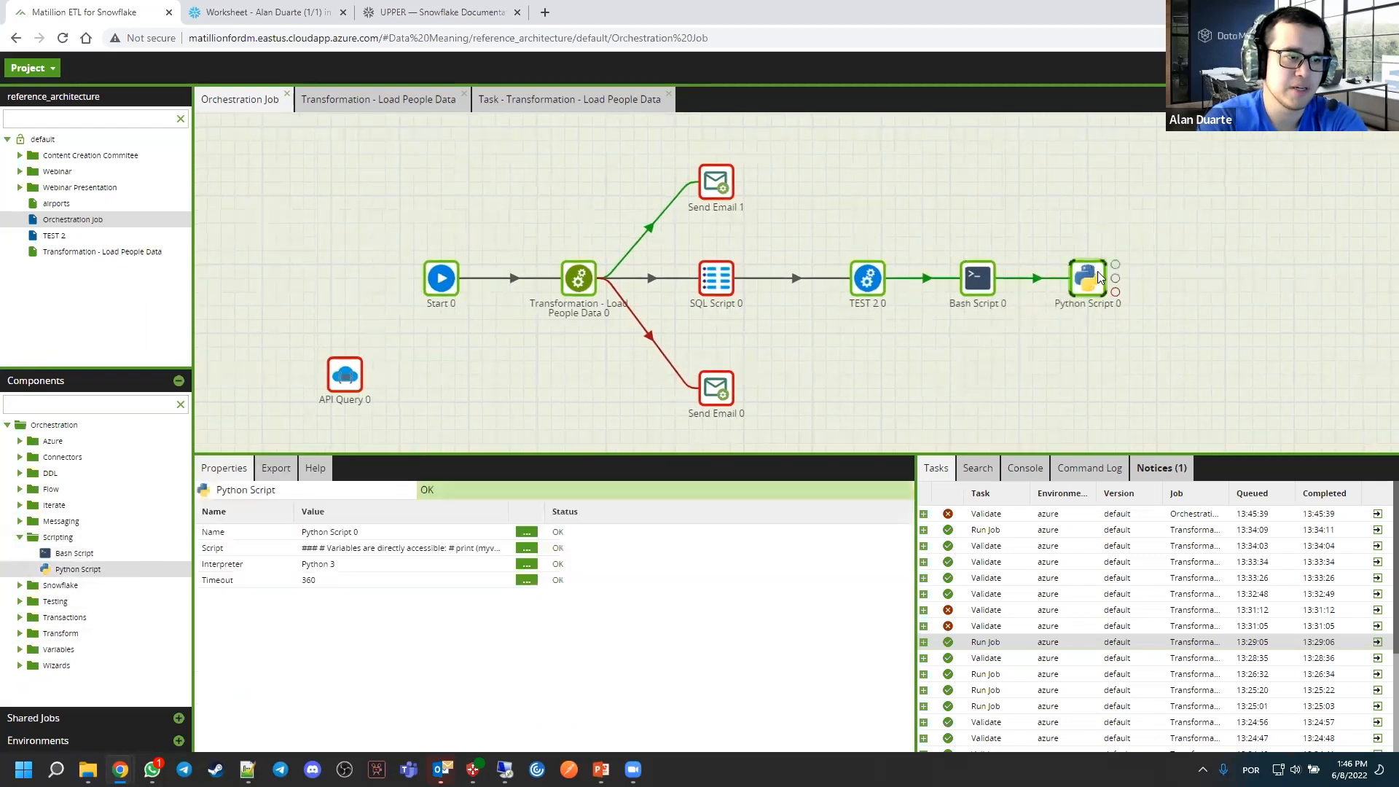
{"action": "left_click_drag", "start_coordinate": [977, 283], "coordinate": [991, 283]}
{"action": "left_click", "coordinate": [1133, 324]}
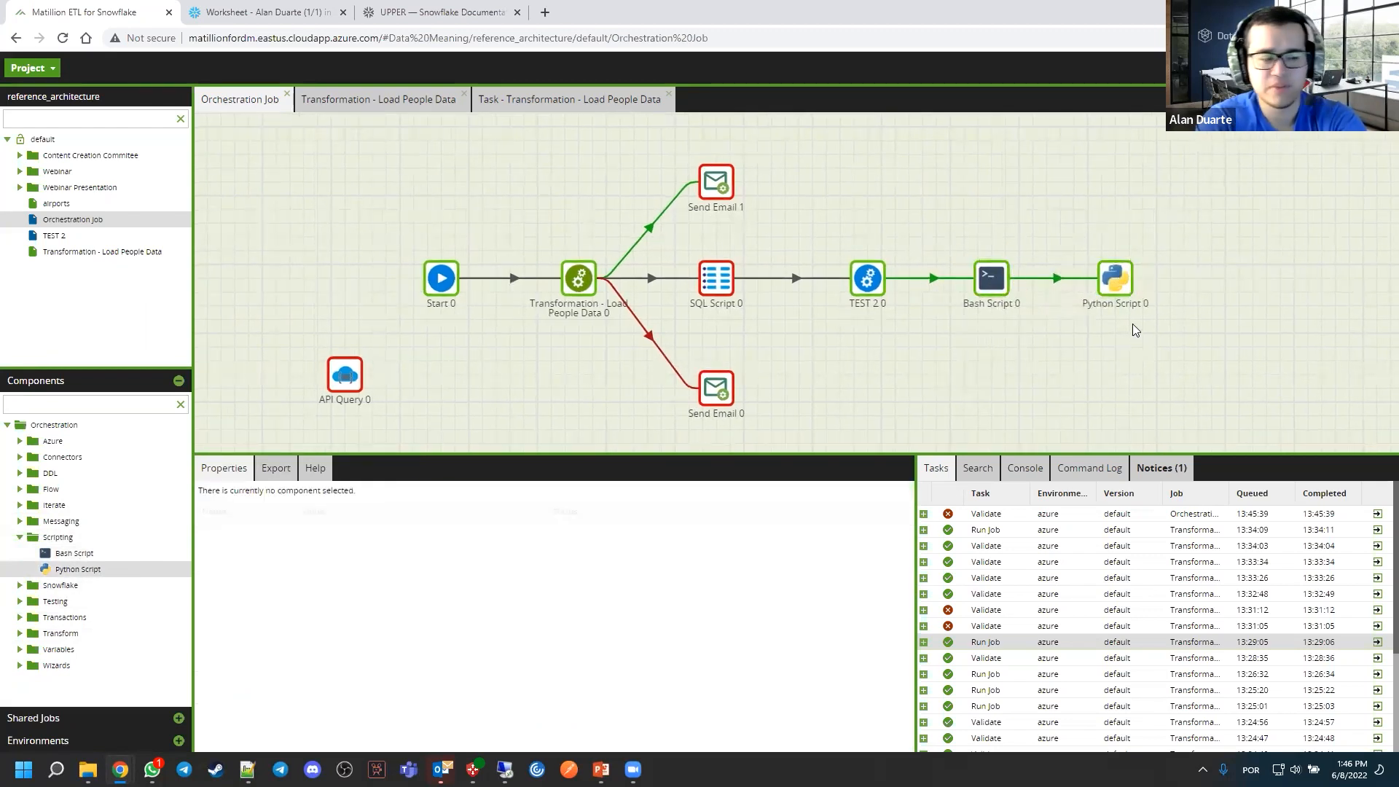
View Python Script 0's script in the editor and close it without changes
{"action": "left_click", "coordinate": [1116, 277]}
{"action": "left_click", "coordinate": [520, 548]}
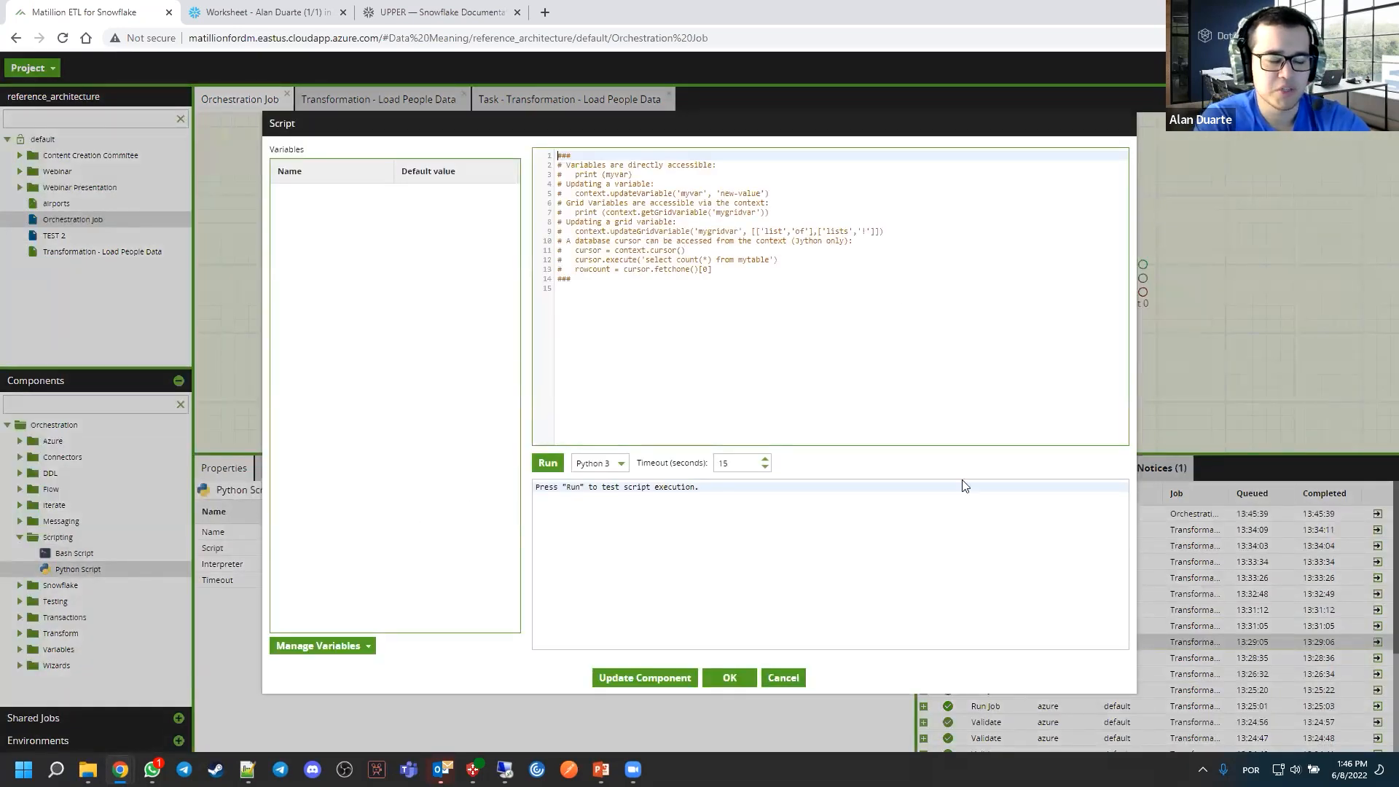
{"action": "left_click", "coordinate": [792, 684]}
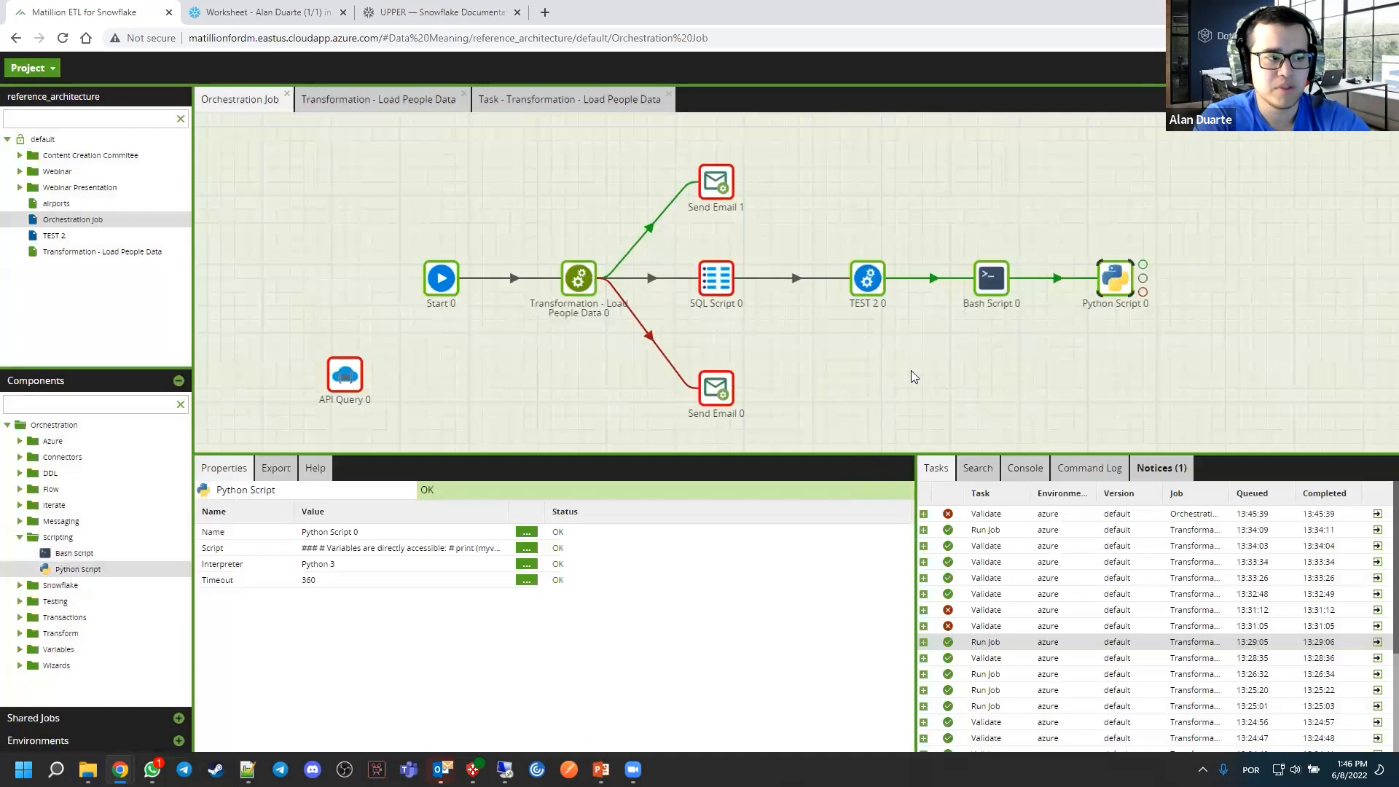
Review Python Script 0's script again, accept the dialog without edits, and clear the component selection
{"action": "left_click", "coordinate": [616, 261]}
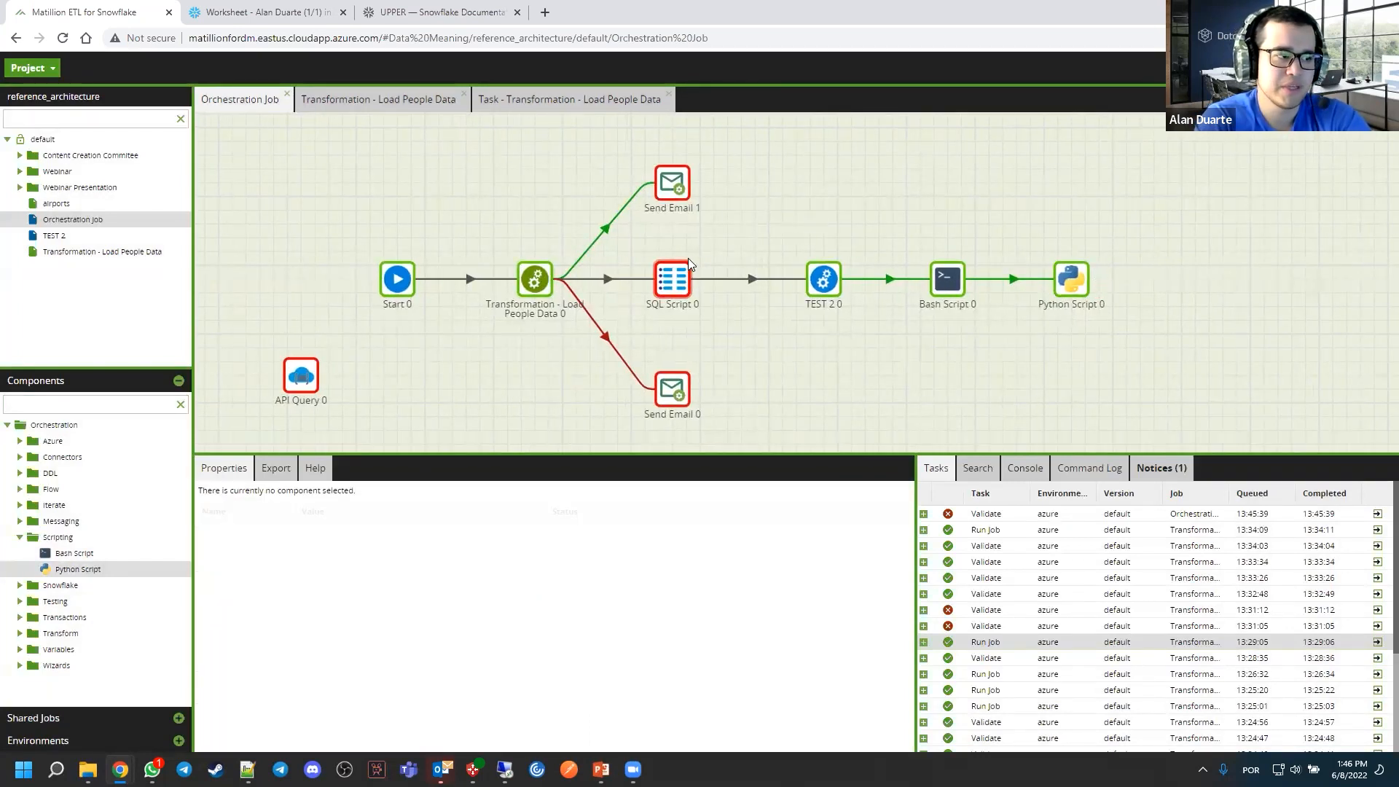
{"action": "left_click", "coordinate": [1062, 281]}
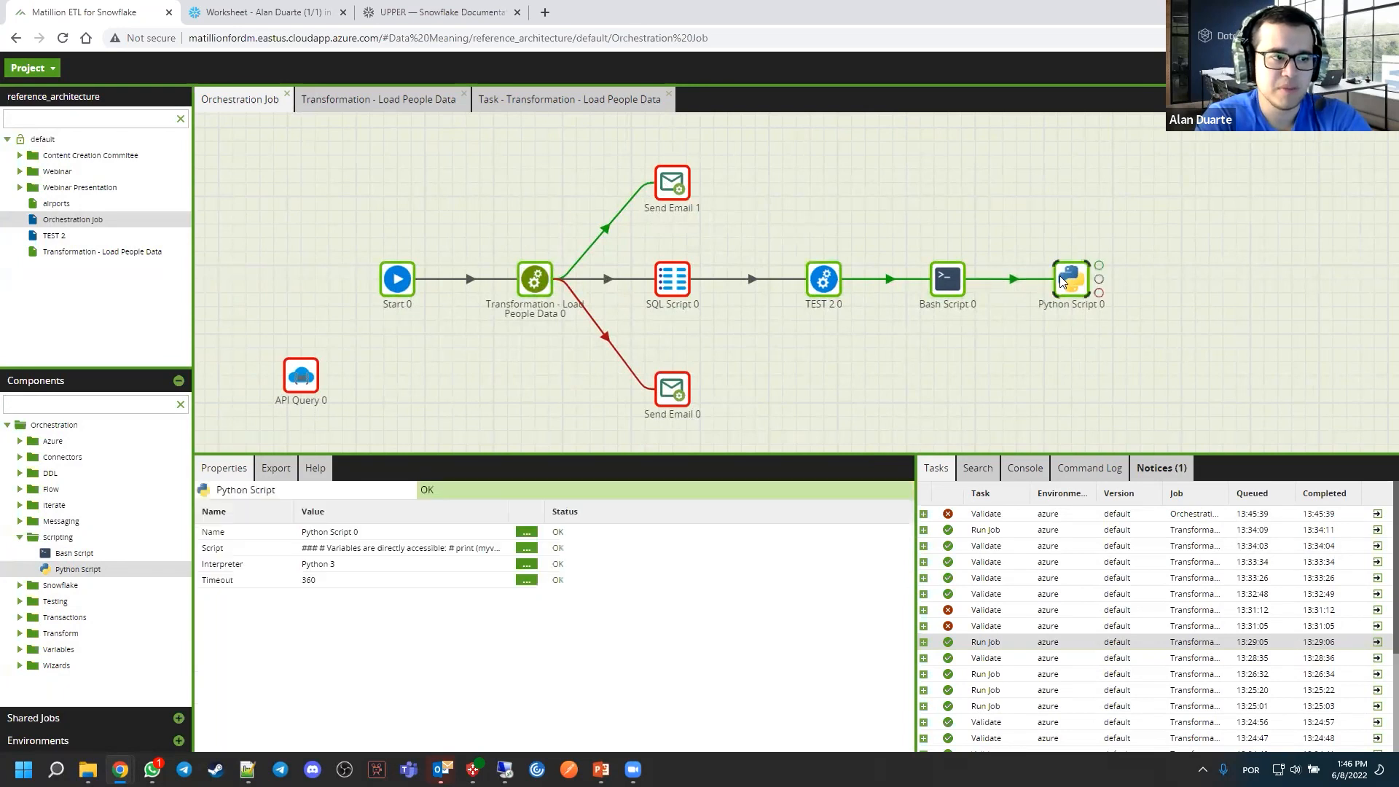
{"action": "double_click", "coordinate": [1062, 281]}
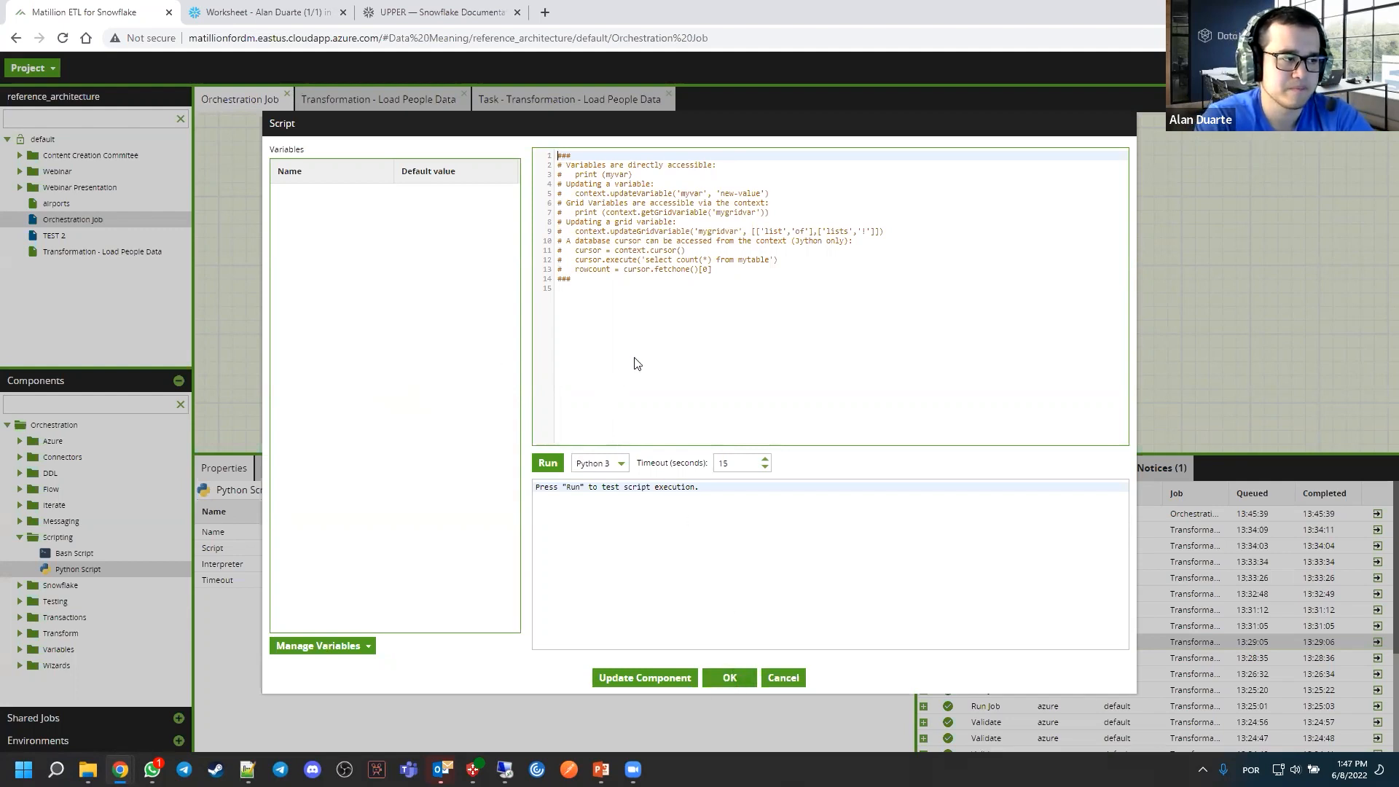
{"action": "left_click", "coordinate": [677, 325]}
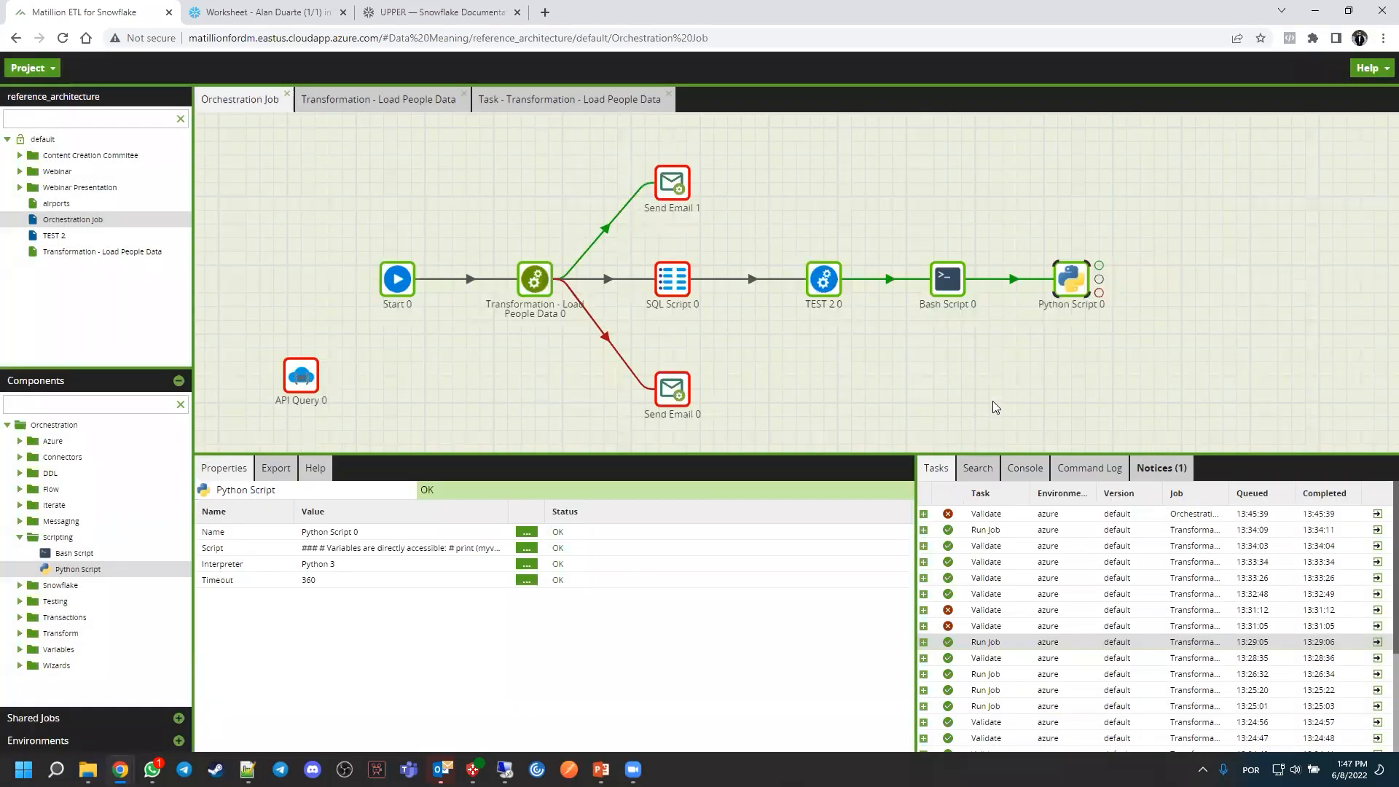
{"action": "left_click", "coordinate": [992, 401]}
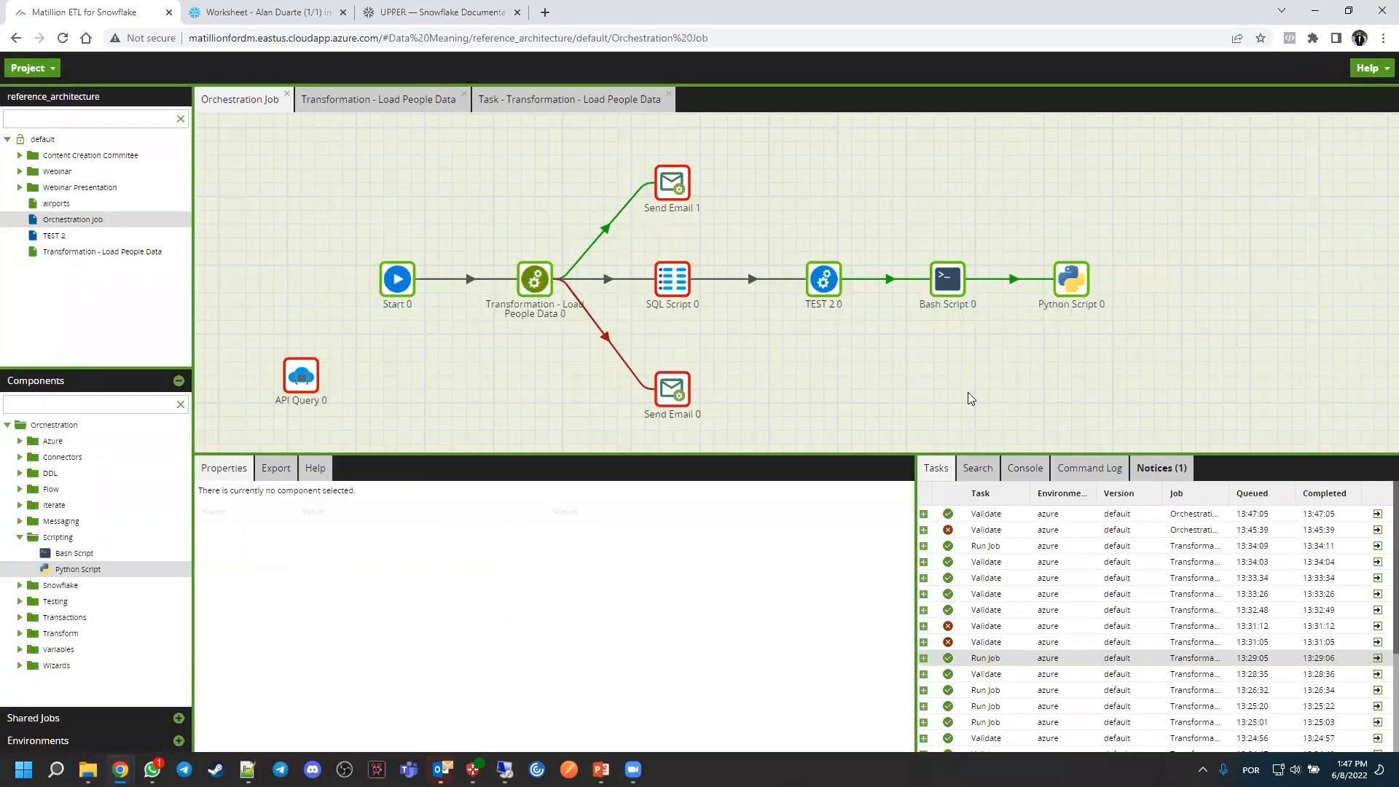
Move API Query 0 to the end of the orchestration flow and link it to Python Script 0's success output
{"action": "left_click_drag", "start_coordinate": [301, 375], "coordinate": [1170, 279]}
{"action": "left_click", "coordinate": [1243, 364]}
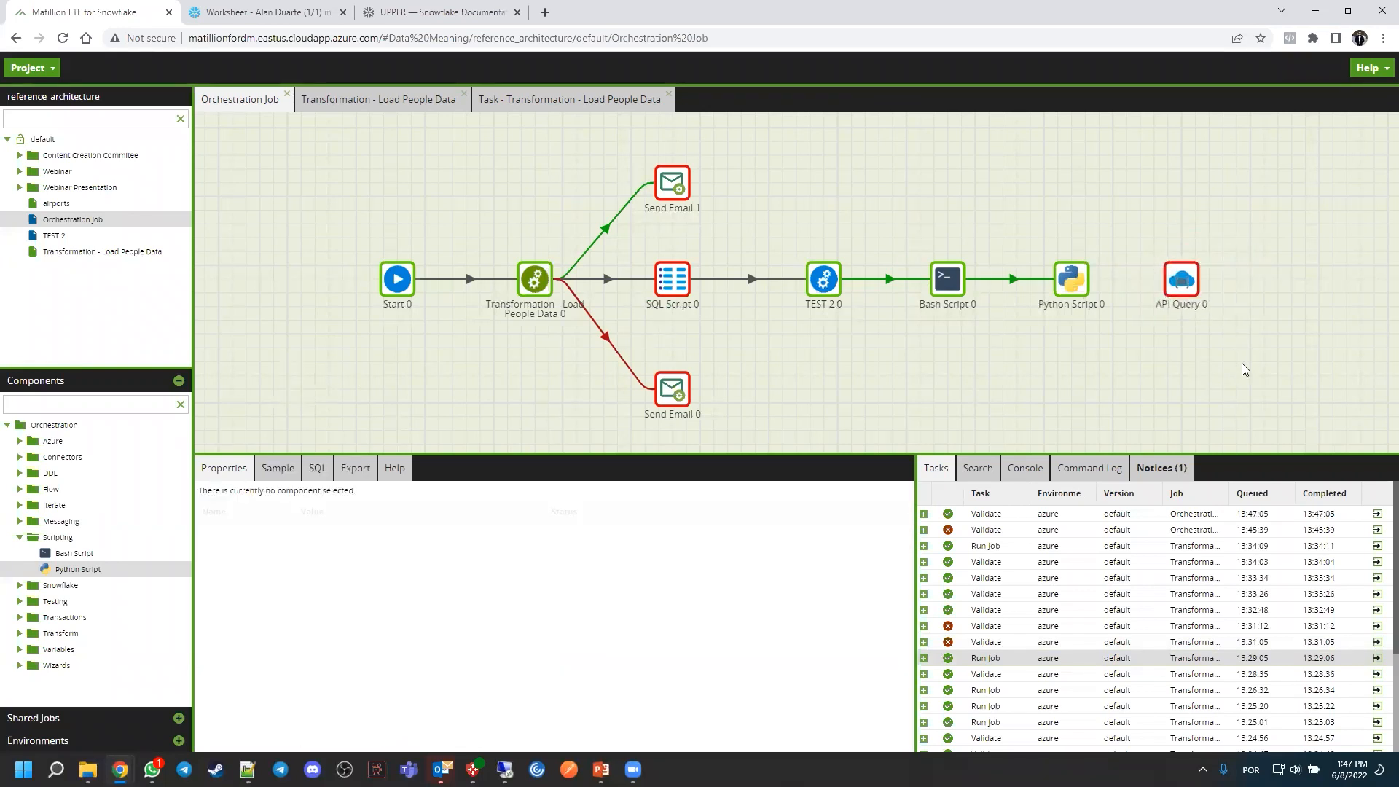
{"action": "left_click", "coordinate": [1082, 287]}
{"action": "left_click_drag", "start_coordinate": [1099, 265], "coordinate": [1179, 284]}
{"action": "left_click", "coordinate": [1188, 284]}
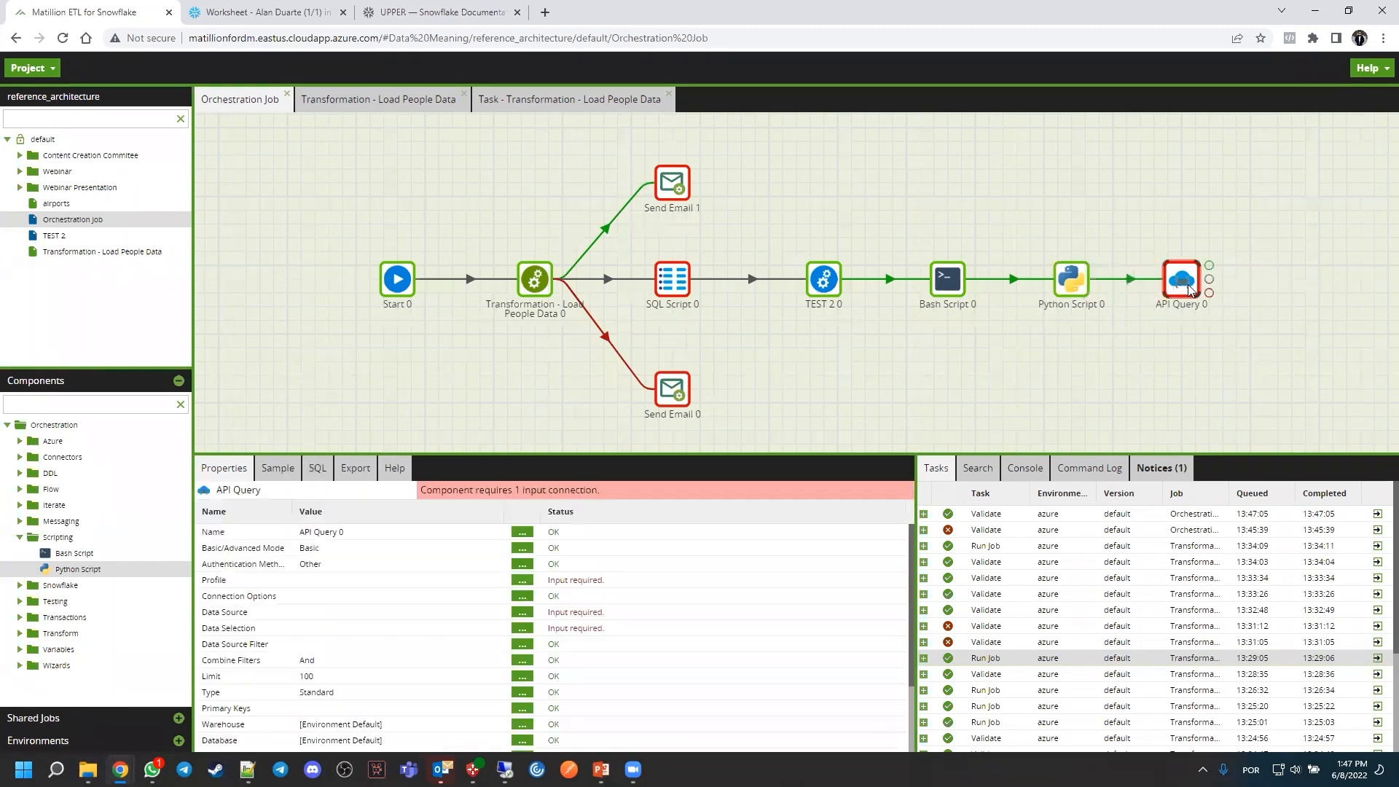
{"action": "left_click", "coordinate": [1164, 357]}
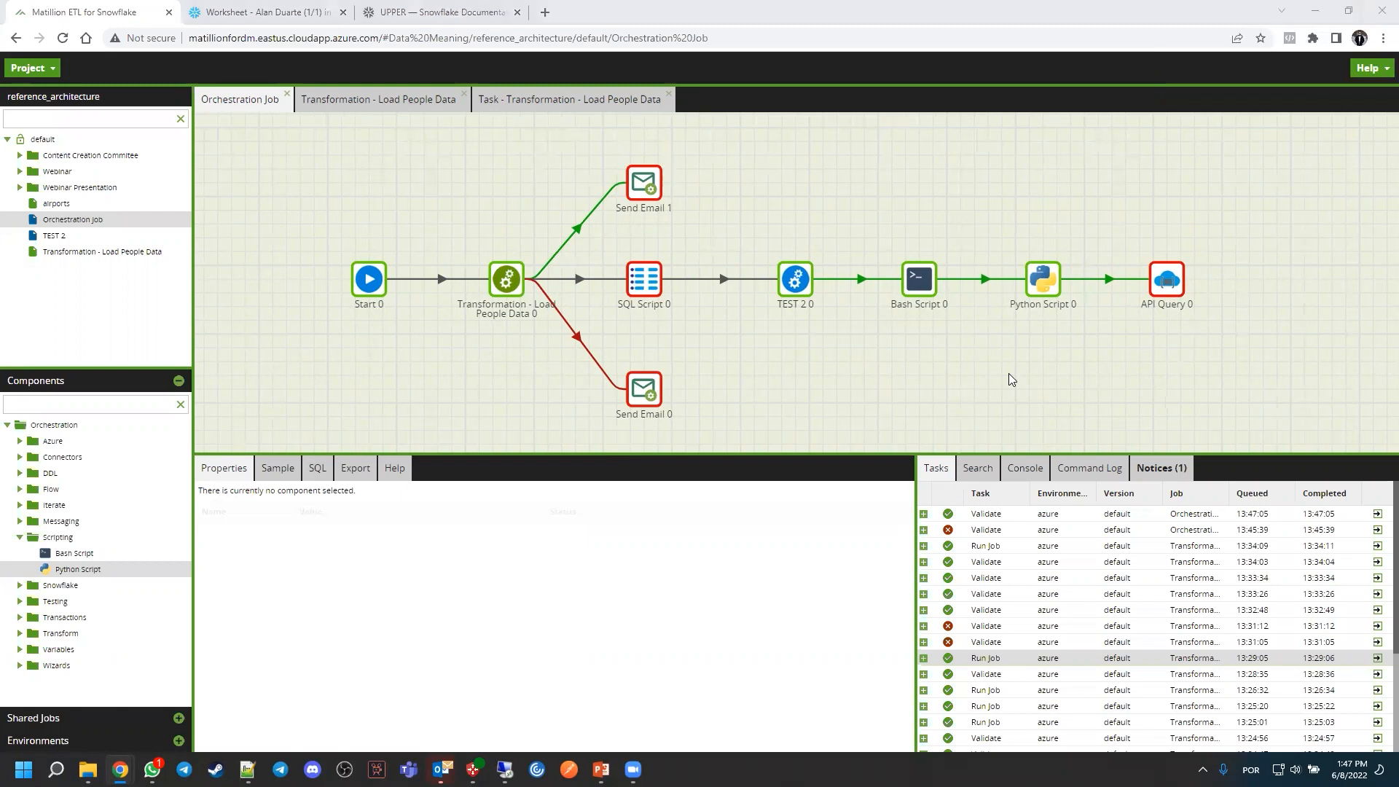
Switch to the running PowerPoint slide show and advance it to the closing "Thank you for attending!" slide
{"action": "key", "text": "super+Tab"}
{"action": "key", "text": "Right"}
{"action": "key", "text": "Right"}
{"action": "key", "text": "Right"}
{"action": "key", "text": "Right"}
{"action": "key", "text": "Right"}
{"action": "key", "text": "Right"}
{"action": "key", "text": "Right"}
{"action": "key", "text": "Right"}
{"action": "key", "text": "Right"}
{"action": "key", "text": "Right"}
{"action": "key", "text": "Right"}
{"action": "key", "text": "Right"}
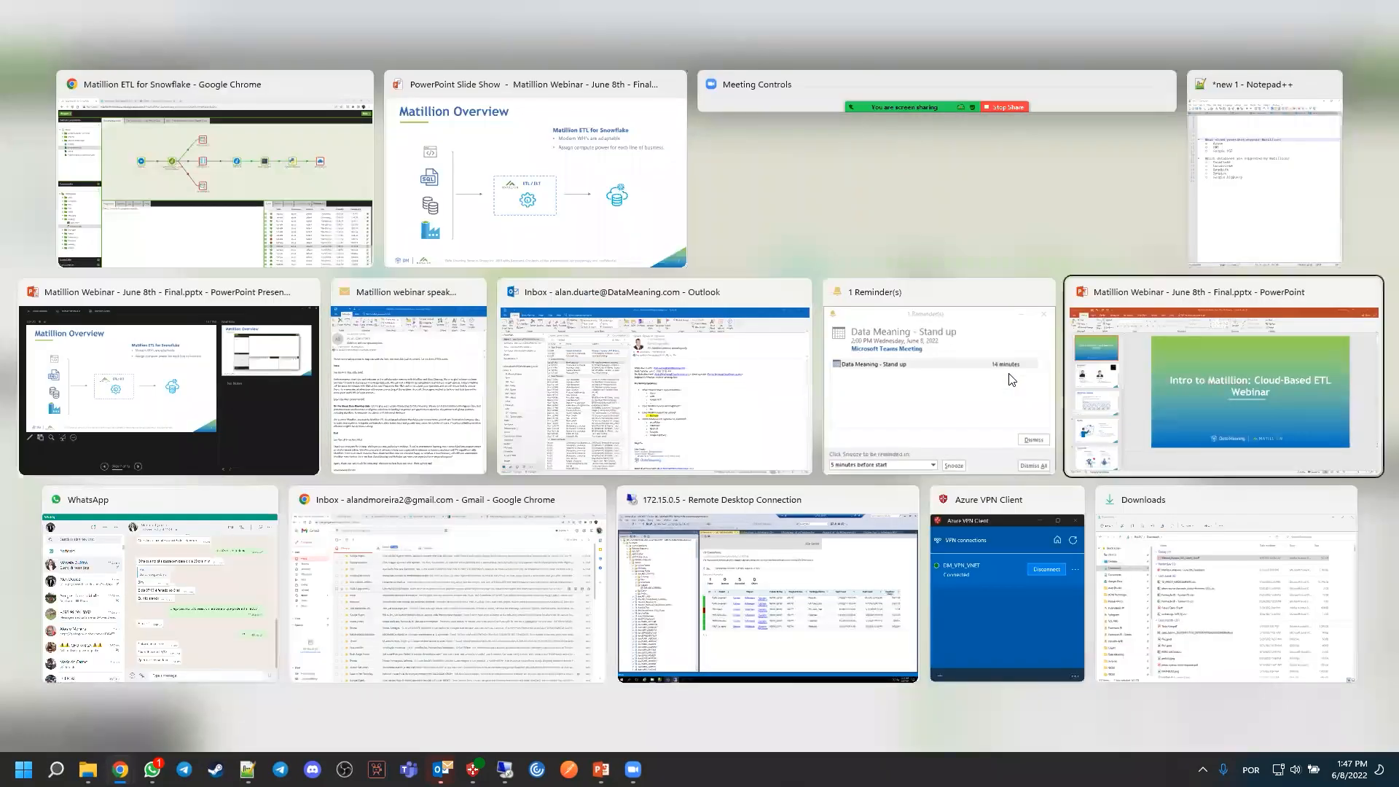
{"action": "key", "text": "alt+Tab"}
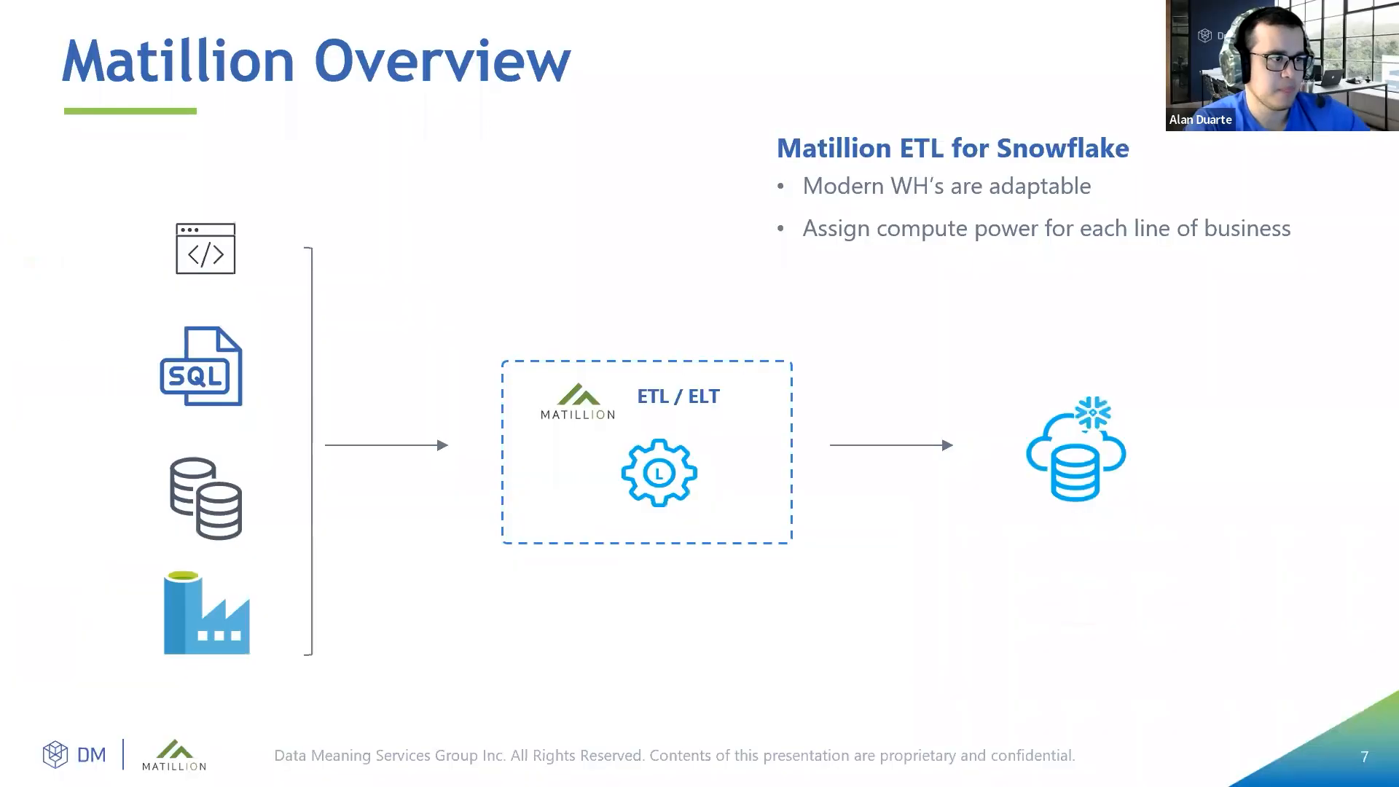
{"action": "left_click", "coordinate": [894, 213]}
{"action": "left_click", "coordinate": [895, 212]}
{"action": "left_click", "coordinate": [894, 212]}
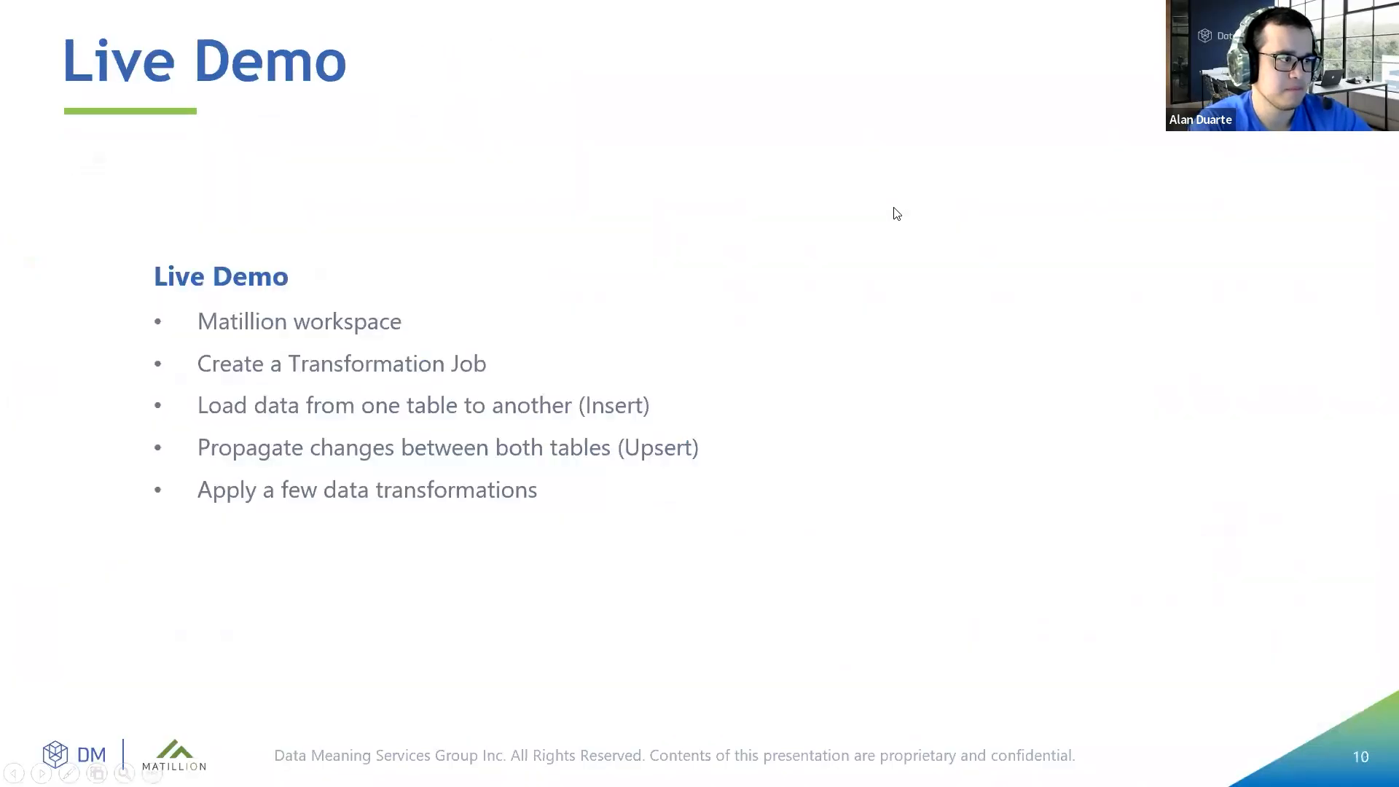
{"action": "left_click", "coordinate": [895, 215]}
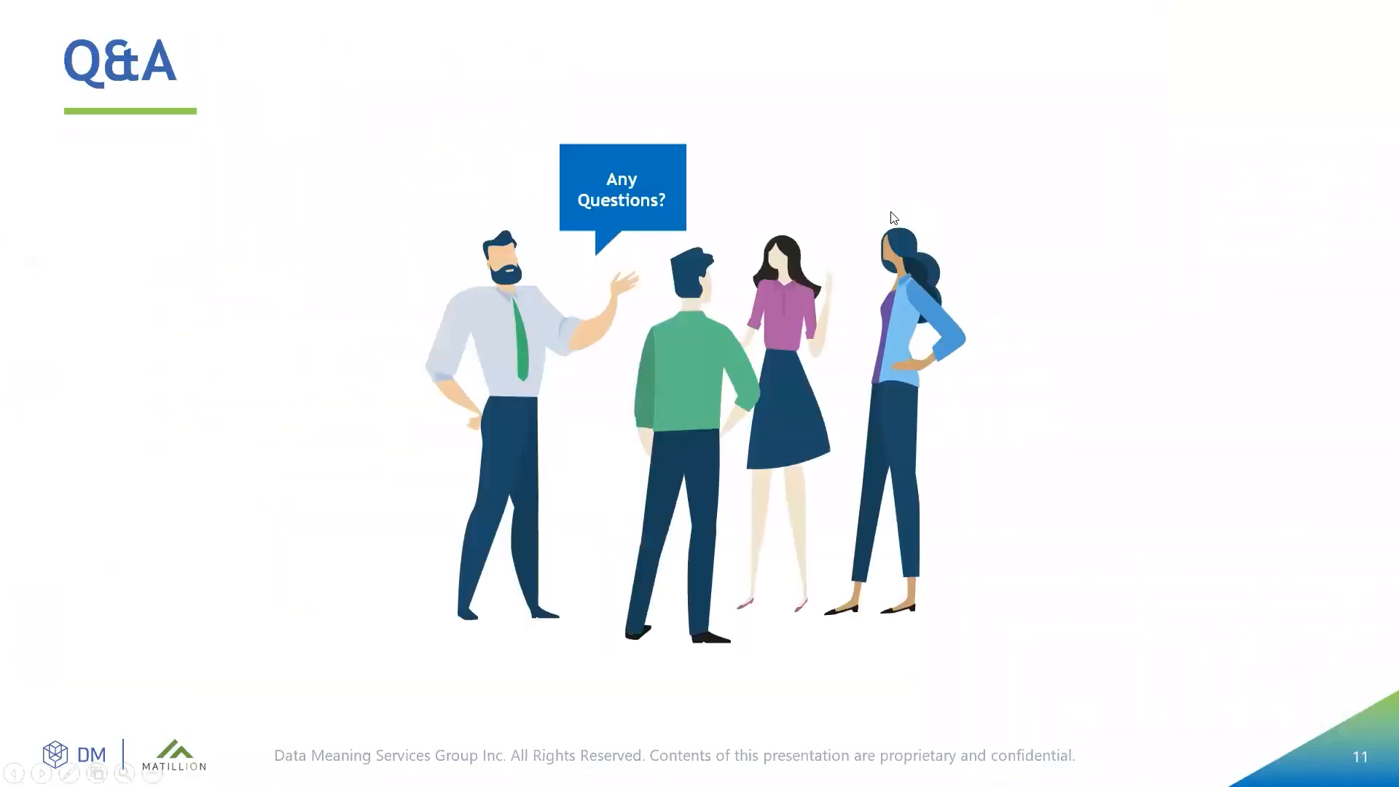
{"action": "left_click", "coordinate": [894, 217]}
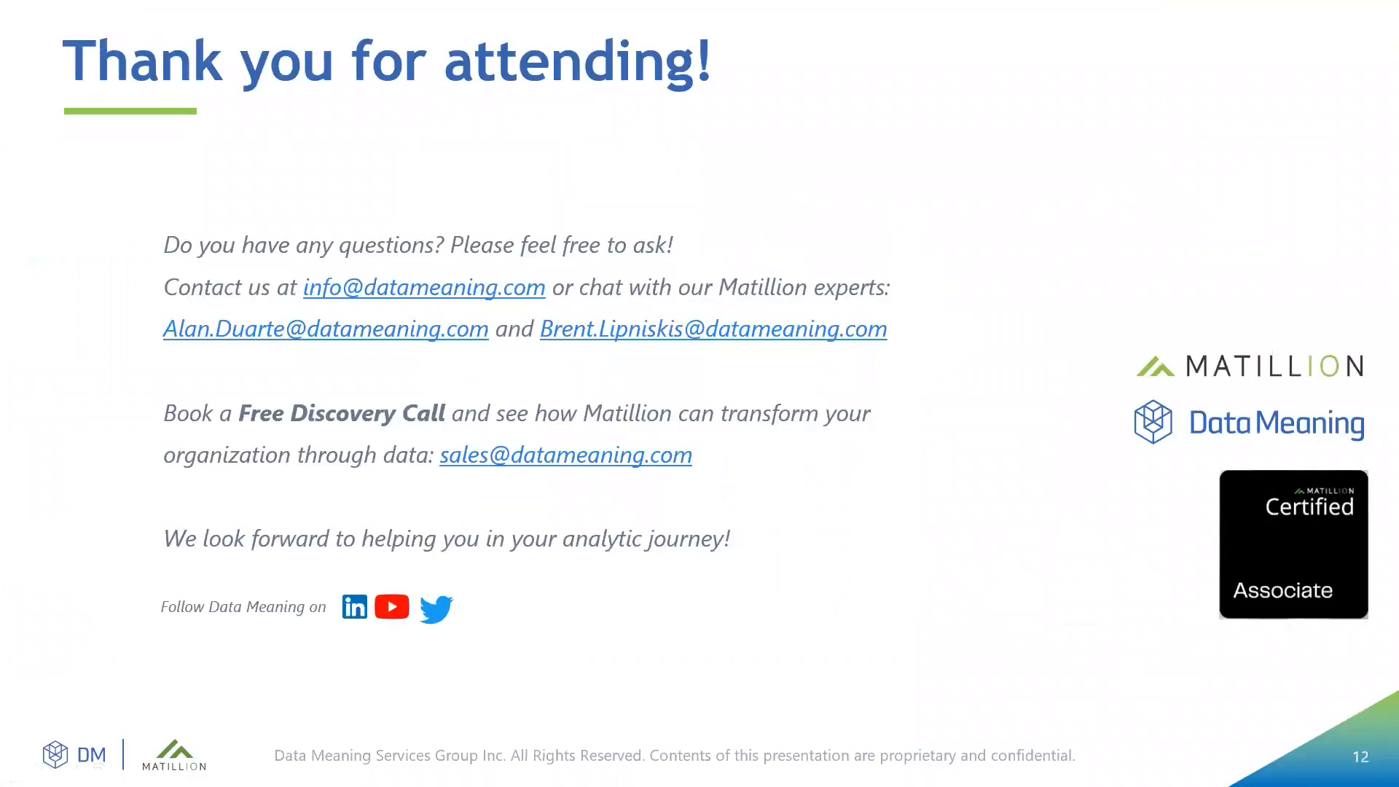